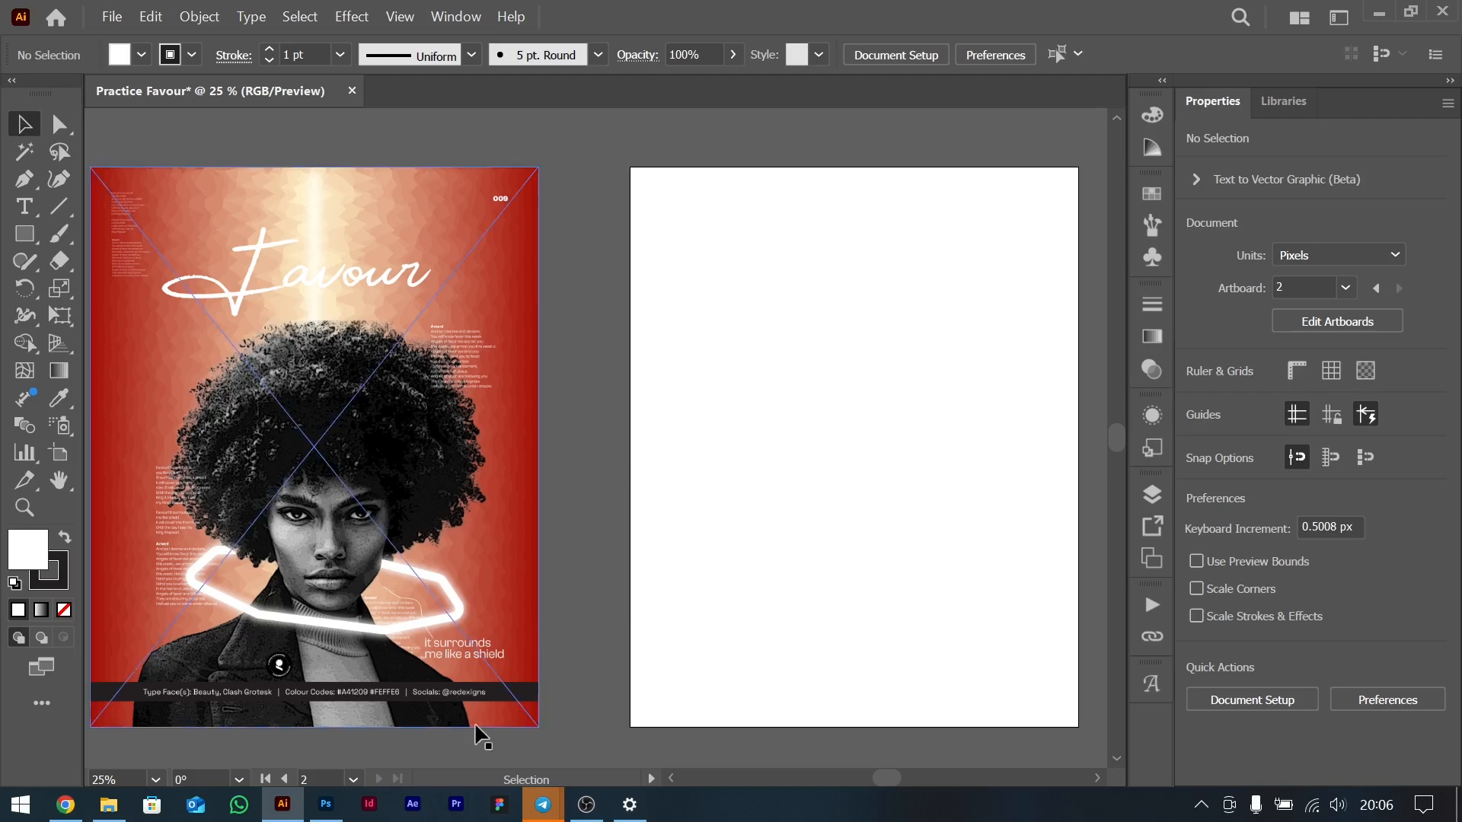
# Switch to the Telegram live stream, start recording it with video under the title "Growth Lead 2025 Session 2", and minimise the stream window.
pyautogui.moveTo(554, 800)
pyautogui.click(642, 689)
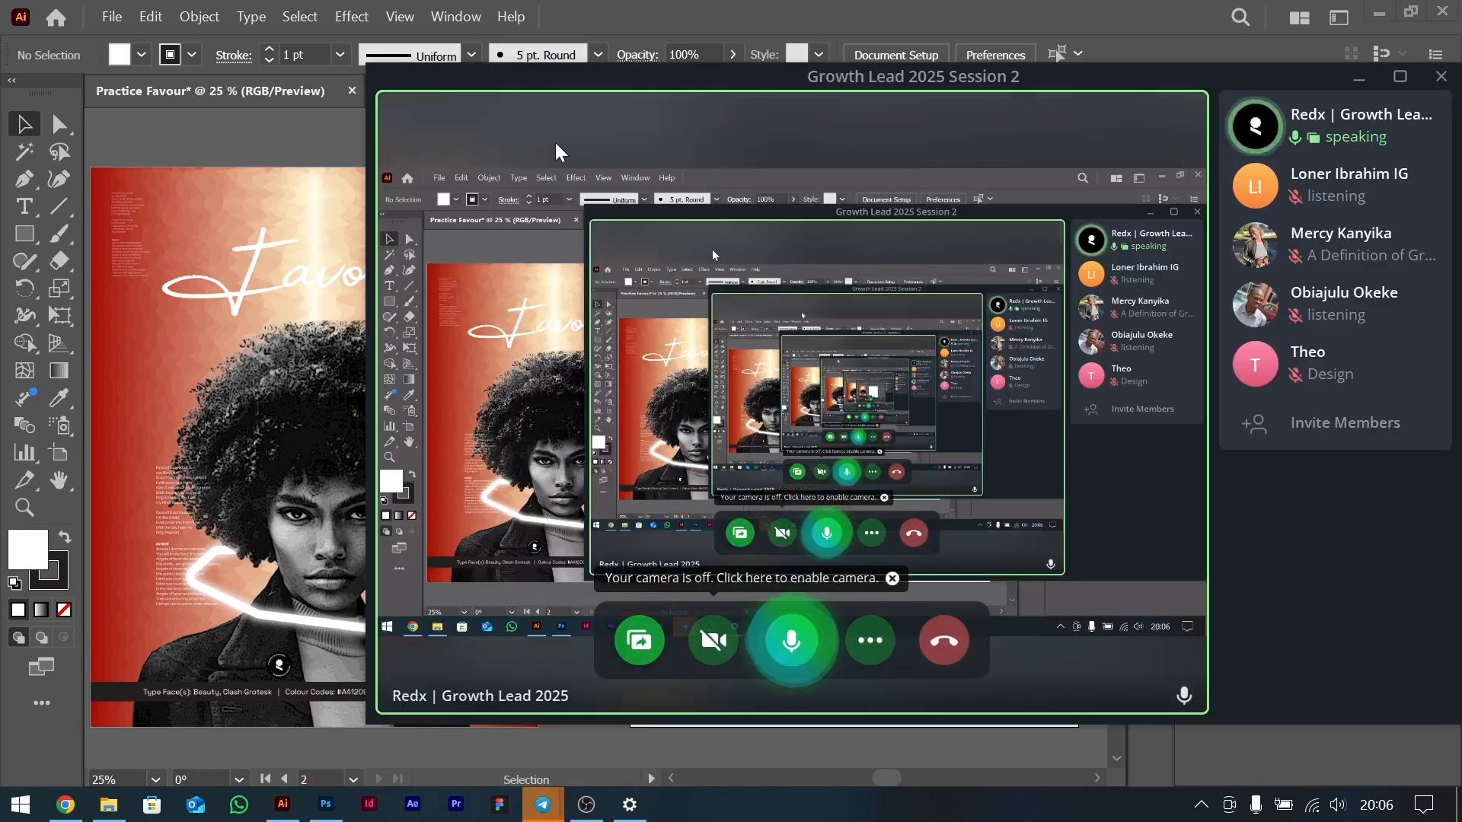
pyautogui.click(858, 638)
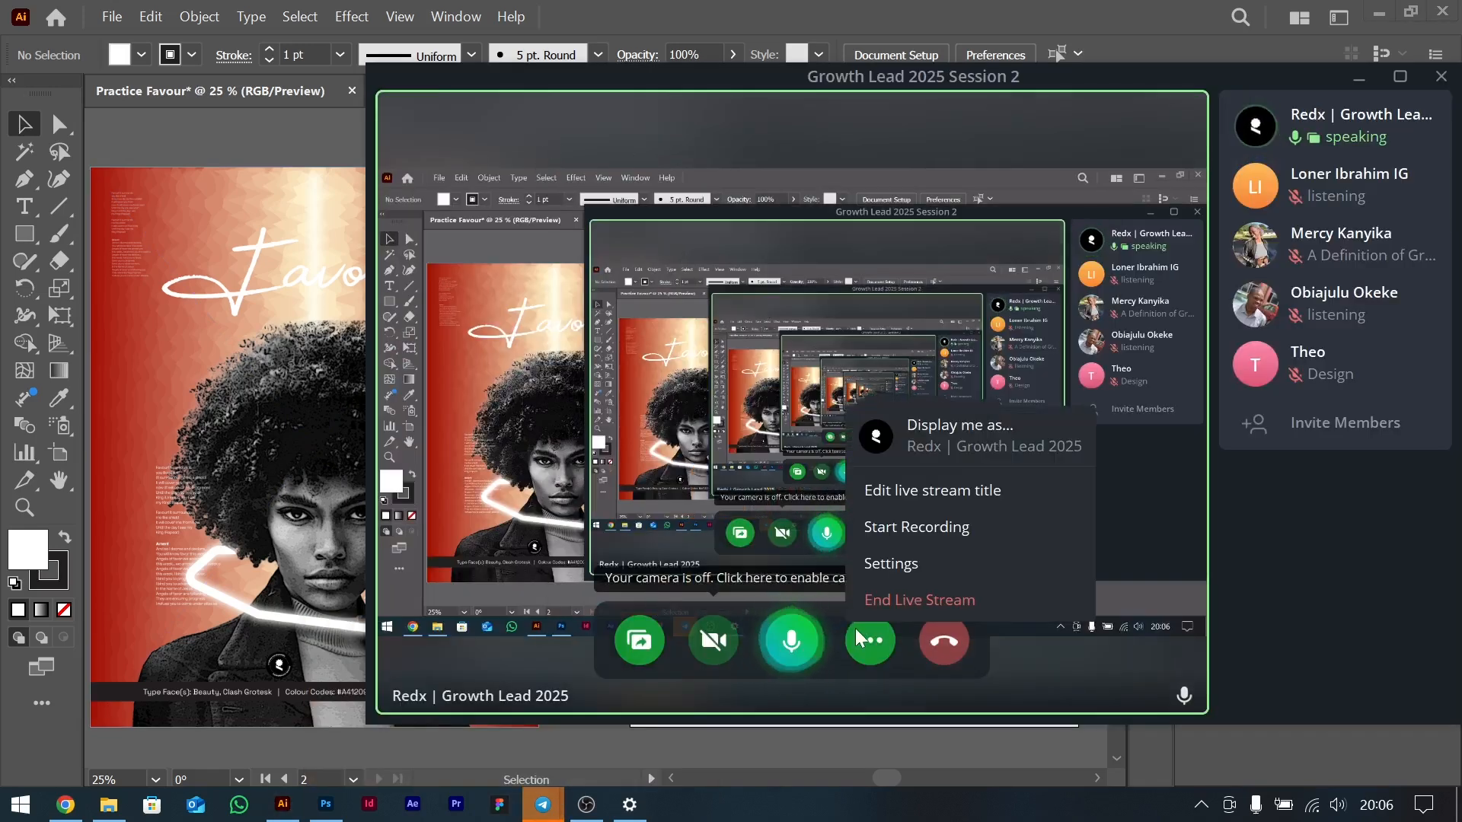
pyautogui.click(903, 525)
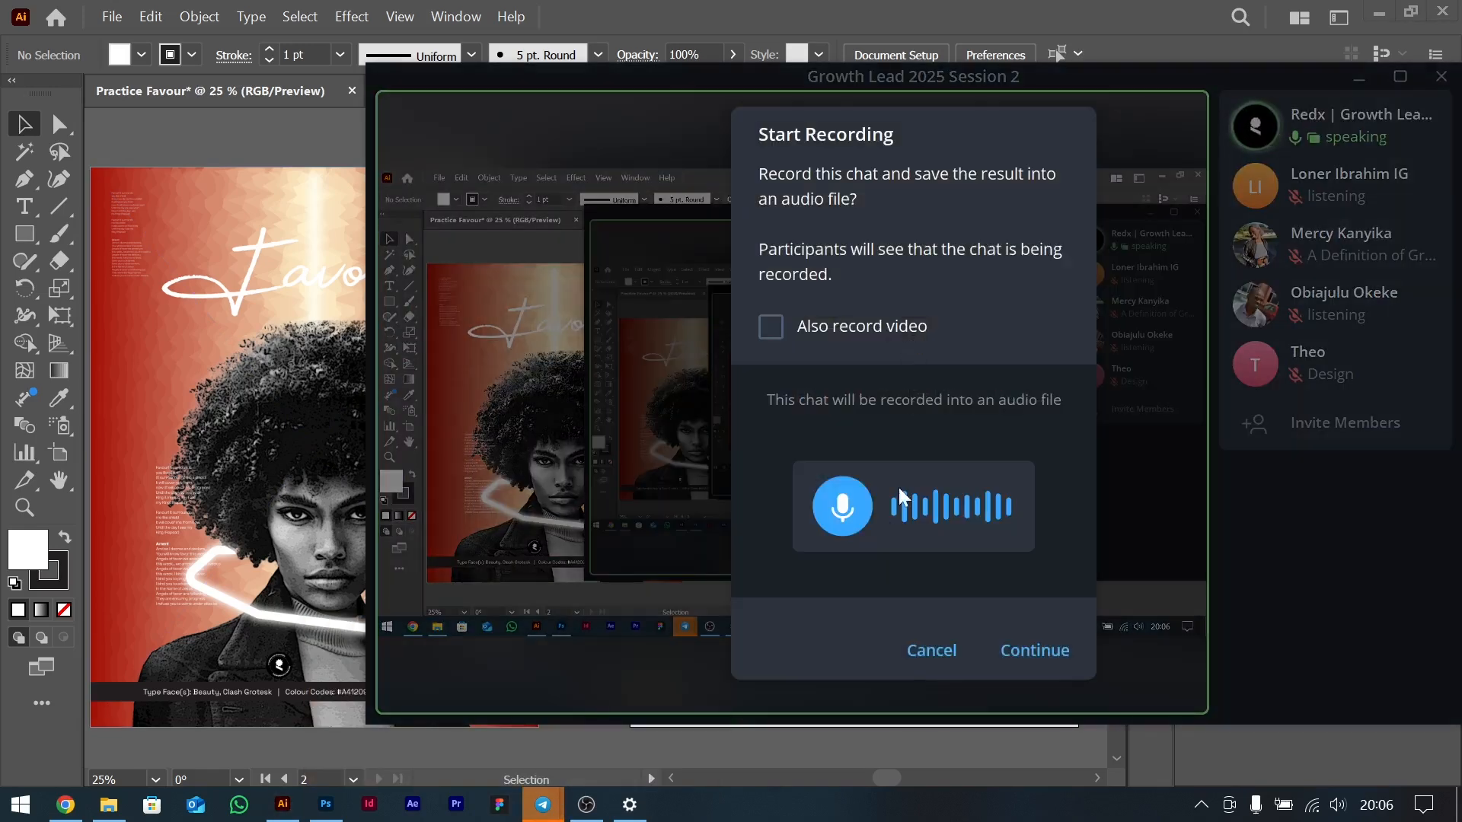
pyautogui.click(769, 327)
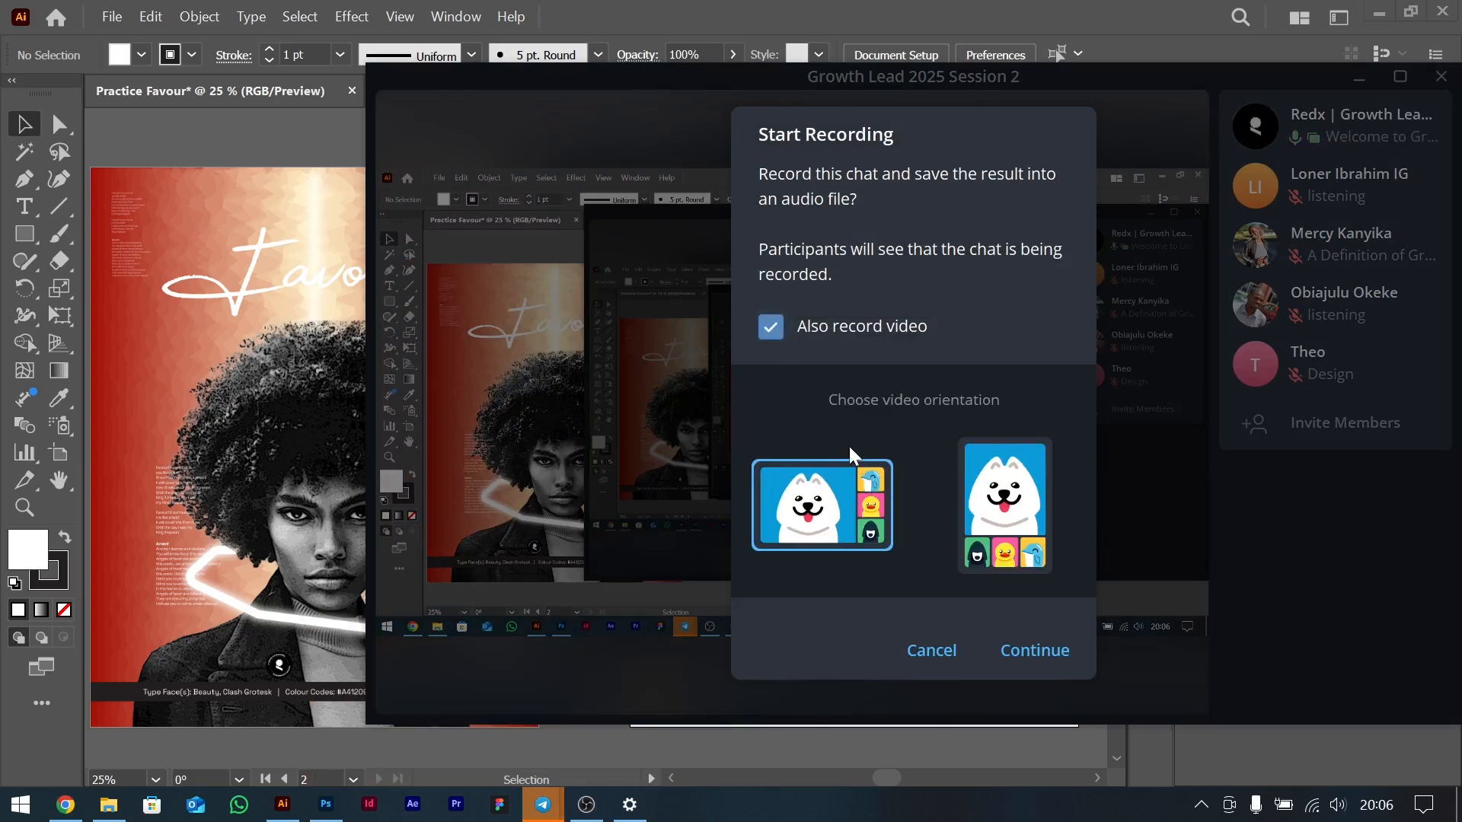
pyautogui.click(1034, 649)
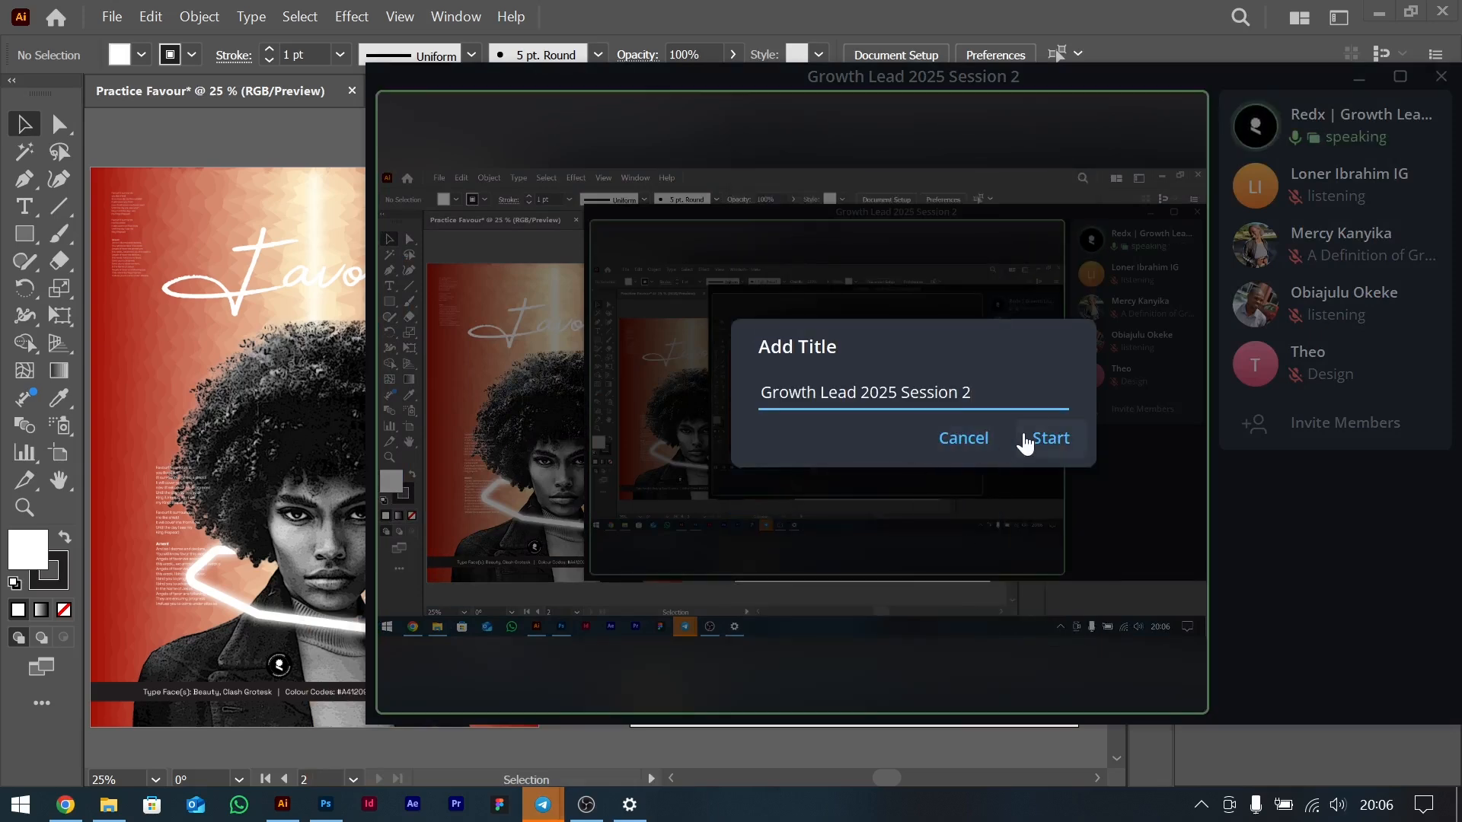
pyautogui.click(1023, 439)
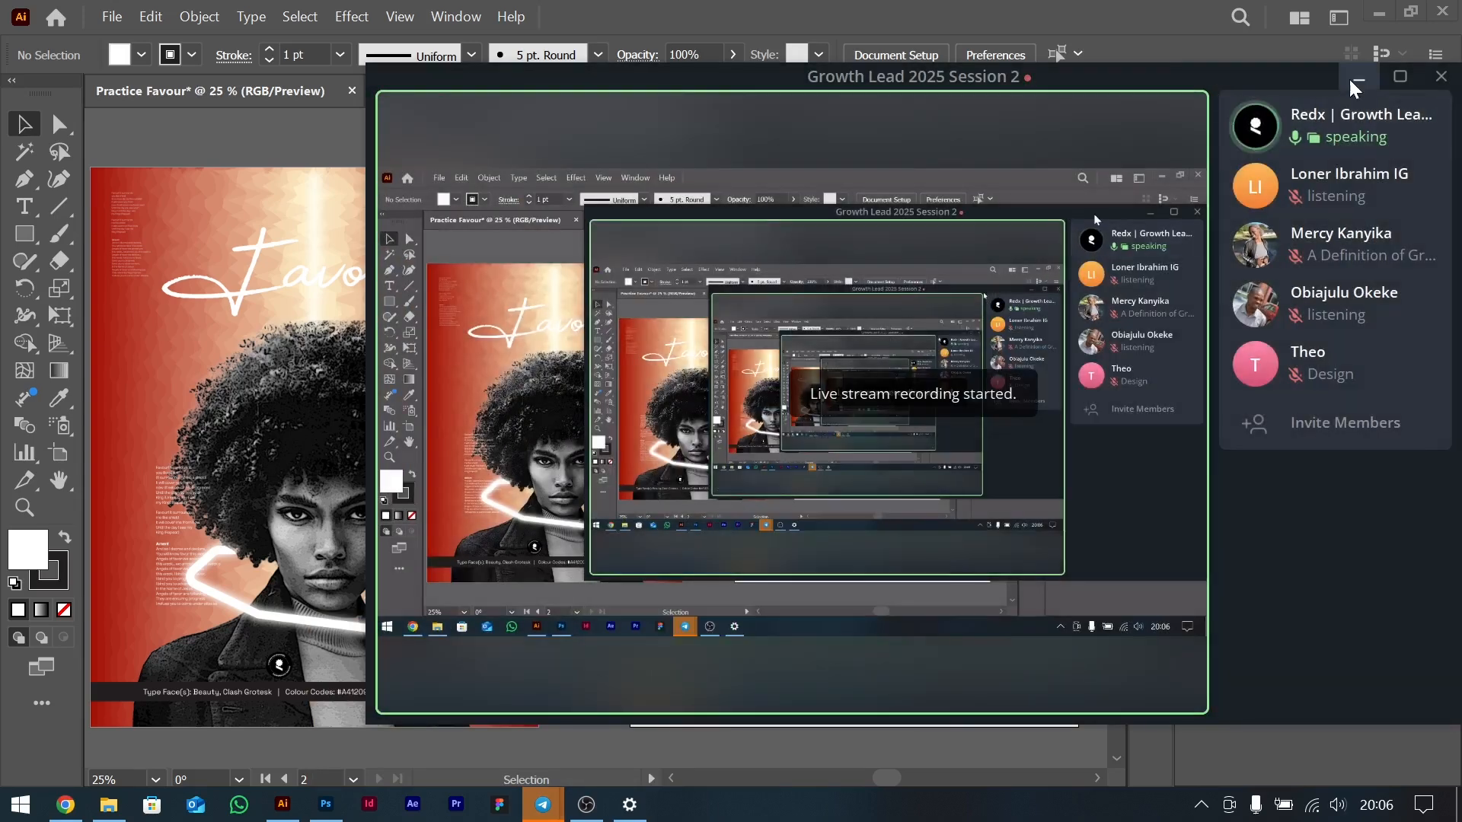
pyautogui.click(1356, 79)
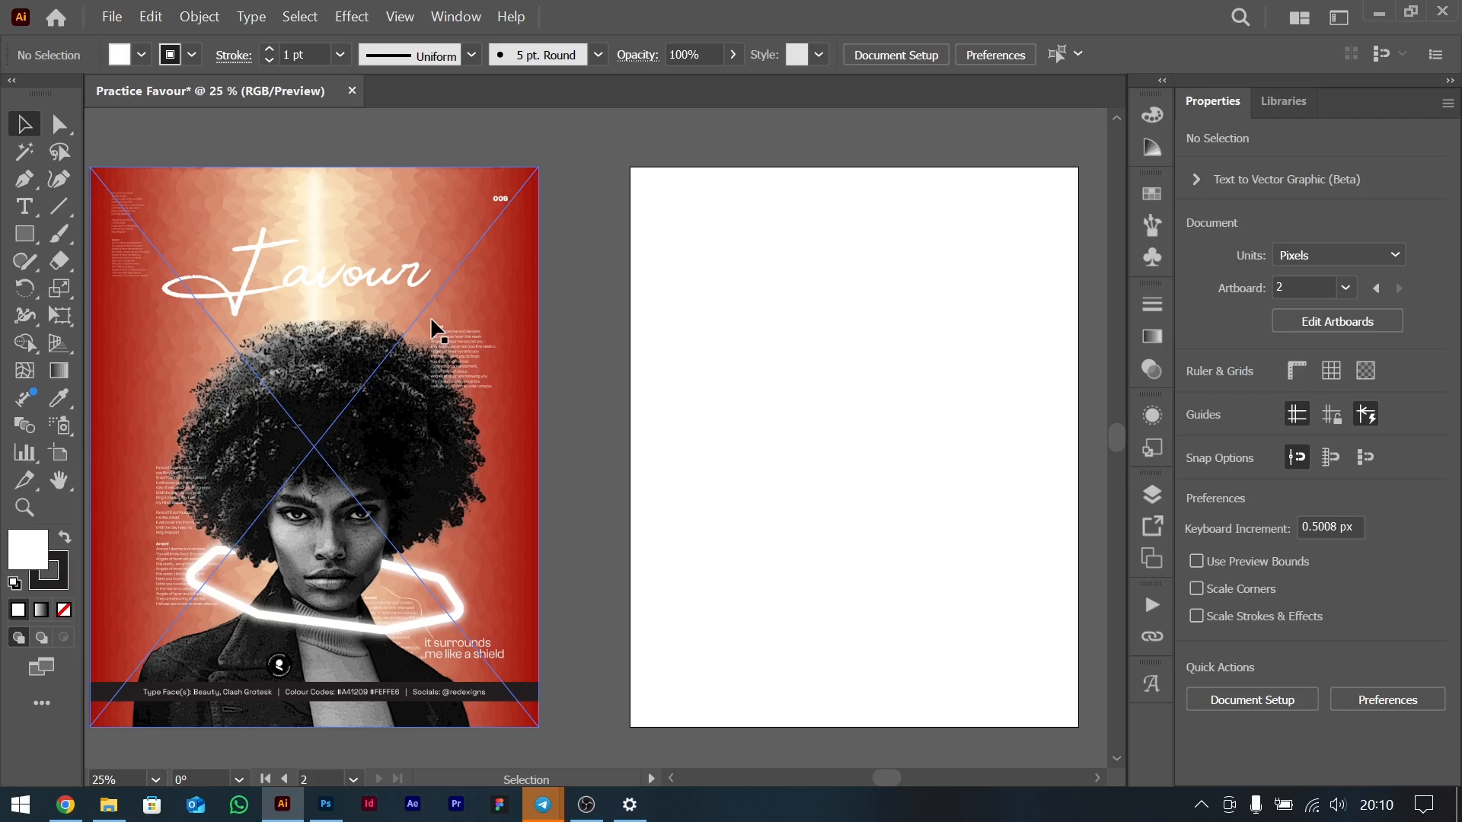
# Look through the images in the December Dump folder in File Explorer, return to the Illustrator poster document and dismiss the notification.
pyautogui.hotkey('alt', 'Tab')
pyautogui.hotkey('alt', 'Tab')
pyautogui.hotkey('alt', 'Tab')
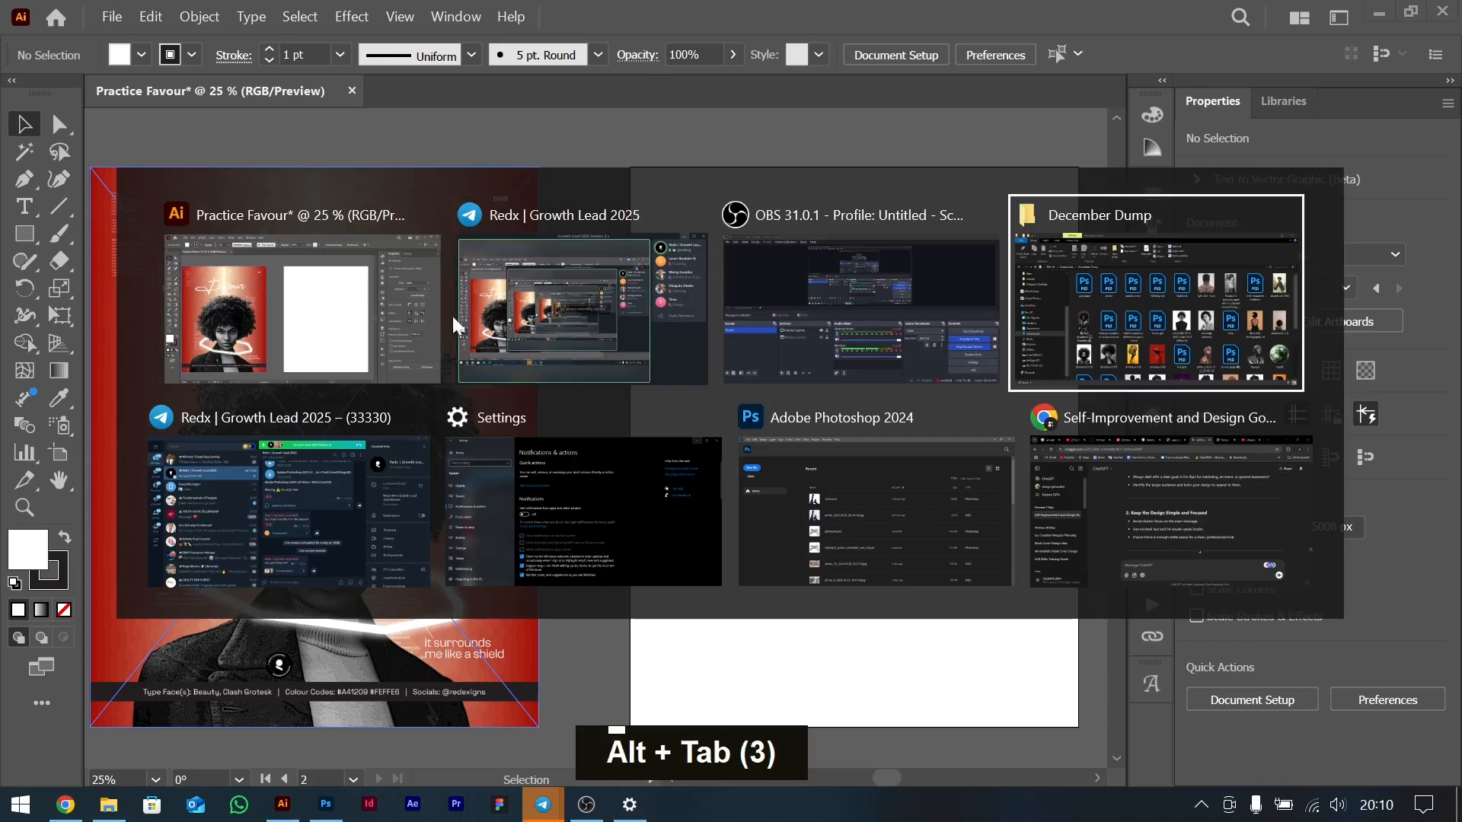
pyautogui.scroll(-5, 813, 417)
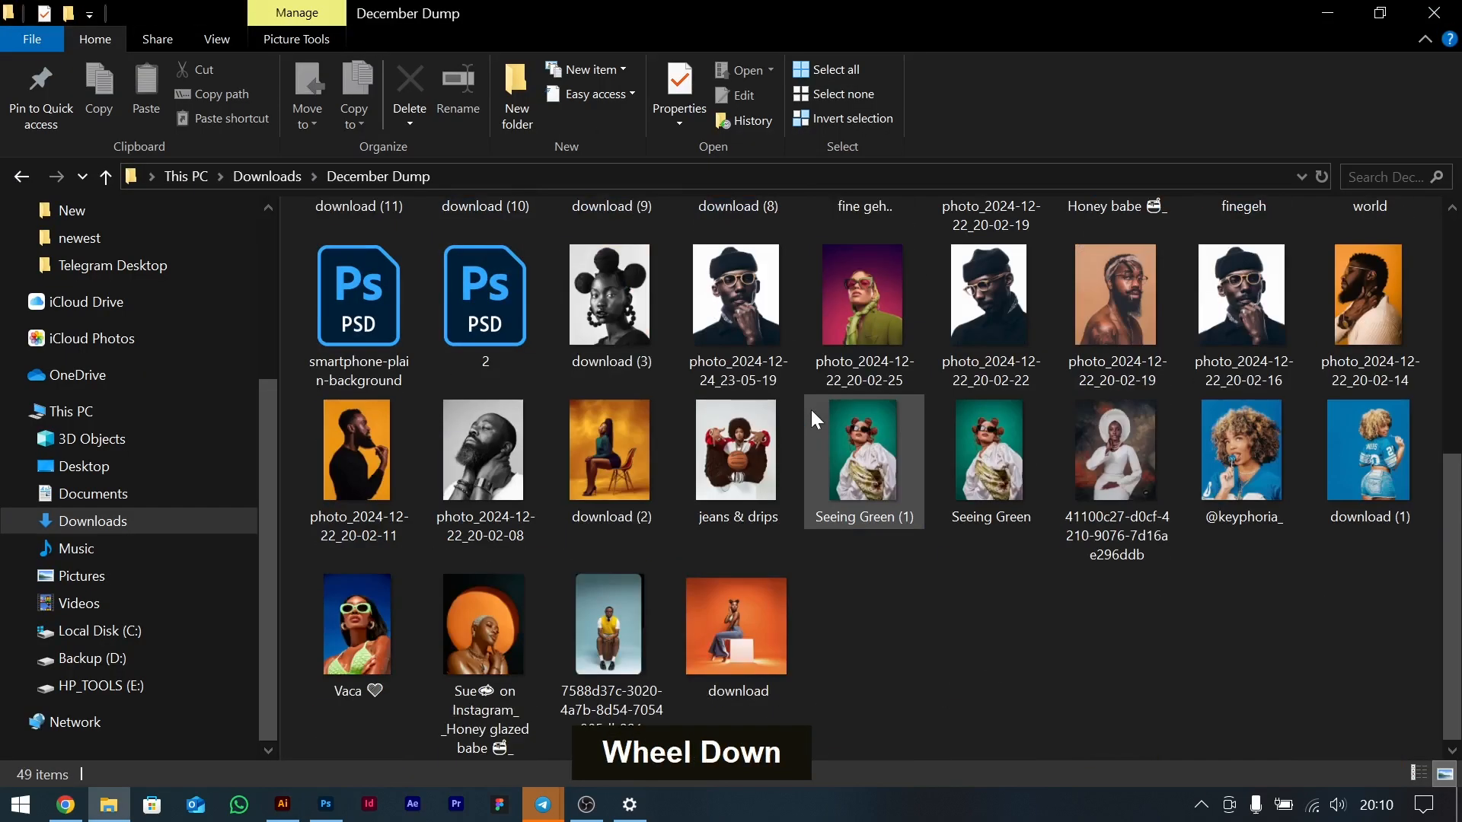
pyautogui.scroll(5, 812, 417)
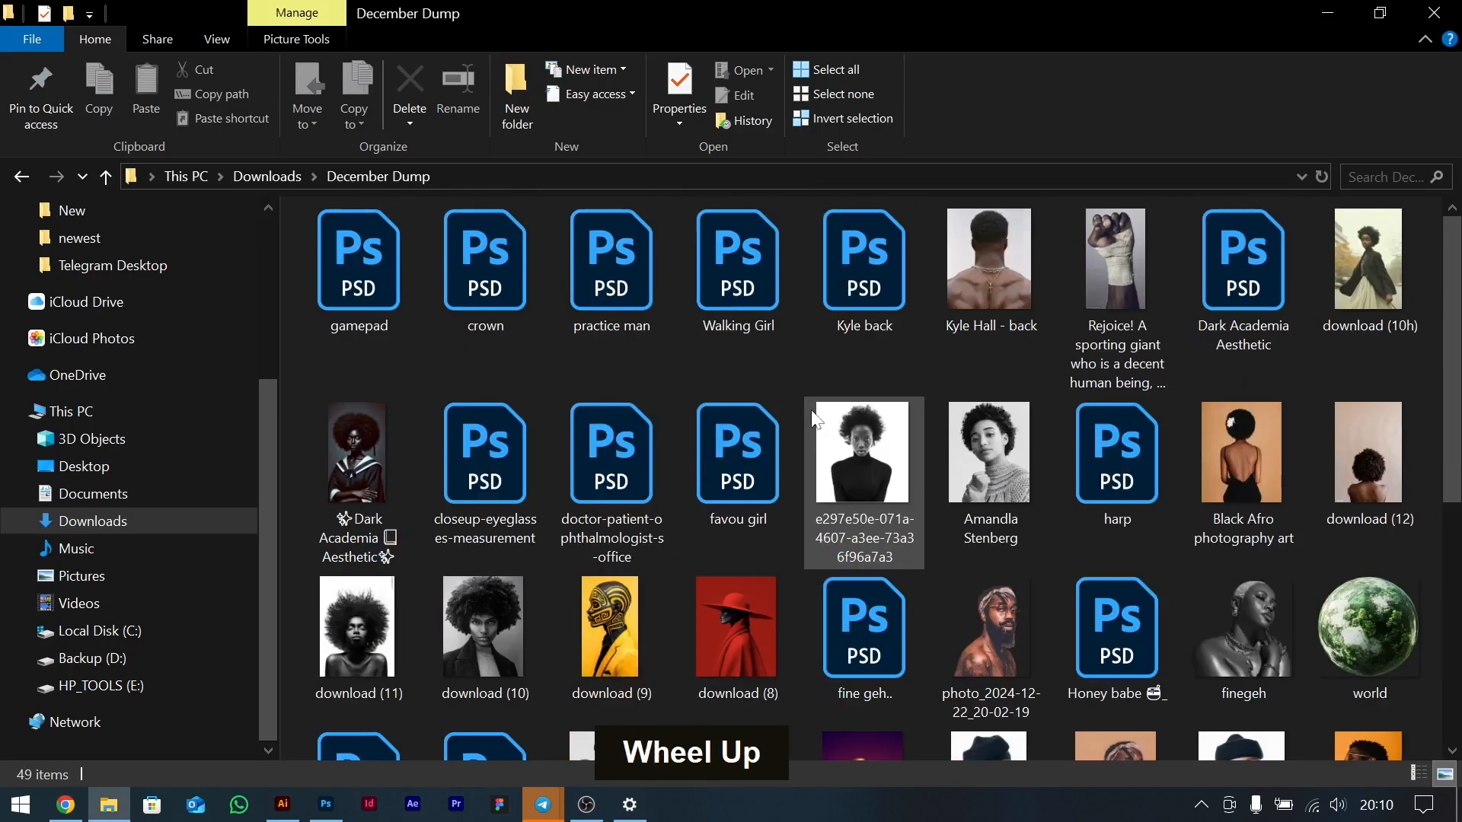
pyautogui.hotkey('alt', 'Tab')
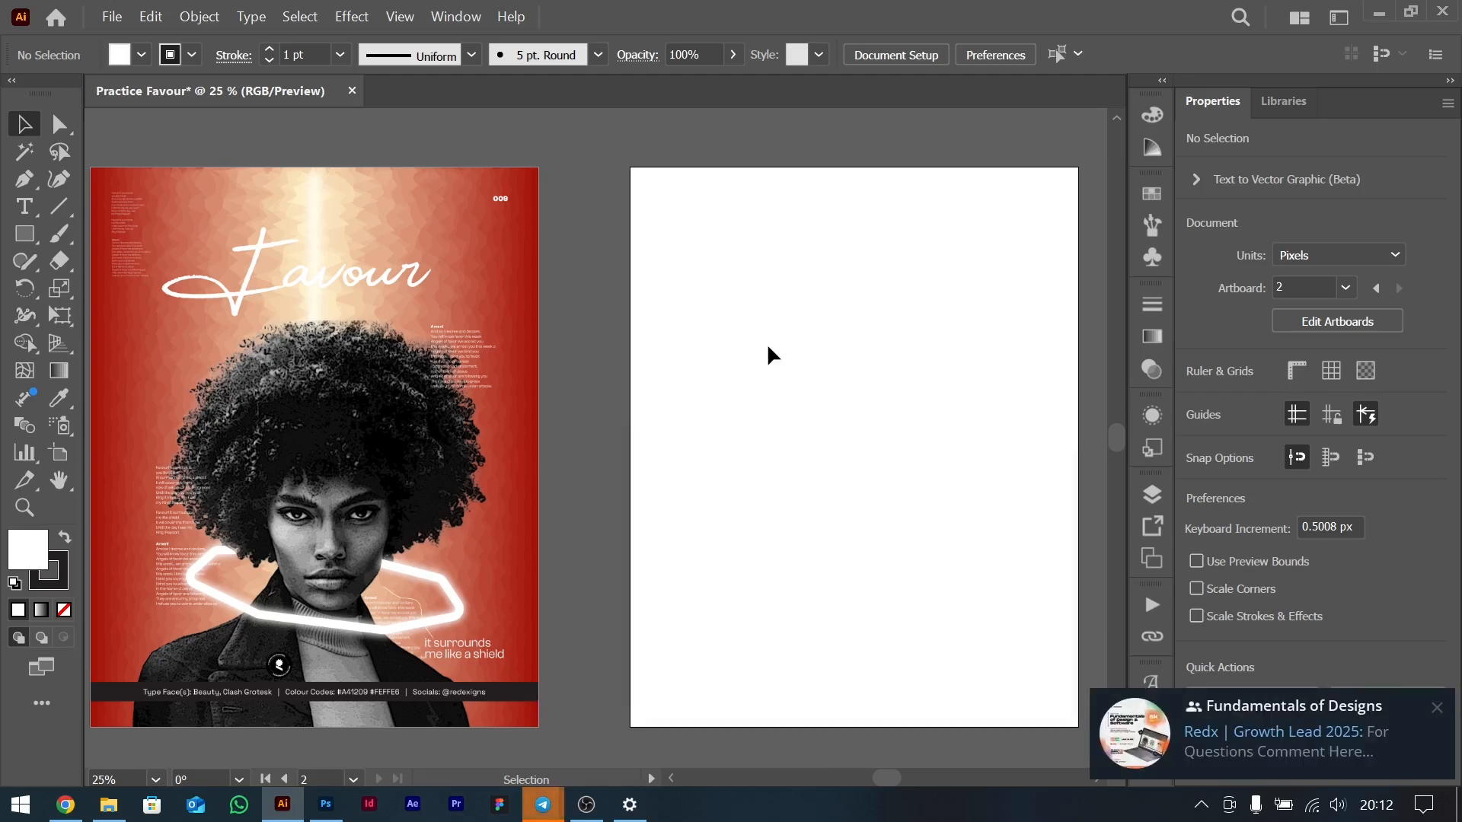
pyautogui.click(1436, 708)
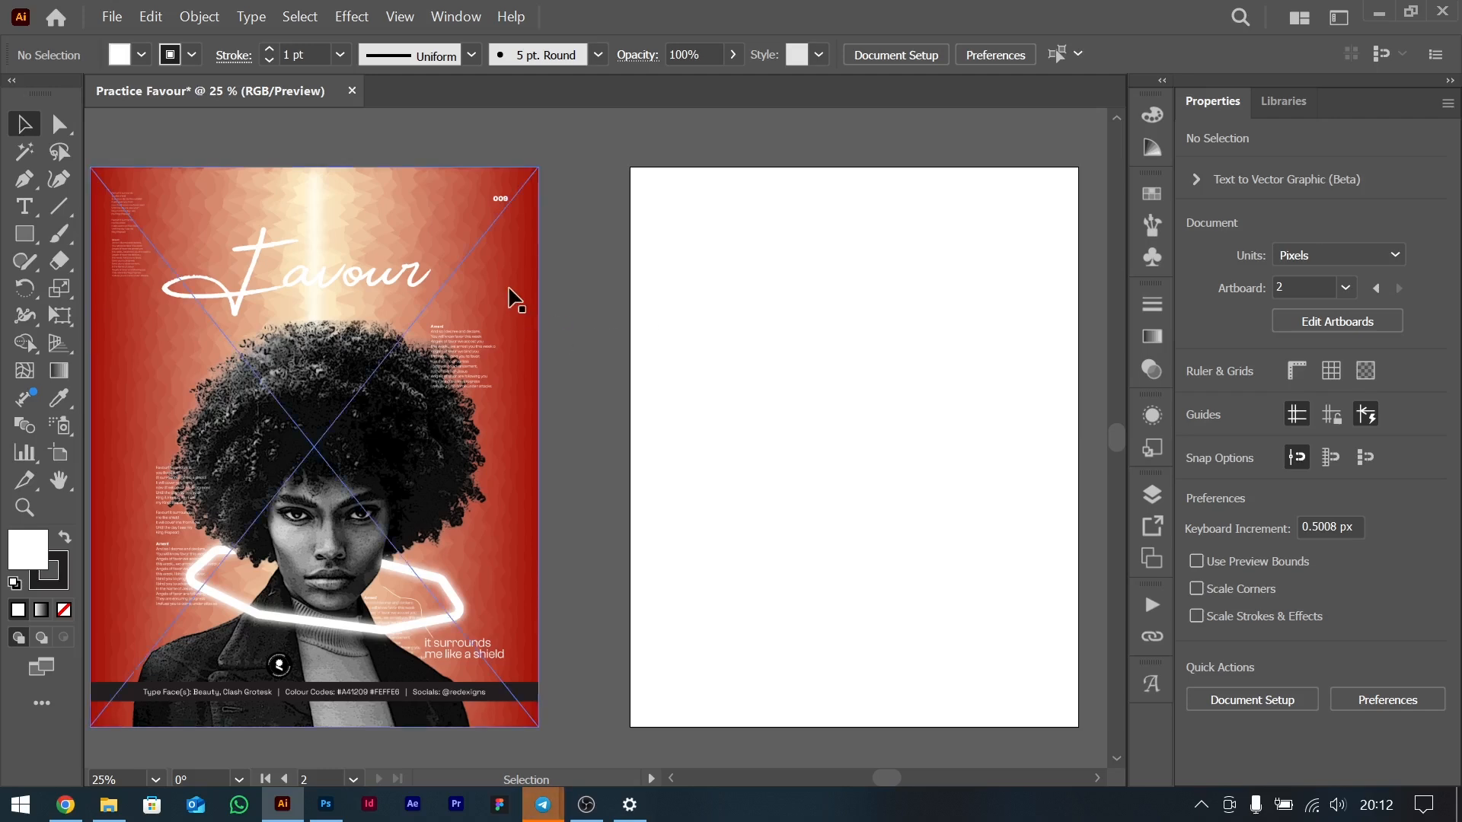
# Create a rectangle of about 84 by 66 px above the blank artboard and fill it with the red sampled from the poster's edge.
pyautogui.scroll(2, 515, 299)
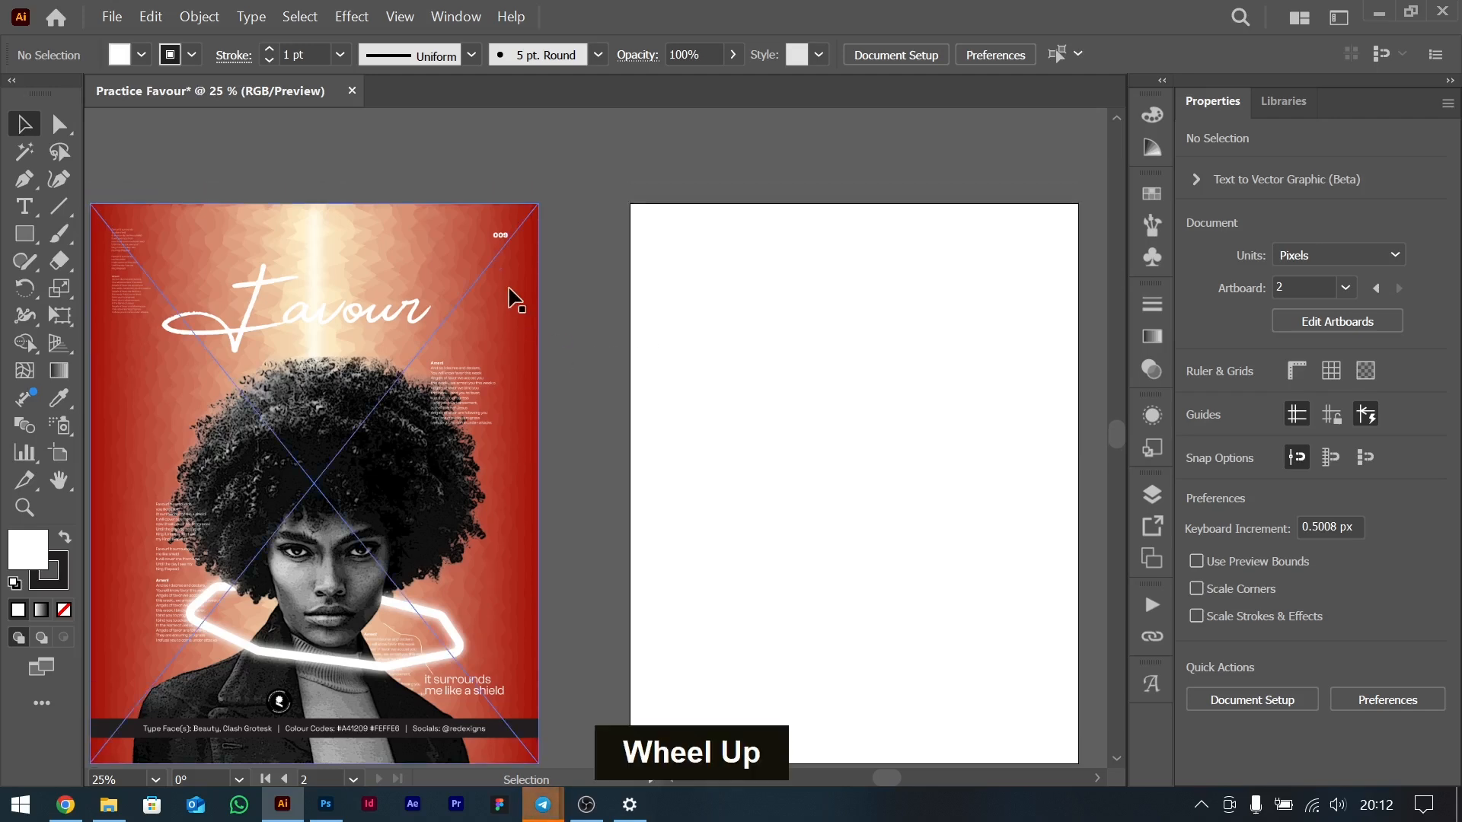
pyautogui.scroll(-1, 514, 297)
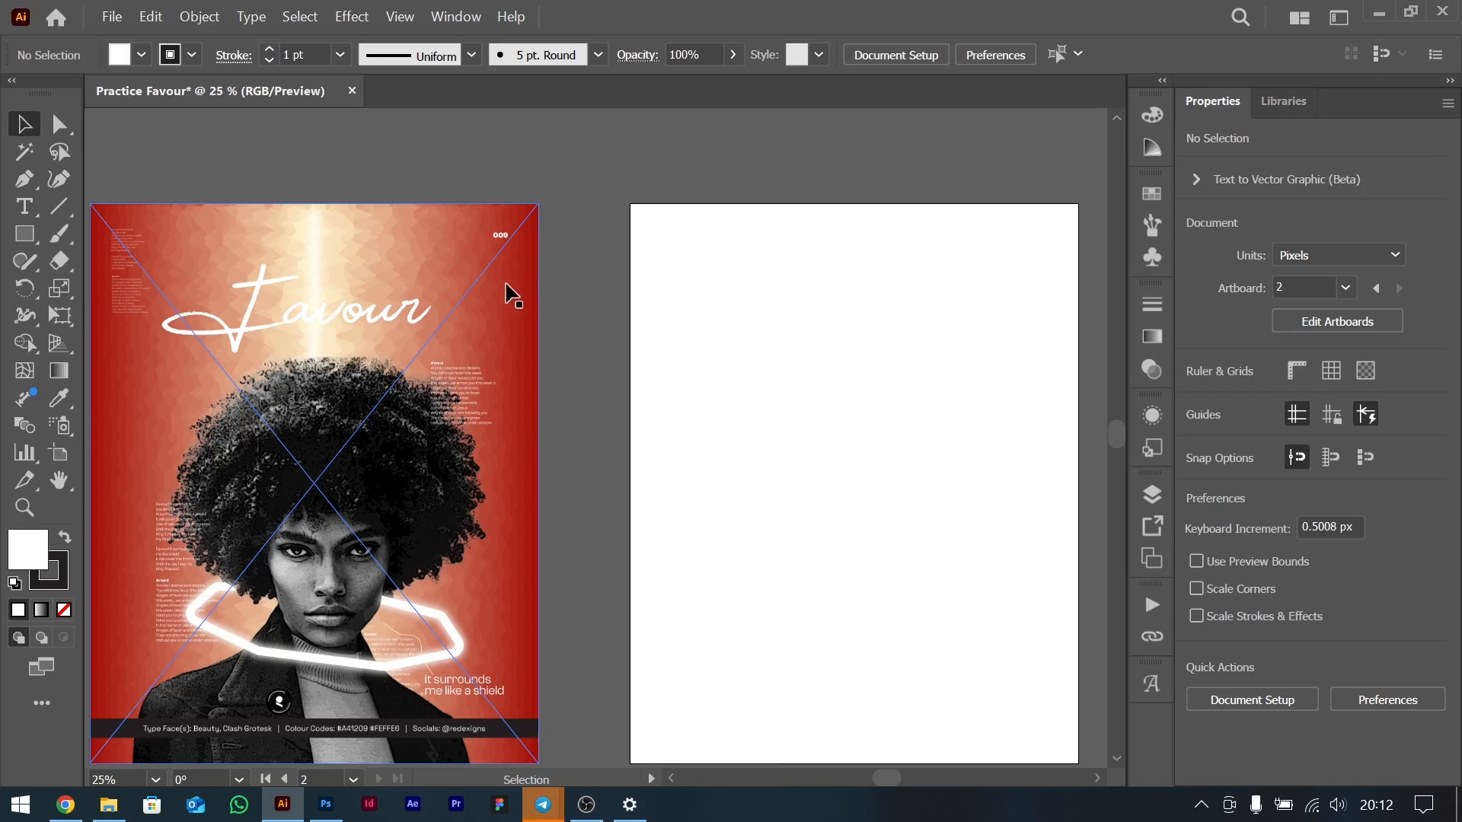
pyautogui.click(30, 236)
pyautogui.moveTo(635, 162); pyautogui.dragTo(671, 191)
pyautogui.click(26, 124)
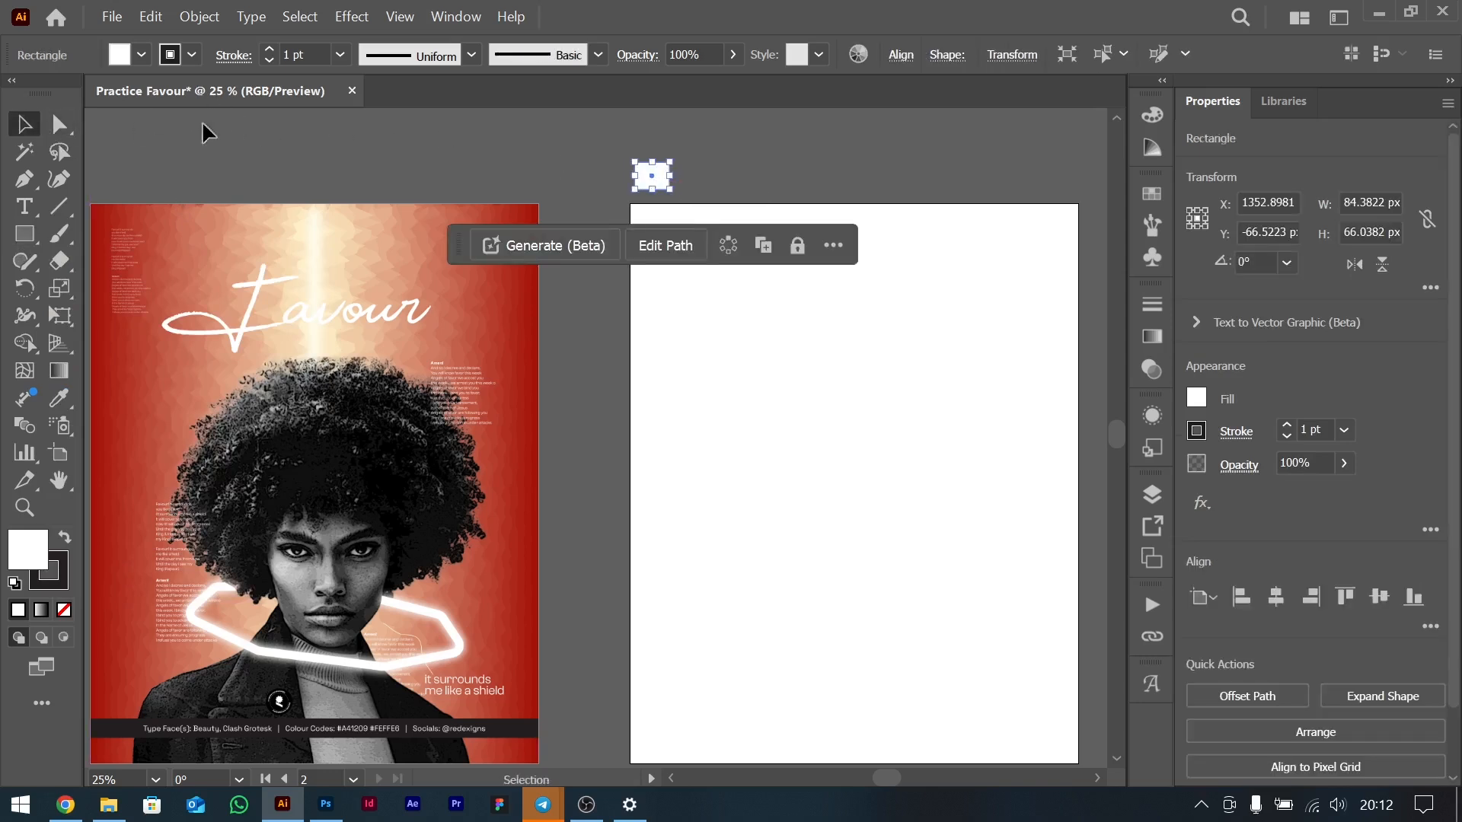
pyautogui.press('i')
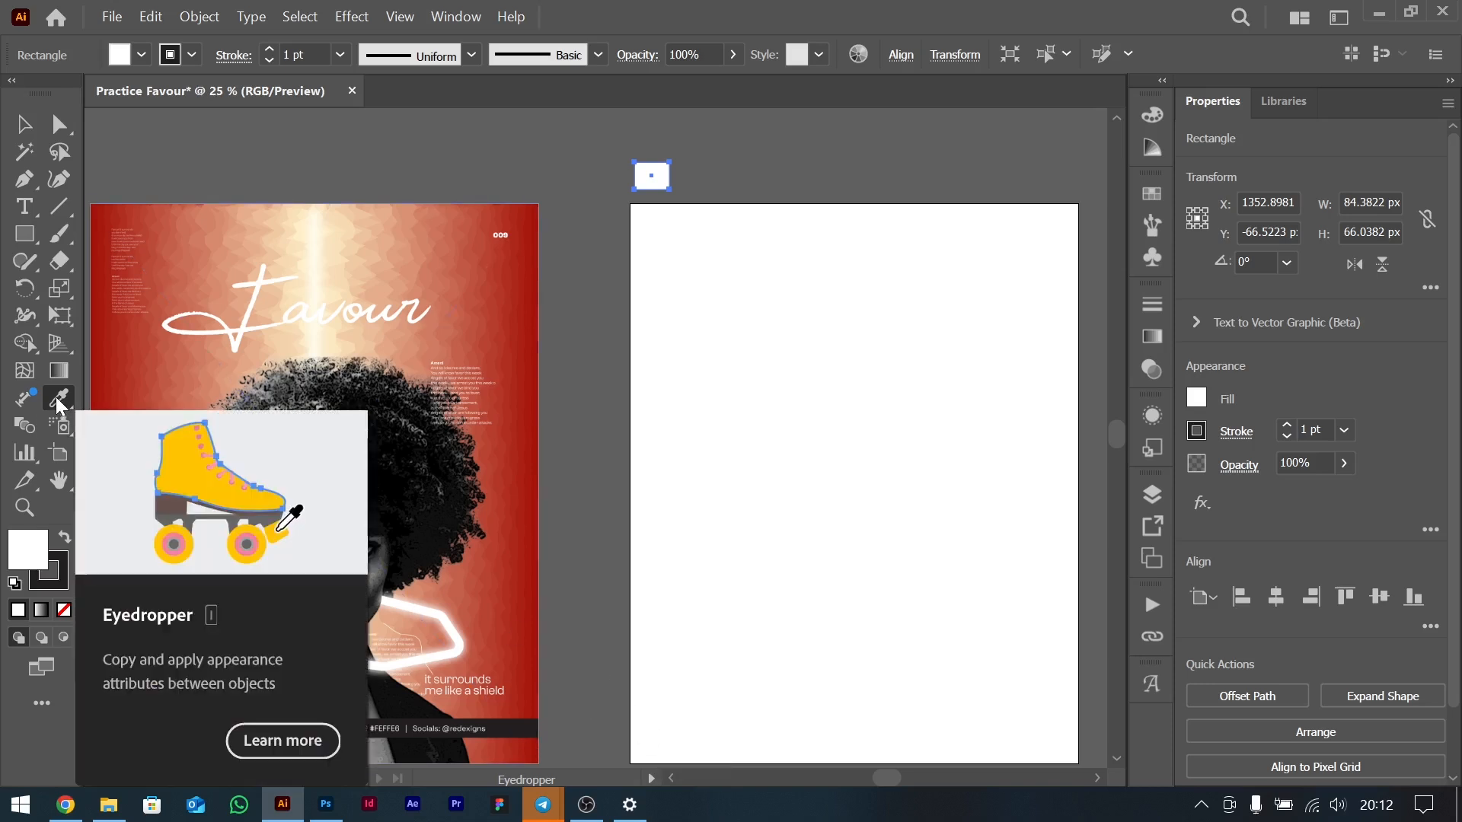
pyautogui.click(535, 278)
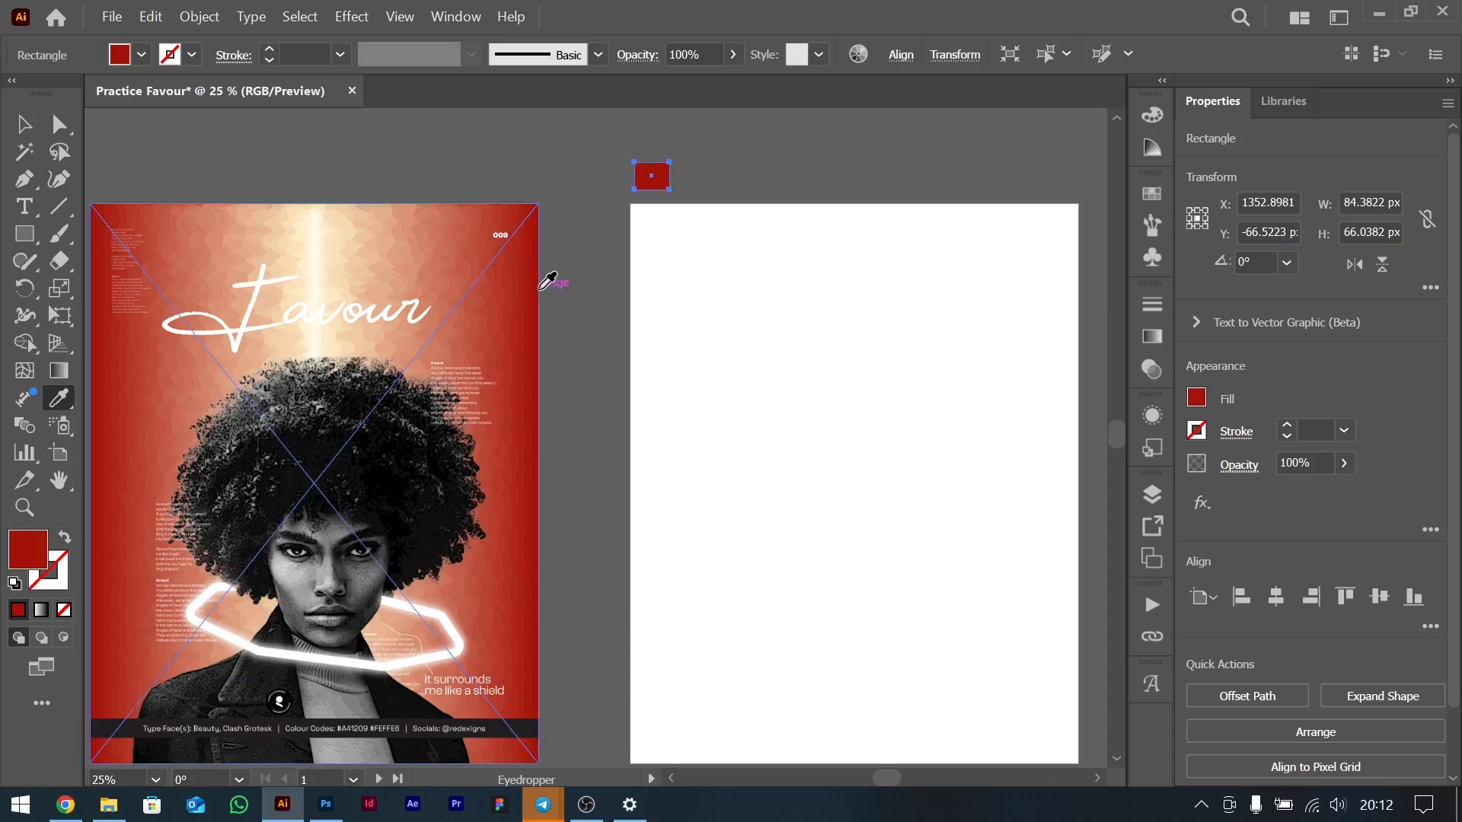
pyautogui.press('v')
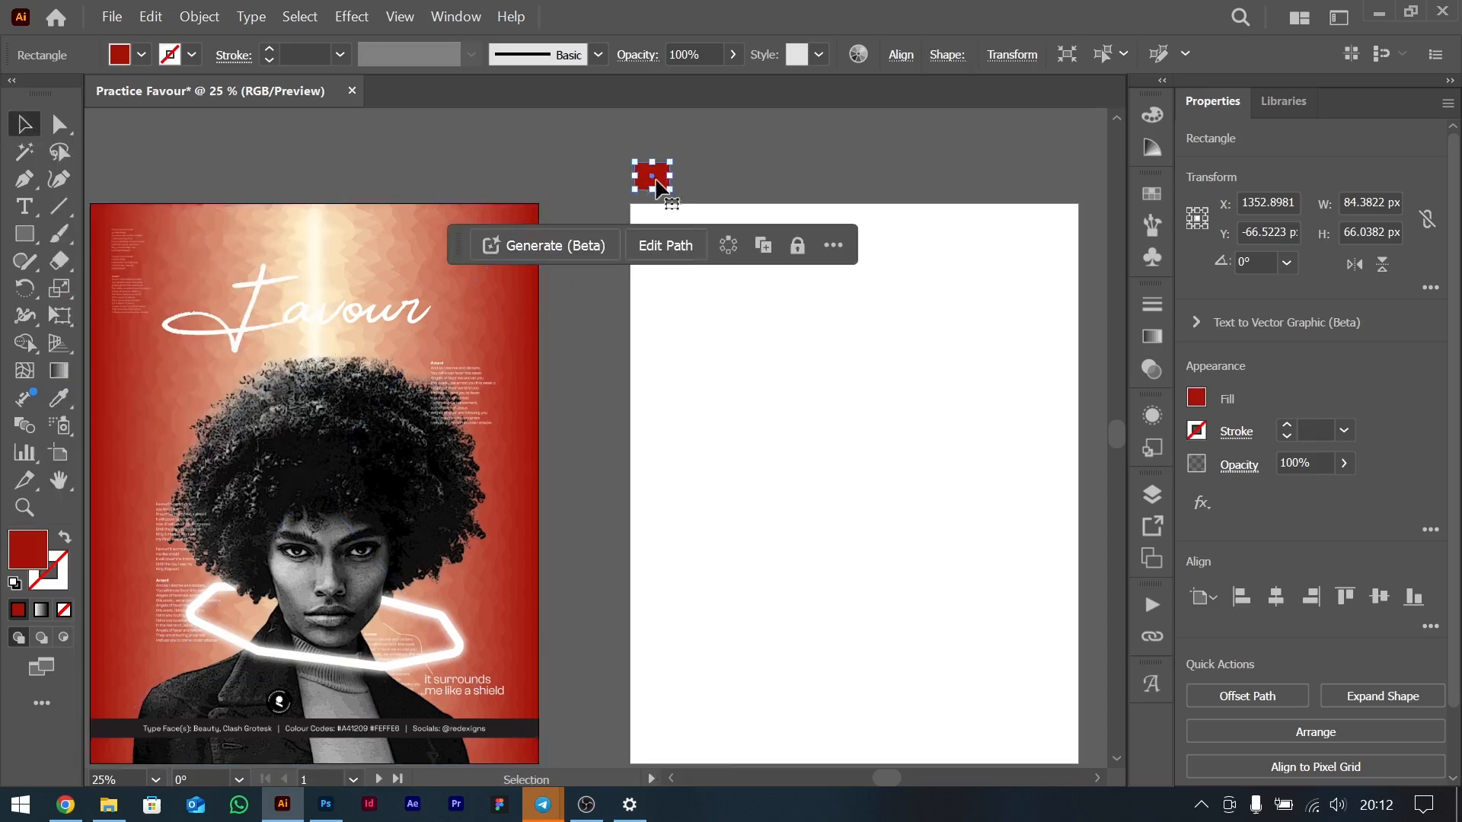
# Duplicate the red swatch beside the original and recolour the copy with the cream sampled from the poster's central light beam.
pyautogui.moveTo(664, 180); pyautogui.dragTo(791, 180)
pyautogui.press('i')
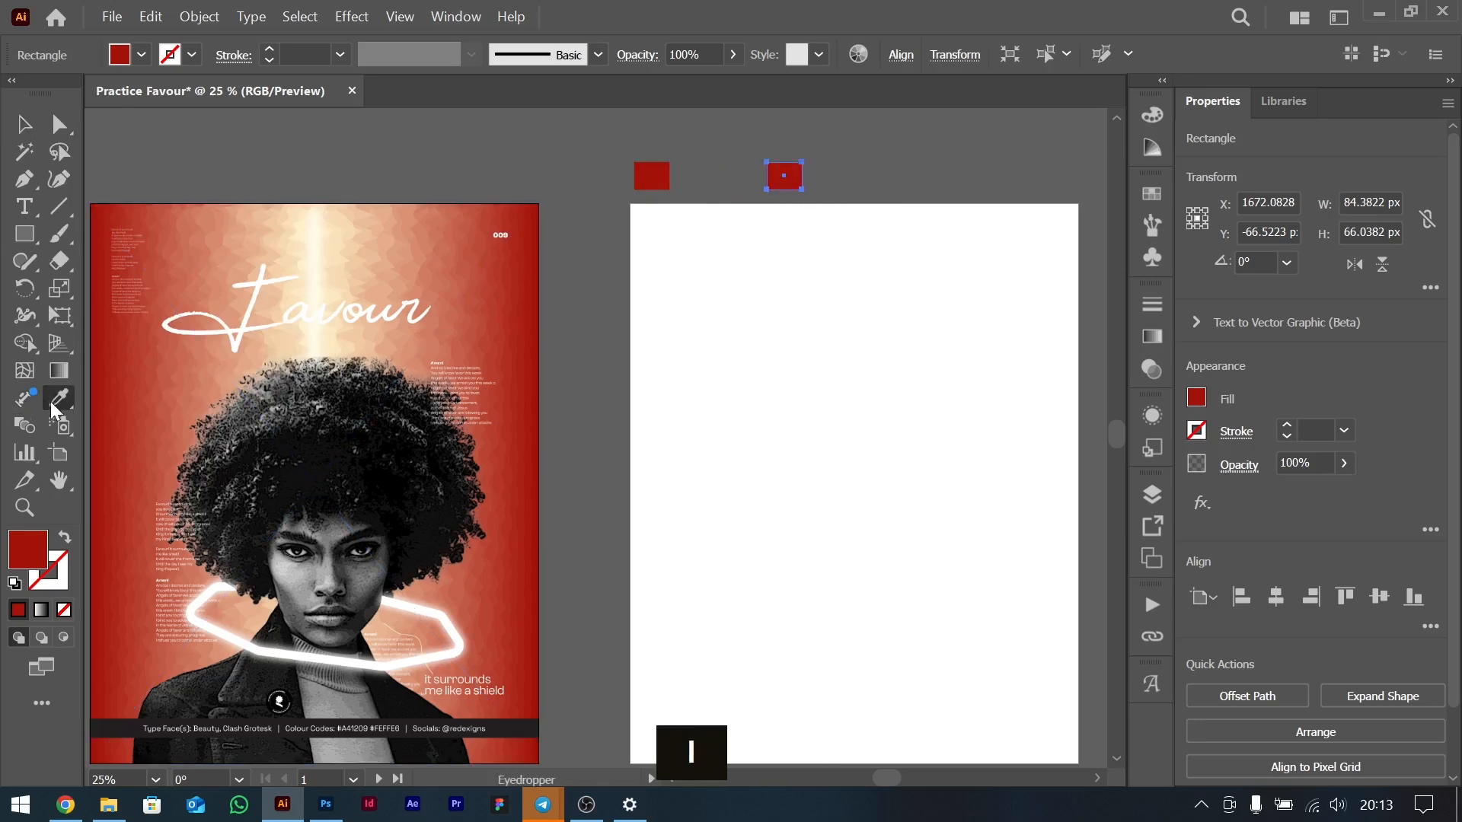
pyautogui.click(320, 228)
pyautogui.press('v')
pyautogui.click(630, 437)
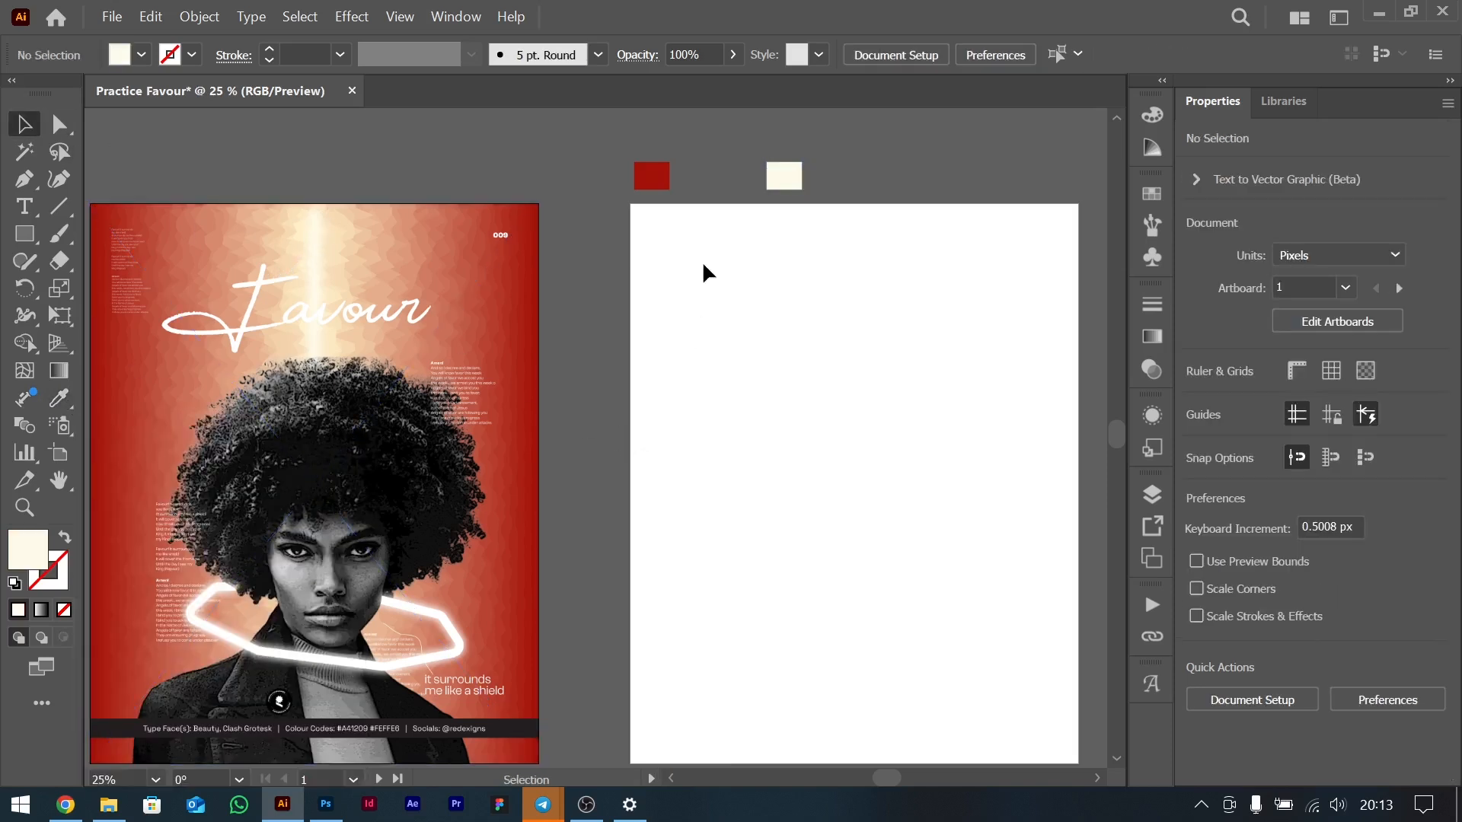
pyautogui.moveTo(626, 189); pyautogui.dragTo(812, 209)
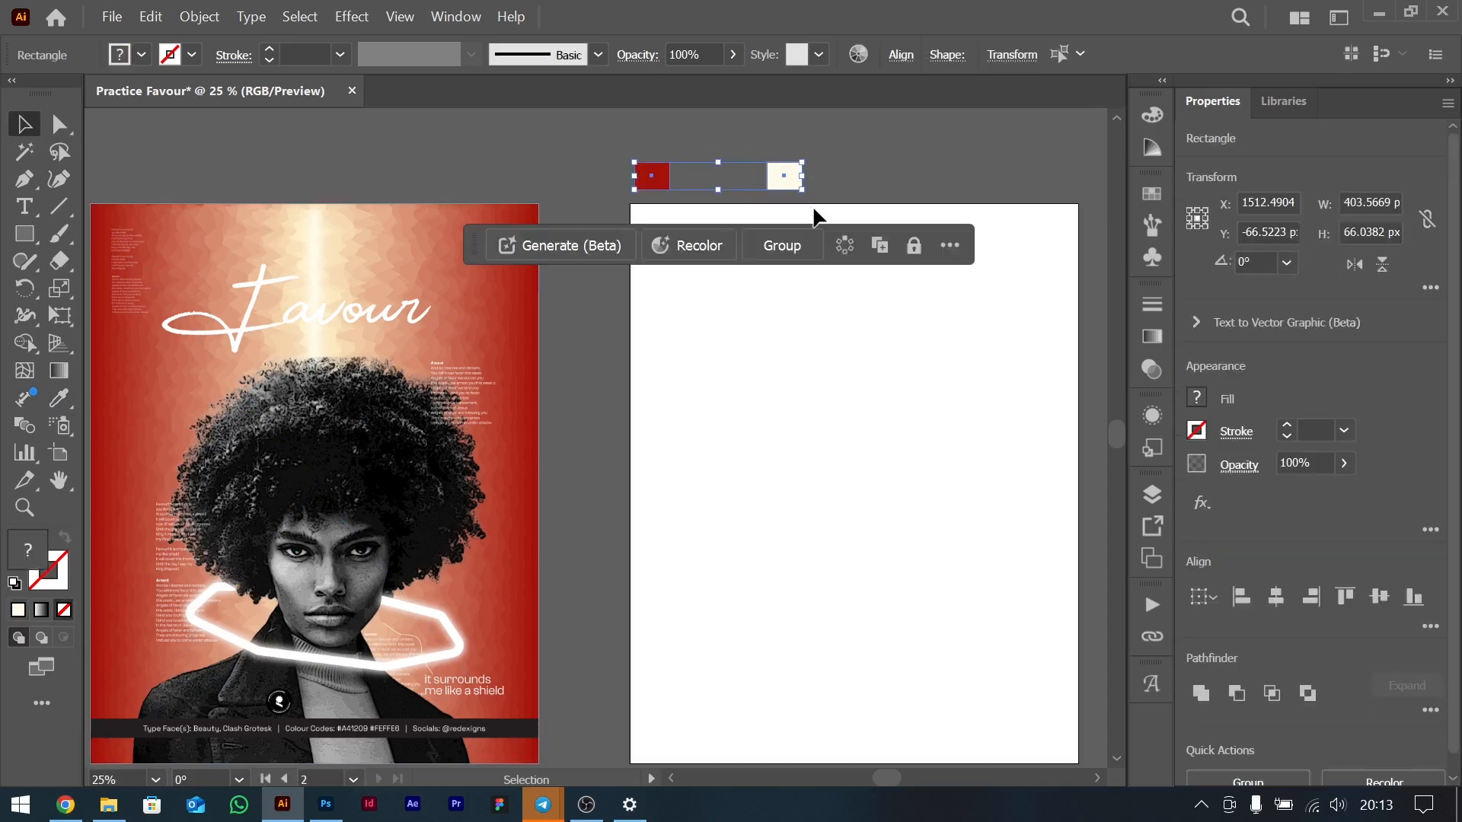
pyautogui.click(792, 417)
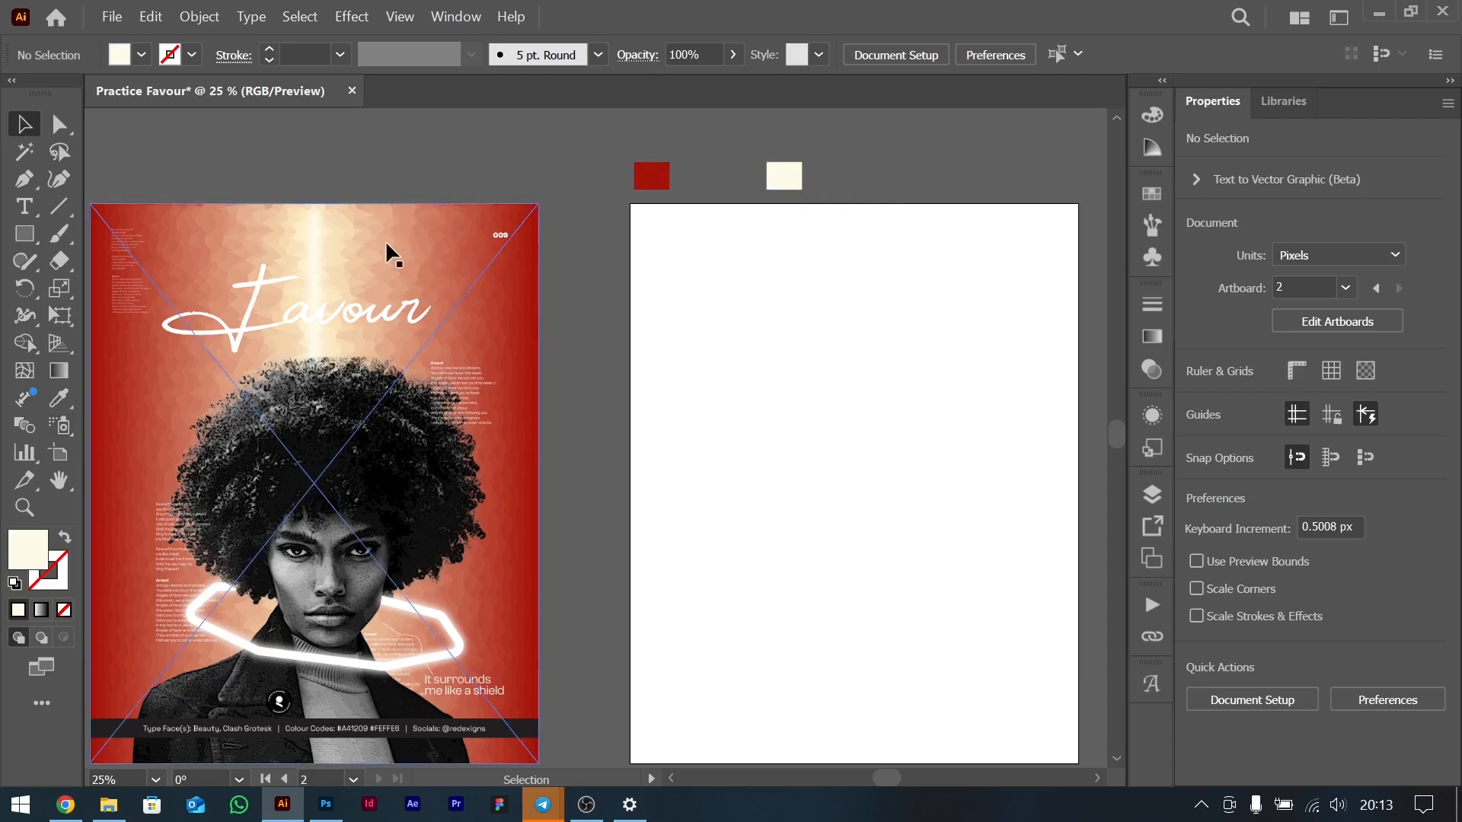
# Duplicate both colour swatches above the originals and blend the copies into a red-to-cream strip.
pyautogui.moveTo(641, 155); pyautogui.dragTo(802, 205)
pyautogui.scroll(3, 802, 204)
pyautogui.keyDown('alt'); pyautogui.moveTo(788, 285); pyautogui.dragTo(785, 225); pyautogui.keyUp('alt')
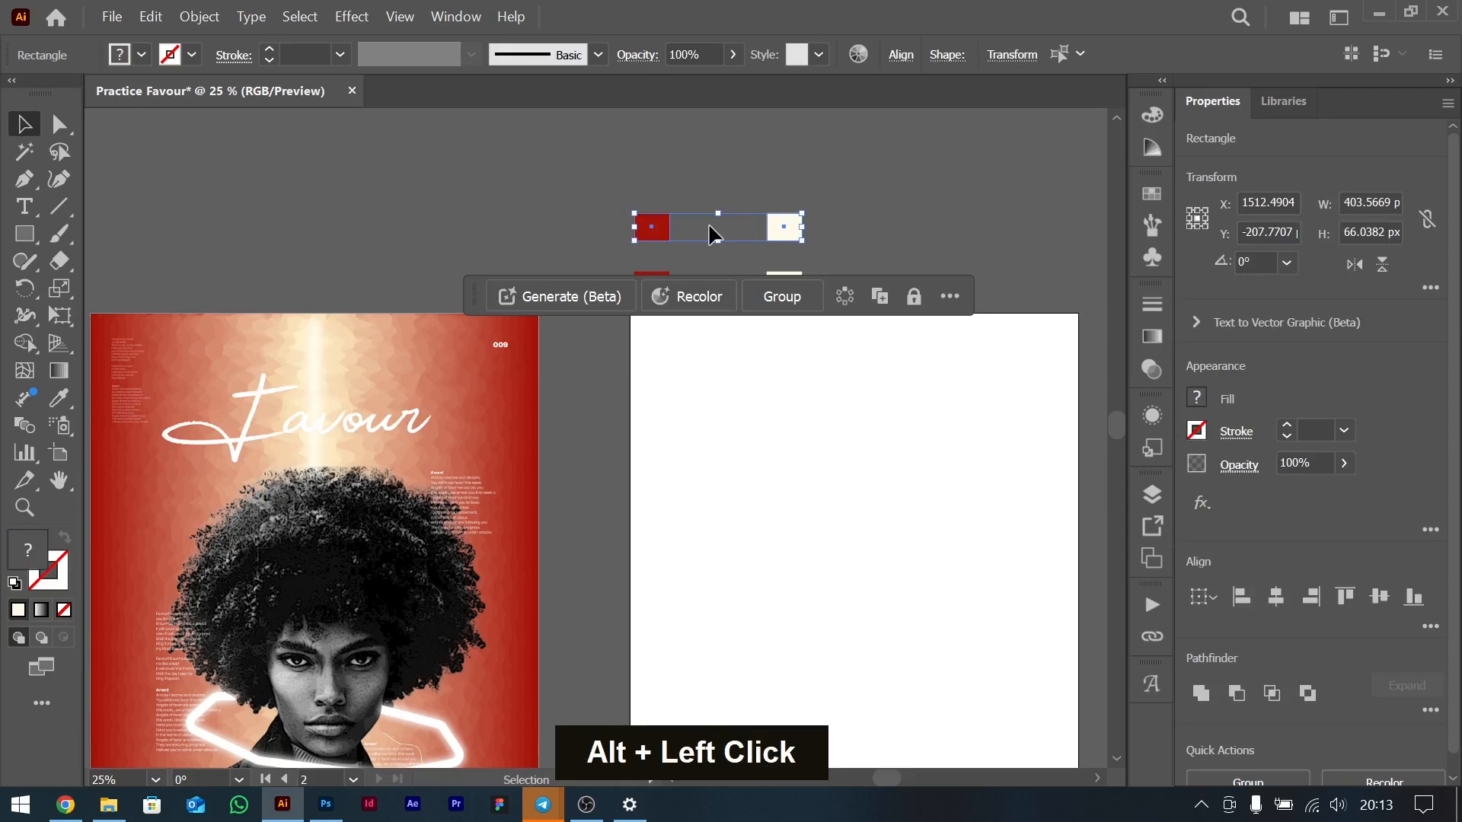
pyautogui.click(201, 16)
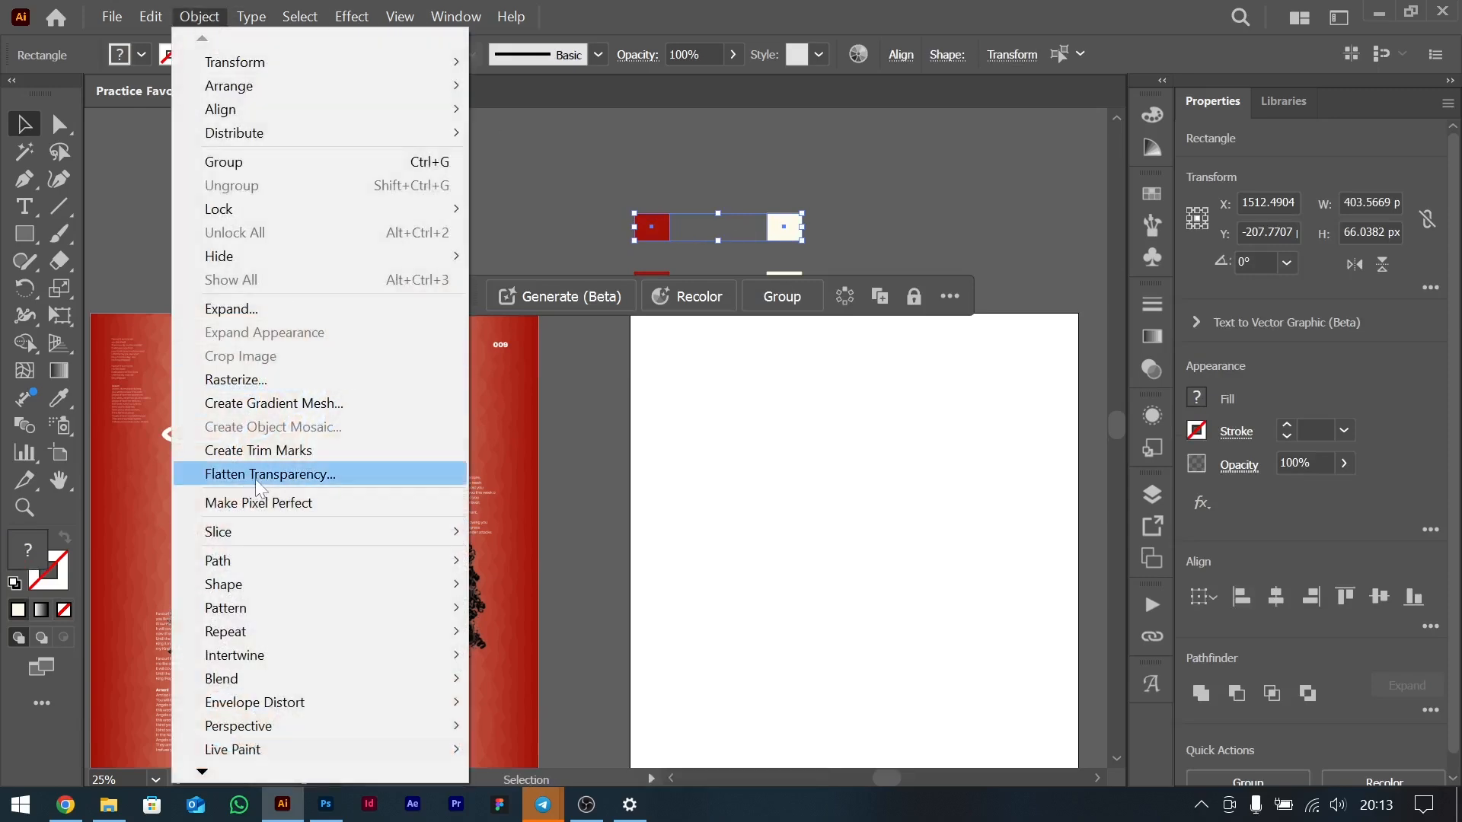
pyautogui.moveTo(262, 679)
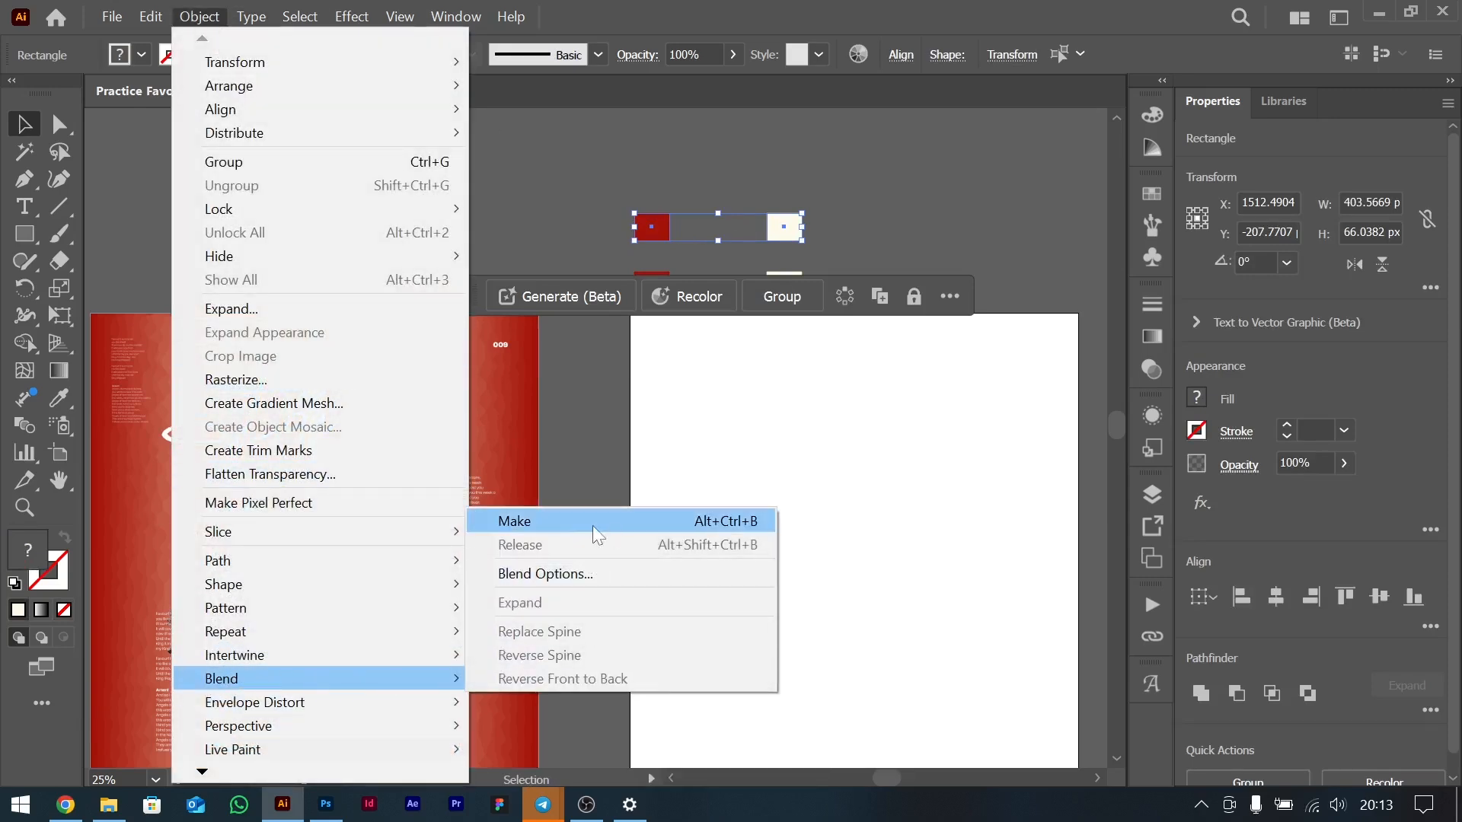
pyautogui.click(723, 525)
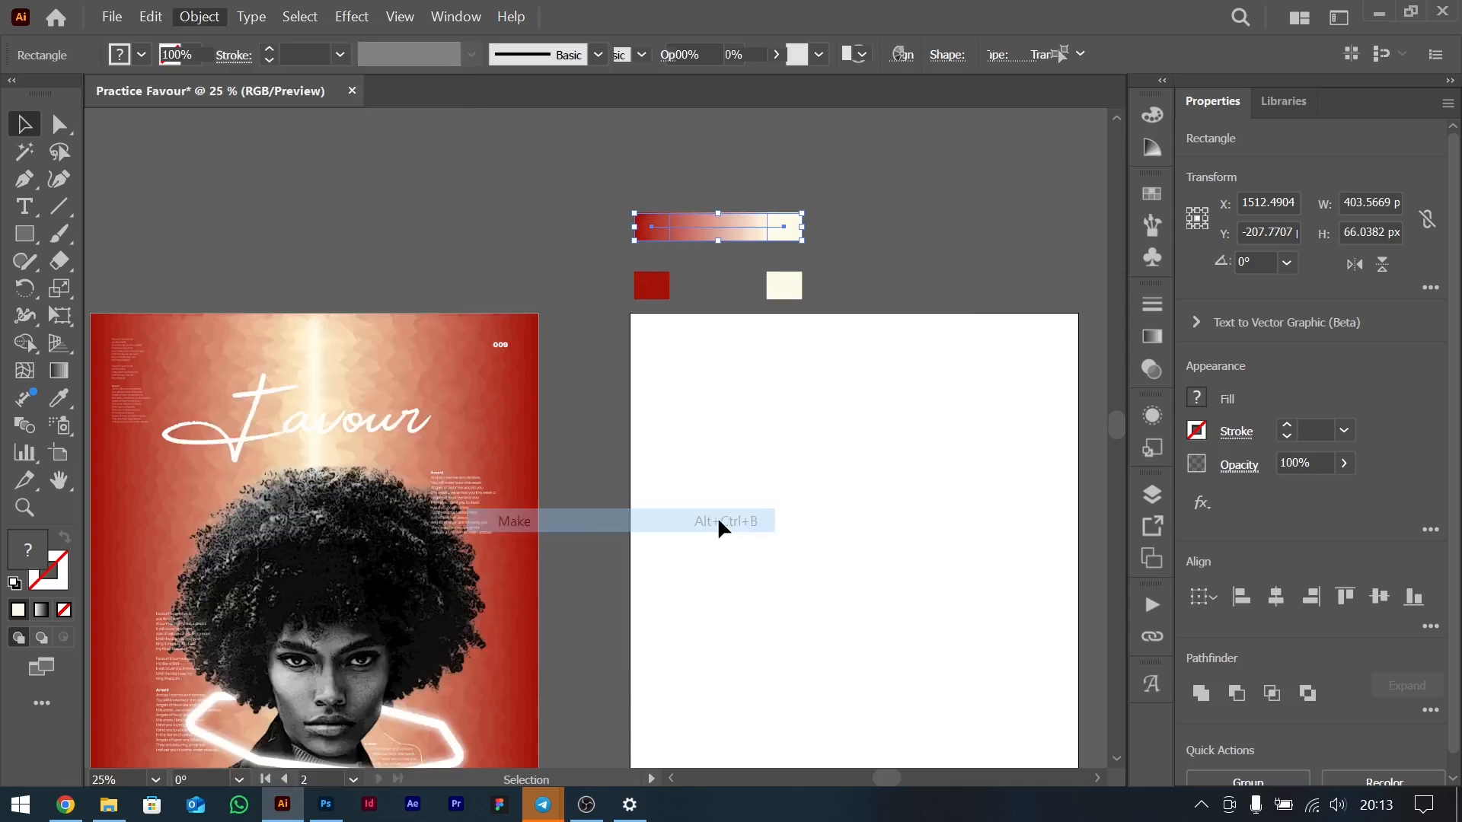
pyautogui.click(784, 248)
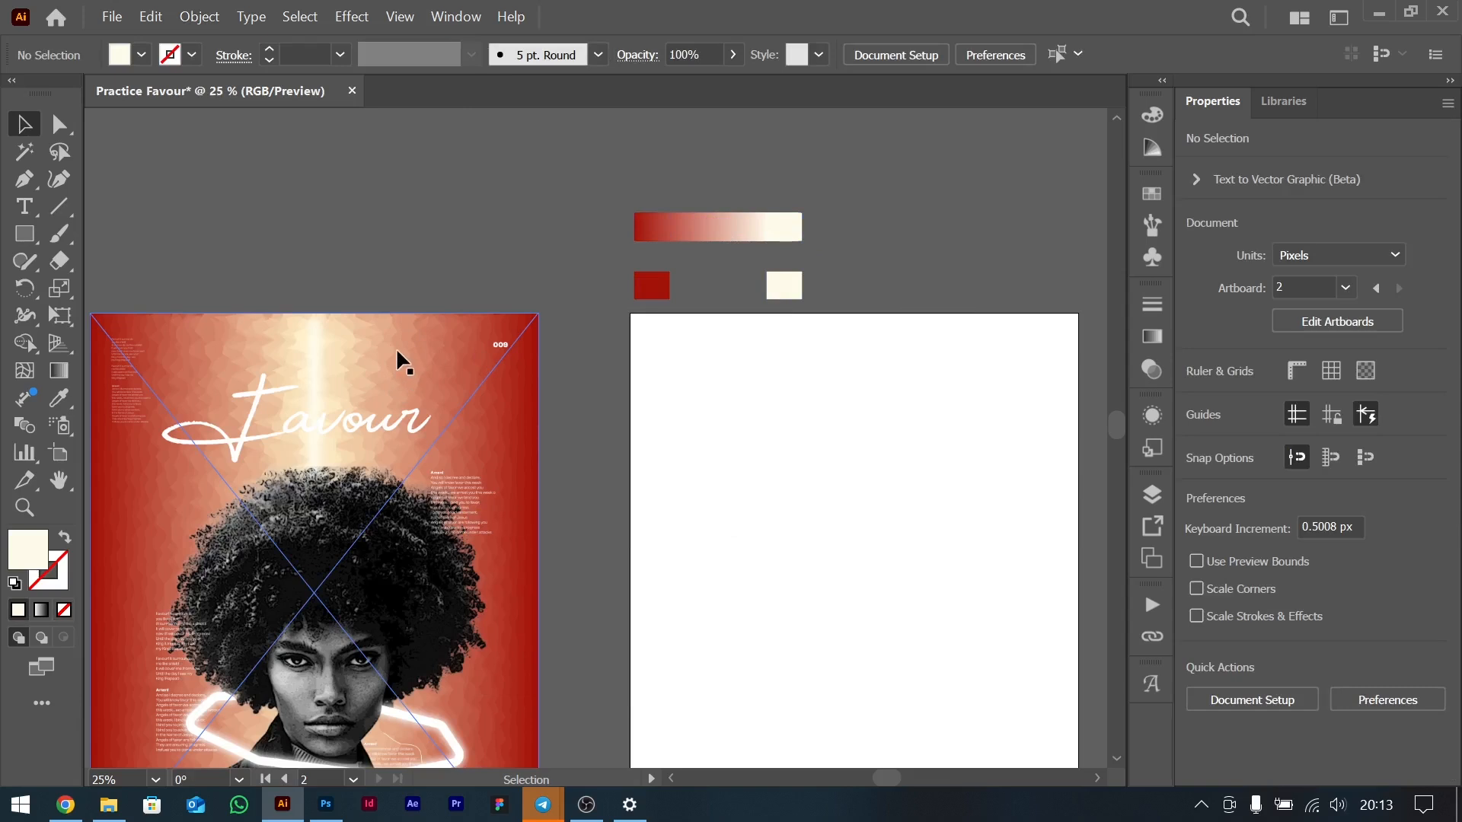
# Delete the blended red-to-cream strip above the two colour swatches.
pyautogui.click(737, 233)
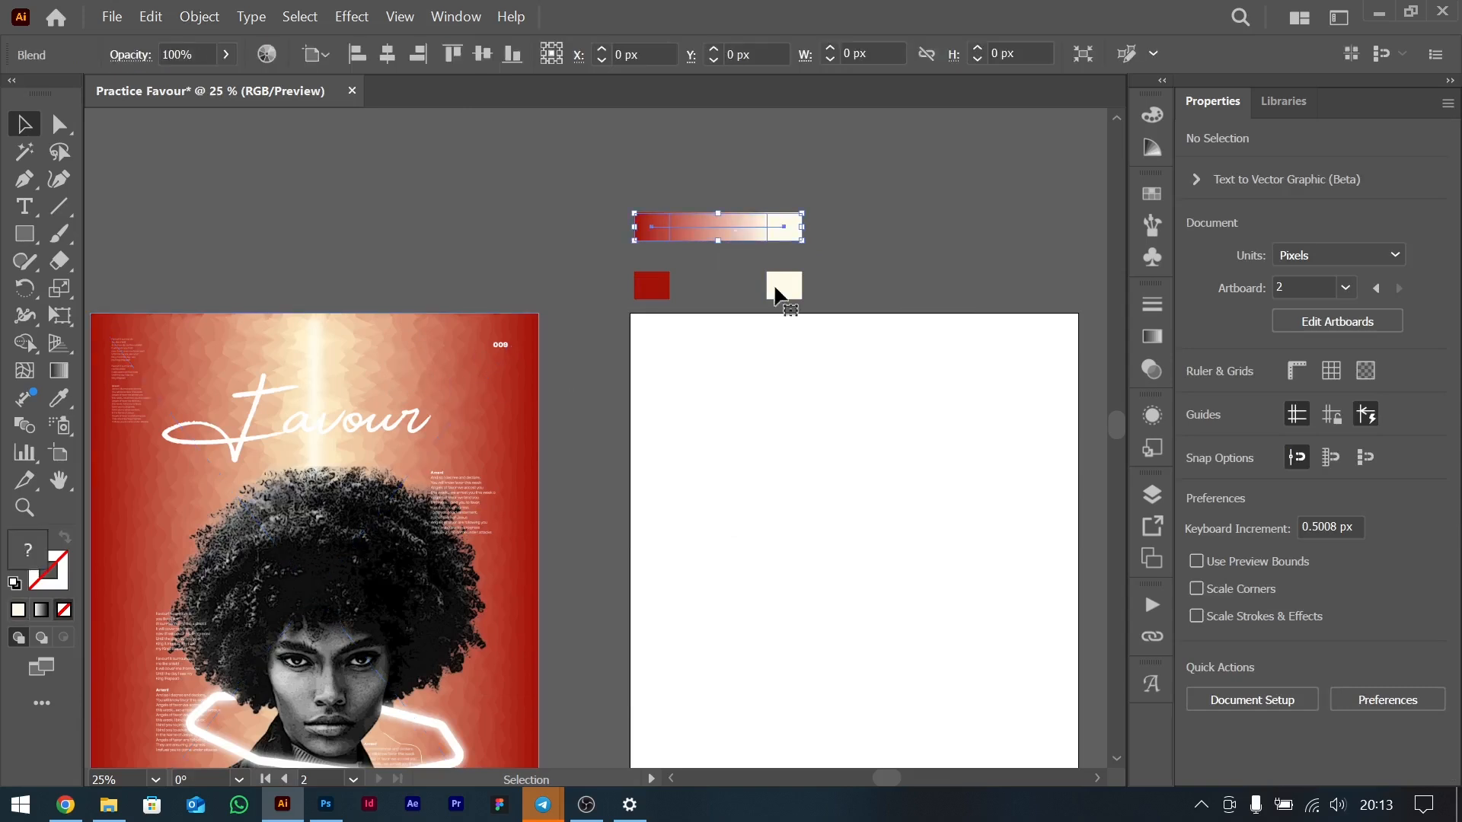
pyautogui.press('BackSpace')
pyautogui.moveTo(629, 268); pyautogui.dragTo(818, 327)
pyautogui.scroll(-3, 813, 450)
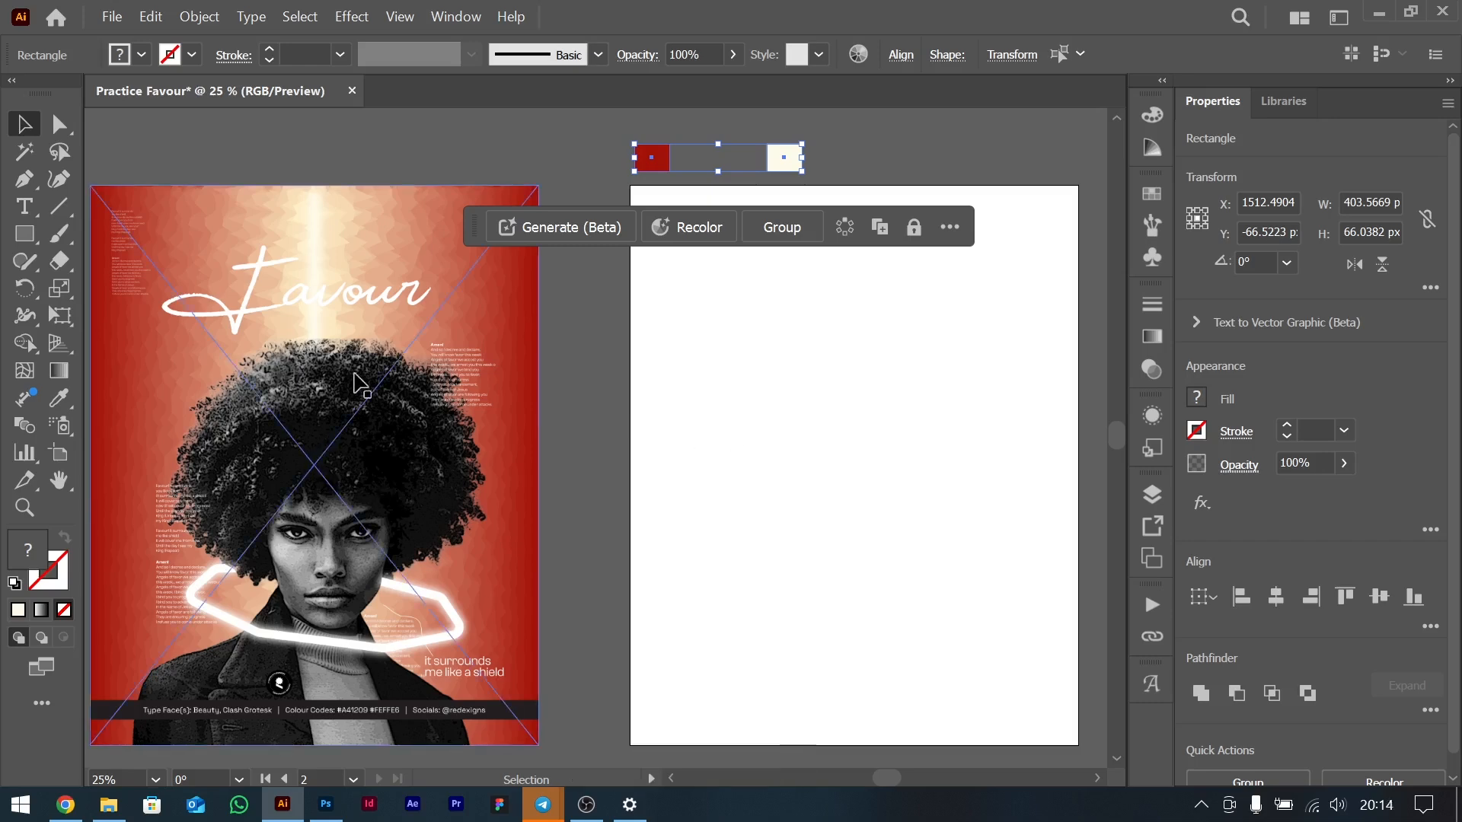
pyautogui.click(810, 478)
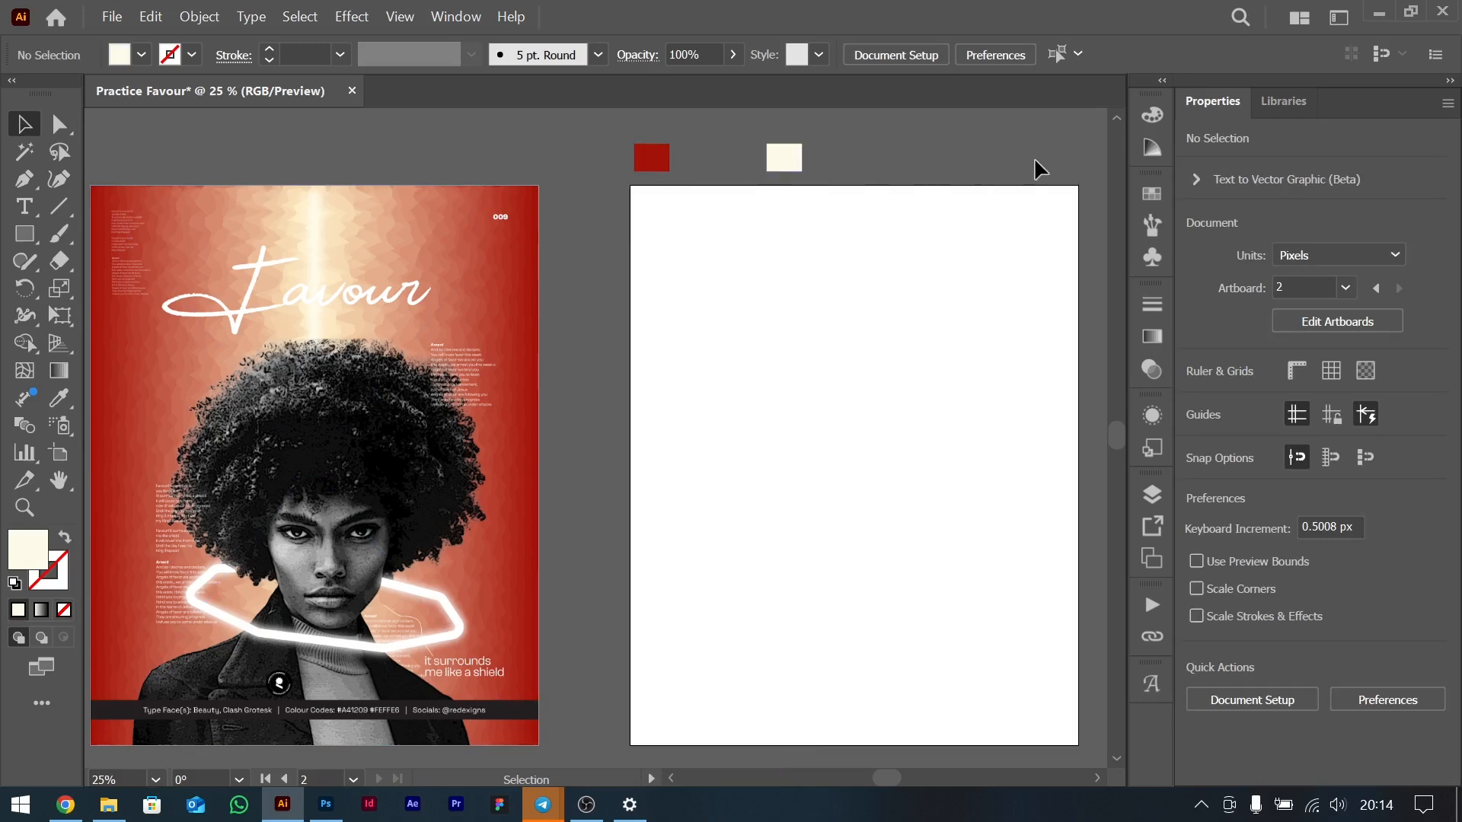
pyautogui.scroll(-1, 845, 367)
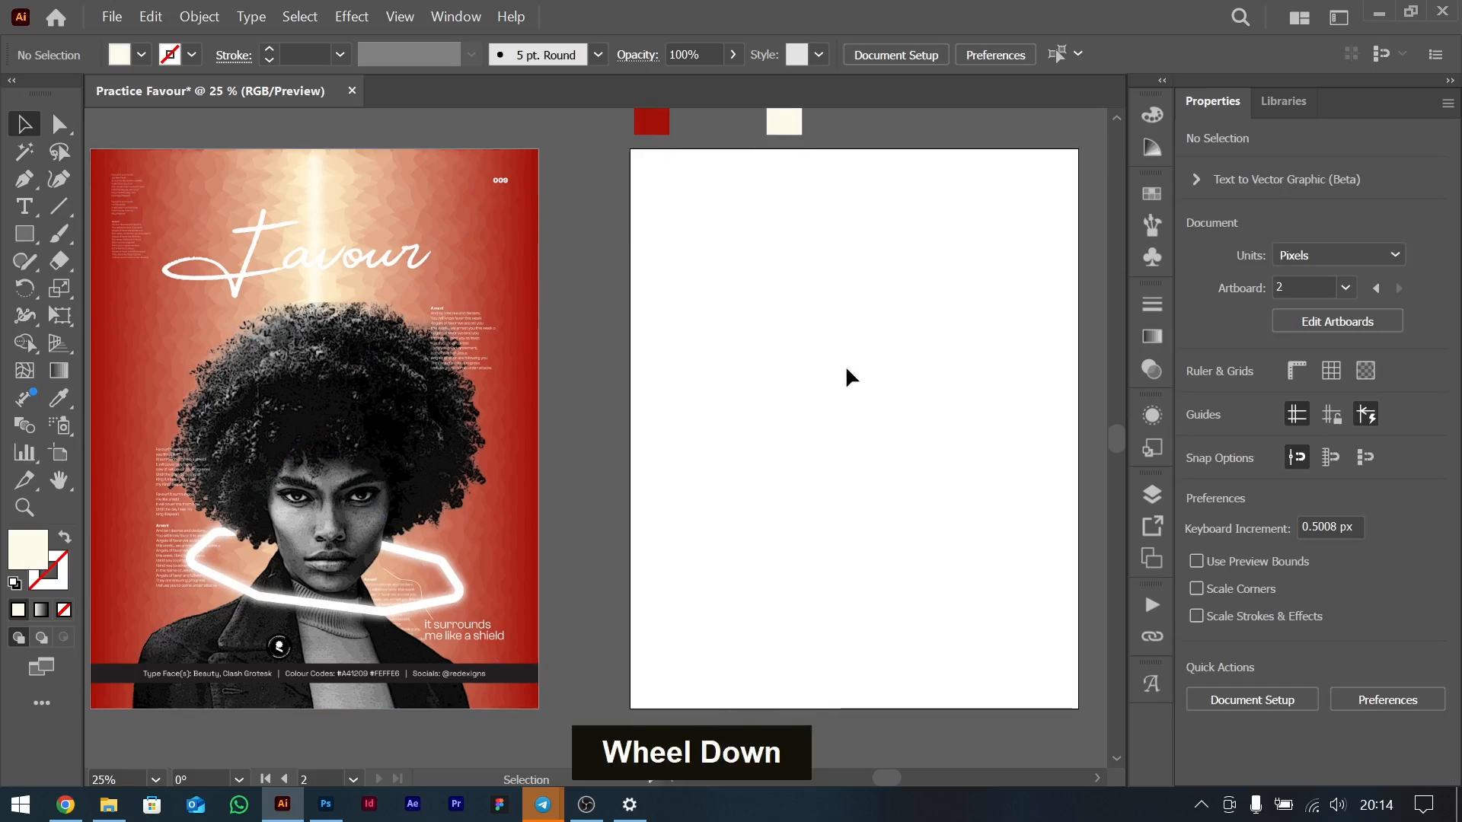
pyautogui.scroll(1, 846, 377)
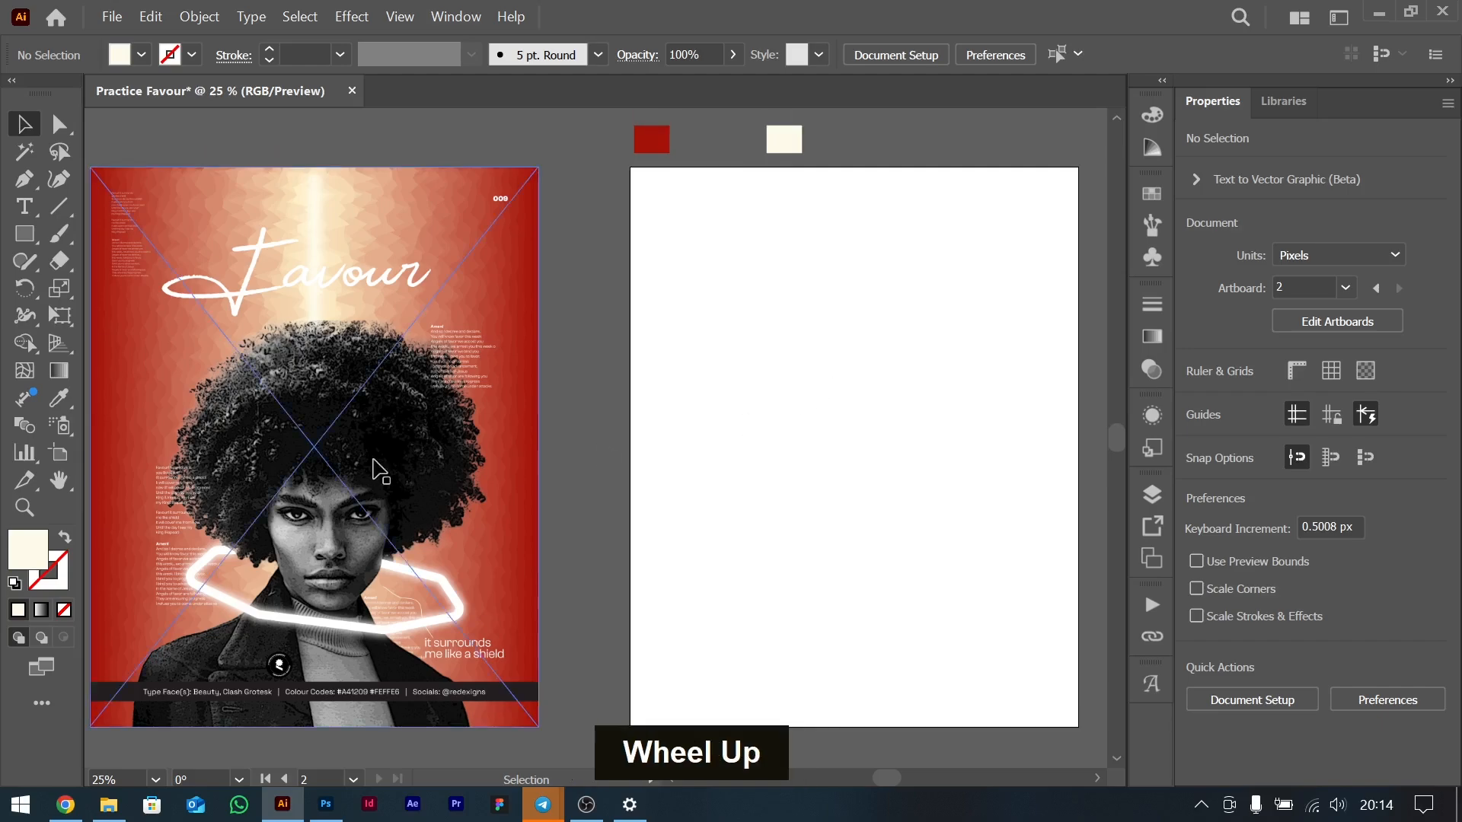
# Try placing the "fine geh.." PSD from the December Dump folder on the blank artboard and delete it.
pyautogui.hotkey('alt', 'Tab')
pyautogui.hotkey('alt', 'Tab')
pyautogui.hotkey('alt', 'Tab')
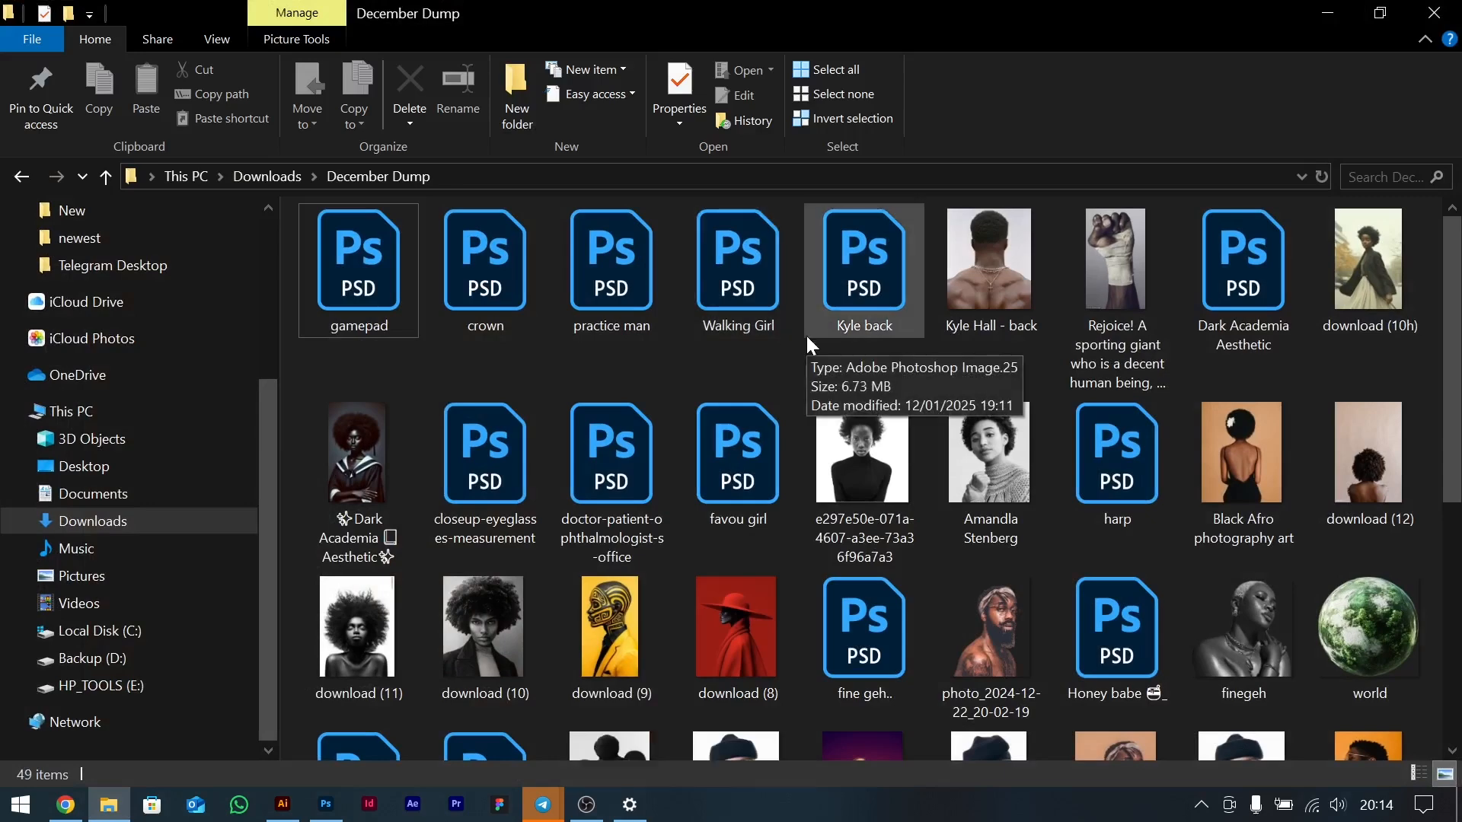
pyautogui.click(517, 626)
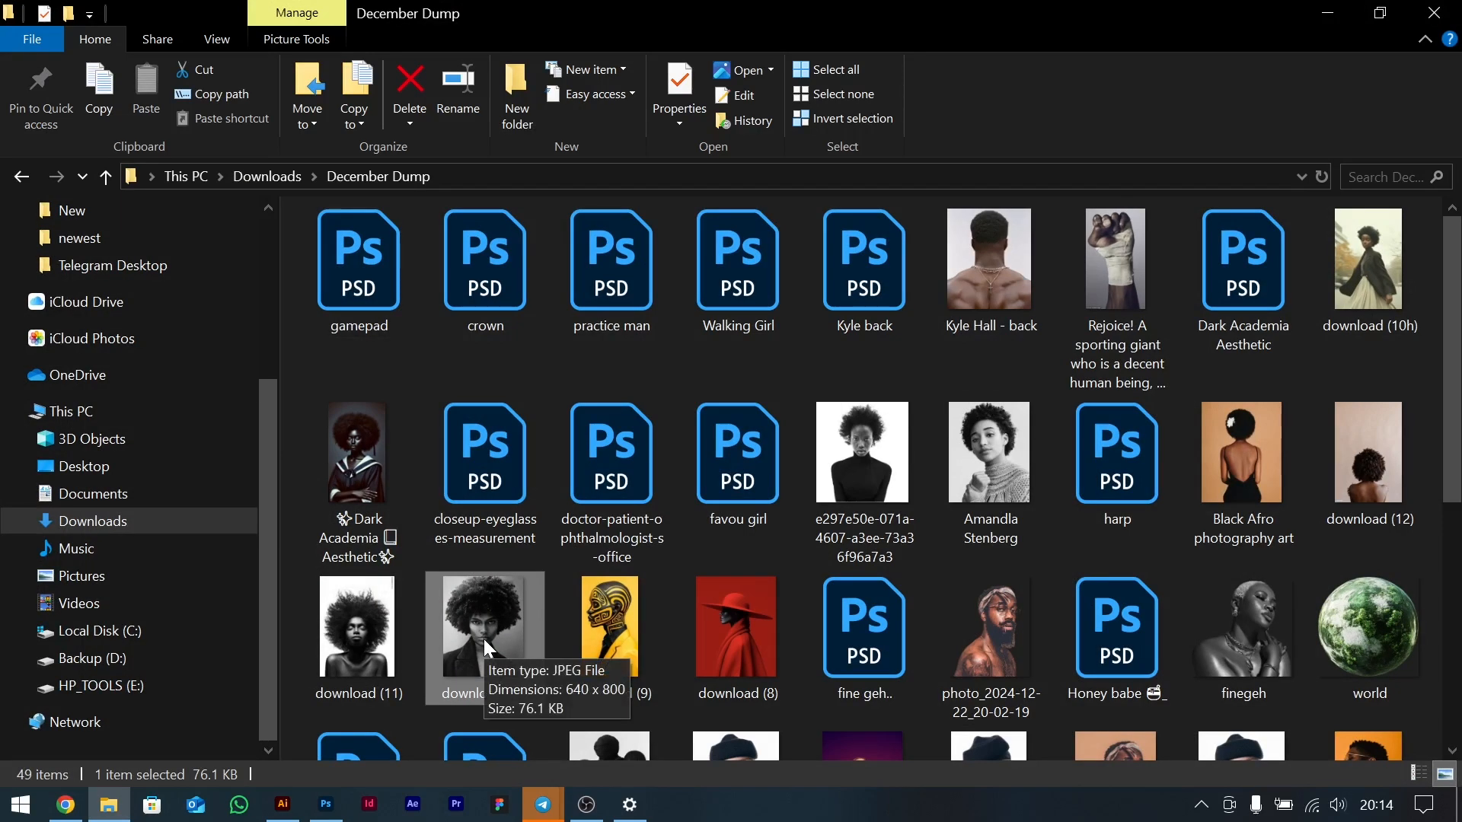
pyautogui.click(826, 644)
pyautogui.moveTo(1184, 9); pyautogui.dragTo(1209, 153)
pyautogui.press('Right')
pyautogui.press('Left')
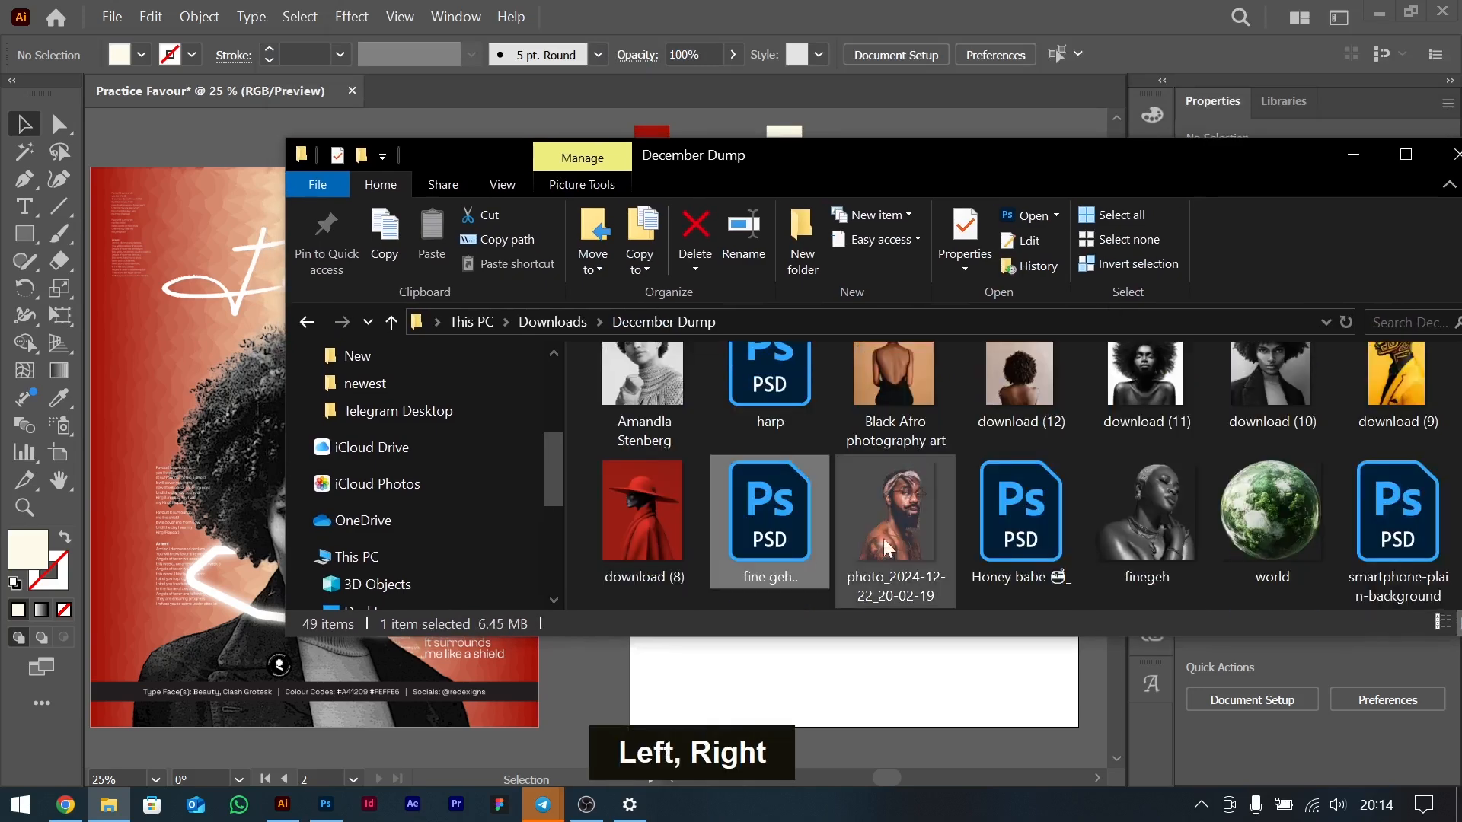
pyautogui.moveTo(773, 512); pyautogui.dragTo(809, 649)
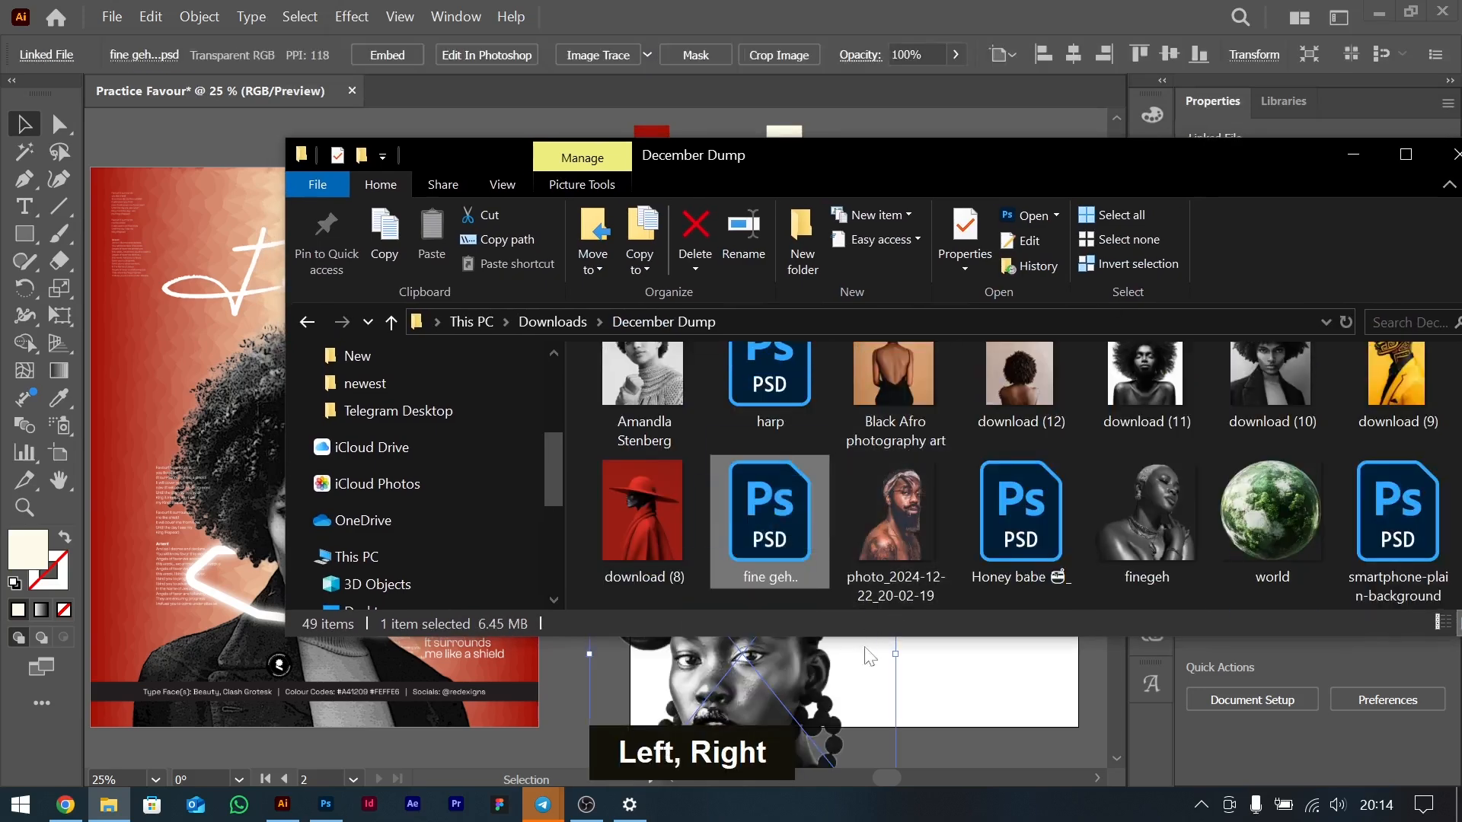
pyautogui.press('BackSpace')
# Place the download (10) portrait from the December Dump folder on the lower part of the blank artboard.
pyautogui.hotkey('alt', 'Tab')
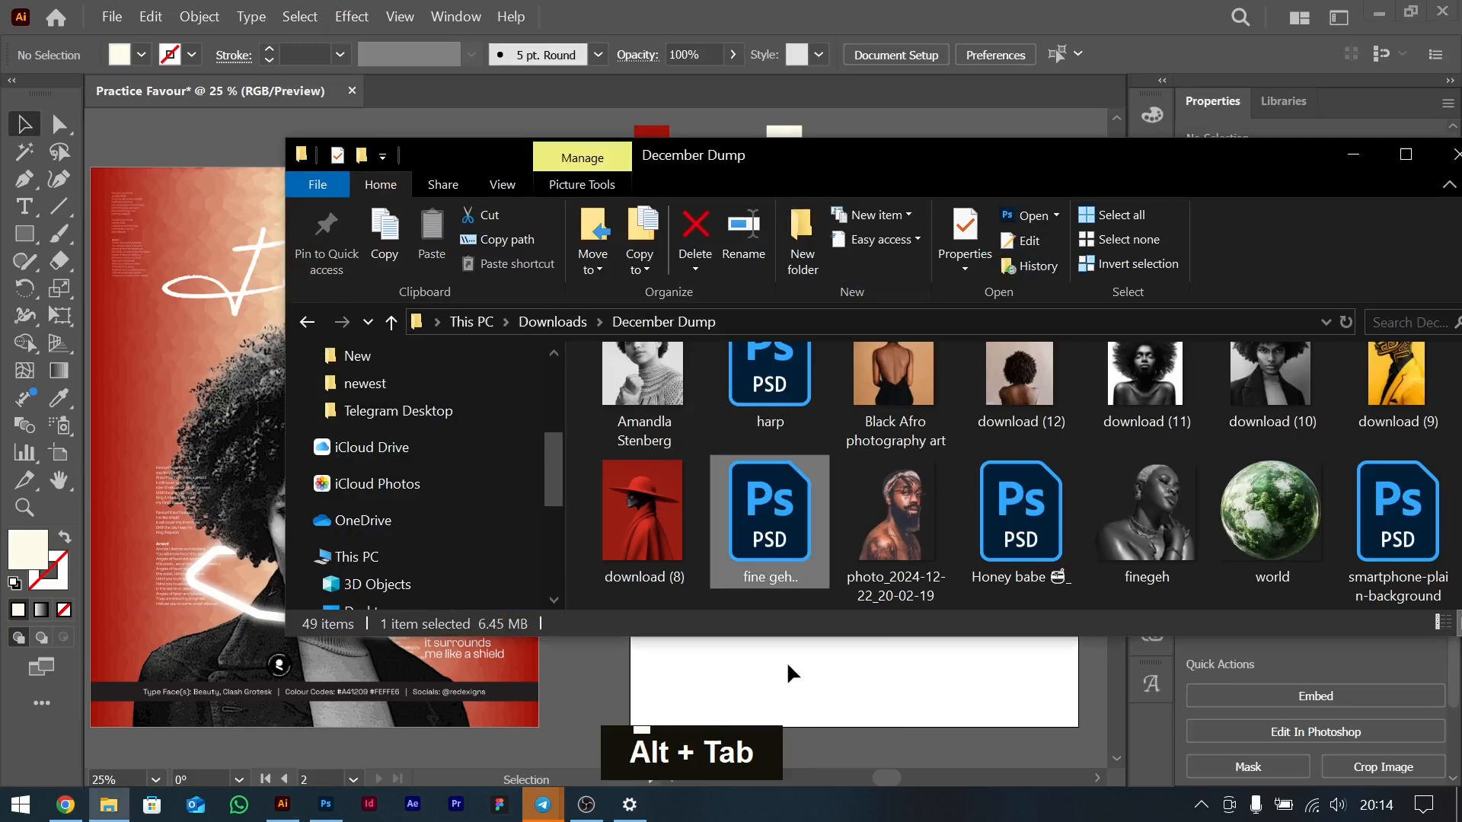
pyautogui.scroll(1, 966, 521)
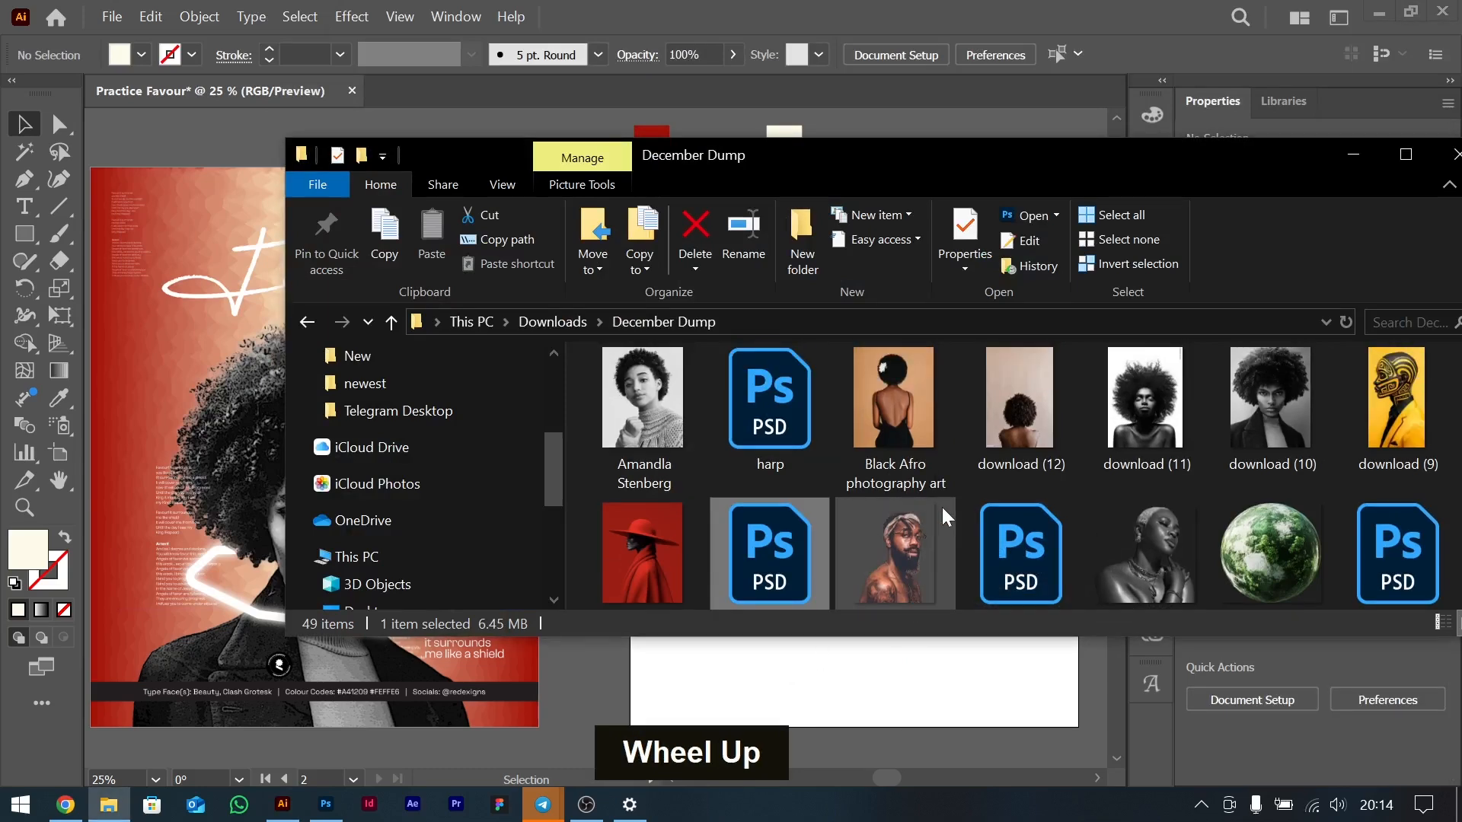
pyautogui.scroll(2, 943, 507)
pyautogui.moveTo(1181, 167); pyautogui.dragTo(991, 167)
pyautogui.scroll(-1, 1039, 513)
pyautogui.moveTo(1080, 491); pyautogui.dragTo(893, 688)
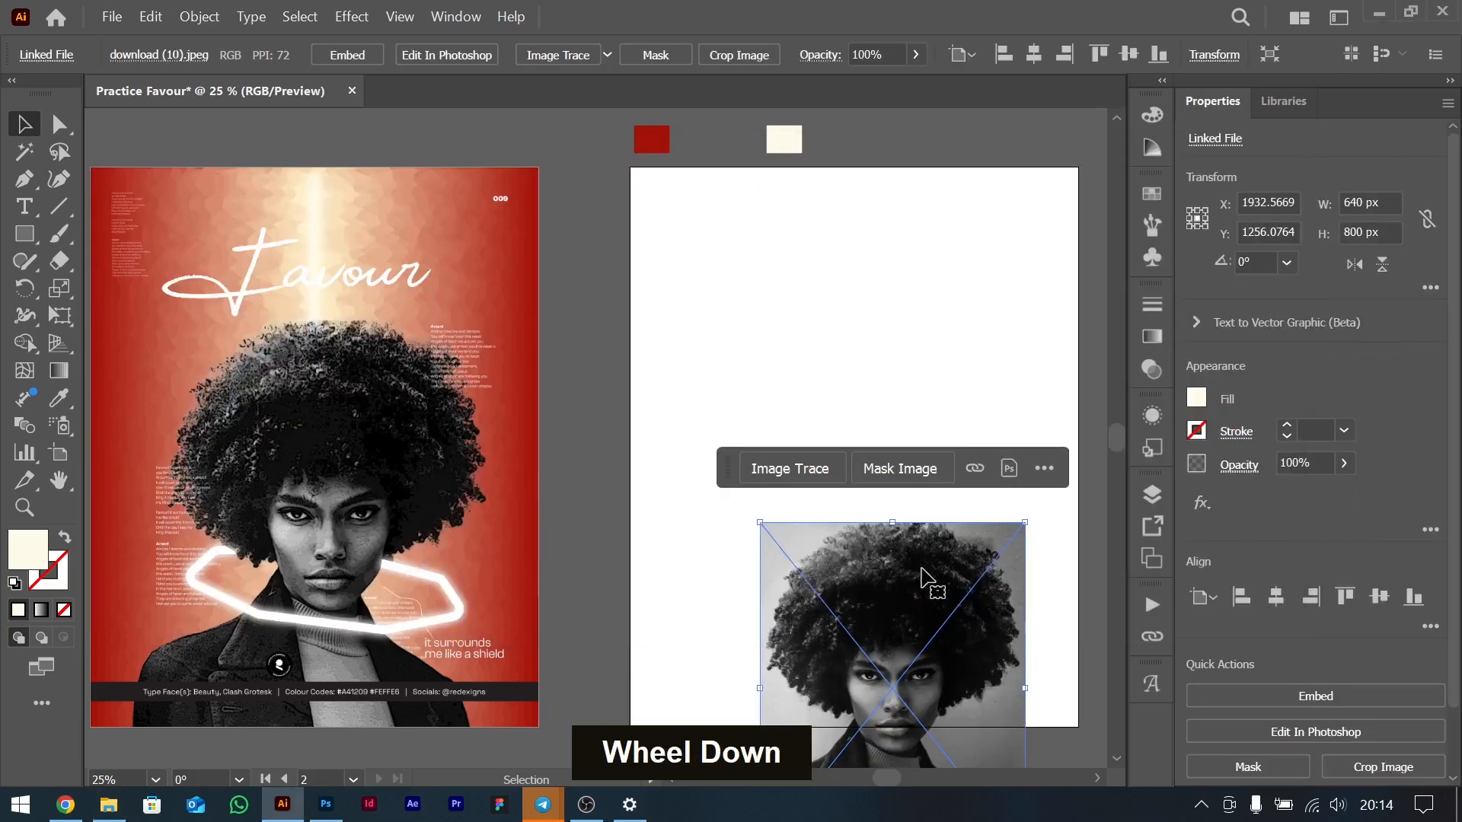
# Compare the portrait with the finished poster and reposition it on the blank artboard at about X 1672, Y 854 px.
pyautogui.moveTo(923, 576); pyautogui.dragTo(900, 274)
pyautogui.moveTo(914, 366); pyautogui.dragTo(615, 517)
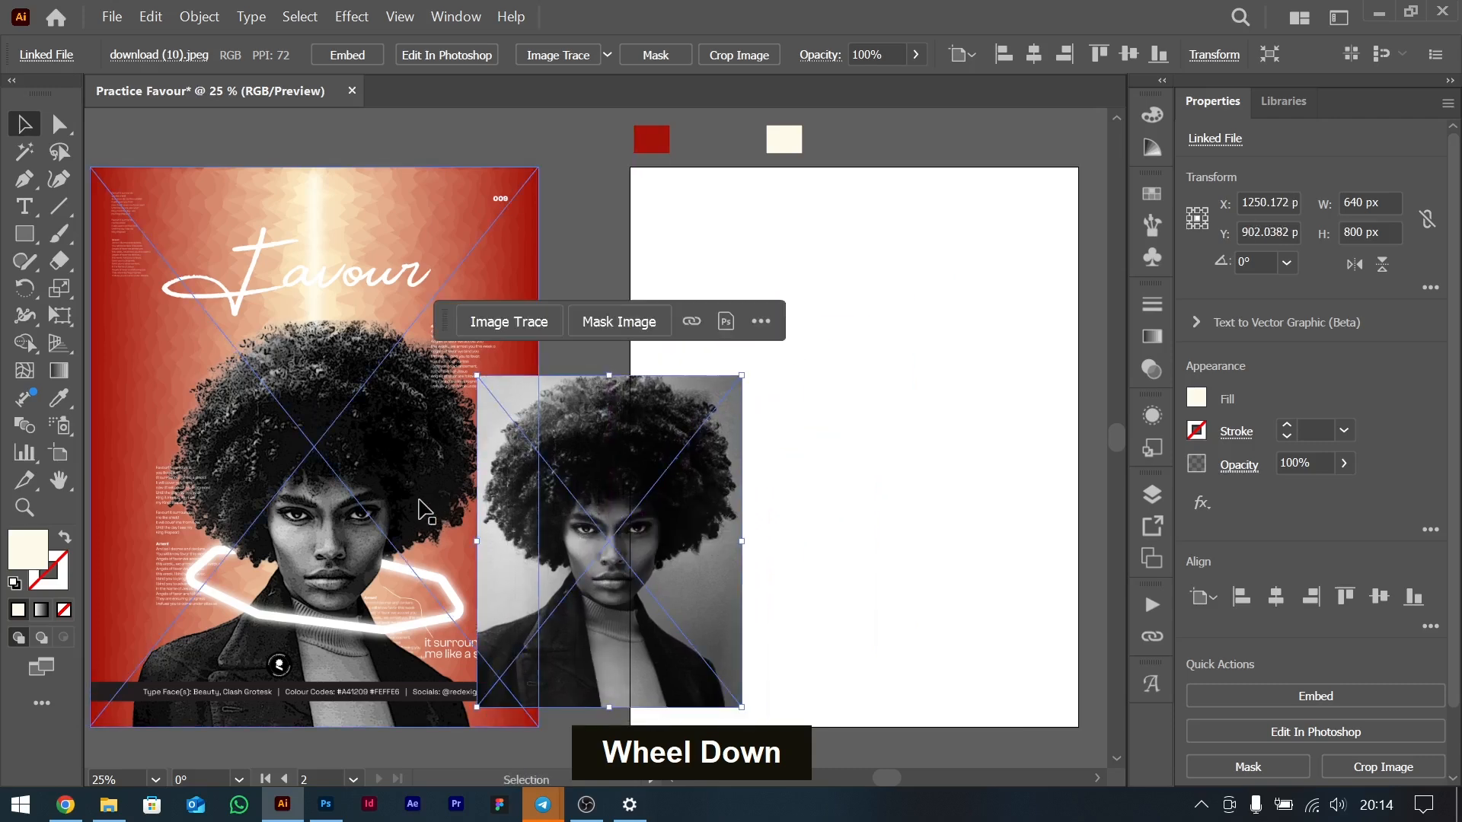
pyautogui.moveTo(613, 509); pyautogui.dragTo(788, 489)
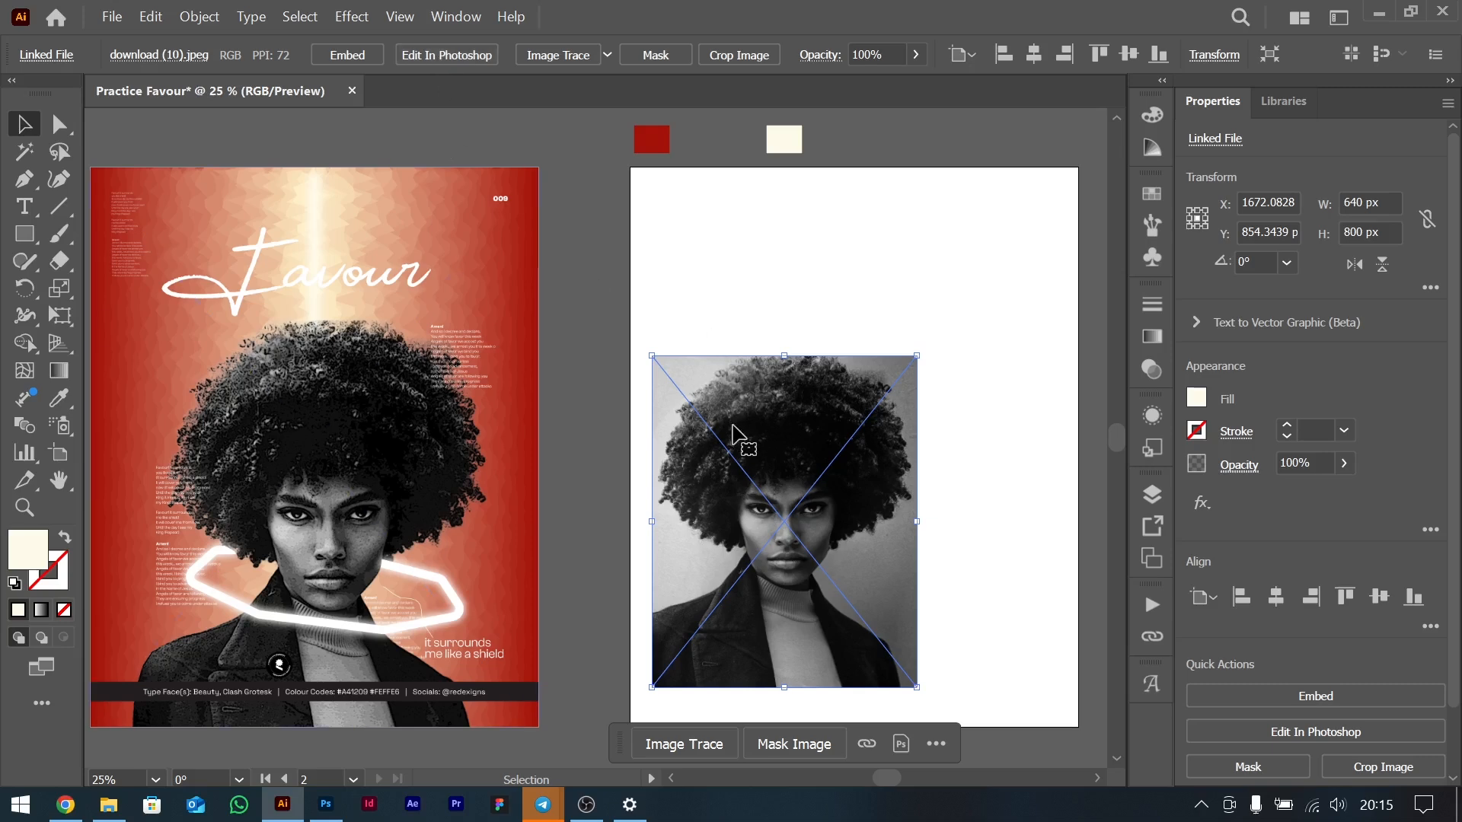
pyautogui.moveTo(732, 430); pyautogui.dragTo(747, 431)
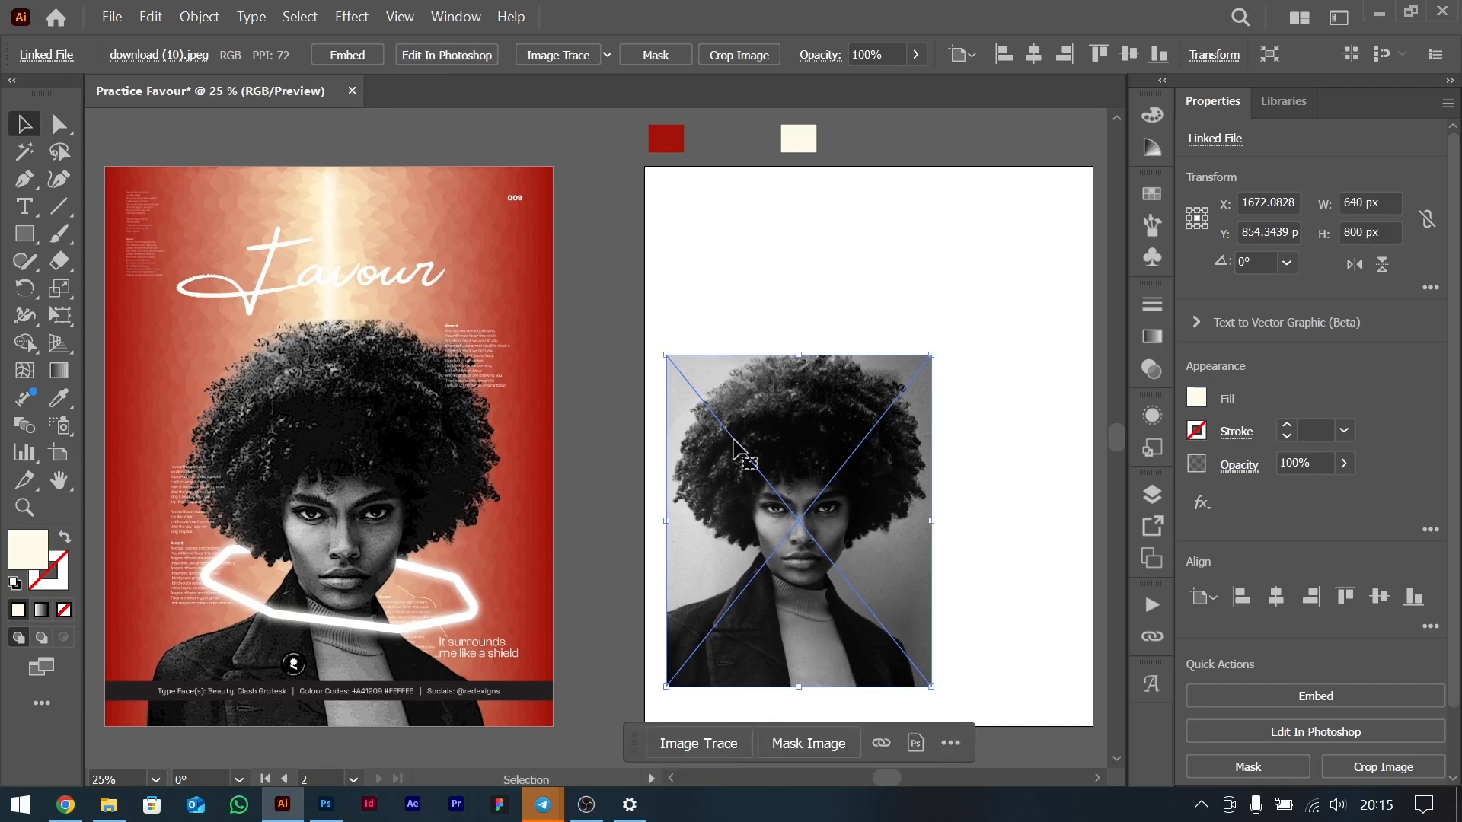
pyautogui.click(987, 436)
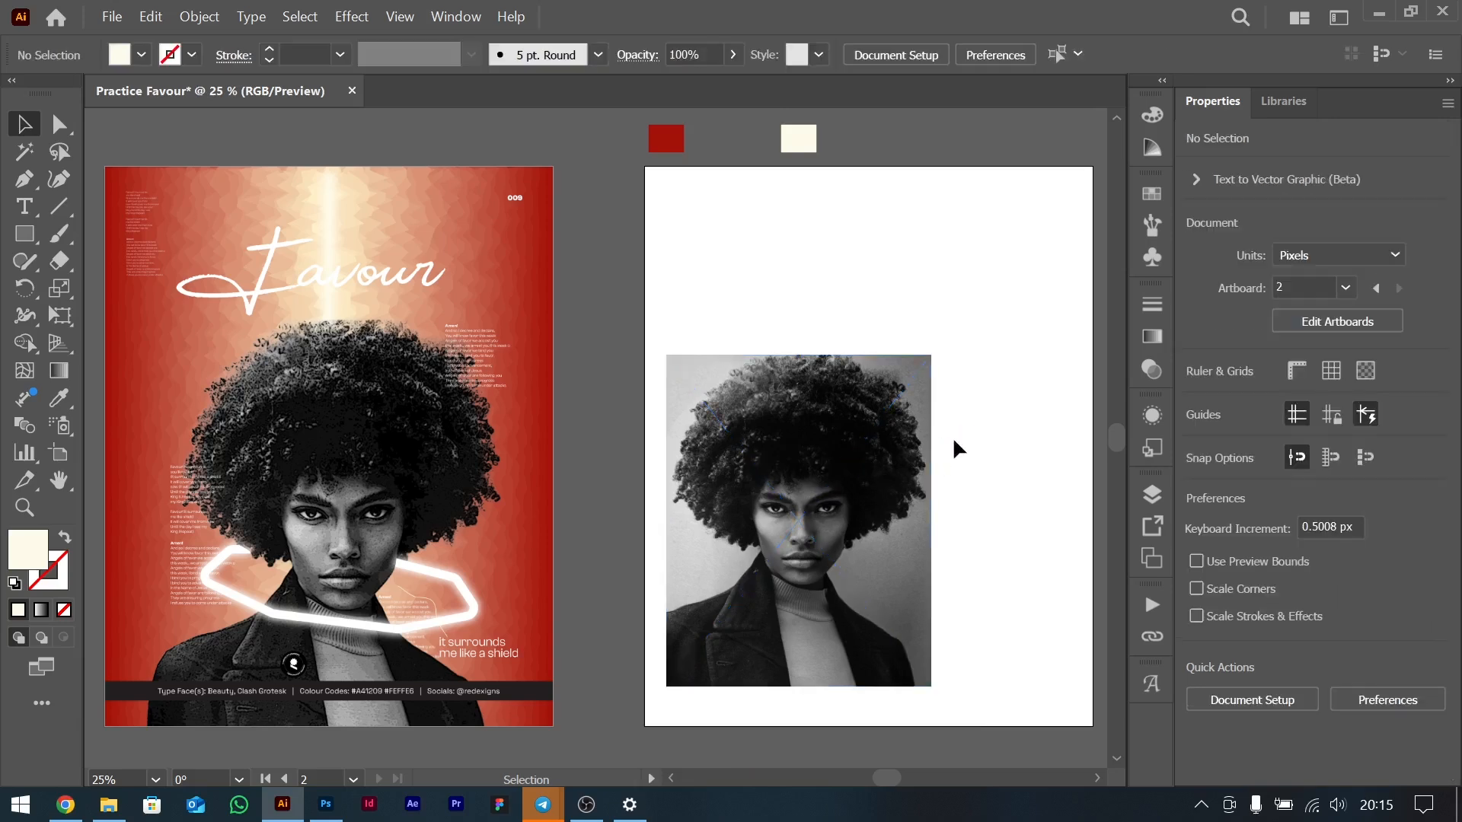
# Open the placed portrait for editing in Photoshop and remove its background.
pyautogui.moveTo(849, 476); pyautogui.dragTo(835, 447)
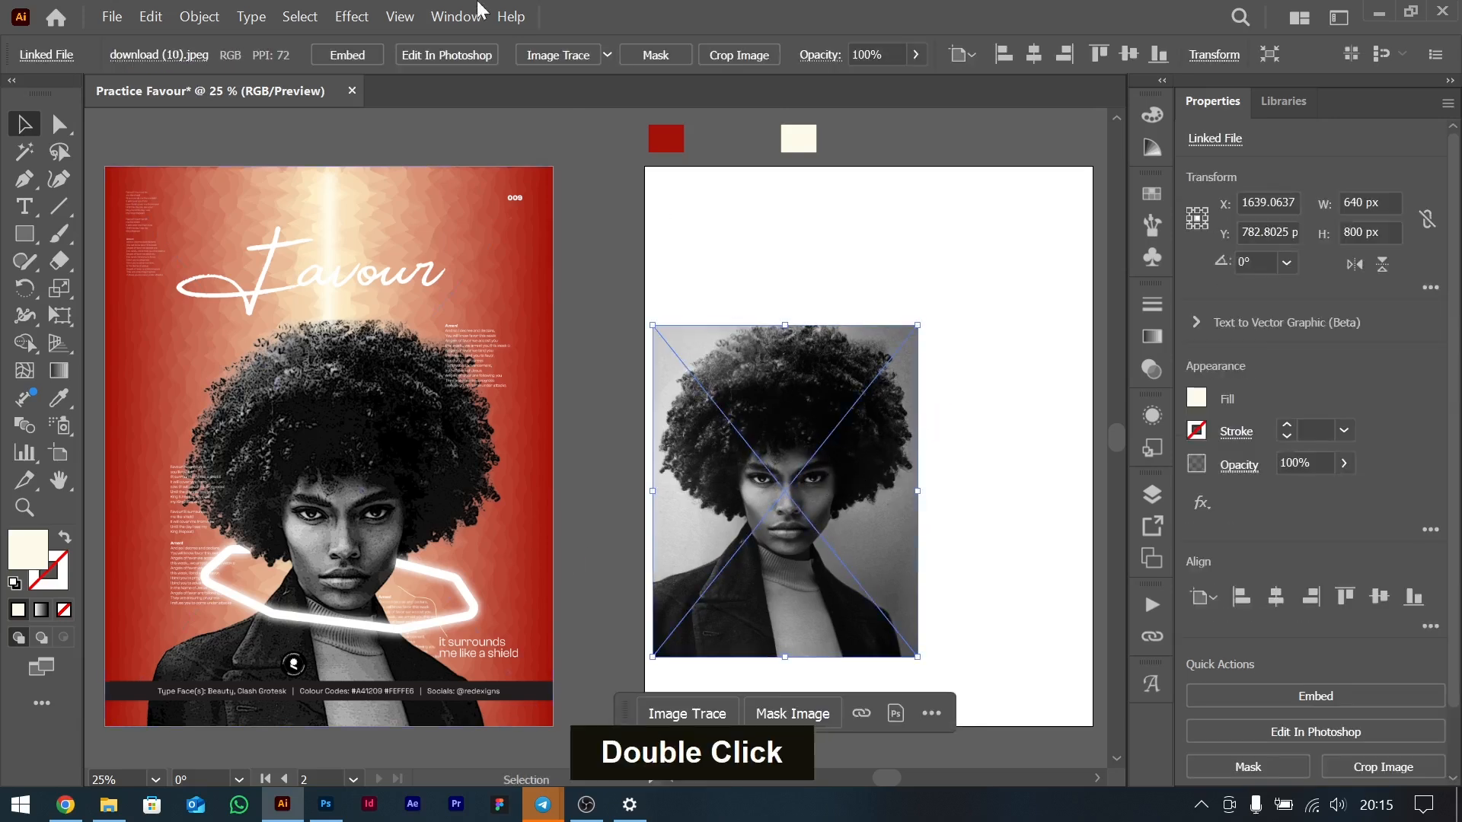
pyautogui.click(458, 54)
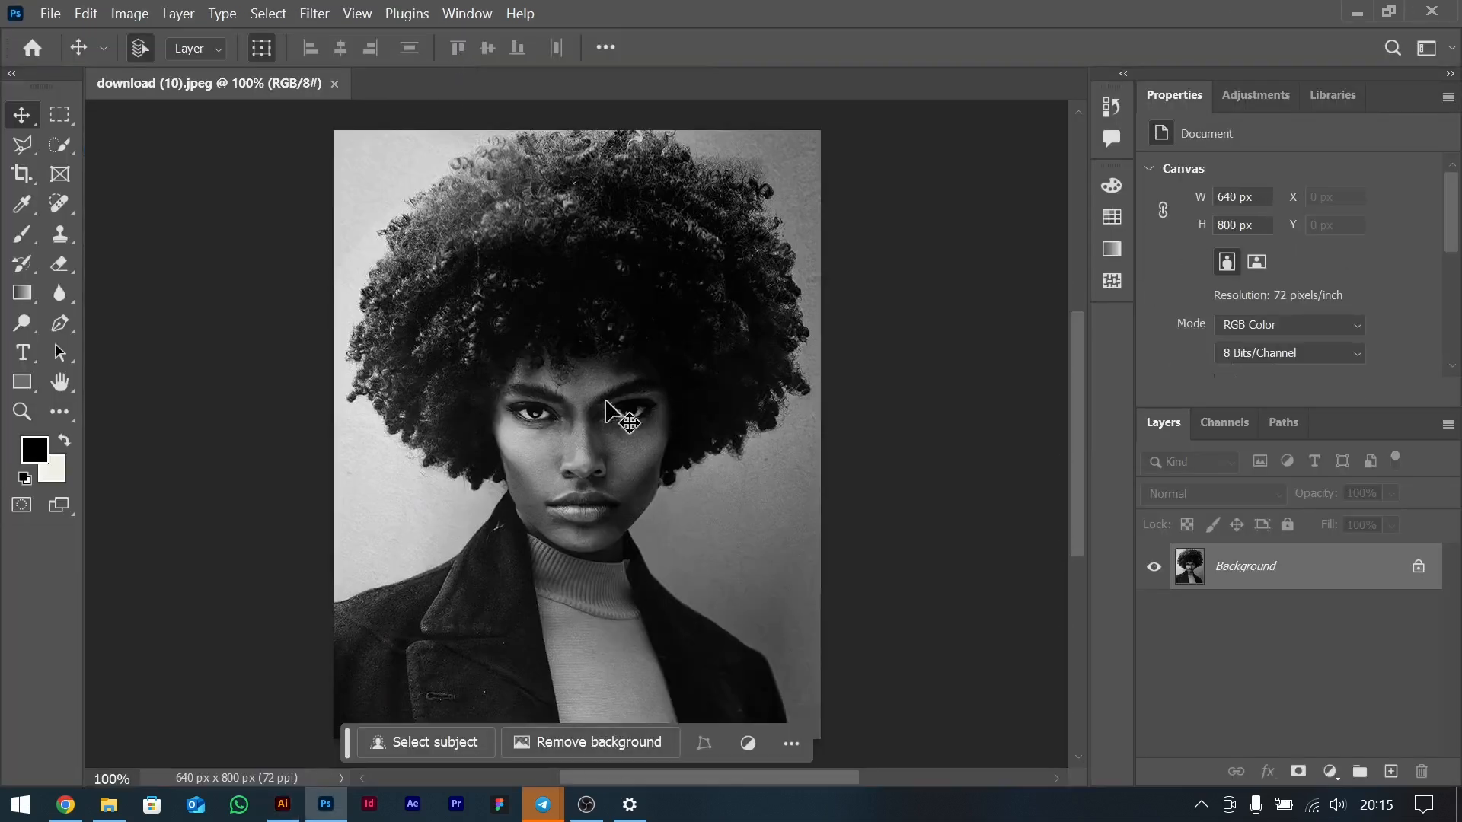
pyautogui.click(592, 743)
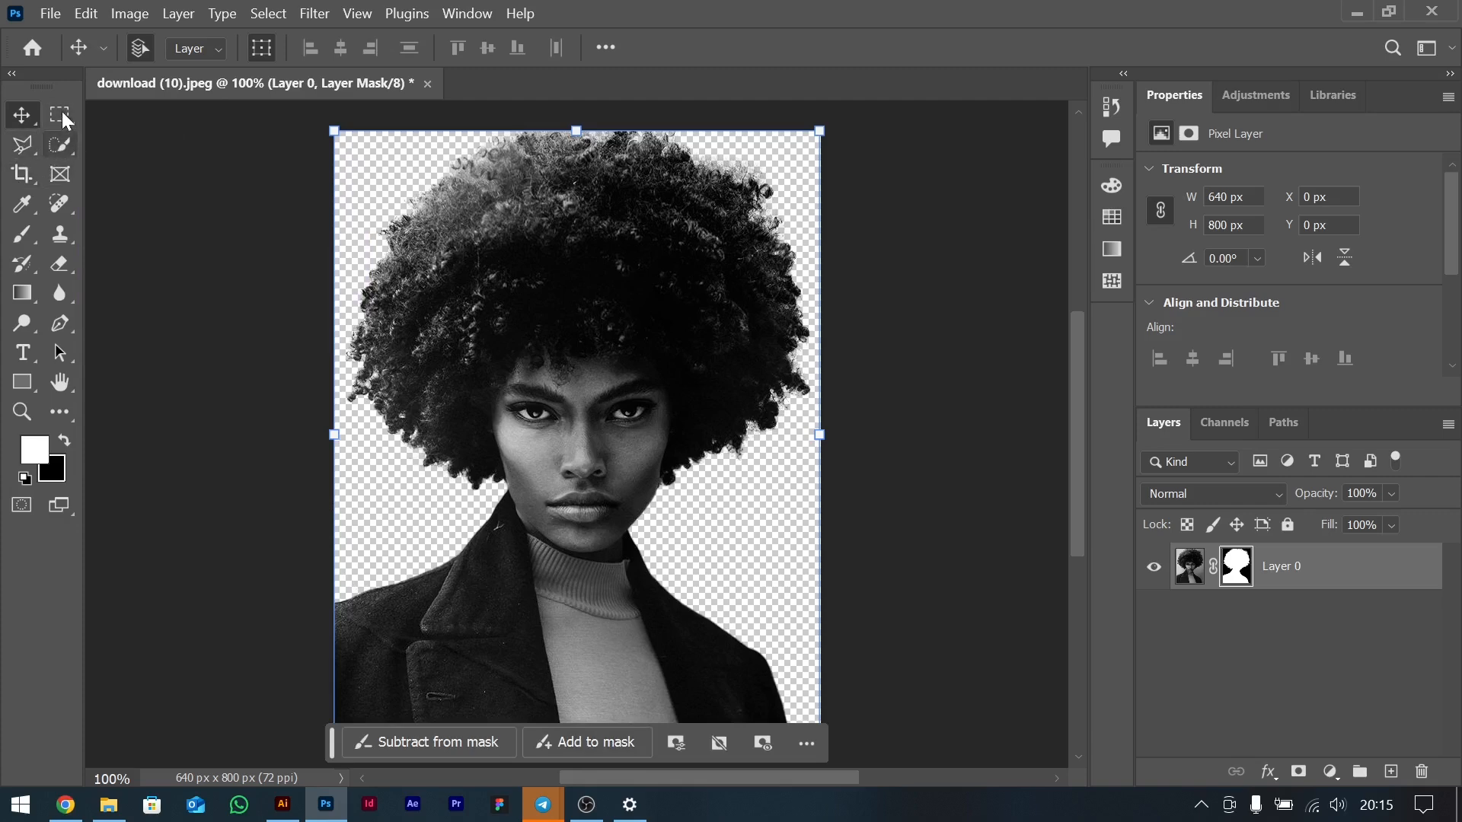
# Open the cutout in Select and Mask and refine the edges of the hair.
pyautogui.click(54, 149)
pyautogui.click(29, 143)
pyautogui.click(57, 122)
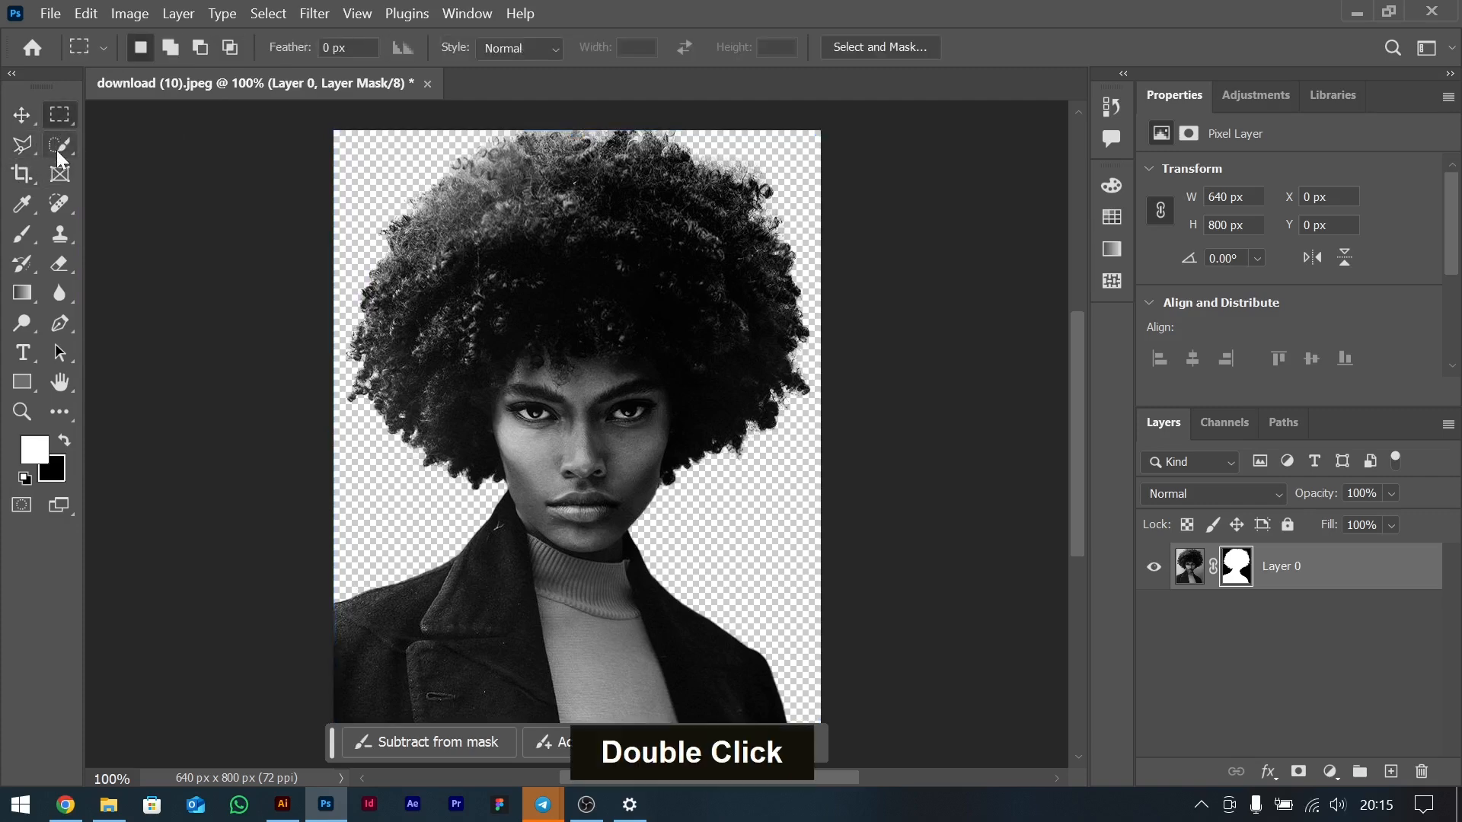
pyautogui.click(56, 151)
pyautogui.click(634, 46)
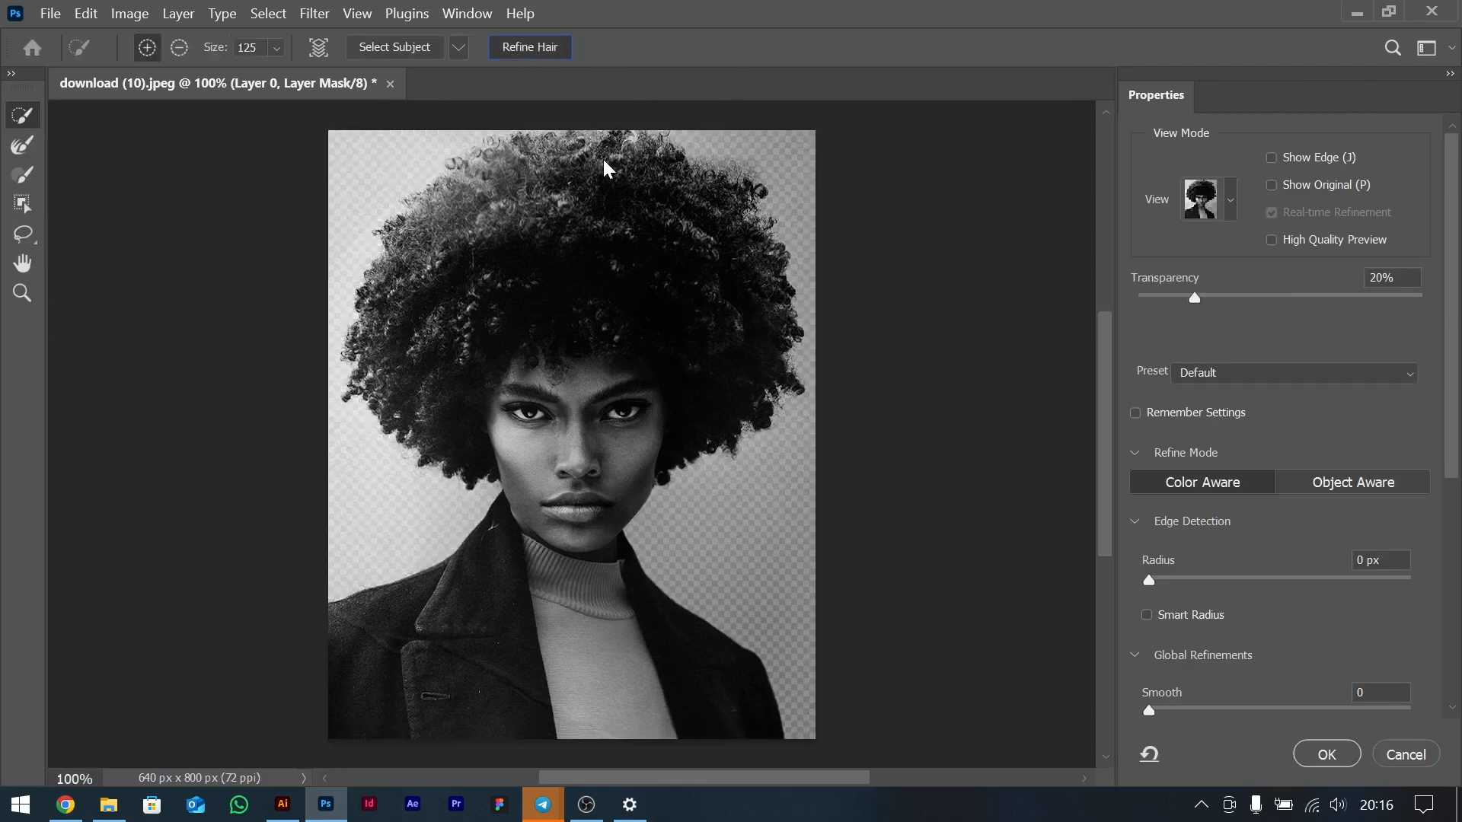
pyautogui.moveTo(769, 322)
pyautogui.mouseDown()
pyautogui.moveTo(672, 170)
pyautogui.moveTo(418, 209)
pyautogui.moveTo(602, 147)
pyautogui.moveTo(787, 309)
pyautogui.moveTo(744, 416)
pyautogui.moveTo(754, 300)
pyautogui.moveTo(816, 317)
pyautogui.mouseUp()
pyautogui.click(1451, 637)
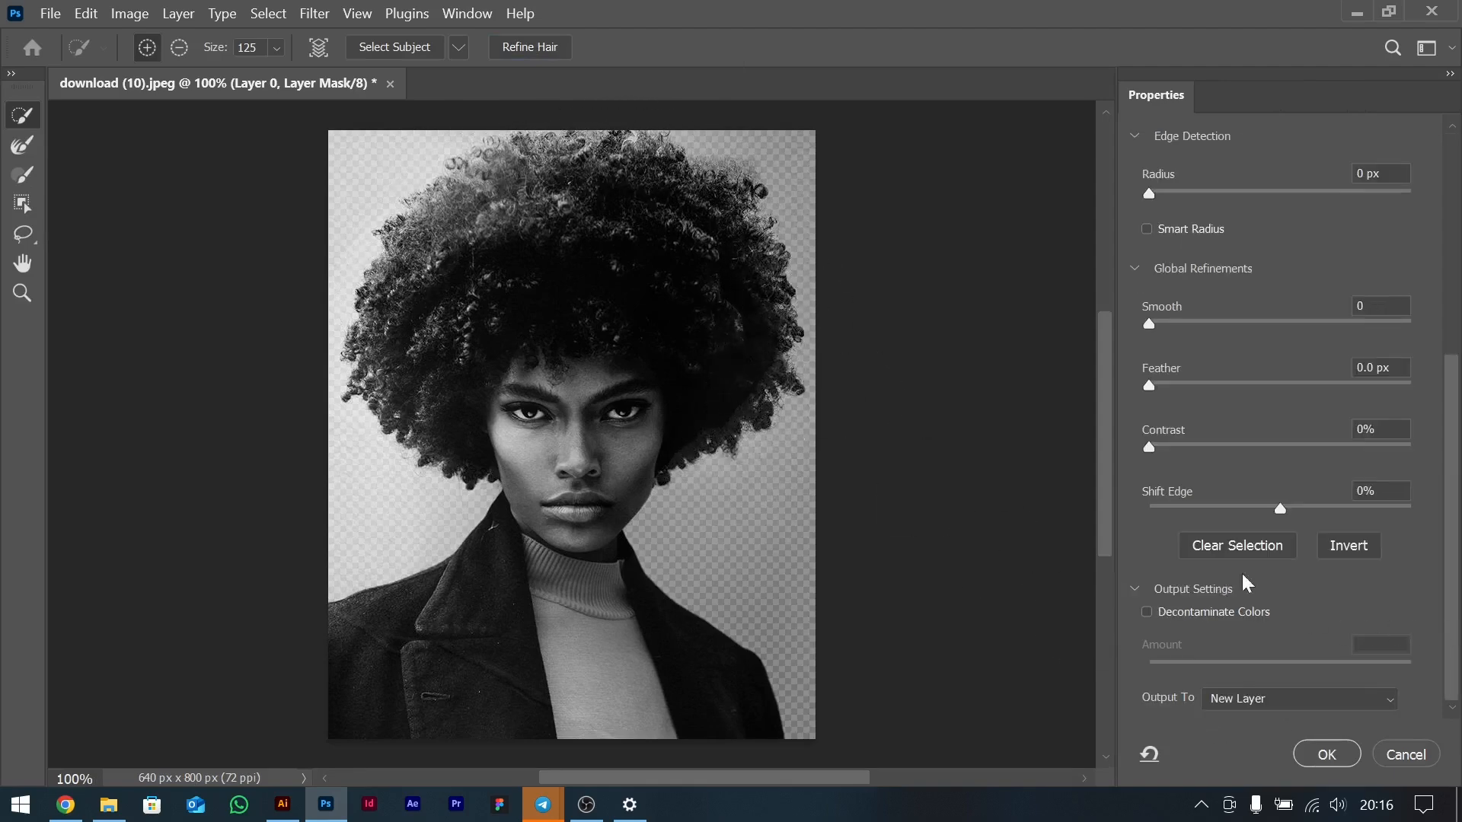
# Output the refined cutout to a new layer and delete the masked original layer.
pyautogui.click(1241, 698)
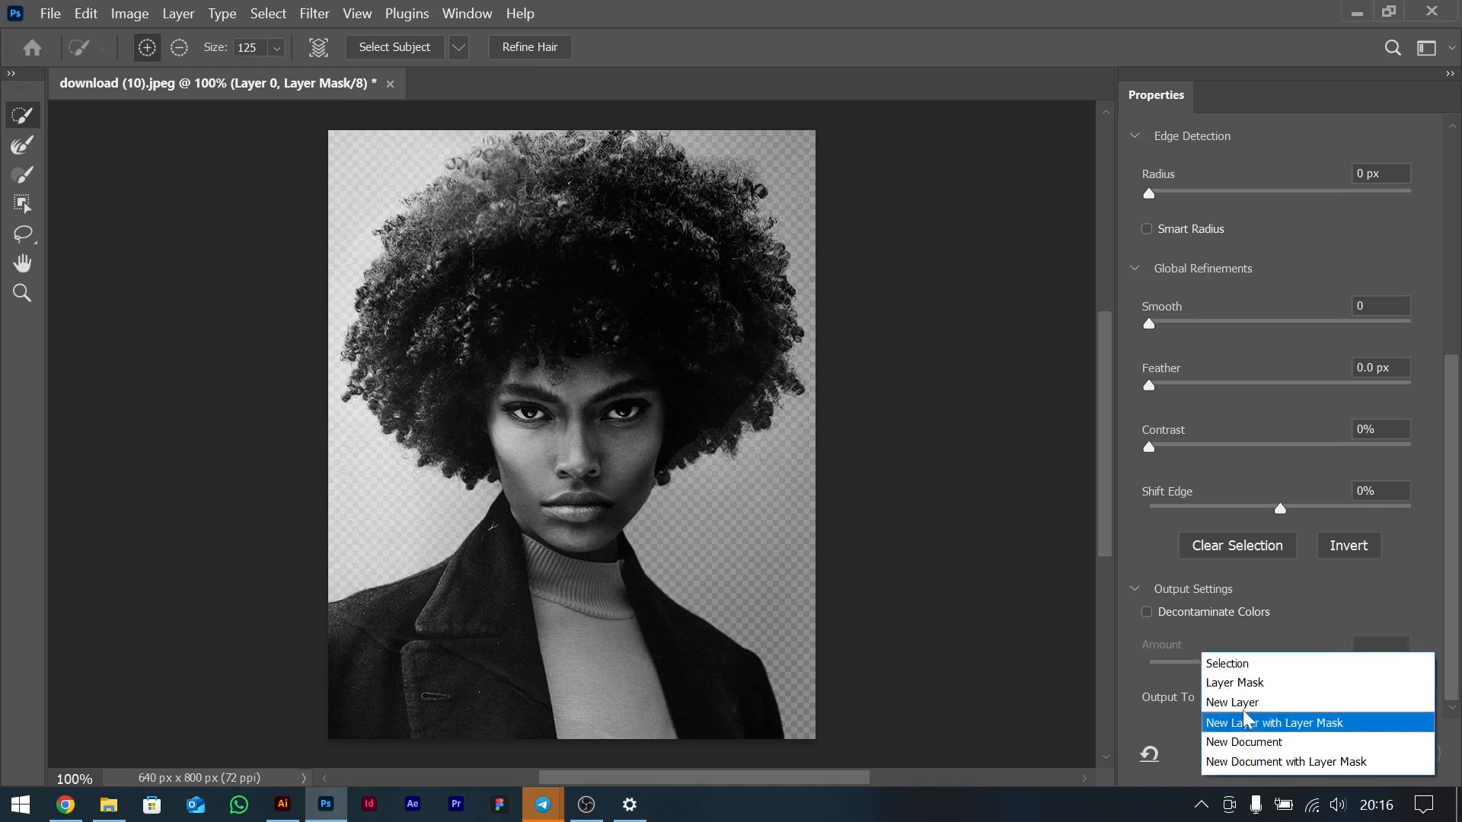
pyautogui.click(1252, 702)
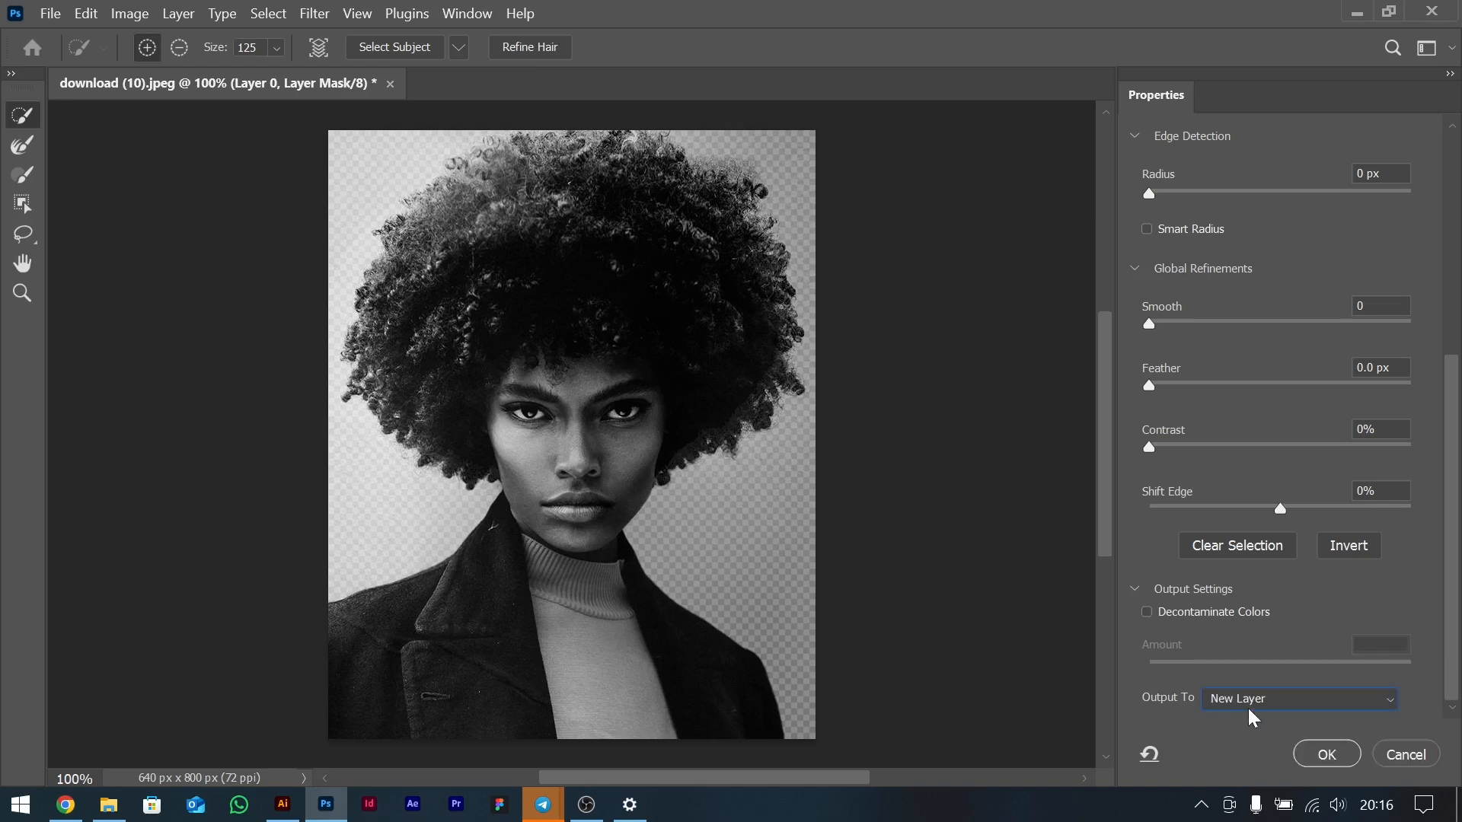
pyautogui.click(1325, 754)
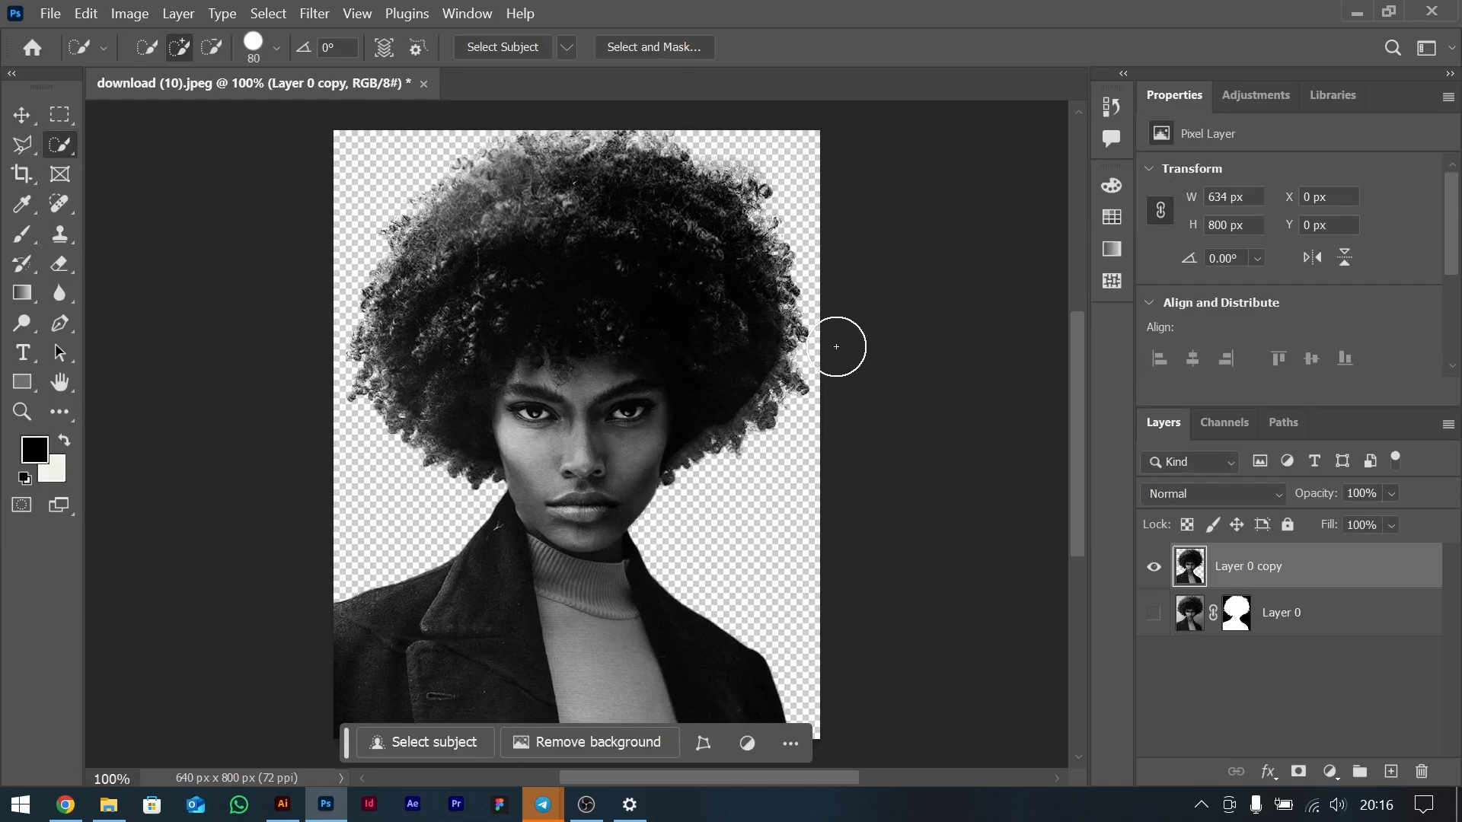
pyautogui.click(1296, 613)
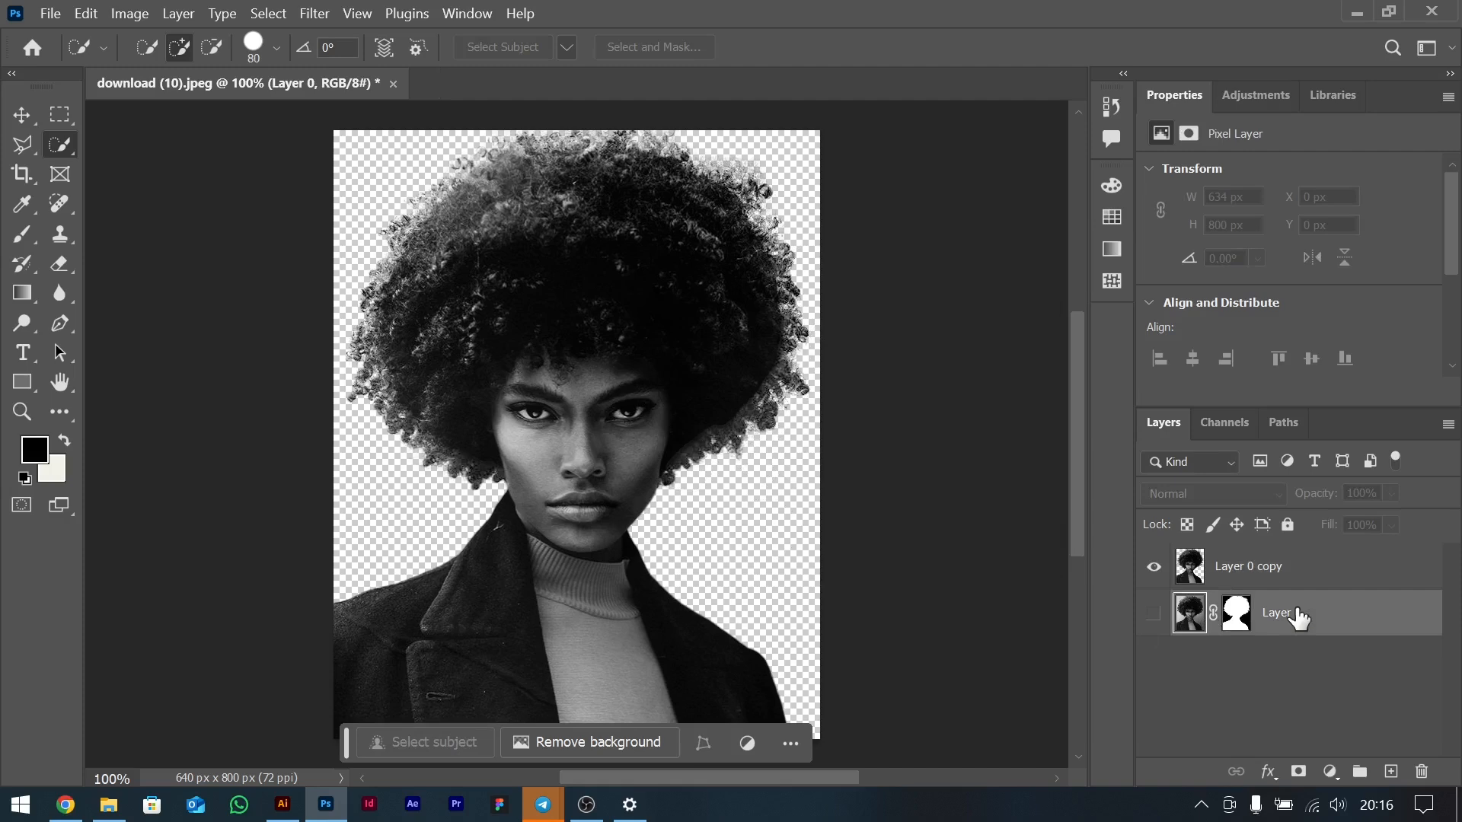
pyautogui.press('BackSpace')
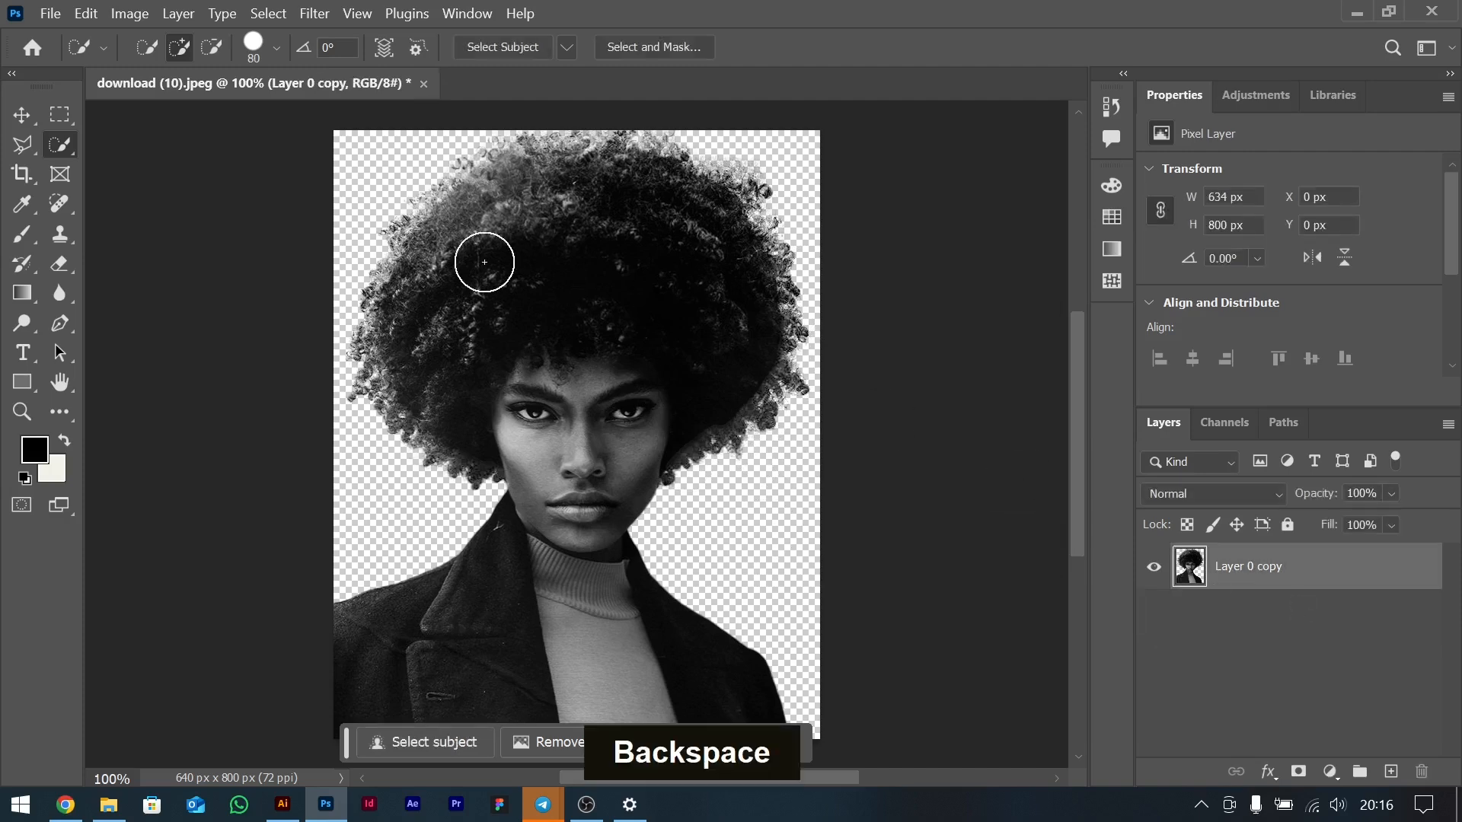
# Extend the canvas above the hair with the Crop tool, making the document 640 by 853 px.
pyautogui.click(21, 115)
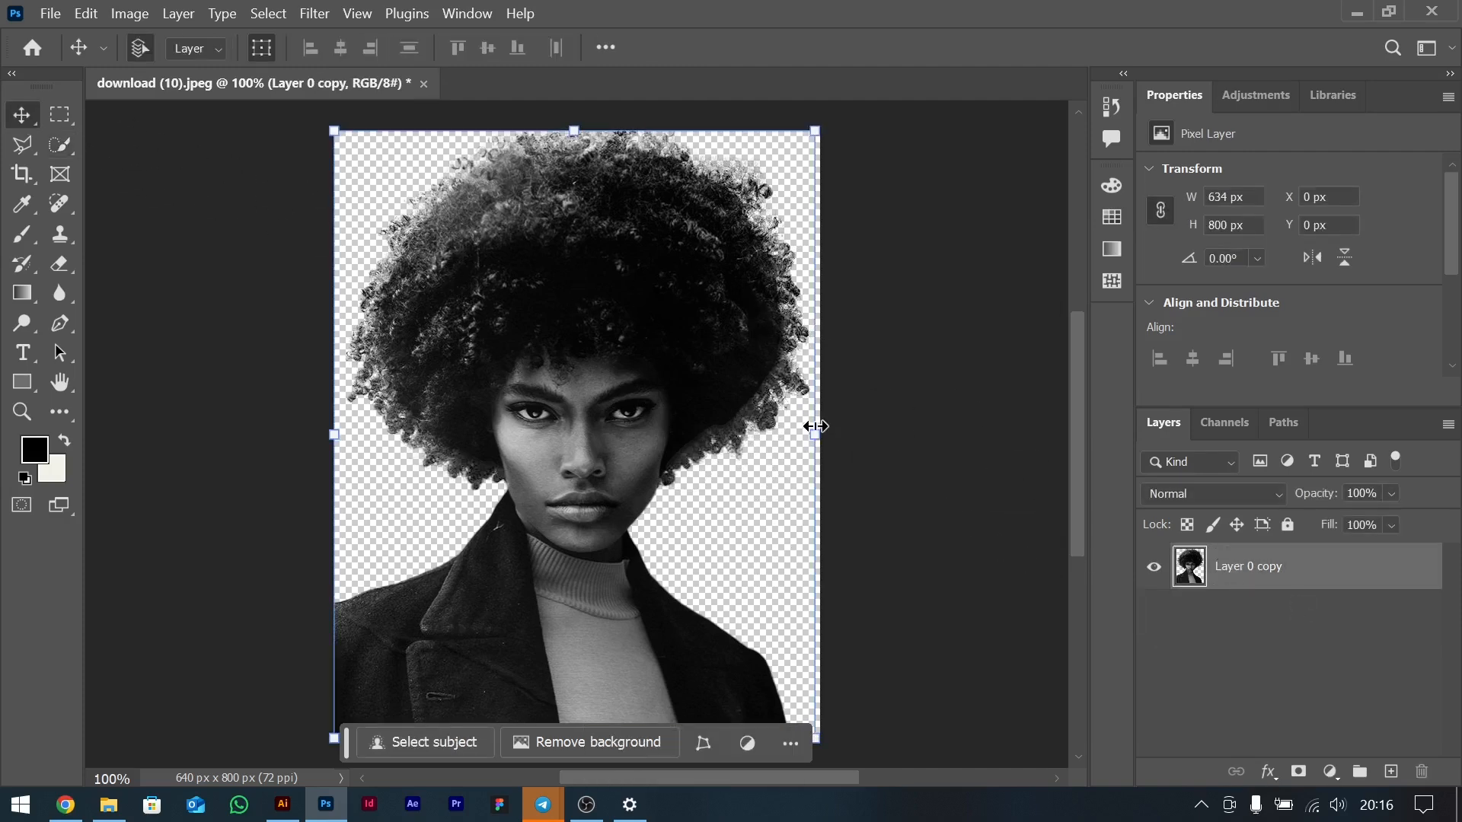
pyautogui.keyDown('alt'); pyautogui.scroll(3, 751, 408); pyautogui.keyUp('alt')
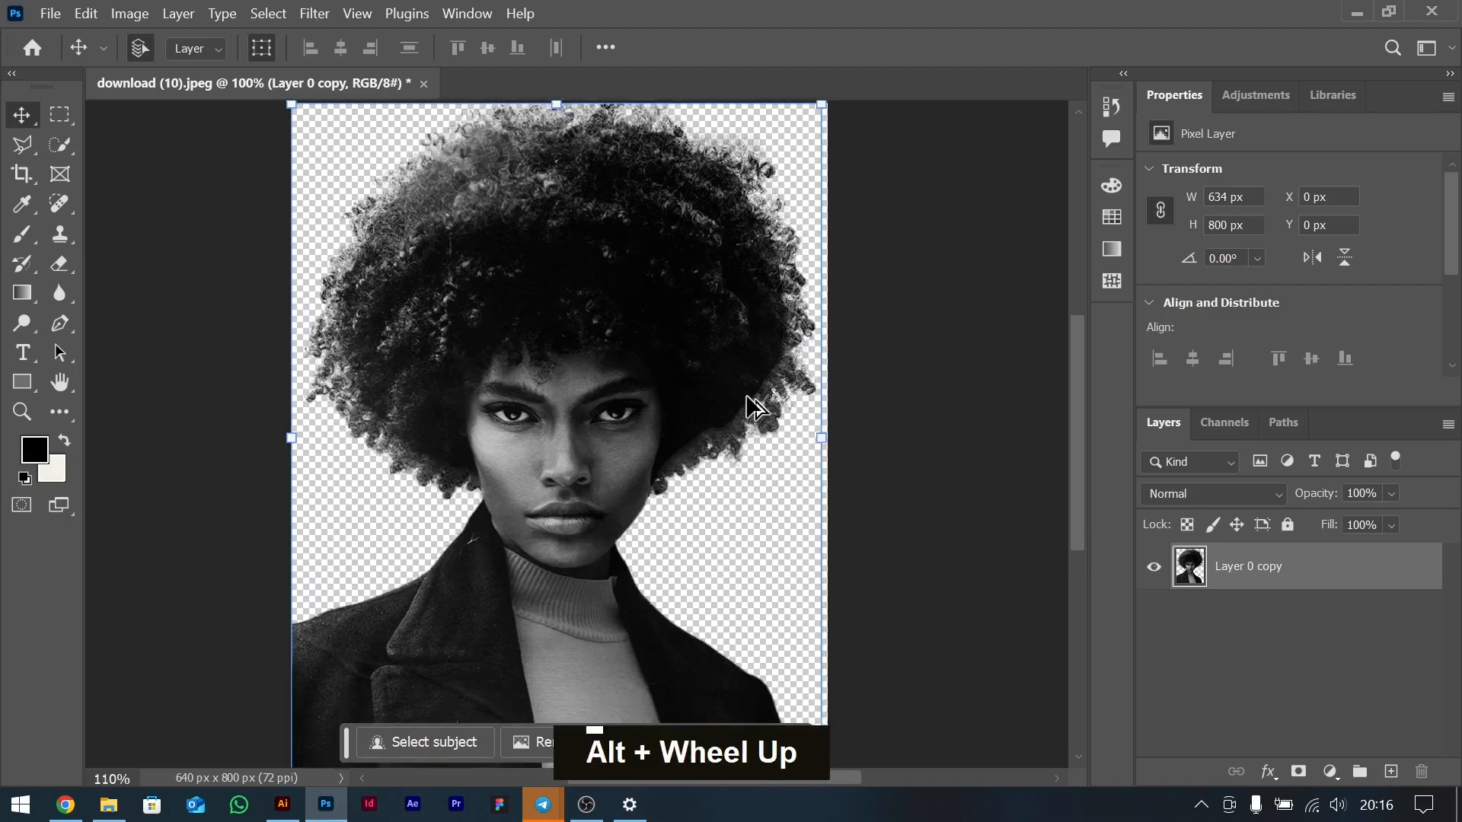
pyautogui.keyDown('alt'); pyautogui.scroll(2, 751, 406); pyautogui.keyUp('alt')
pyautogui.keyDown('alt'); pyautogui.scroll(-4, 751, 405); pyautogui.keyUp('alt')
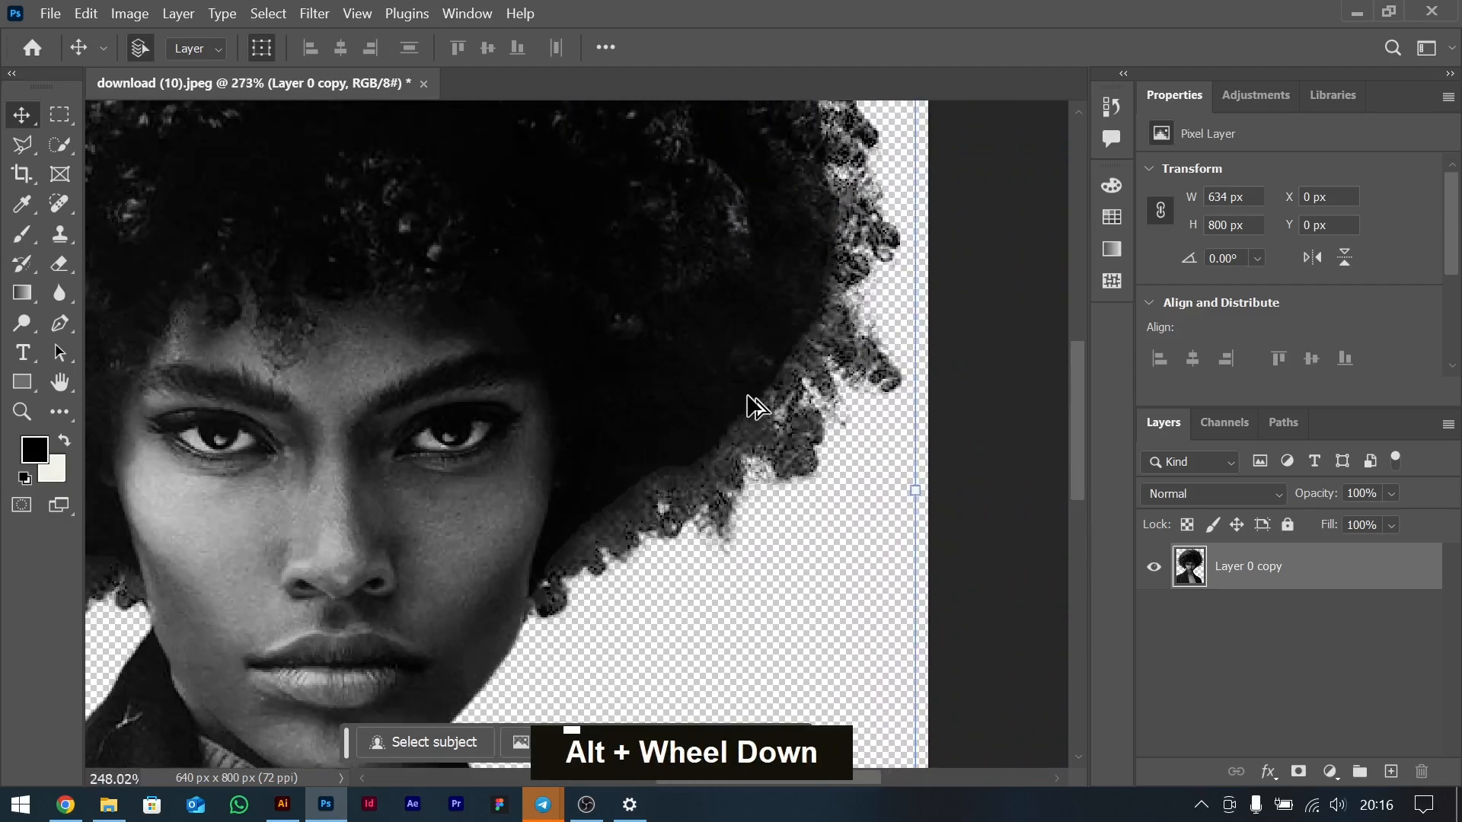
pyautogui.keyDown('alt'); pyautogui.scroll(-3, 736, 415); pyautogui.keyUp('alt')
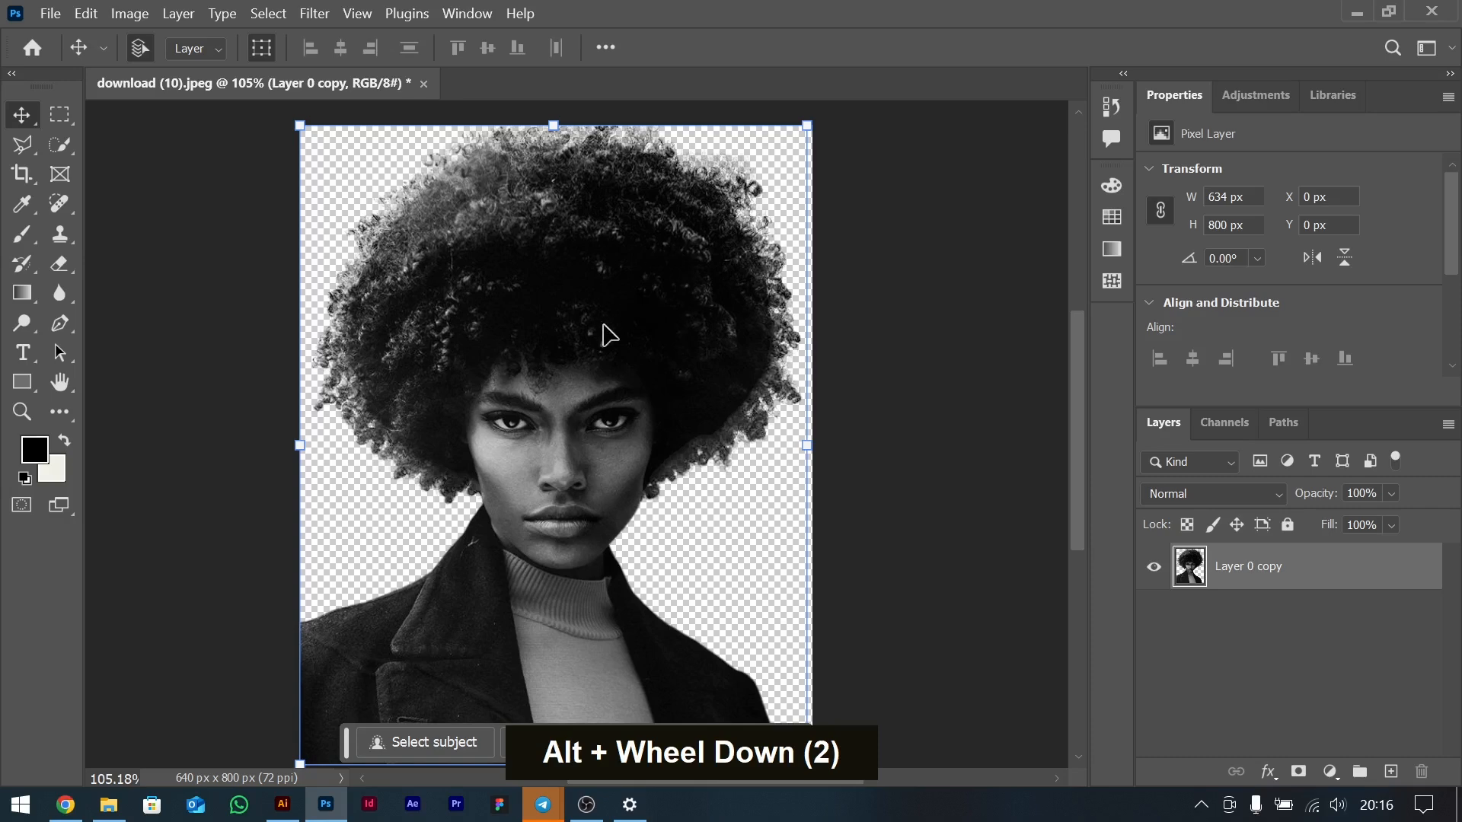
pyautogui.scroll(1, 603, 328)
pyautogui.scroll(3, 610, 335)
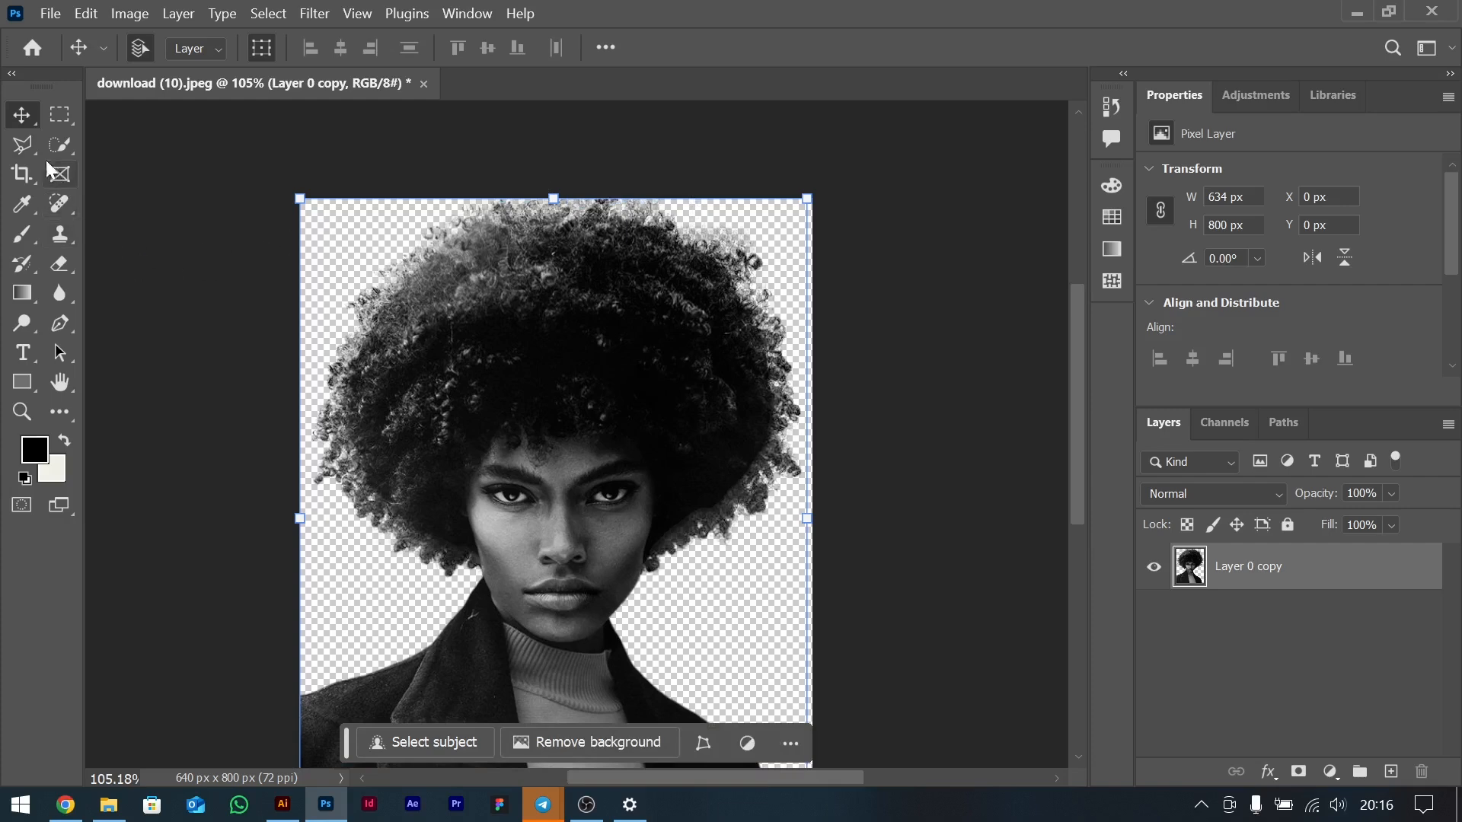
pyautogui.click(22, 174)
pyautogui.moveTo(562, 191); pyautogui.dragTo(554, 179)
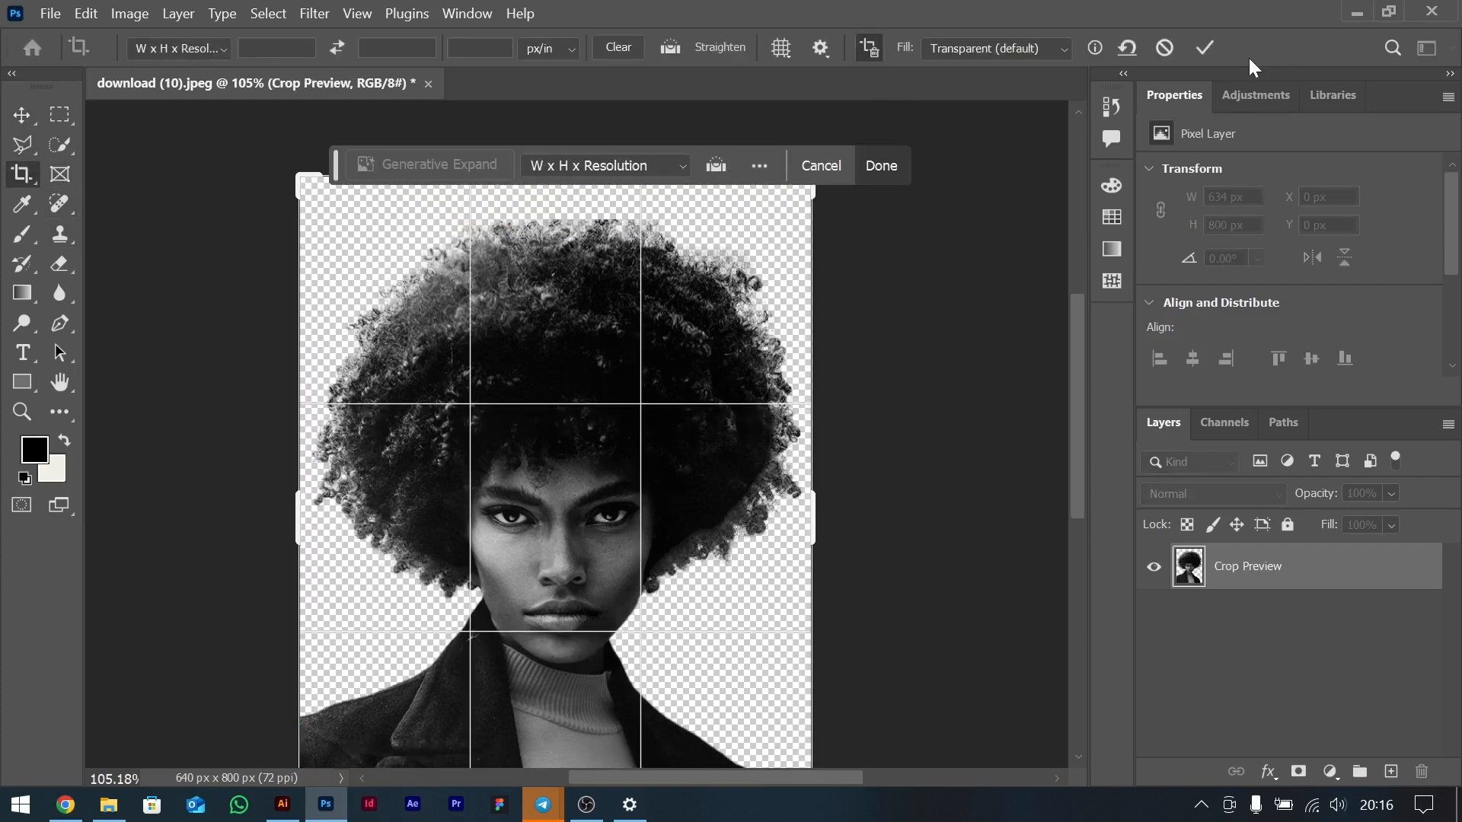
pyautogui.click(1204, 47)
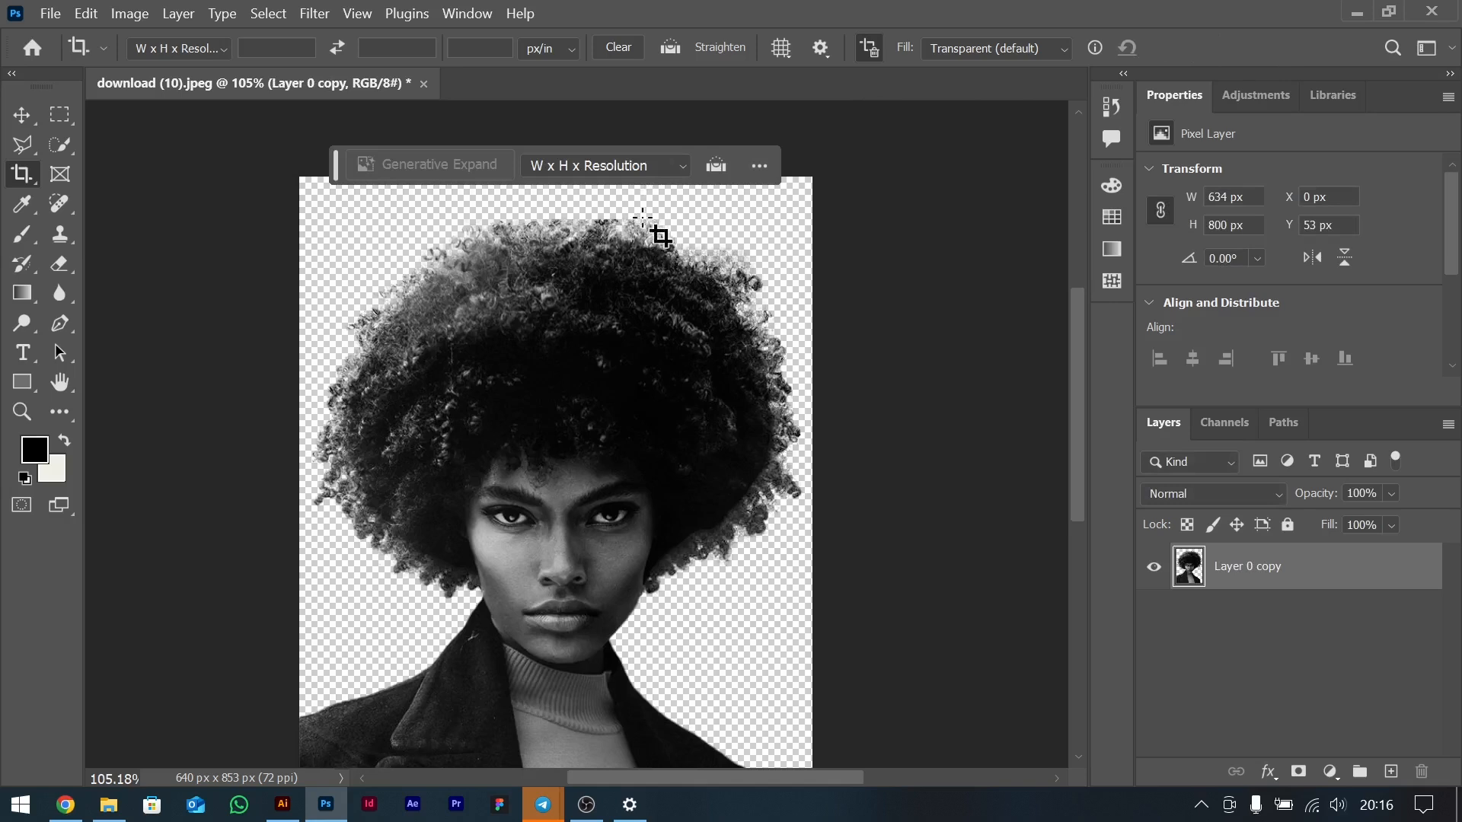
# Outline the cut-off top of the hair with the Polygonal Lasso as a curved selection about 218 by 31 px.
pyautogui.click(32, 120)
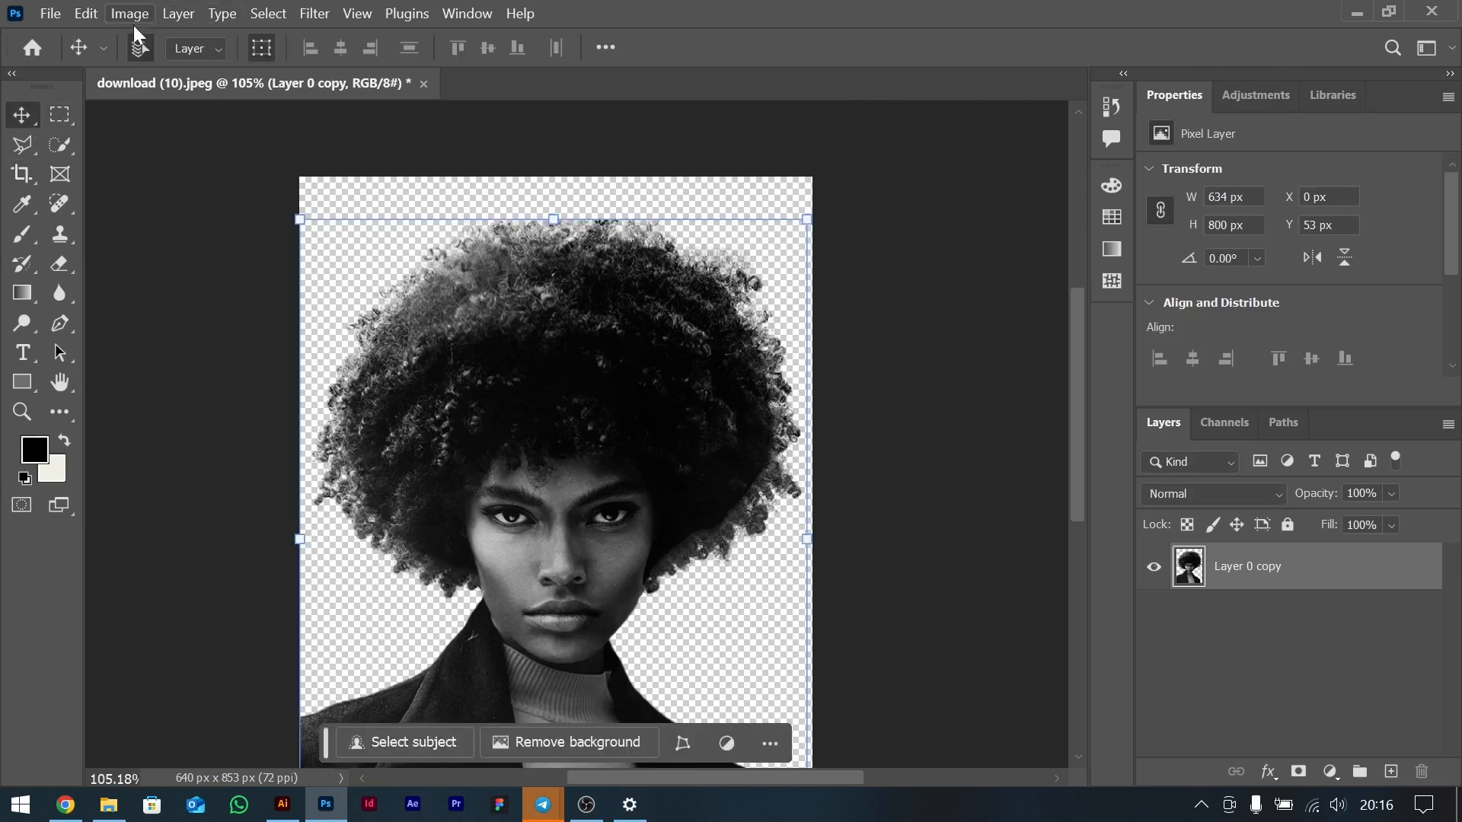
pyautogui.click(33, 150)
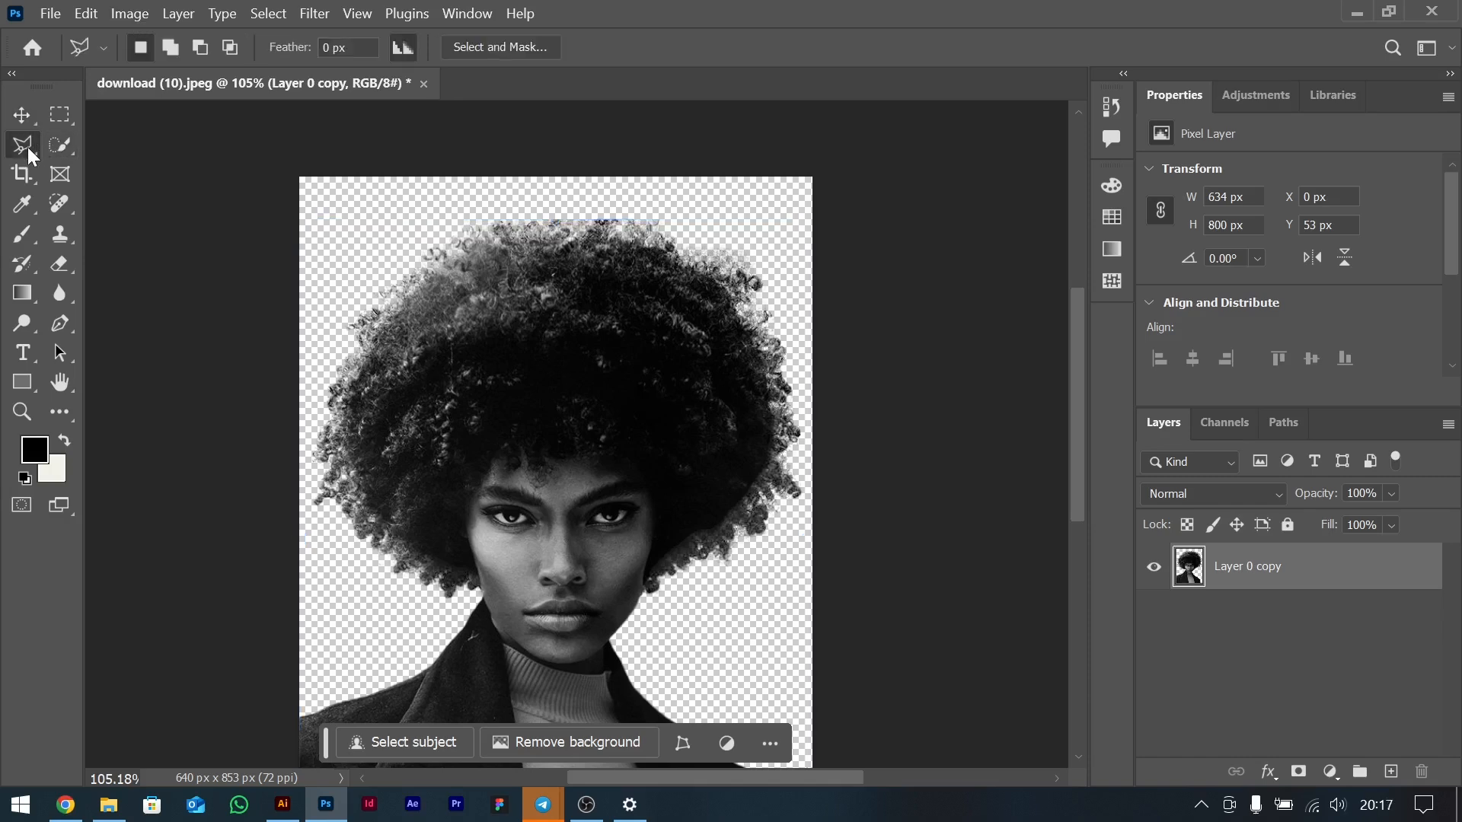
pyautogui.rightClick(29, 147)
pyautogui.click(102, 164)
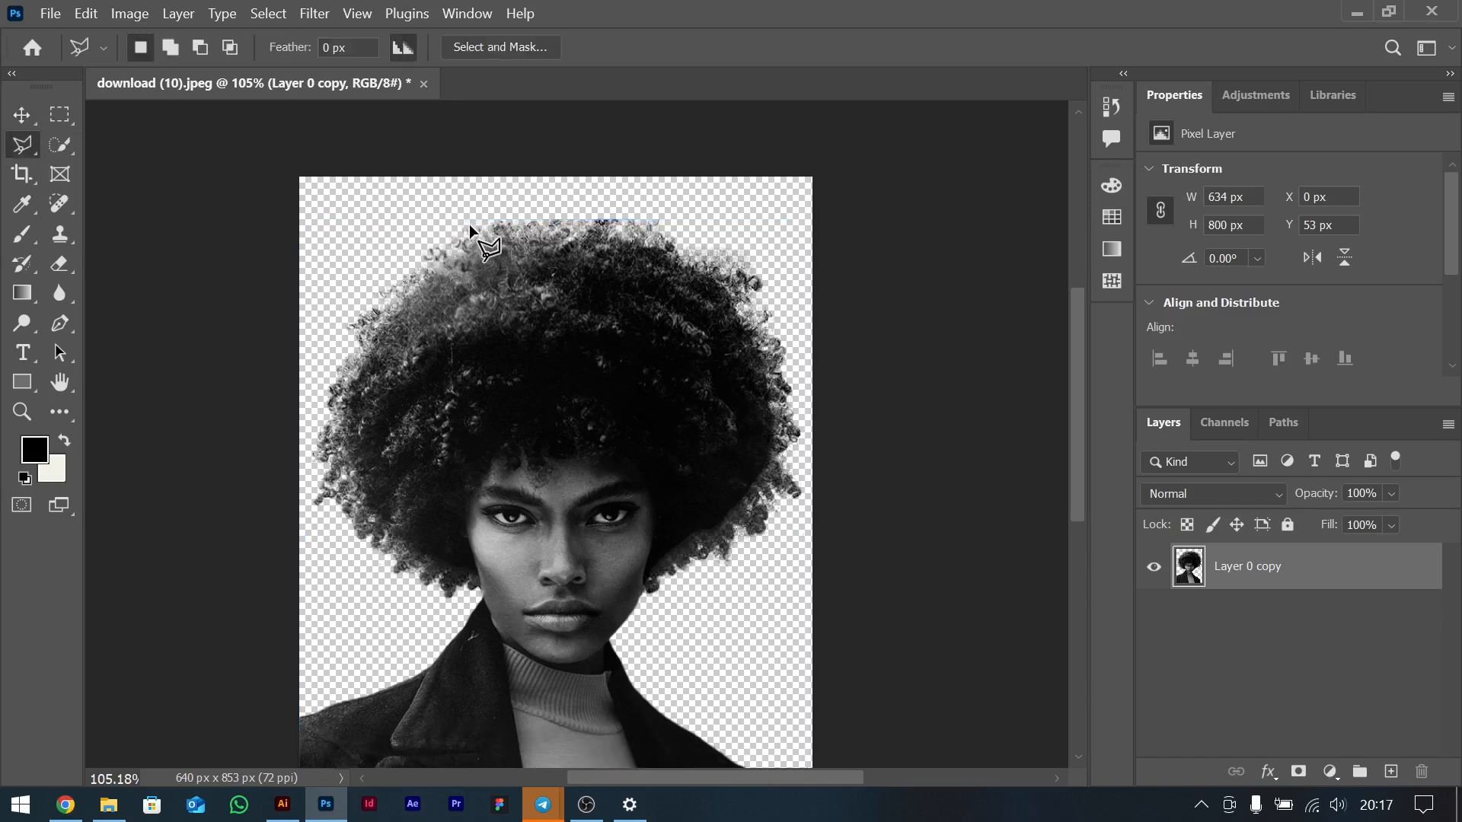
pyautogui.moveTo(530, 199); pyautogui.dragTo(541, 198)
pyautogui.press('Escape')
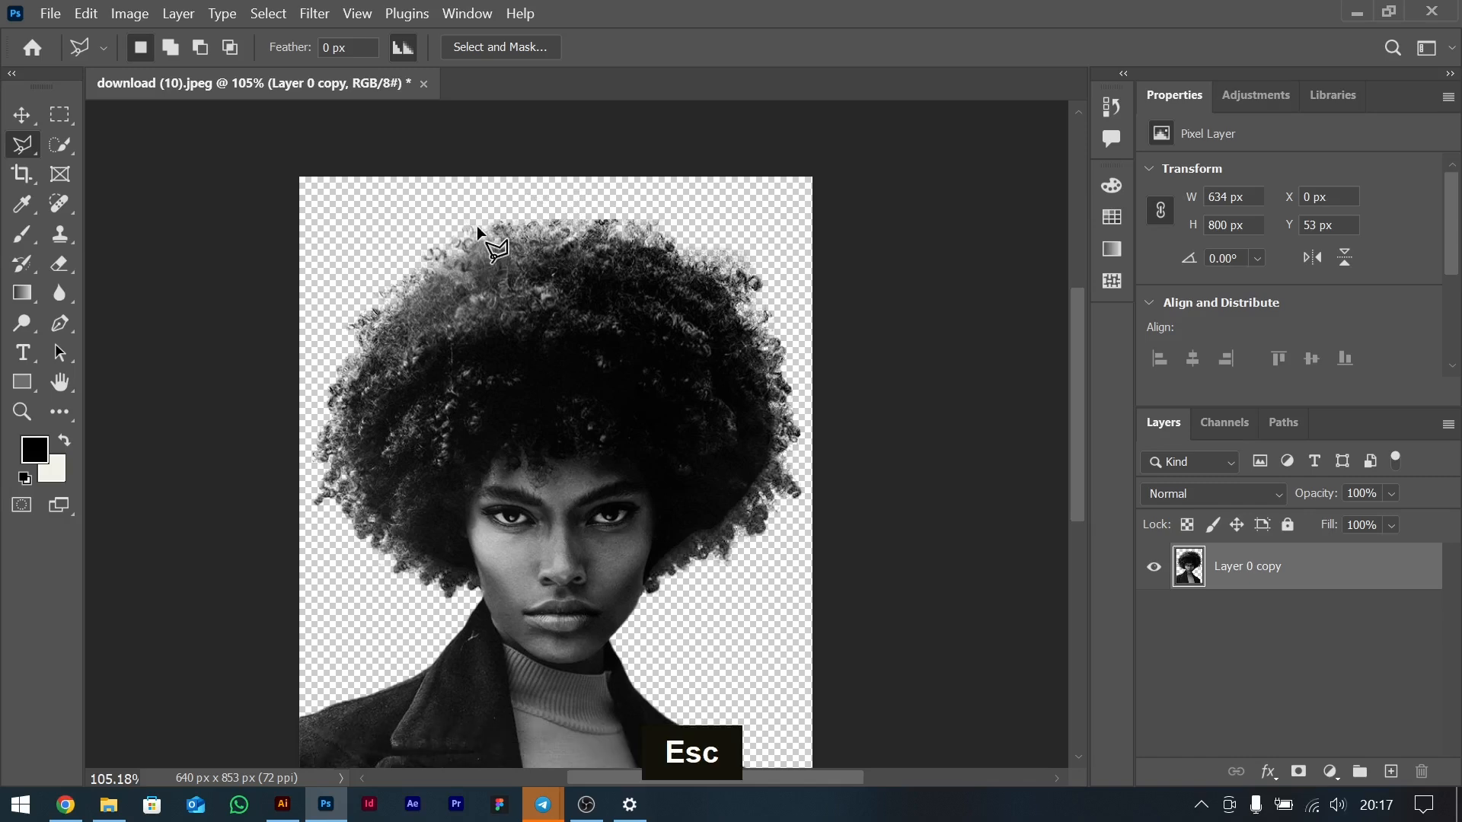
pyautogui.moveTo(506, 213); pyautogui.dragTo(520, 209)
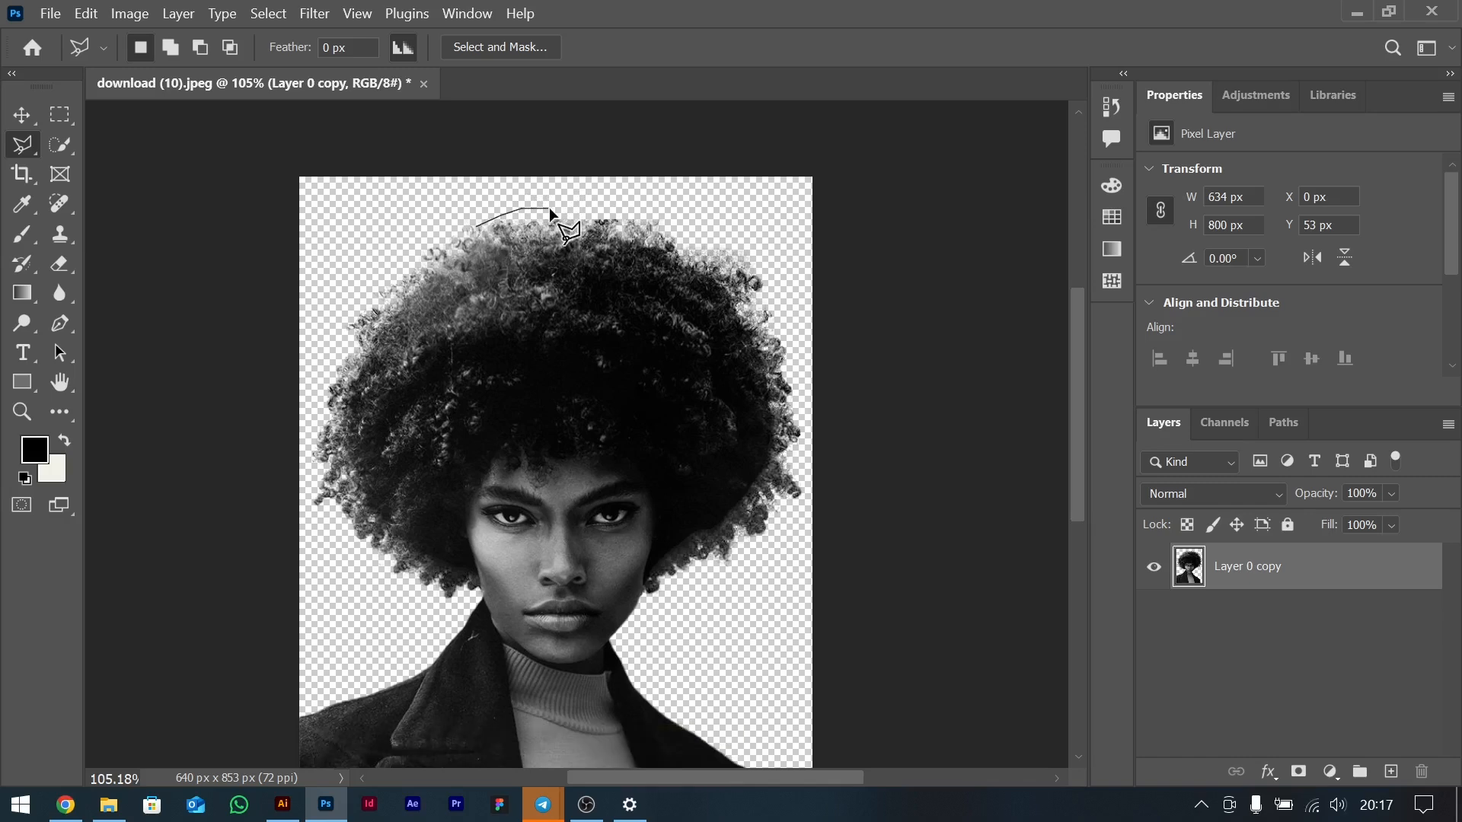
pyautogui.moveTo(606, 204); pyautogui.dragTo(626, 207)
pyautogui.moveTo(478, 227); pyautogui.dragTo(478, 228)
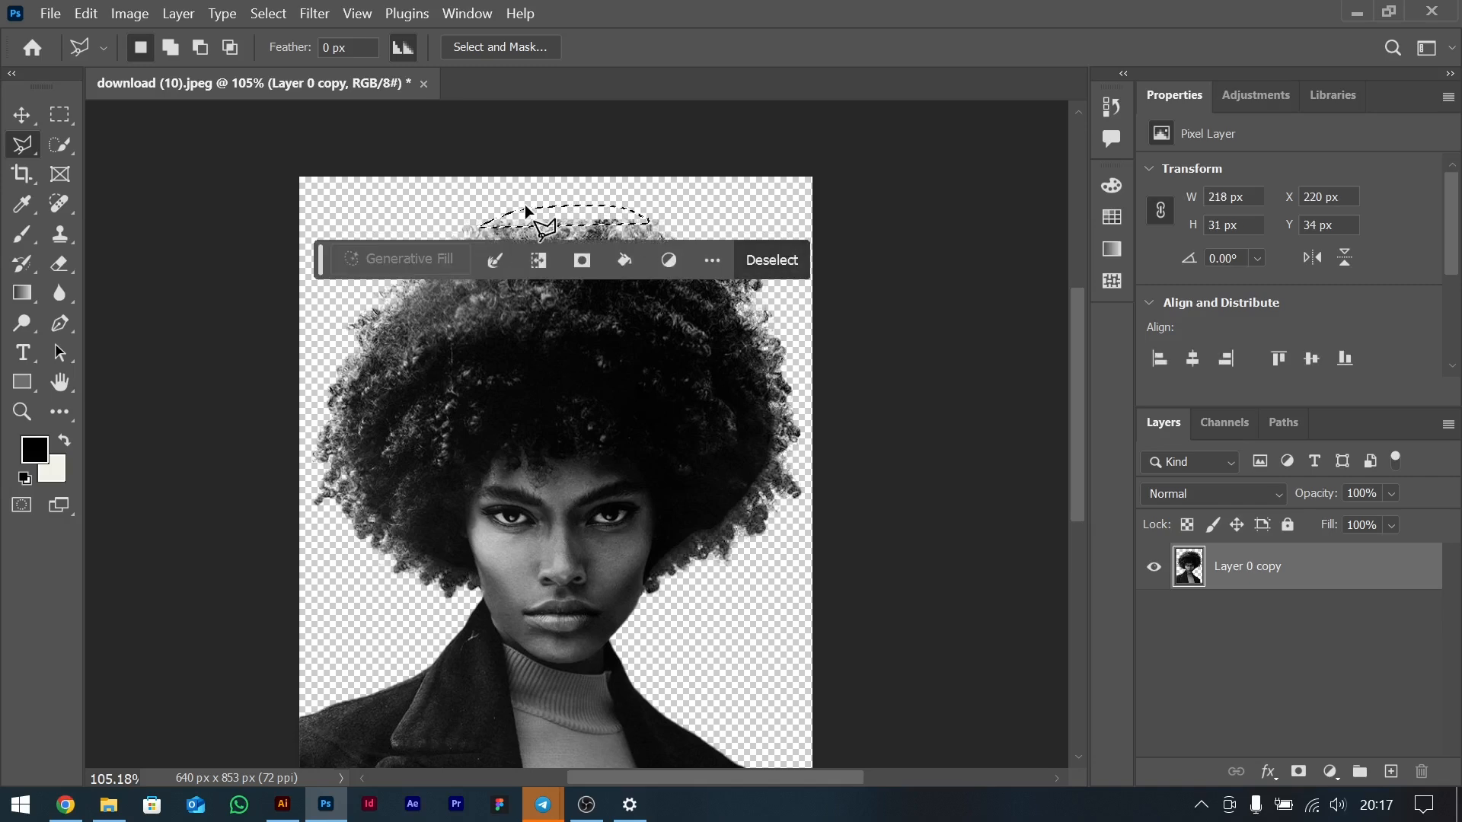
# Try to fill the curved selection above the hair with Content-Aware Fill, limiting the sampling area to the hair's upper outer edges.
pyautogui.click(86, 13)
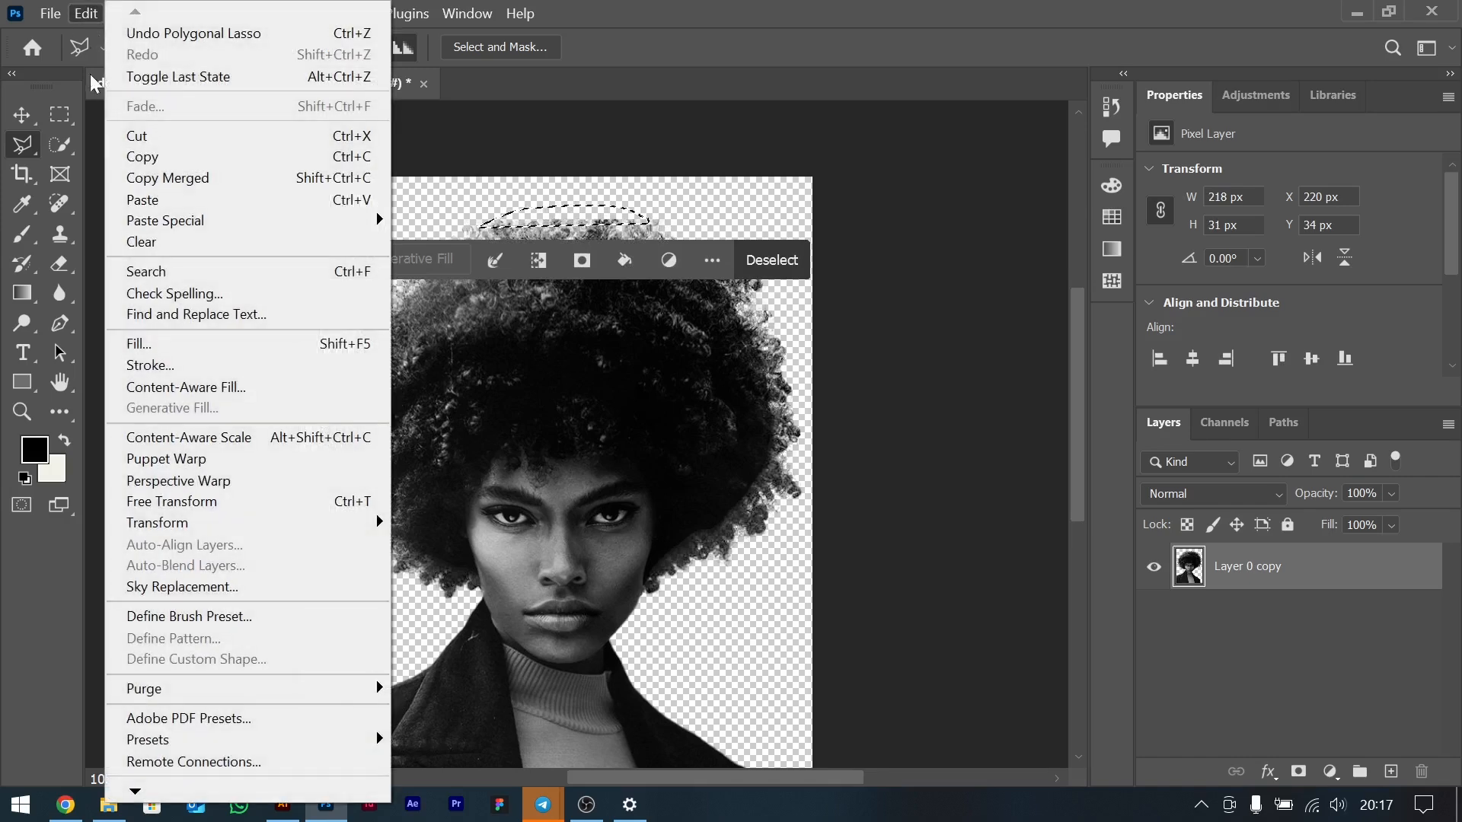
pyautogui.click(196, 389)
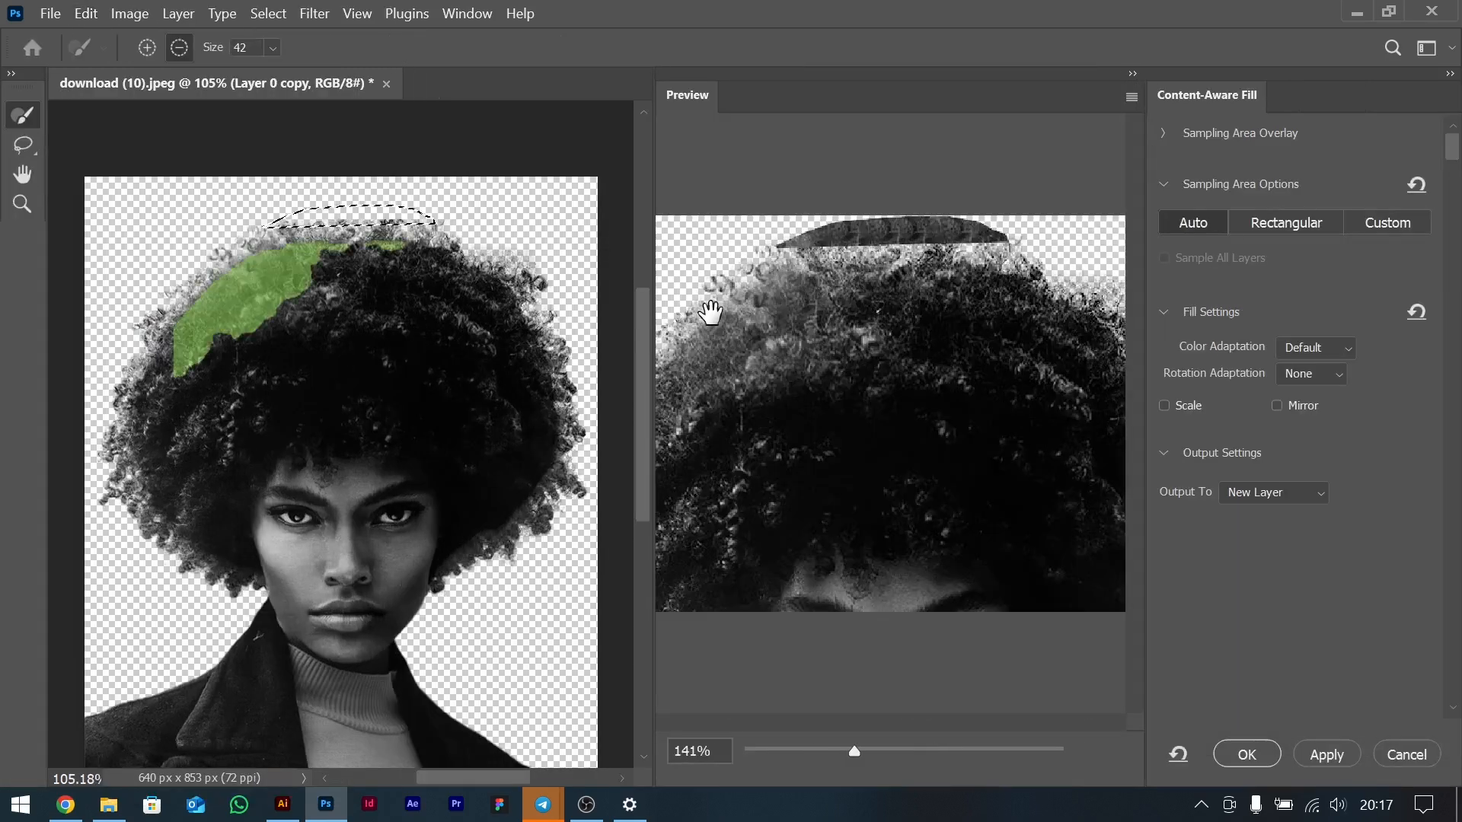
pyautogui.moveTo(316, 280)
pyautogui.mouseDown()
pyautogui.moveTo(287, 290)
pyautogui.moveTo(263, 327)
pyautogui.moveTo(287, 304)
pyautogui.moveTo(196, 350)
pyautogui.moveTo(199, 317)
pyautogui.moveTo(235, 285)
pyautogui.moveTo(207, 283)
pyautogui.moveTo(183, 364)
pyautogui.mouseUp()
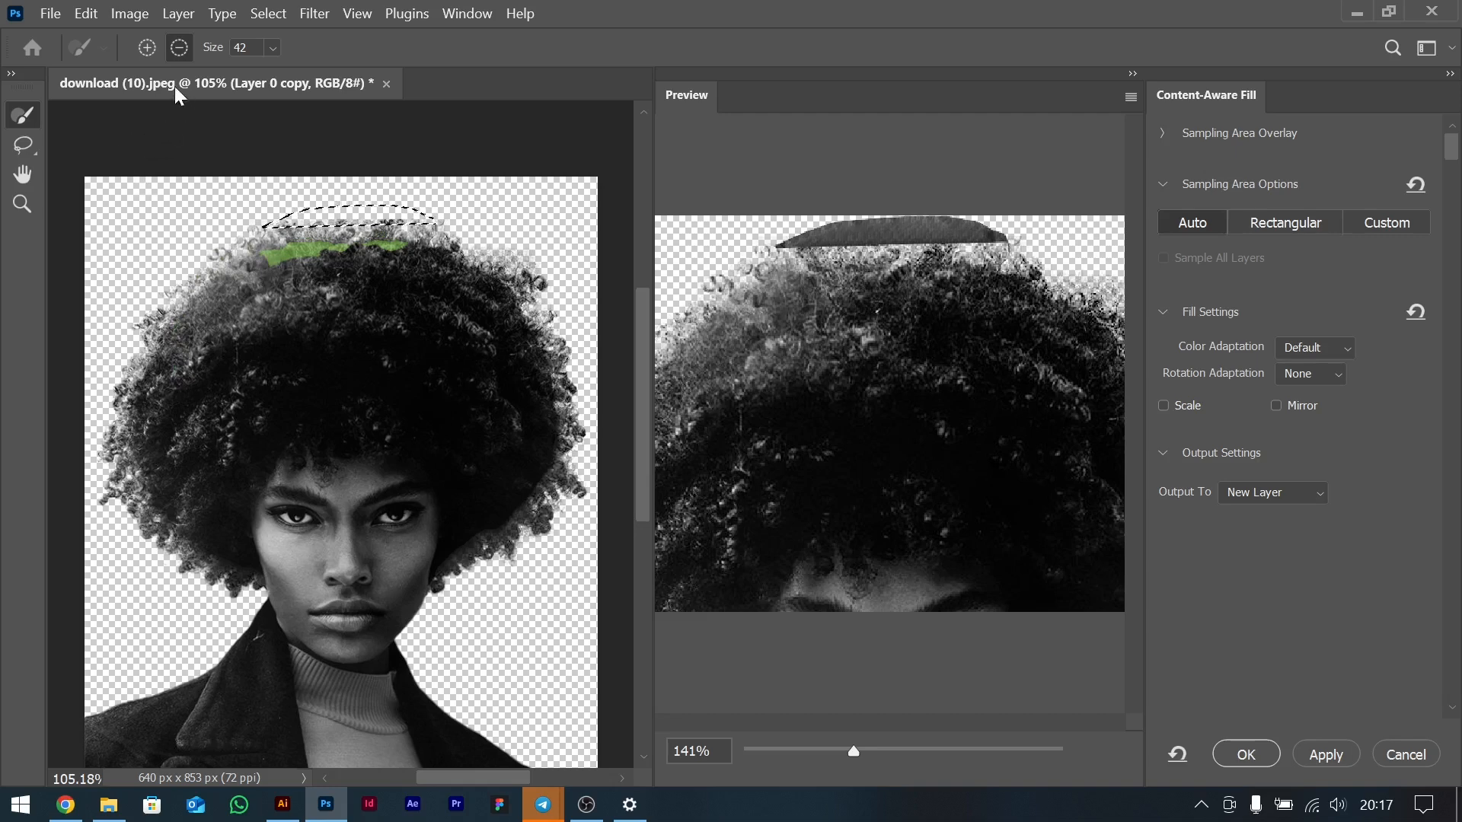
pyautogui.click(147, 47)
pyautogui.moveTo(235, 245)
pyautogui.mouseDown()
pyautogui.moveTo(150, 320)
pyautogui.moveTo(148, 342)
pyautogui.mouseUp()
pyautogui.moveTo(441, 236)
pyautogui.mouseDown()
pyautogui.moveTo(515, 274)
pyautogui.moveTo(552, 339)
pyautogui.mouseUp()
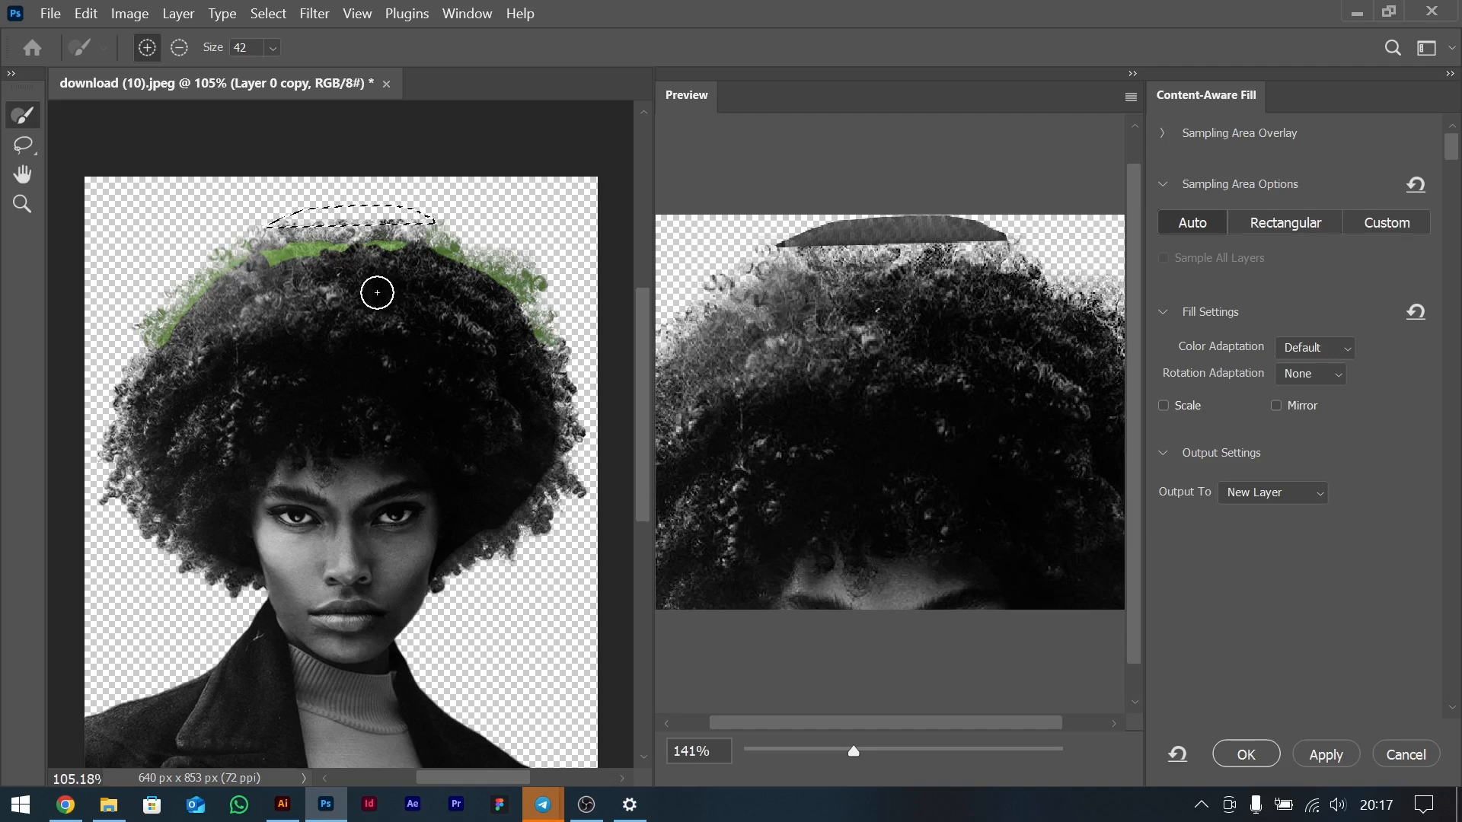
pyautogui.click(178, 47)
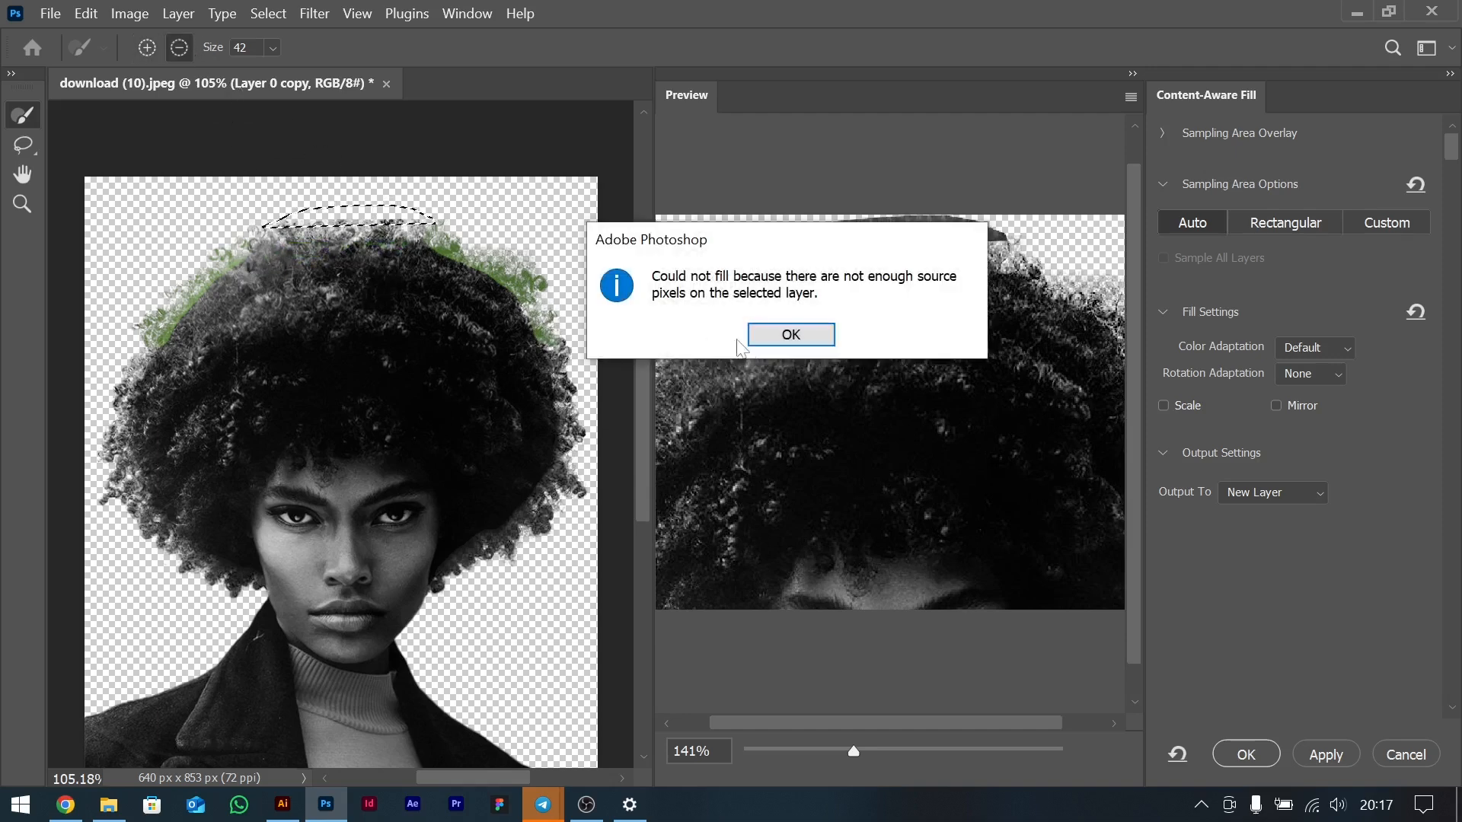
pyautogui.click(754, 337)
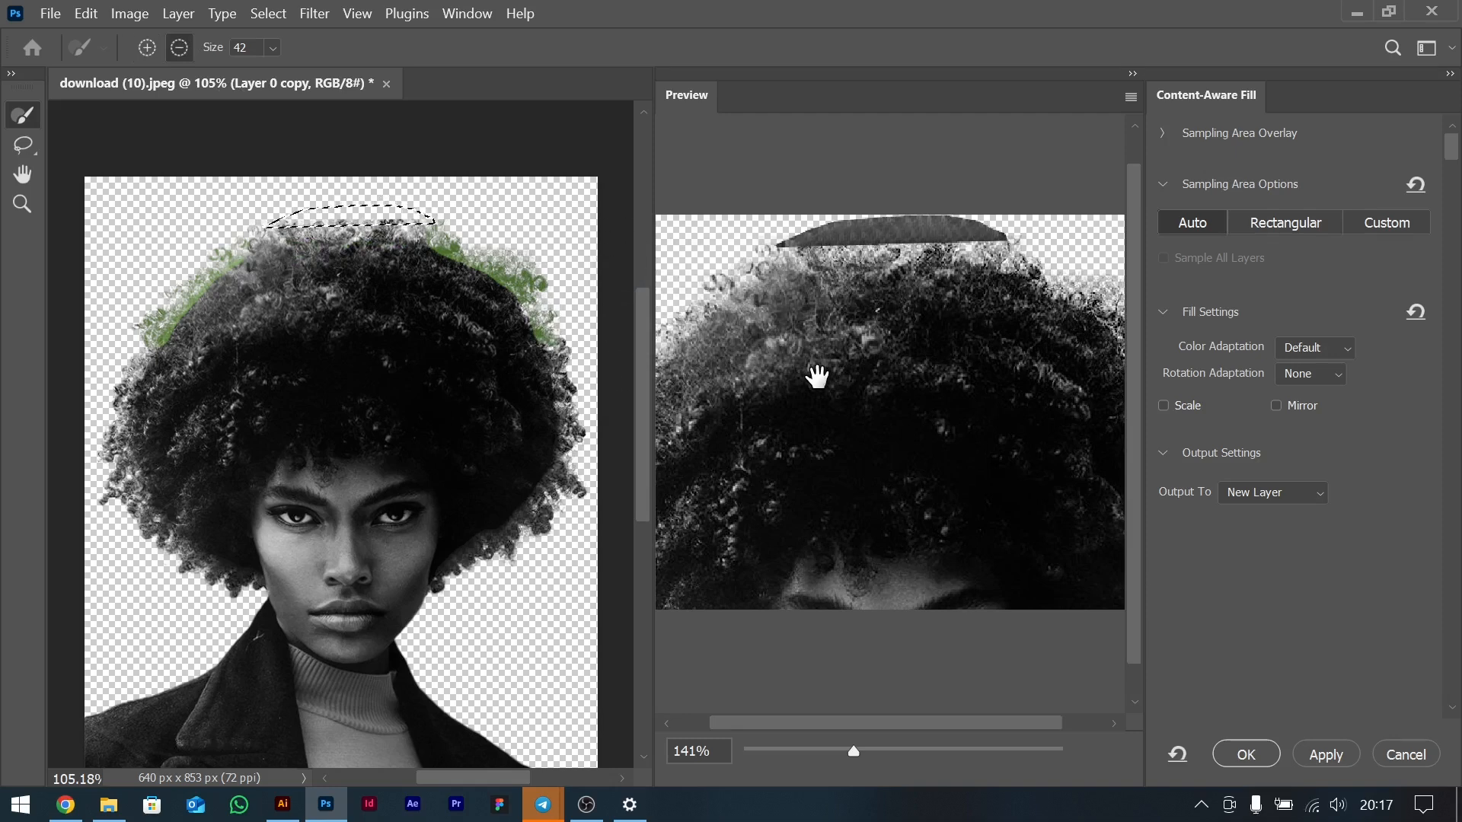
pyautogui.click(1396, 754)
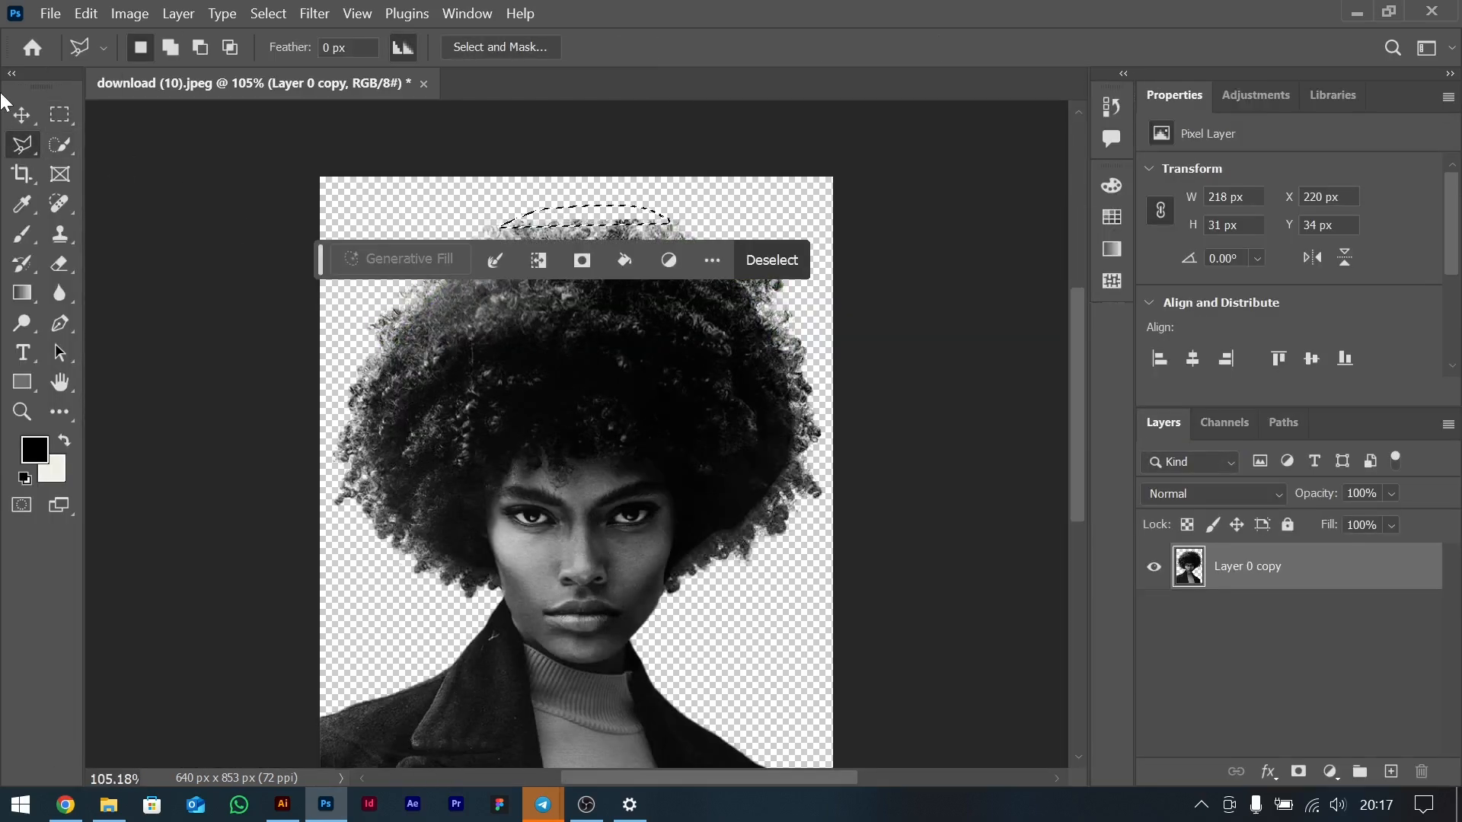
# Reset the foreground and background colours to default black and white, and clear the selection above the hair.
pyautogui.press('d')
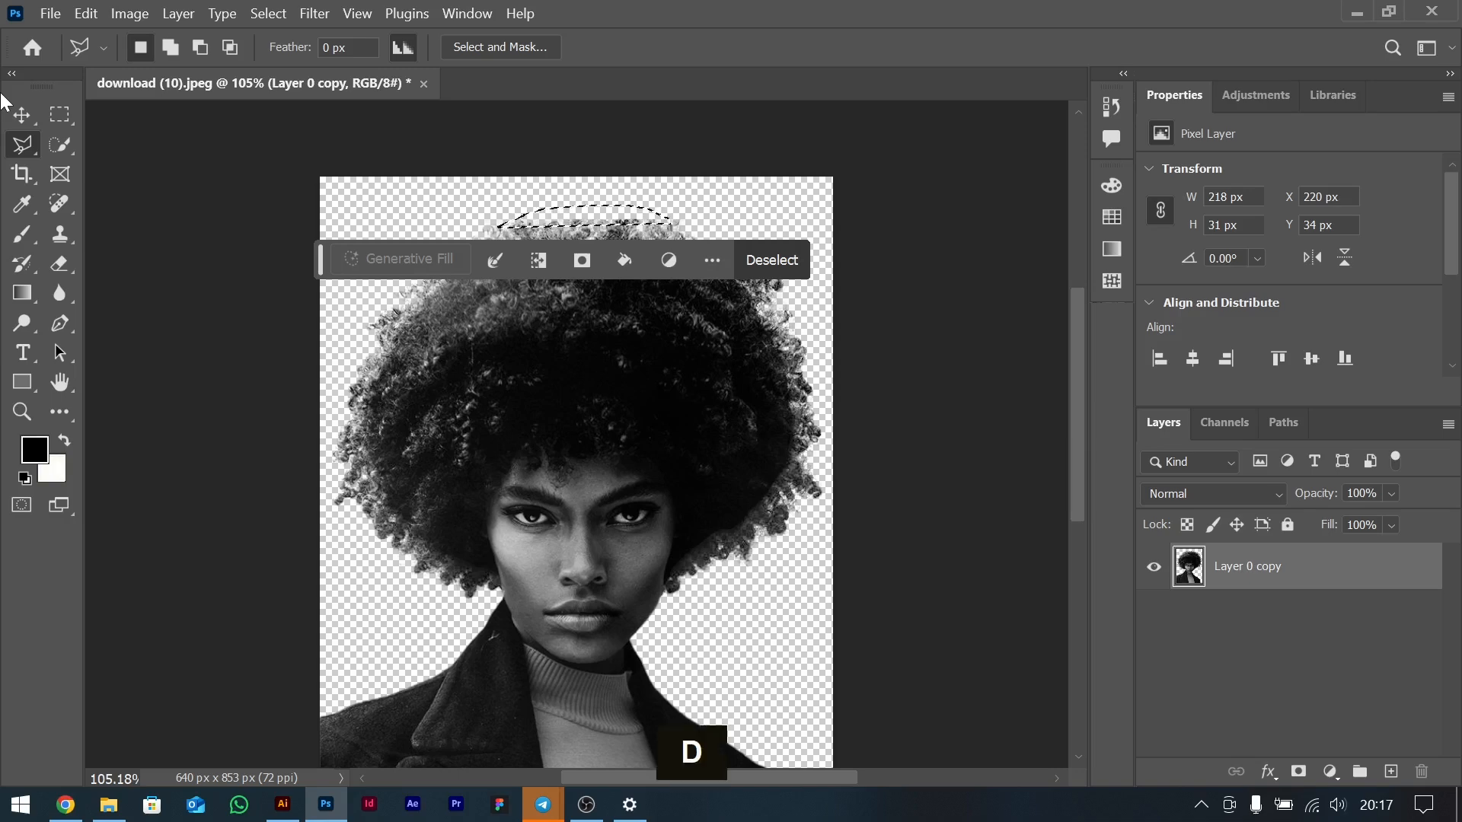
pyautogui.doubleClick(653, 95)
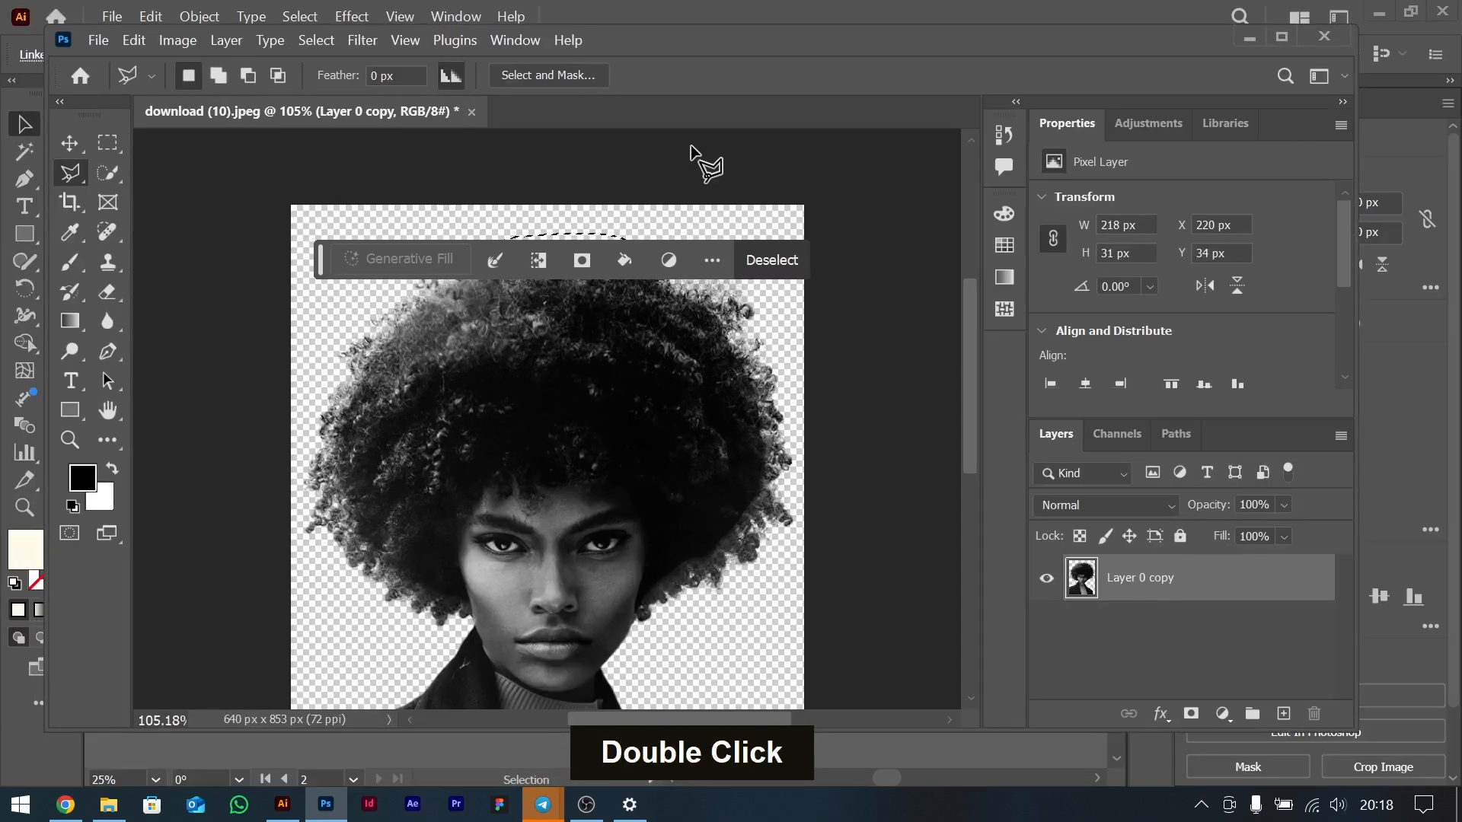
pyautogui.press('d')
pyautogui.doubleClick(742, 50)
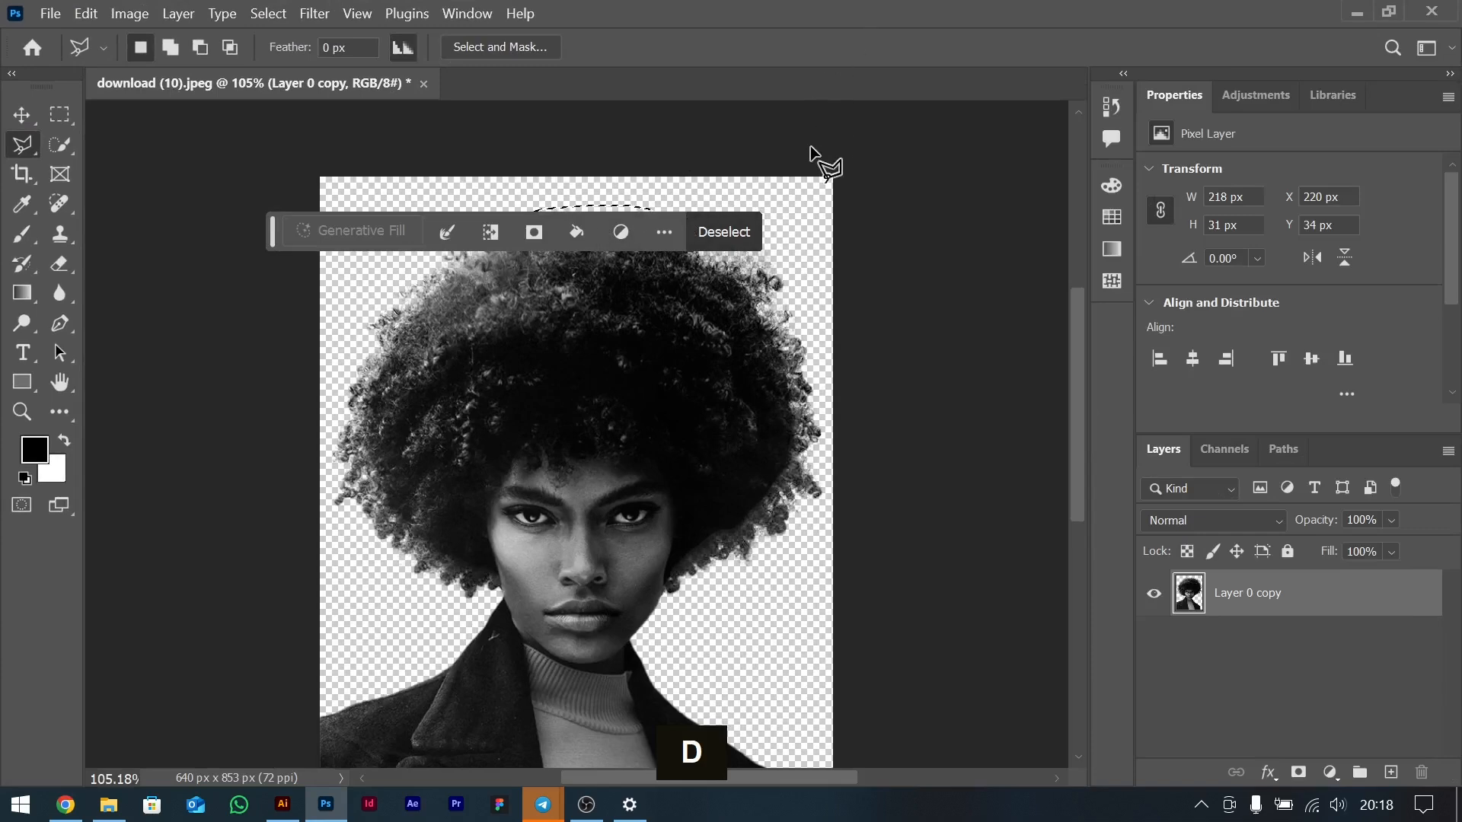
pyautogui.hotkey('ctrl', 'd')
pyautogui.scroll(1, 811, 148)
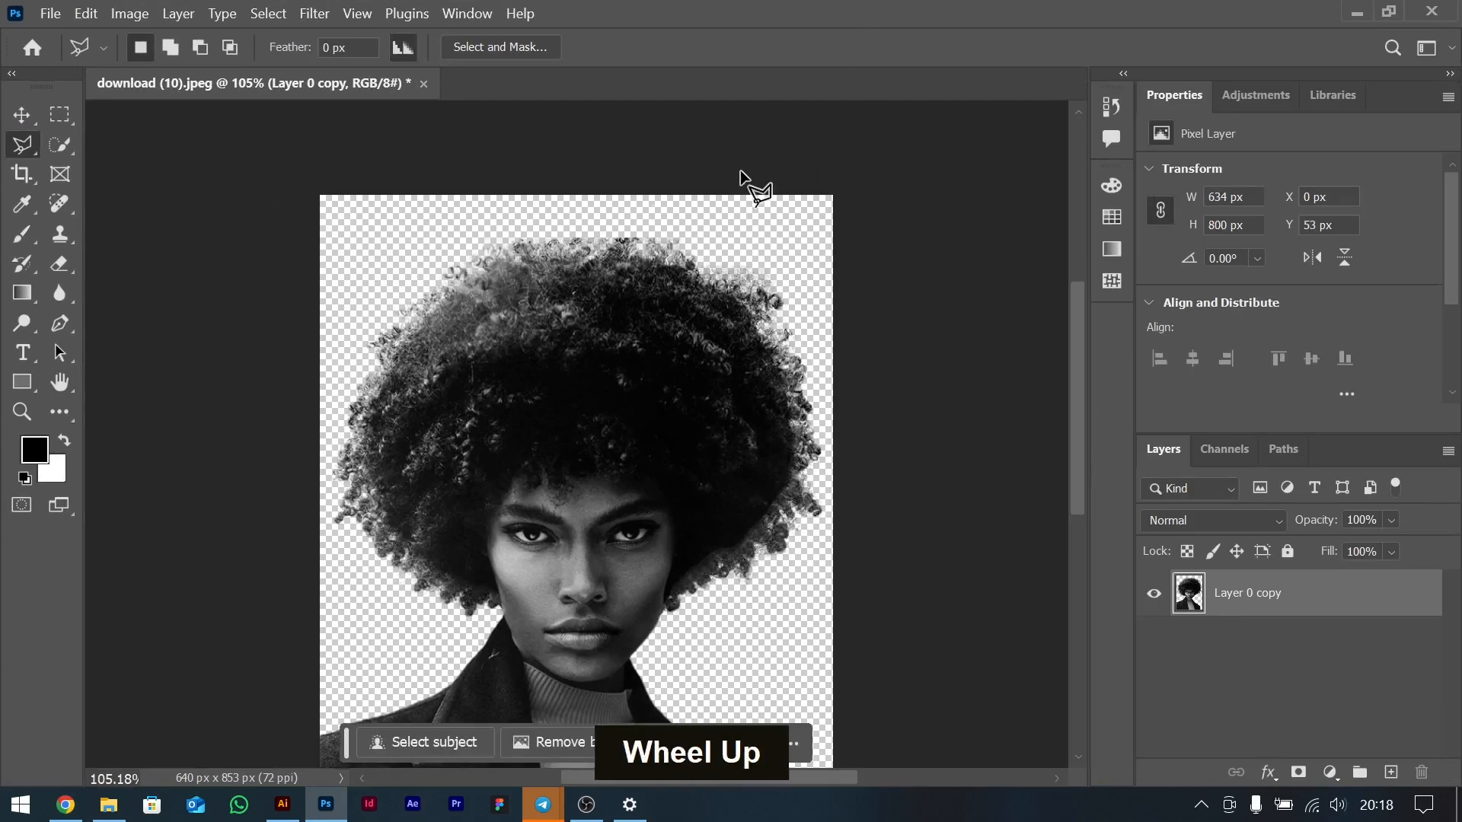
# Clone curls from the hair's outer edges over its flat, cut-off top with a 50 px Clone Stamp to round the outline.
pyautogui.click(60, 235)
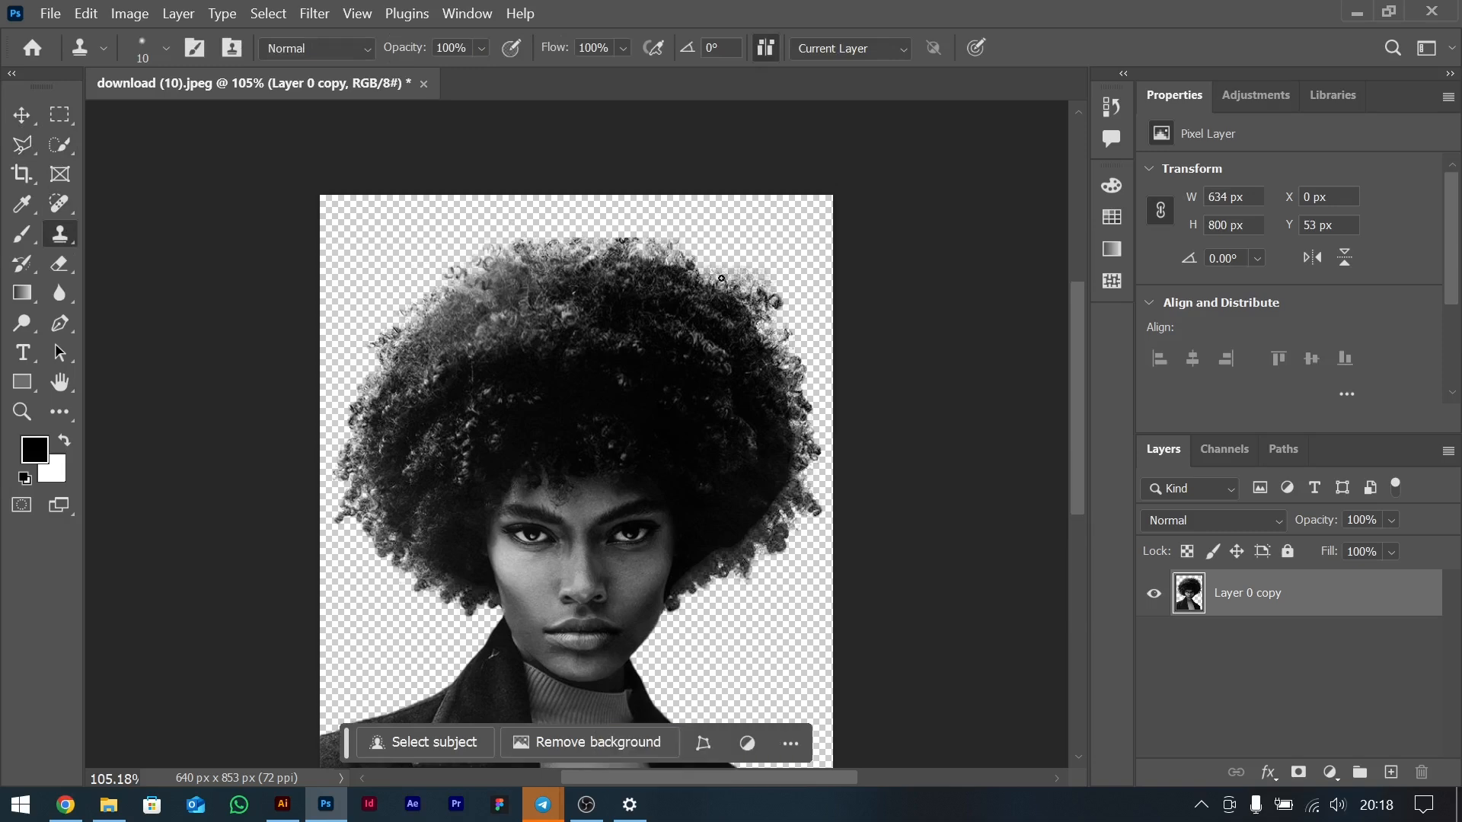
pyautogui.keyDown('alt'); pyautogui.click(754, 289); pyautogui.keyUp('alt')
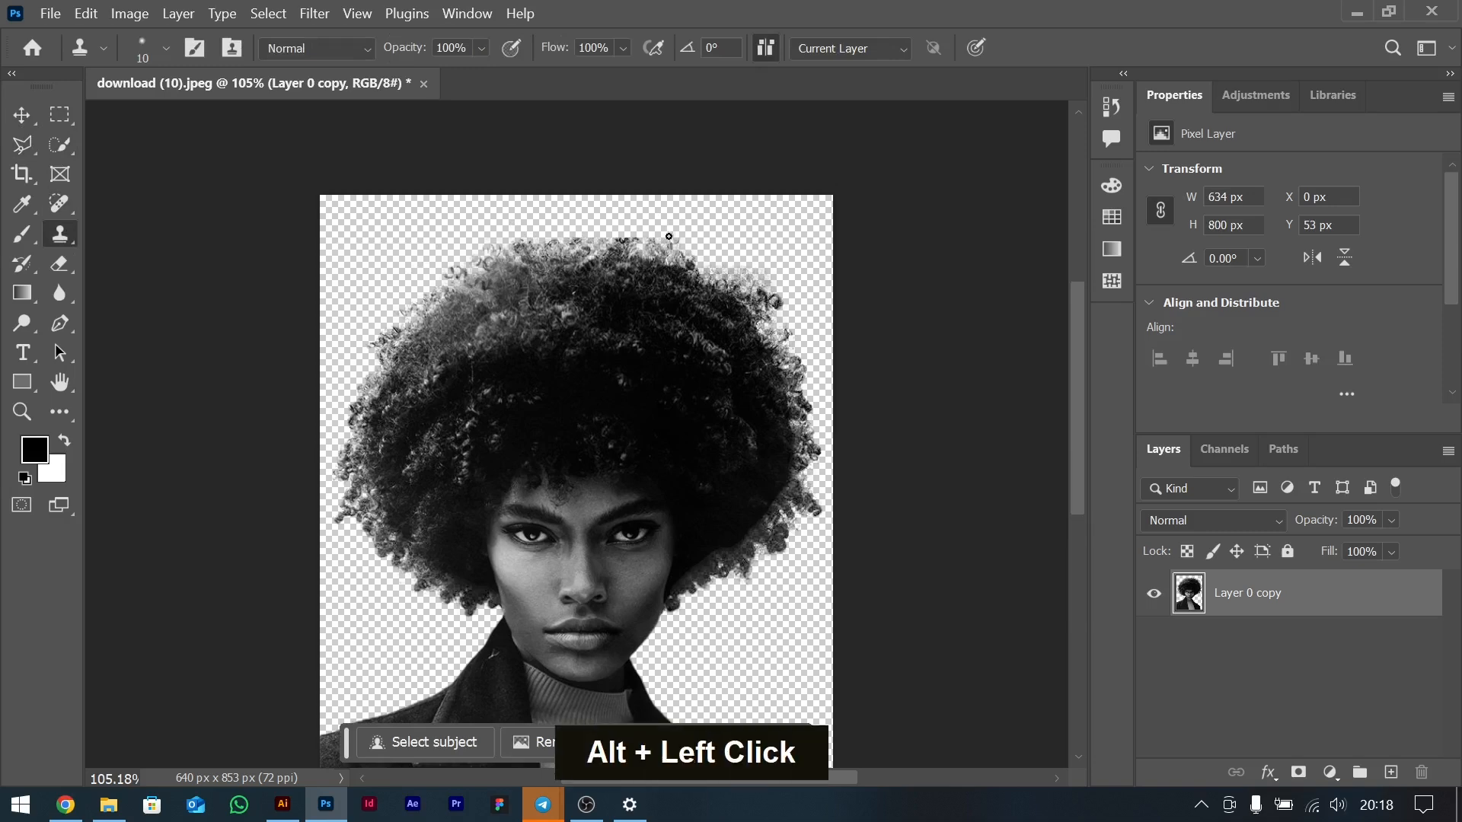
pyautogui.press(']')
pyautogui.press(']')
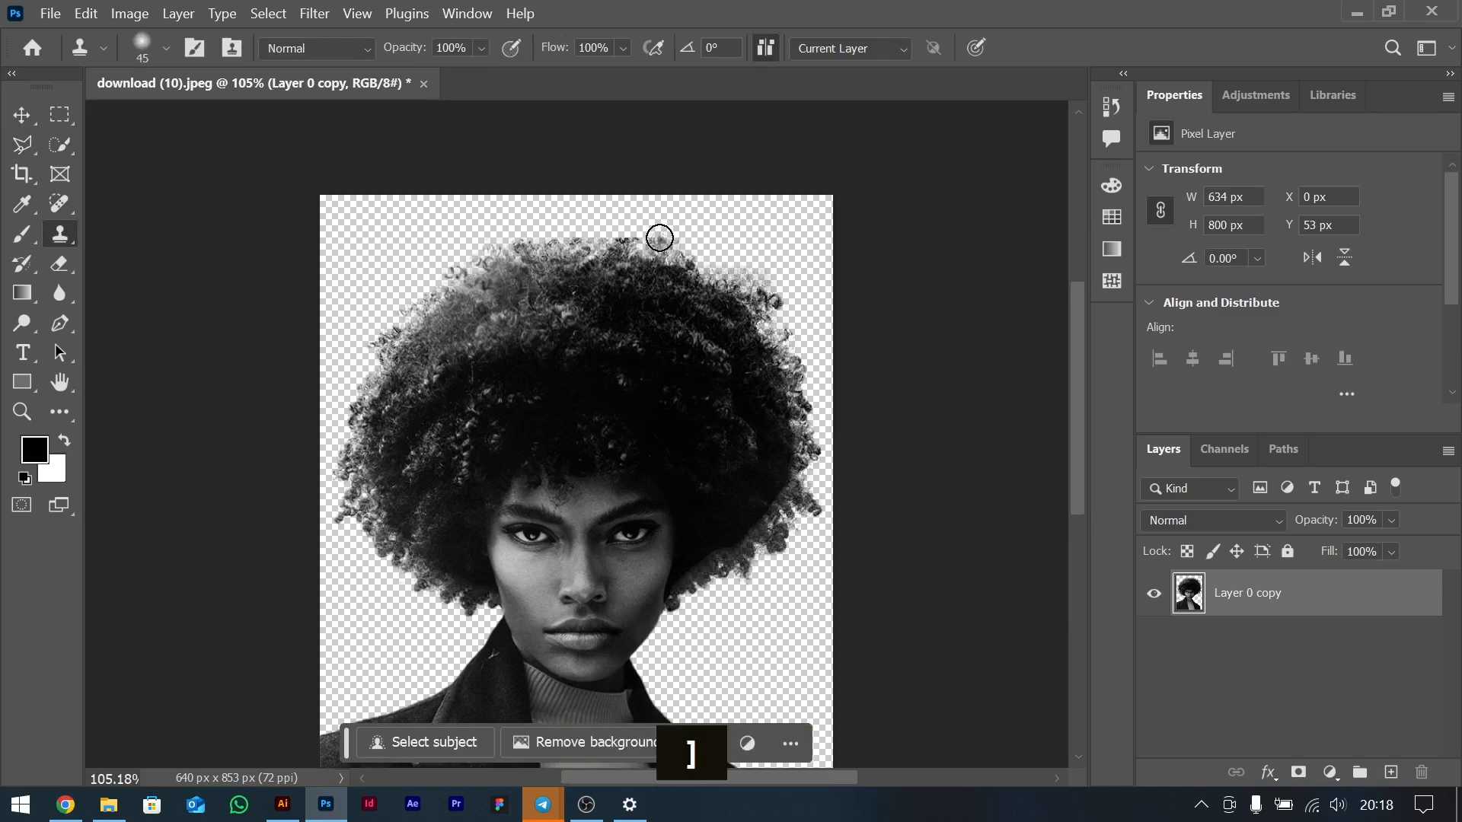
pyautogui.moveTo(648, 239)
pyautogui.mouseDown()
pyautogui.moveTo(613, 242)
pyautogui.moveTo(664, 261)
pyautogui.mouseUp()
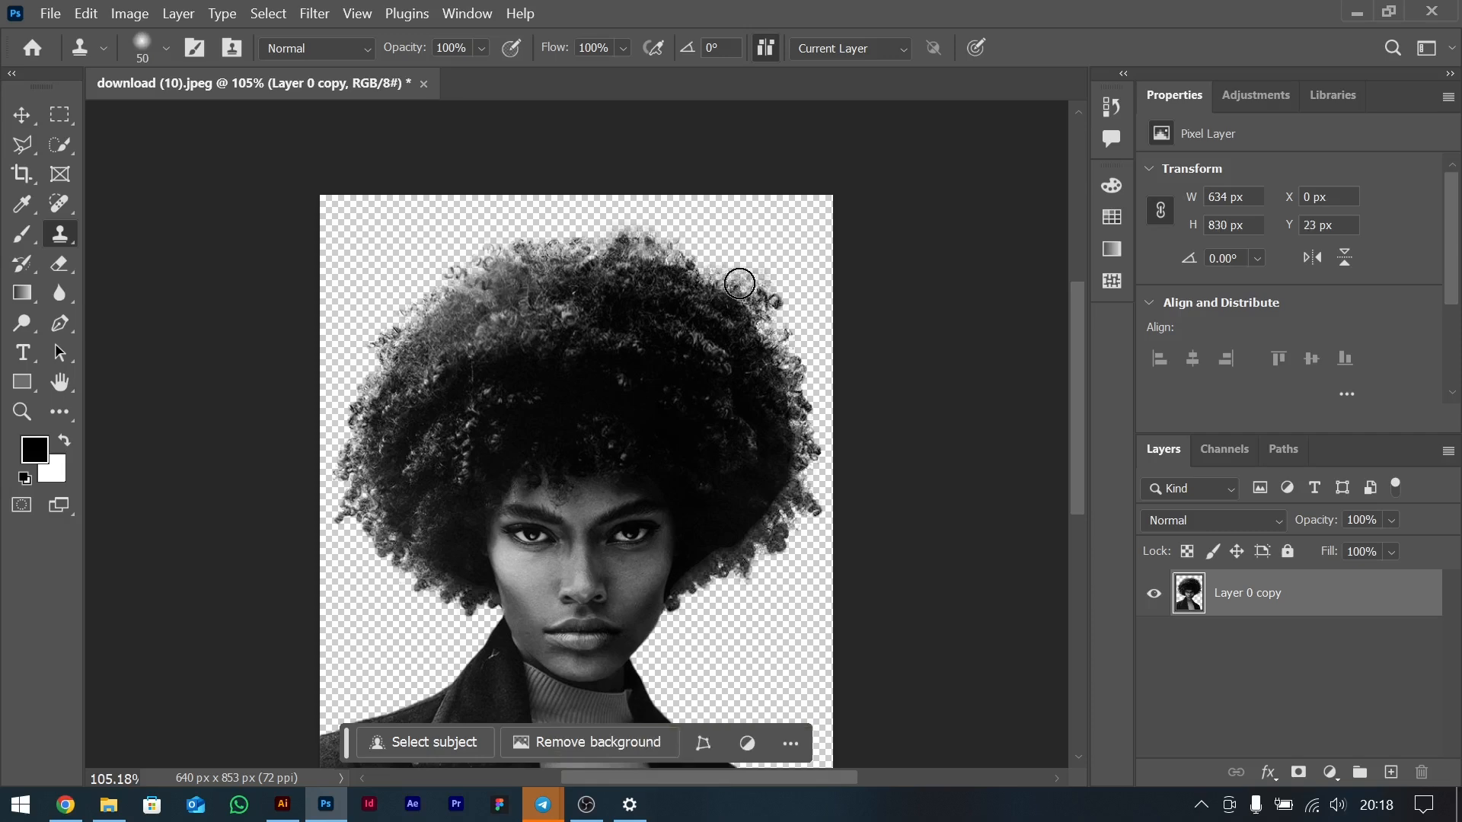
pyautogui.keyDown('alt'); pyautogui.click(743, 283); pyautogui.keyUp('alt')
pyautogui.moveTo(599, 235)
pyautogui.mouseDown()
pyautogui.moveTo(520, 249)
pyautogui.moveTo(550, 262)
pyautogui.mouseUp()
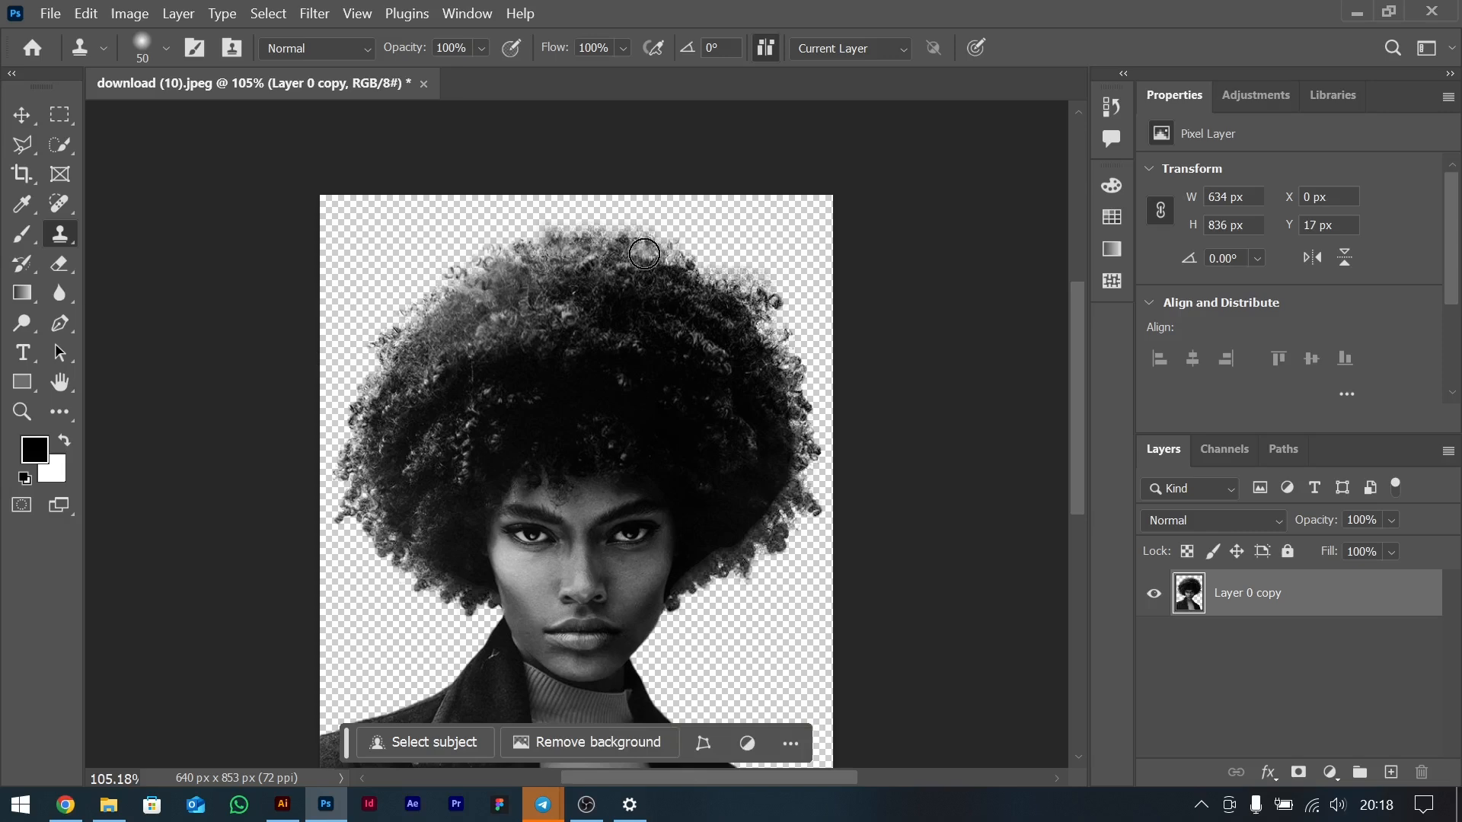
pyautogui.keyDown('alt'); pyautogui.click(440, 308); pyautogui.keyUp('alt')
pyautogui.moveTo(577, 245); pyautogui.dragTo(578, 230)
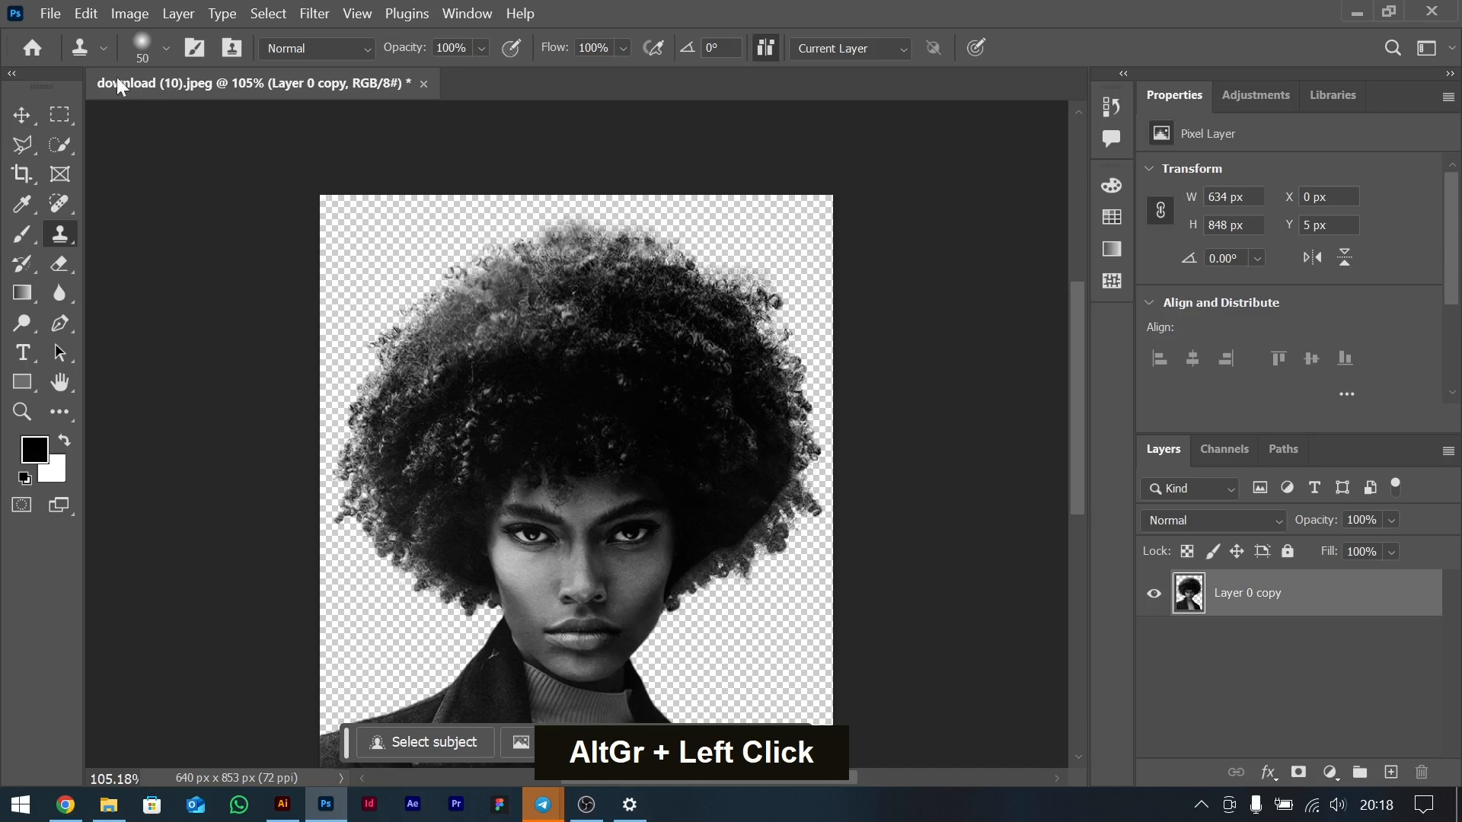
pyautogui.click(33, 114)
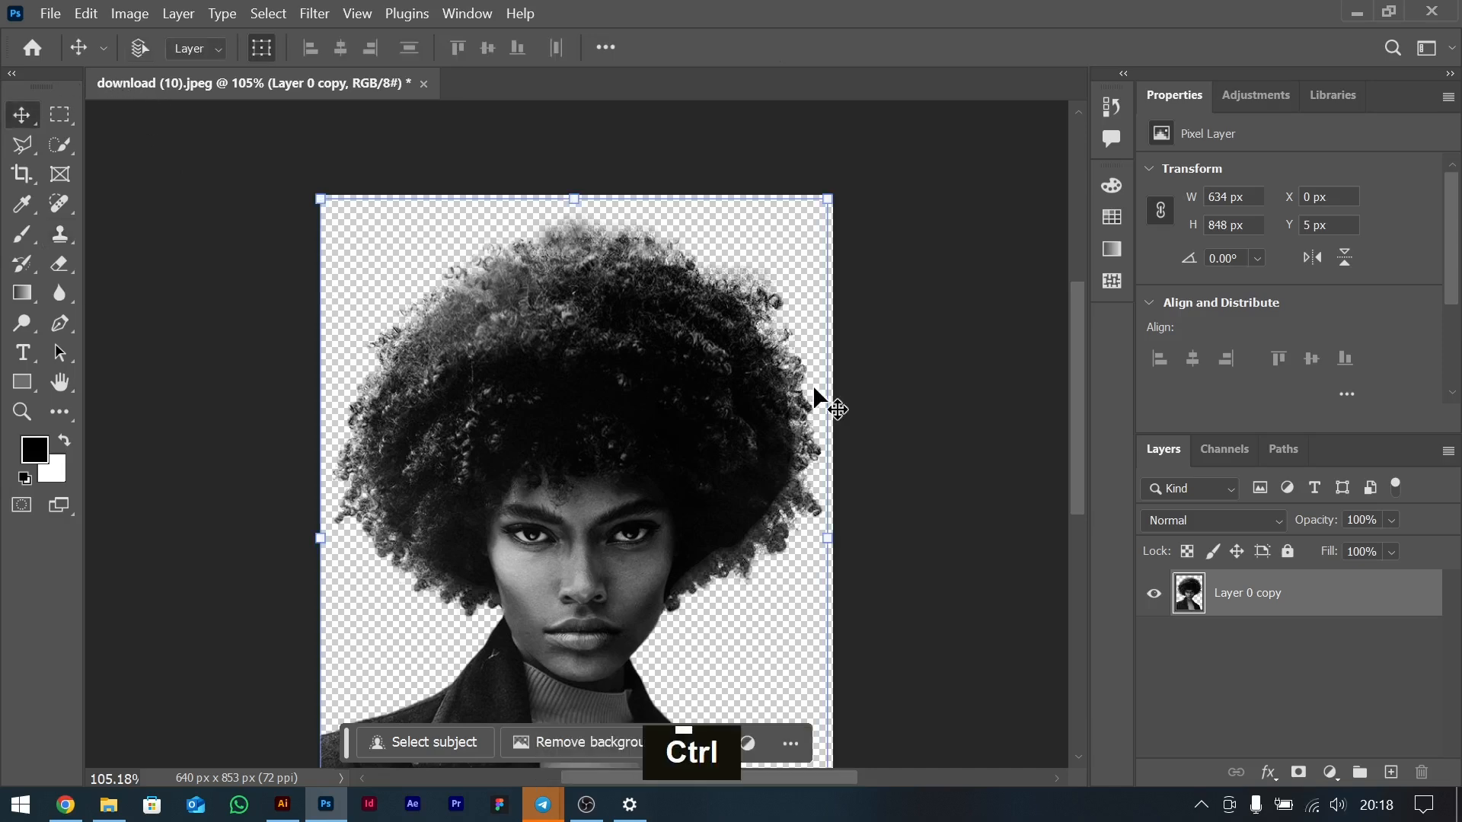
pyautogui.hotkey('ctrl', '0')
pyautogui.click(904, 492)
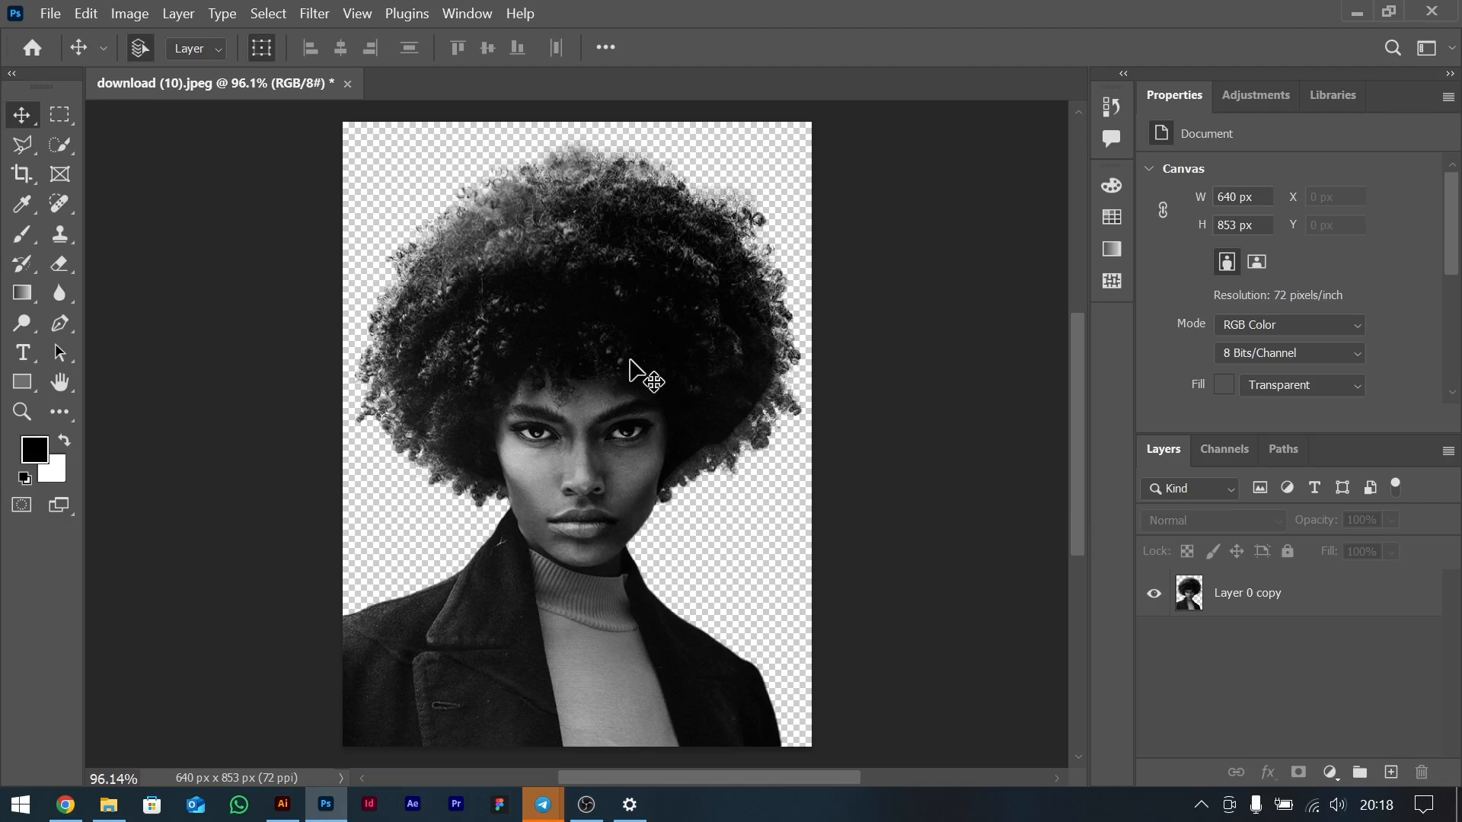
pyautogui.click(129, 14)
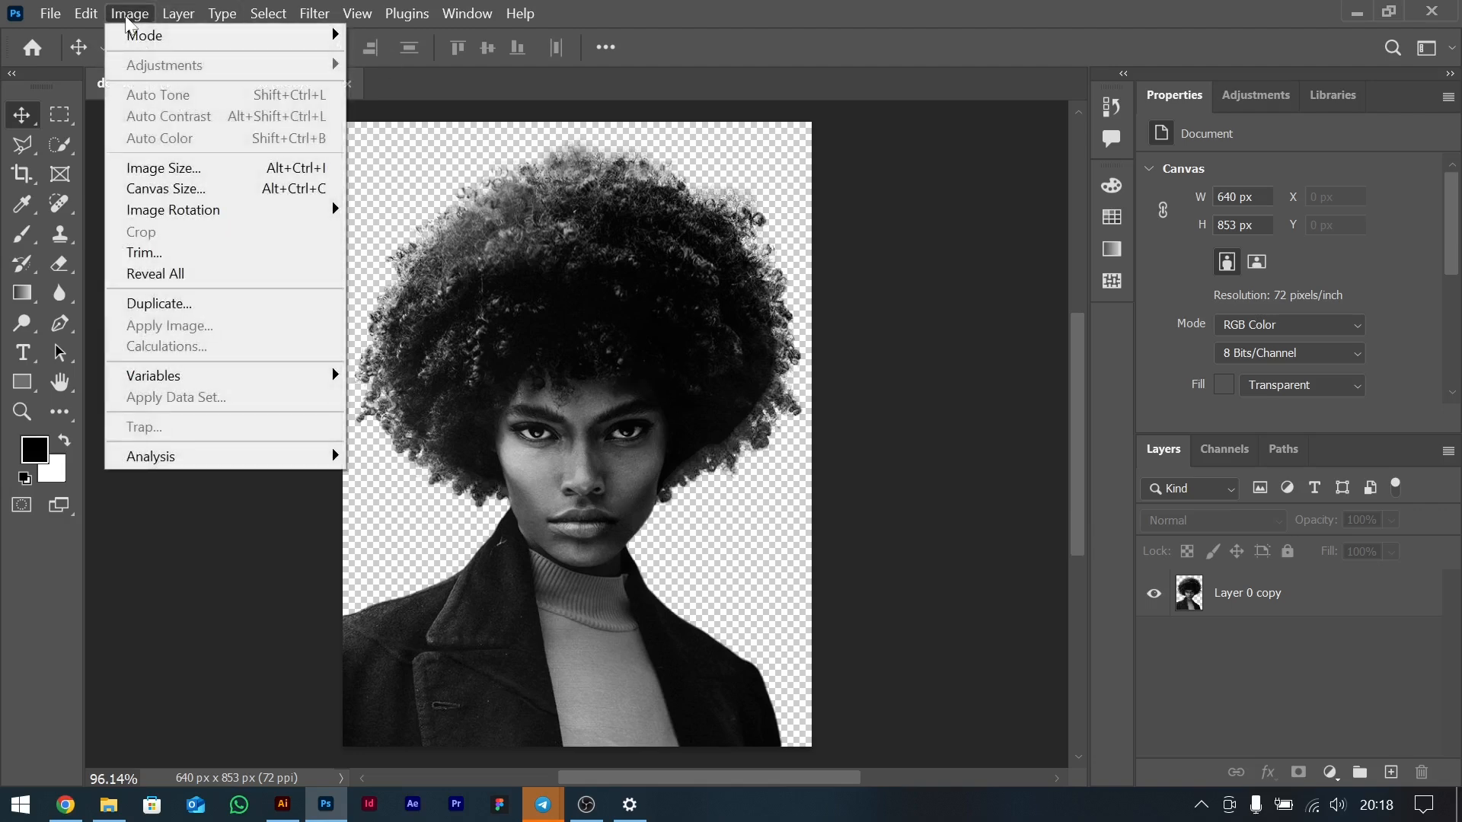
pyautogui.click(277, 153)
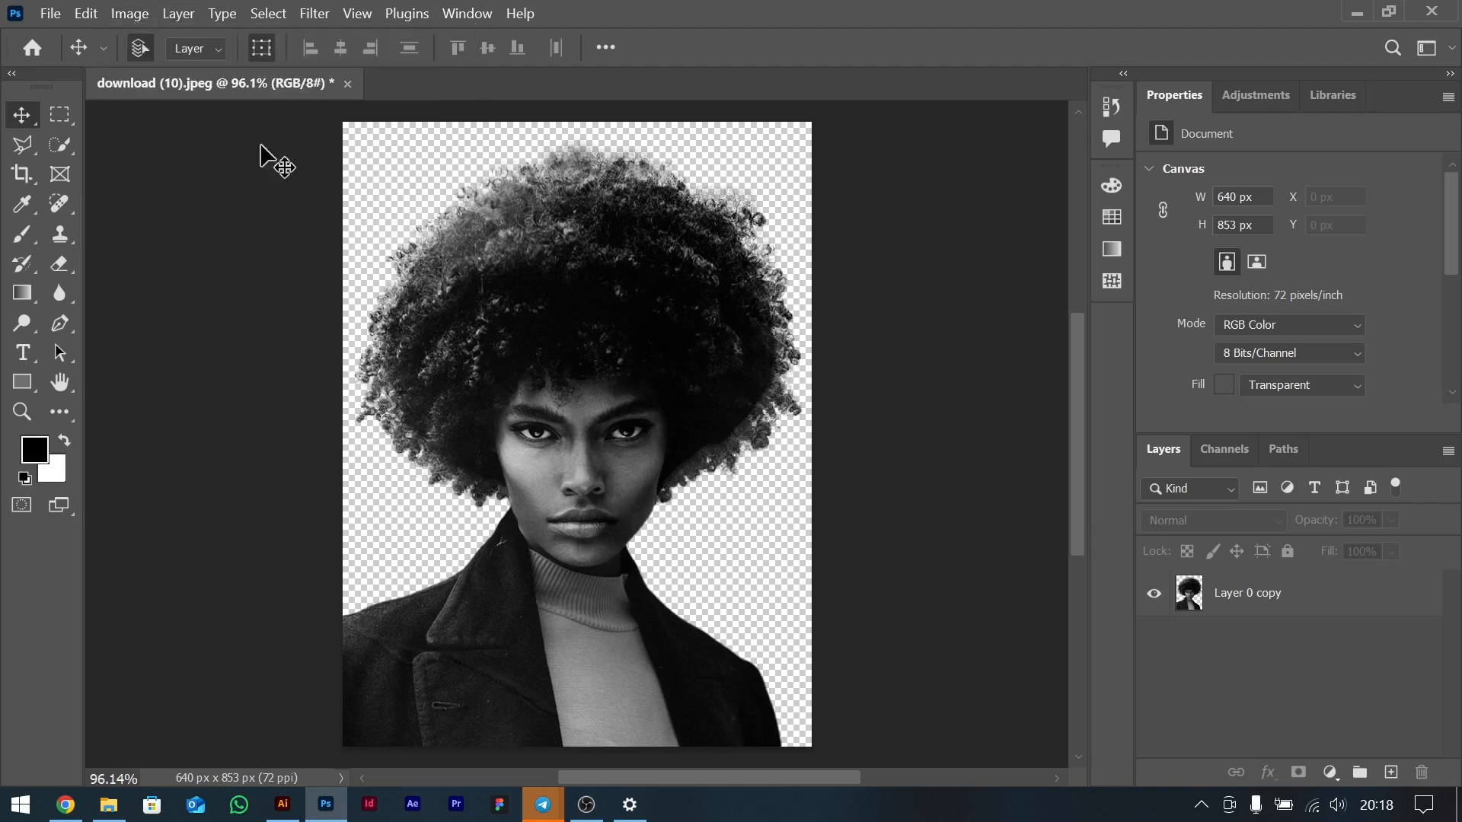
pyautogui.click(594, 308)
pyautogui.click(314, 14)
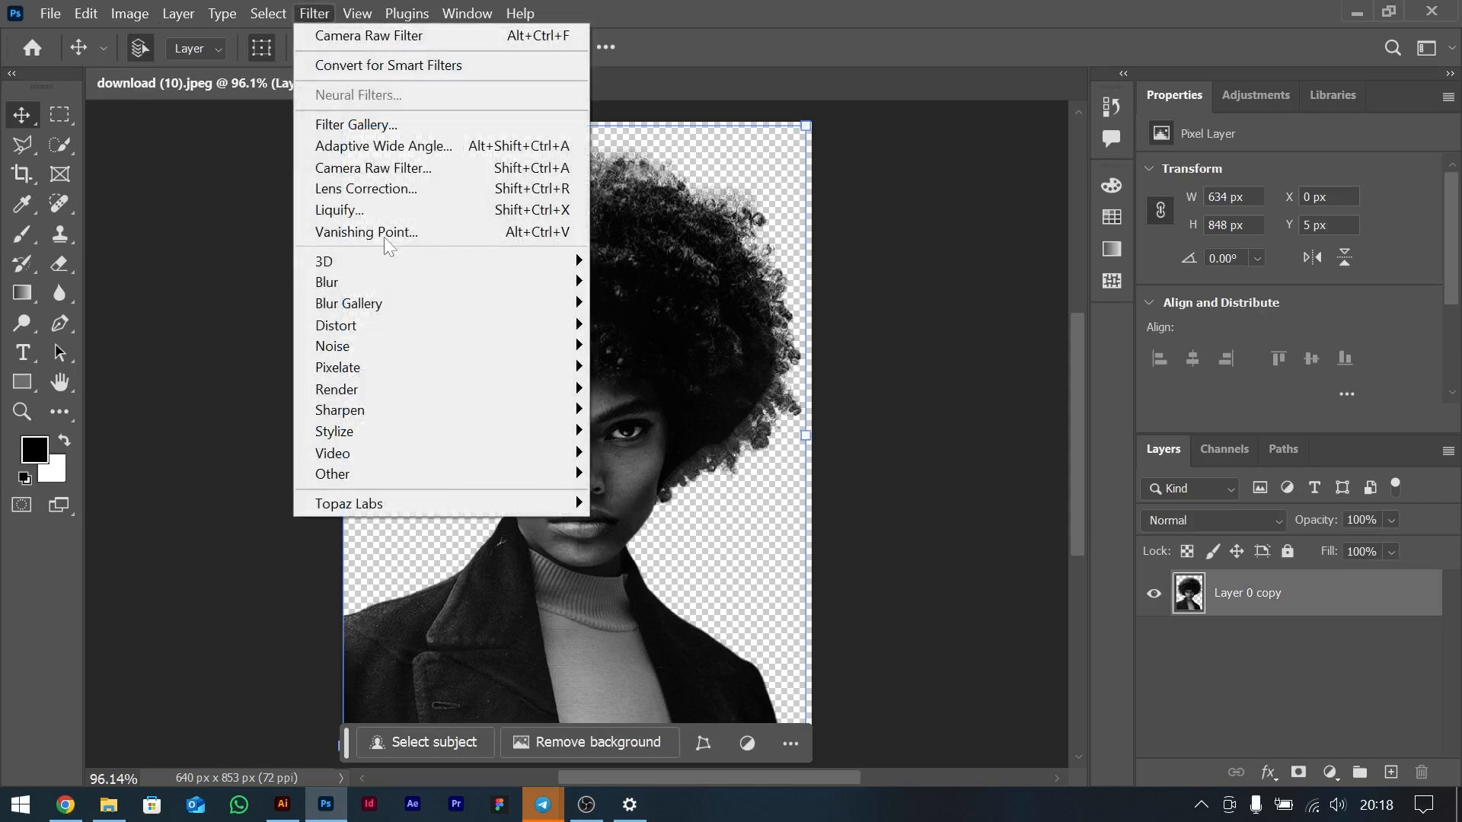
pyautogui.click(419, 155)
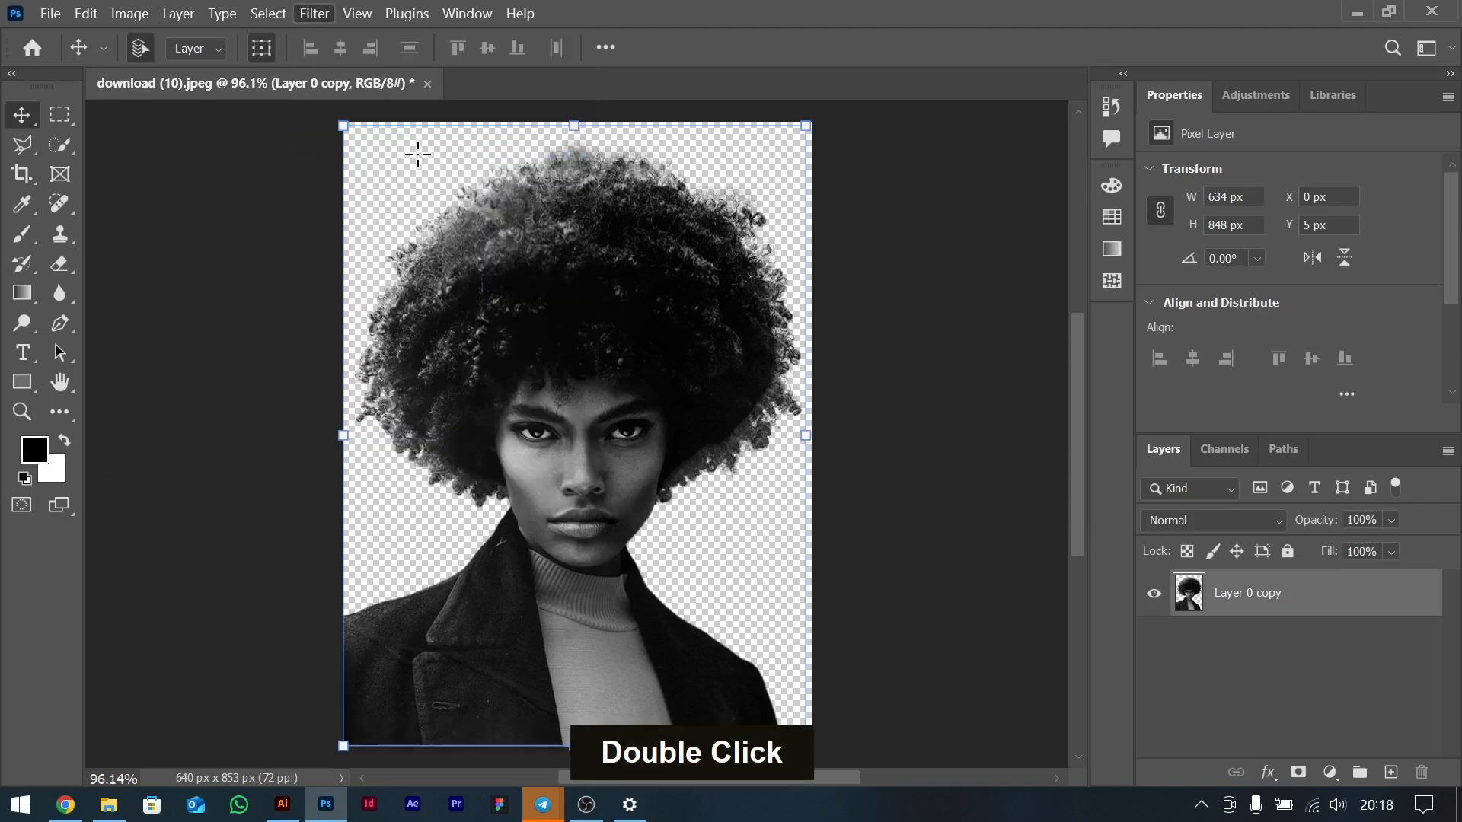
pyautogui.press('Escape')
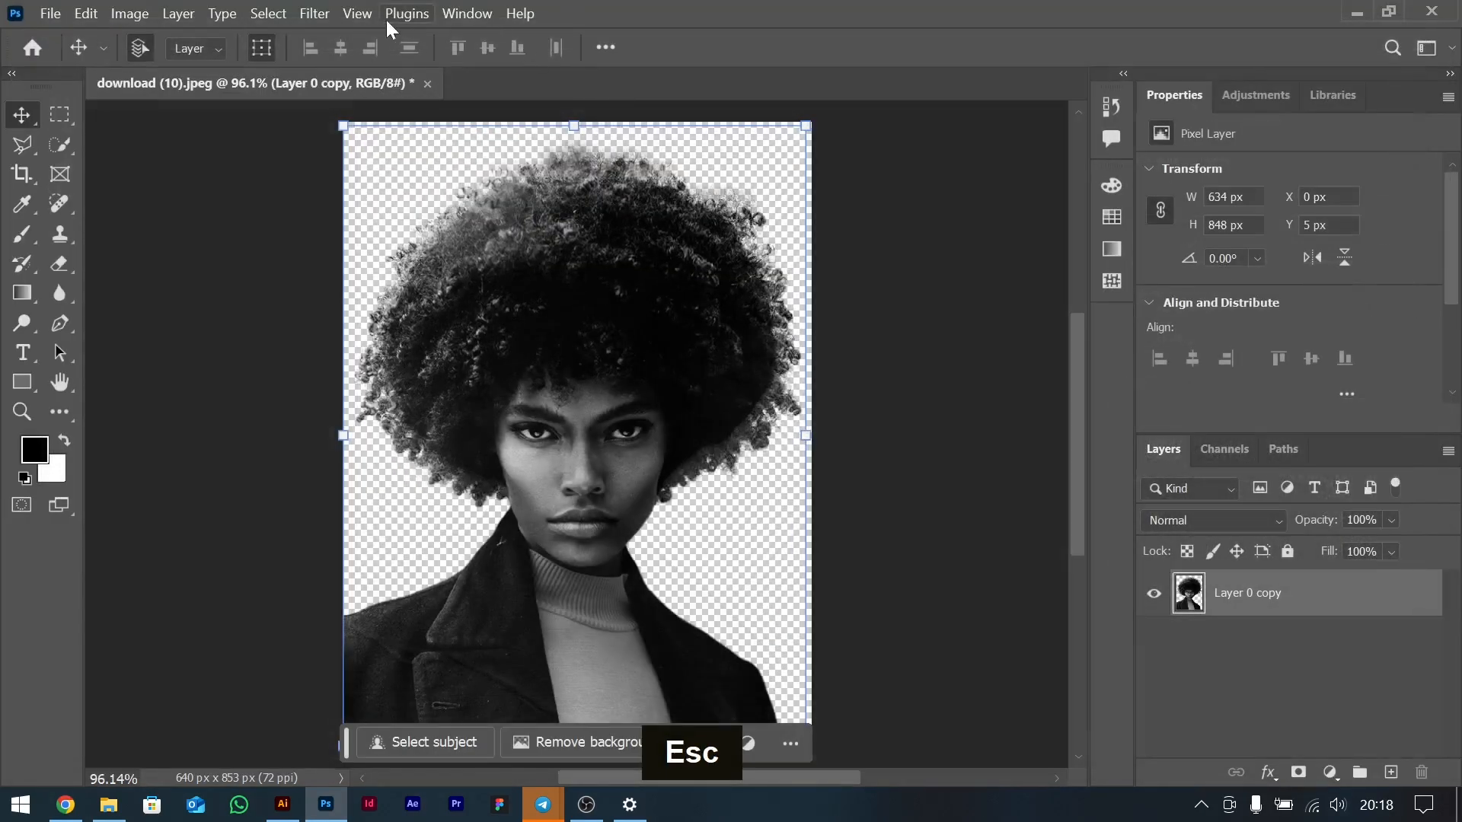
# Open the portrait layer in the Camera Raw Filter and set Exposure to +0.17, Shadows to +28 and Whites to +3.
pyautogui.click(314, 14)
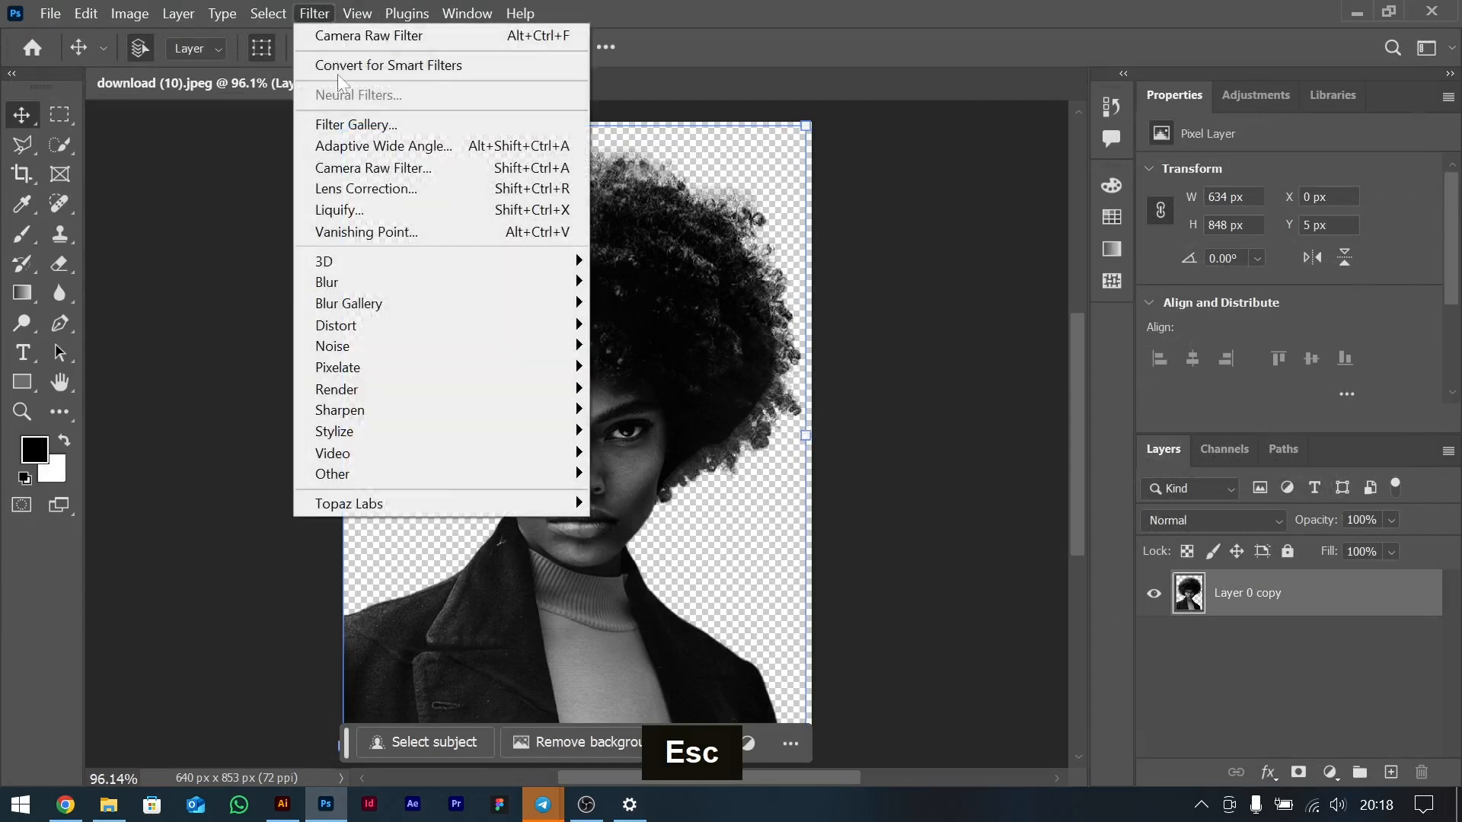
pyautogui.click(350, 170)
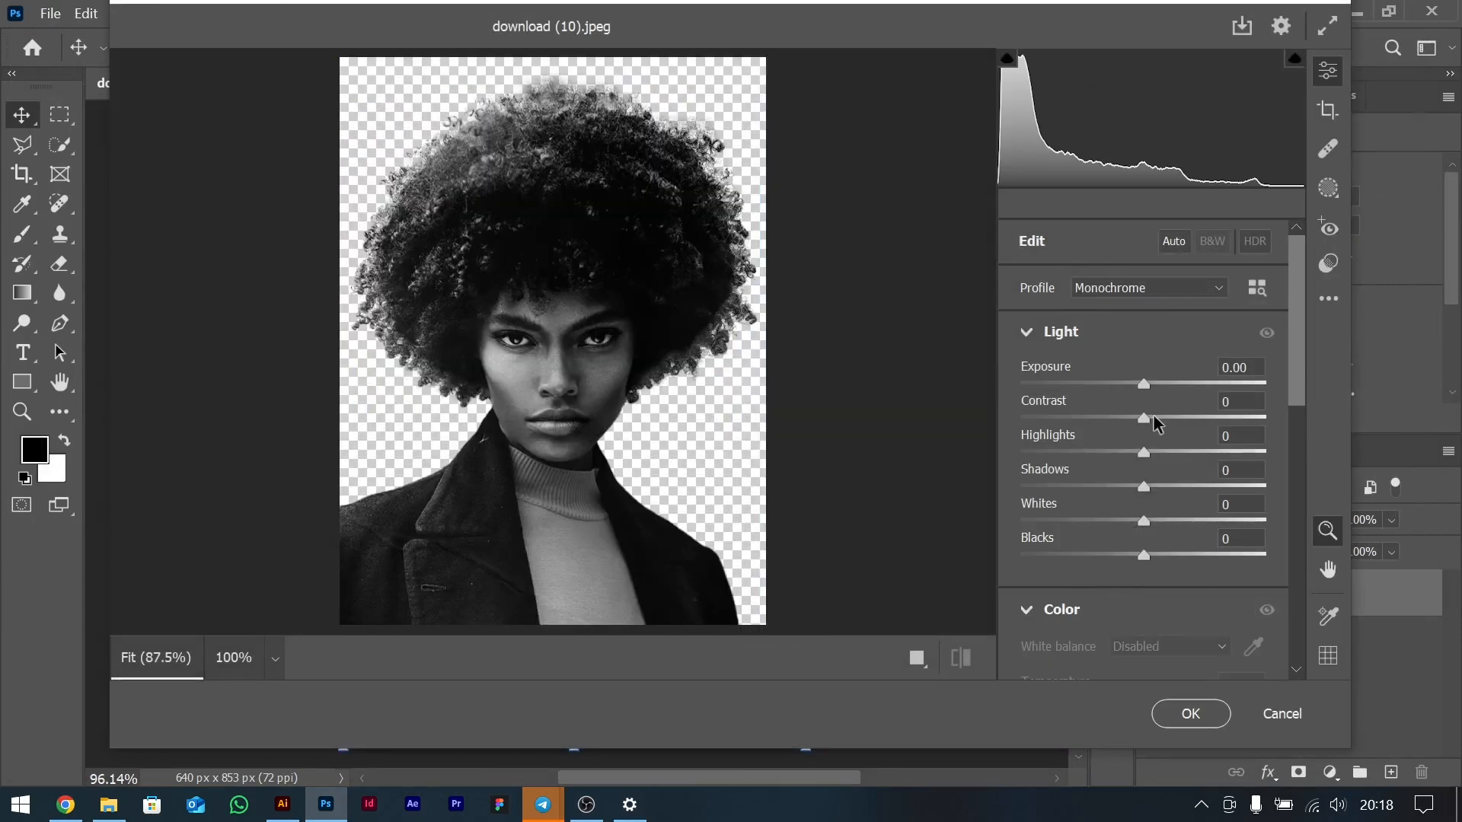
pyautogui.doubleClick(1049, 371)
pyautogui.moveTo(1050, 370); pyautogui.dragTo(1053, 367)
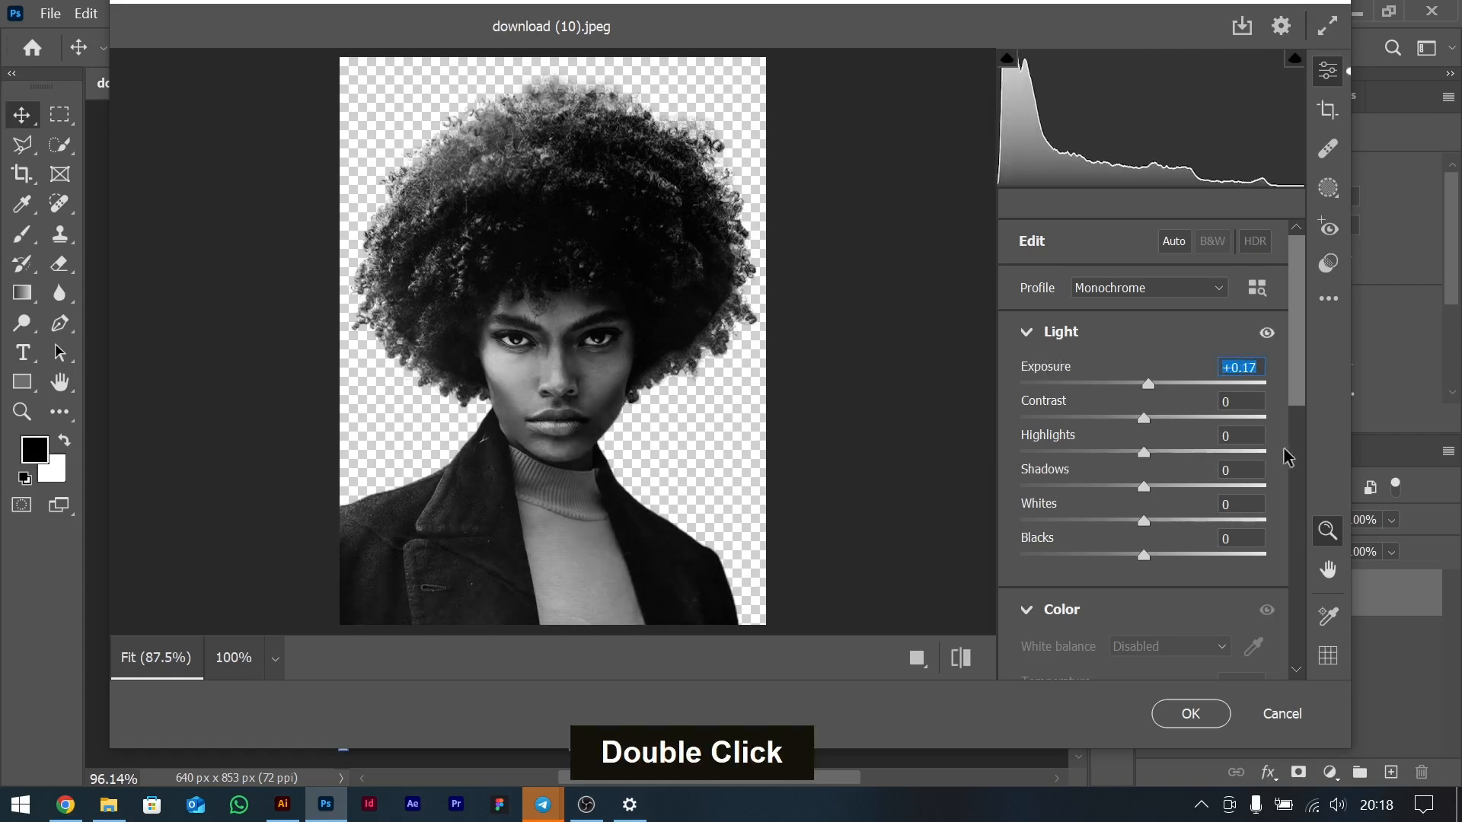
pyautogui.scroll(-2, 1300, 390)
pyautogui.doubleClick(1048, 379)
pyautogui.moveTo(1047, 379); pyautogui.dragTo(1094, 413)
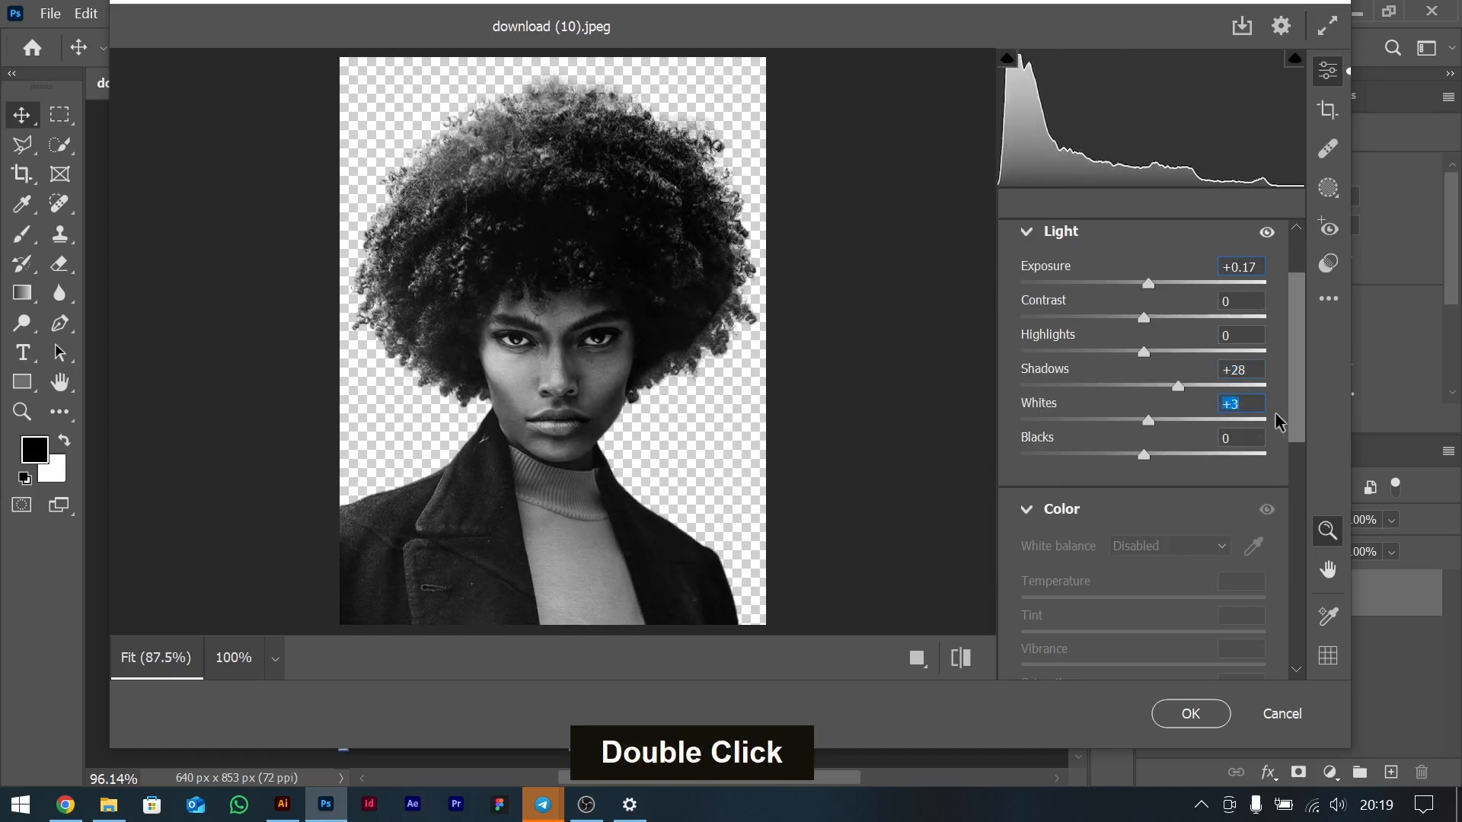
# Set Clarity to +21 and Dehaze to +11, and apply the Camera Raw adjustments to the portrait.
pyautogui.scroll(-3, 1094, 511)
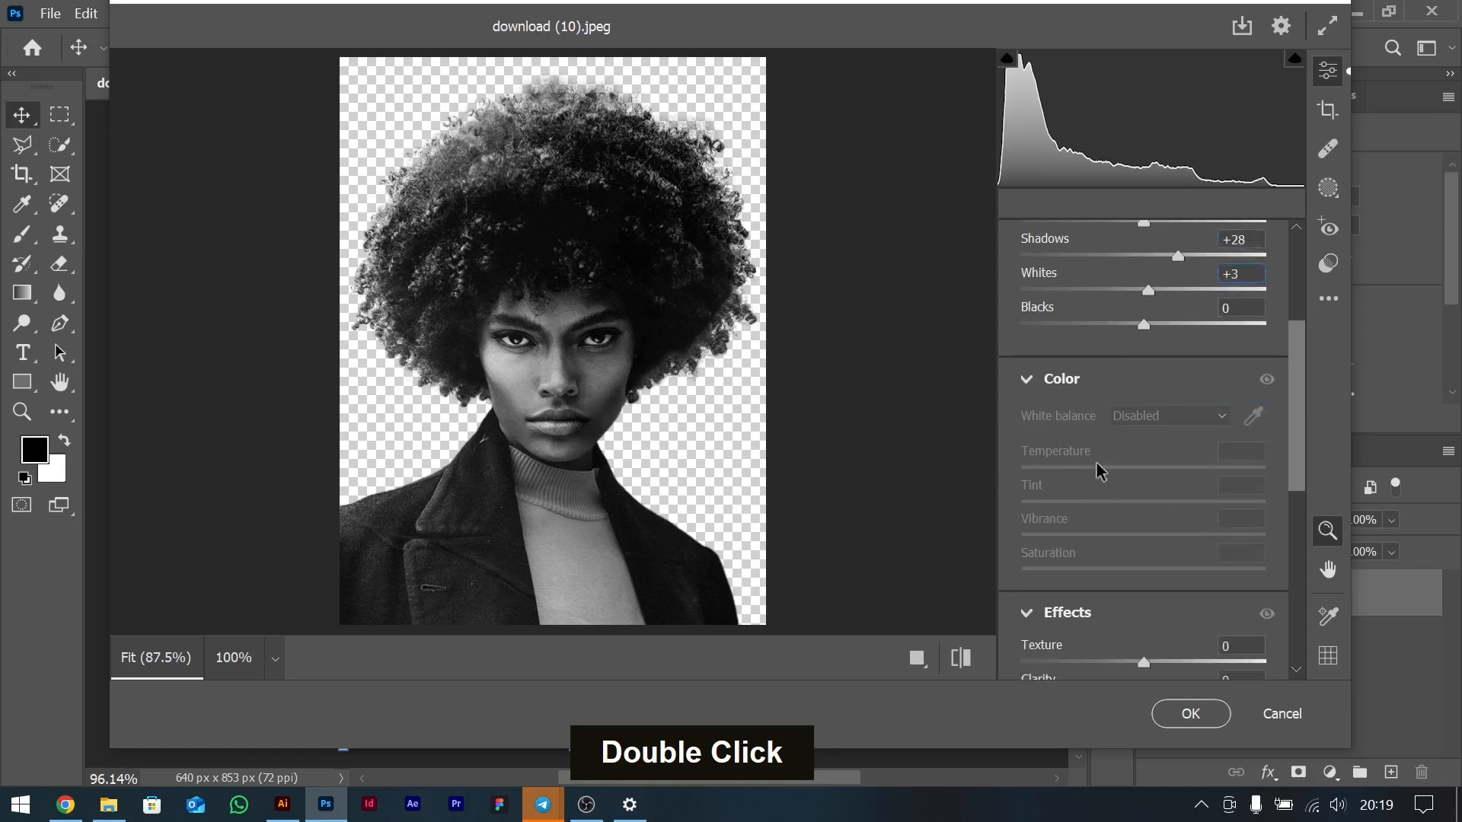
pyautogui.moveTo(1302, 419); pyautogui.dragTo(1307, 487)
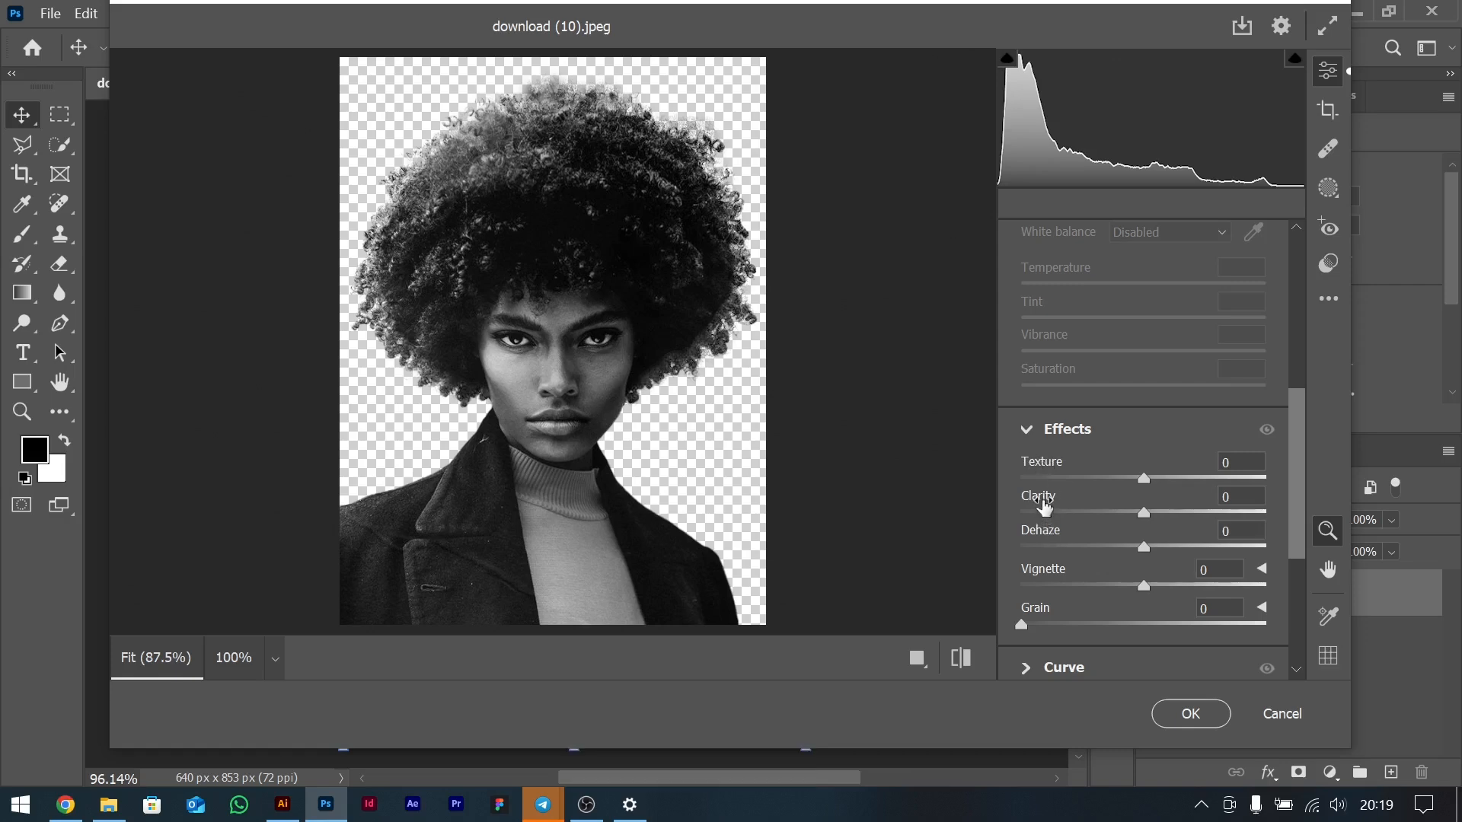
pyautogui.moveTo(1060, 500); pyautogui.dragTo(1086, 498)
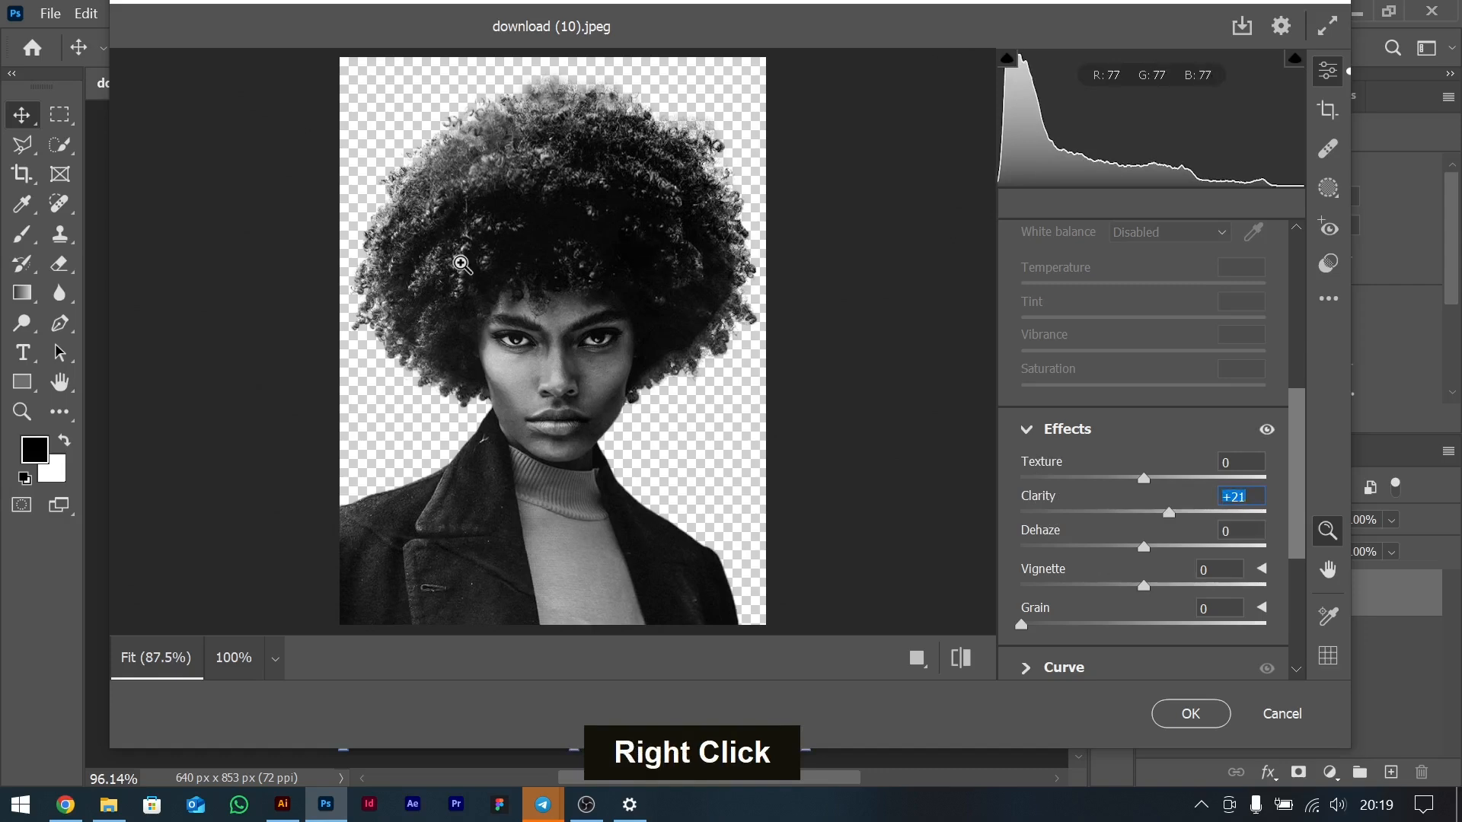
pyautogui.moveTo(1037, 537); pyautogui.dragTo(1050, 520)
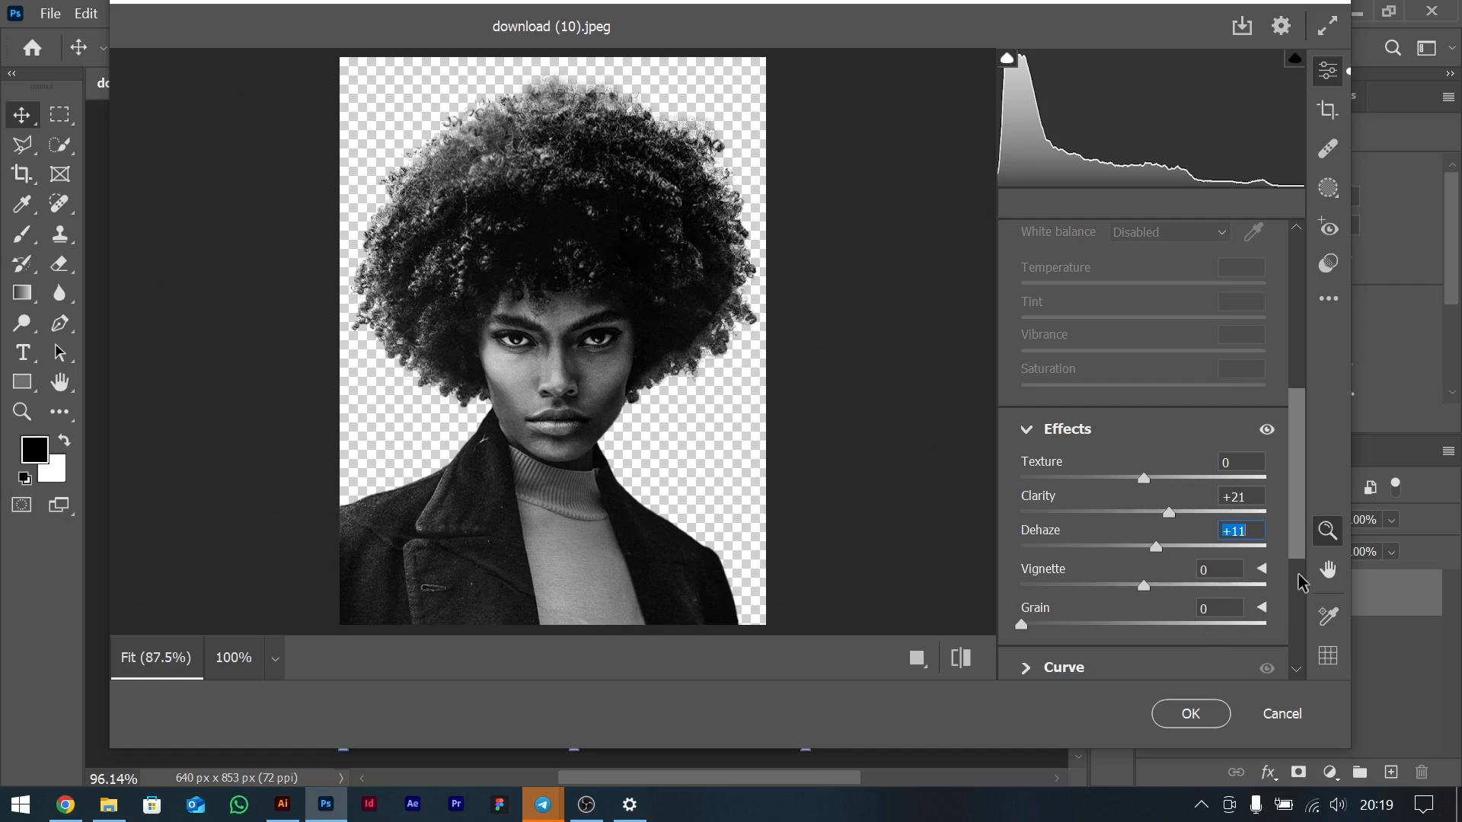
pyautogui.scroll(6, 1303, 545)
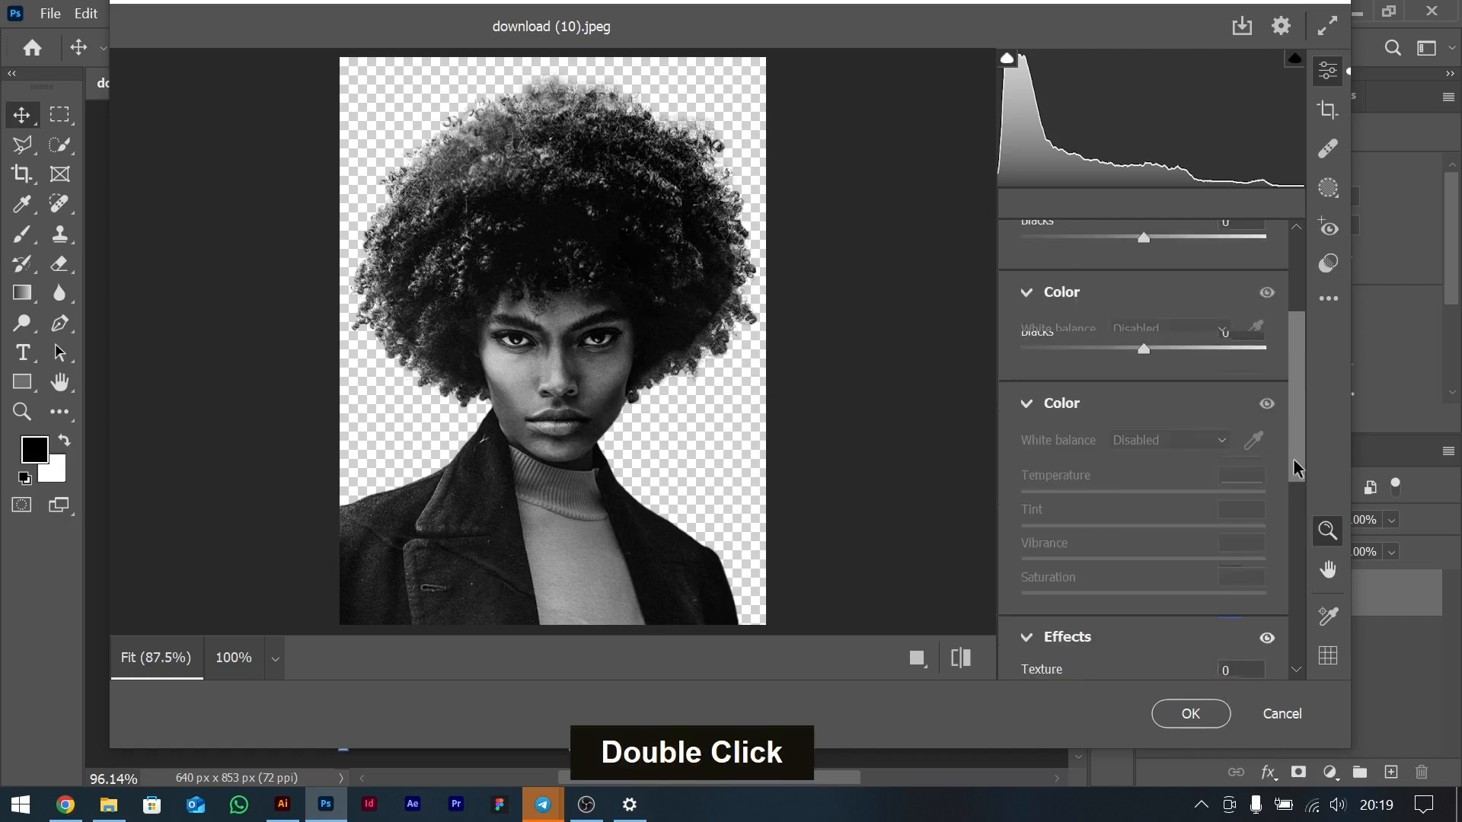
pyautogui.click(1191, 713)
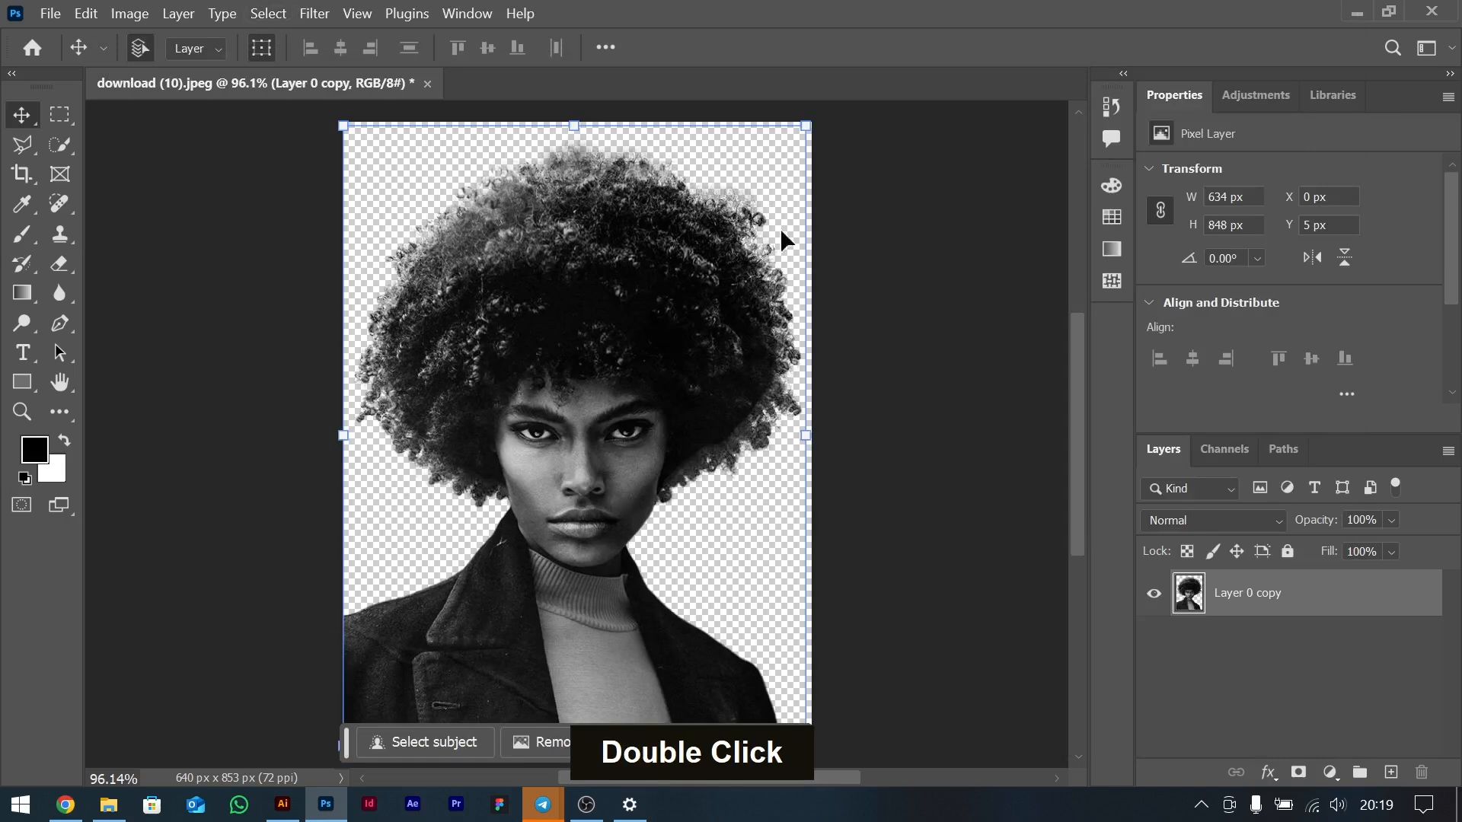
# Open the portrait's image size settings and set the resolution to 118 pixels/inch.
pyautogui.click(131, 14)
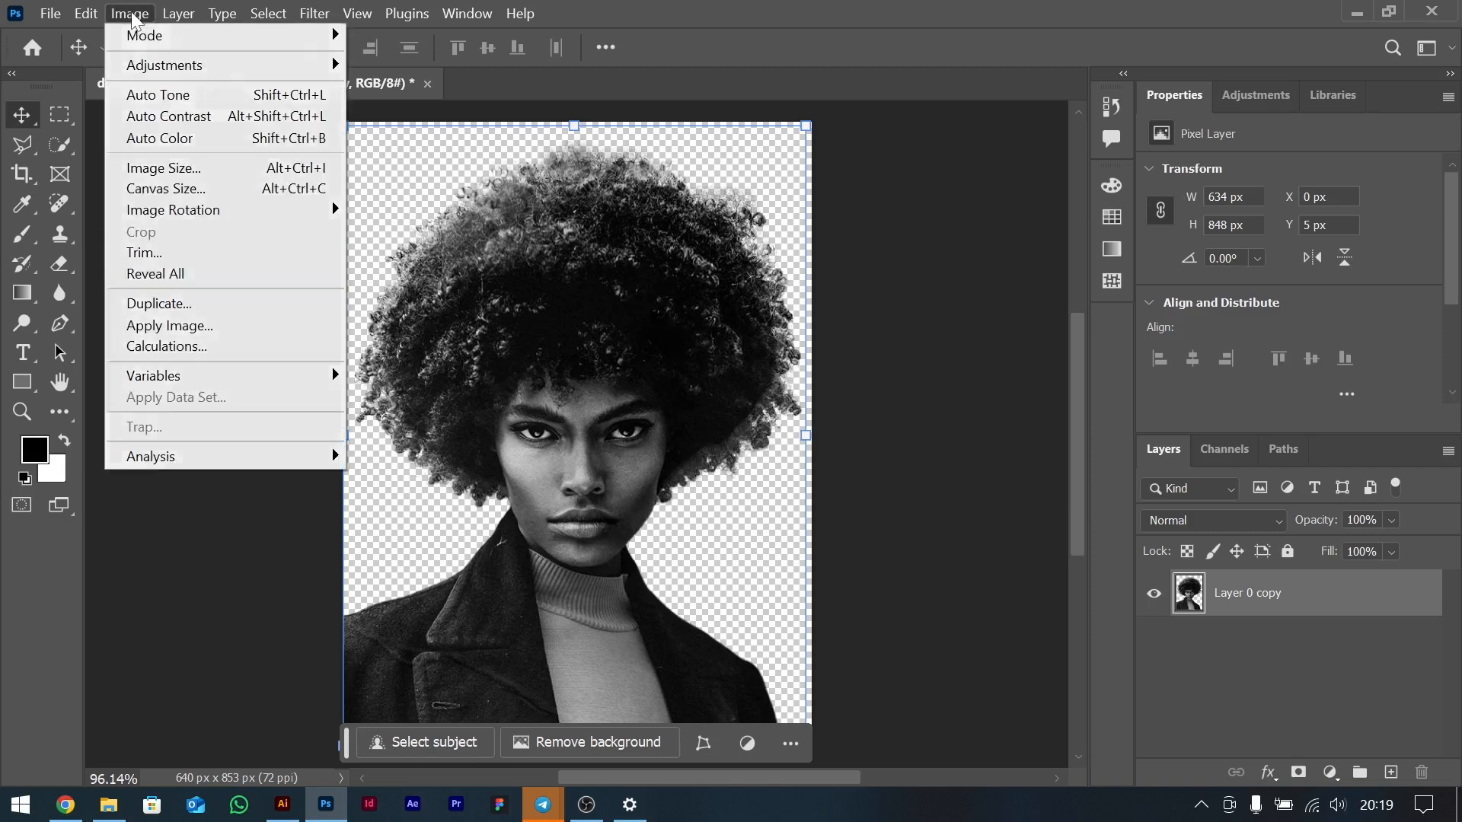
pyautogui.click(169, 167)
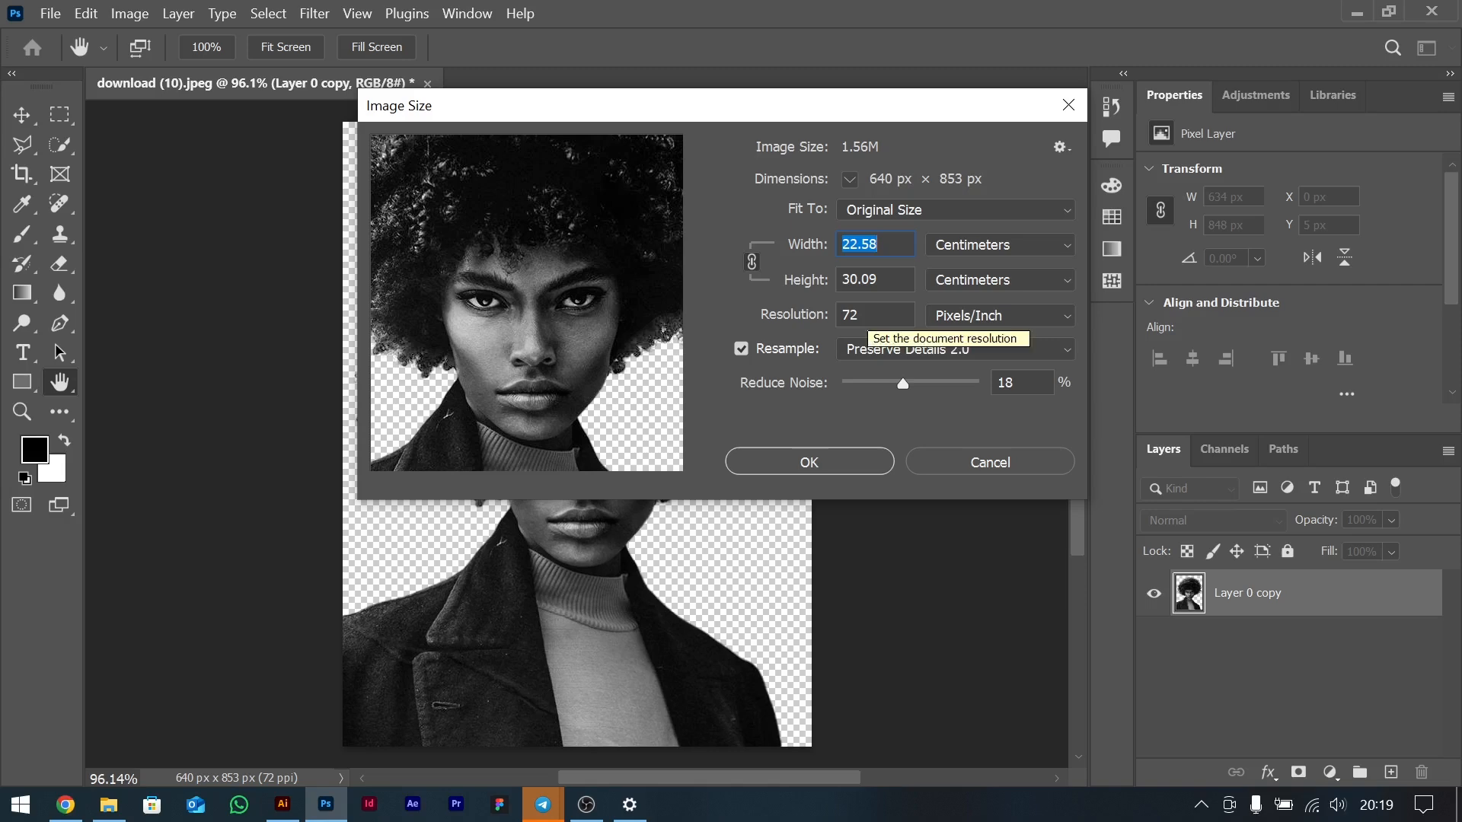
pyautogui.click(872, 315)
pyautogui.write('118')
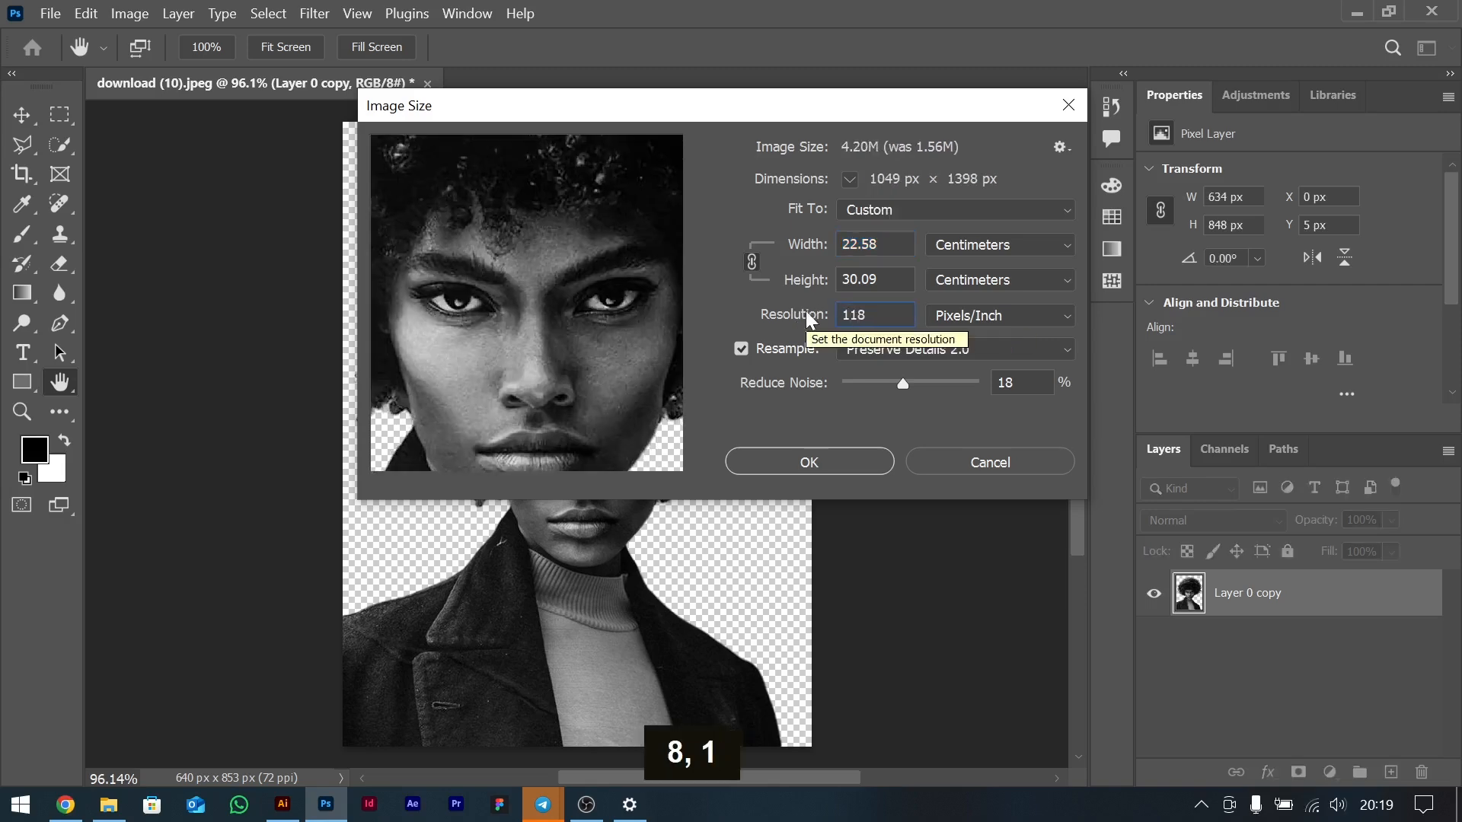
# Try a resolution of 300 pixels/inch for the portrait and set it back to 118.
pyautogui.doubleClick(852, 315)
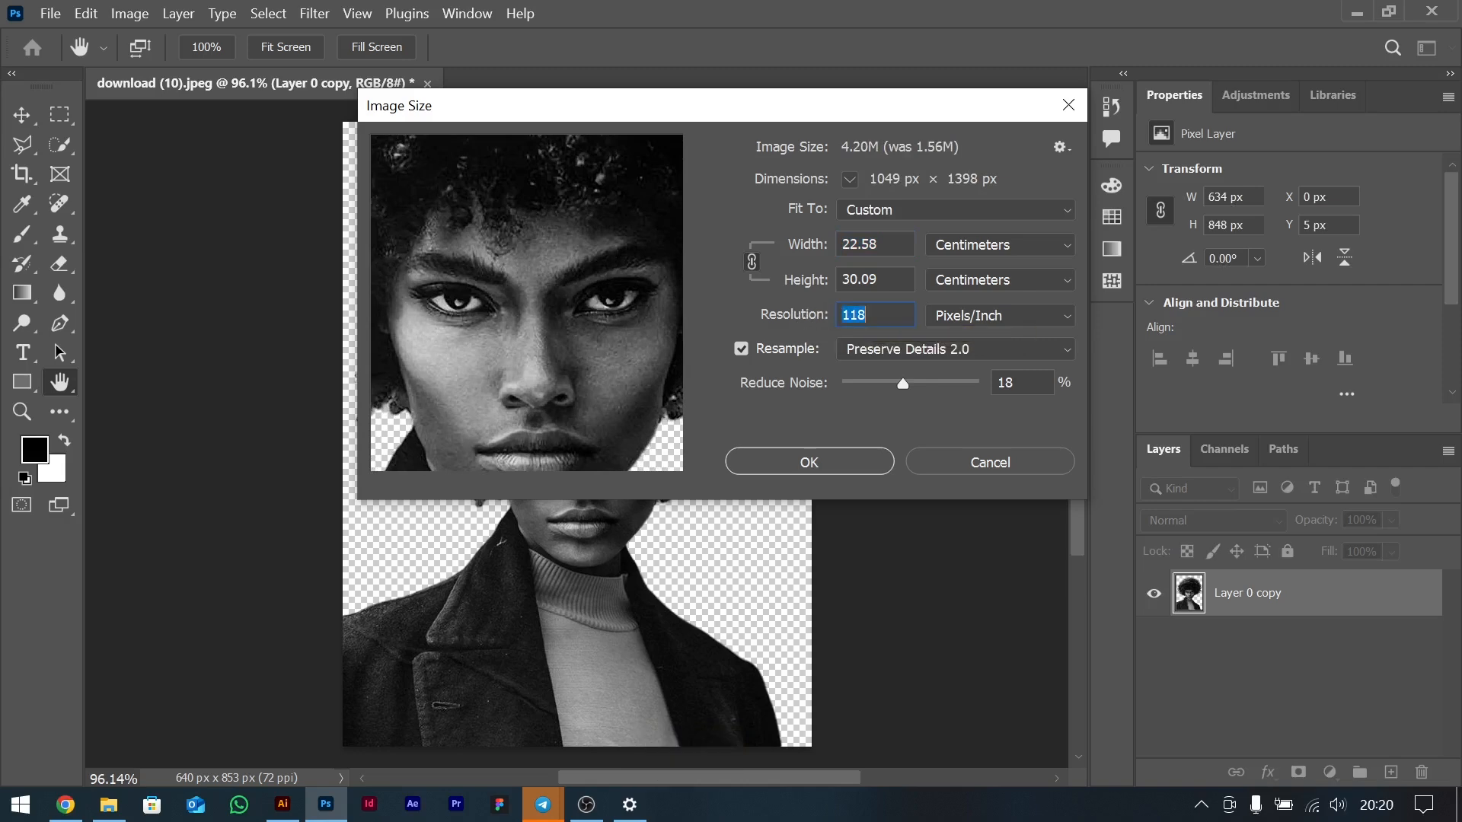
pyautogui.write('300')
pyautogui.press('Tab')
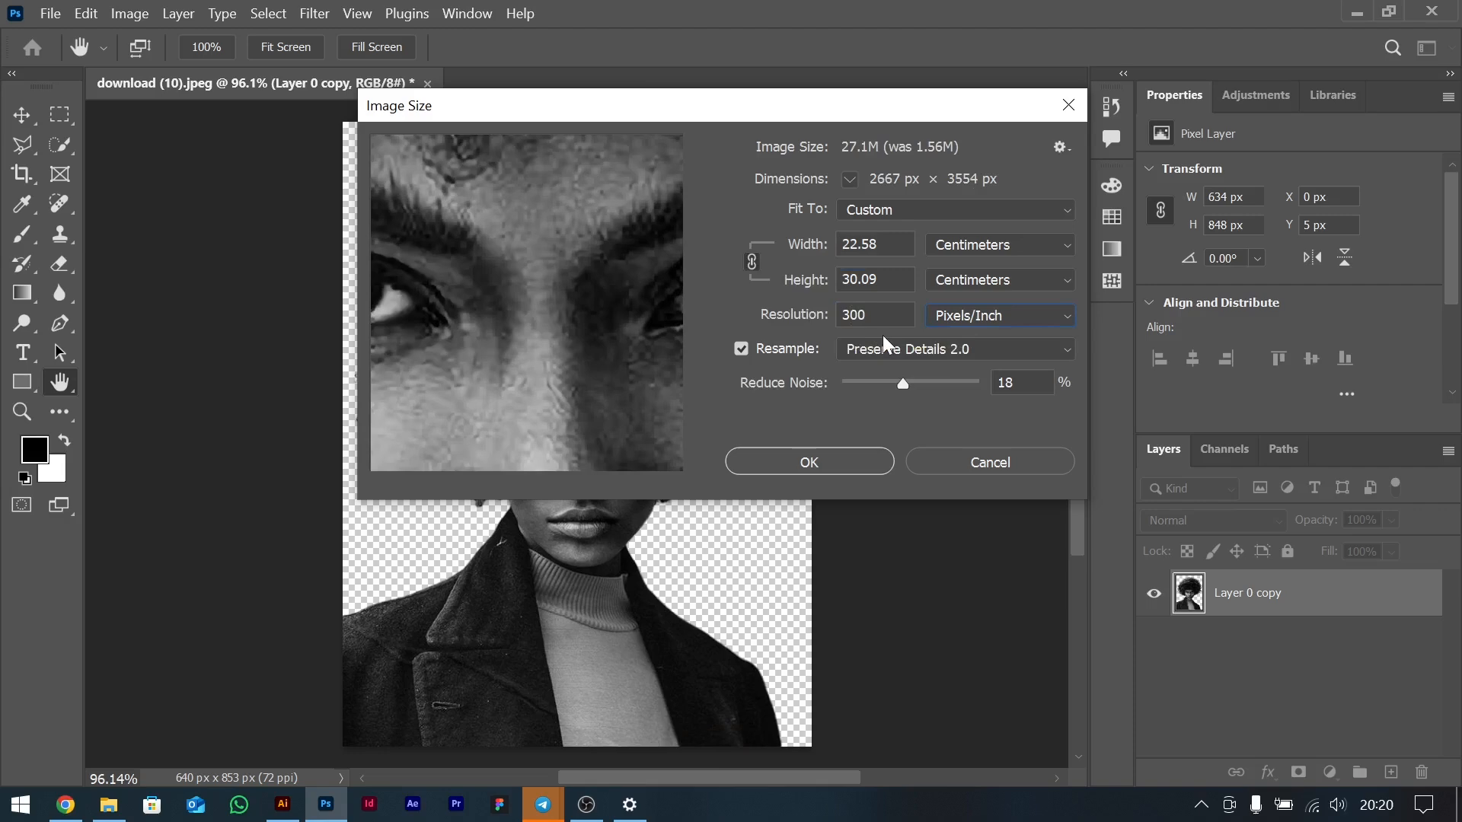
pyautogui.moveTo(868, 315); pyautogui.dragTo(753, 317)
pyautogui.write('118')
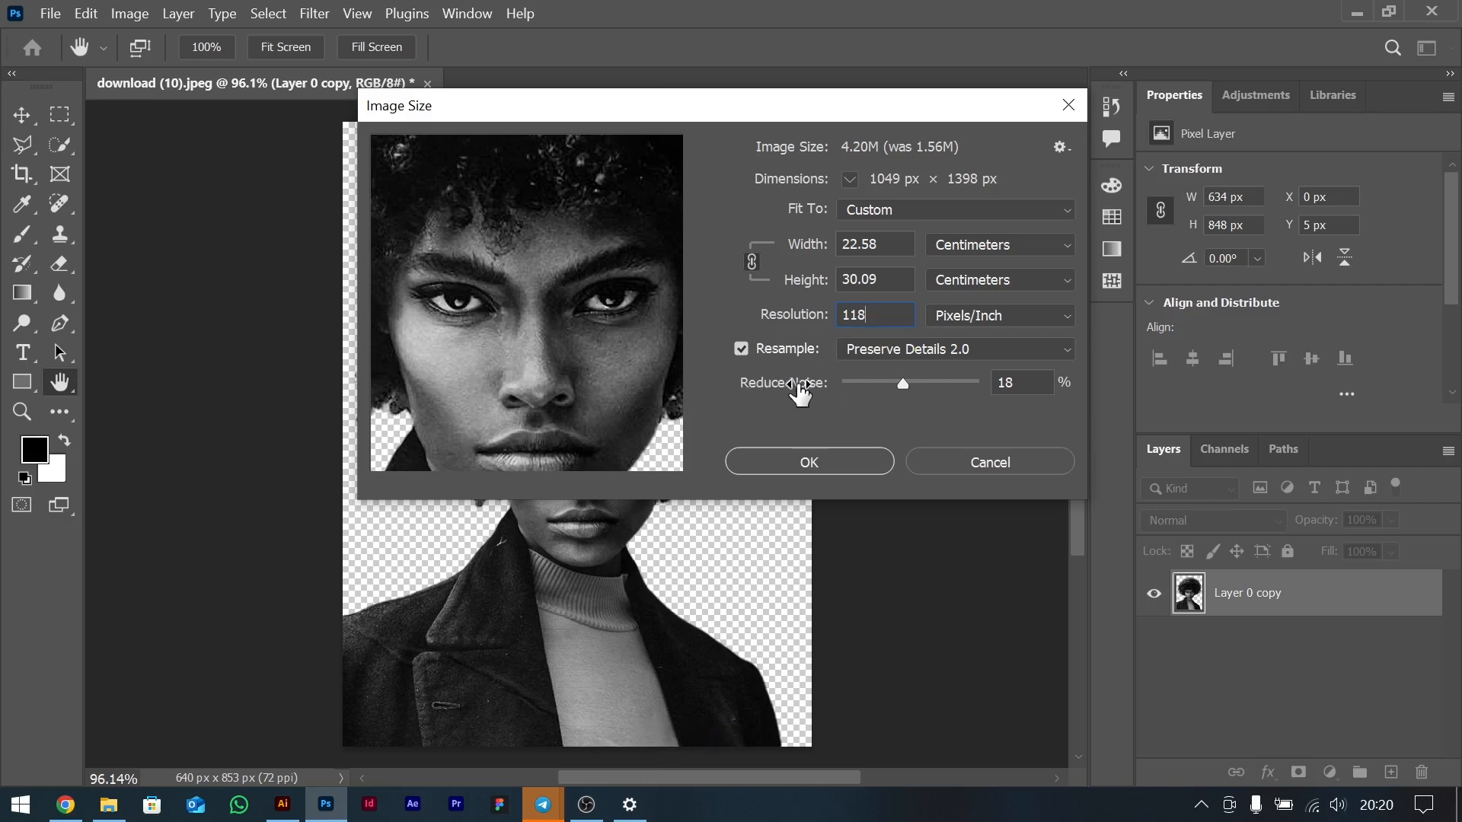
# Resize the portrait with Preserve Details 2.0 resampling and deselect its layer.
pyautogui.click(985, 347)
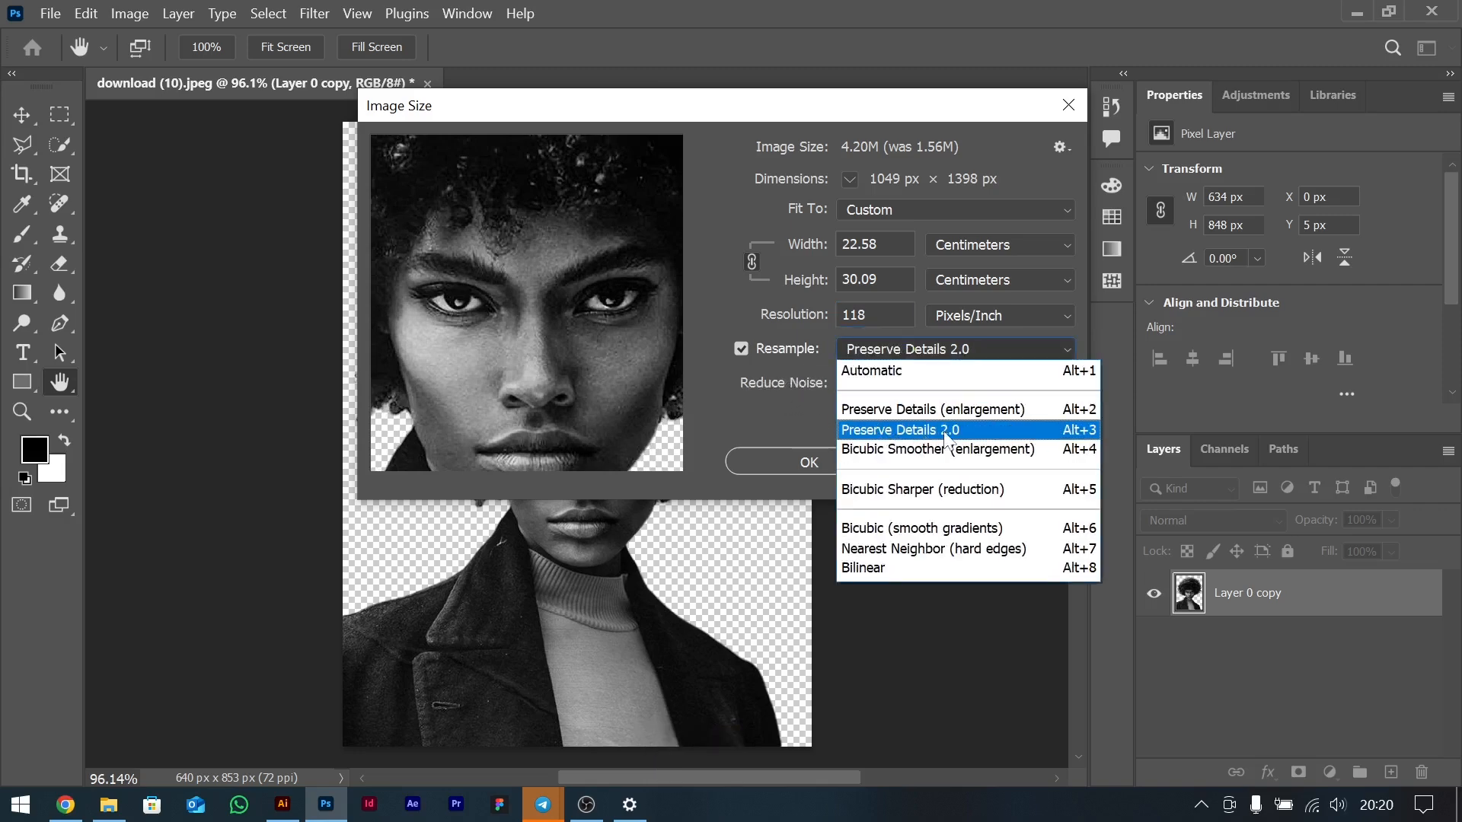
pyautogui.click(903, 323)
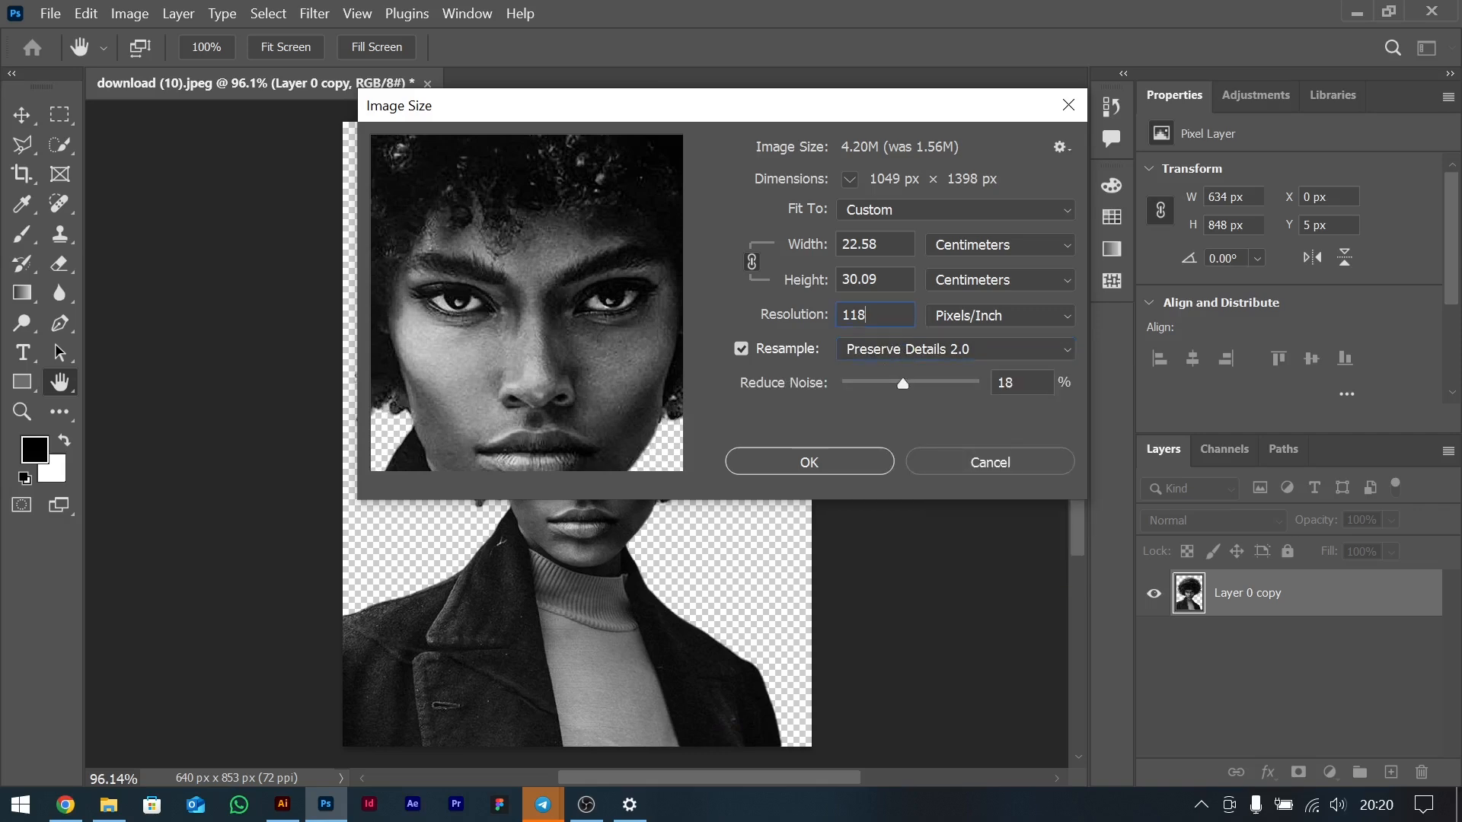
pyautogui.click(961, 353)
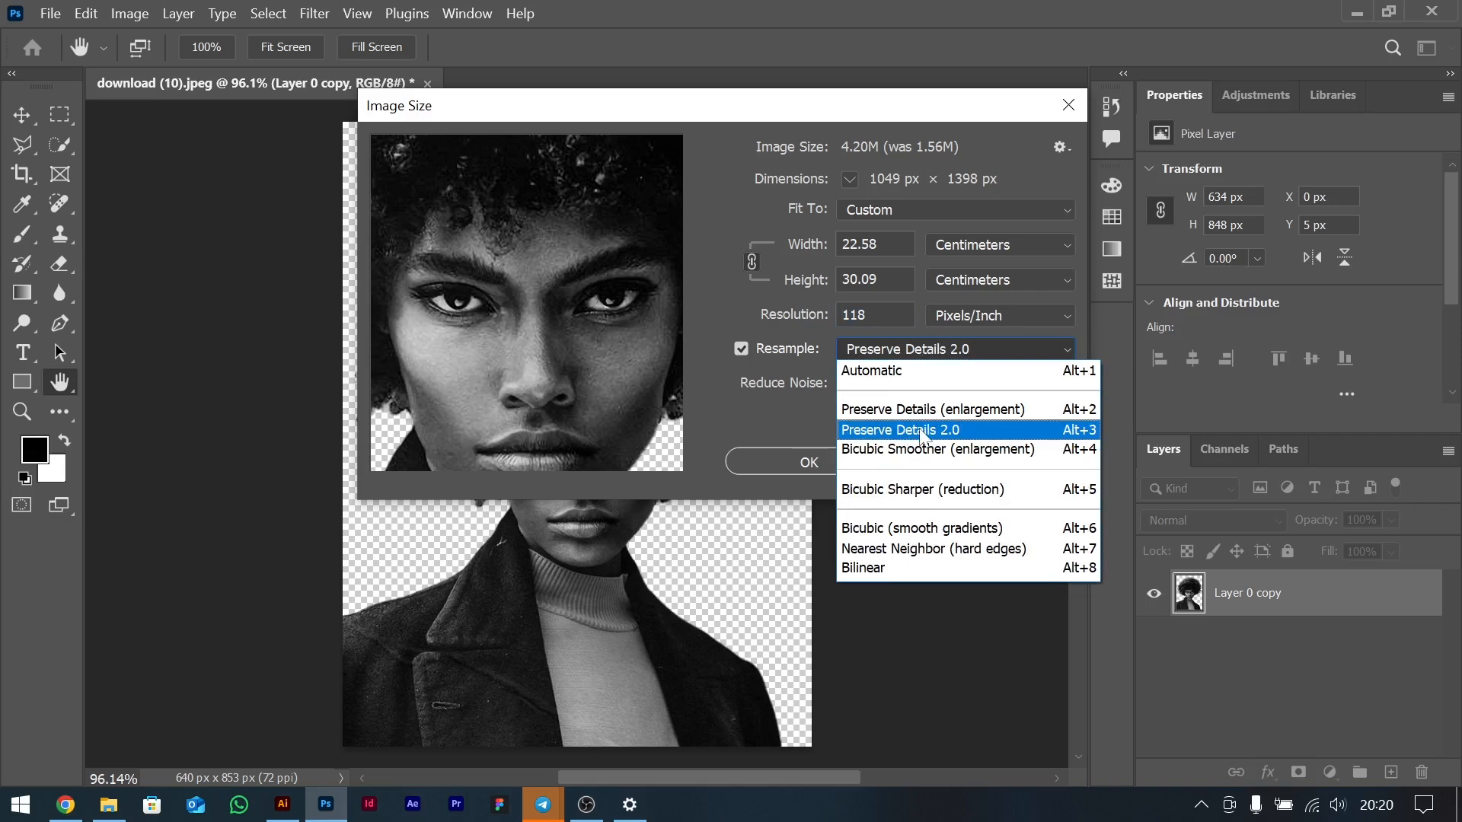
pyautogui.click(715, 434)
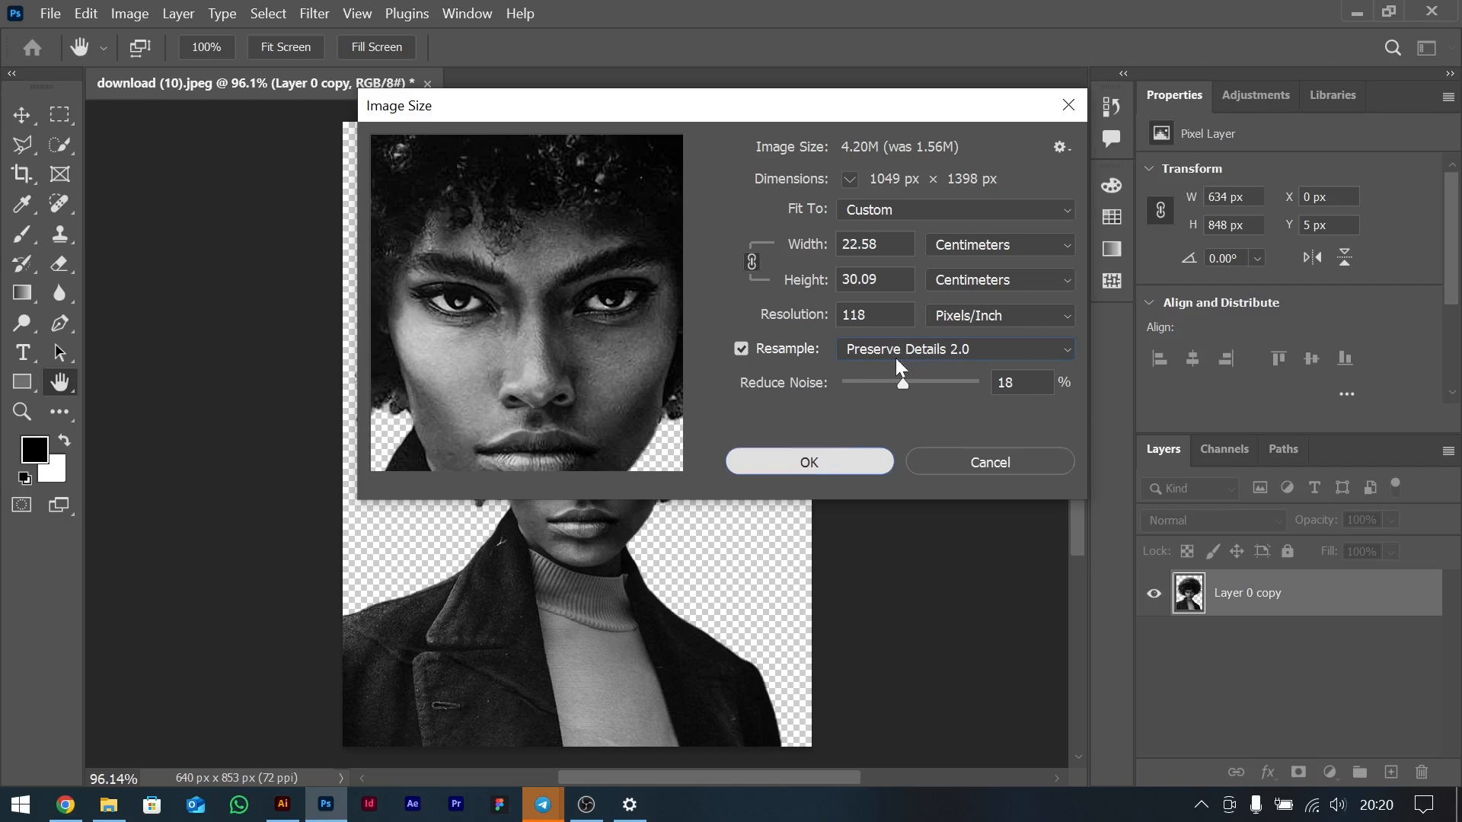
pyautogui.click(809, 462)
pyautogui.press('v')
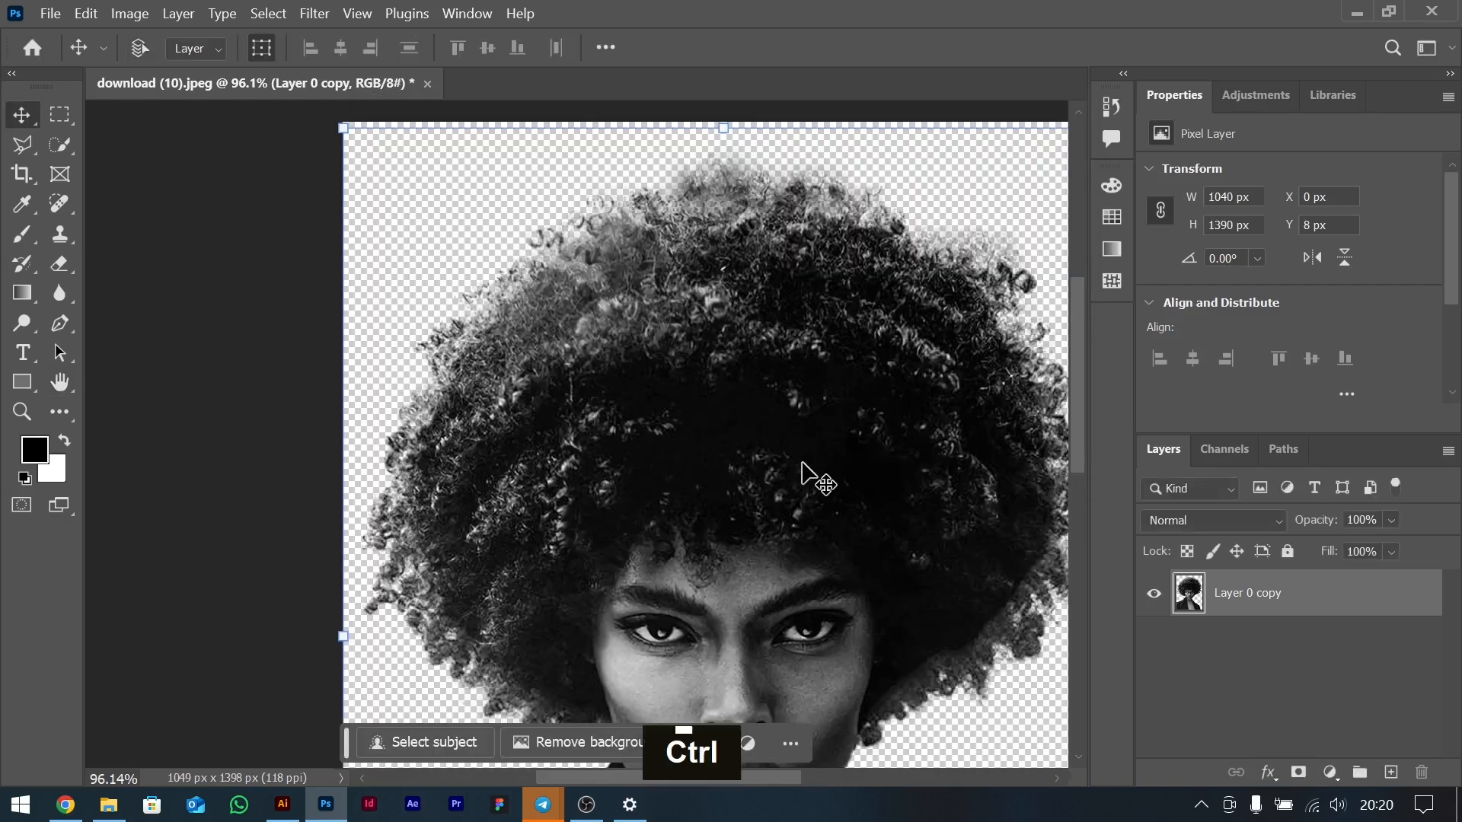
pyautogui.hotkey('ctrl', '0')
pyautogui.click(923, 472)
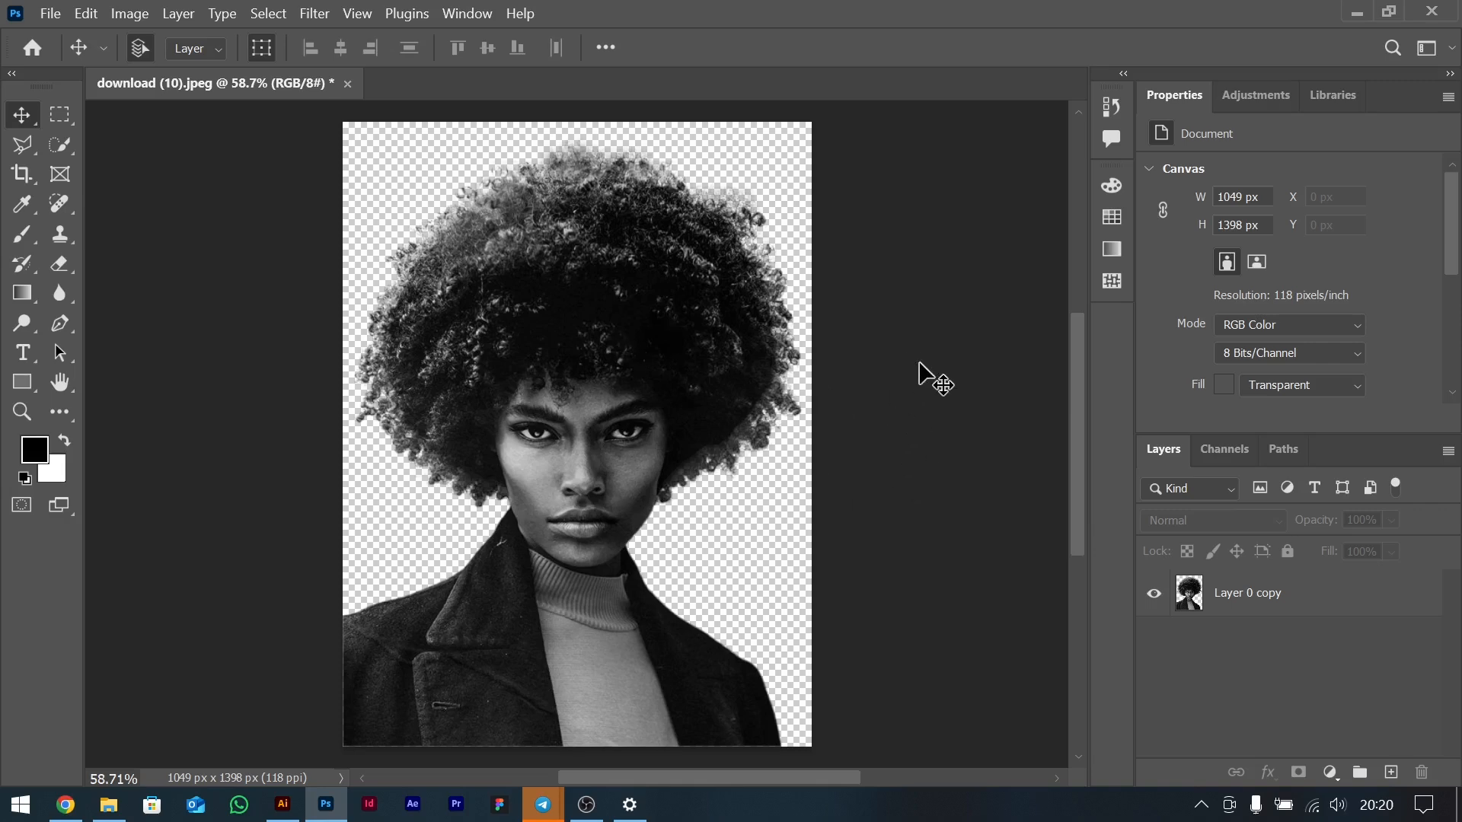
# Select the portrait layer and open it in the Filter Gallery.
pyautogui.click(268, 13)
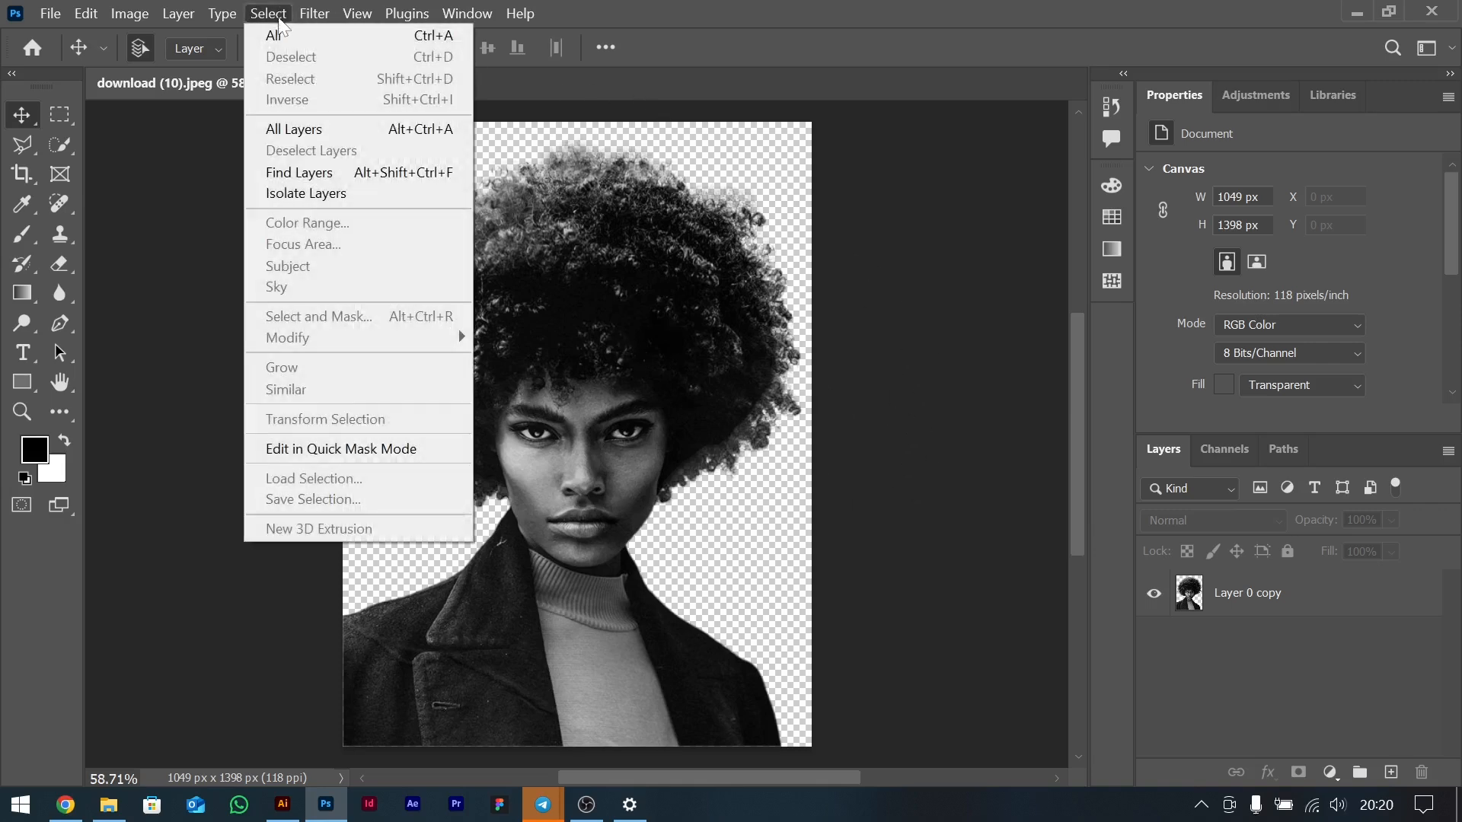
pyautogui.moveTo(315, 14)
pyautogui.click(614, 350)
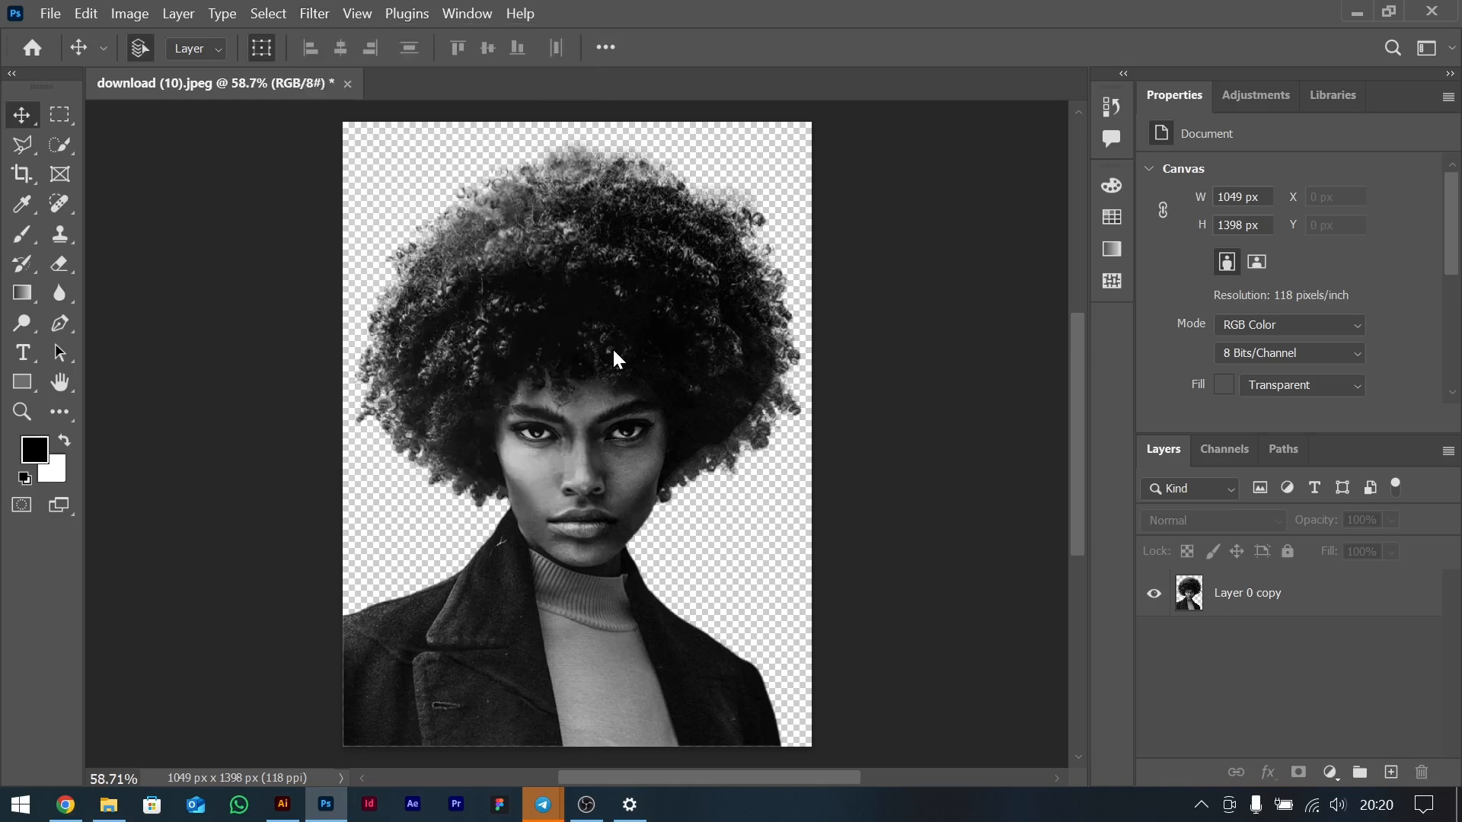
pyautogui.doubleClick(660, 347)
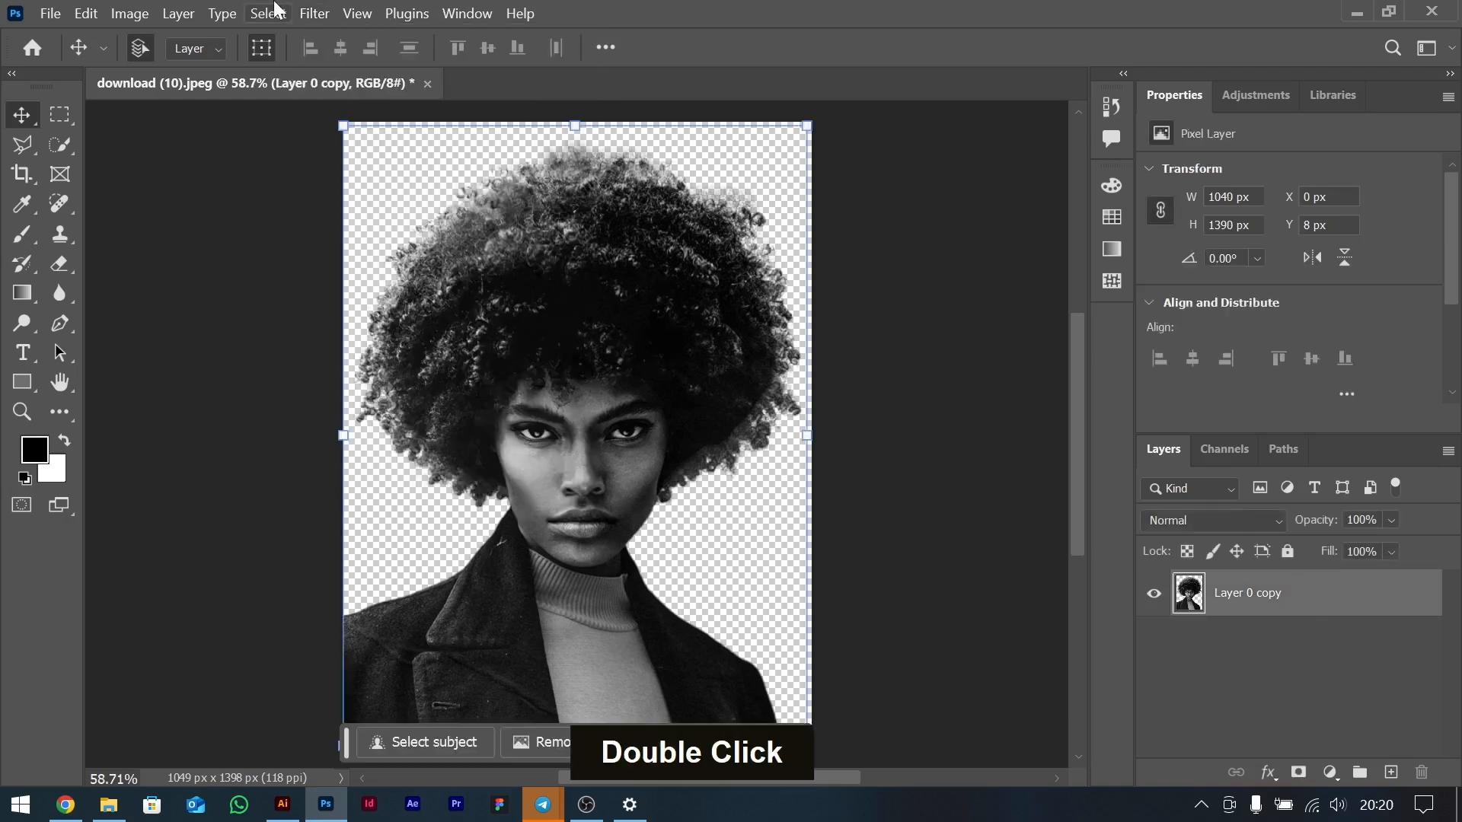
pyautogui.click(314, 14)
pyautogui.click(415, 126)
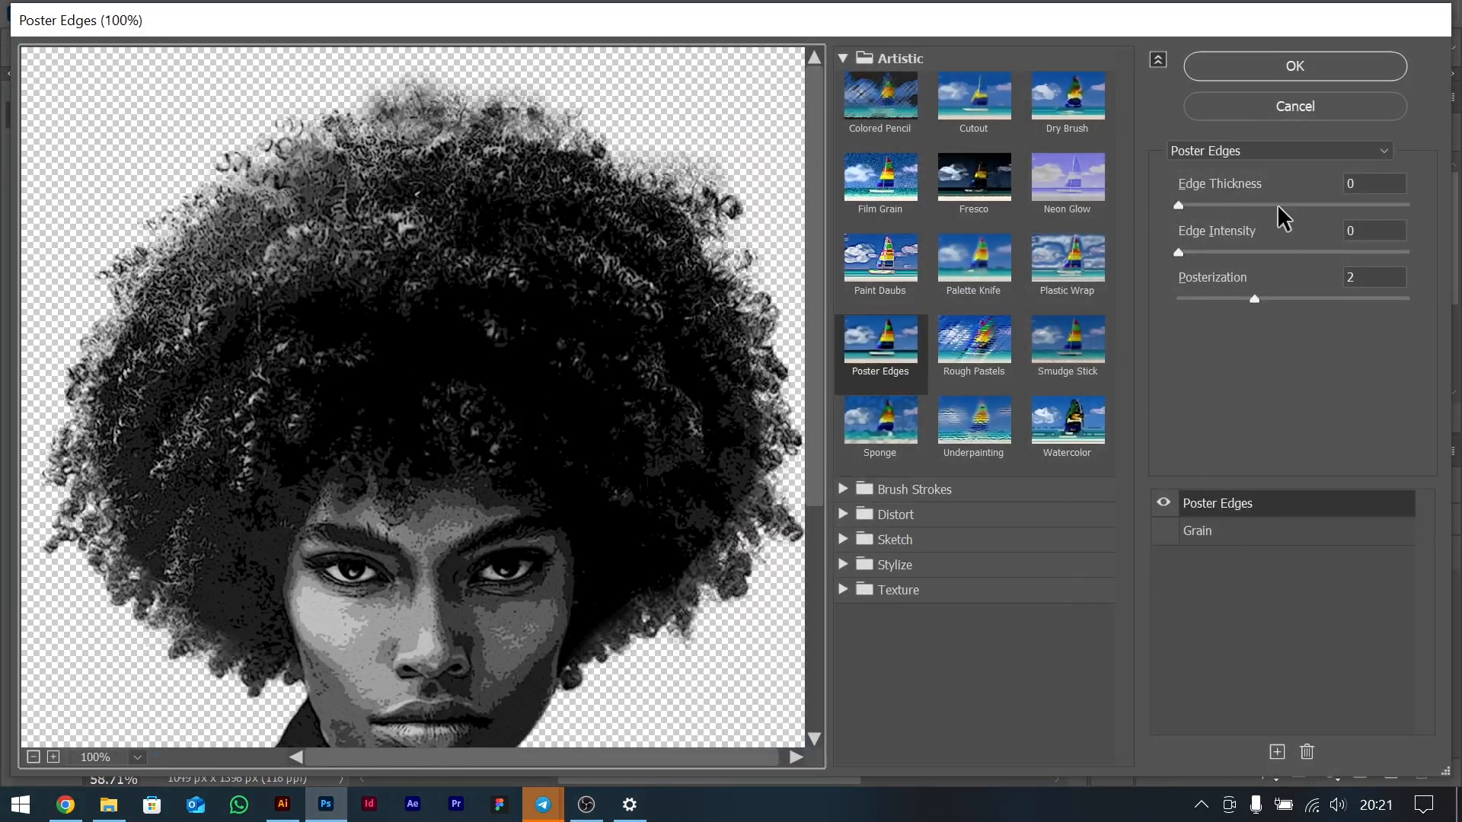
# Compare Posterization levels 3 and 4 for the Poster Edges effect and settle on 3.
pyautogui.moveTo(1207, 287); pyautogui.dragTo(1217, 284)
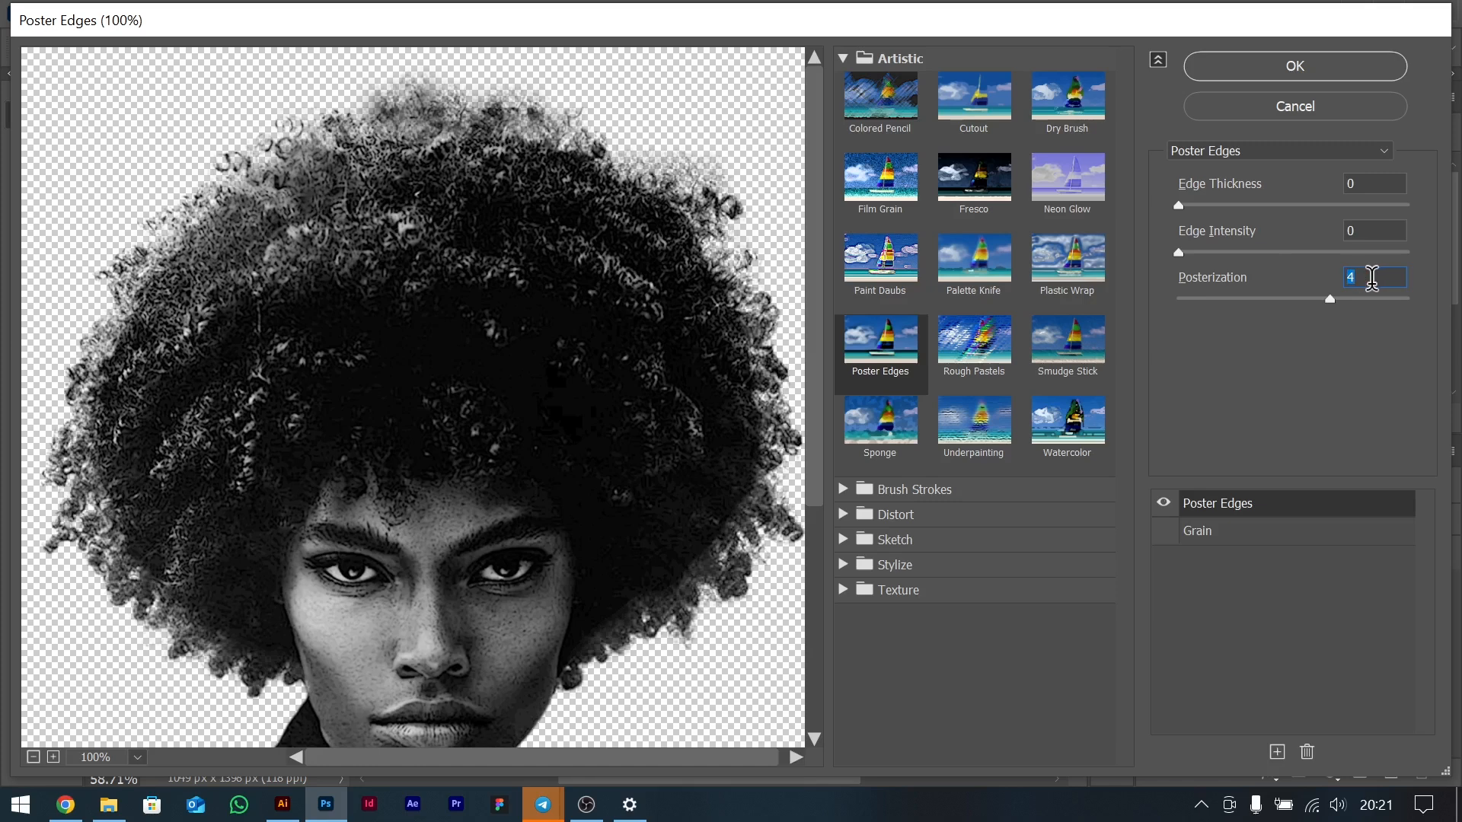
pyautogui.press('Up')
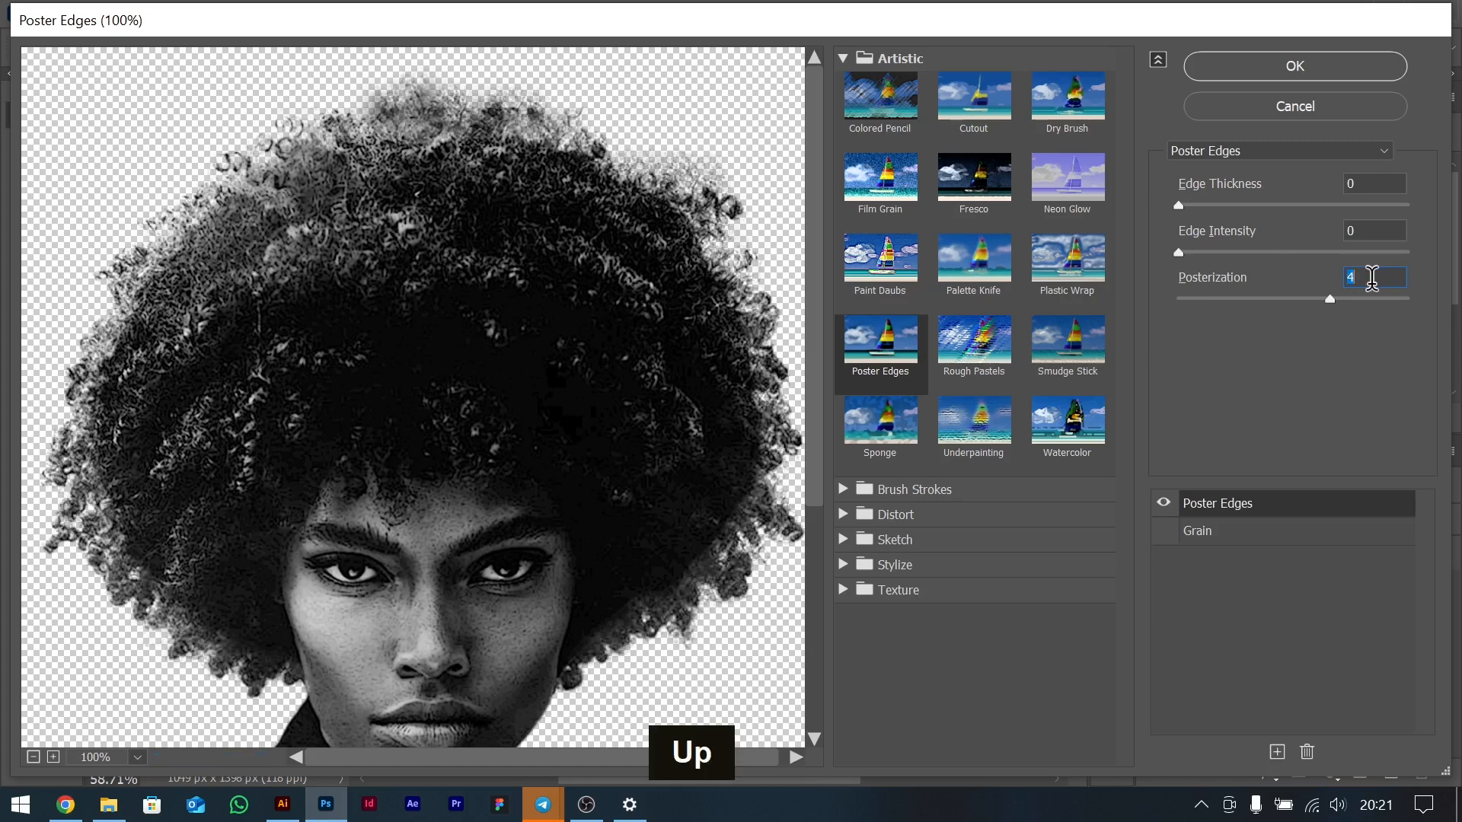
pyautogui.press('Down')
pyautogui.press('Up')
pyautogui.press('Down')
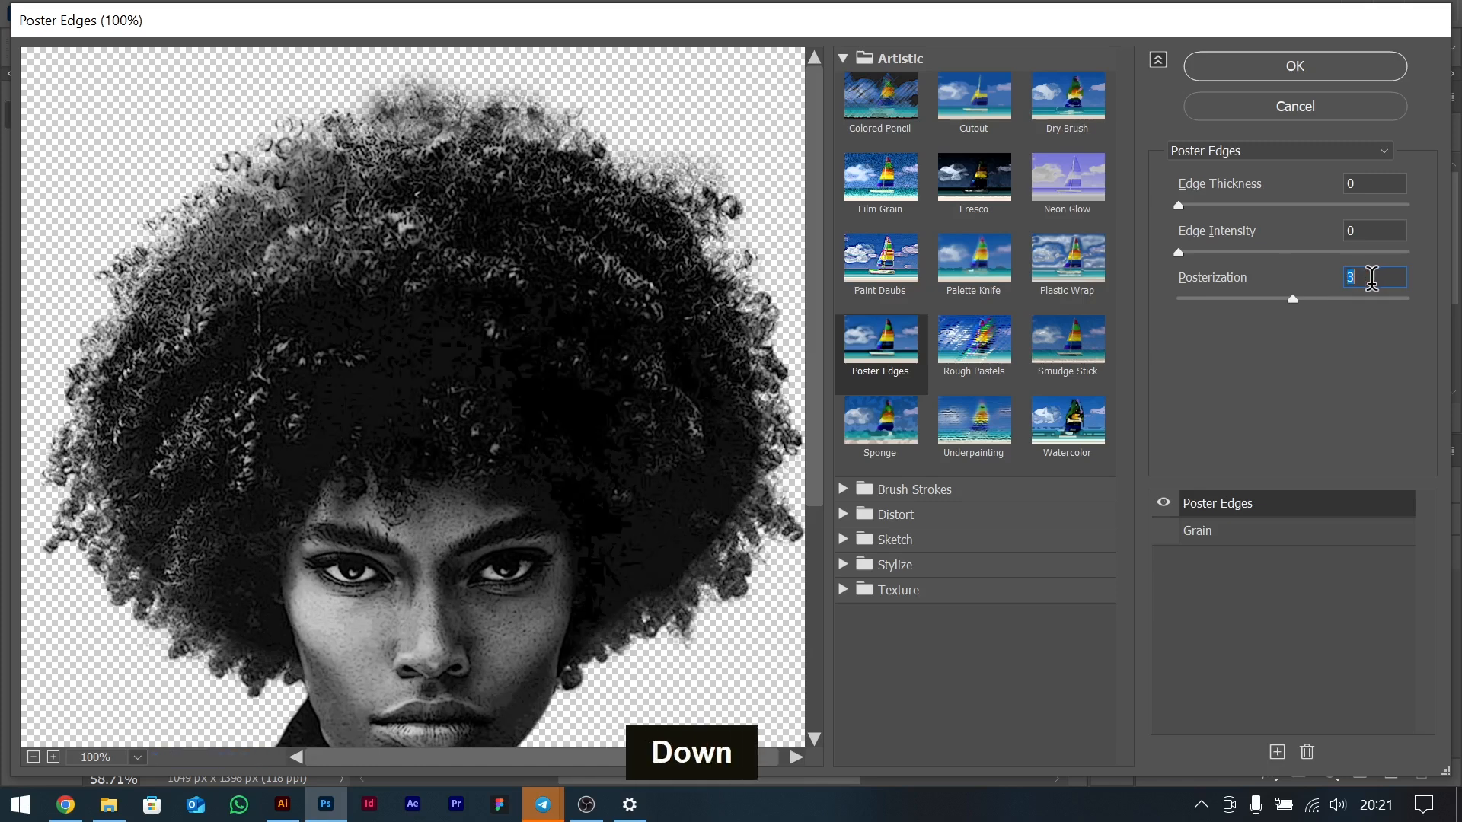
pyautogui.press('Up')
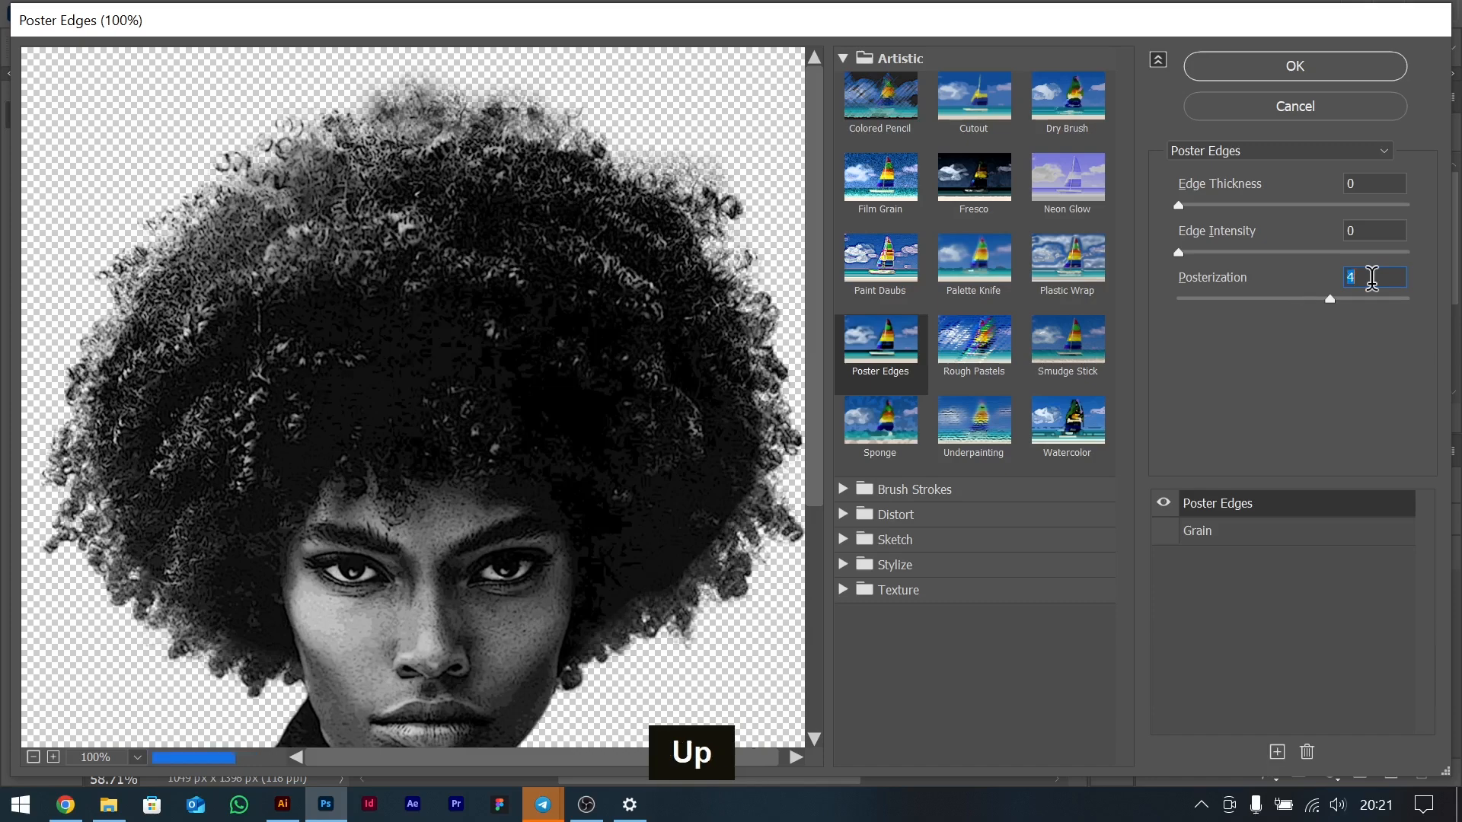
pyautogui.press('Down')
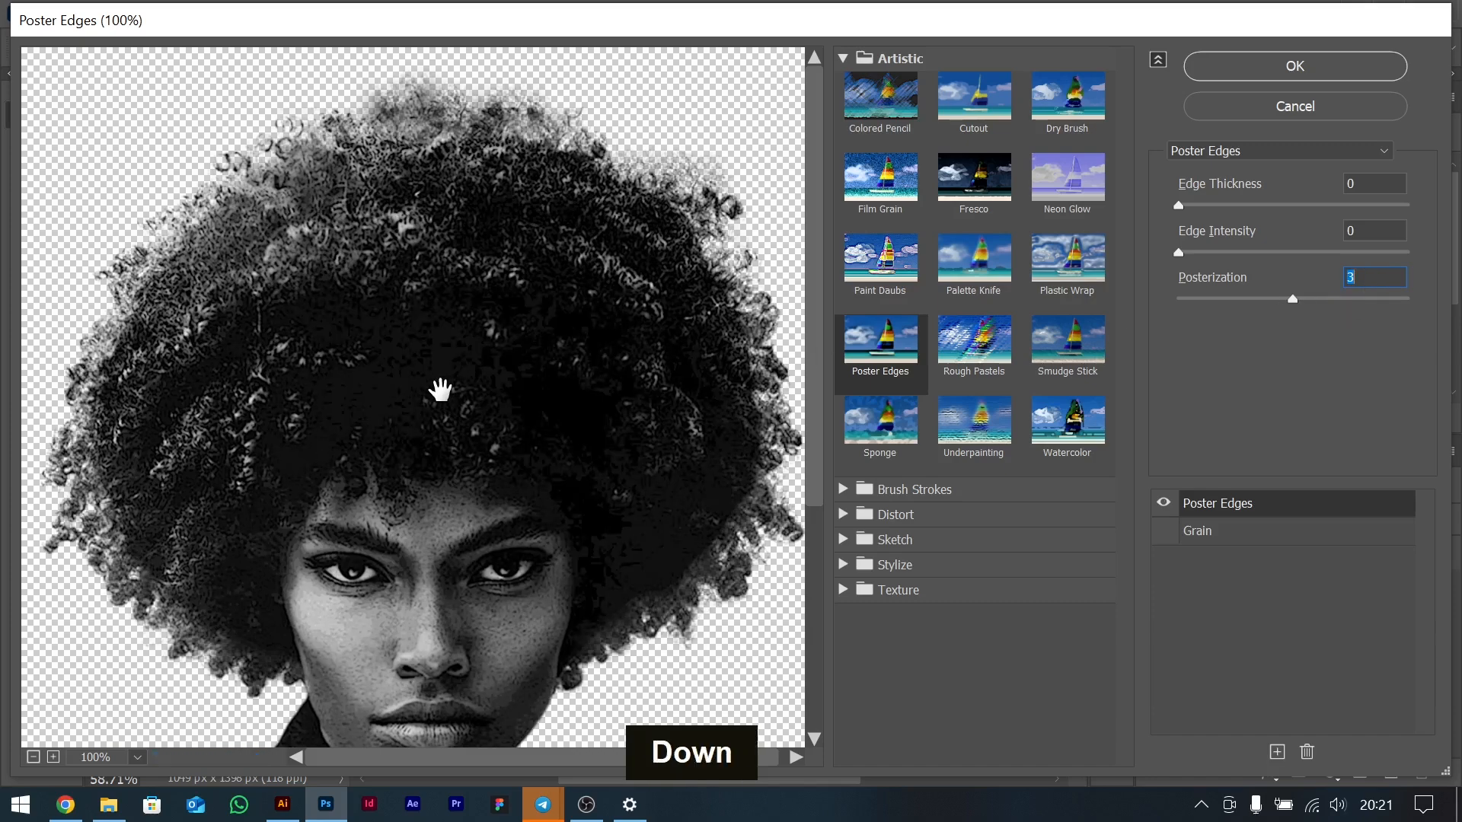
# Enable the Grain effect below Poster Edges, set its Contrast to 51, apply both filters to the portrait, and deselect the layer.
pyautogui.scroll(-5, 443, 396)
pyautogui.scroll(2, 456, 397)
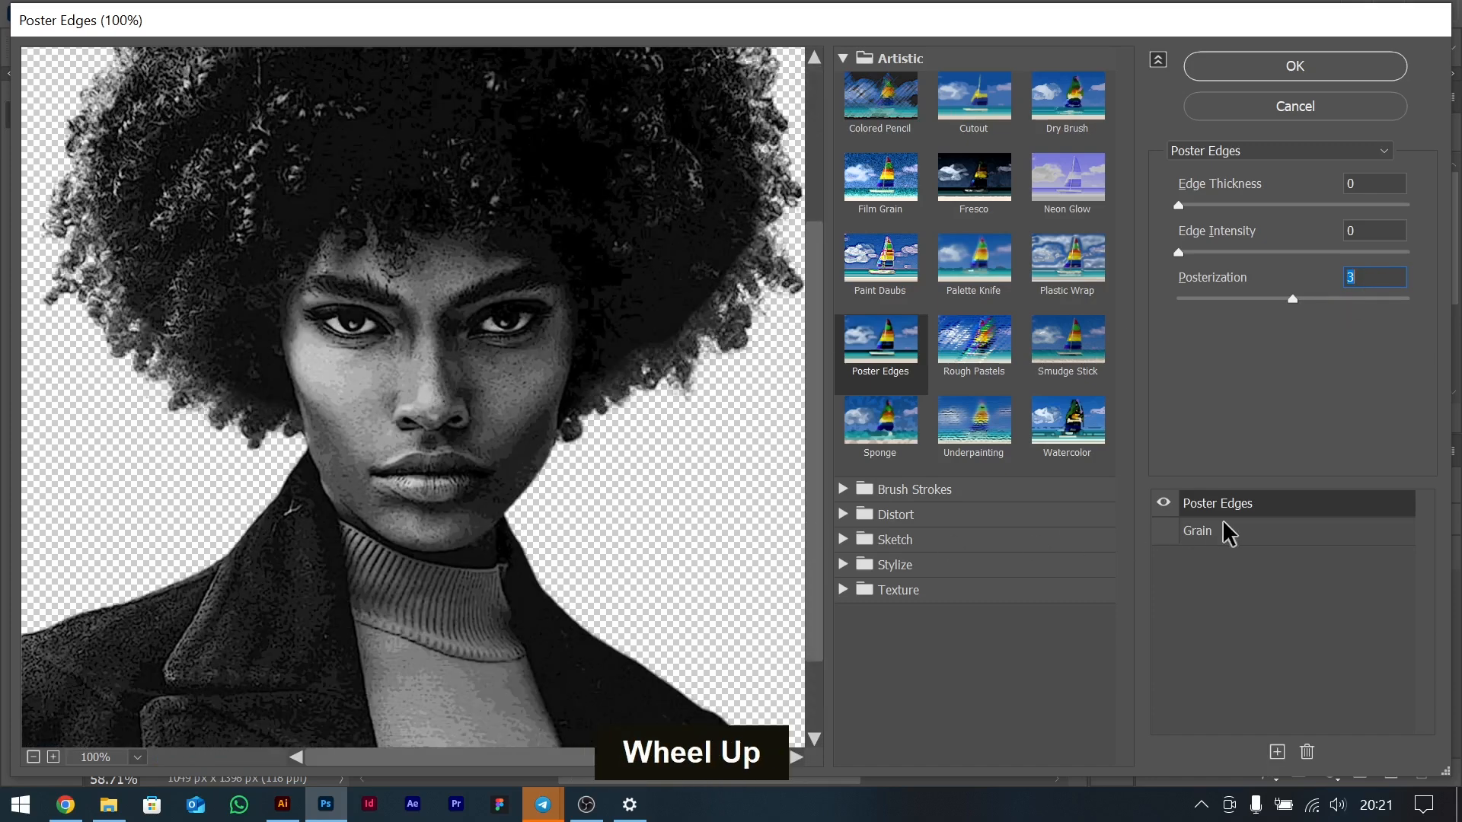
pyautogui.click(1164, 532)
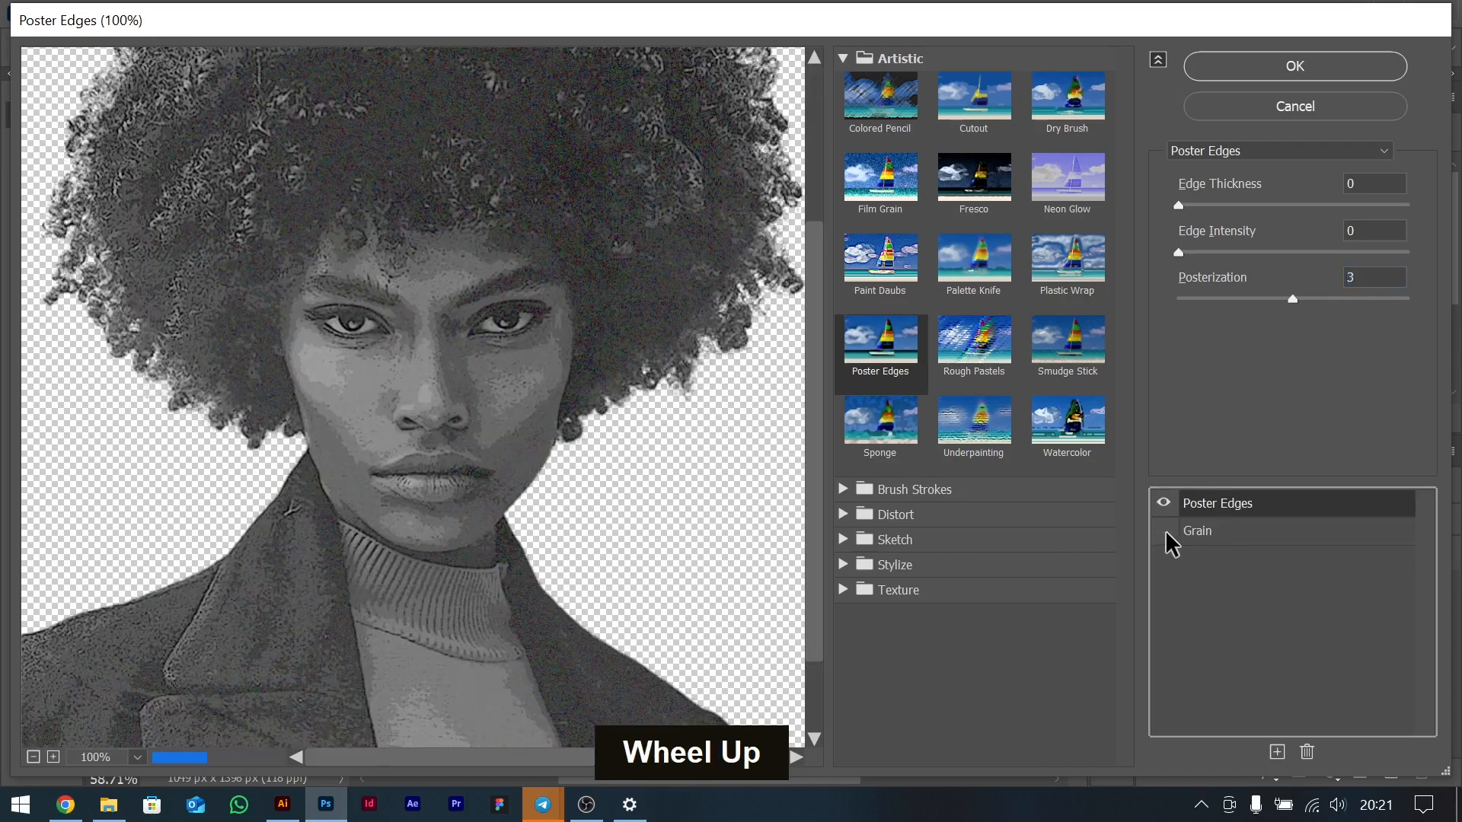
pyautogui.click(1164, 531)
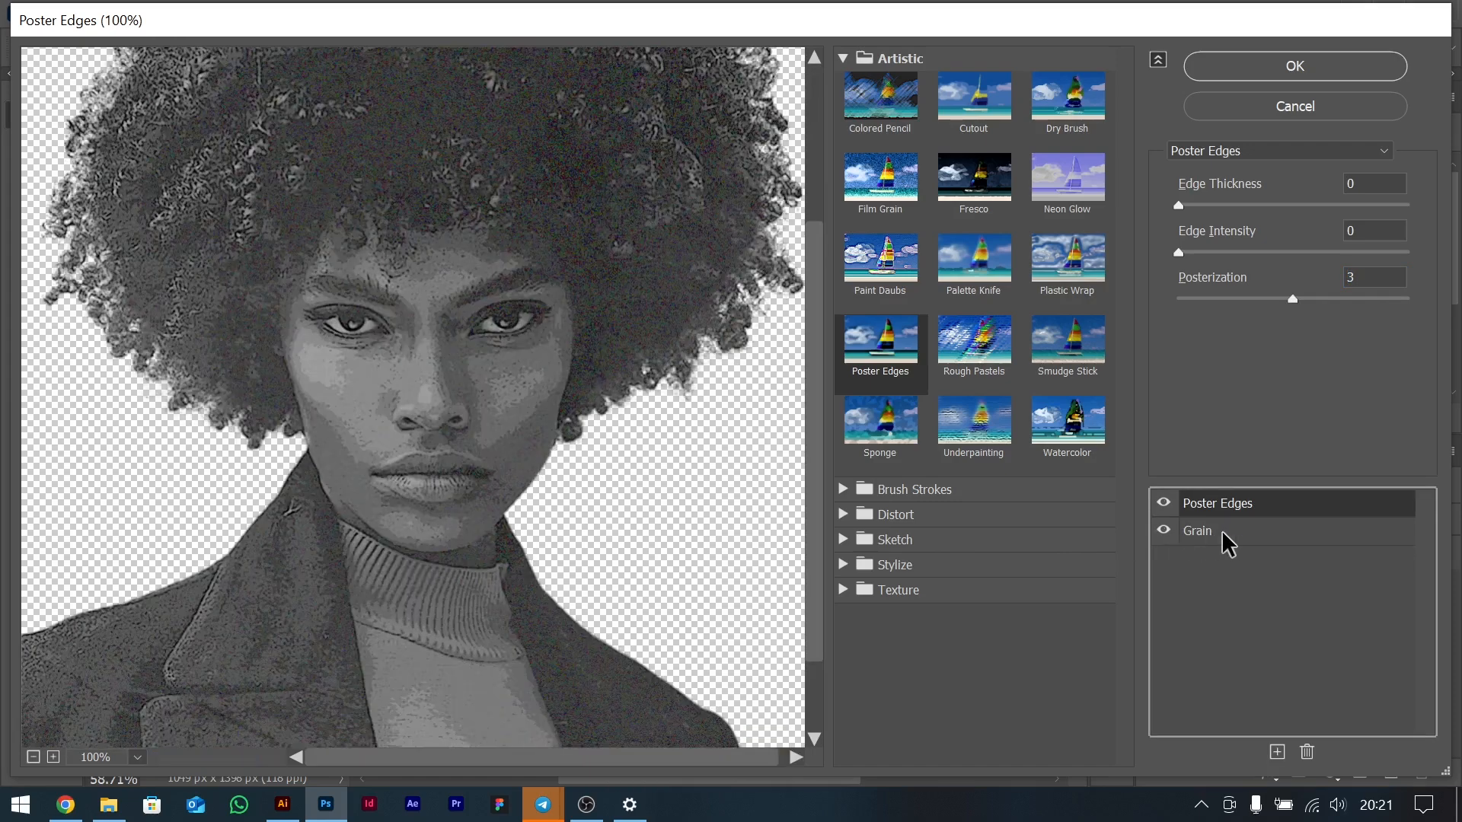
pyautogui.click(1211, 533)
pyautogui.moveTo(1218, 244)
pyautogui.mouseDown()
pyautogui.moveTo(1193, 244)
pyautogui.moveTo(1246, 240)
pyautogui.mouseUp()
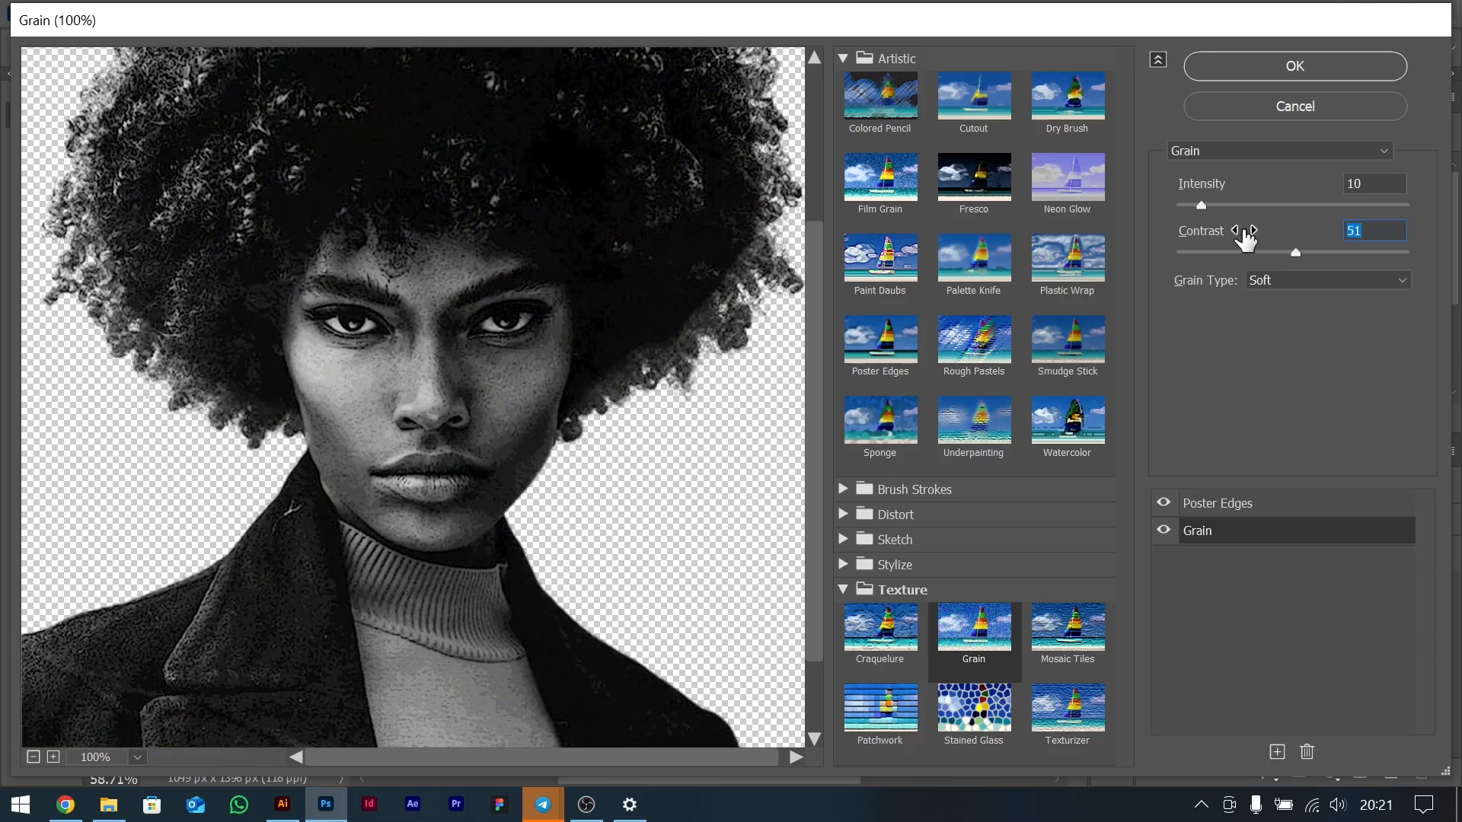
pyautogui.click(1219, 190)
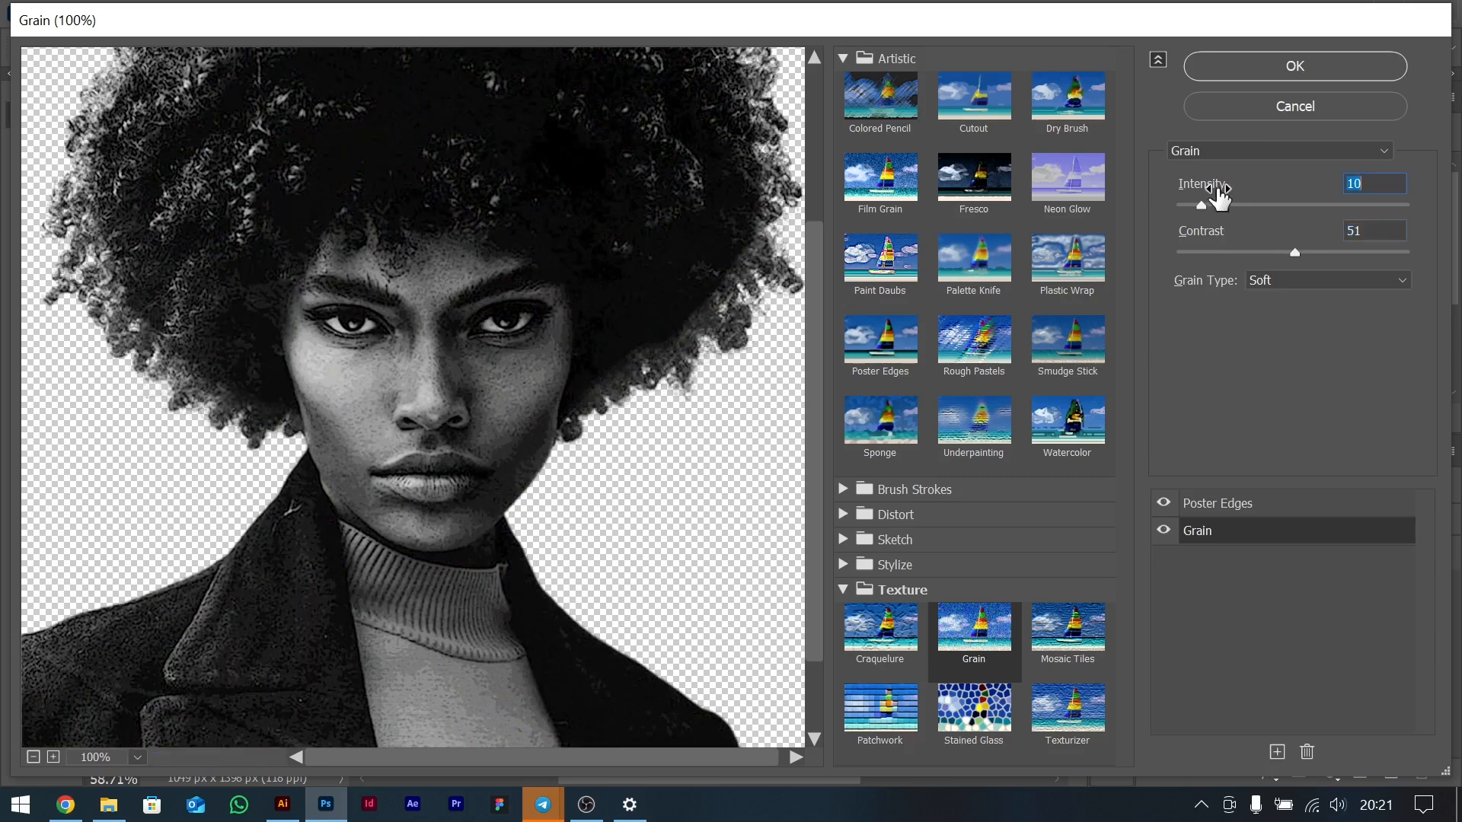
pyautogui.click(1285, 74)
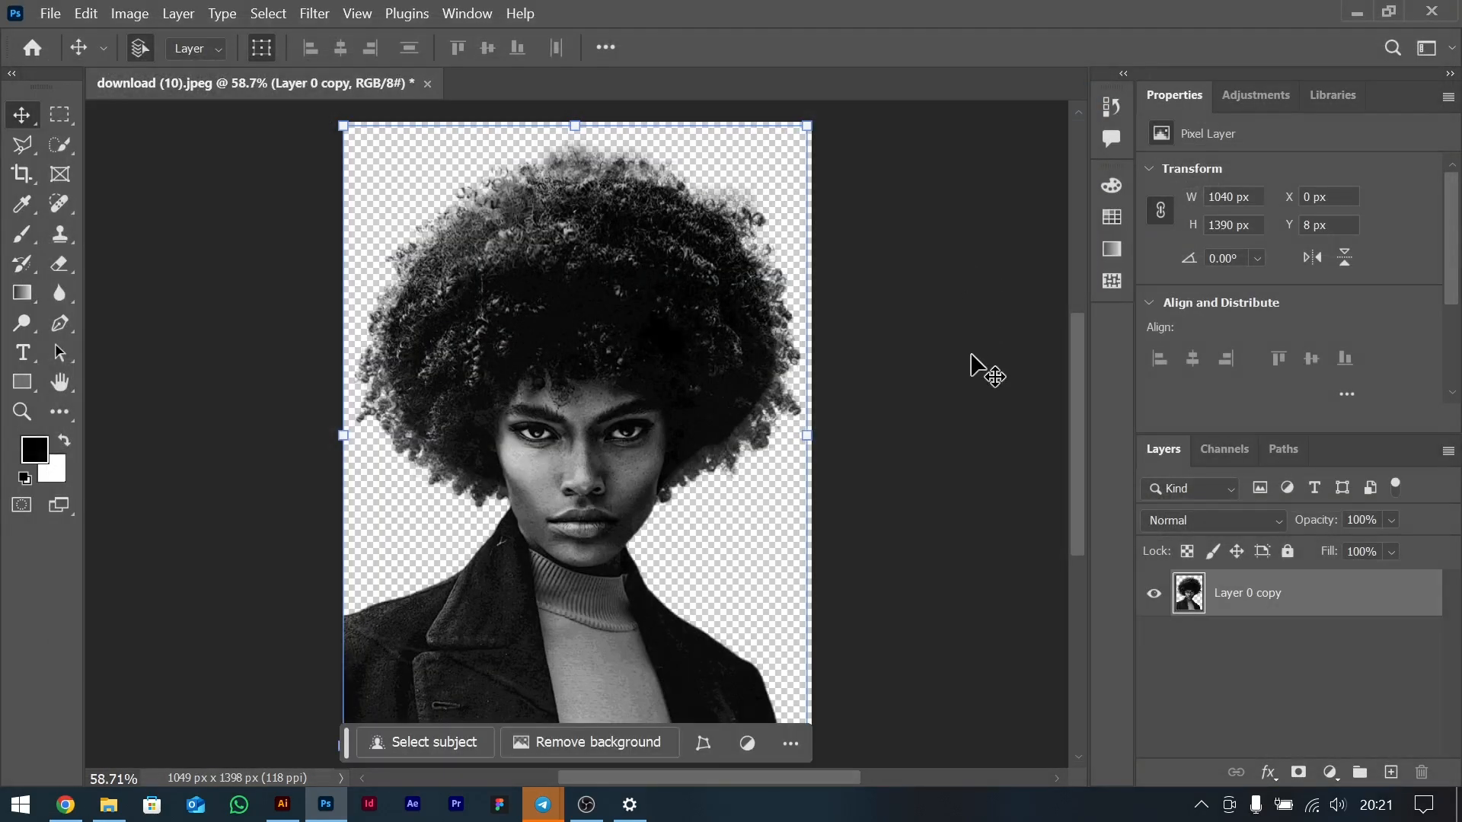
pyautogui.click(944, 390)
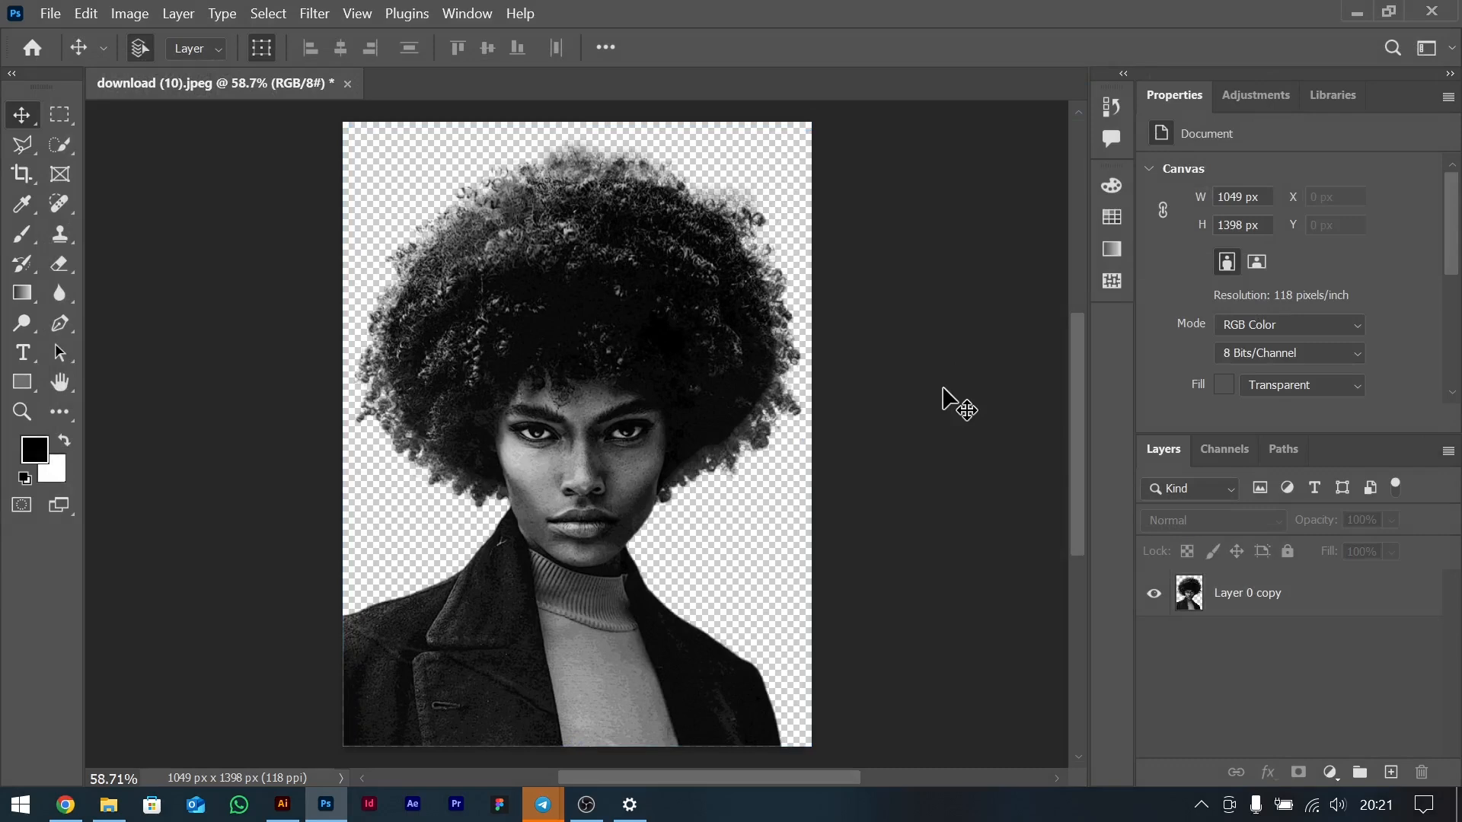
# Save the portrait as a Photoshop file named "Favour Girl - BNW" in the December Dump folder.
pyautogui.hotkey('ctrl', 's')
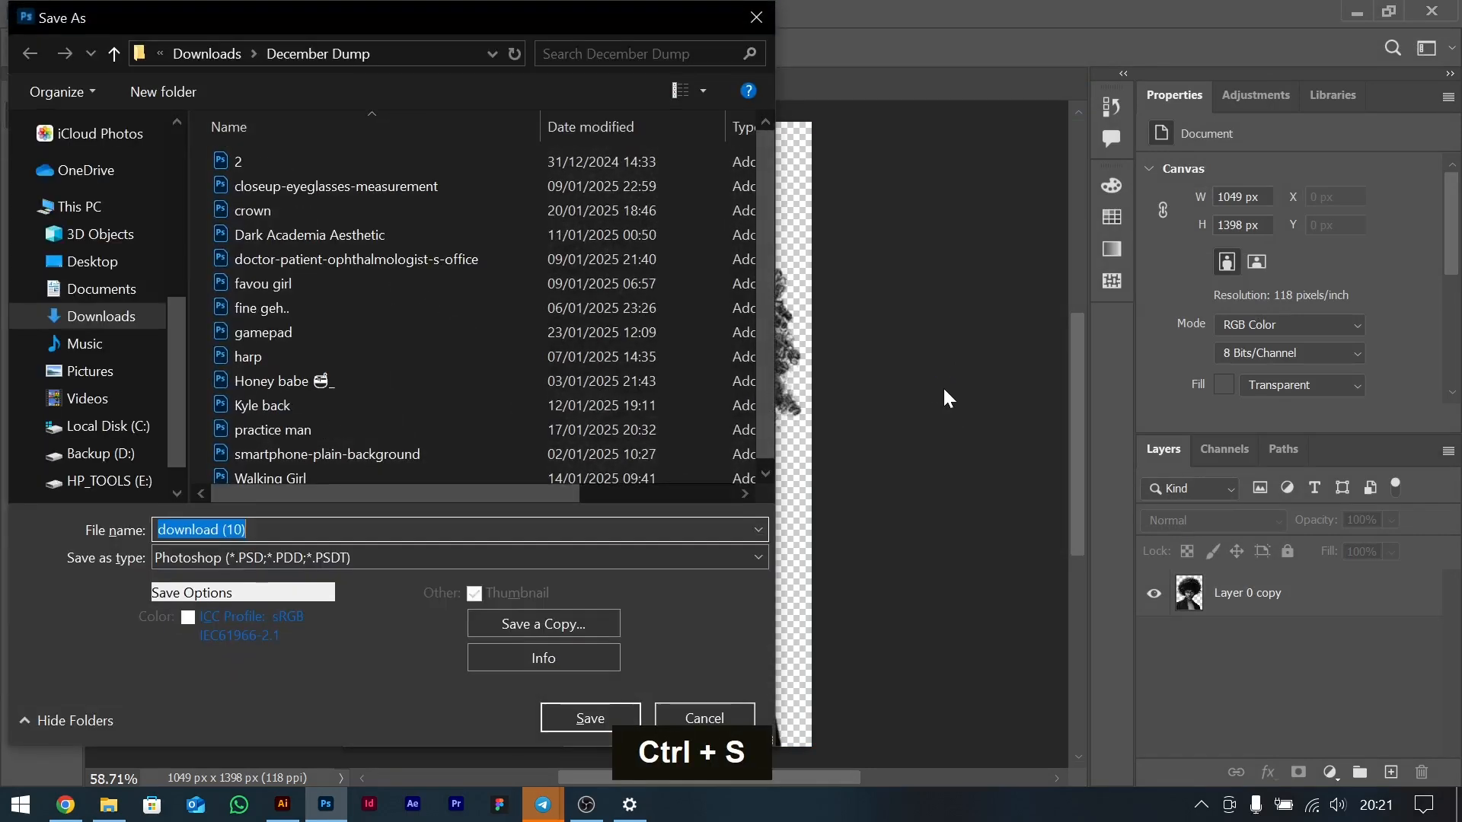
pyautogui.moveTo(546, 27); pyautogui.dragTo(1159, 50)
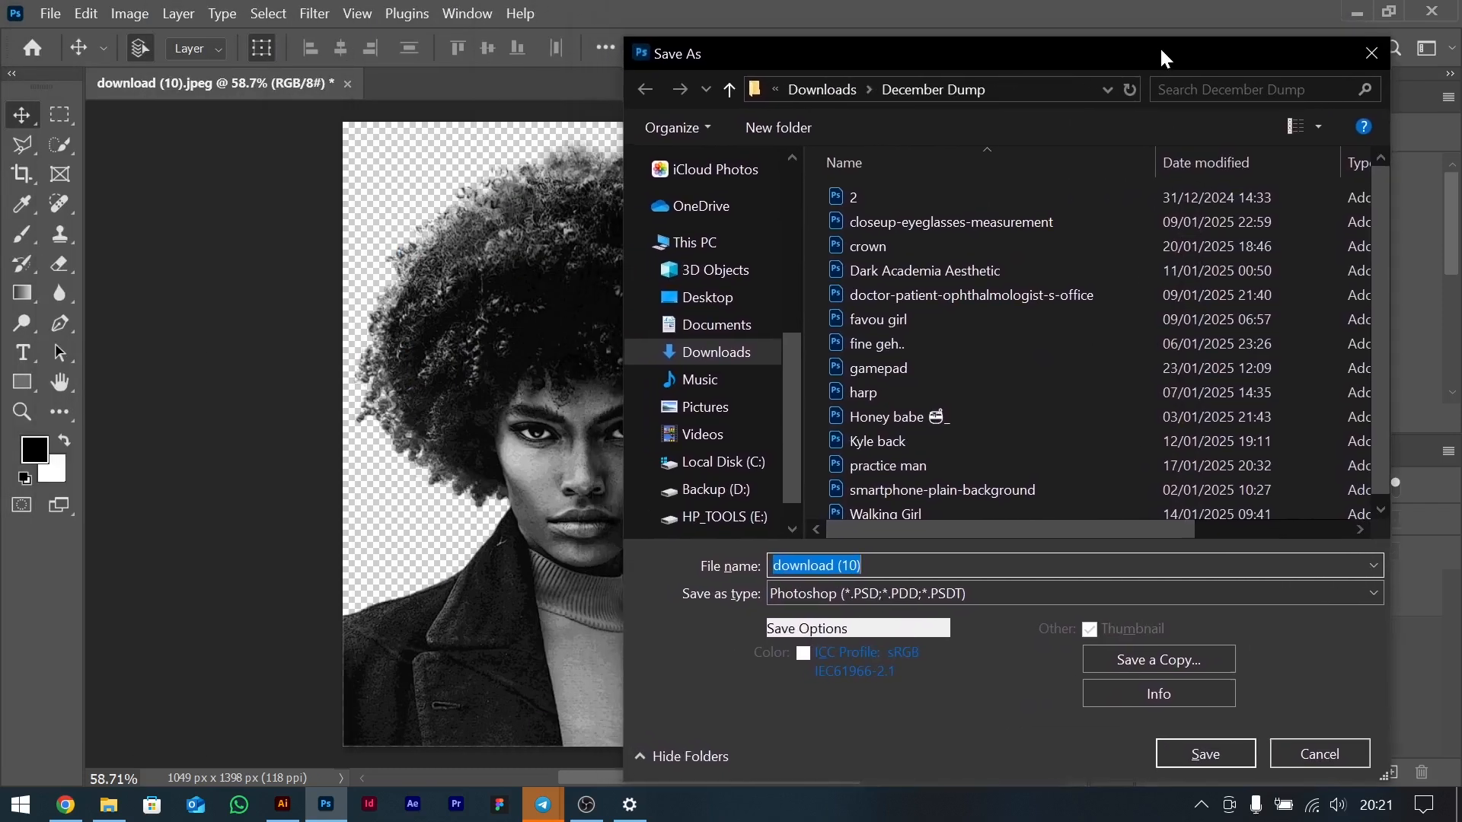
pyautogui.write('Favour Girl ')
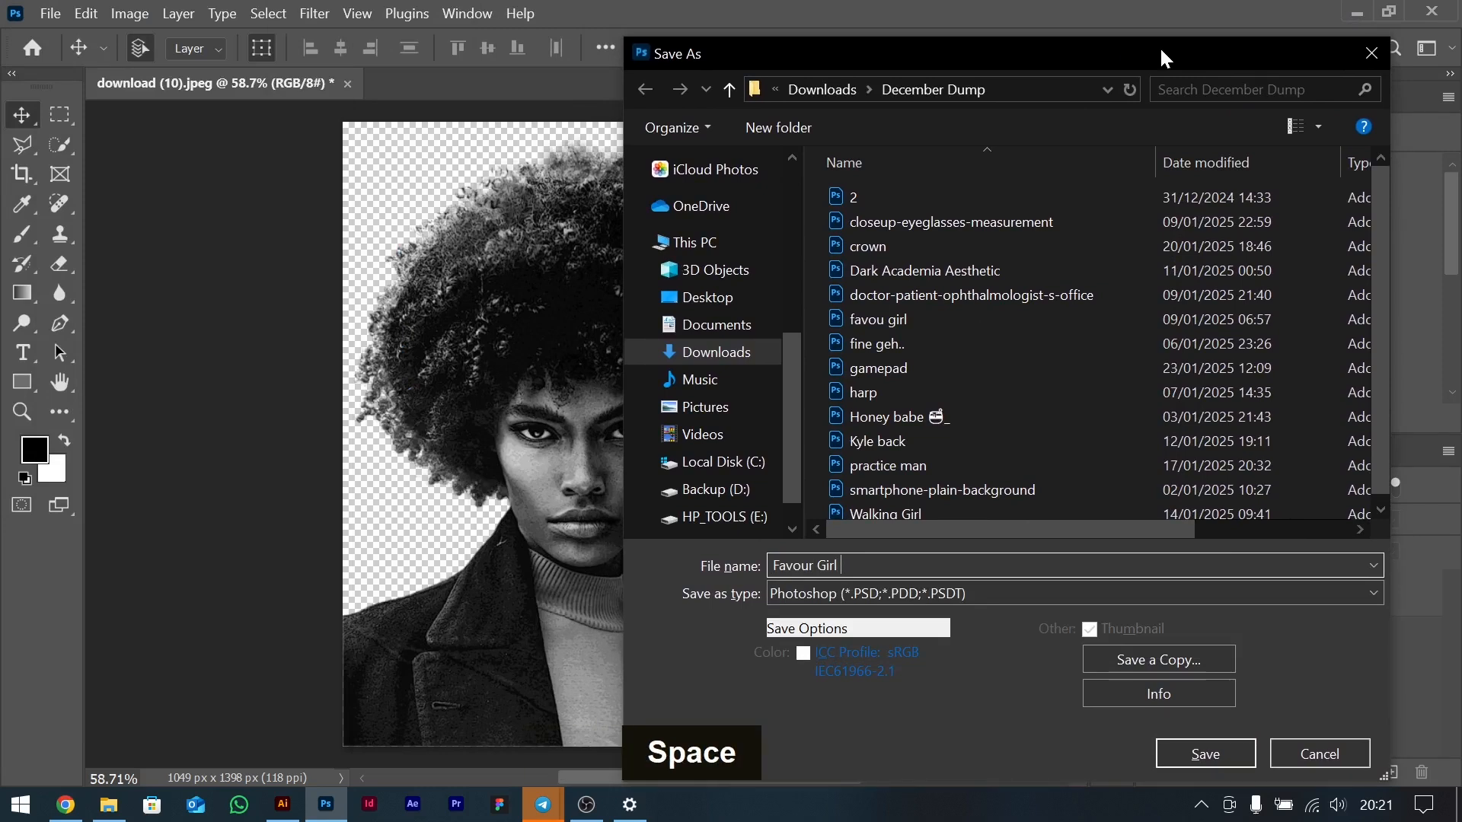
pyautogui.write('- ')
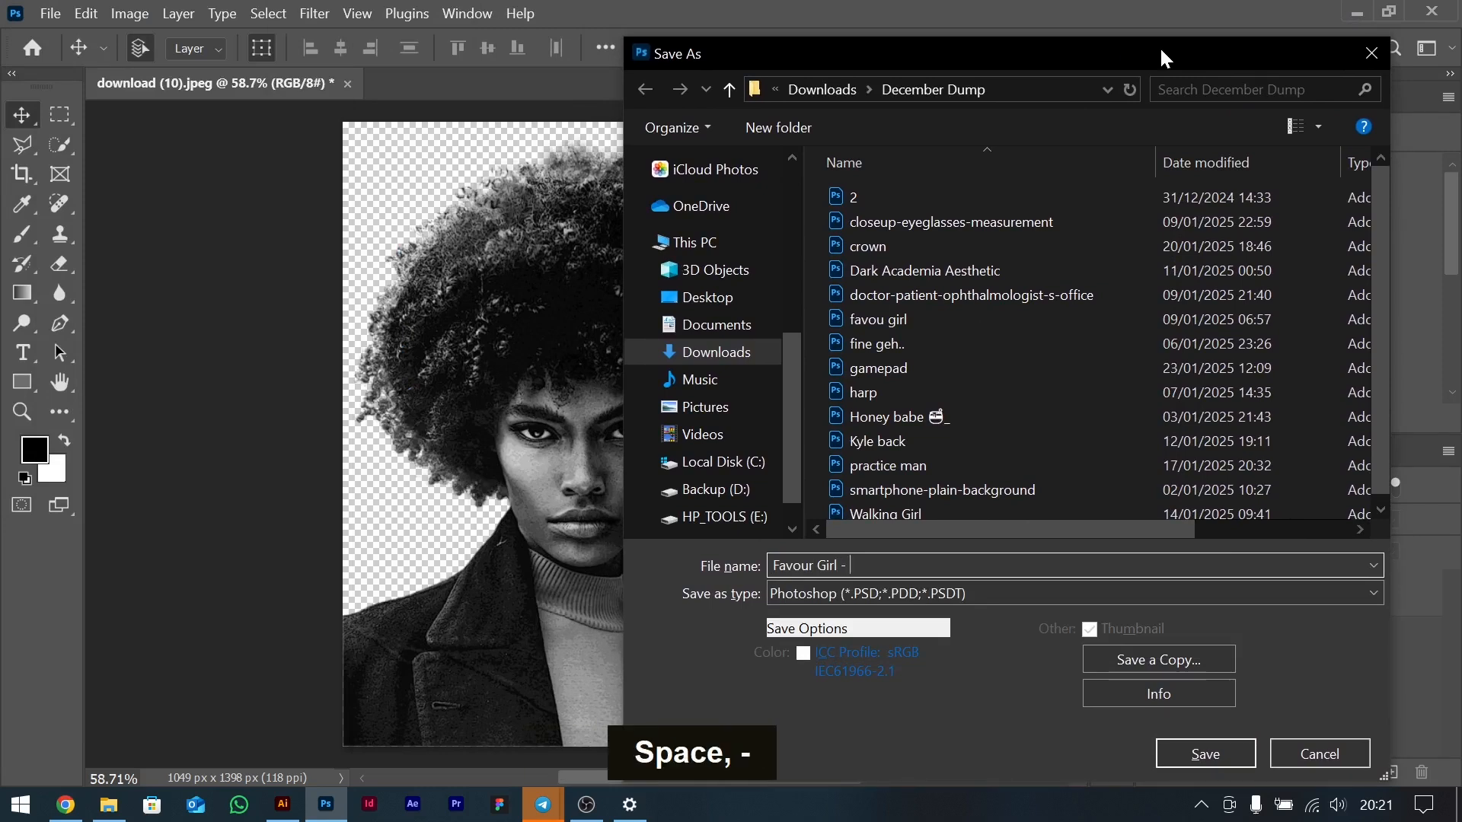
pyautogui.write('BNW')
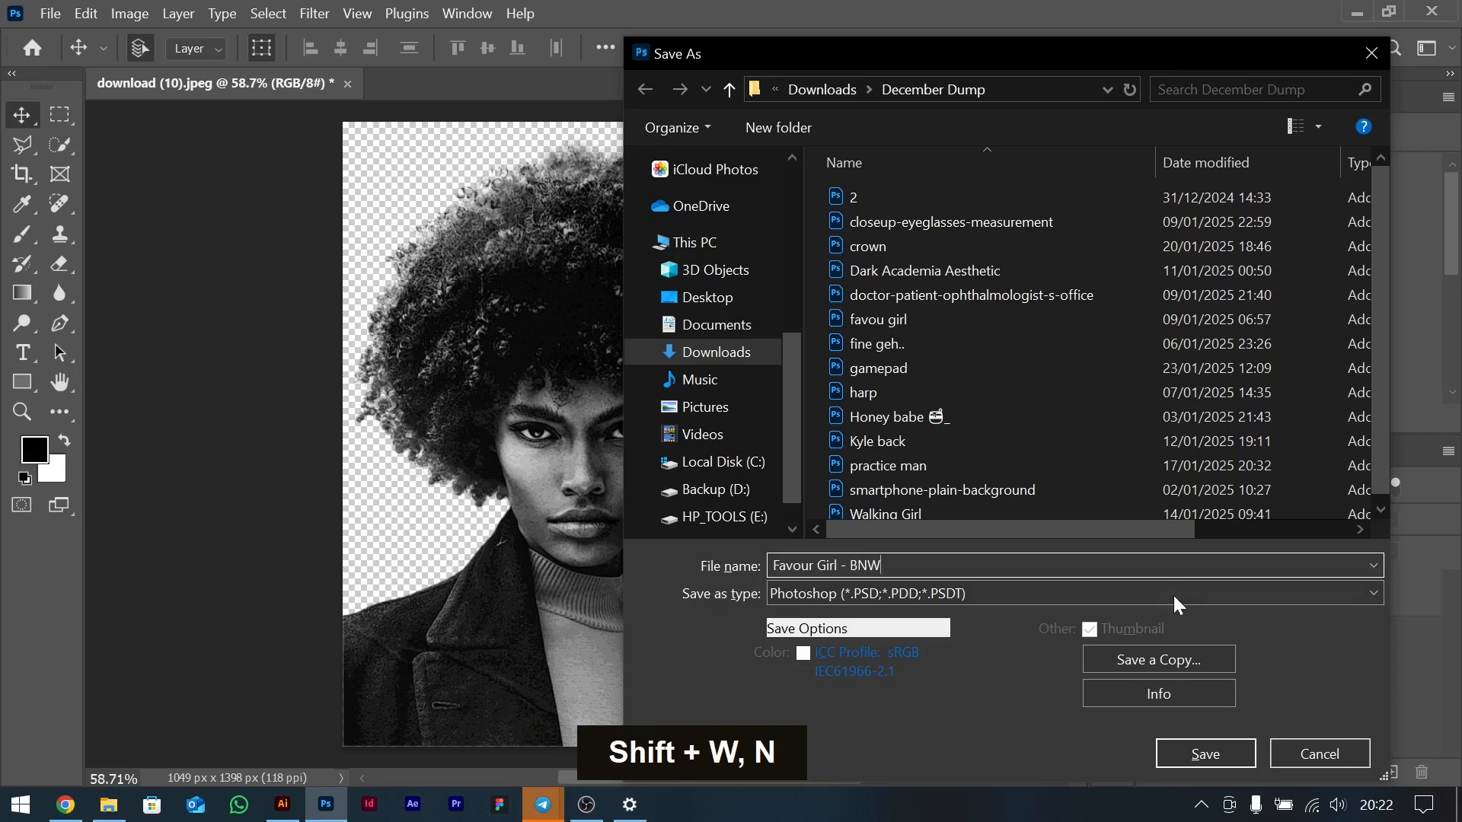
pyautogui.moveTo(903, 47); pyautogui.dragTo(902, 42)
pyautogui.click(1209, 744)
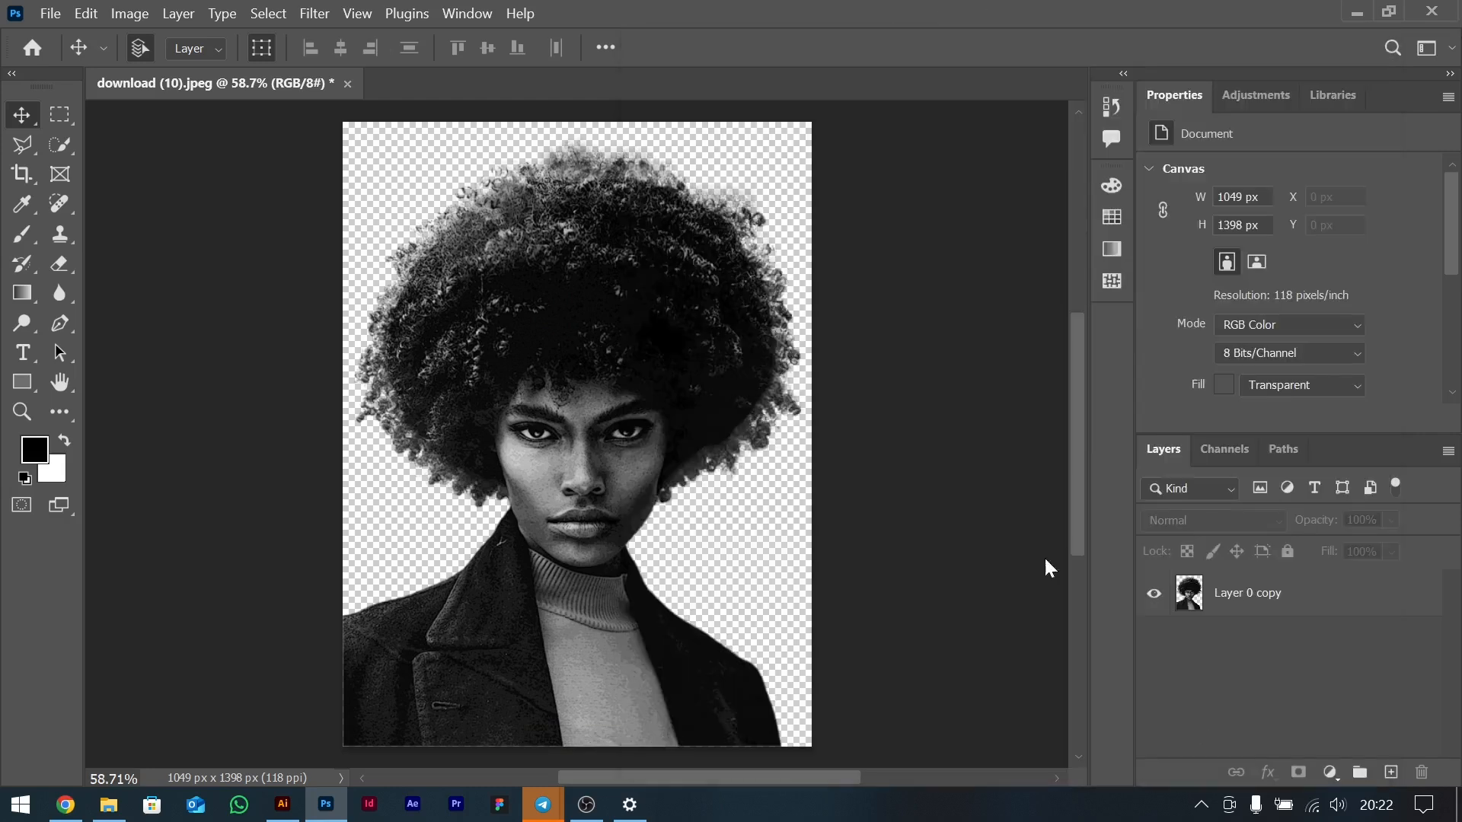
pyautogui.press('Return')
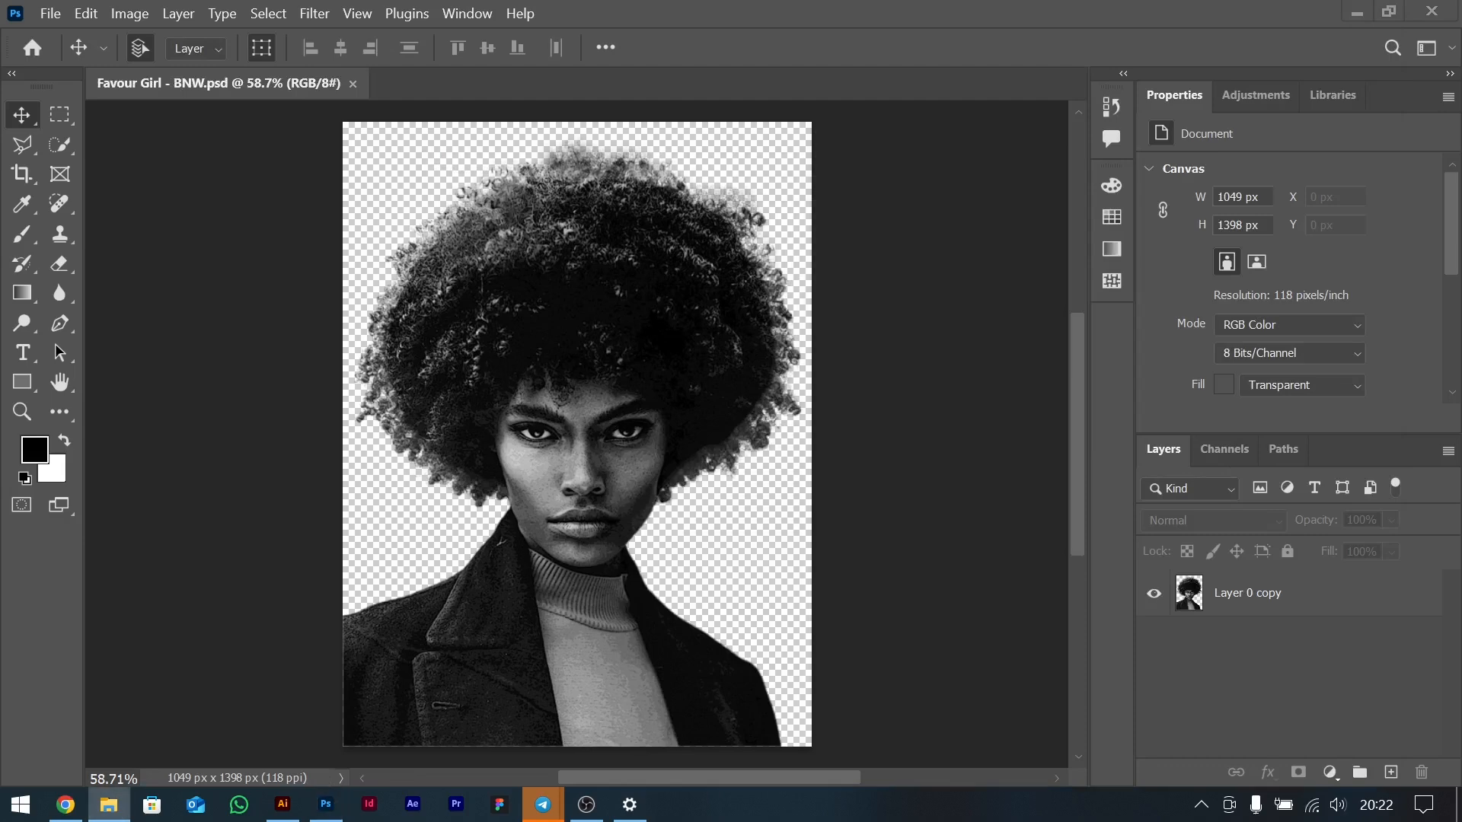
# Locate the saved Favour Girl - BNW file in the December Dump folder in File Explorer.
pyautogui.click(121, 808)
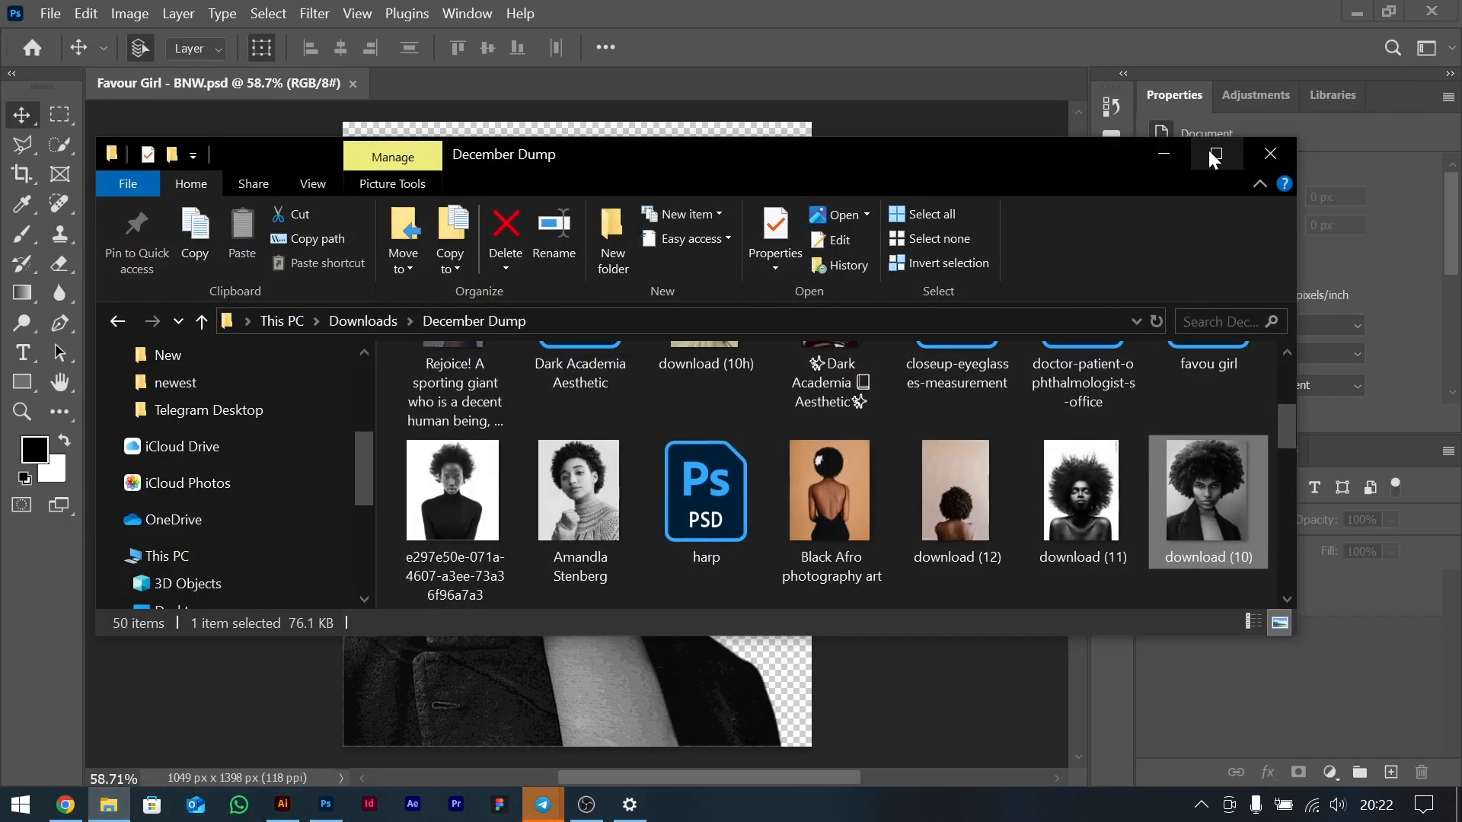
pyautogui.click(1213, 156)
pyautogui.scroll(3, 365, 296)
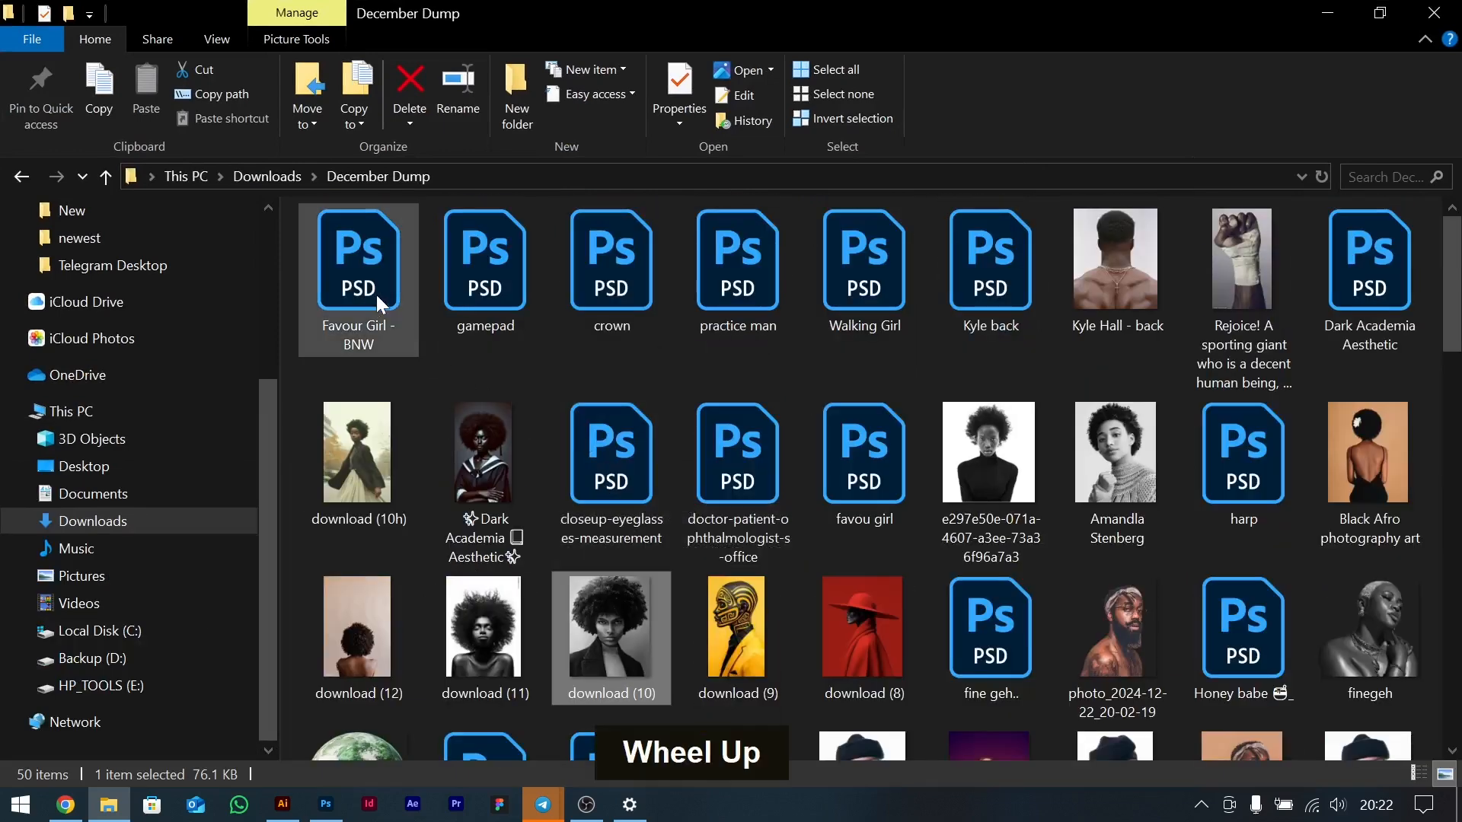
# Switch to Illustrator and check the selected portrait's entry among the linked files.
pyautogui.click(282, 805)
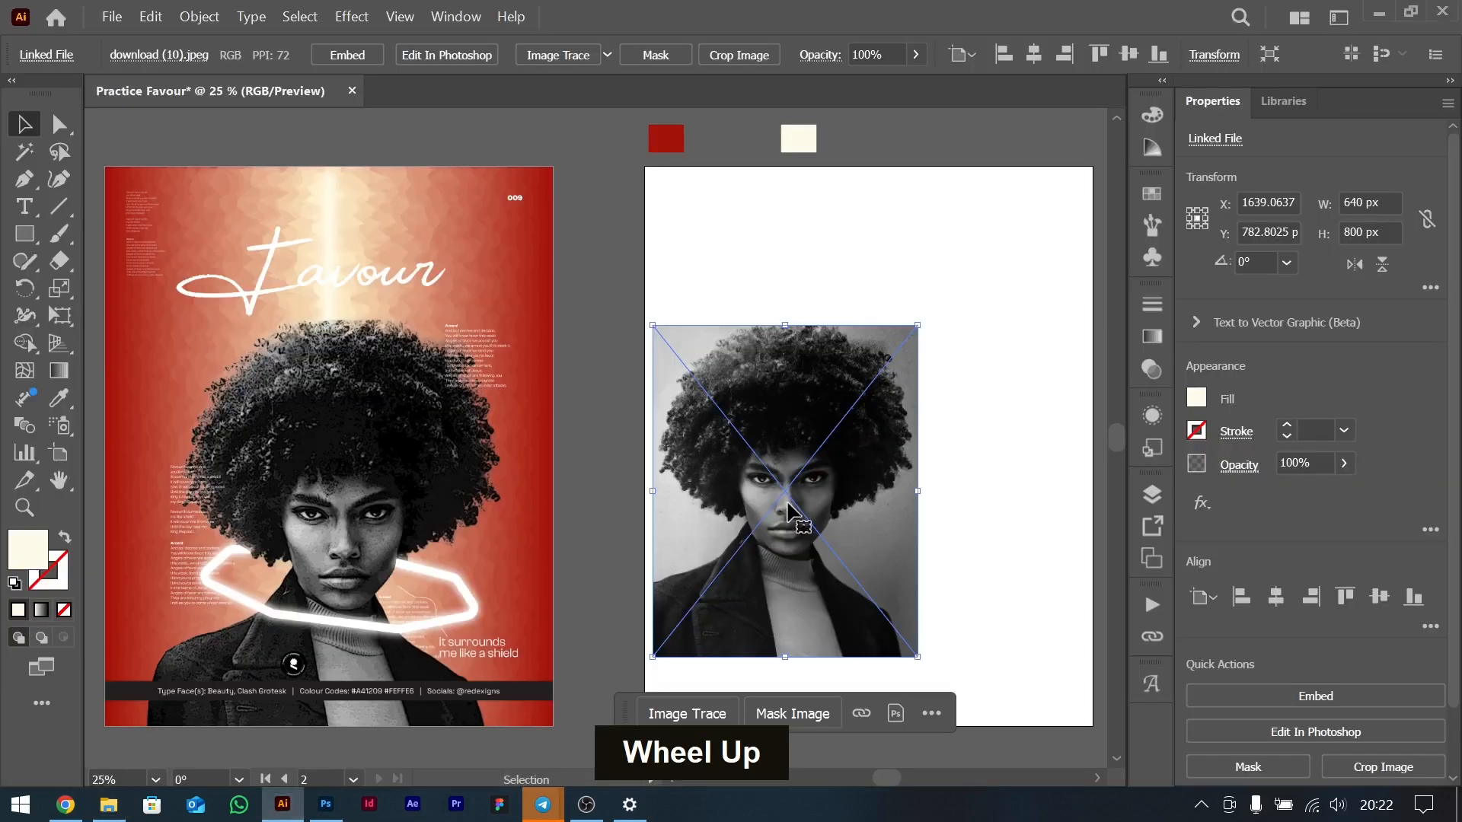
pyautogui.click(862, 713)
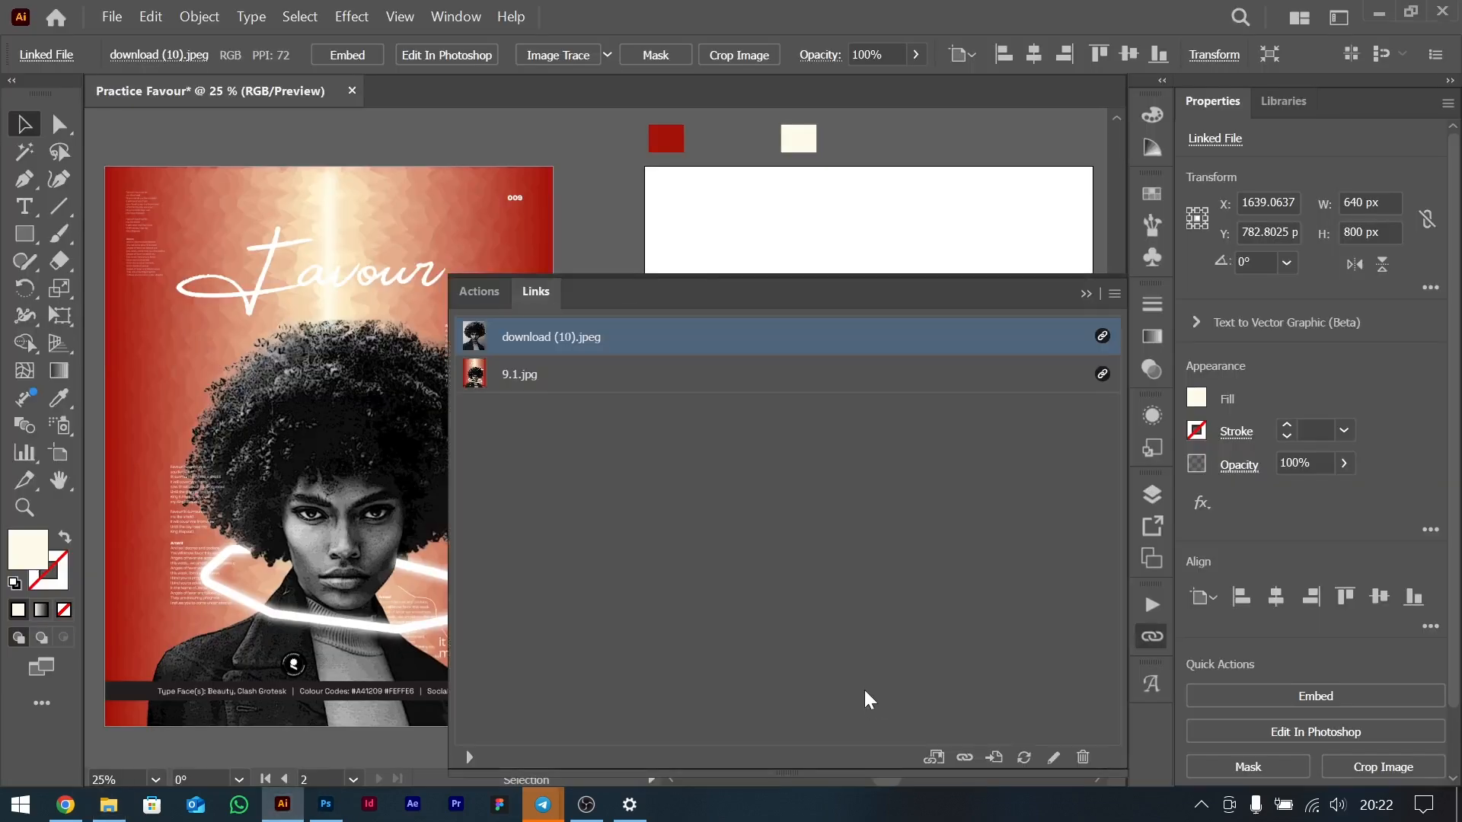
pyautogui.click(1087, 294)
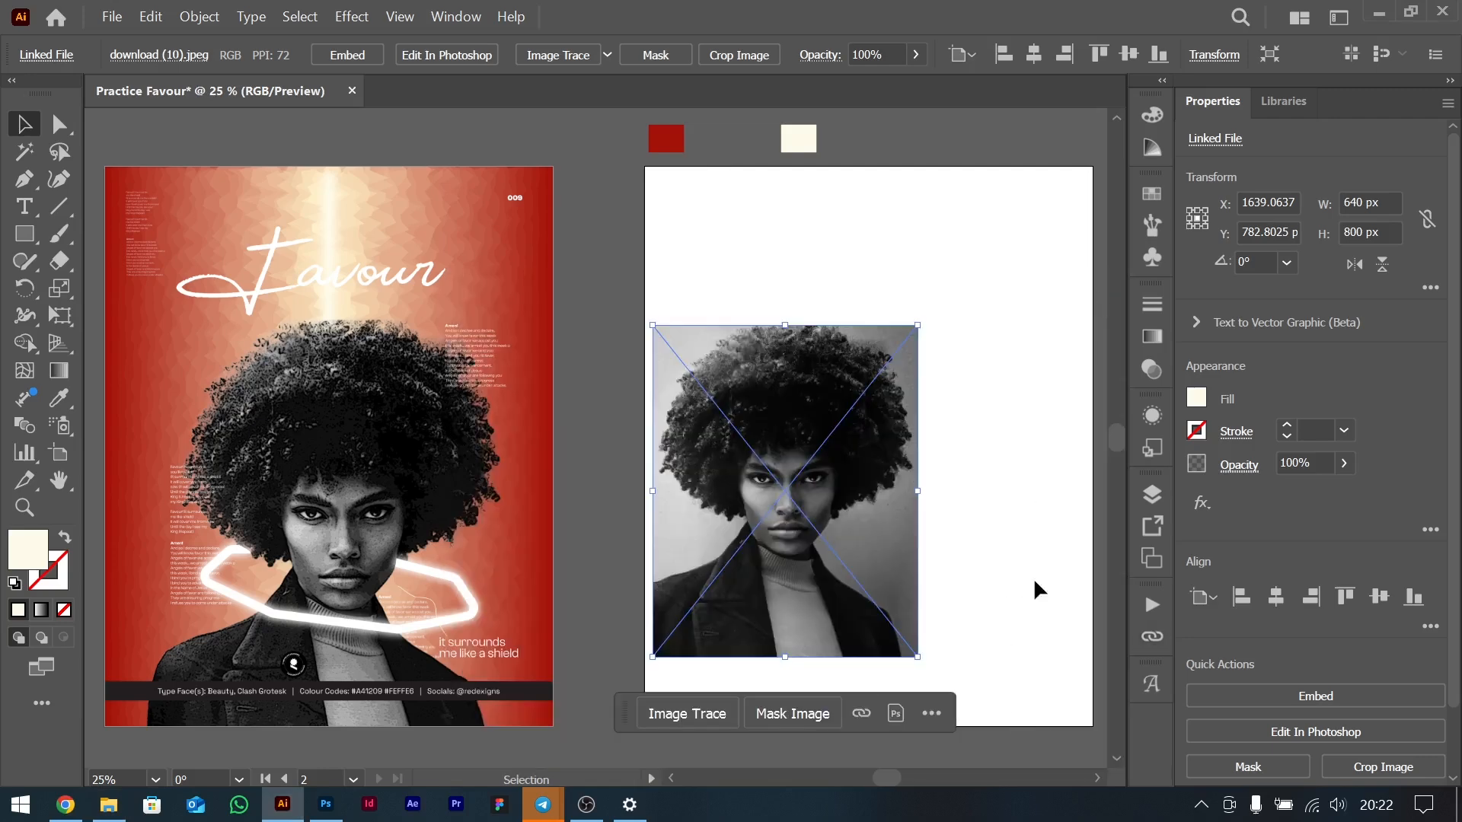
pyautogui.click(455, 17)
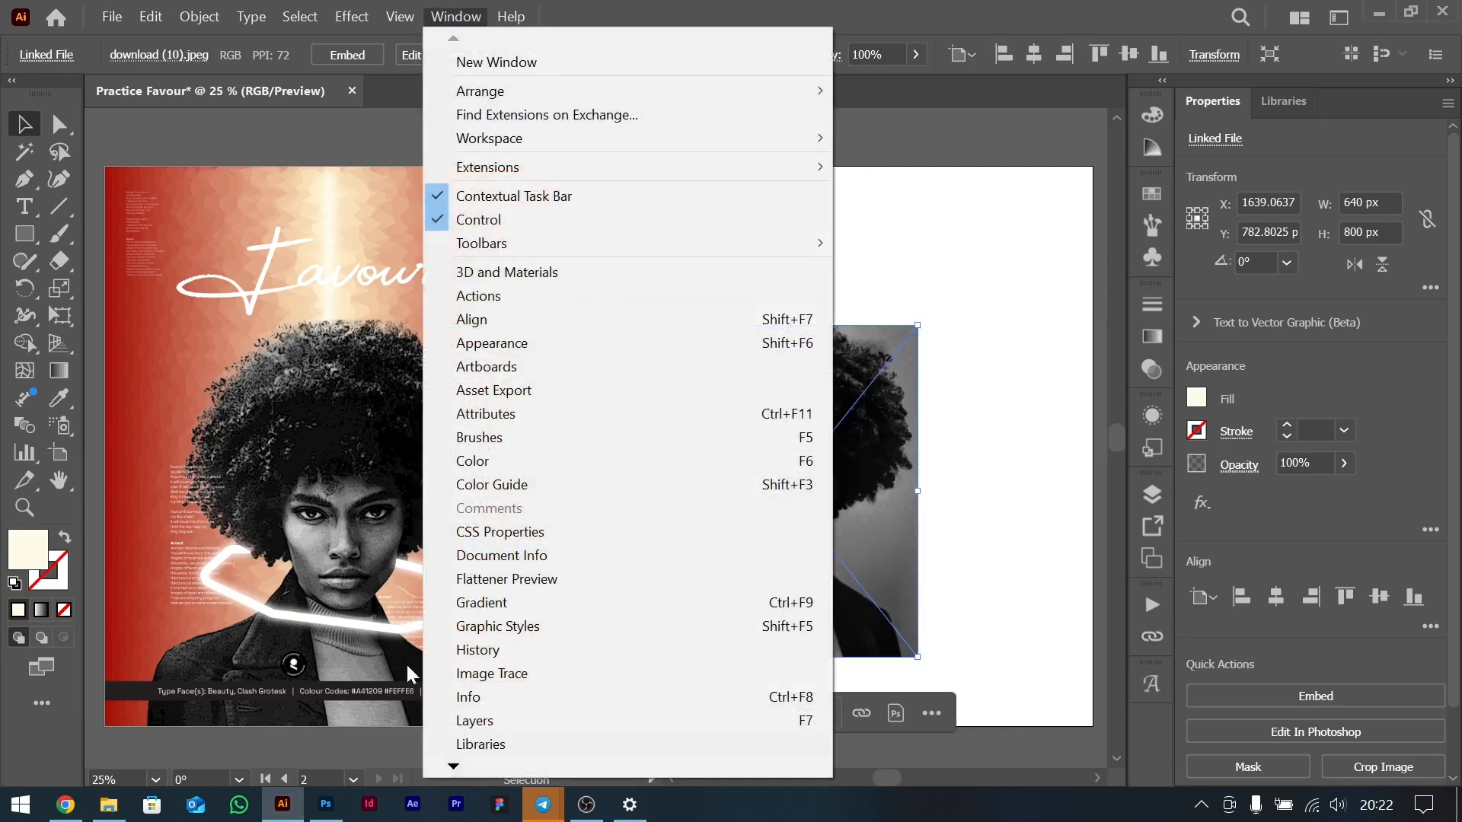
pyautogui.moveTo(453, 766)
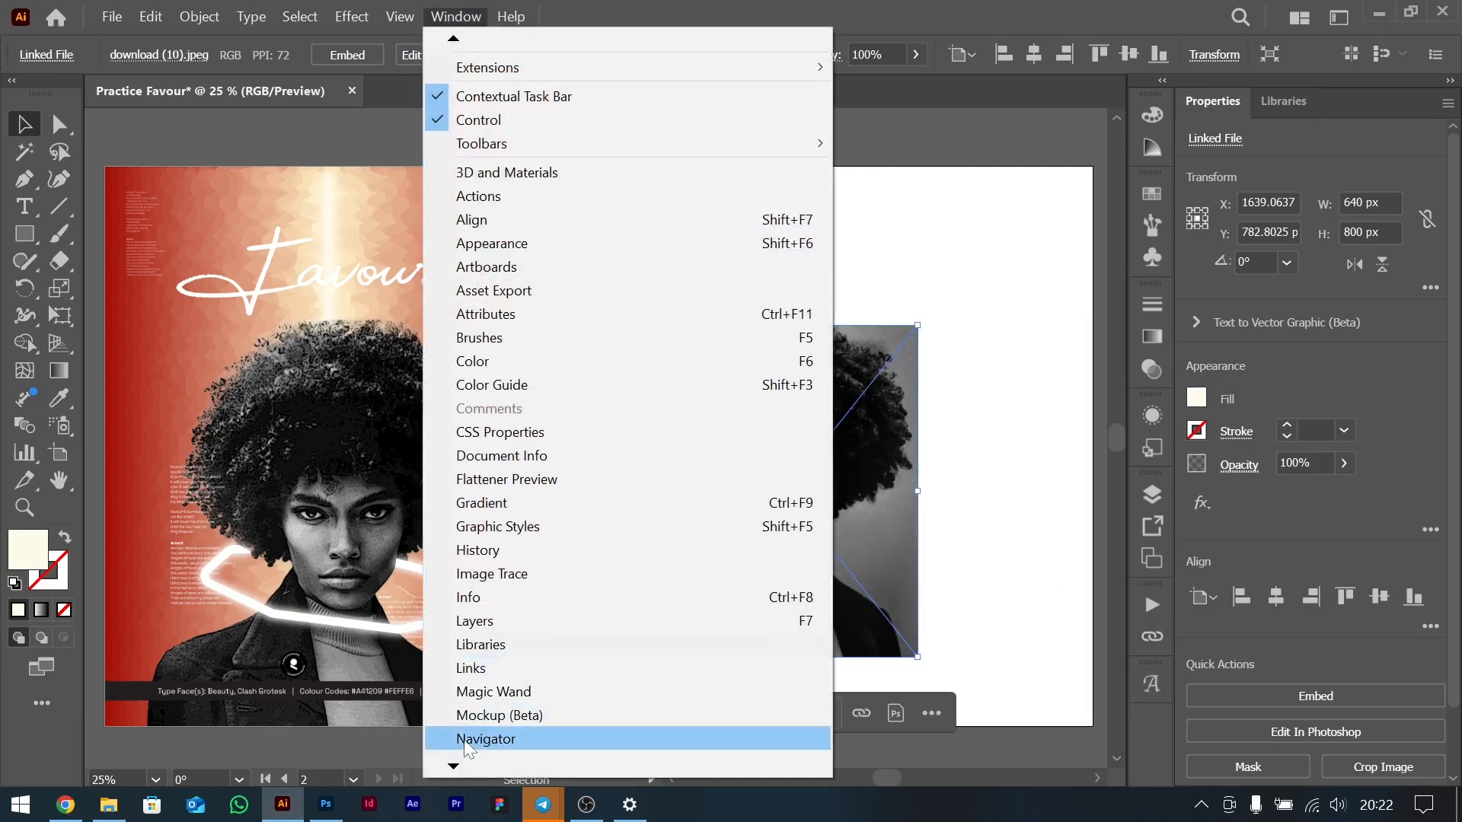
pyautogui.doubleClick(855, 456)
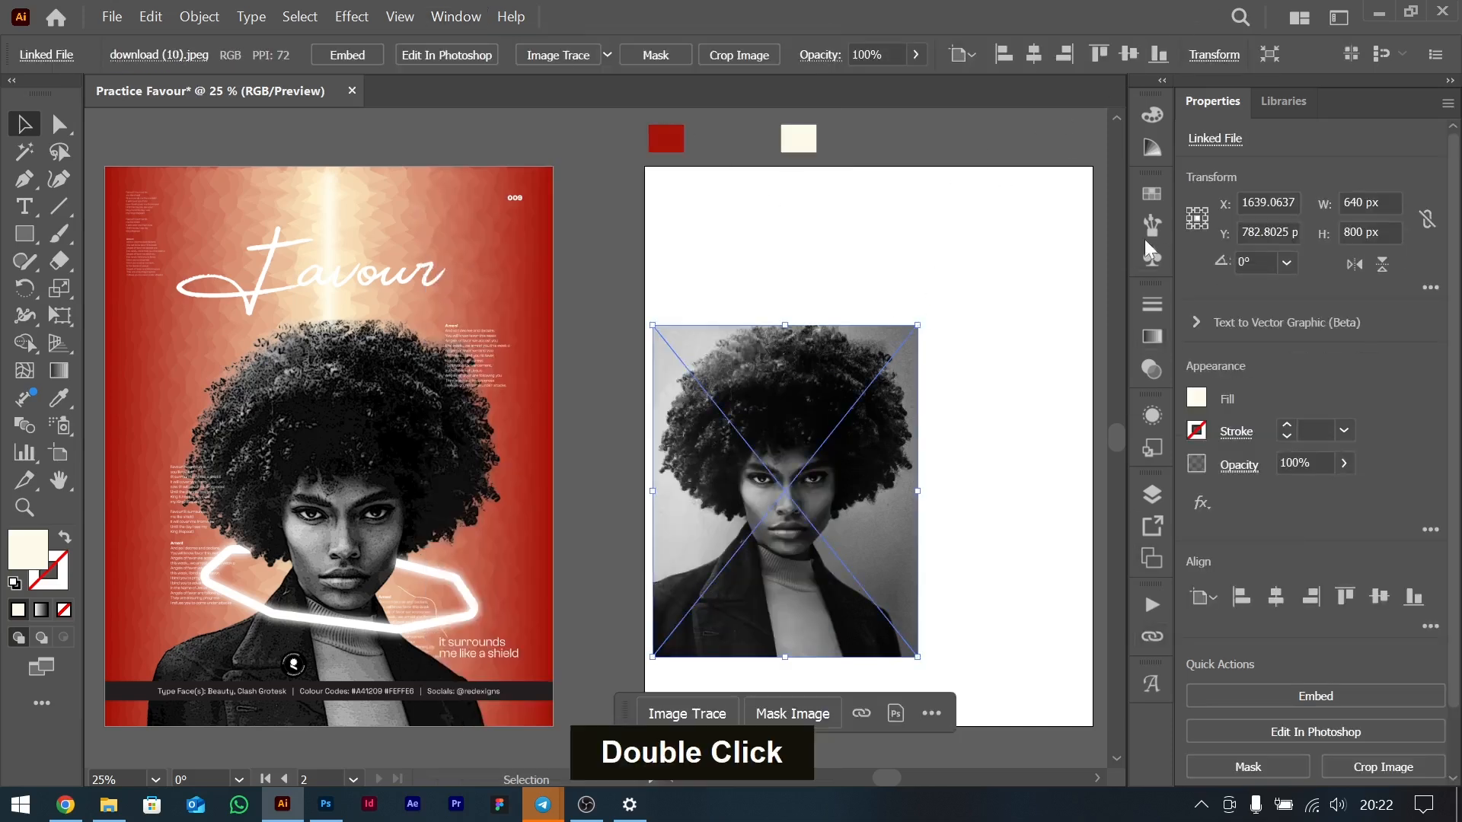
pyautogui.click(1341, 15)
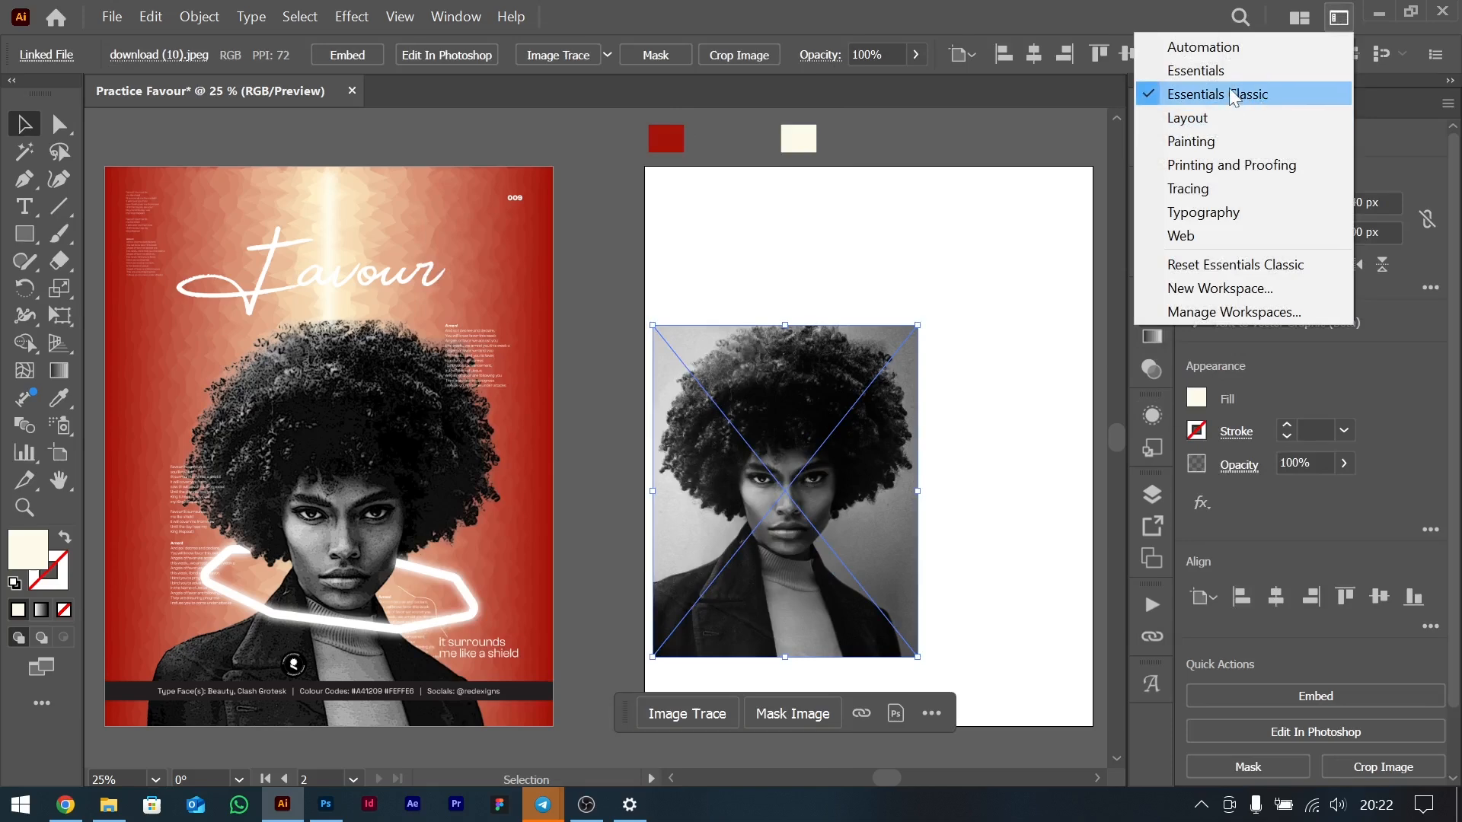
pyautogui.click(456, 17)
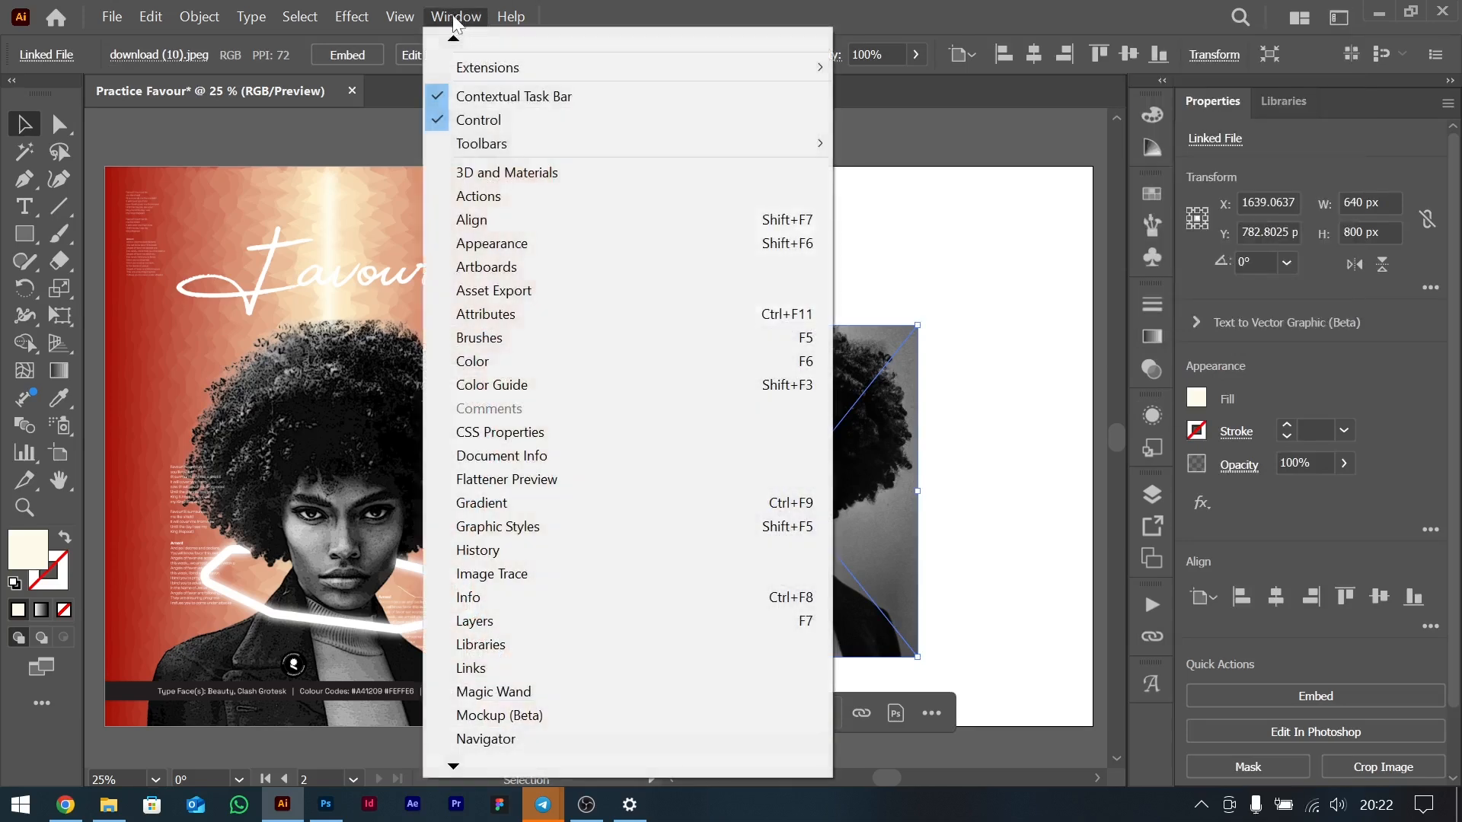
pyautogui.scroll(1, 533, 55)
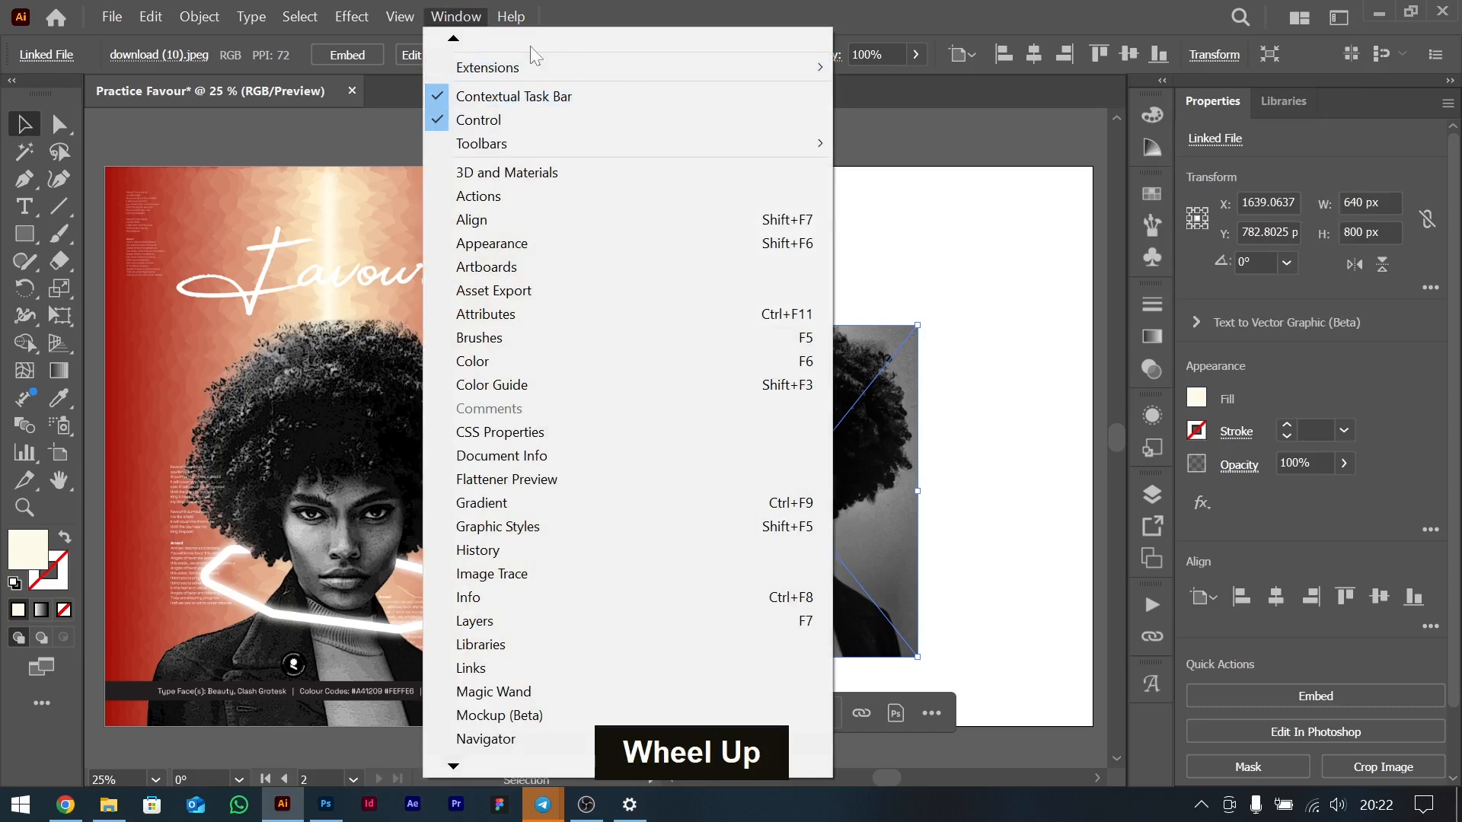
pyautogui.scroll(1, 457, 47)
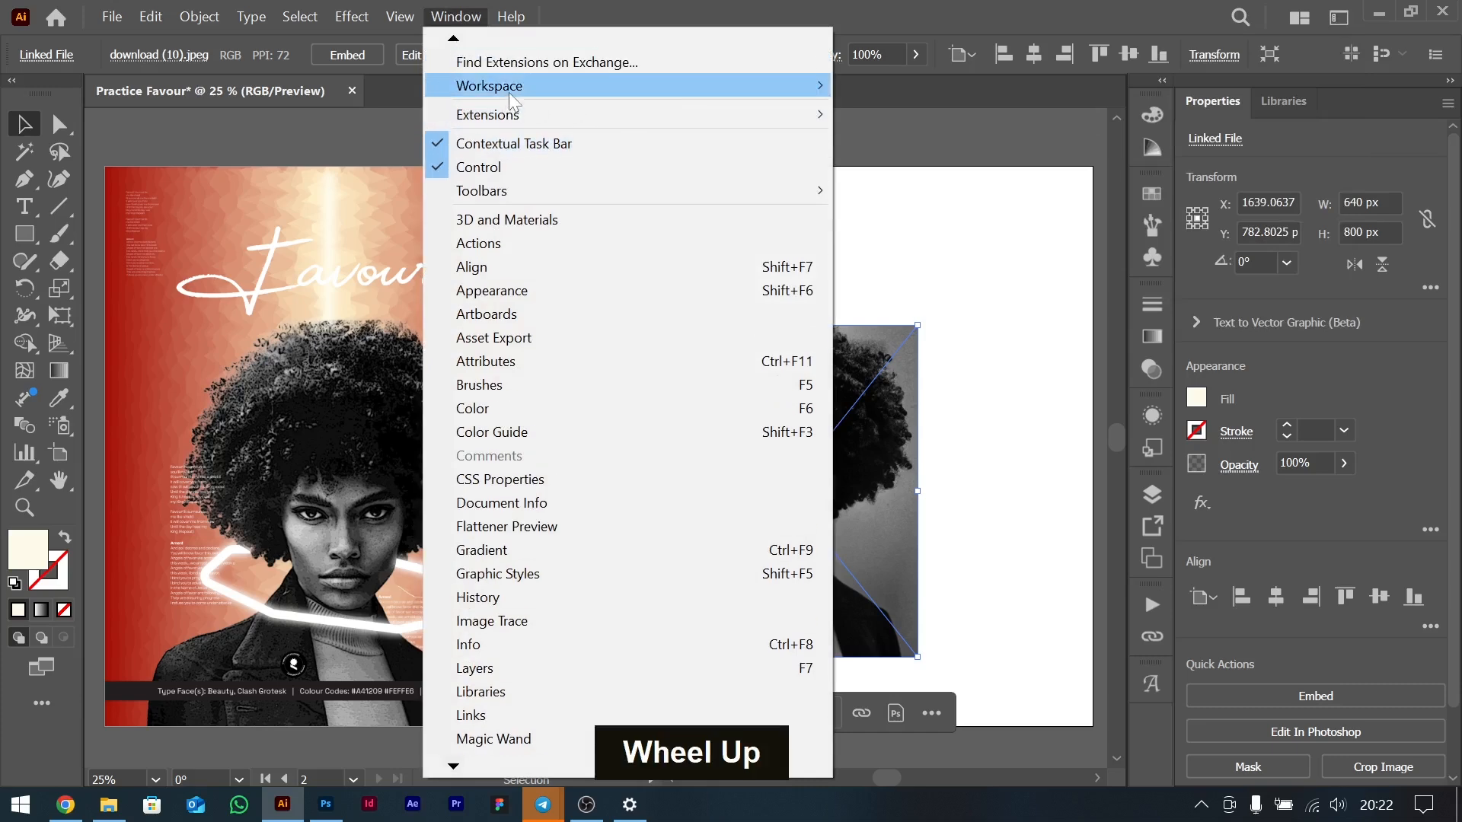
pyautogui.moveTo(518, 85)
pyautogui.click(872, 136)
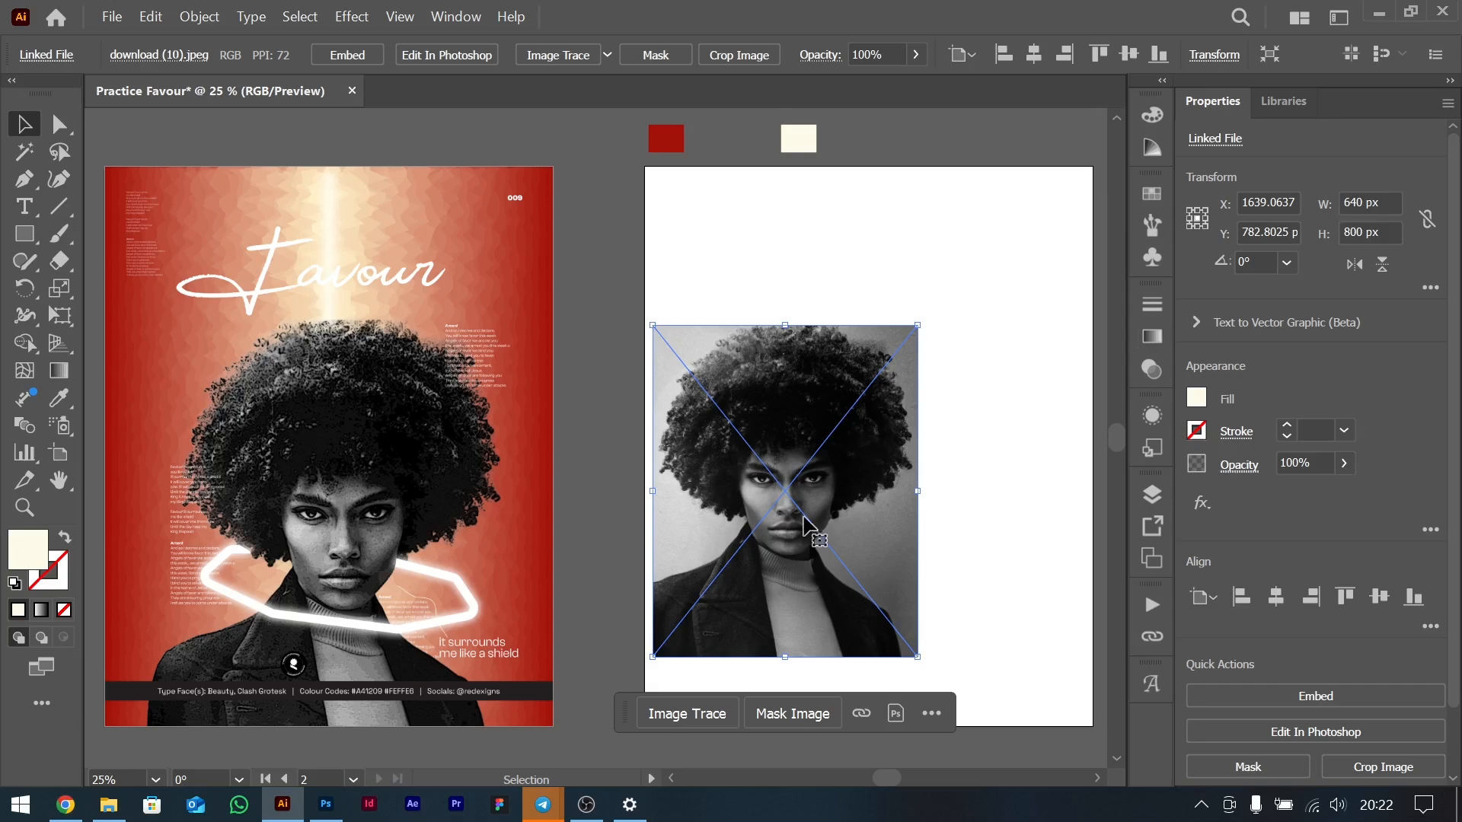
# Narrow the Links panel and replace the linked portrait with Favour Girl - BNW from the December Dump folder.
pyautogui.click(1152, 636)
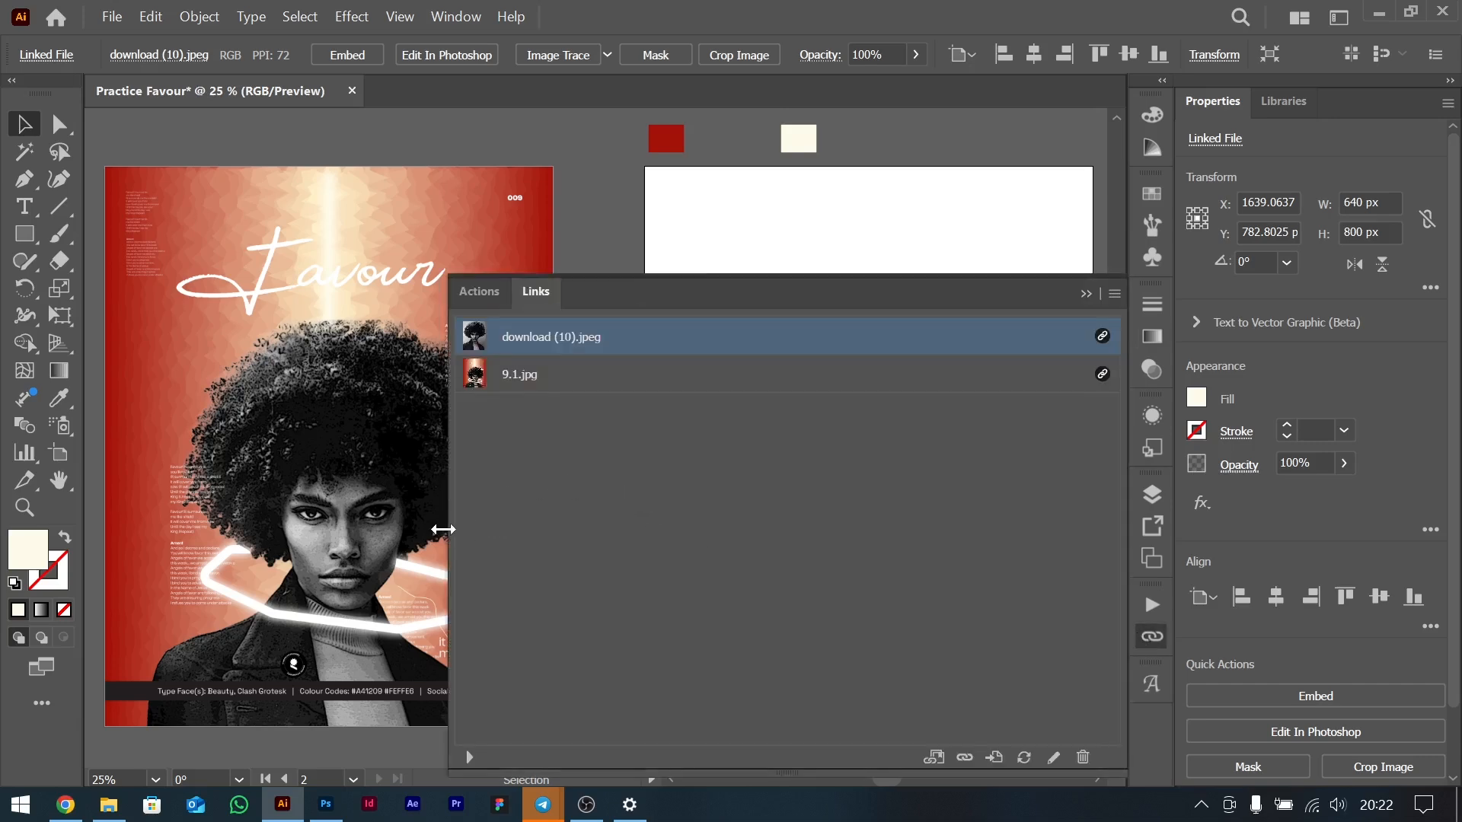
pyautogui.moveTo(443, 530); pyautogui.dragTo(856, 525)
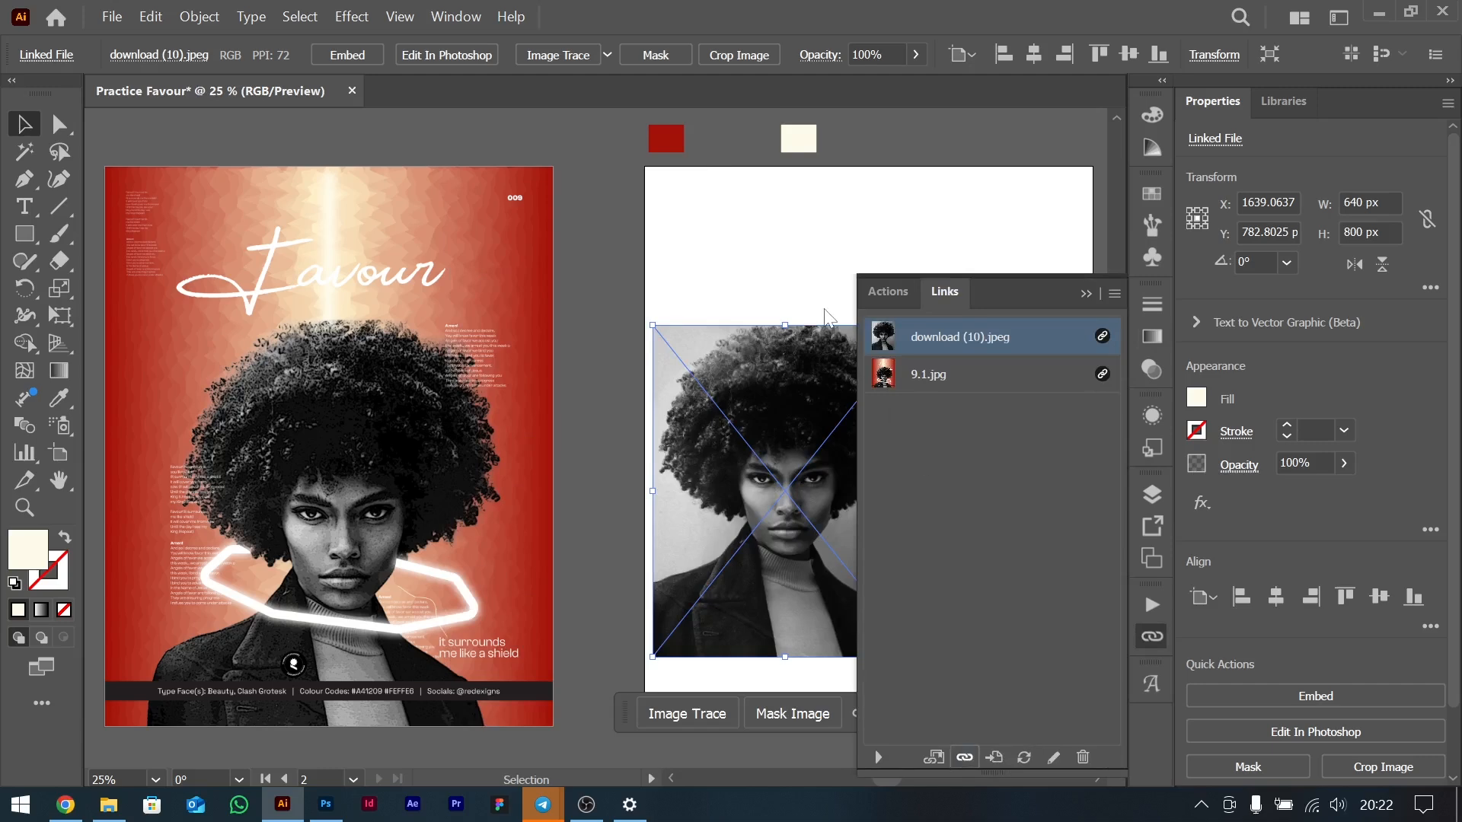
pyautogui.hotkey('shift', 'ctrl', 'p')
pyautogui.scroll(-5, 99, 304)
pyautogui.click(101, 380)
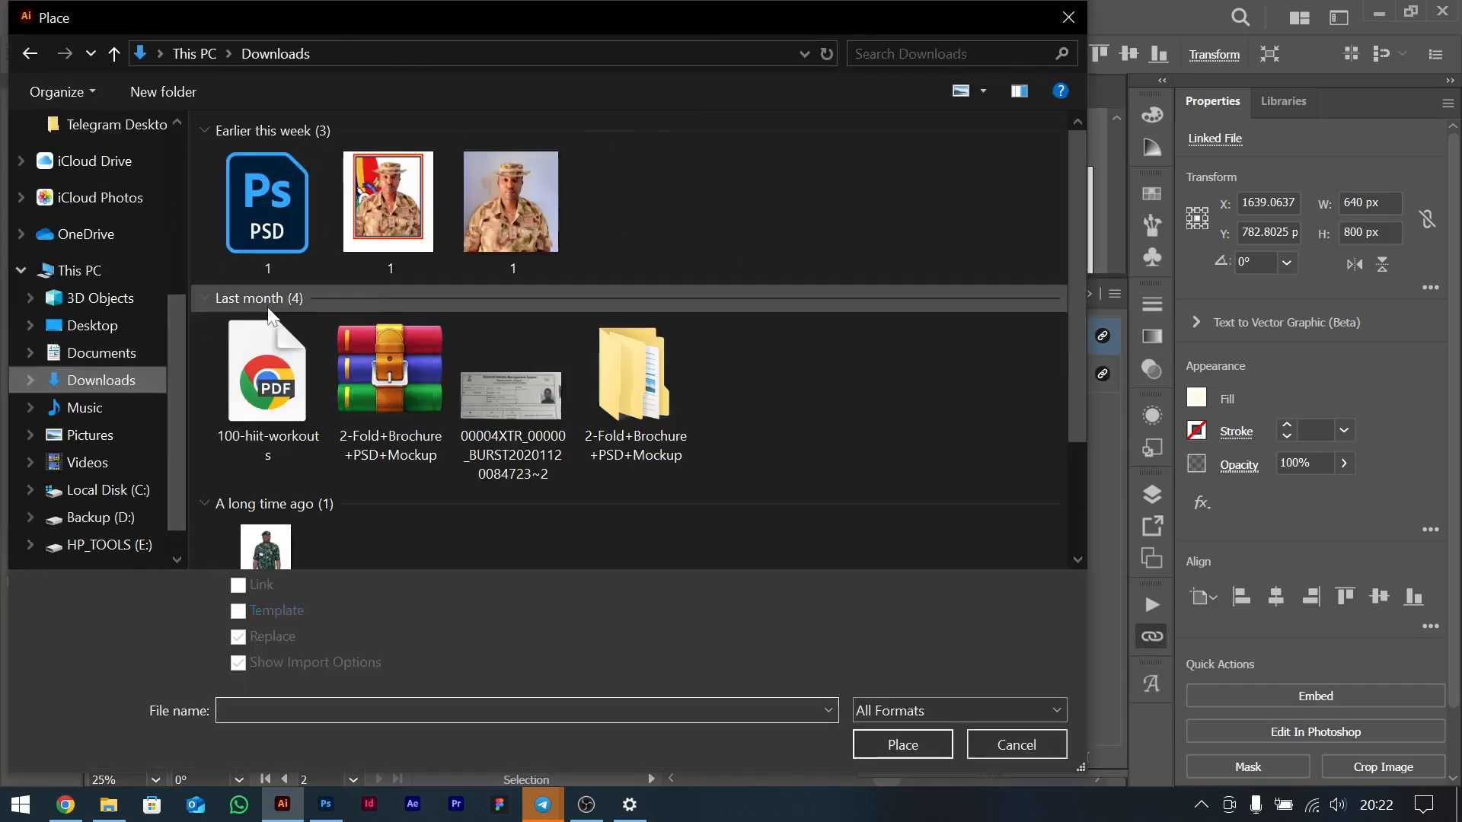
pyautogui.click(390, 229)
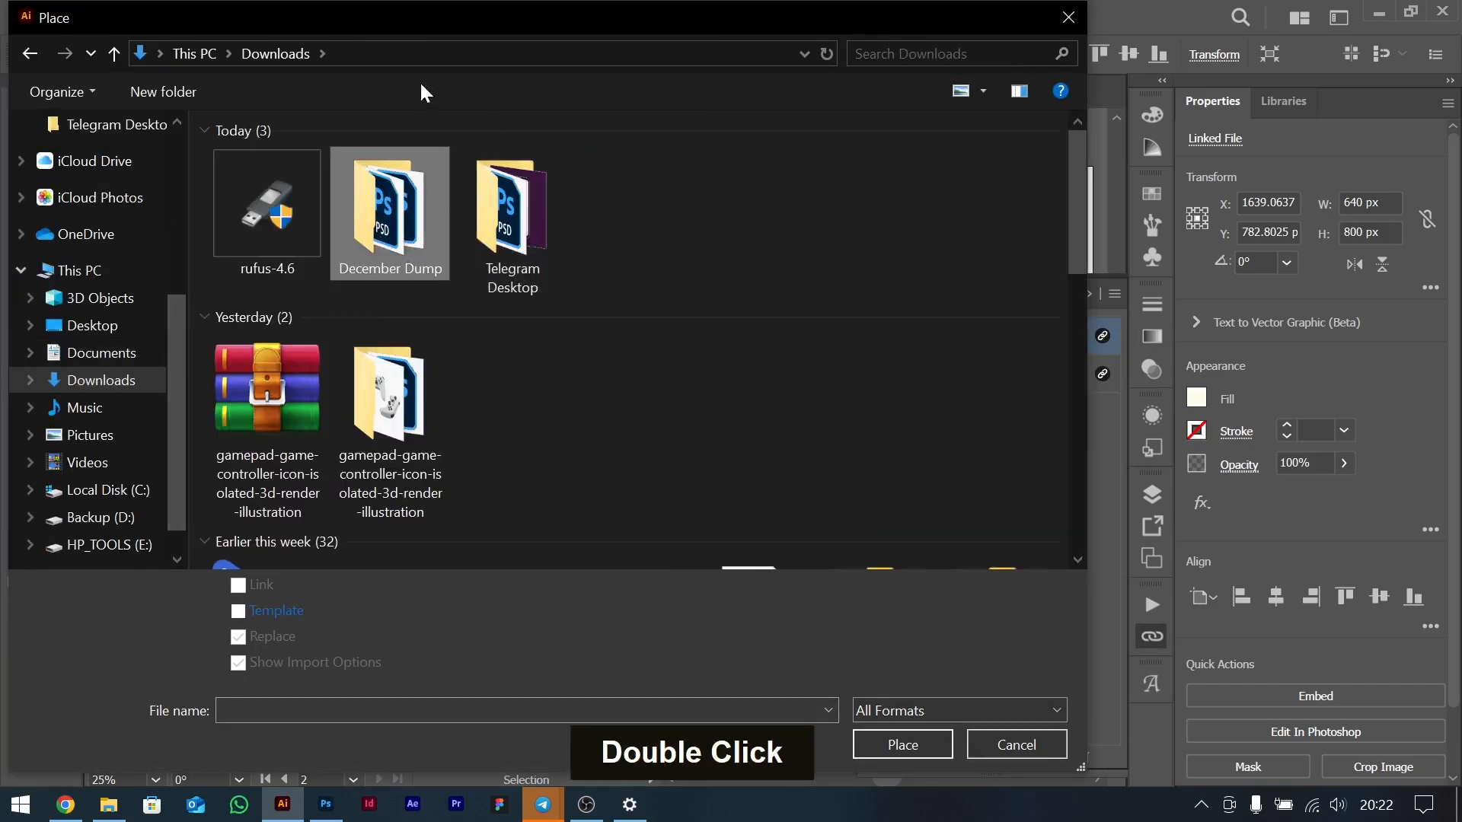
pyautogui.doubleClick(262, 204)
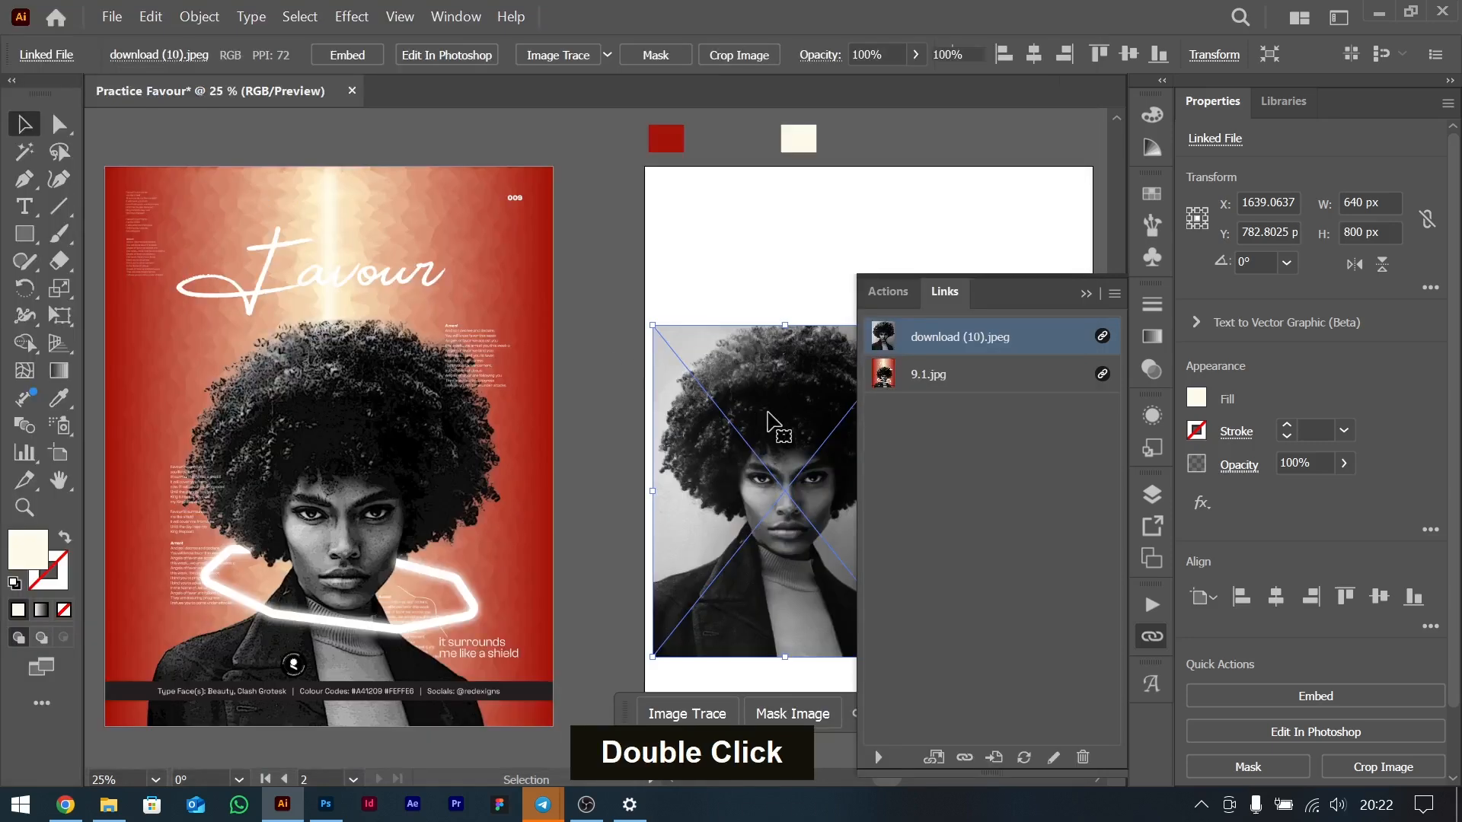
# Collapse the Links panel and move the portrait slightly upward on the second artboard.
pyautogui.click(1084, 295)
pyautogui.moveTo(832, 488)
pyautogui.mouseDown()
pyautogui.moveTo(819, 455)
pyautogui.moveTo(828, 464)
pyautogui.mouseUp()
pyautogui.press('space')
pyautogui.moveTo(924, 457); pyautogui.dragTo(940, 417)
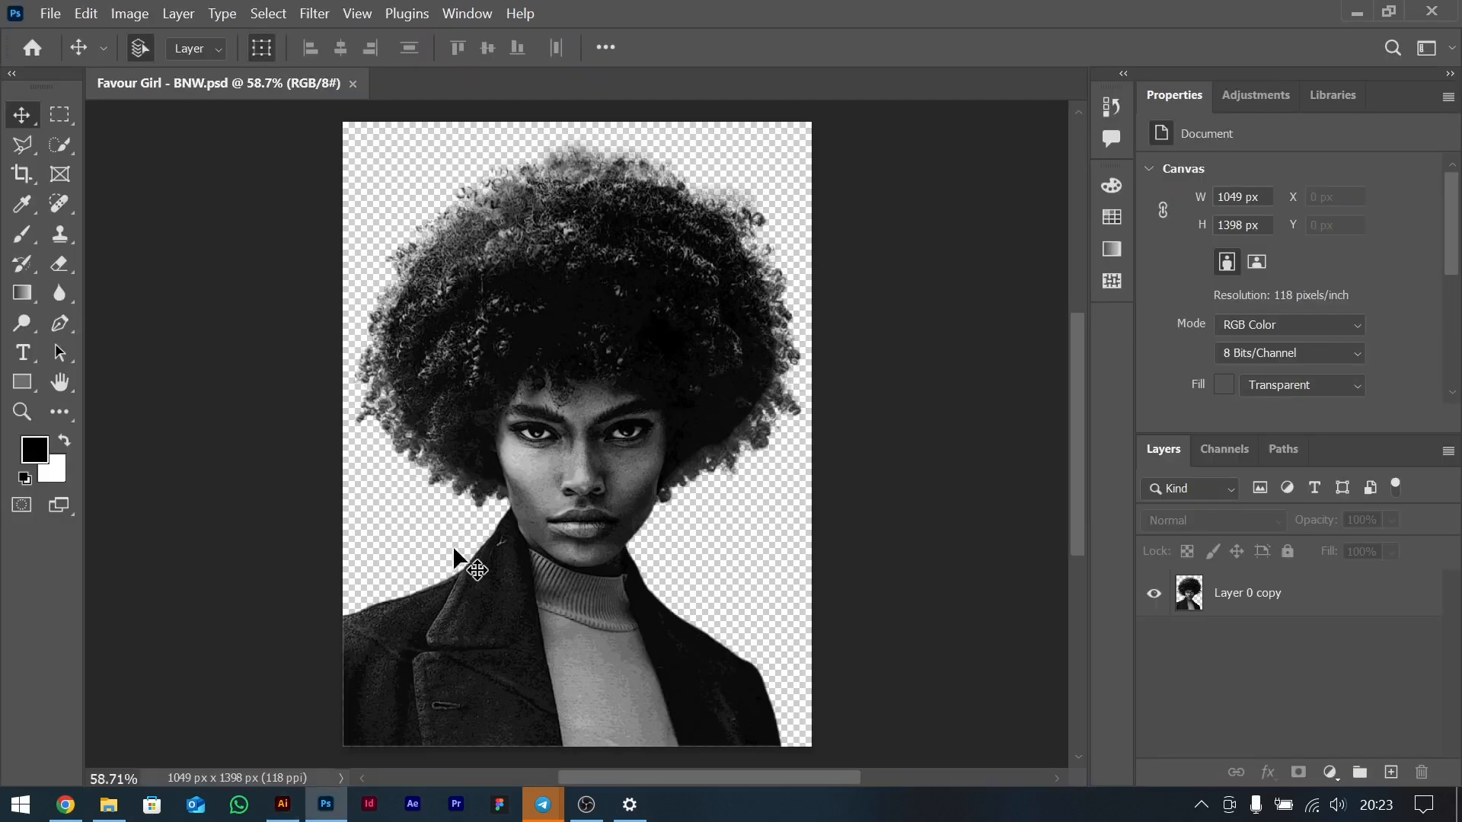
# In Photoshop, extend the canvas beyond the portrait's cut-off left shoulder to 1277 px wide with the Crop tool.
pyautogui.press('c')
pyautogui.moveTo(343, 447); pyautogui.dragTo(294, 455)
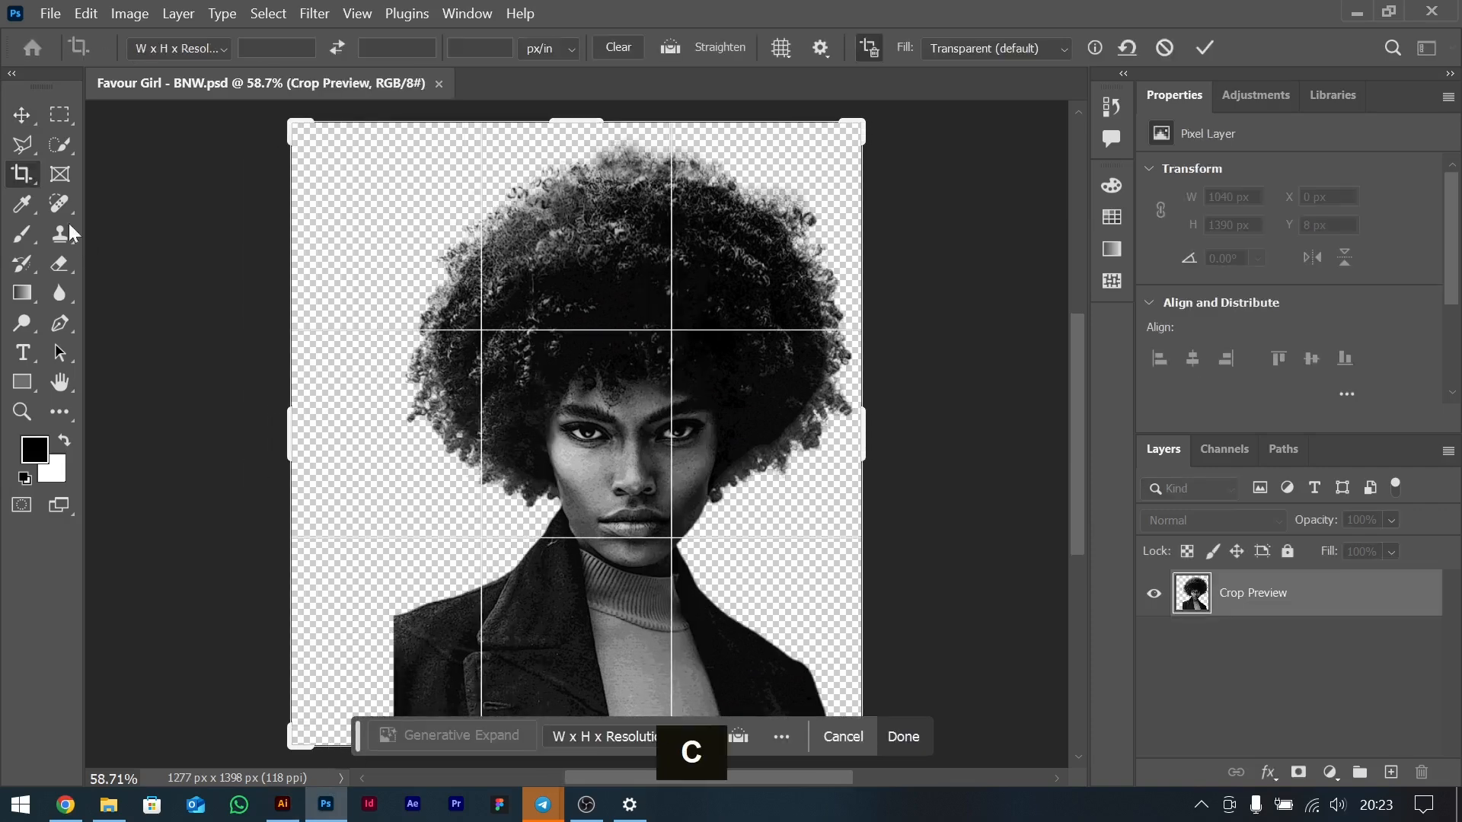
pyautogui.press('v')
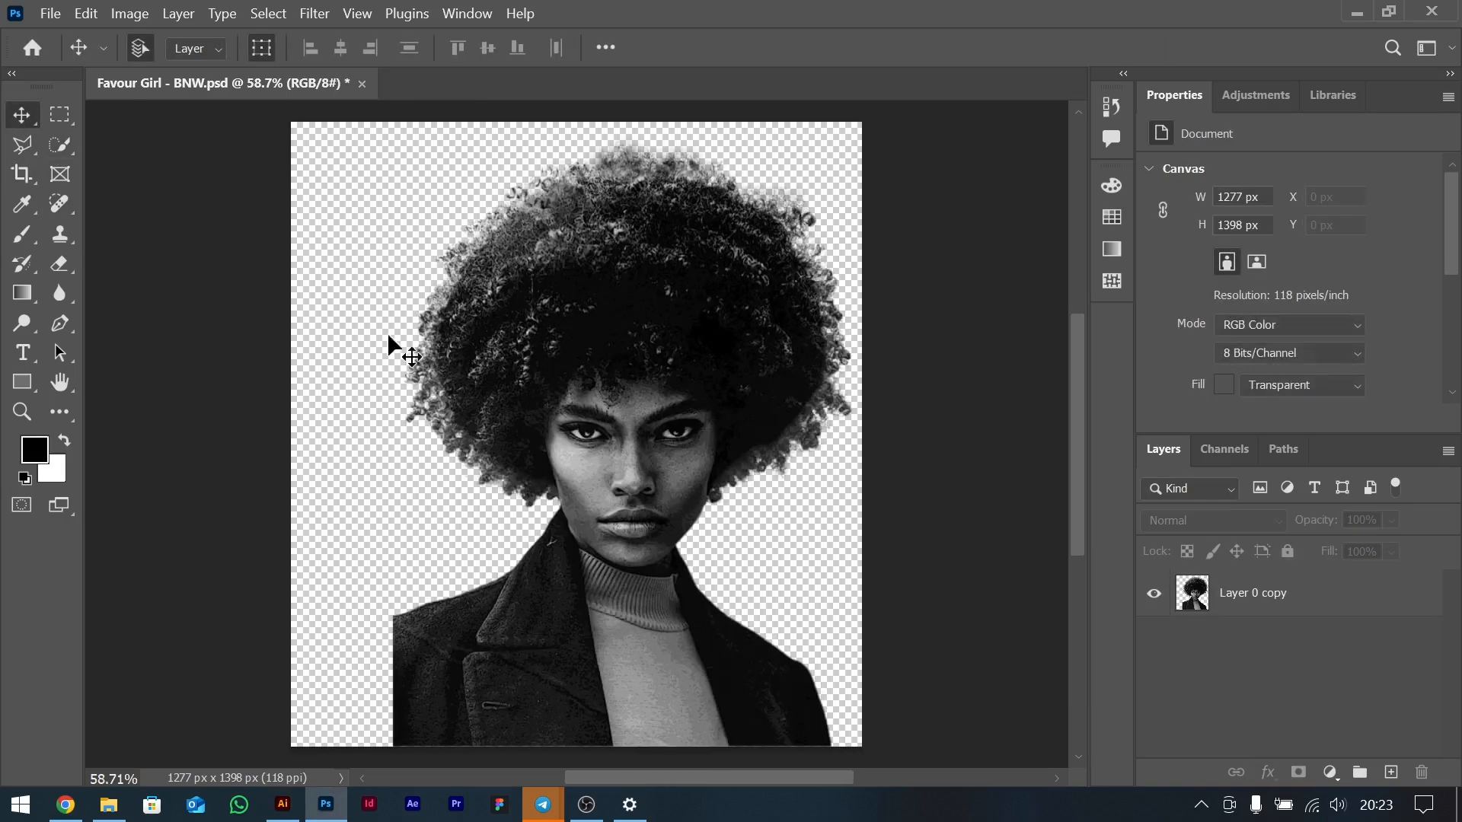
# Select the portrait layer and activate the Polygonal Lasso tool.
pyautogui.click(664, 535)
pyautogui.click(130, 13)
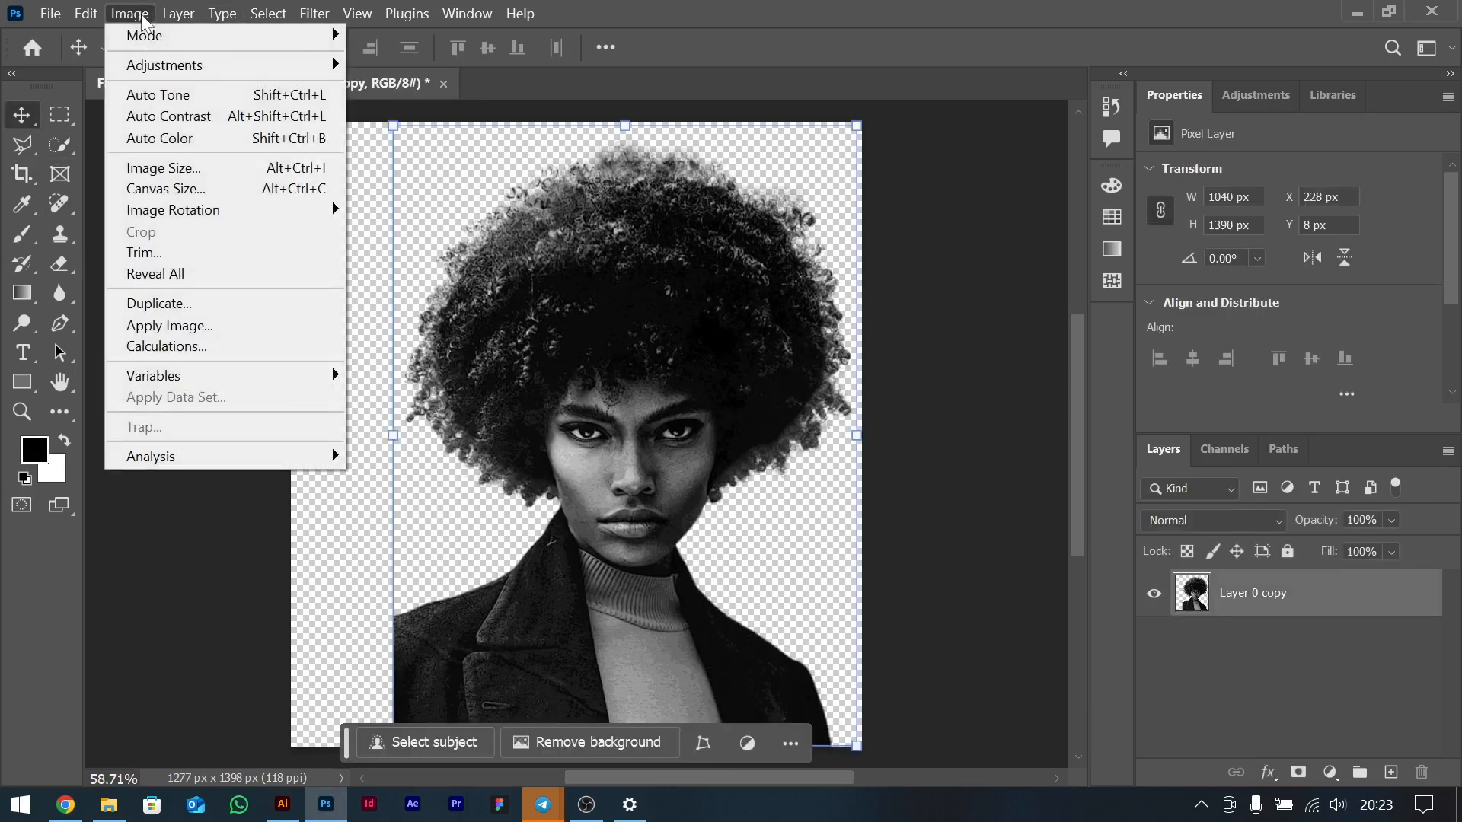
pyautogui.click(20, 146)
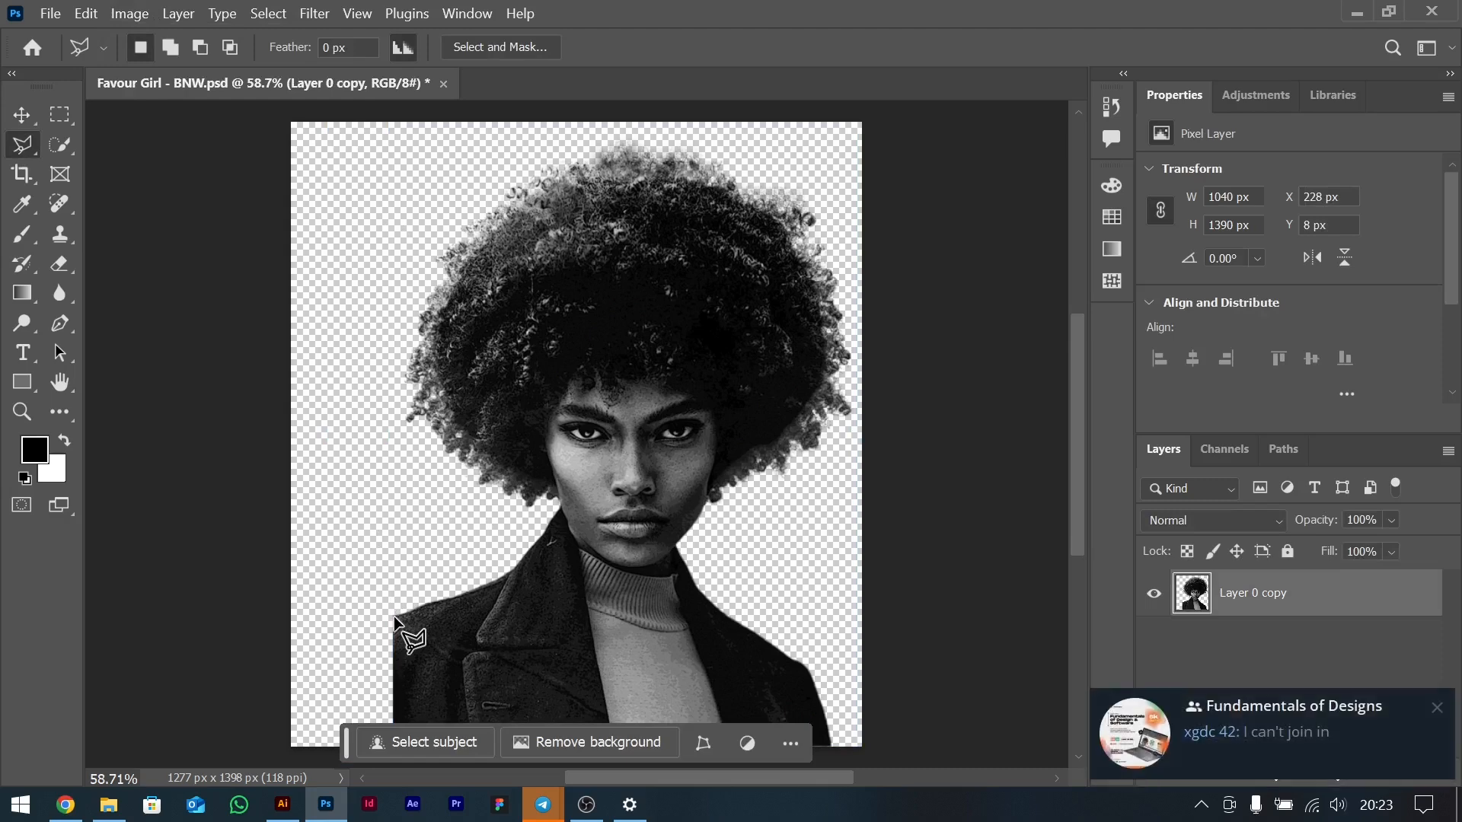
pyautogui.click(1436, 708)
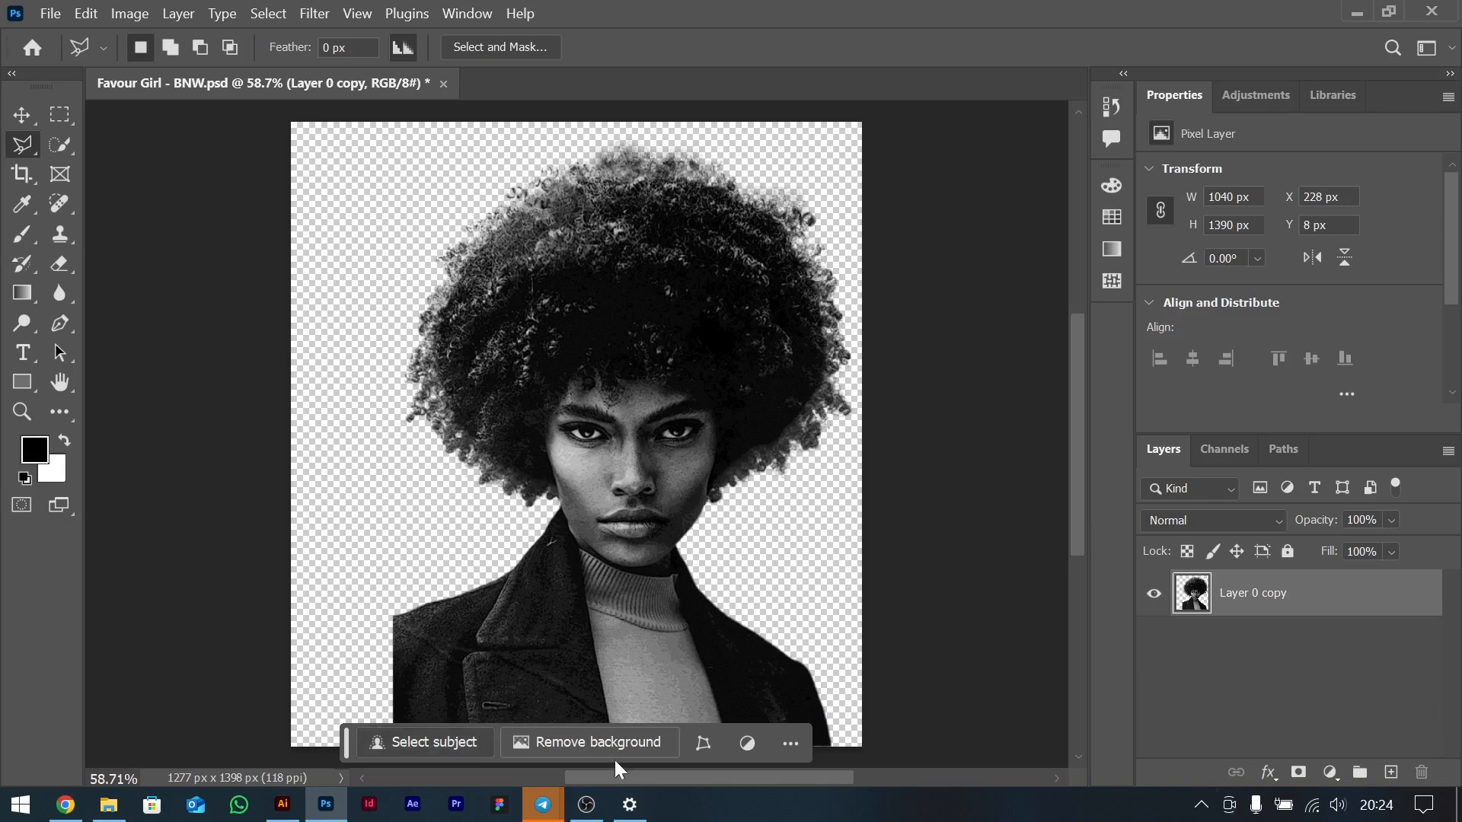
pyautogui.moveTo(558, 801)
pyautogui.click(711, 708)
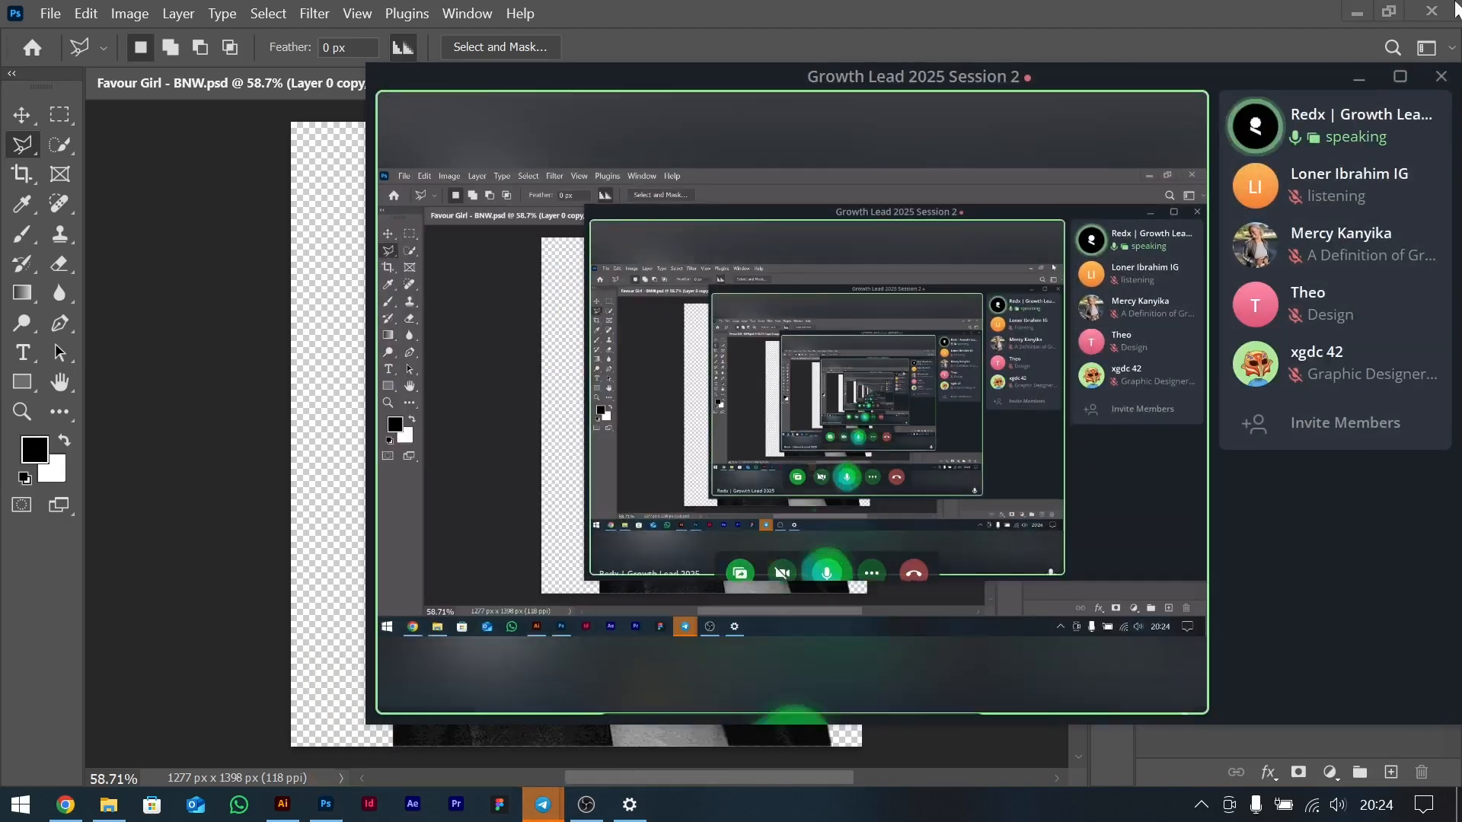
pyautogui.click(1360, 82)
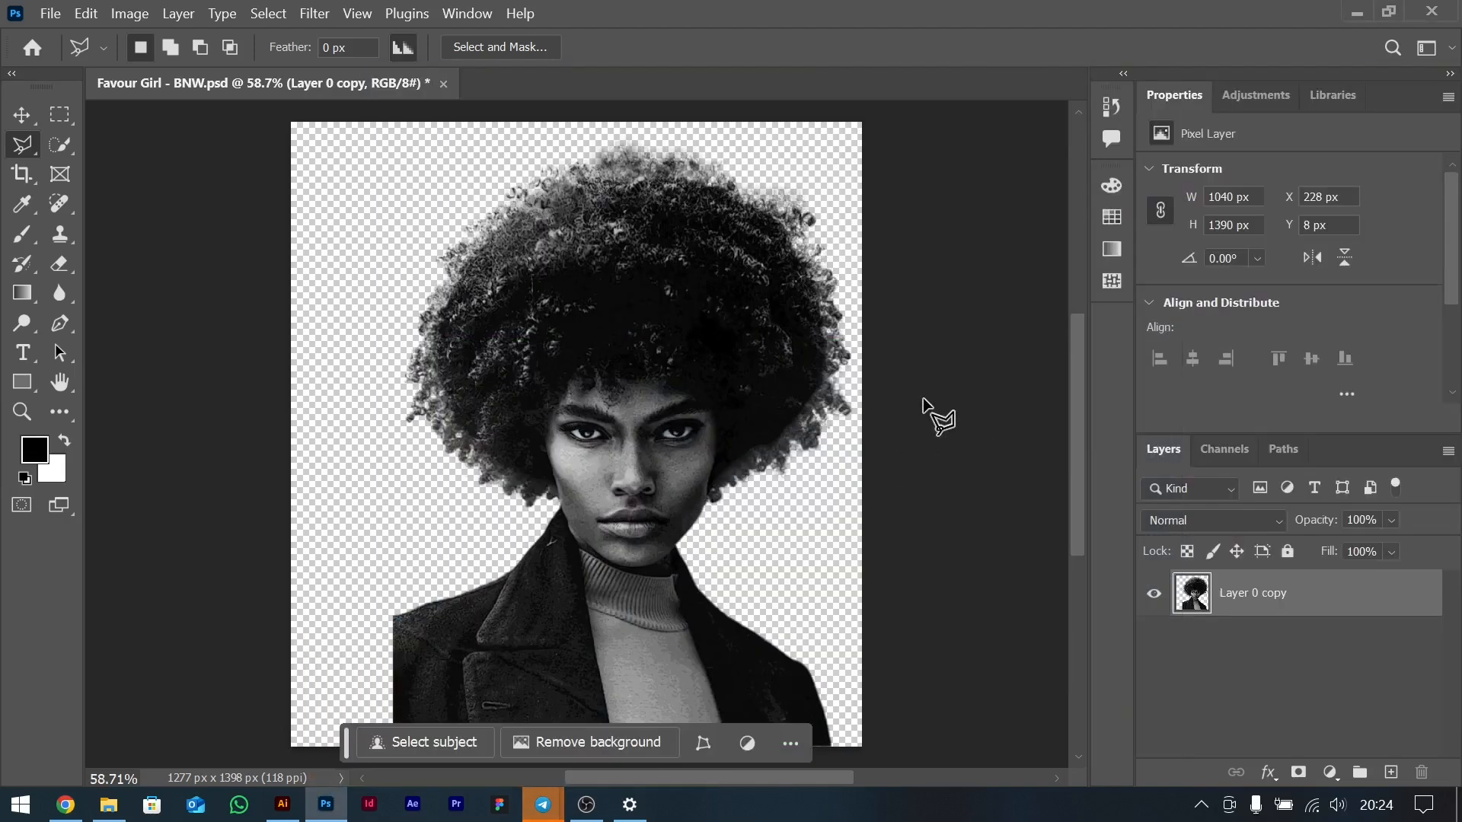
# Outline the missing rounded shoulder and sleeve with the Polygonal Lasso, overlapping the jacket's straight cut-off edge.
pyautogui.click(385, 622)
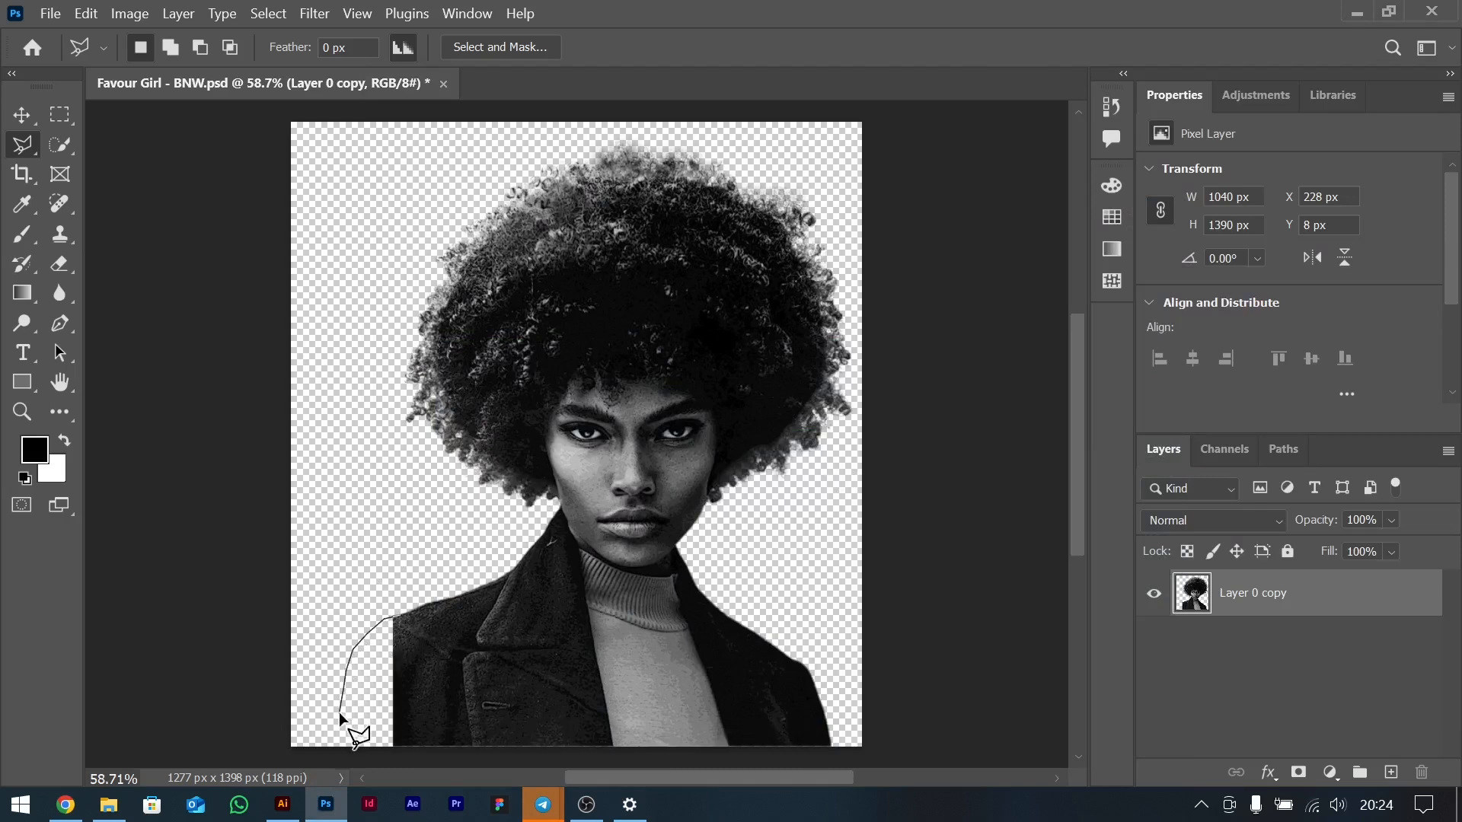
pyautogui.press('ctrl')
pyautogui.doubleClick(341, 753)
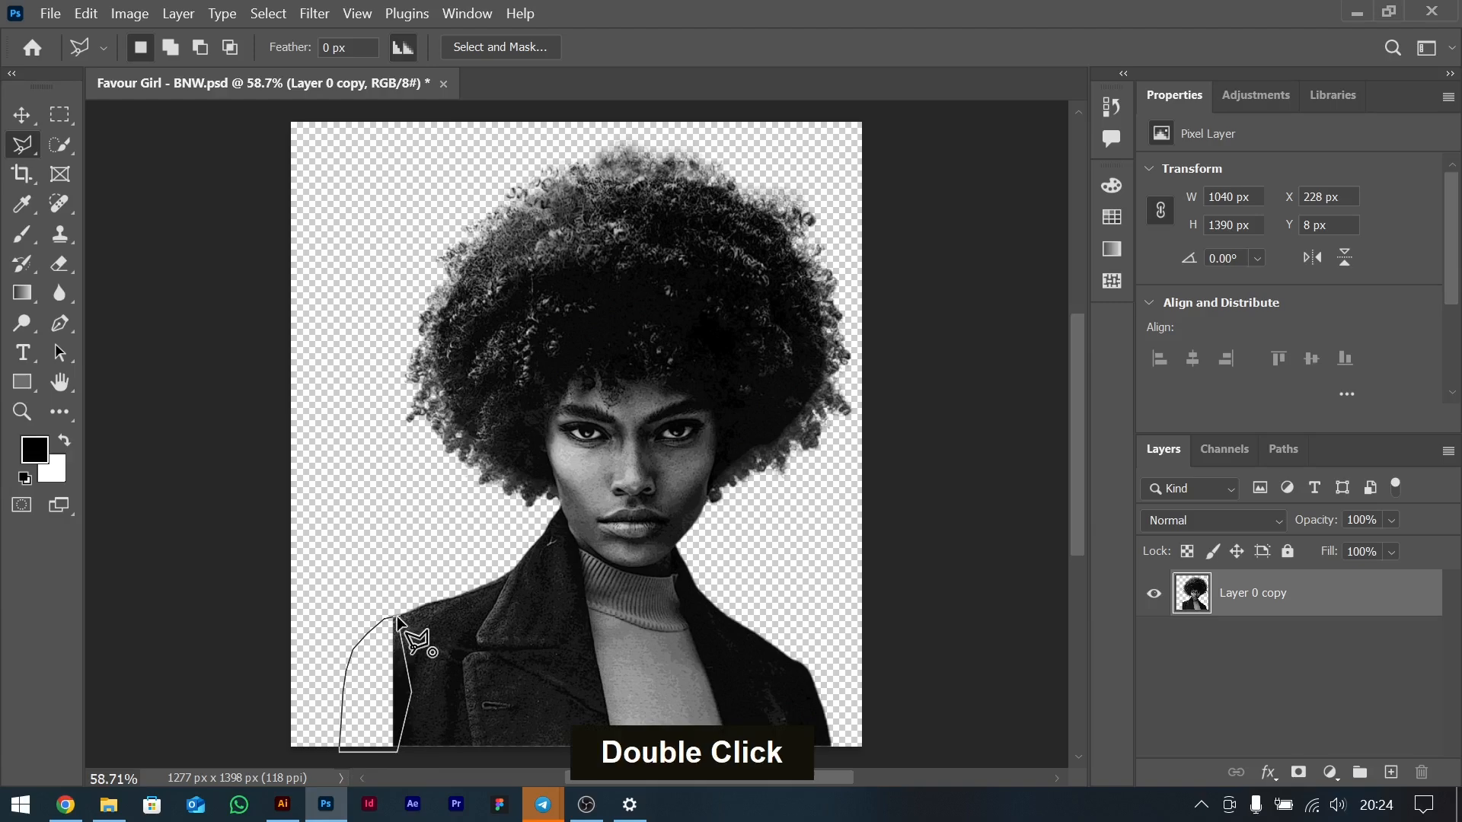
# Fill the shoulder selection with Content-Aware Fill, using automatic sampling and output to a new layer.
pyautogui.click(142, 21)
pyautogui.moveTo(95, 19)
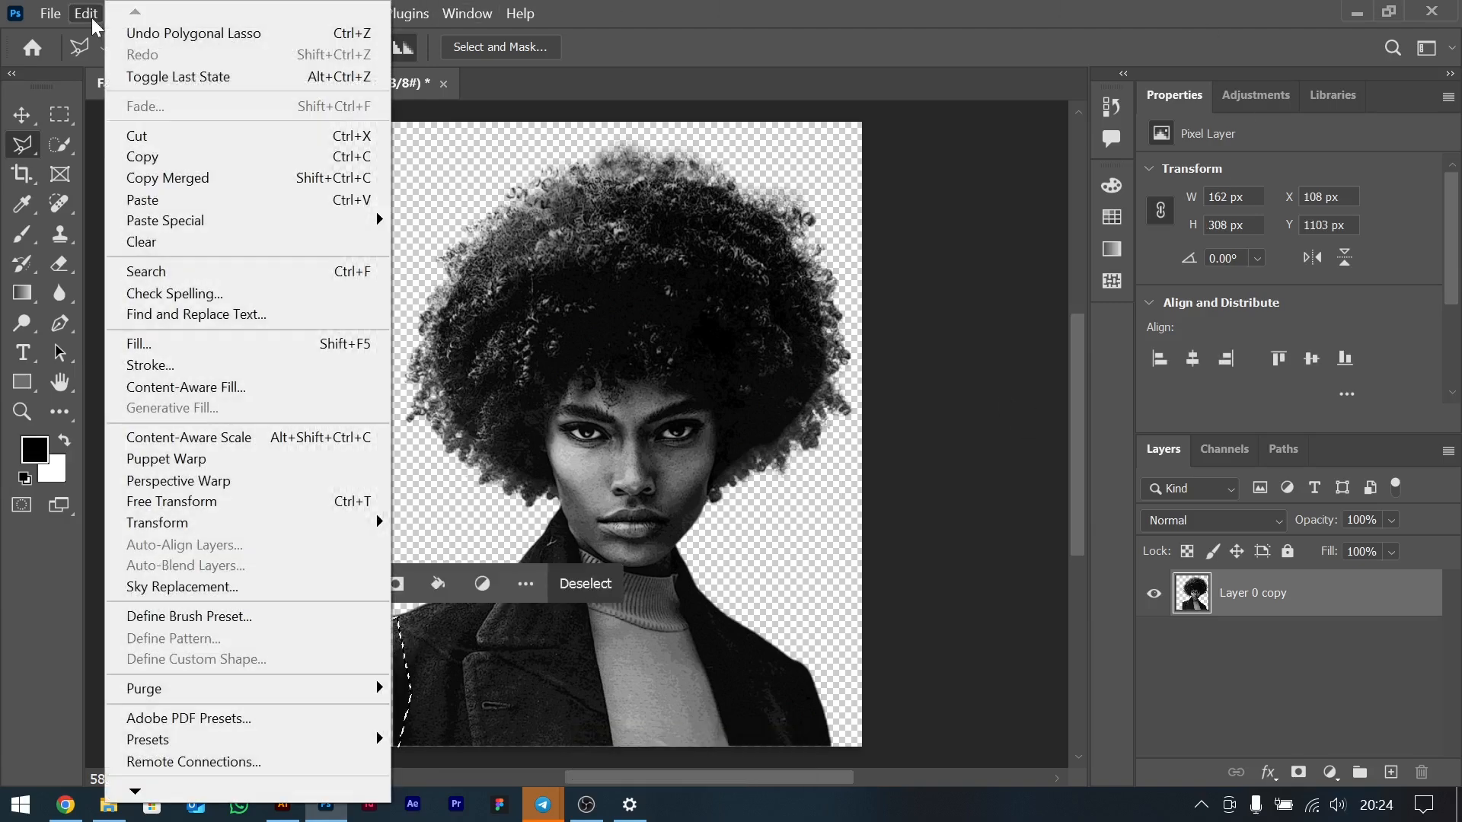
pyautogui.click(227, 387)
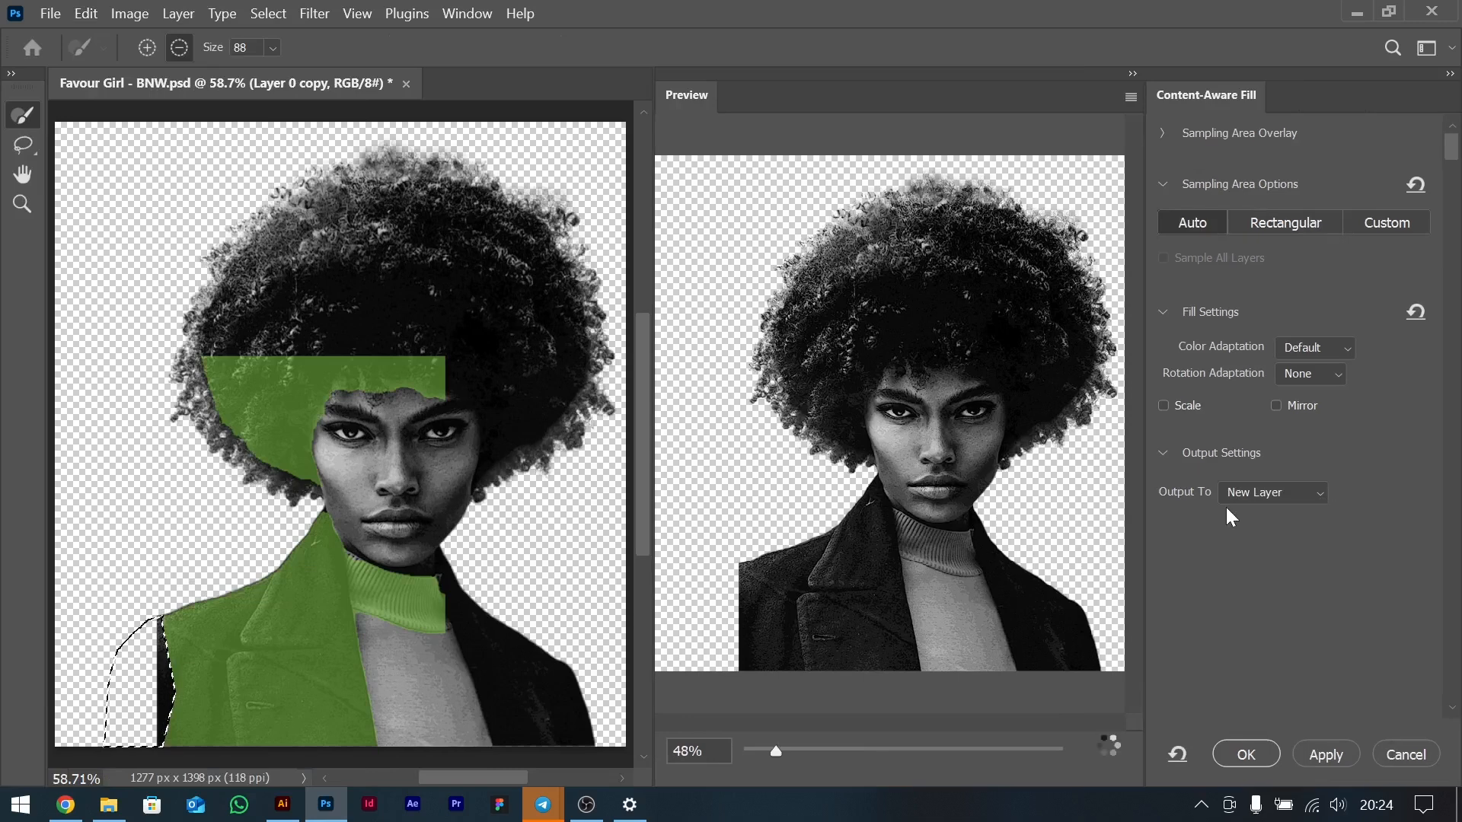
pyautogui.hotkey('ctrl', '+')
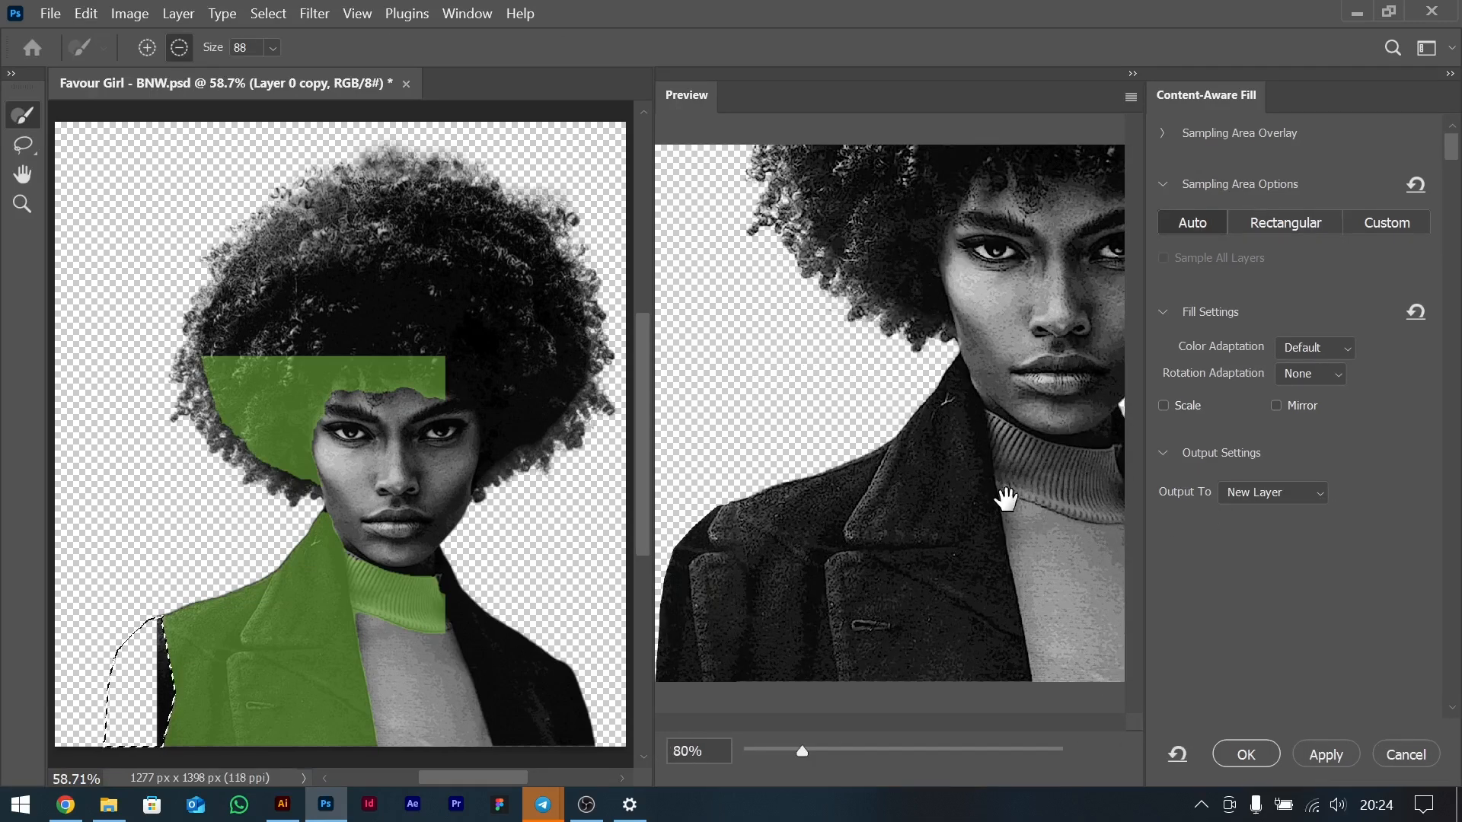
pyautogui.scroll(-3, 966, 489)
pyautogui.scroll(2, 969, 512)
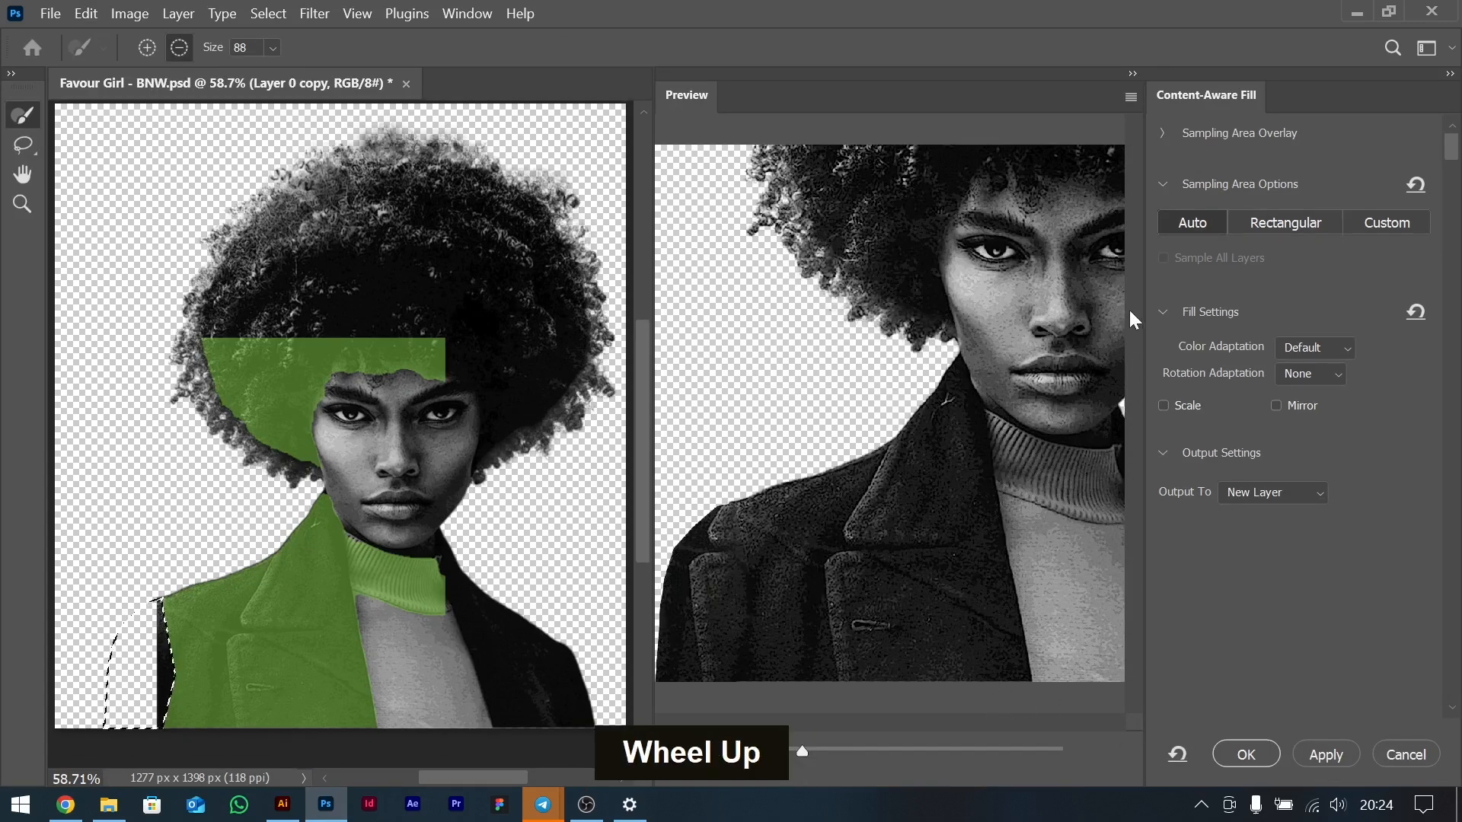
pyautogui.keyDown('alt'); pyautogui.scroll(-1, 1002, 391); pyautogui.keyUp('alt')
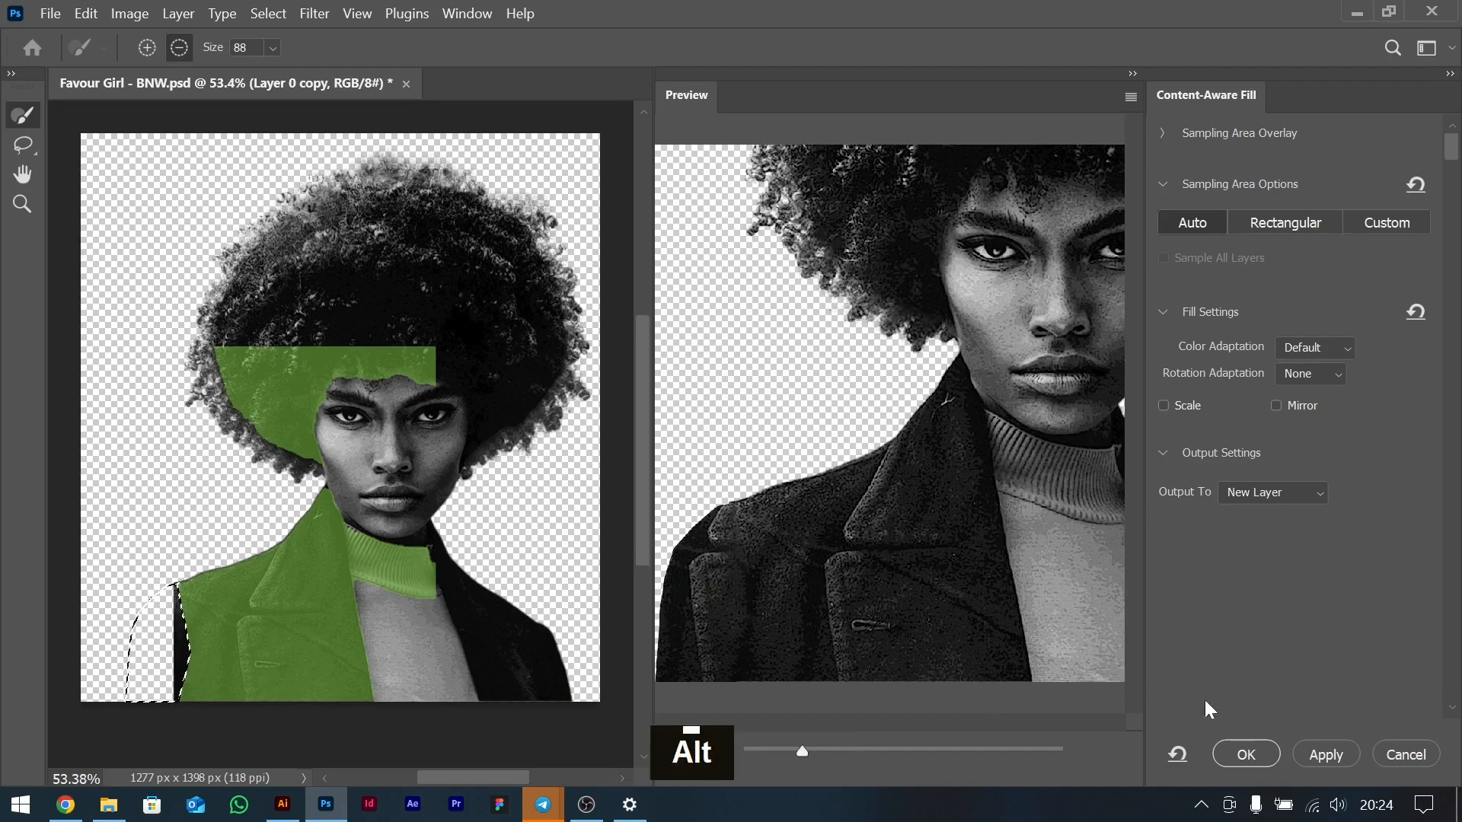
pyautogui.click(1273, 754)
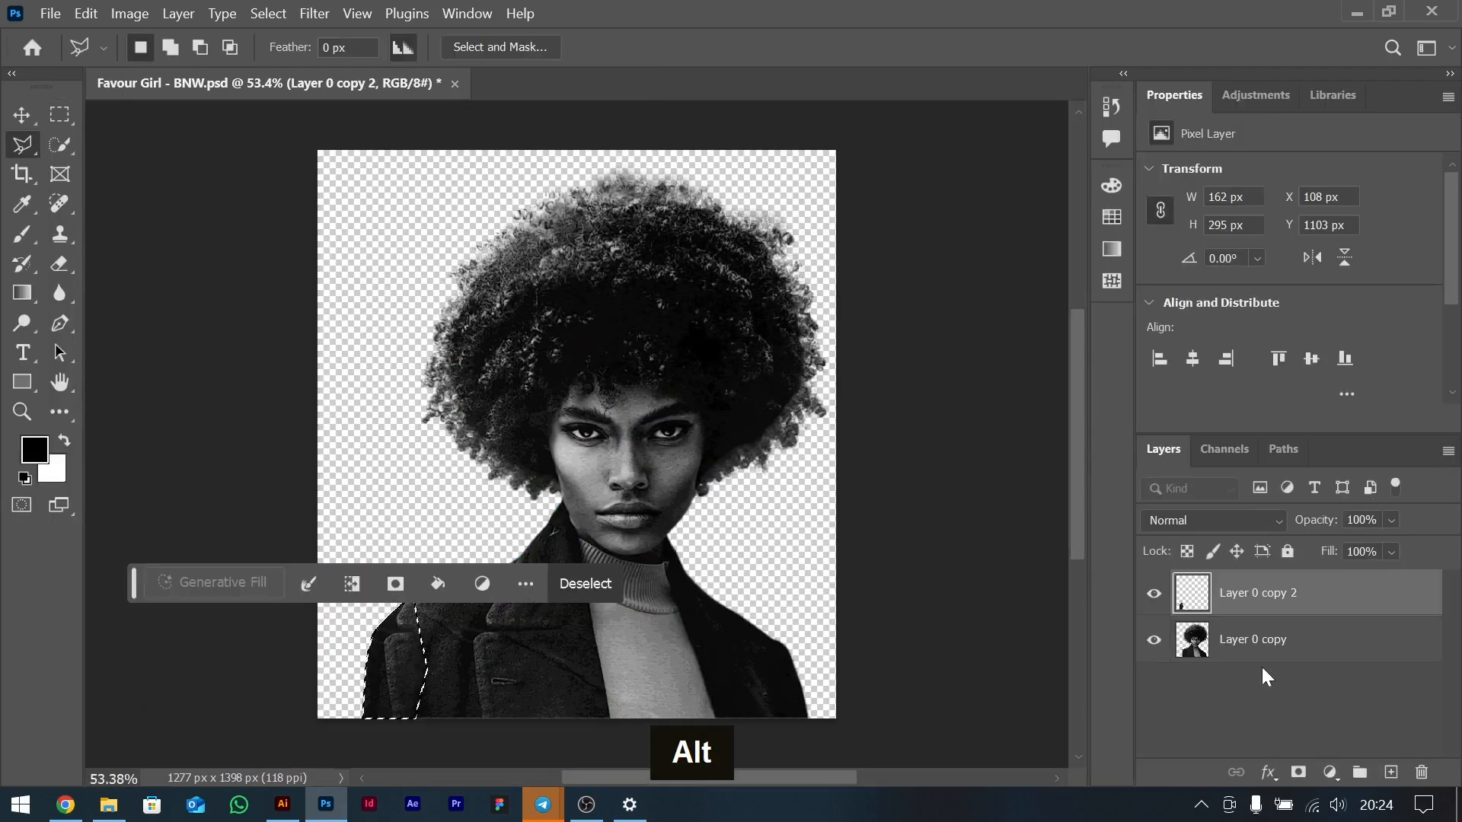
pyautogui.click(22, 116)
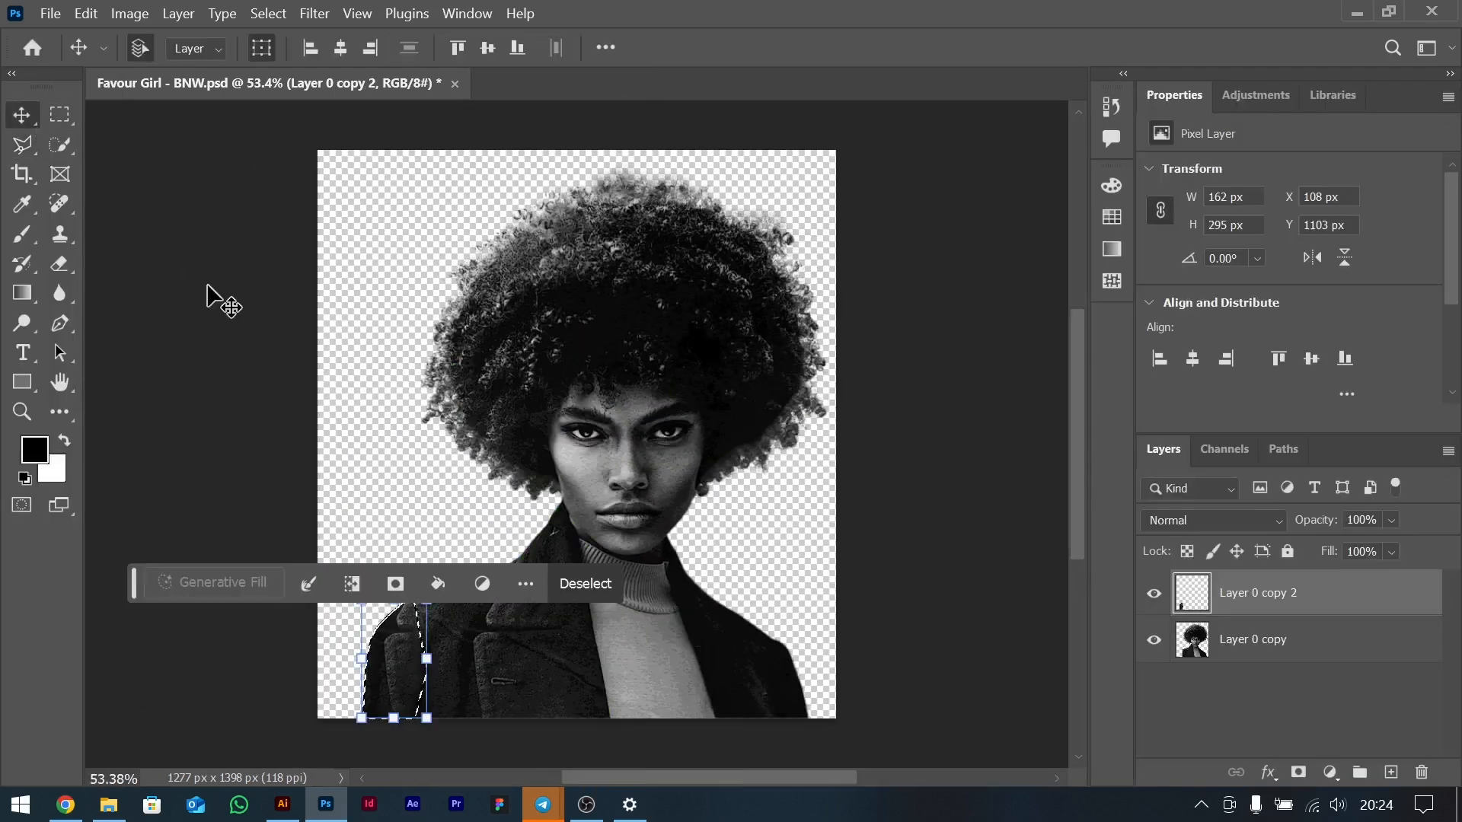
# Deselect the filled shoulder area and save the portrait file.
pyautogui.doubleClick(202, 280)
pyautogui.hotkey('ctrl', 'd')
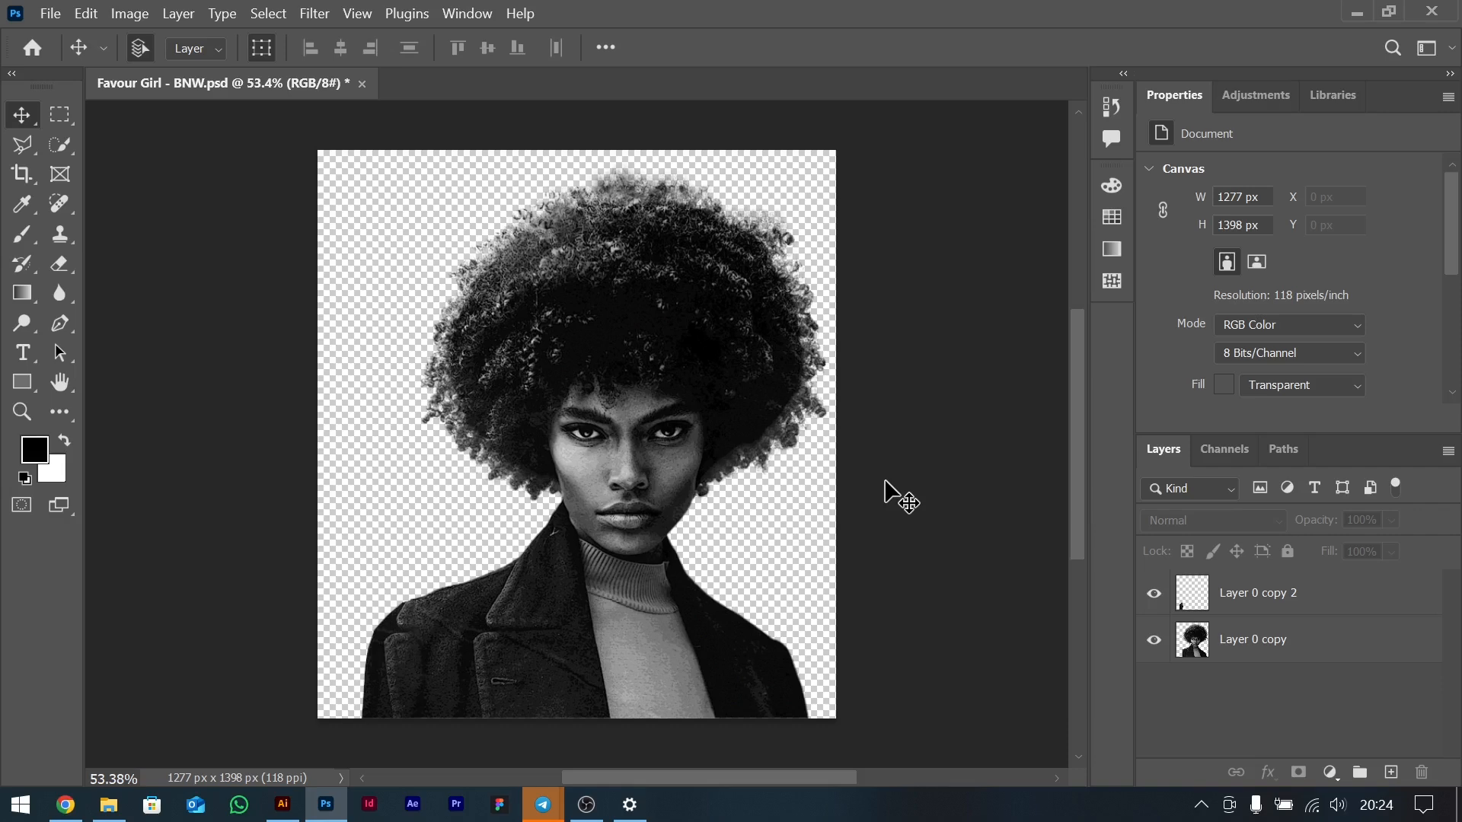
pyautogui.hotkey('ctrl', 's')
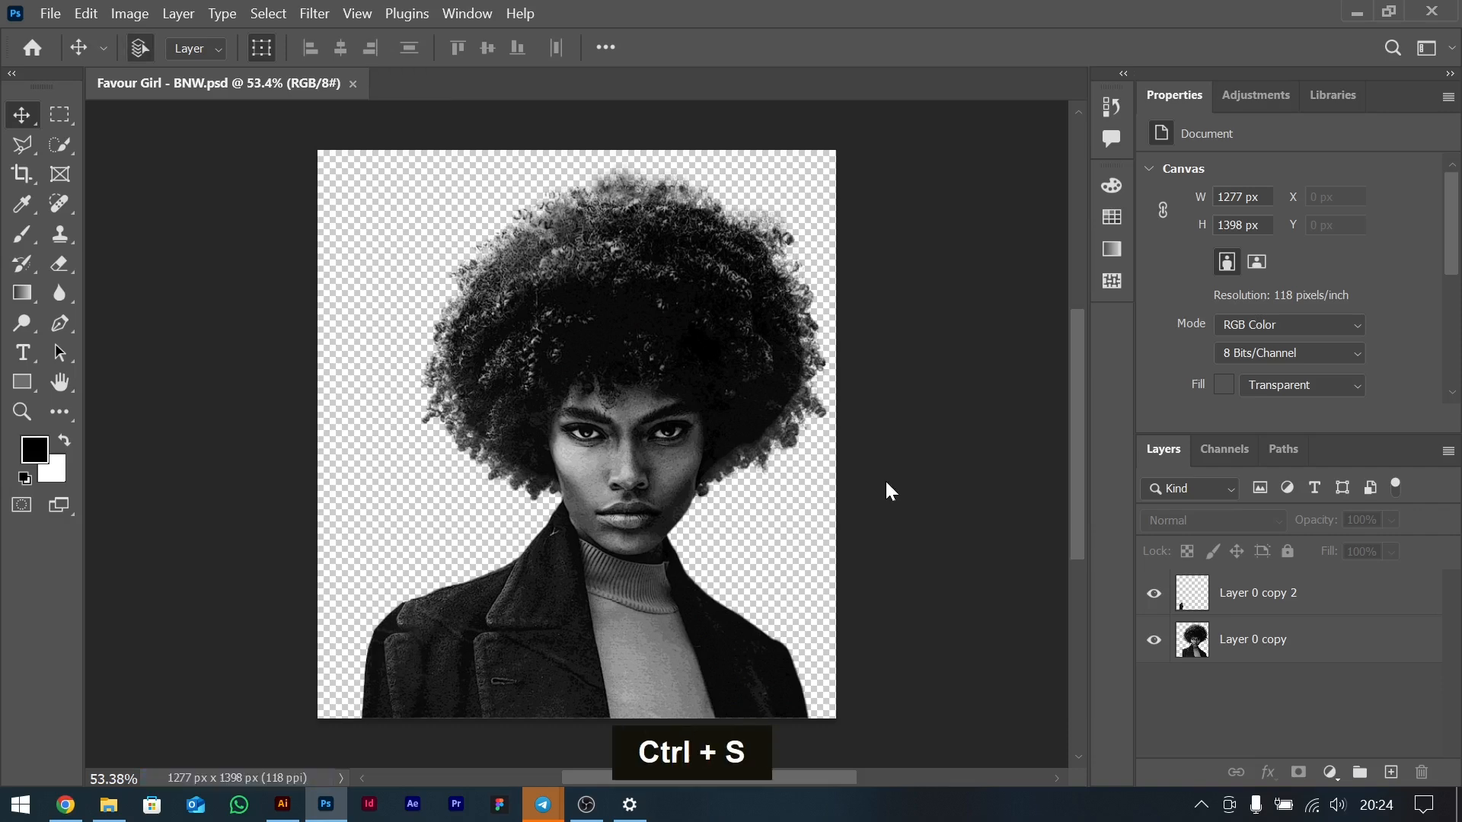
# Switch to Illustrator and update the modified linked portrait.
pyautogui.hotkey('alt', 'Tab')
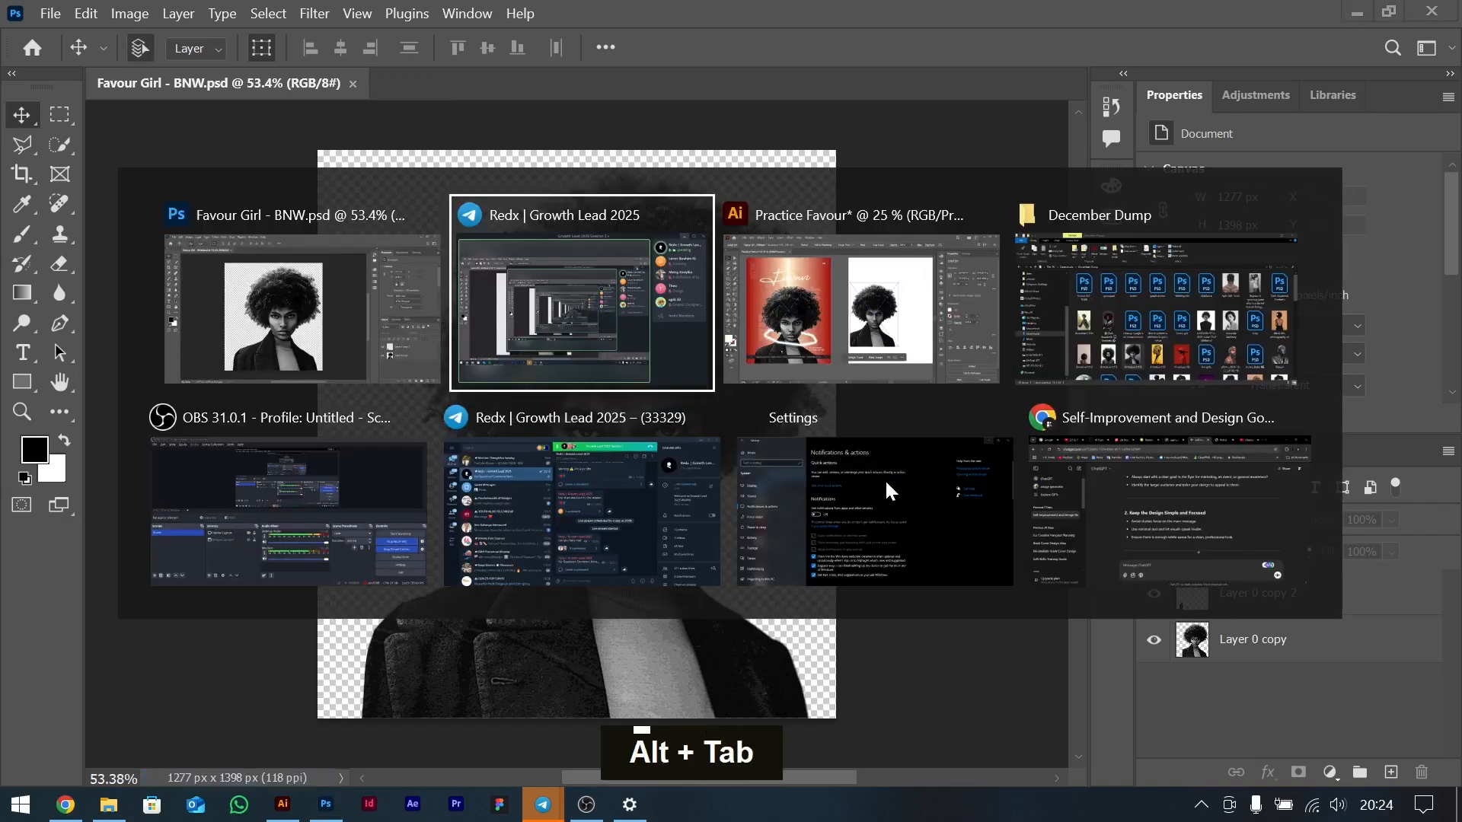
pyautogui.hotkey('alt', 'Tab')
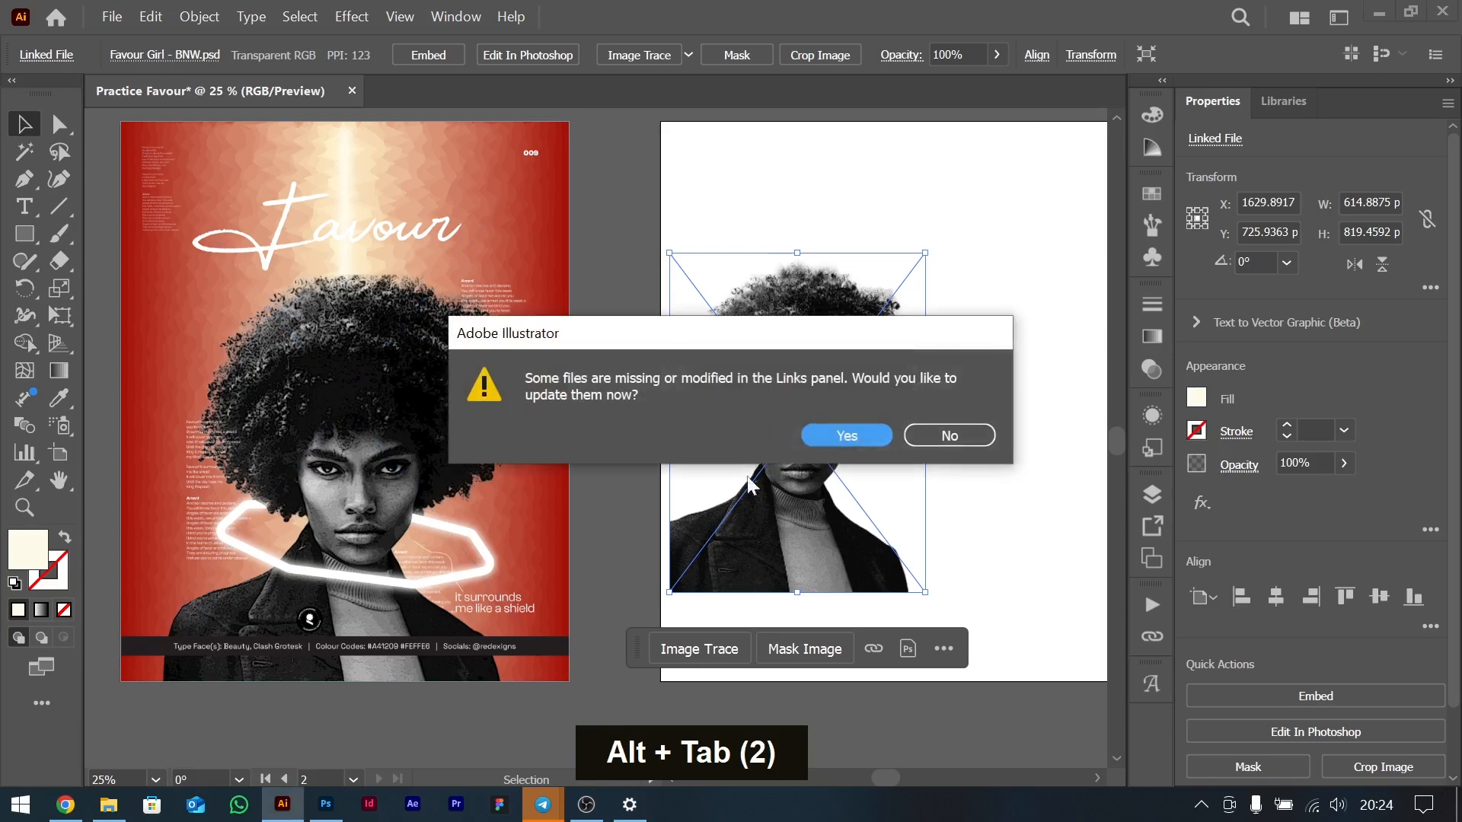
pyautogui.click(841, 443)
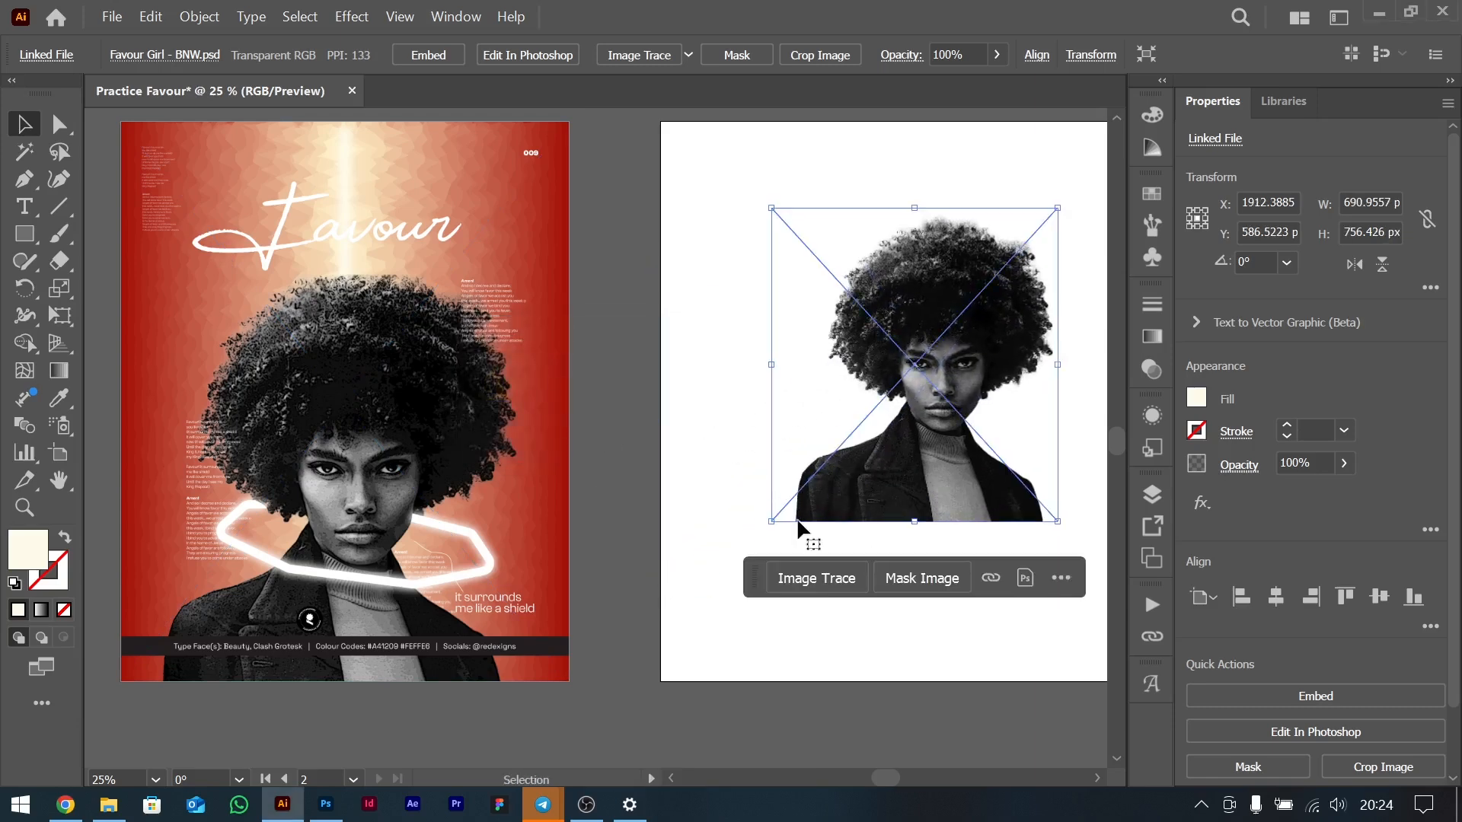
# Move the portrait off the second artboard onto the empty canvas to its right and deselect it.
pyautogui.scroll(-1, 914, 404)
pyautogui.moveTo(914, 404); pyautogui.dragTo(955, 560)
pyautogui.press('space')
pyautogui.moveTo(956, 559); pyautogui.dragTo(793, 372)
pyautogui.press('space')
pyautogui.moveTo(640, 459); pyautogui.dragTo(809, 468)
pyautogui.click(809, 377)
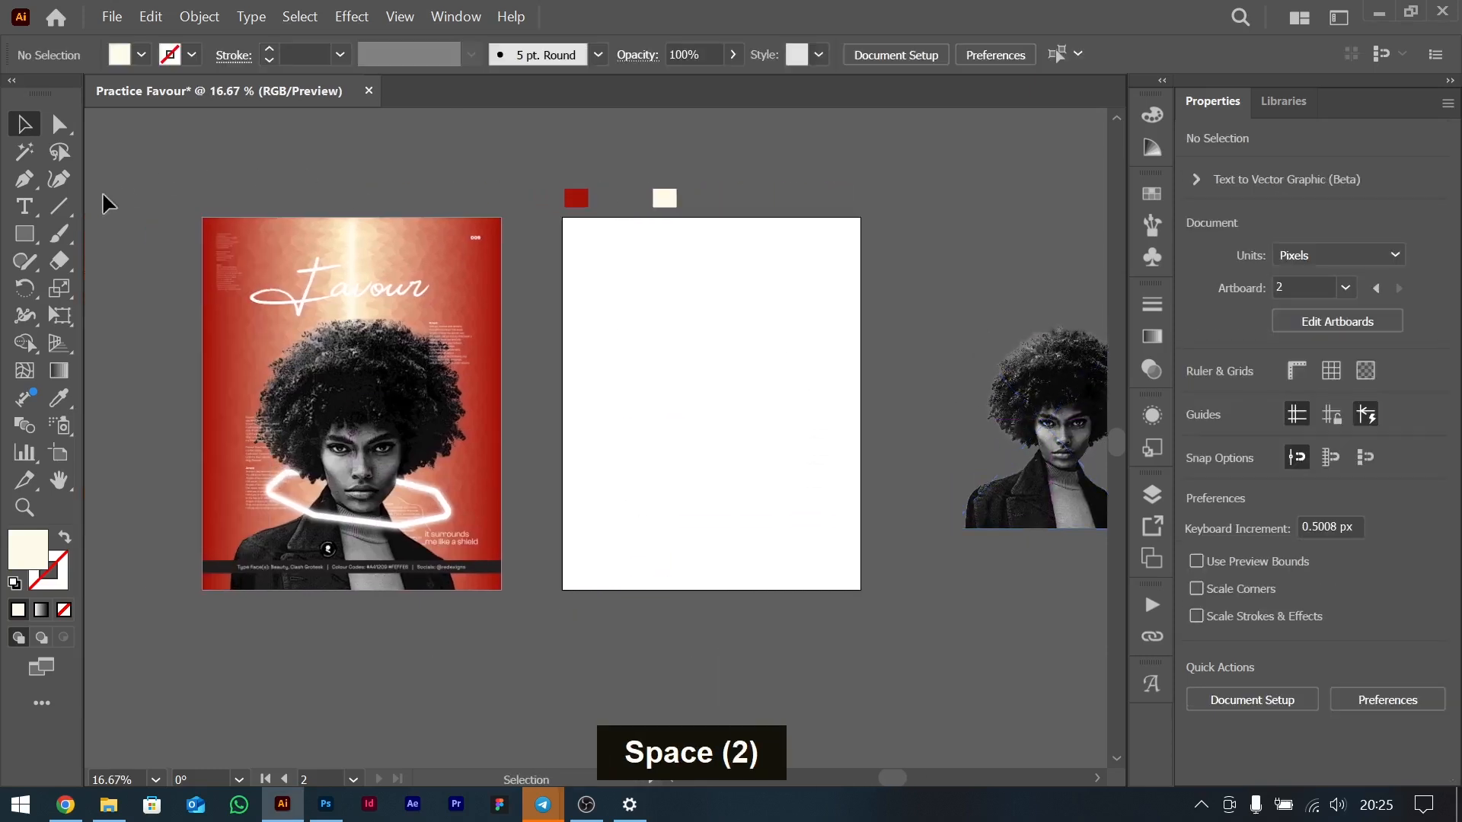
# Draw a 1080 × 1350 px rectangle covering the second artboard and fill it with the sampled dark red swatch.
pyautogui.press('m')
pyautogui.moveTo(562, 218); pyautogui.dragTo(860, 588)
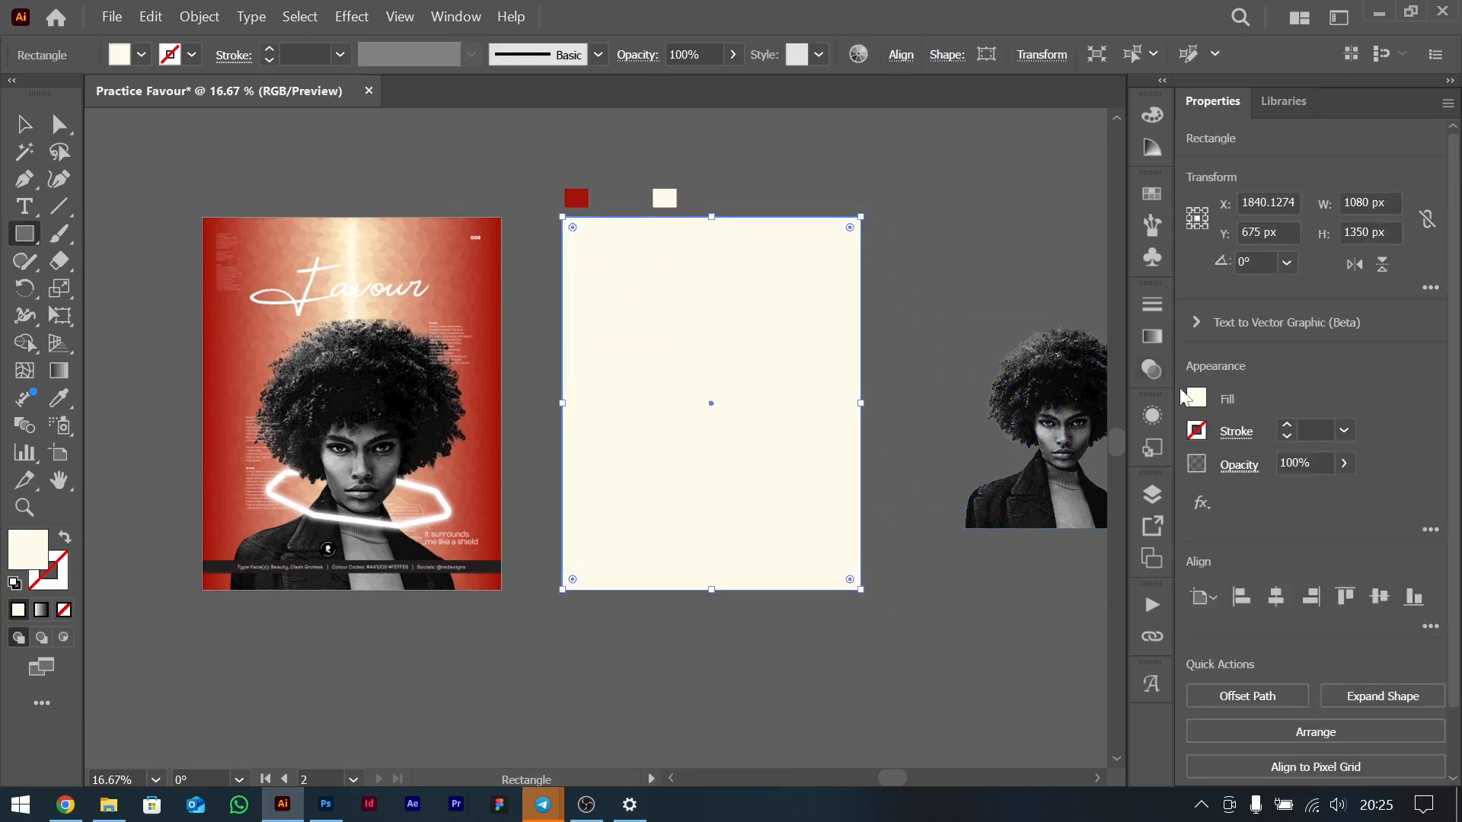
pyautogui.press('i')
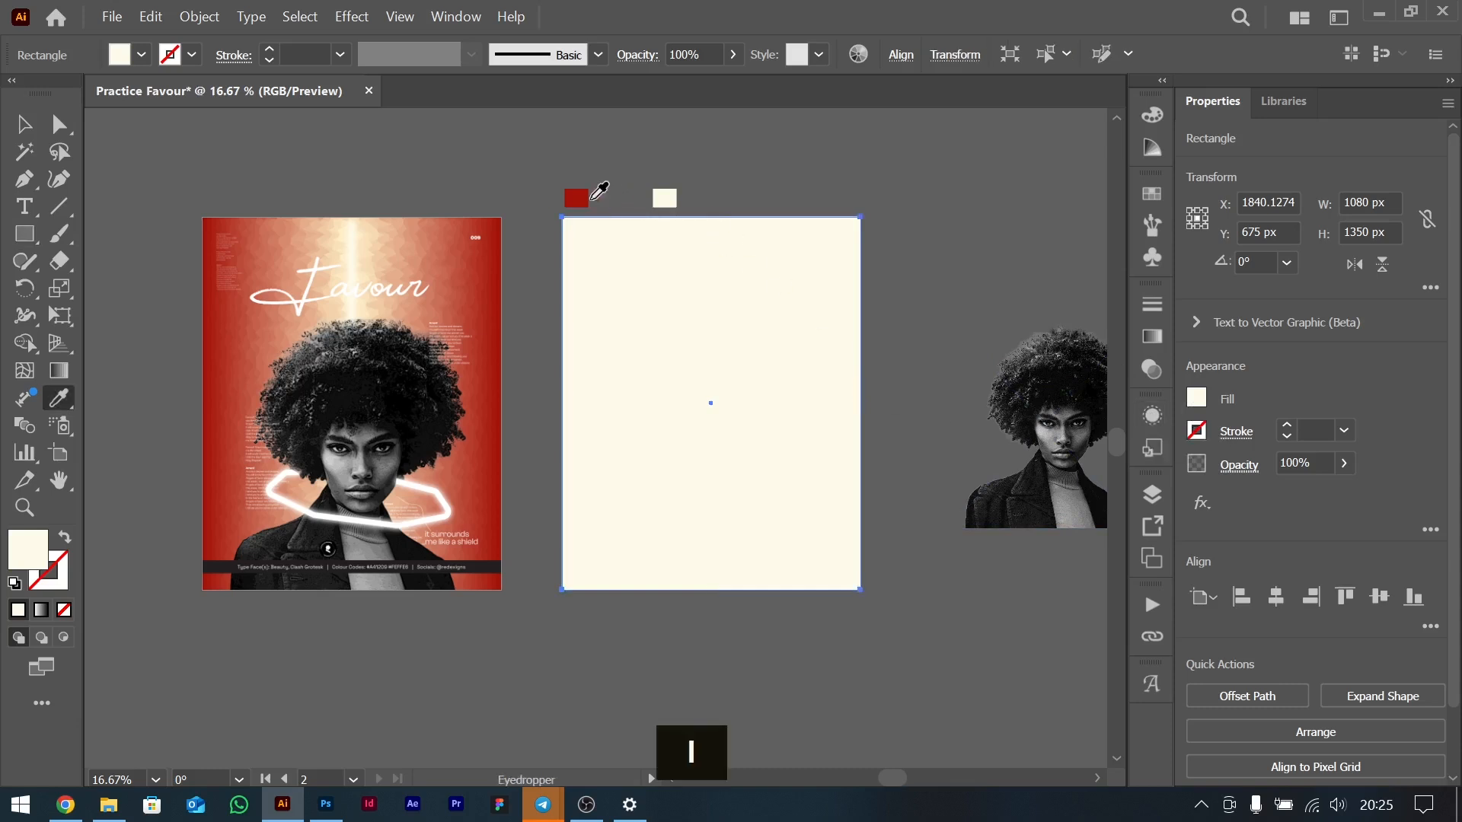
pyautogui.click(577, 199)
pyautogui.click(31, 120)
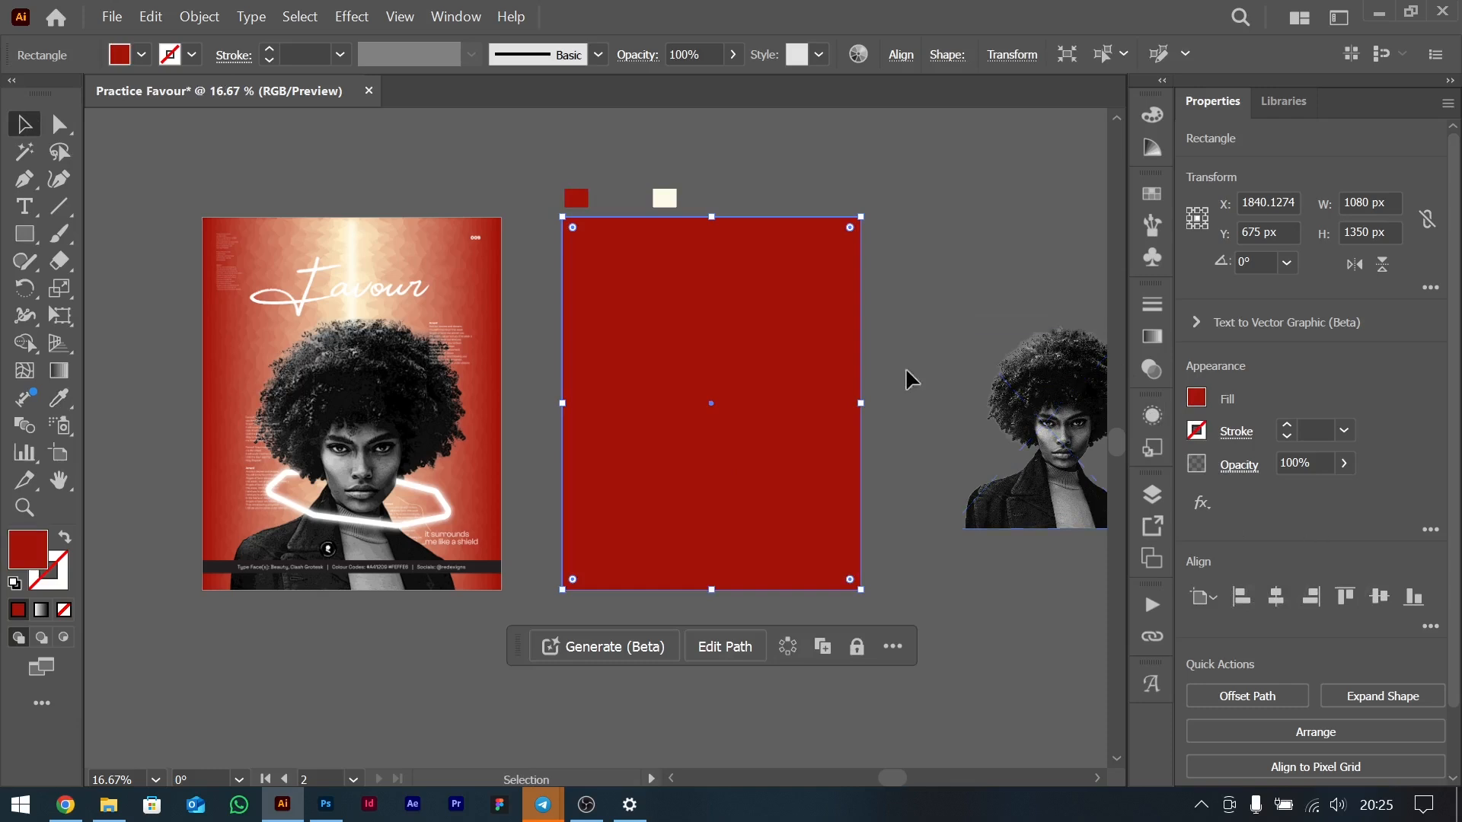
# Duplicate the red rectangle in place, narrow the copy to a centred strip about 33 px wide, and fill it with the cream swatch.
pyautogui.click(944, 230)
pyautogui.click(806, 358)
pyautogui.hotkey('ctrl', 'c')
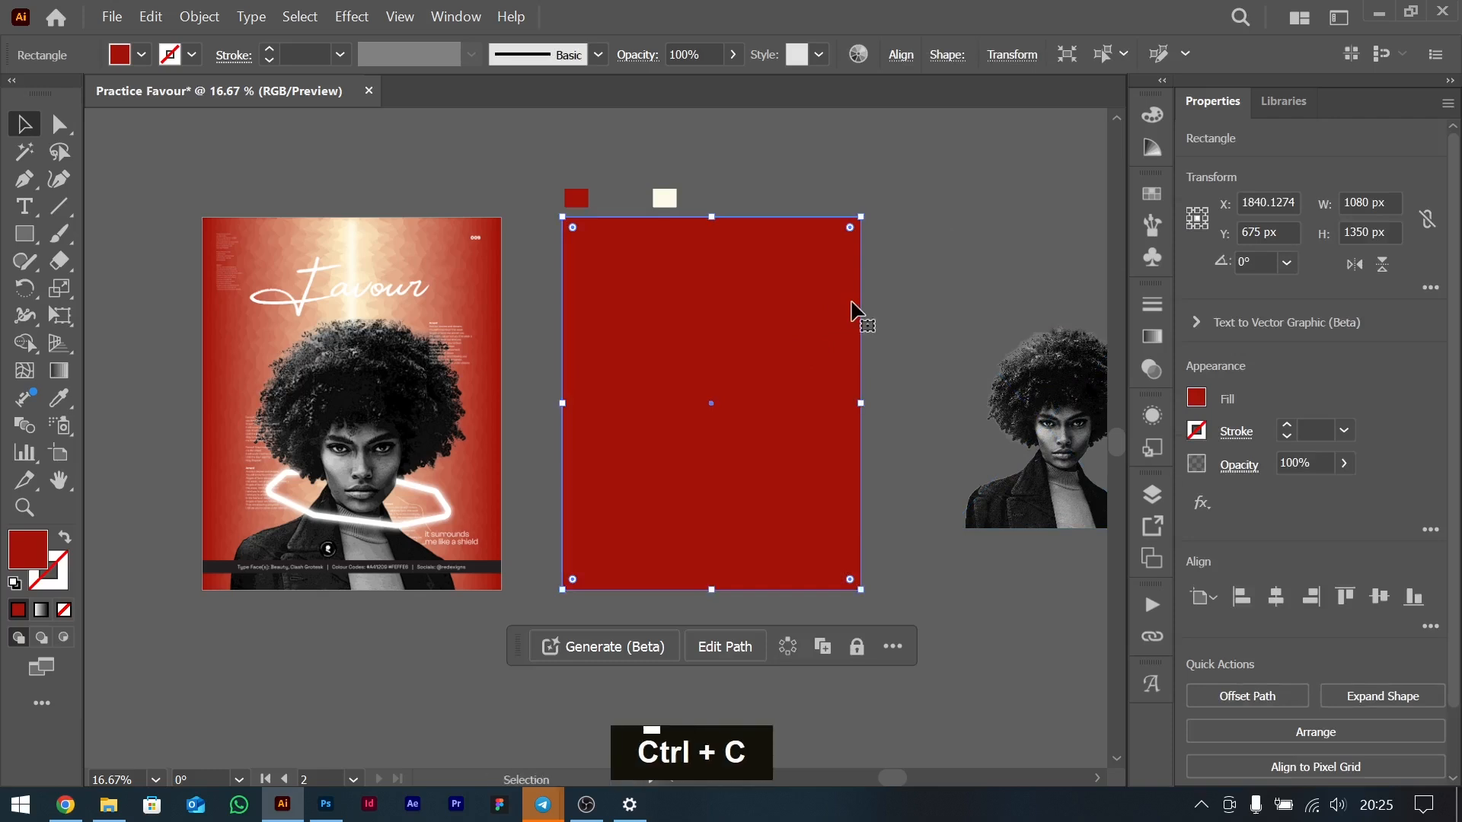
pyautogui.hotkey('ctrl', 'f')
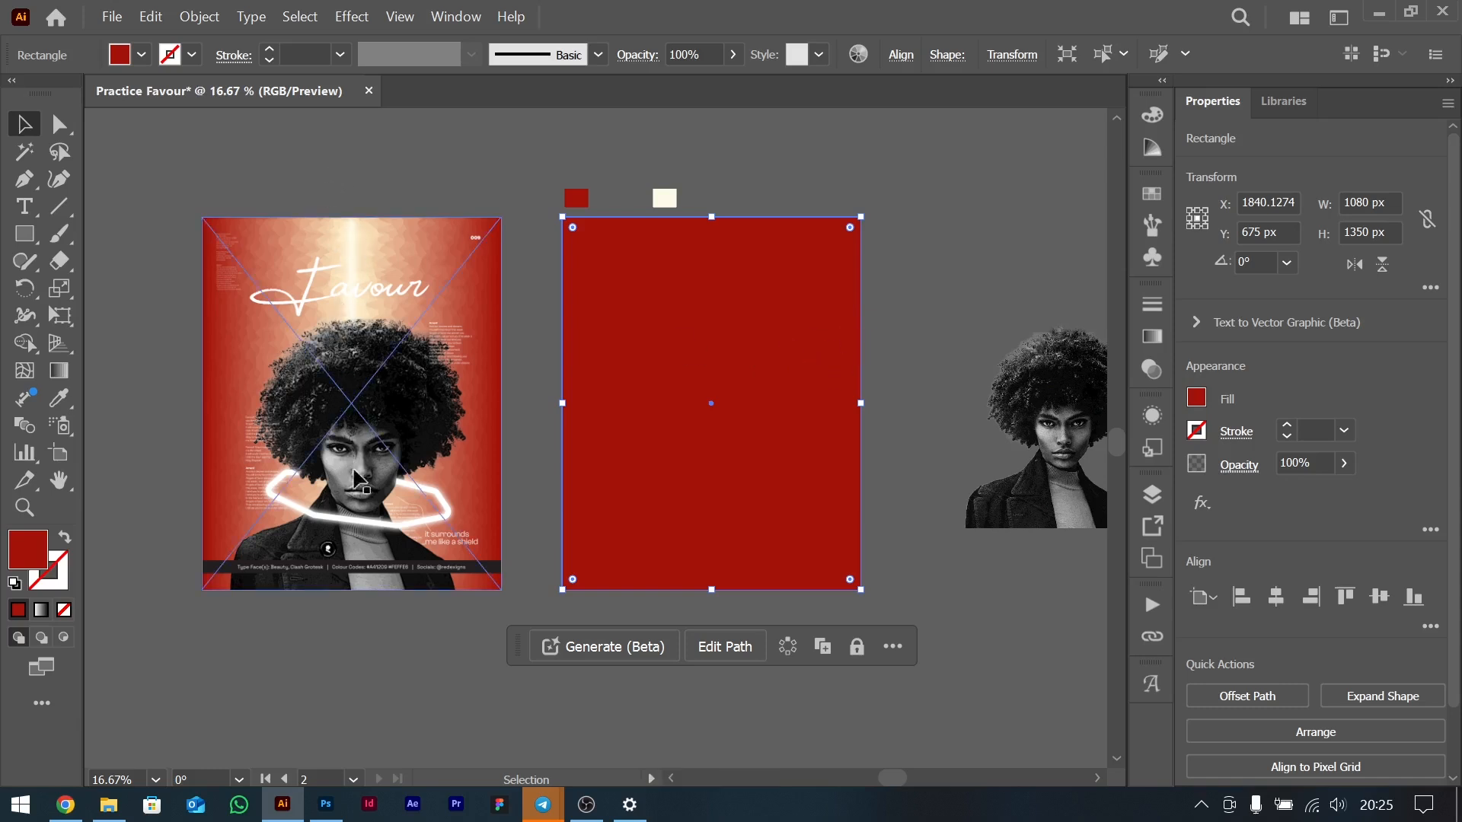
pyautogui.hotkey('ctrl', 'c')
pyautogui.hotkey('ctrl', 'f')
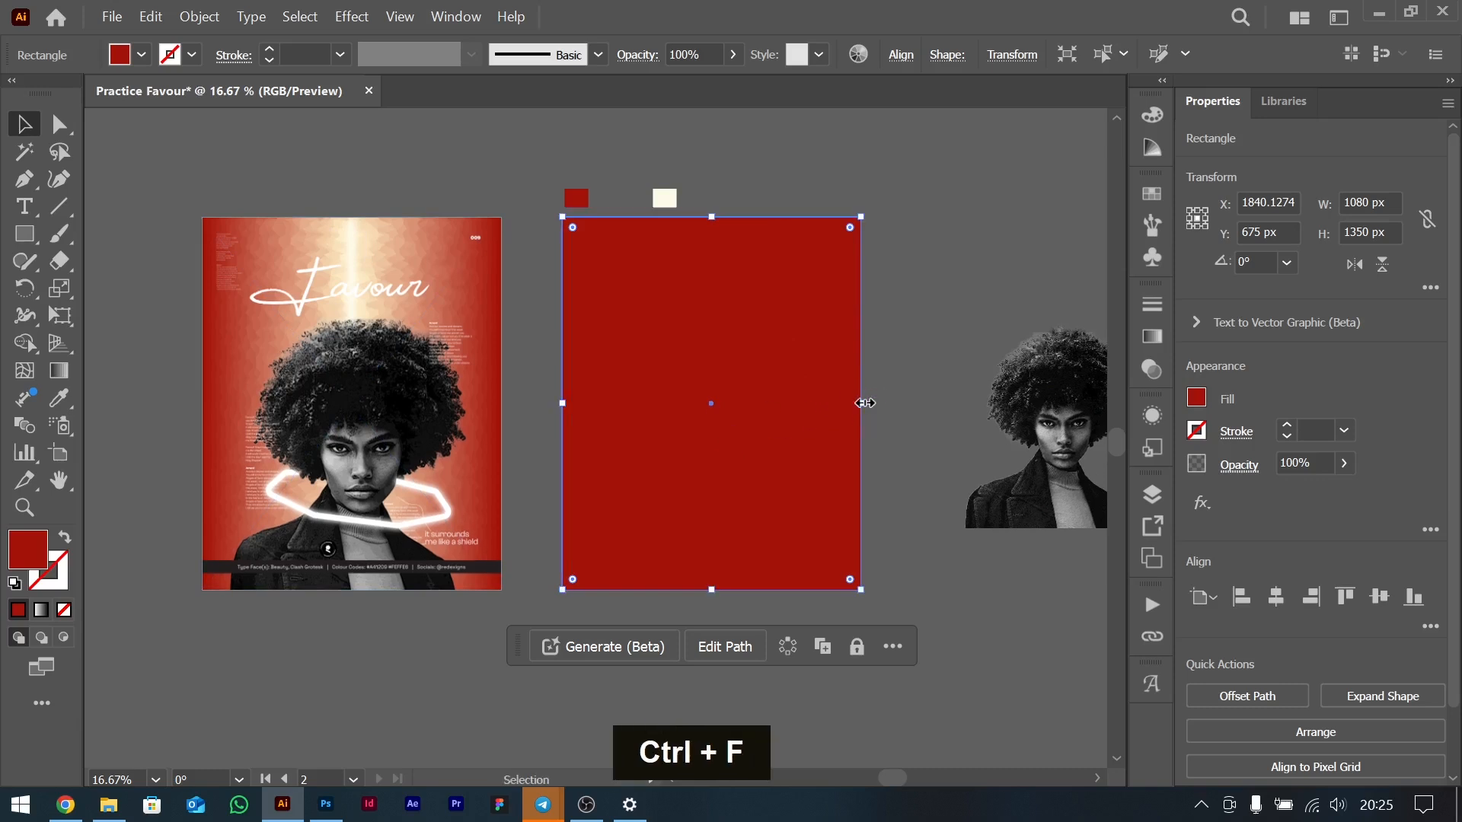
pyautogui.moveTo(860, 403); pyautogui.dragTo(713, 403)
pyautogui.press('i')
pyautogui.click(667, 199)
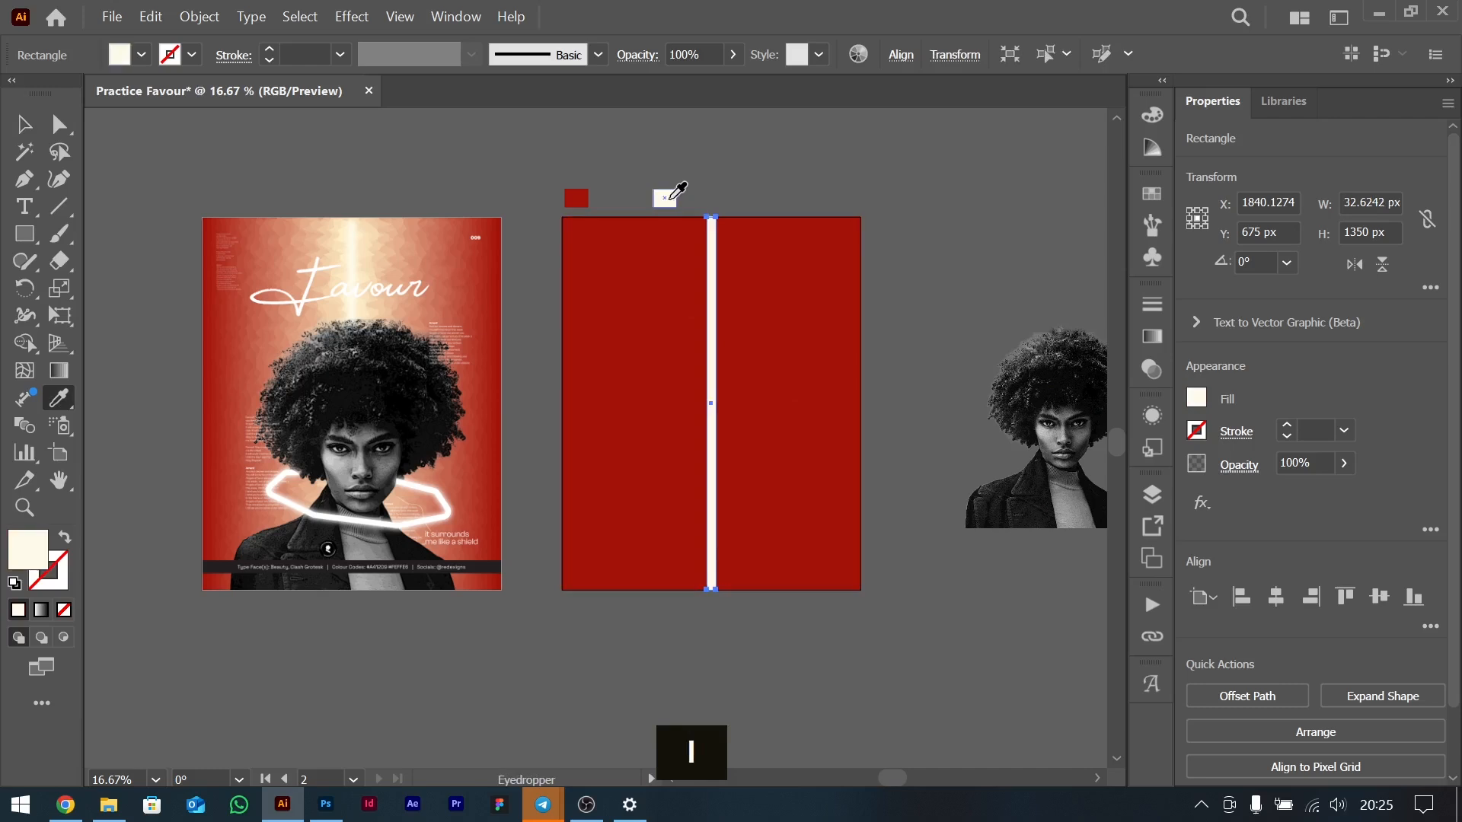
# Start a Roughen effect on the cream strip with a relative size of 2%.
pyautogui.click(1201, 506)
pyautogui.click(354, 15)
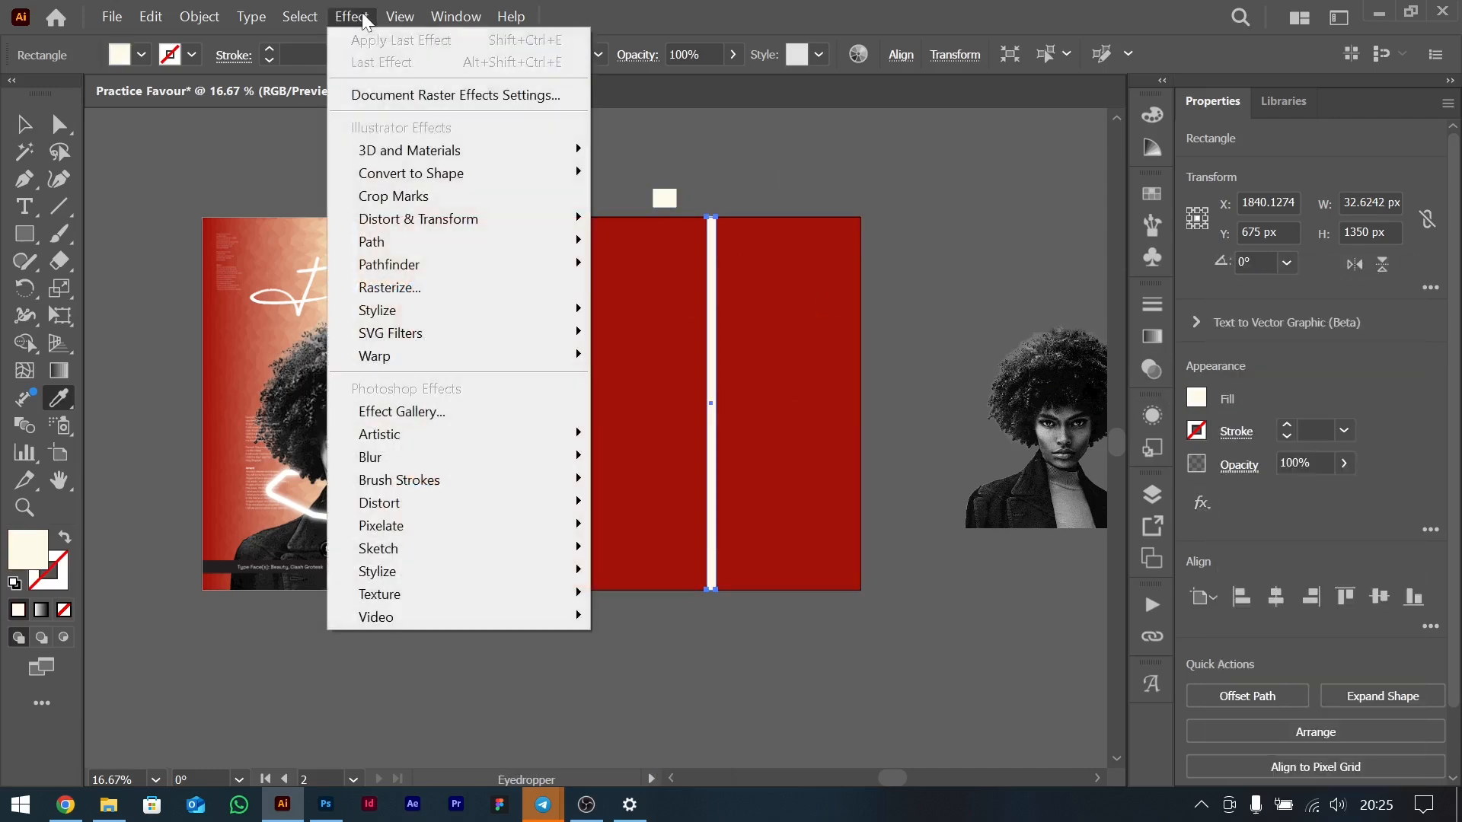
pyautogui.moveTo(454, 223)
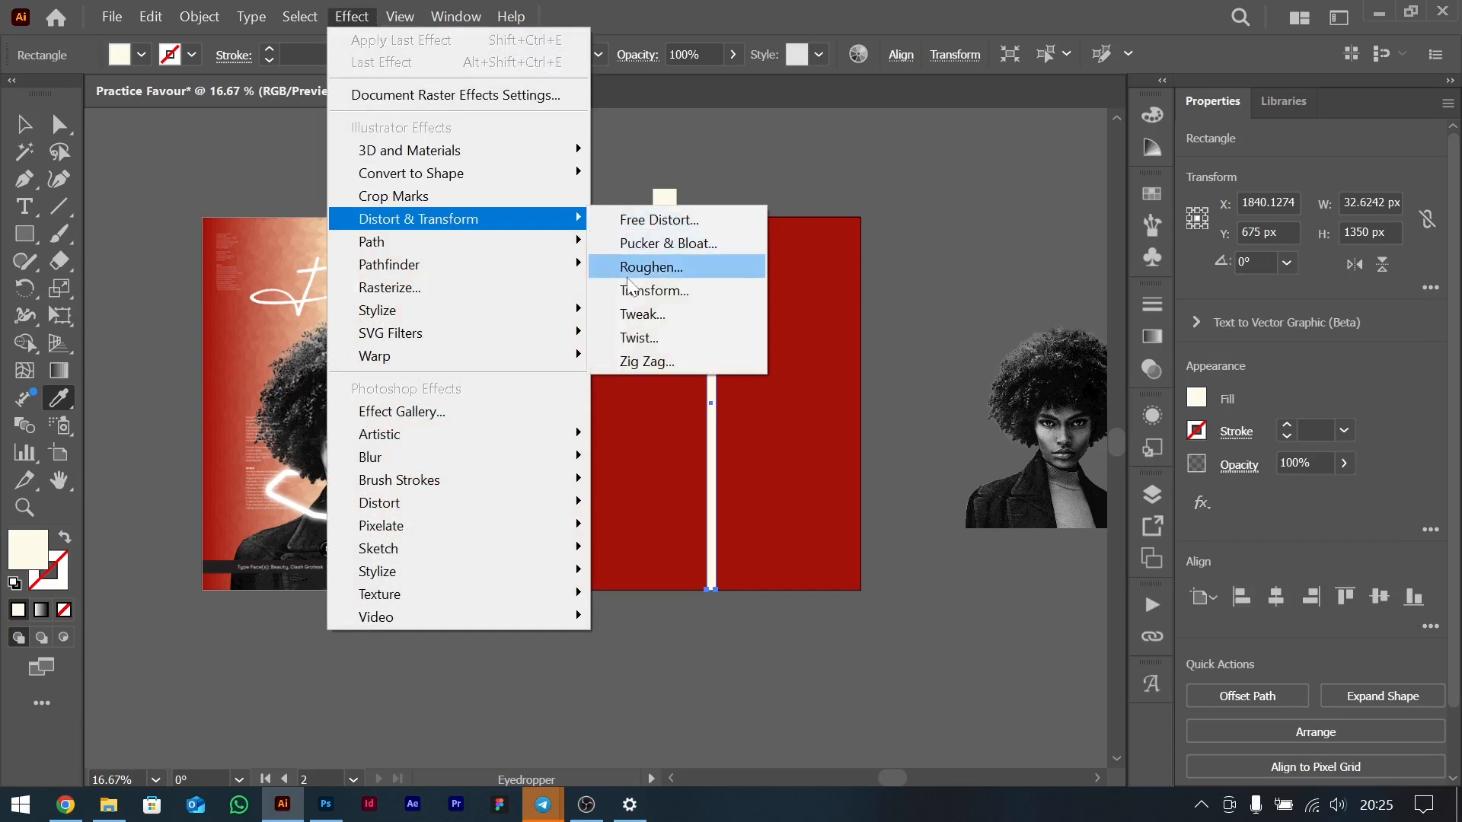
pyautogui.click(644, 268)
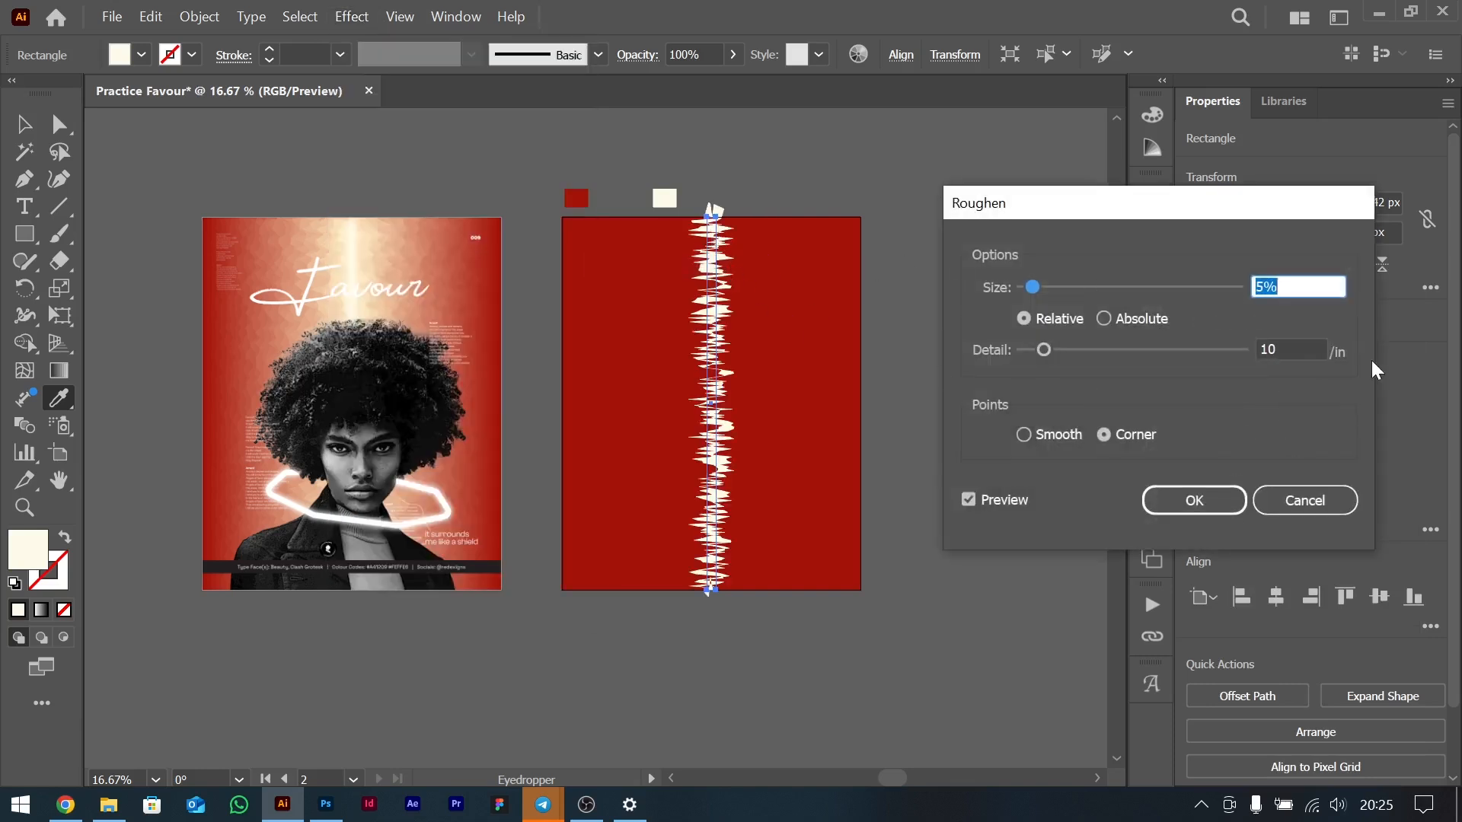
pyautogui.press('Down')
pyautogui.press('Down')
pyautogui.press('Down')
pyautogui.press('Down')
pyautogui.press('Down')
pyautogui.press('Up')
pyautogui.press('Up')
pyautogui.press('Down')
# Set the Roughen detail to 6 per inch, choose smooth points, and apply the effect to the strip.
pyautogui.click(1322, 349)
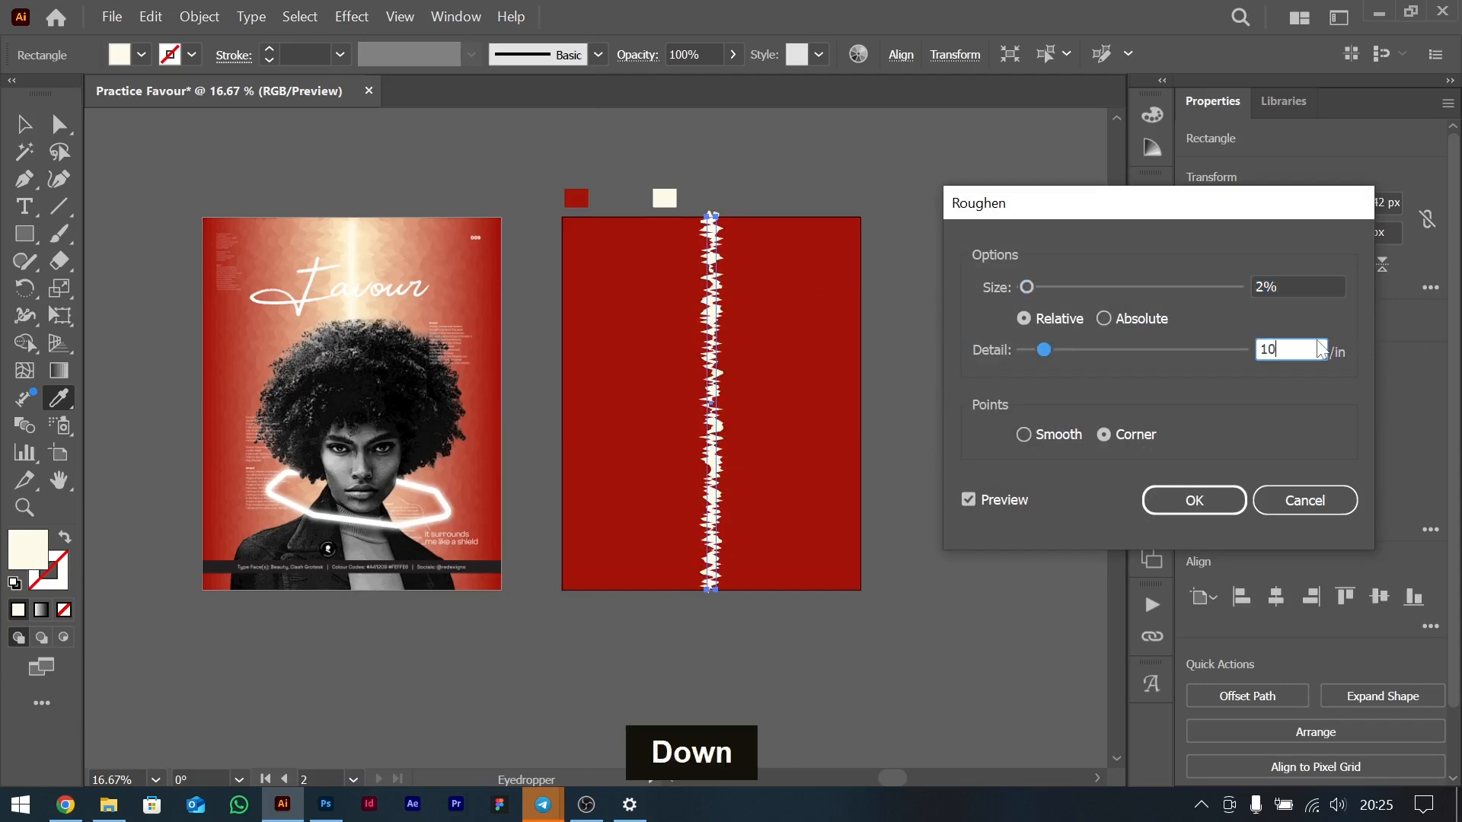
pyautogui.press('Down')
pyautogui.press('Down')
pyautogui.press('Down')
pyautogui.press('Down')
pyautogui.press('Down')
pyautogui.press('Down')
pyautogui.press('Up')
pyautogui.press('Up')
pyautogui.press('Up')
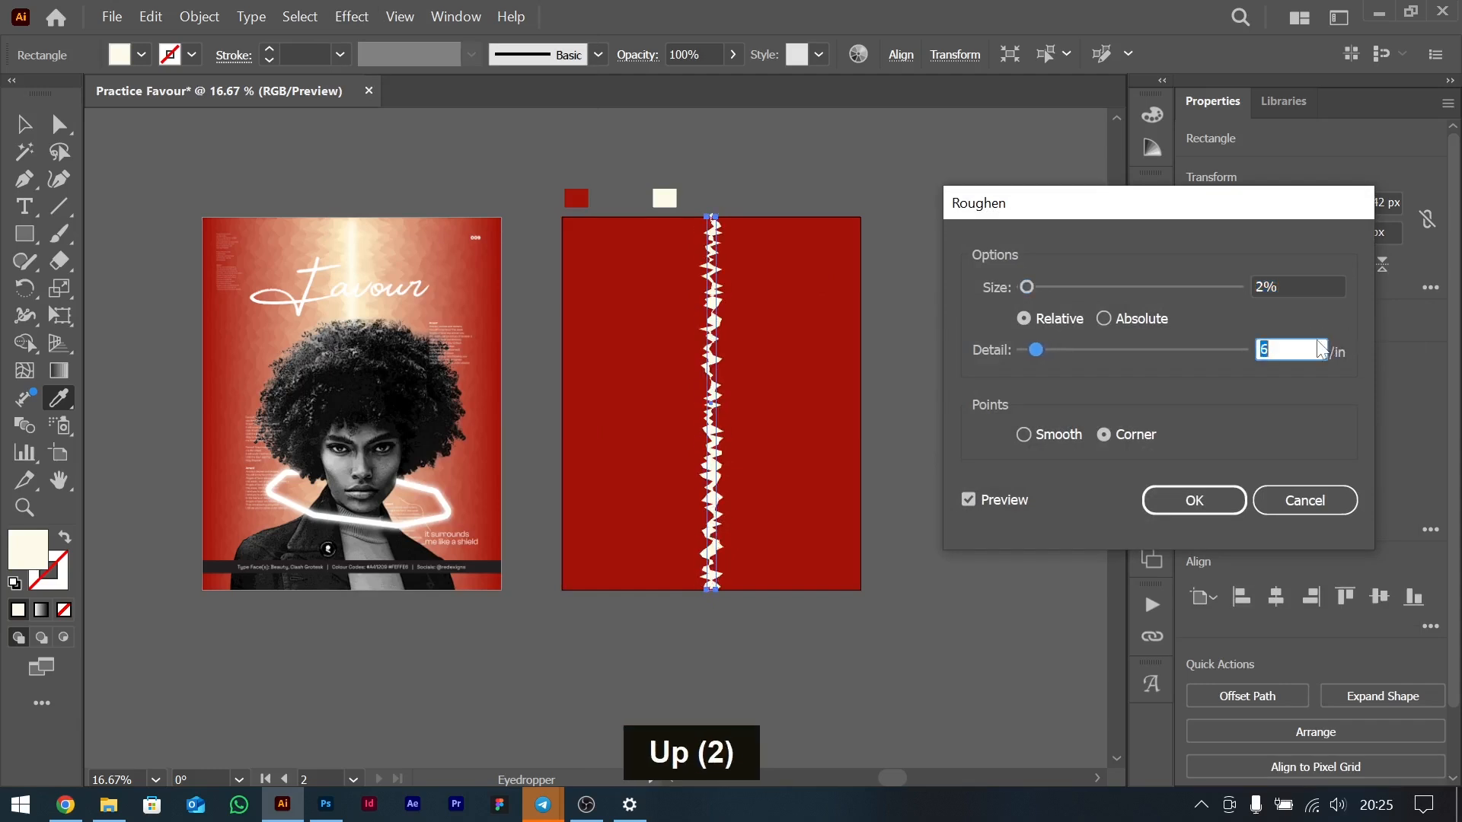
pyautogui.press('Down')
pyautogui.press('Up')
pyautogui.press('Down')
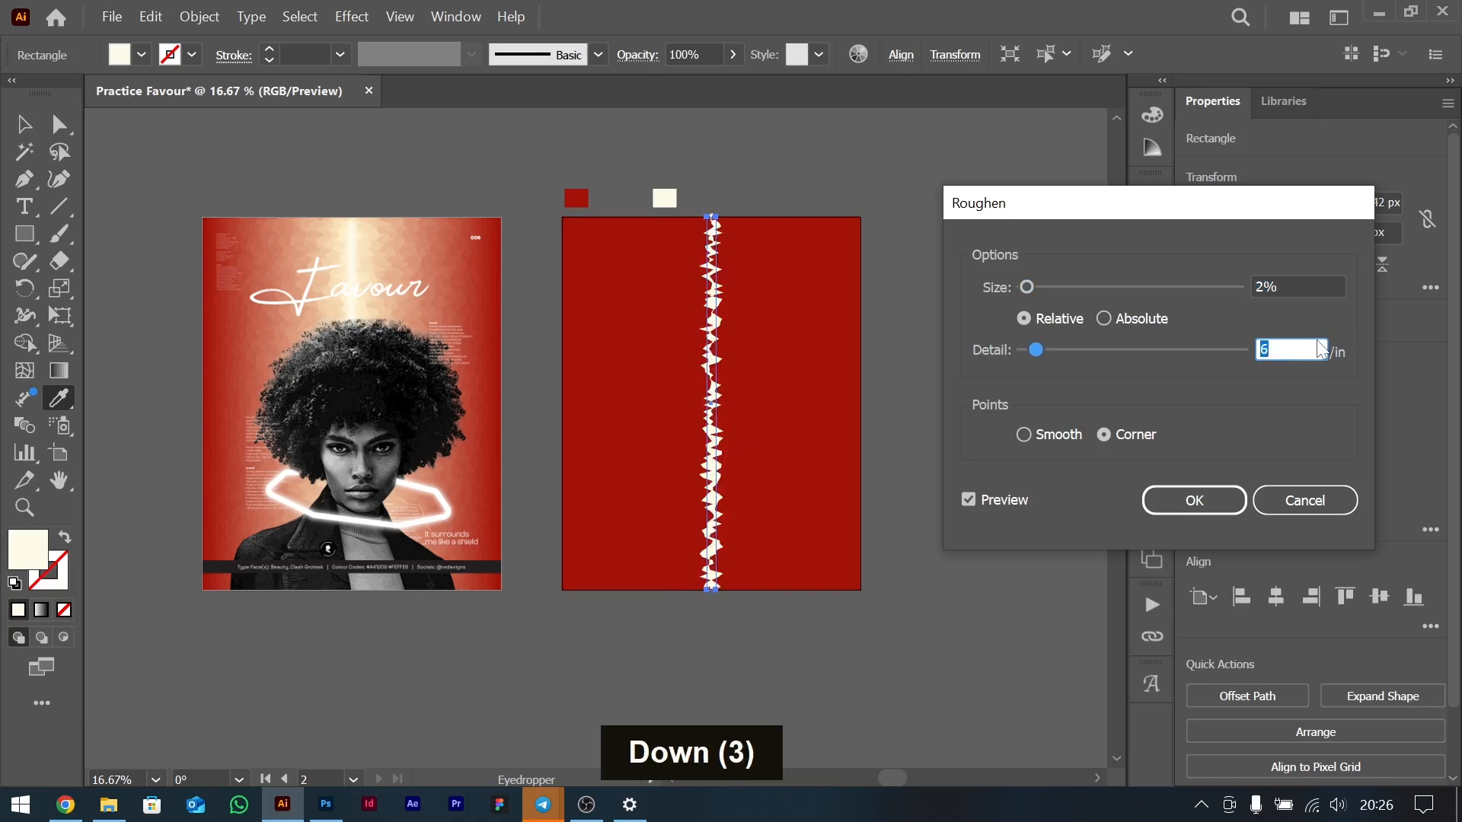
pyautogui.doubleClick(1051, 434)
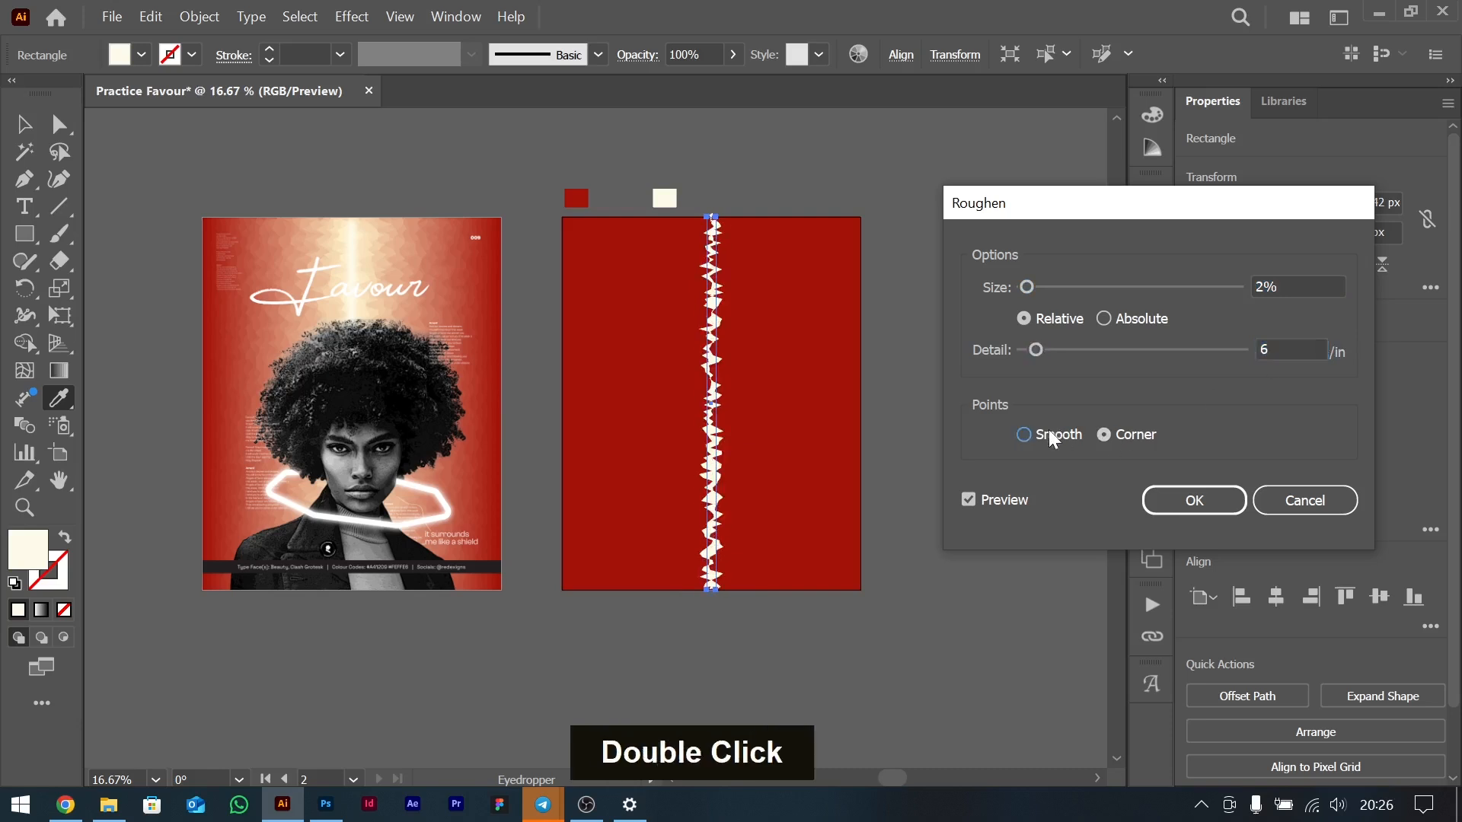
pyautogui.click(1194, 499)
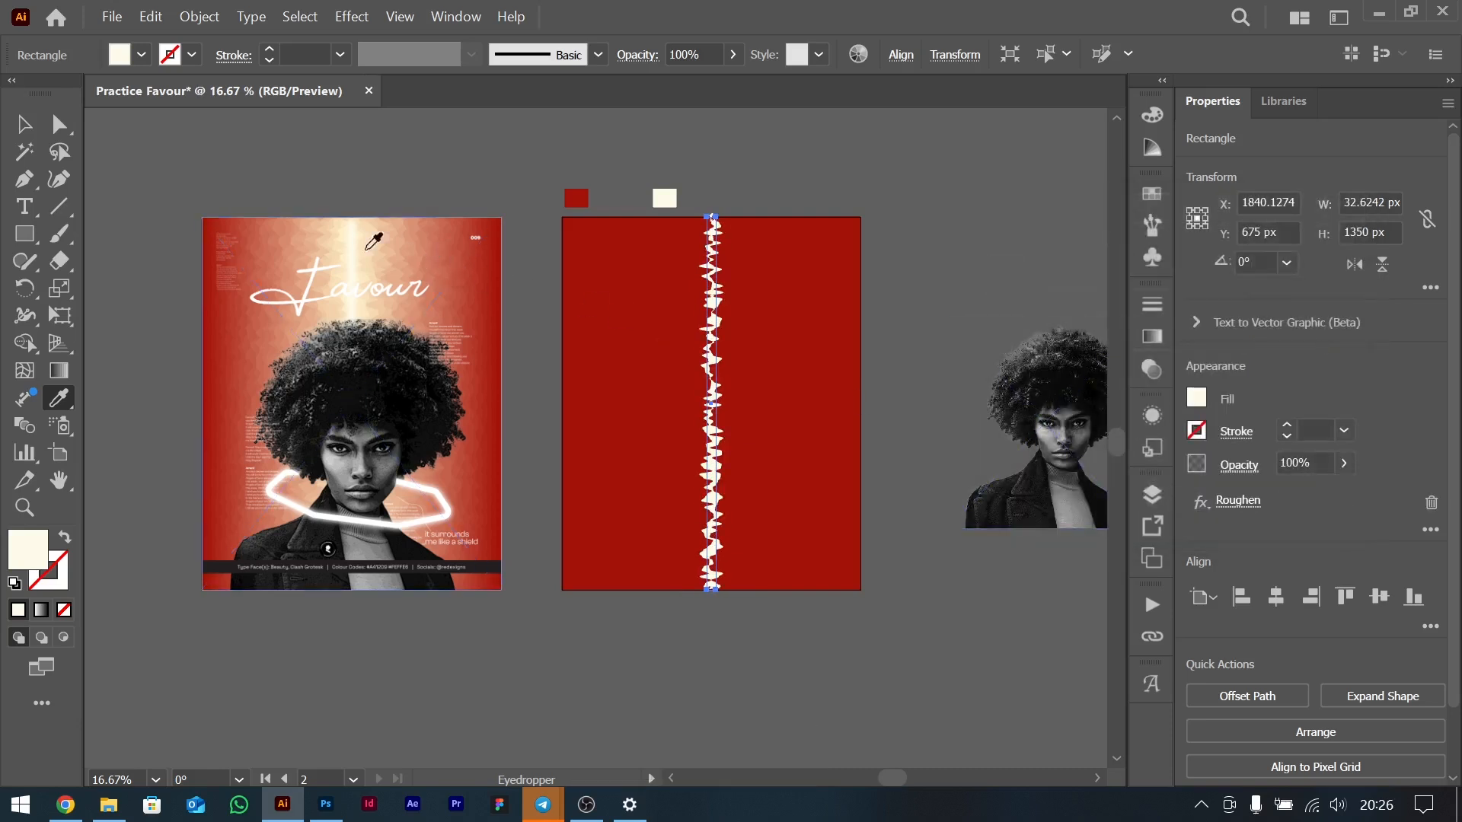
# Select the red background rectangle and the roughened cream strip together and make a blend from them.
pyautogui.click(33, 131)
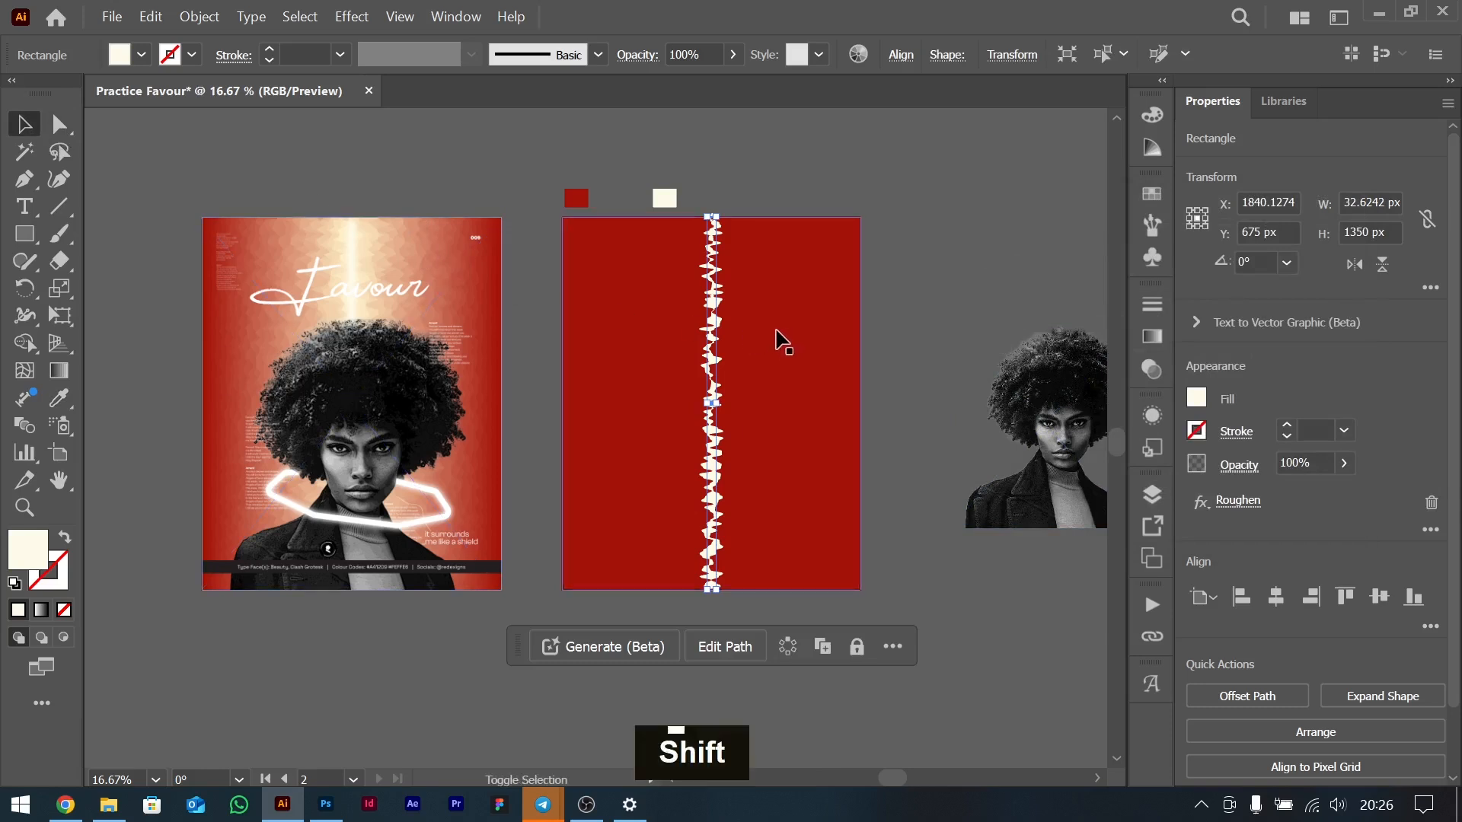
pyautogui.moveTo(787, 333); pyautogui.dragTo(747, 333)
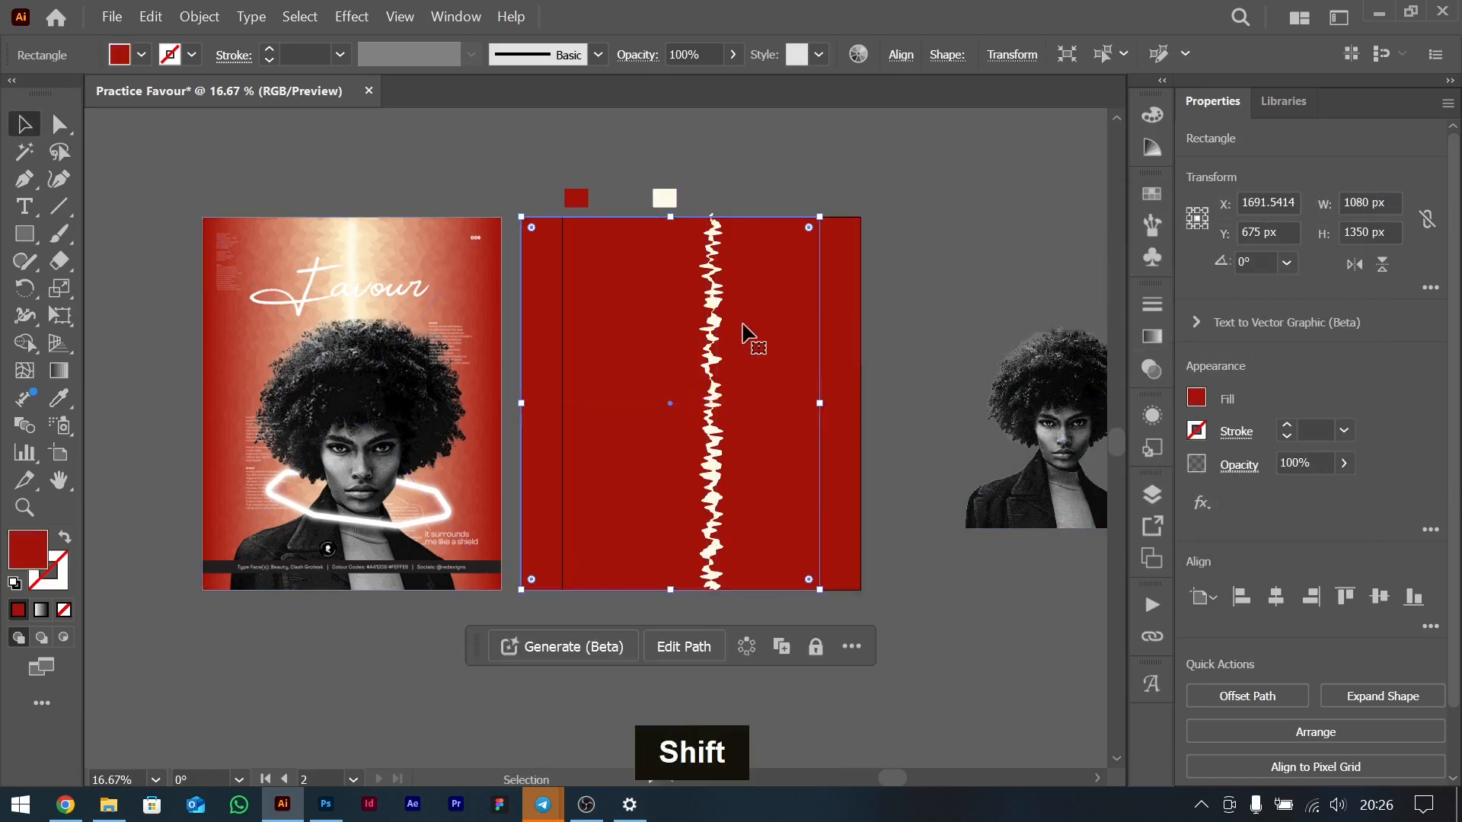
pyautogui.hotkey('ctrl', 'z')
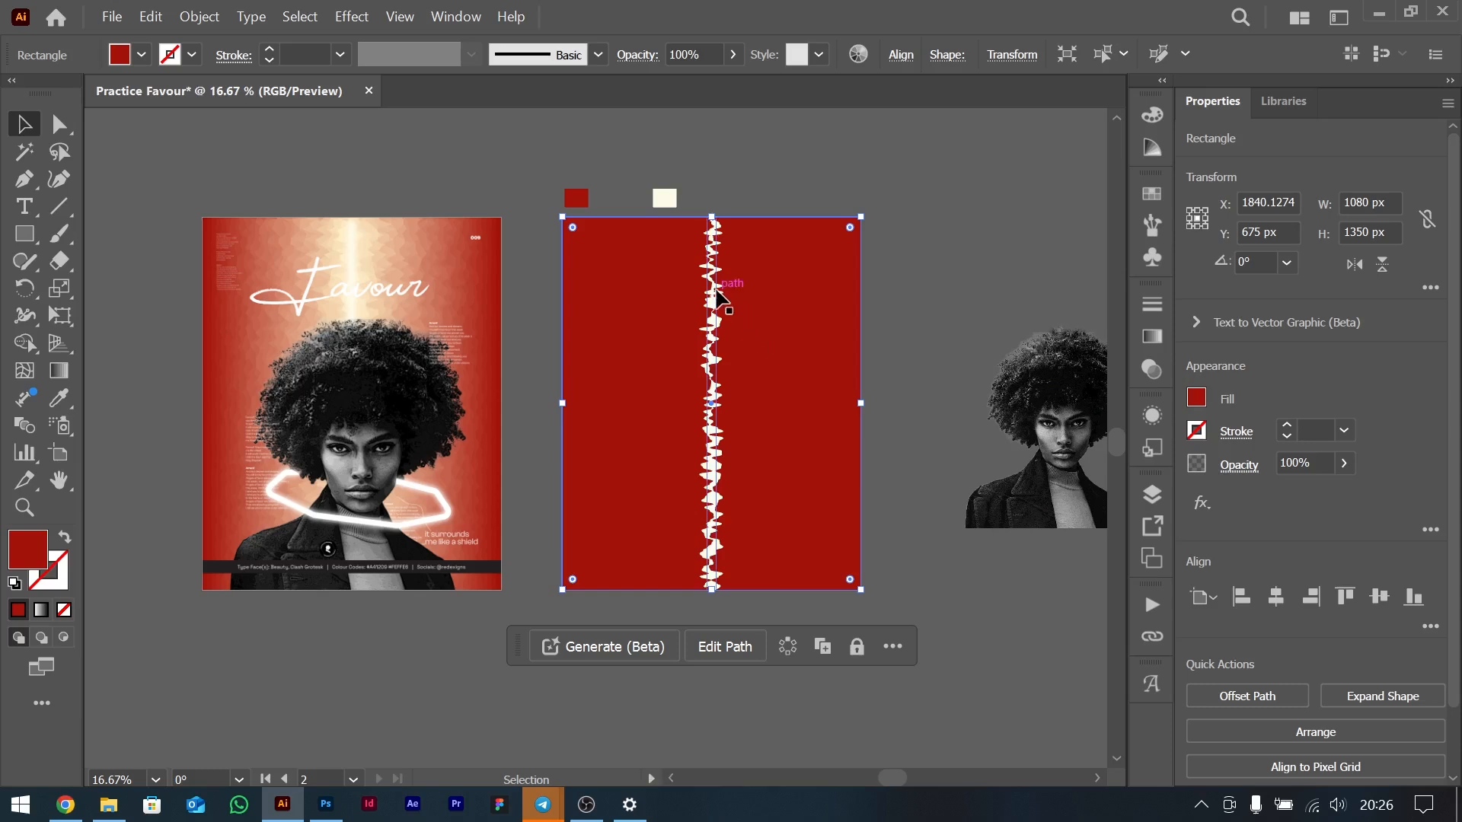
pyautogui.click(720, 297)
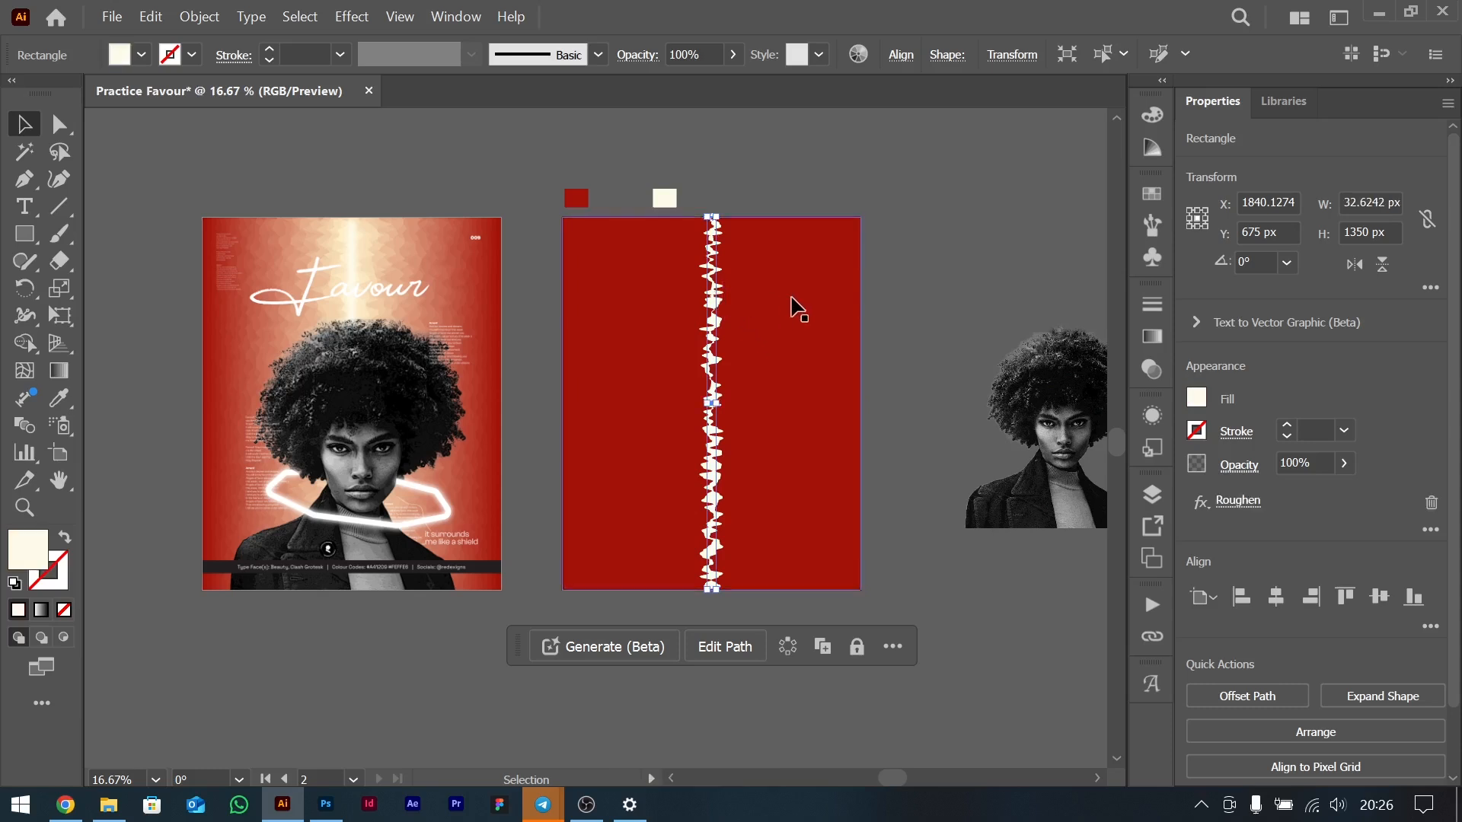
pyautogui.click(796, 308)
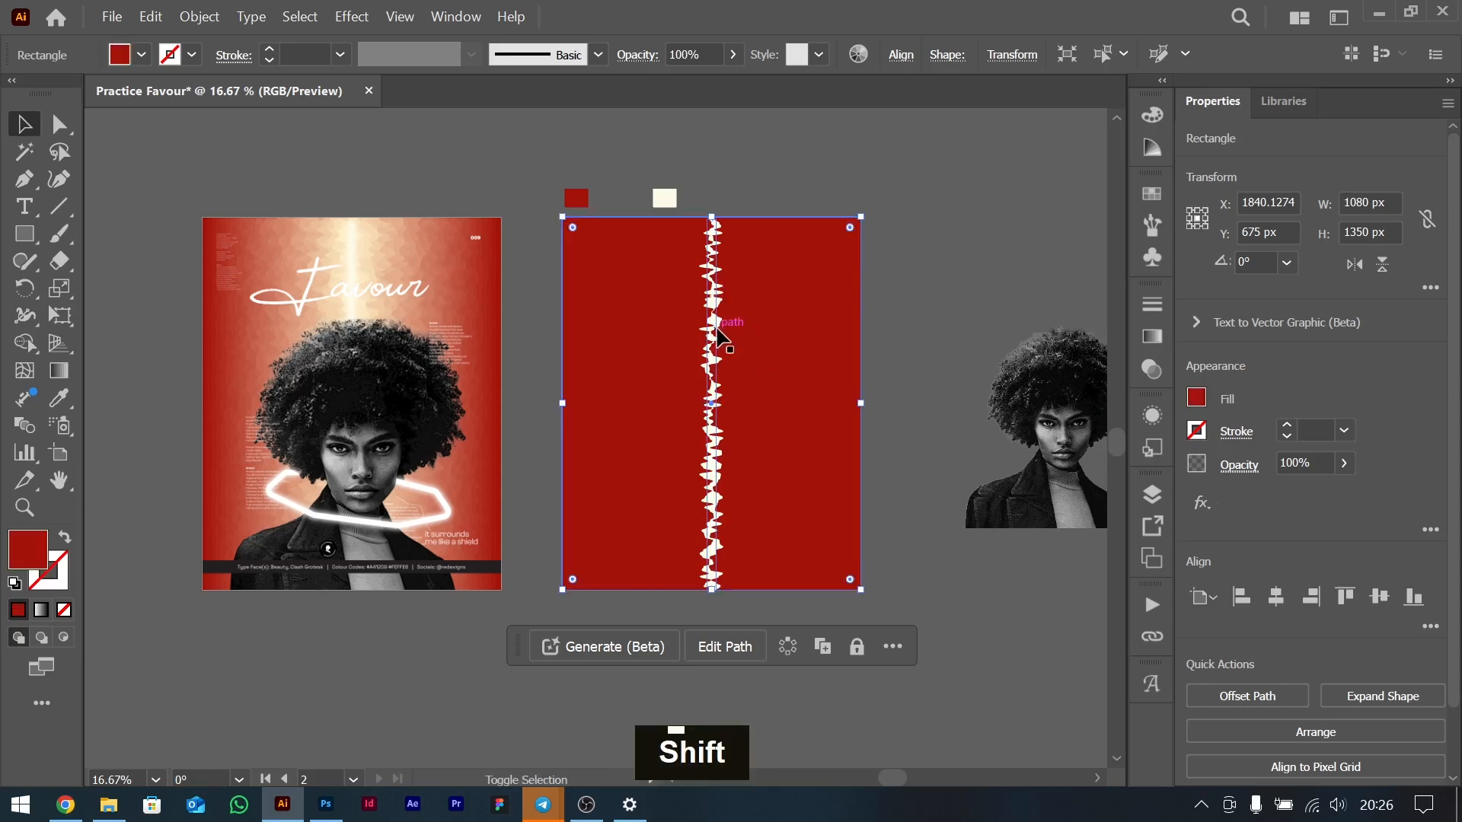
pyautogui.keyDown('shift'); pyautogui.click(716, 330); pyautogui.keyUp('shift')
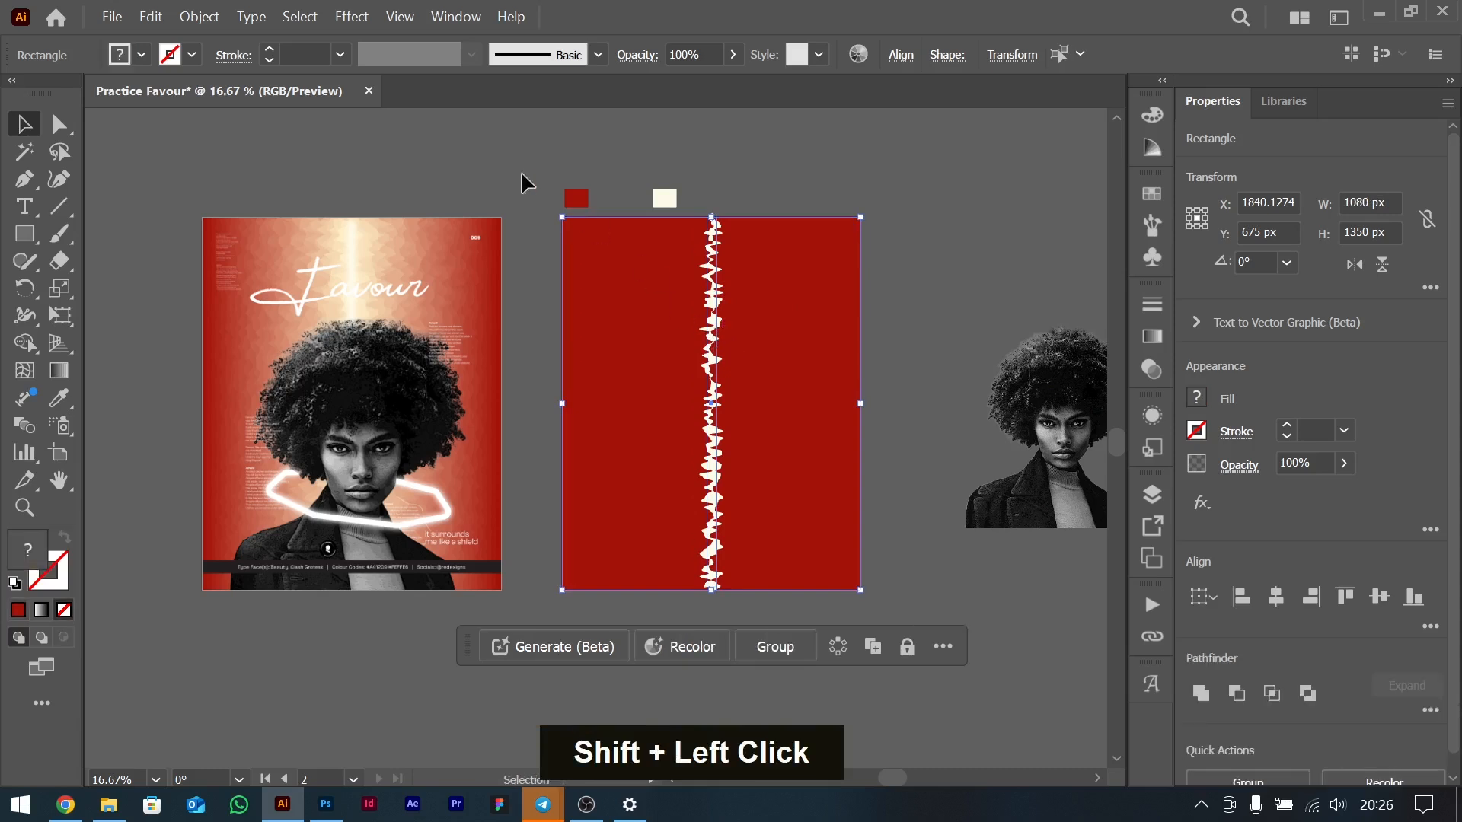
pyautogui.press('ctrl')
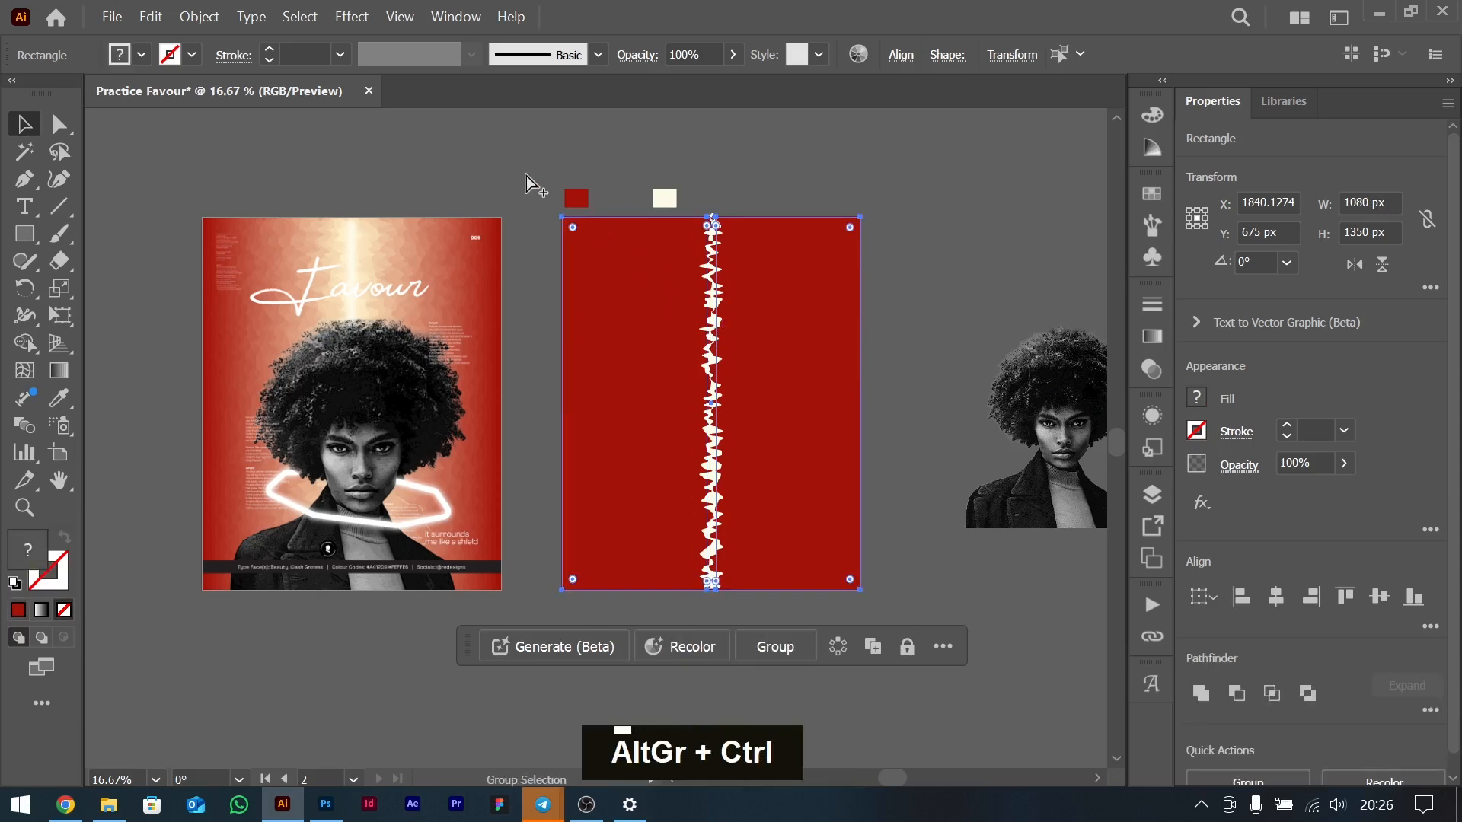
pyautogui.hotkey('ctrl', 'alt', 'b')
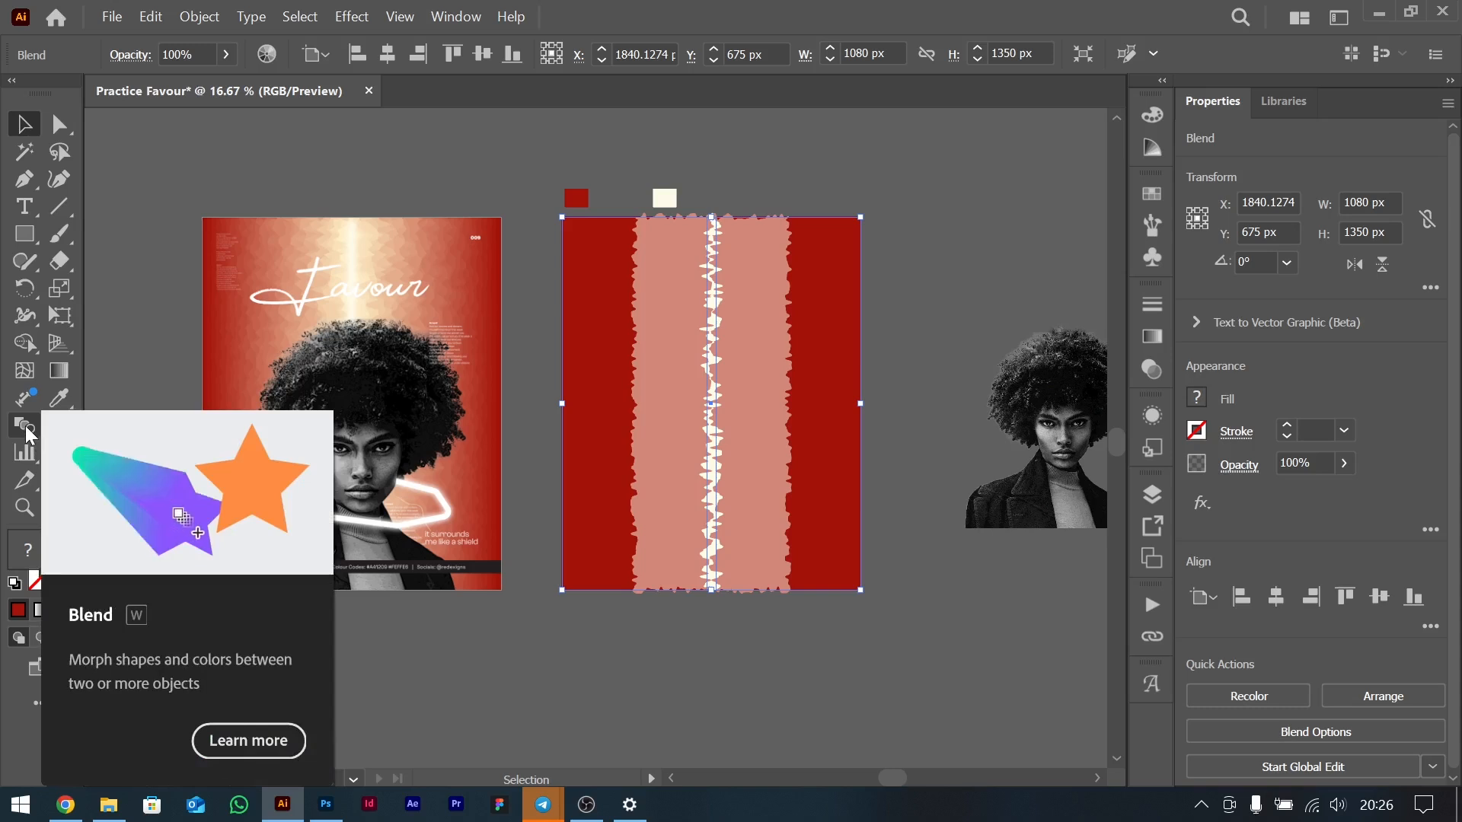
# Set the blend's spacing to Specified Steps with 11 steps, apply the options, and deselect the blend.
pyautogui.doubleClick(26, 430)
pyautogui.click(1071, 156)
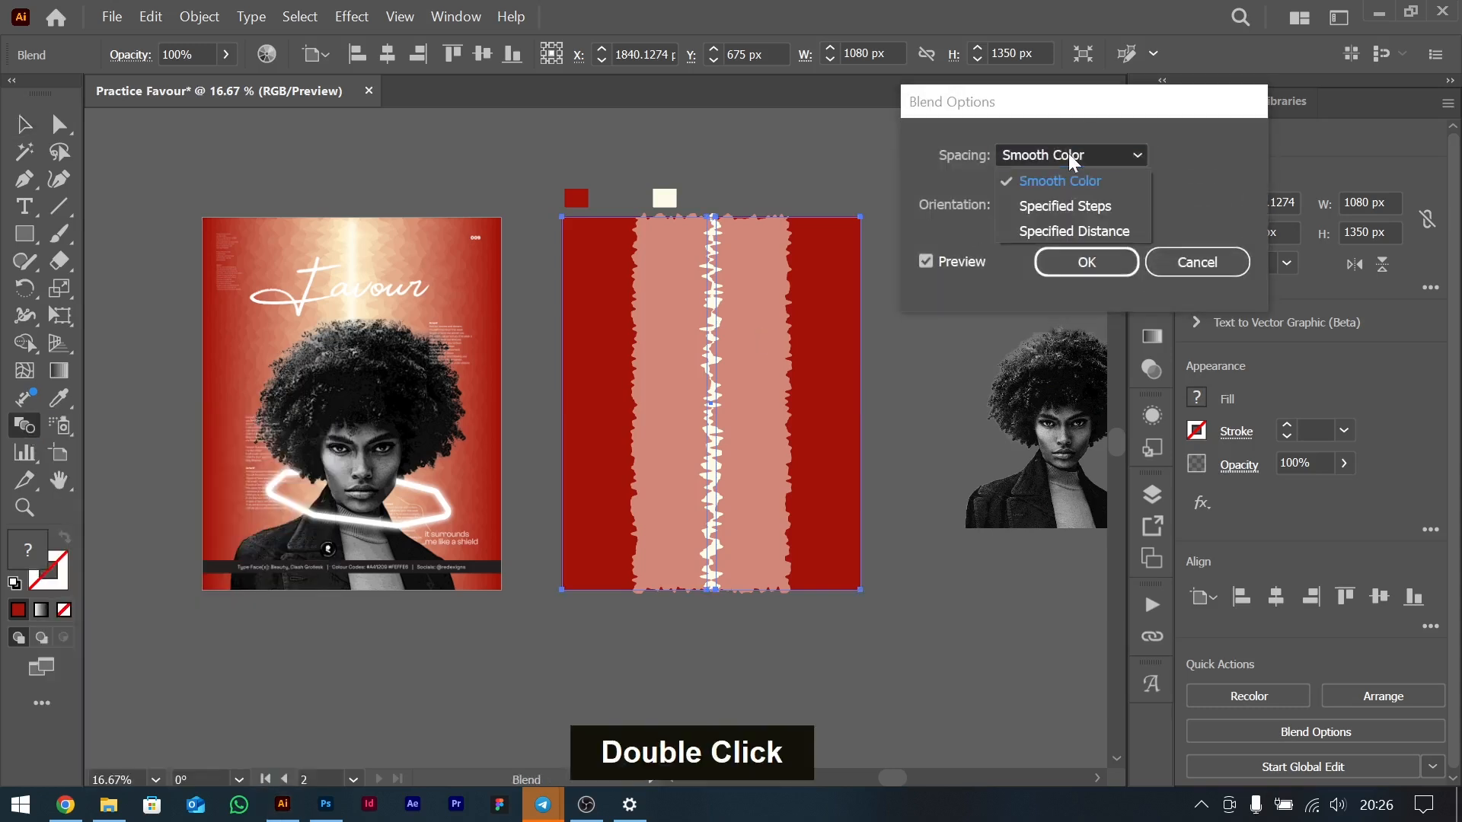
pyautogui.click(1055, 212)
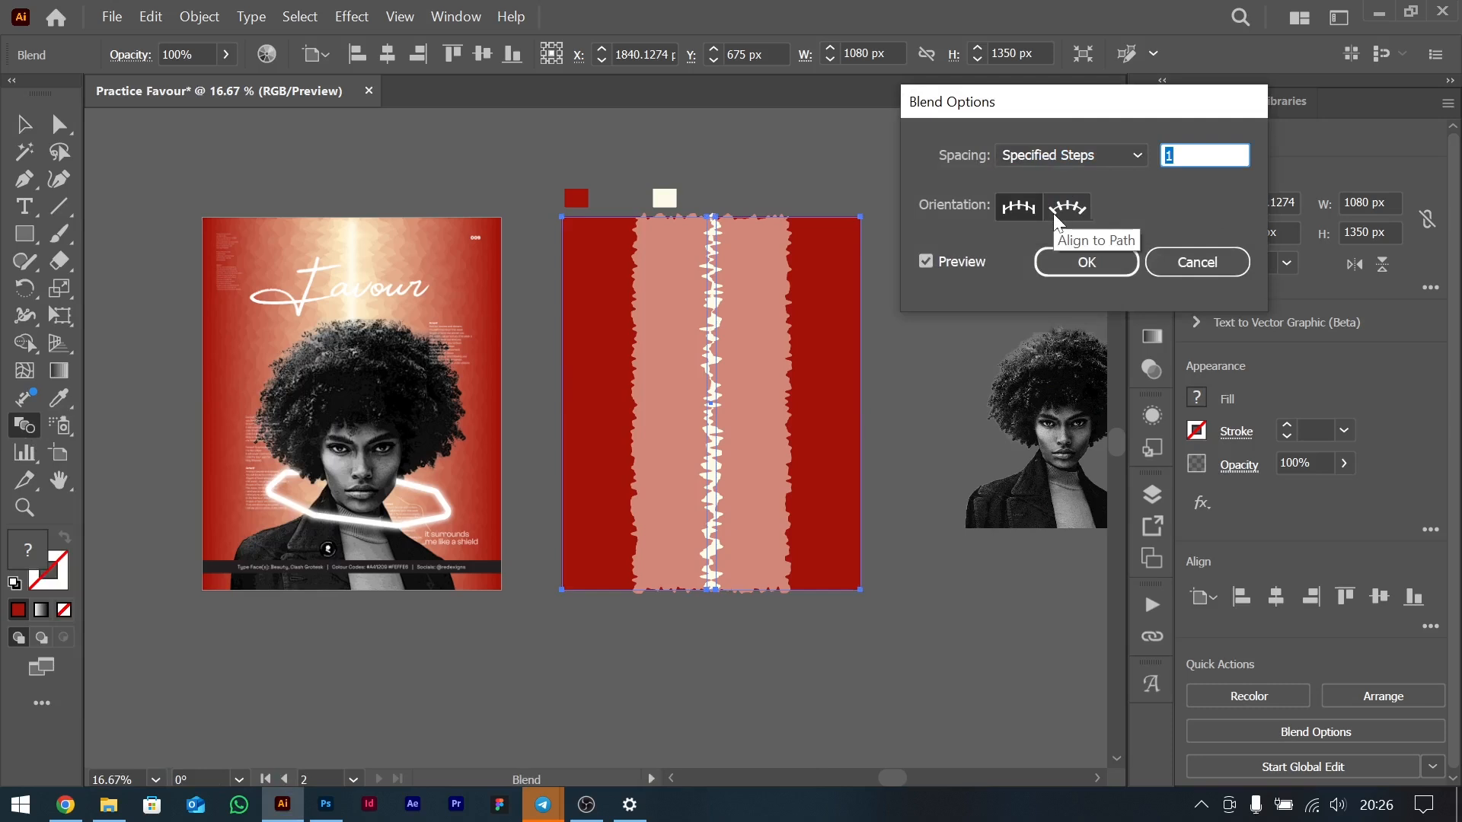
pyautogui.press('Up')
pyautogui.press('Up')
pyautogui.press('Up')
pyautogui.press('Up')
pyautogui.press('Up')
pyautogui.press('Up')
pyautogui.press('Up')
pyautogui.press('Up')
pyautogui.press('Up')
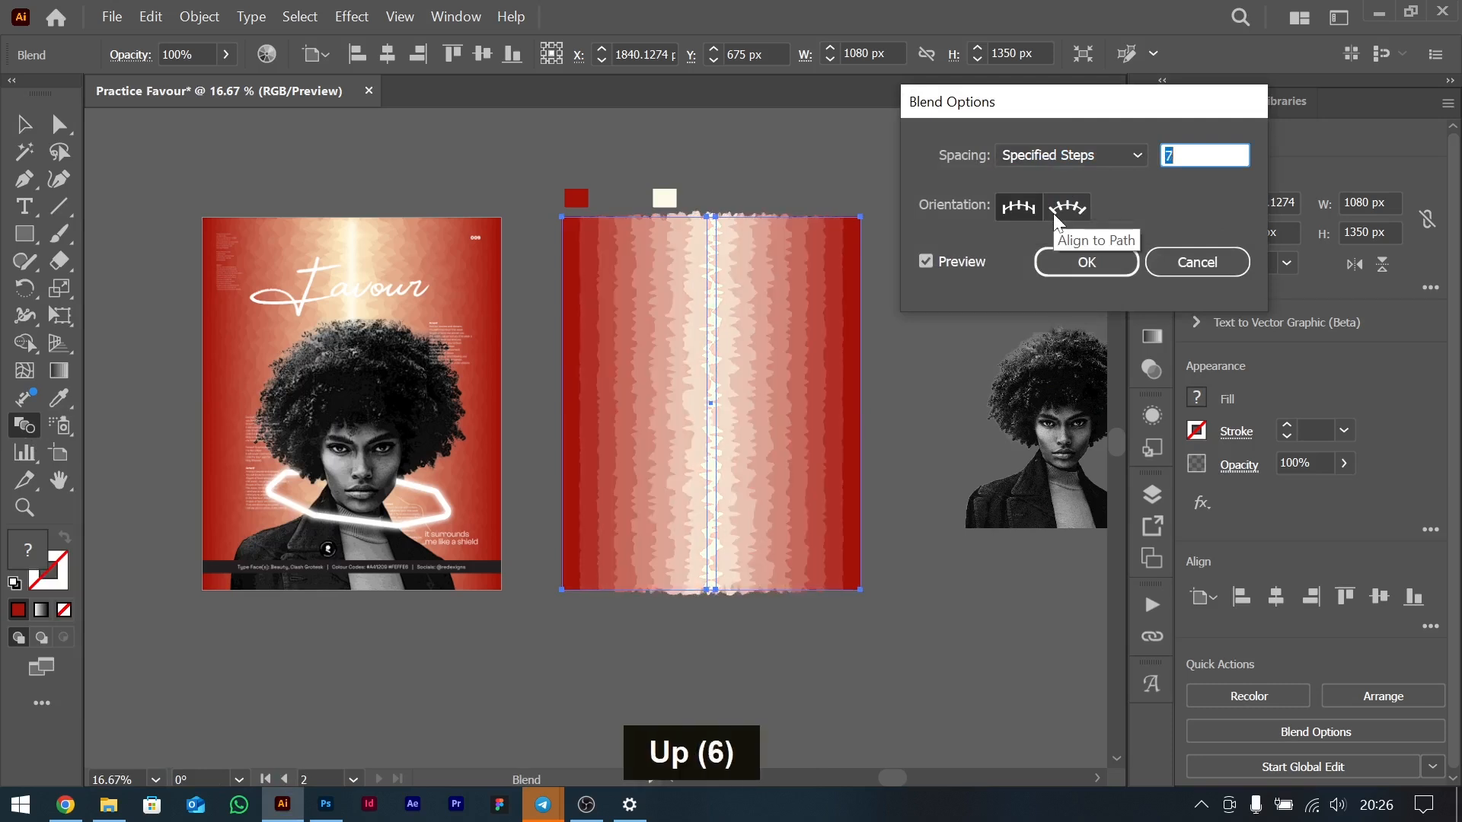
pyautogui.press('Up')
pyautogui.press('Up')
pyautogui.press('Up')
pyautogui.press('Up')
pyautogui.press('Up')
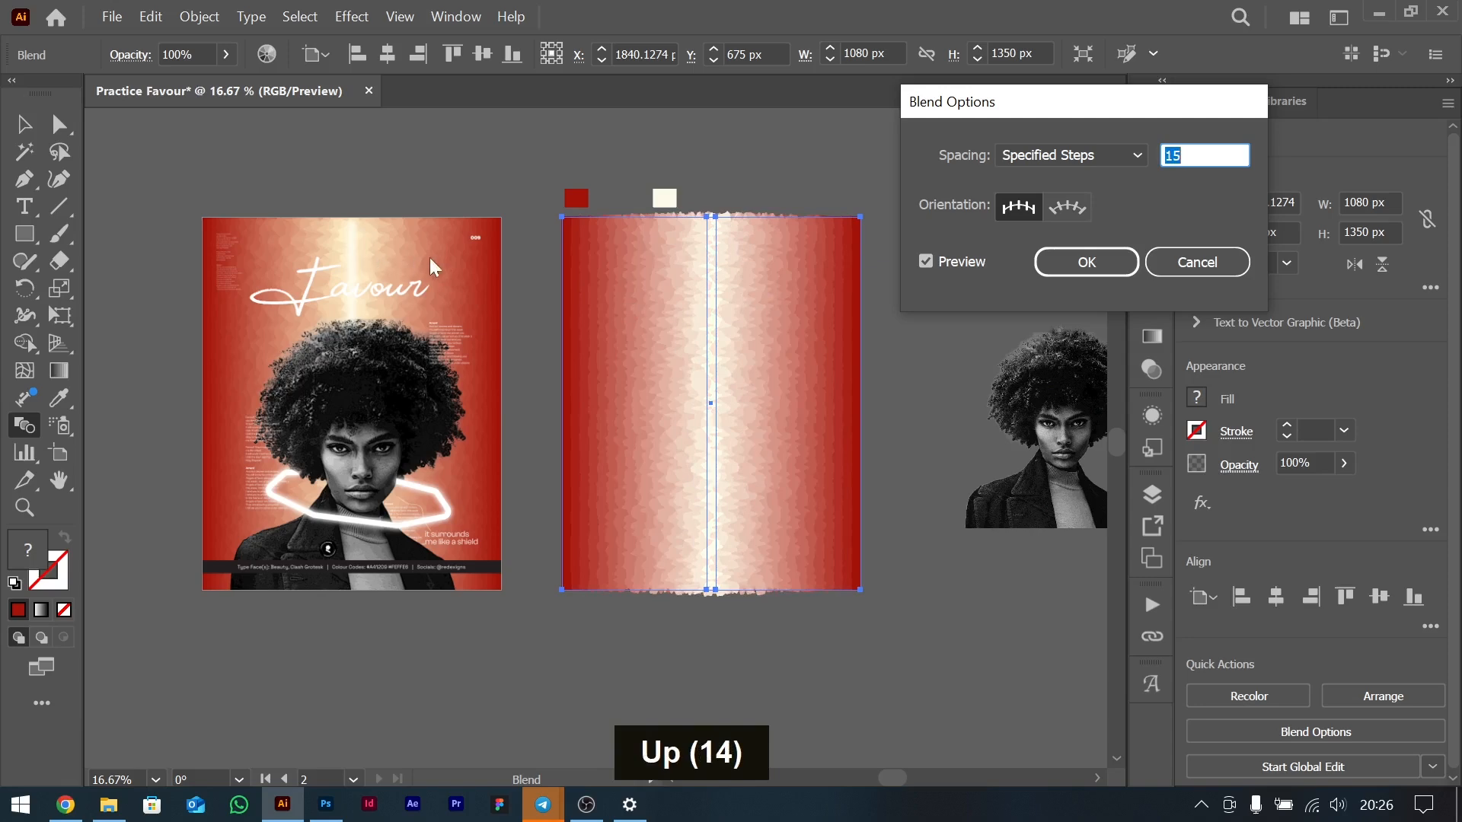
pyautogui.press('Up')
pyautogui.press('Up')
pyautogui.press('Up')
pyautogui.press('Up')
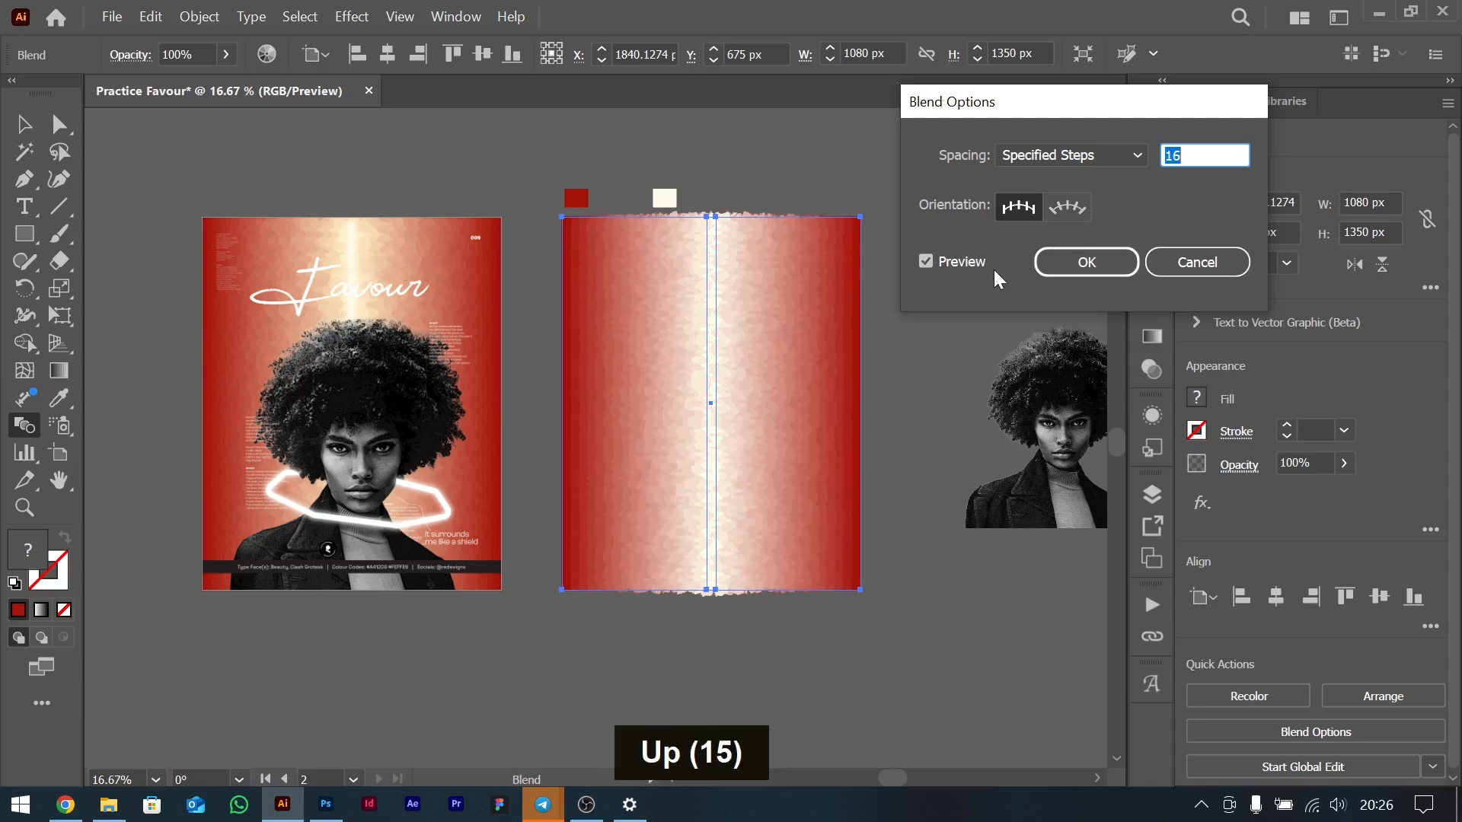
pyautogui.press('Down')
pyautogui.press('Down')
pyautogui.press('Down')
pyautogui.press('Down')
pyautogui.press('Down')
pyautogui.press('Down')
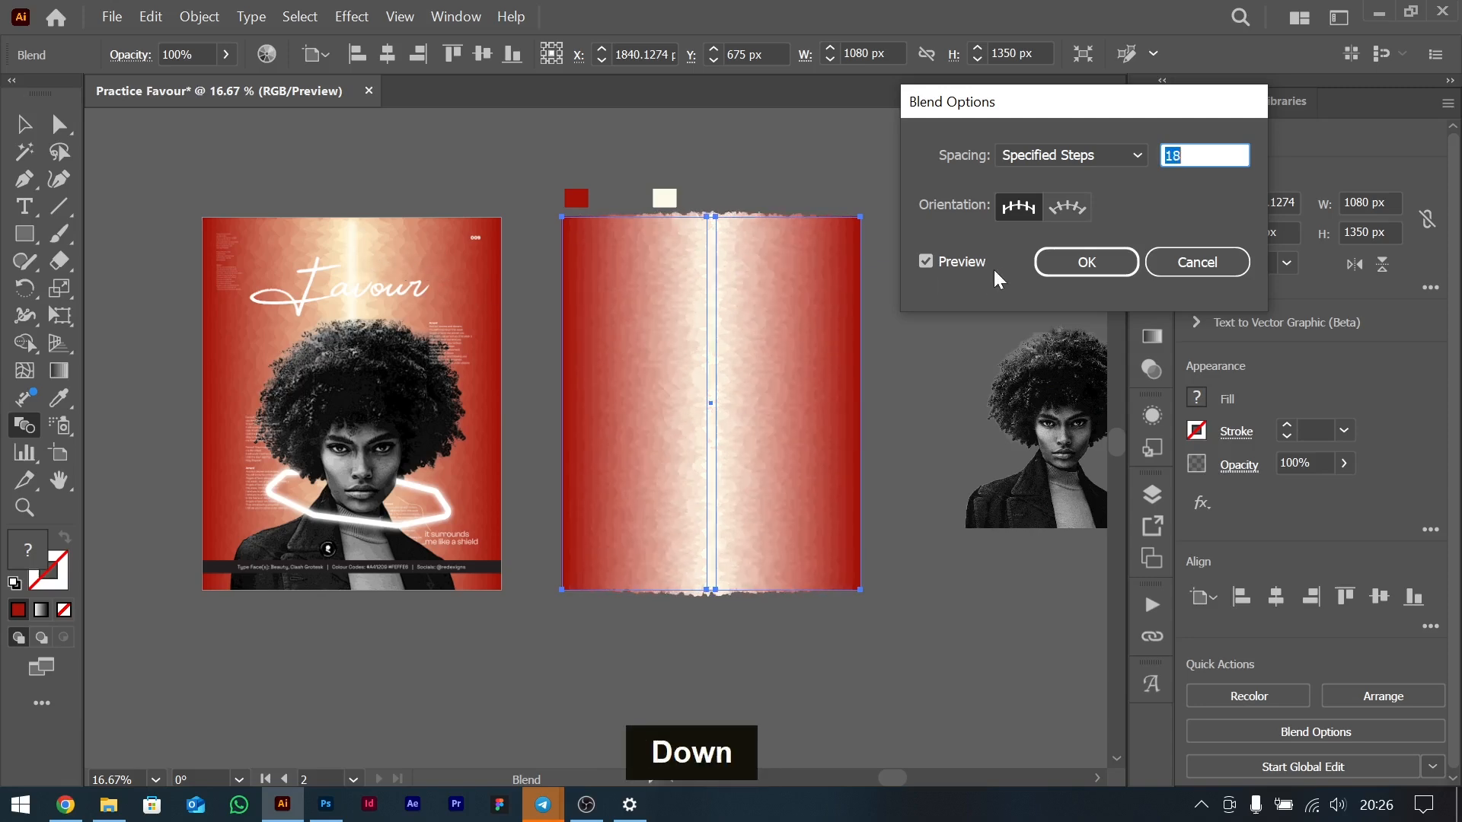
pyautogui.press('Down')
pyautogui.press('Down')
pyautogui.press('Down')
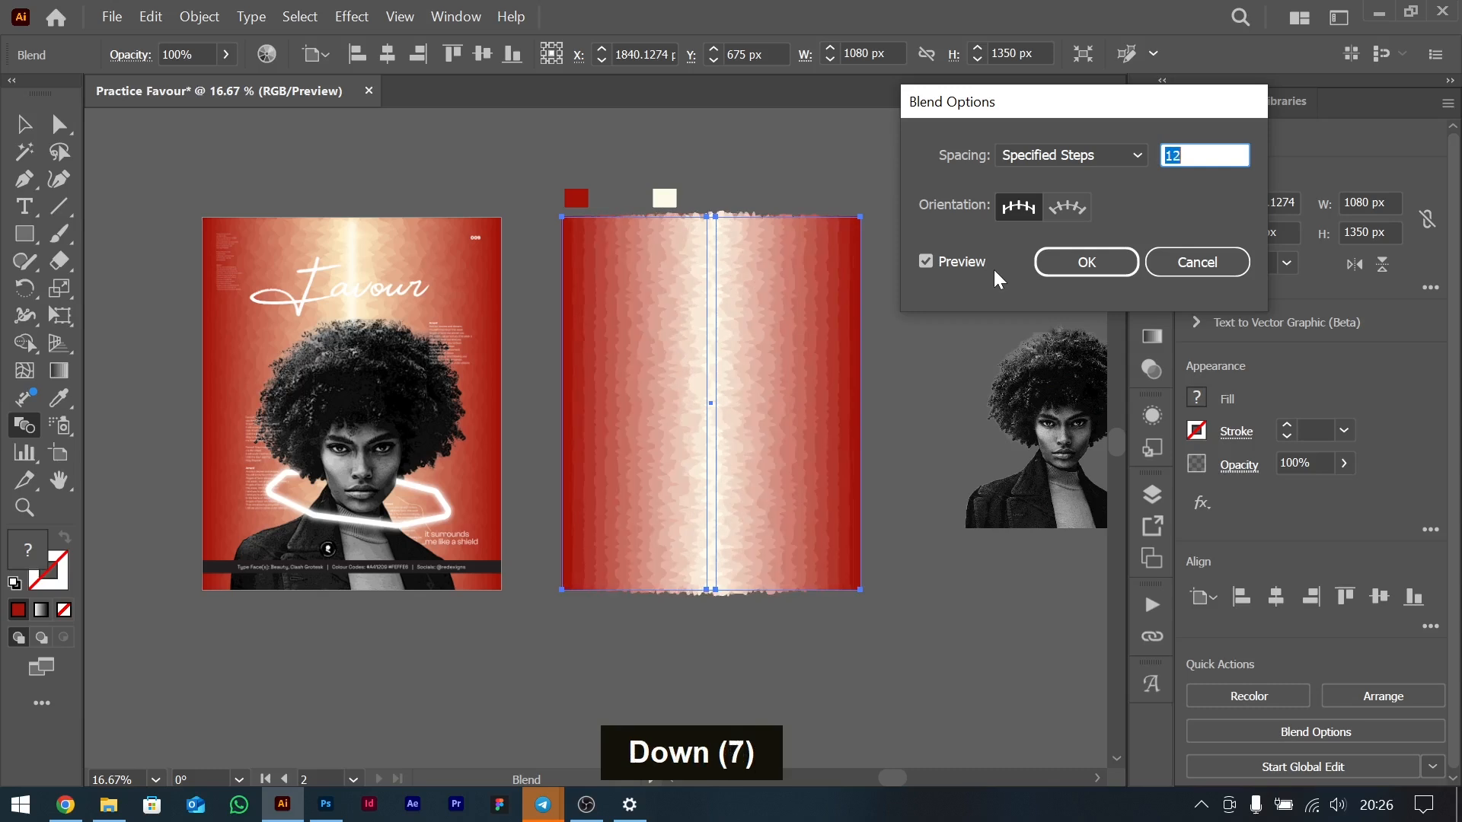
pyautogui.press('Down')
pyautogui.press('Up')
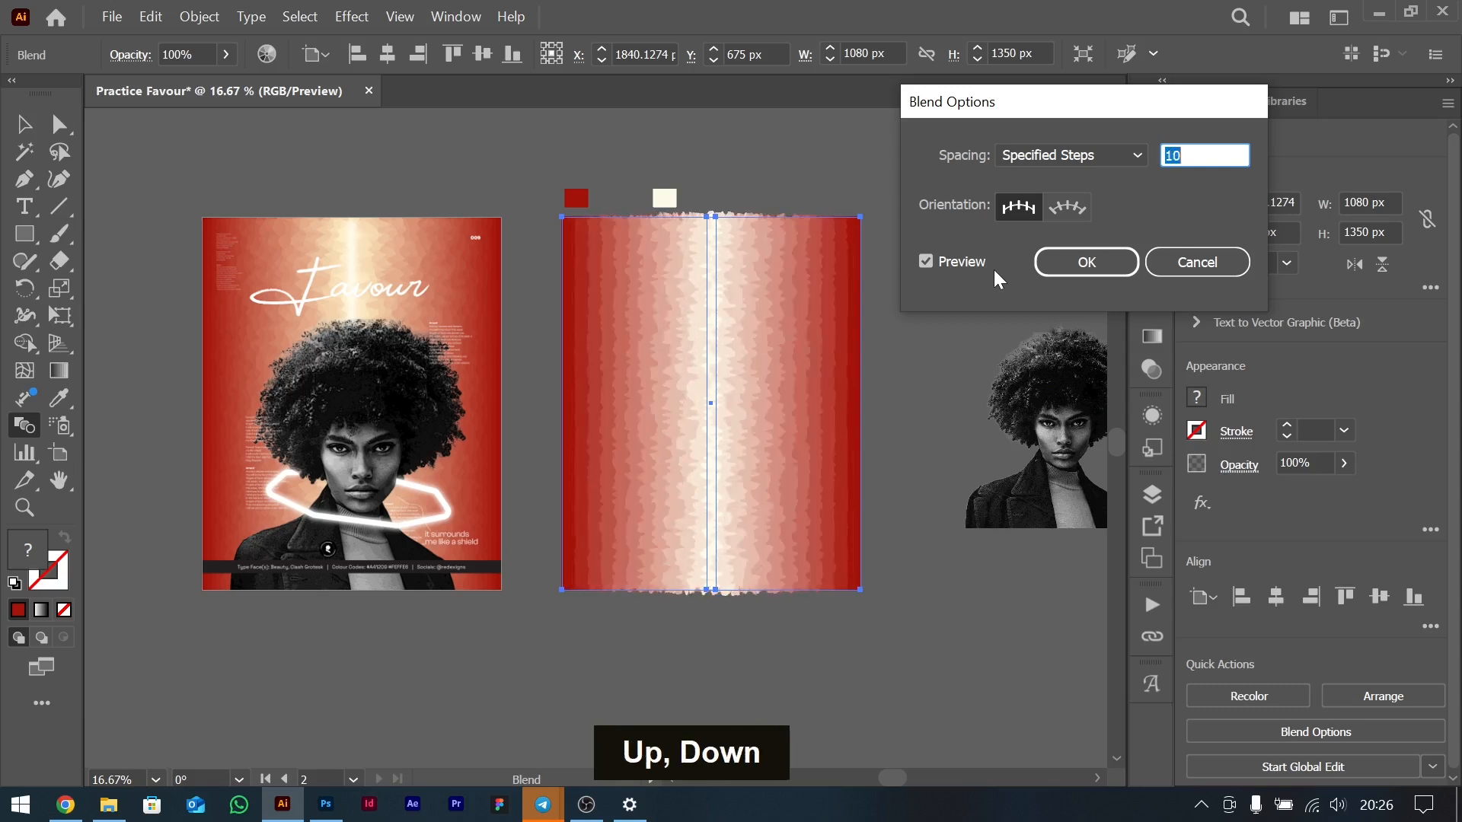
pyautogui.press('Up')
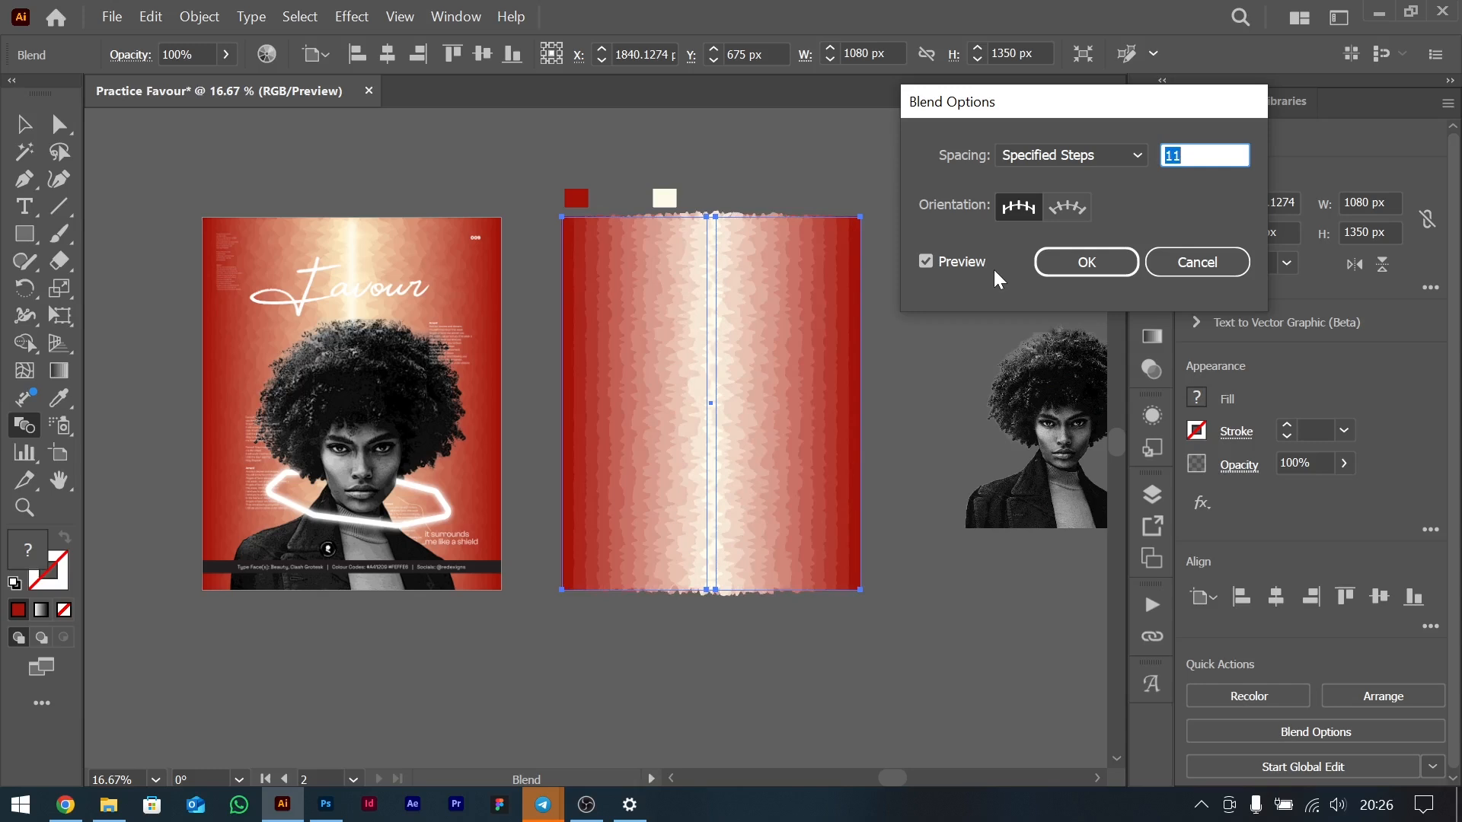
pyautogui.click(1060, 268)
pyautogui.click(24, 125)
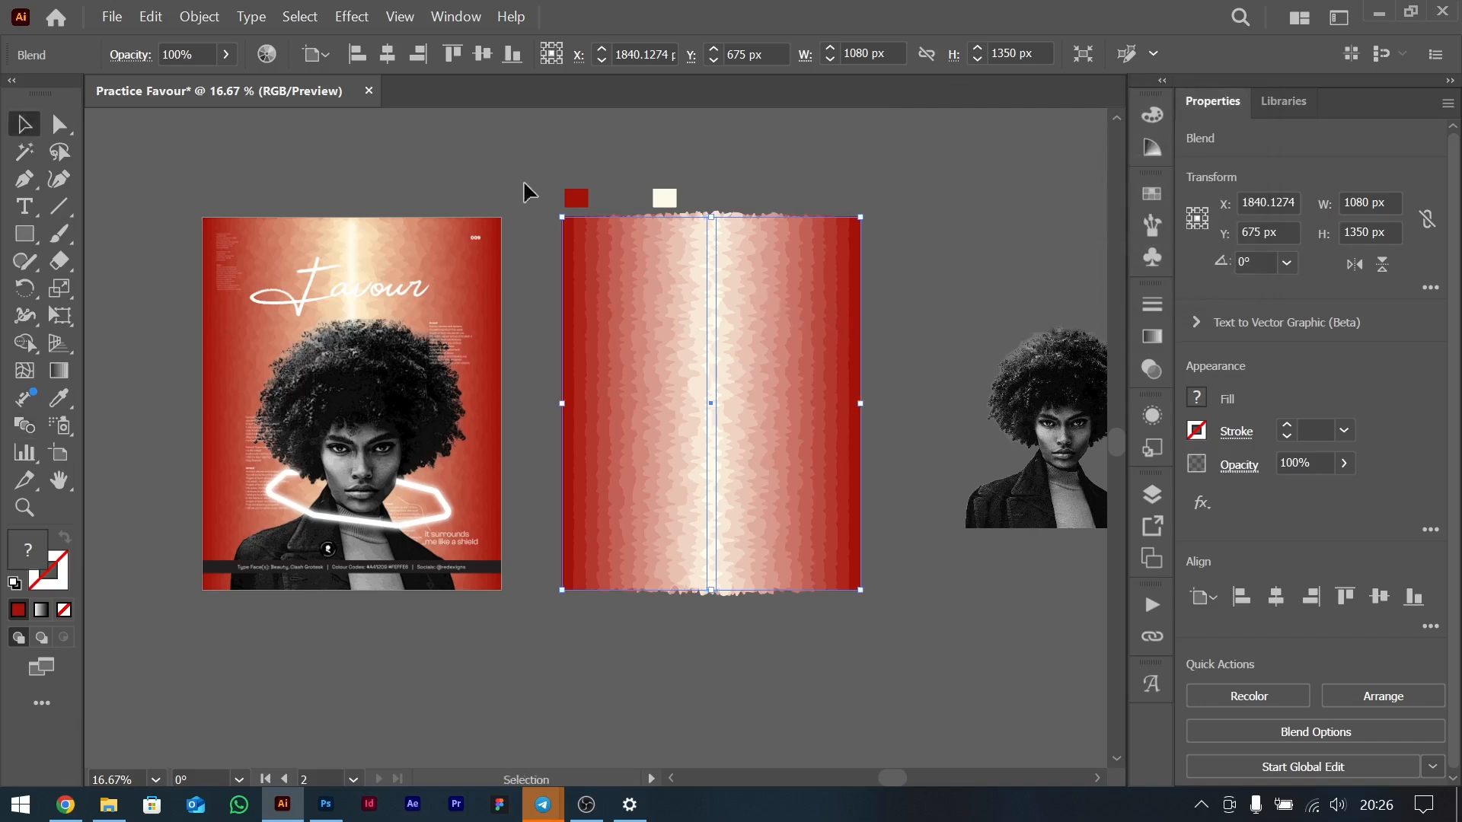
pyautogui.click(931, 293)
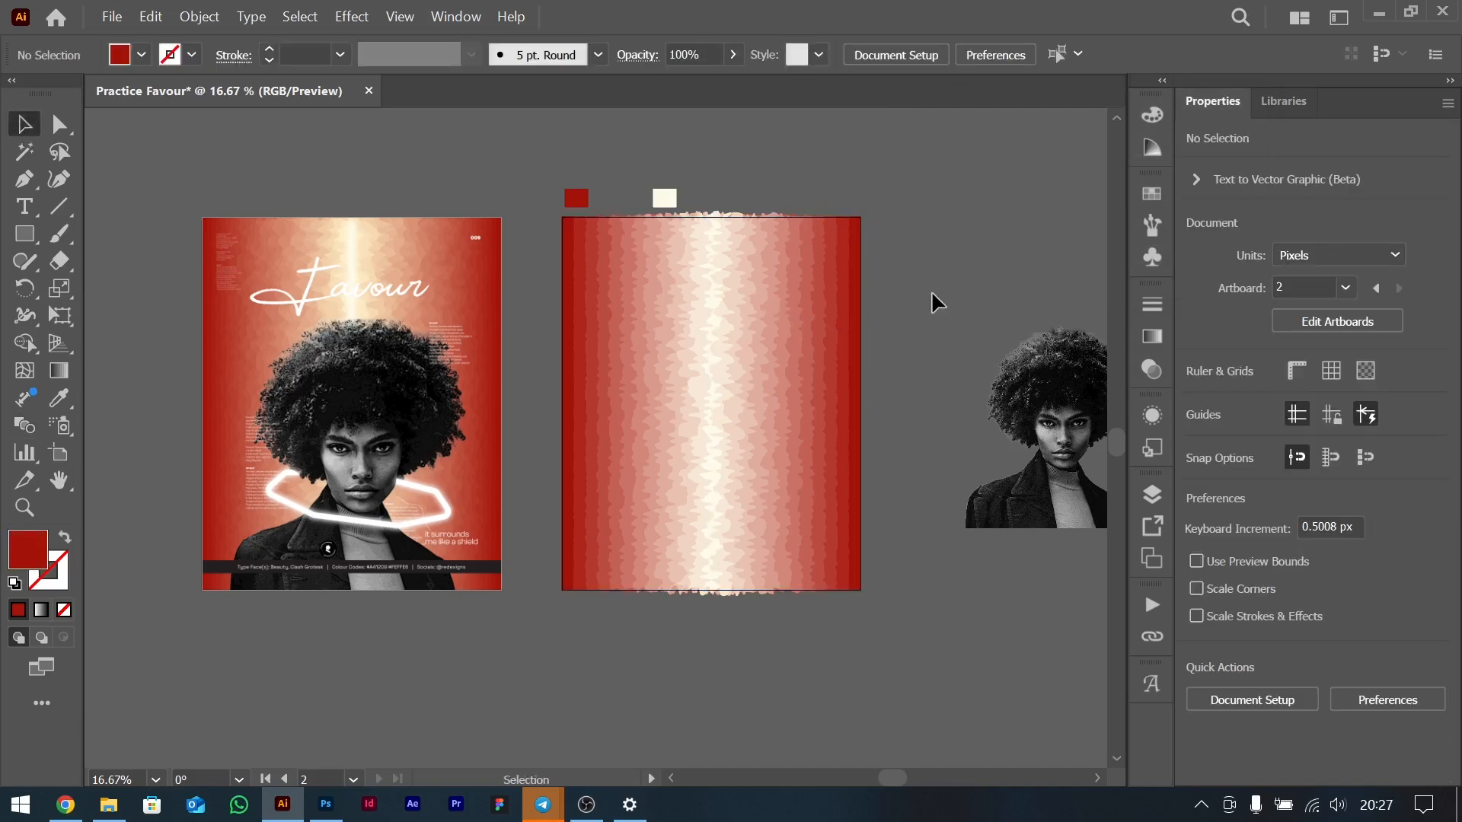
# Bring the portrait to the front, place it at the bottom of the second artboard, and enlarge it proportionally to about 969 × 1060 px.
pyautogui.click(1030, 390)
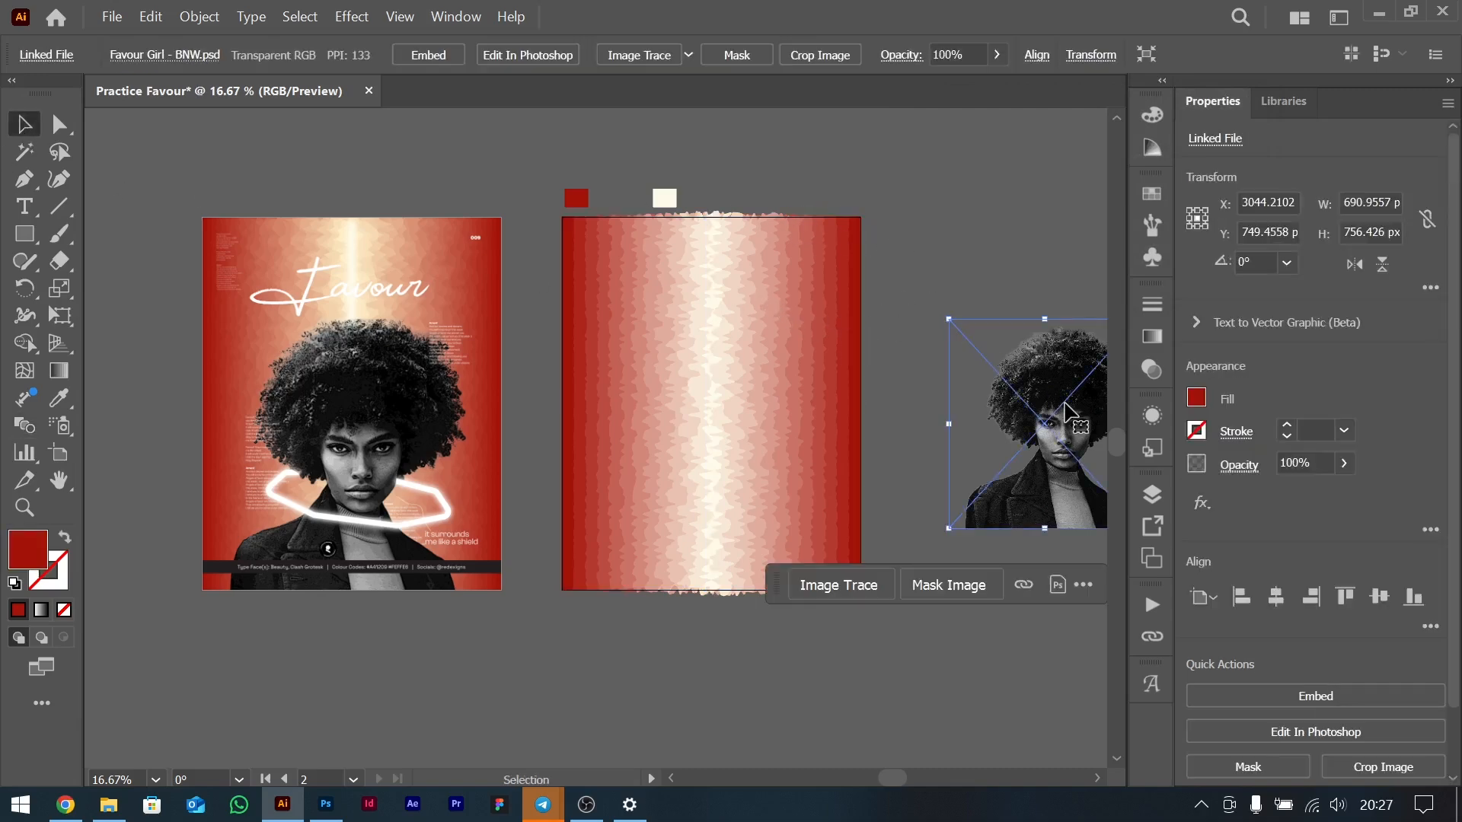
pyautogui.hotkey('ctrl', 'shift', ']')
pyautogui.moveTo(1066, 405)
pyautogui.mouseDown()
pyautogui.moveTo(773, 494)
pyautogui.moveTo(713, 496)
pyautogui.mouseUp()
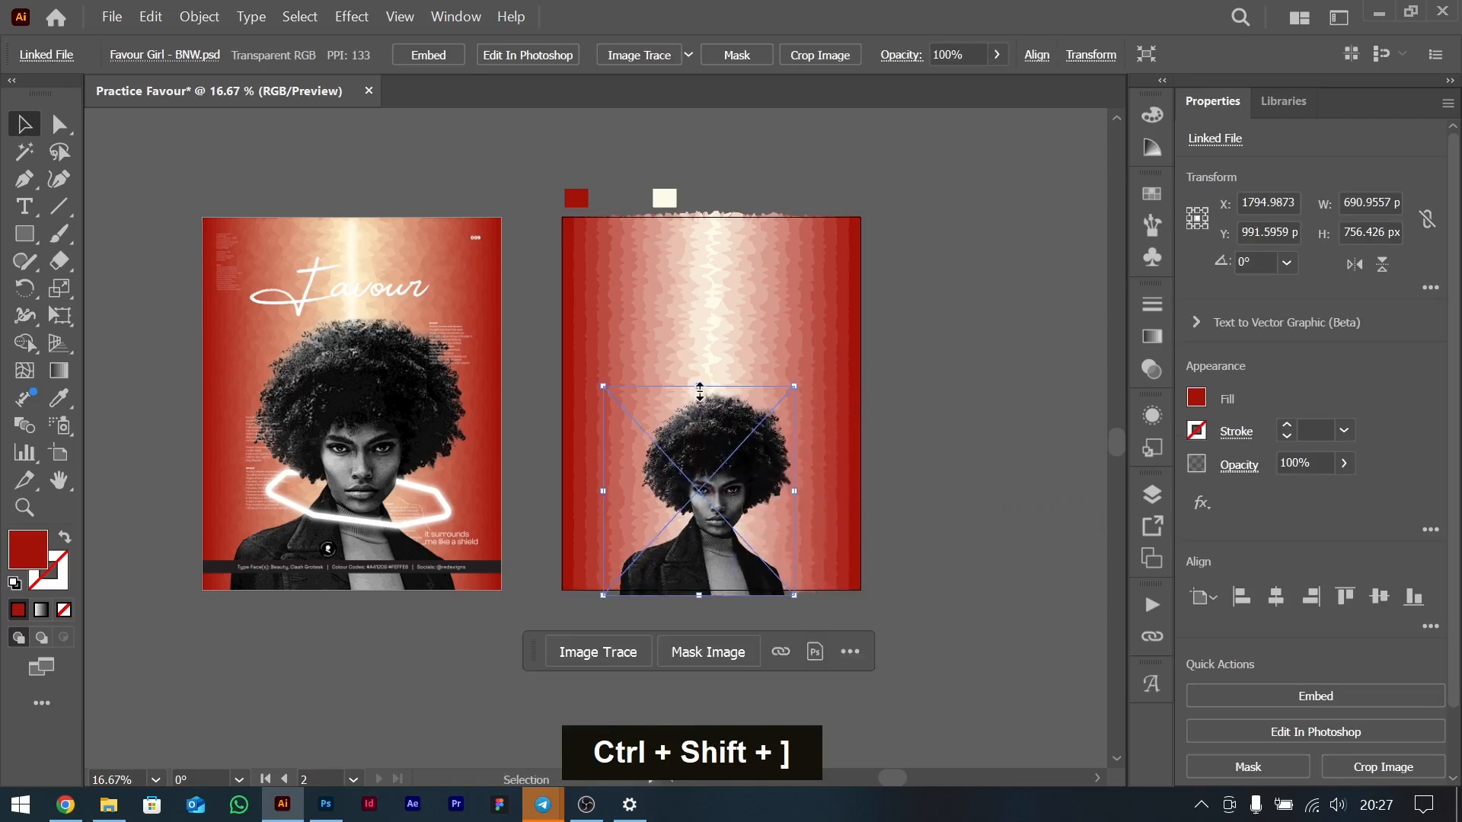
pyautogui.moveTo(700, 388); pyautogui.dragTo(699, 302)
pyautogui.moveTo(732, 370); pyautogui.dragTo(731, 379)
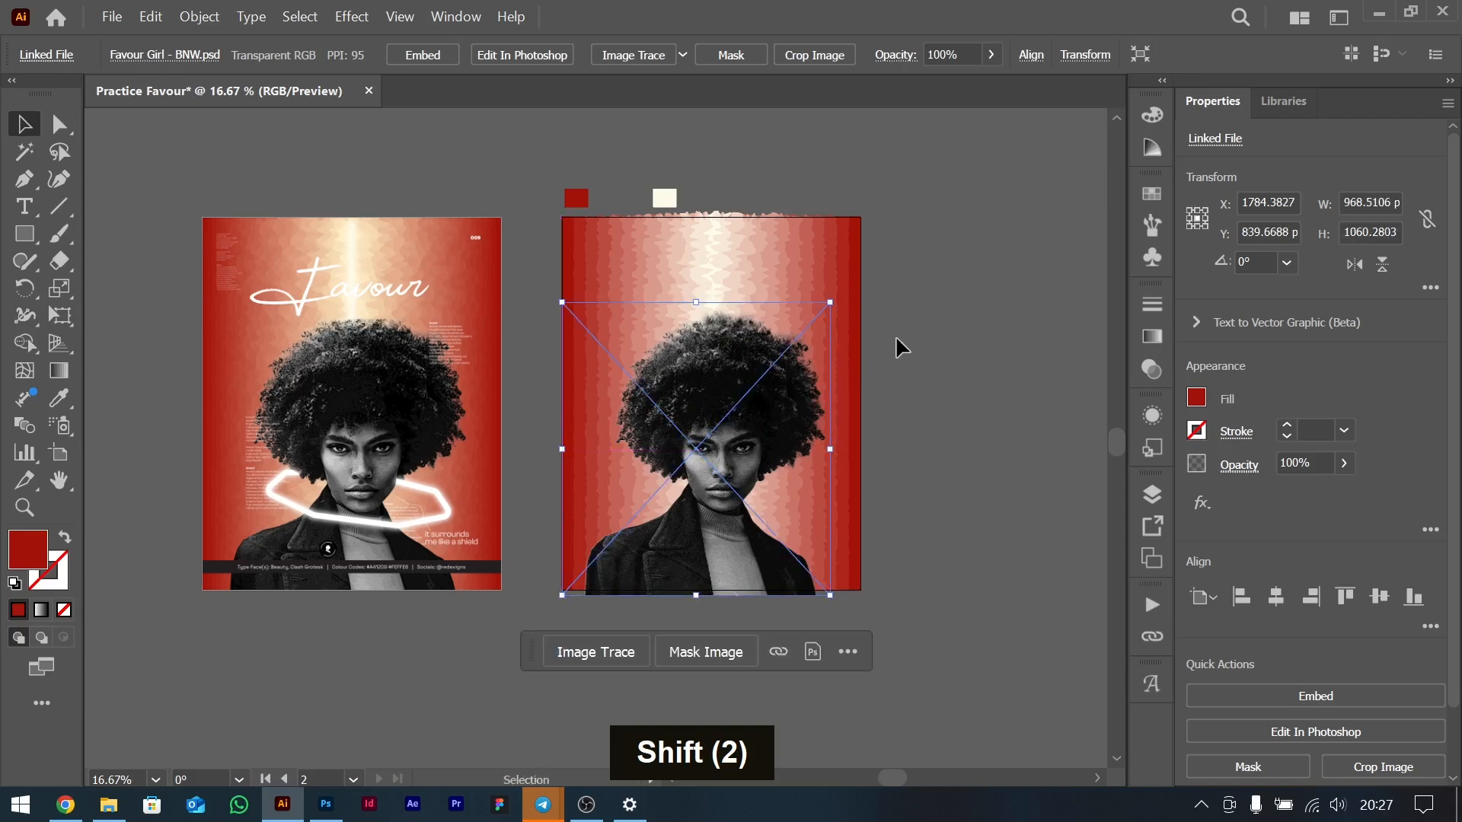
pyautogui.click(896, 347)
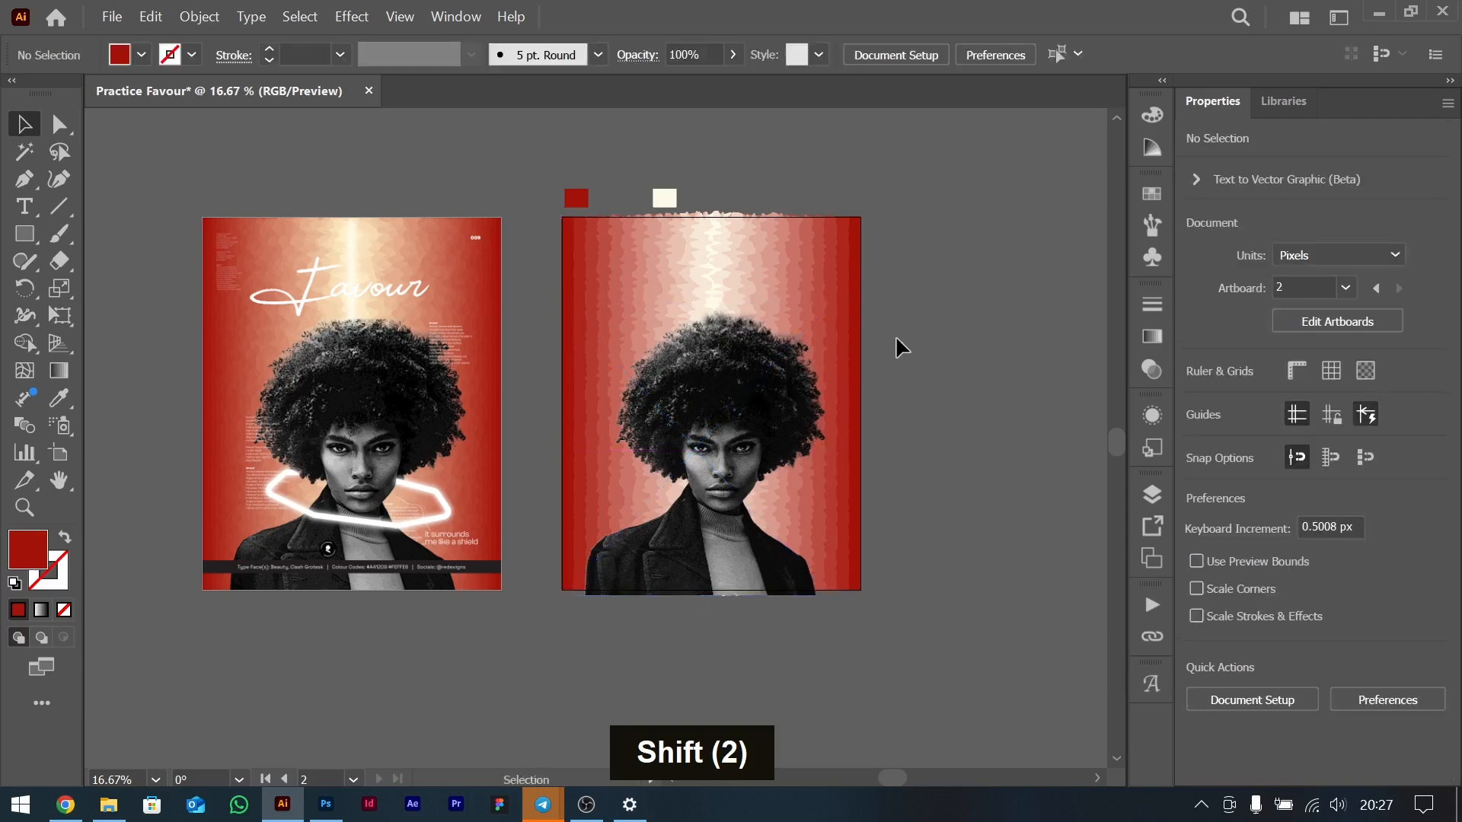
# Try moving the blend sideways off the red rectangle beneath it, and undo the moves.
pyautogui.doubleClick(710, 262)
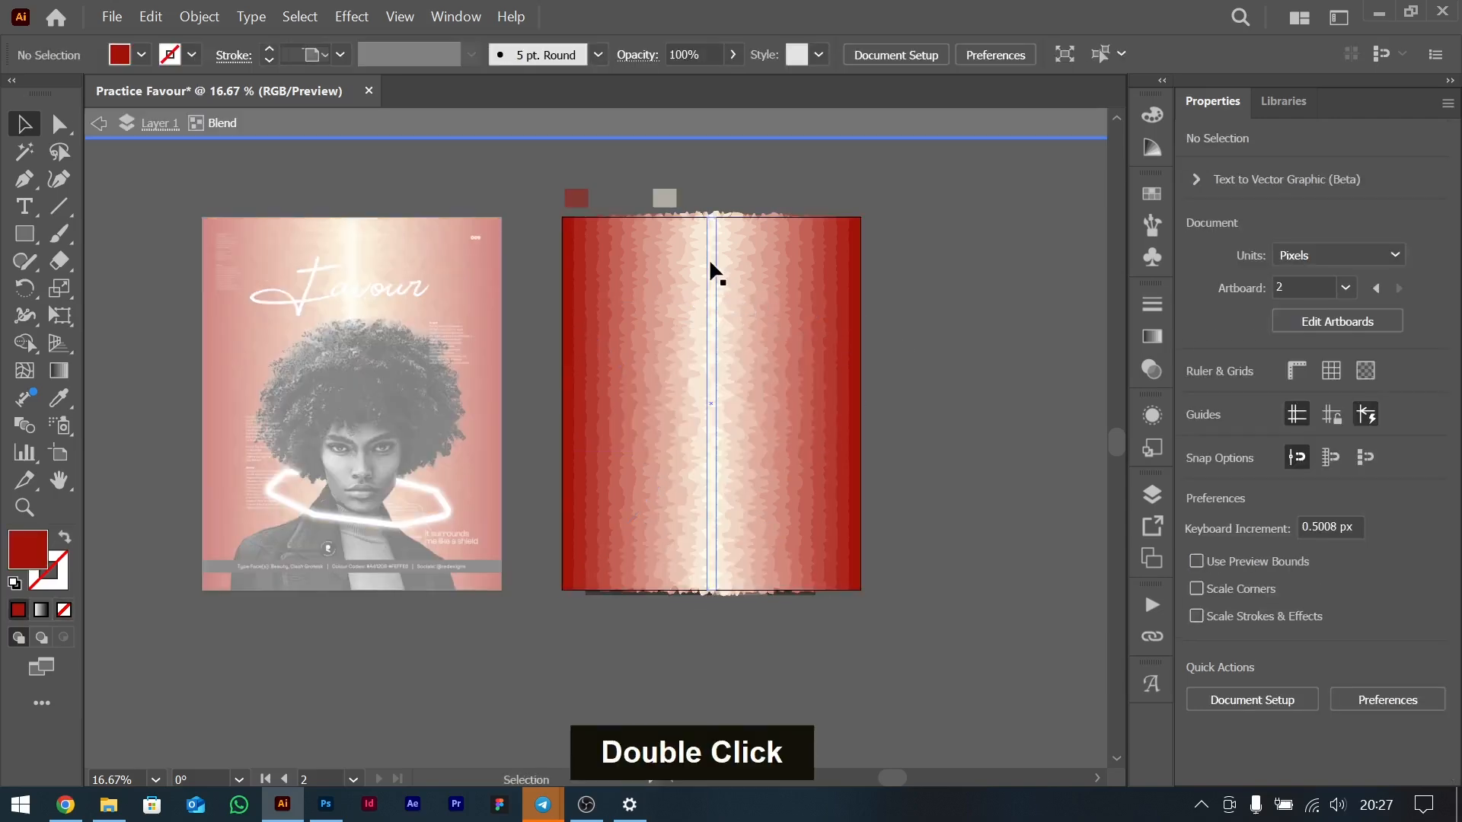
pyautogui.doubleClick(957, 226)
pyautogui.moveTo(809, 259); pyautogui.dragTo(988, 256)
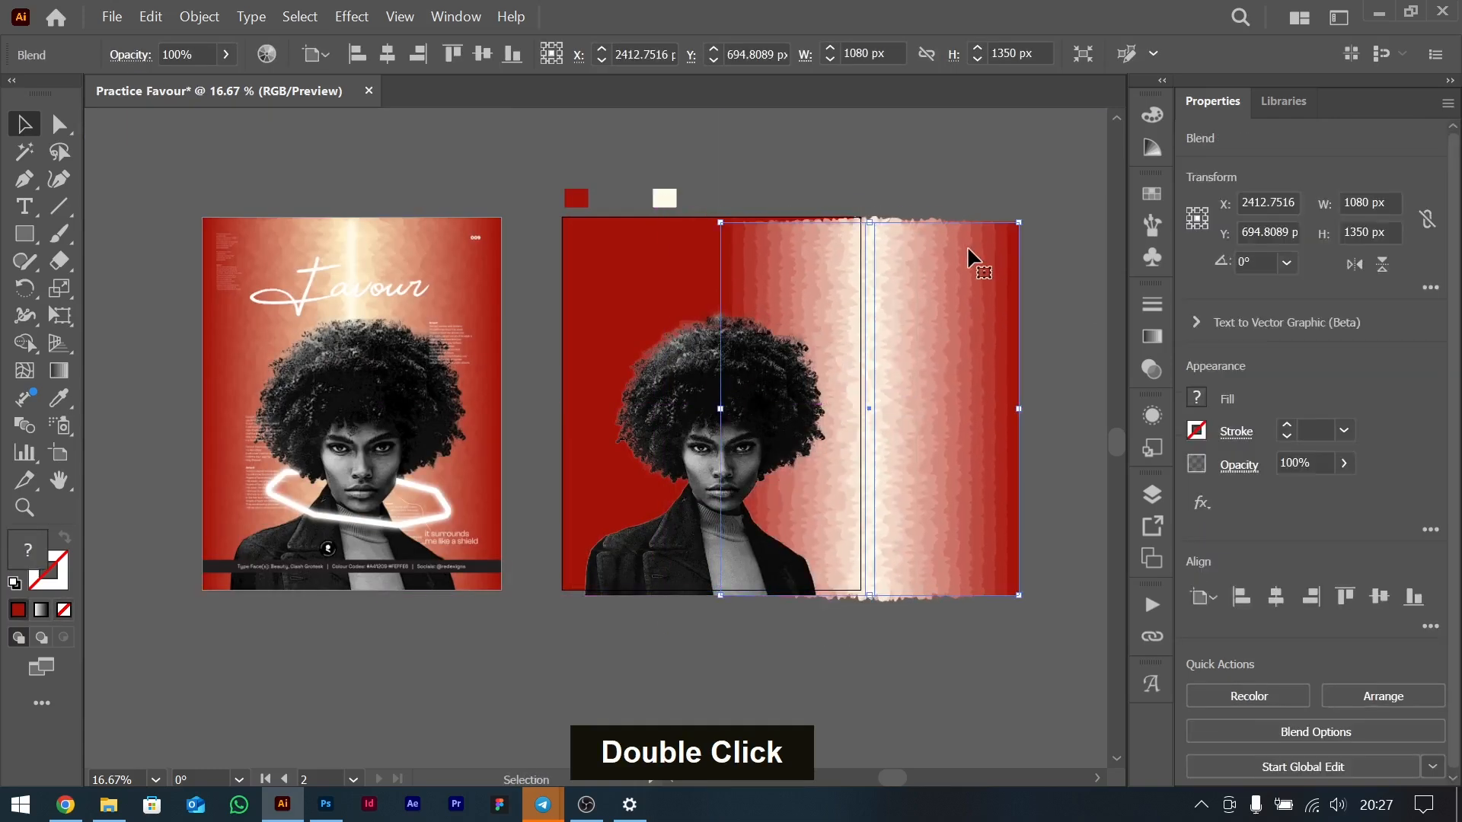
pyautogui.moveTo(675, 262); pyautogui.dragTo(472, 259)
pyautogui.hotkey('ctrl', 'z')
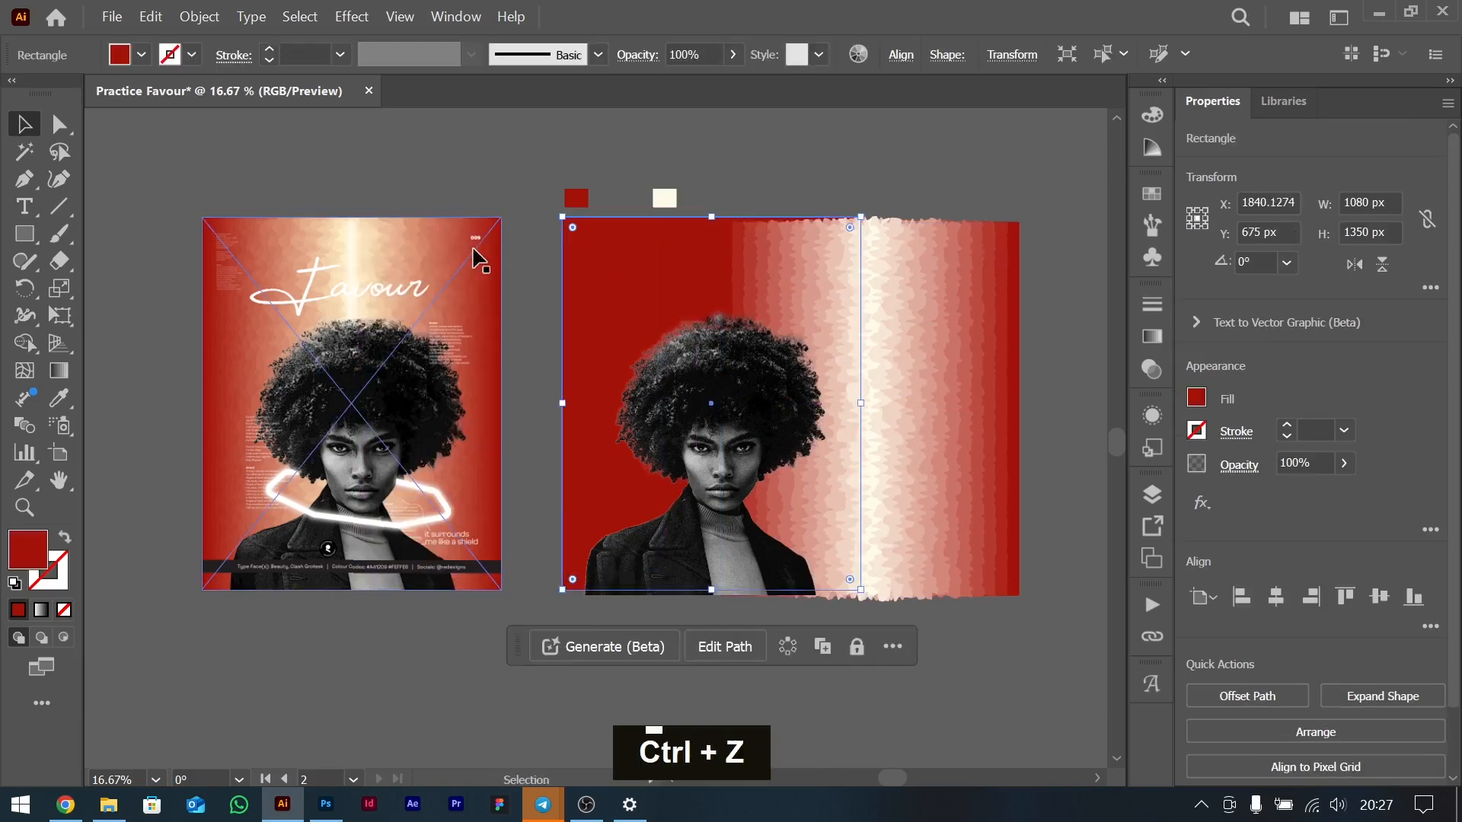
pyautogui.hotkey('ctrl', 'z')
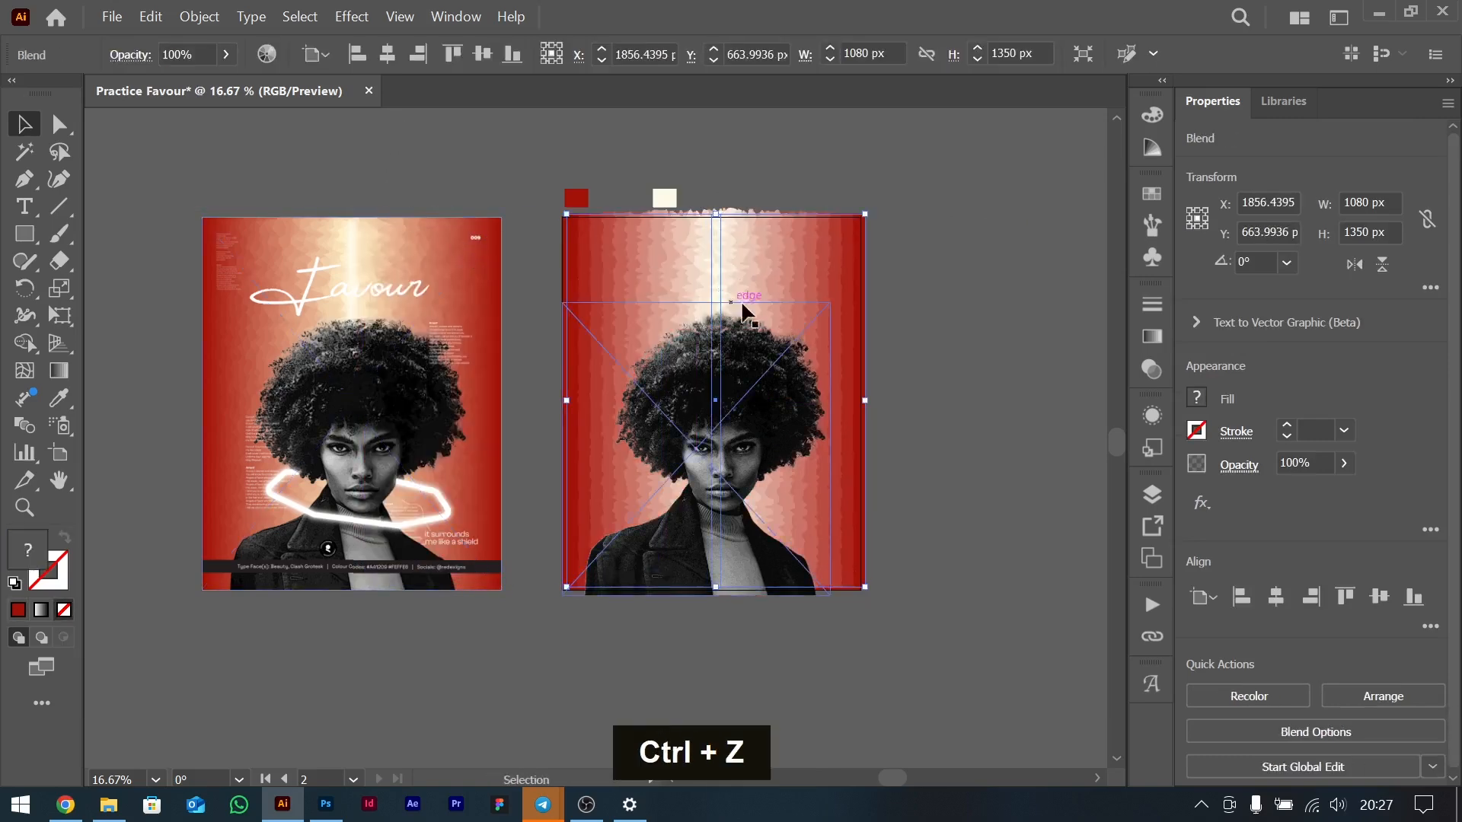
# Isolate the blend, try moving its cream strip past the artboard's left edge, and undo that move.
pyautogui.doubleClick(797, 235)
pyautogui.moveTo(696, 258); pyautogui.dragTo(546, 284)
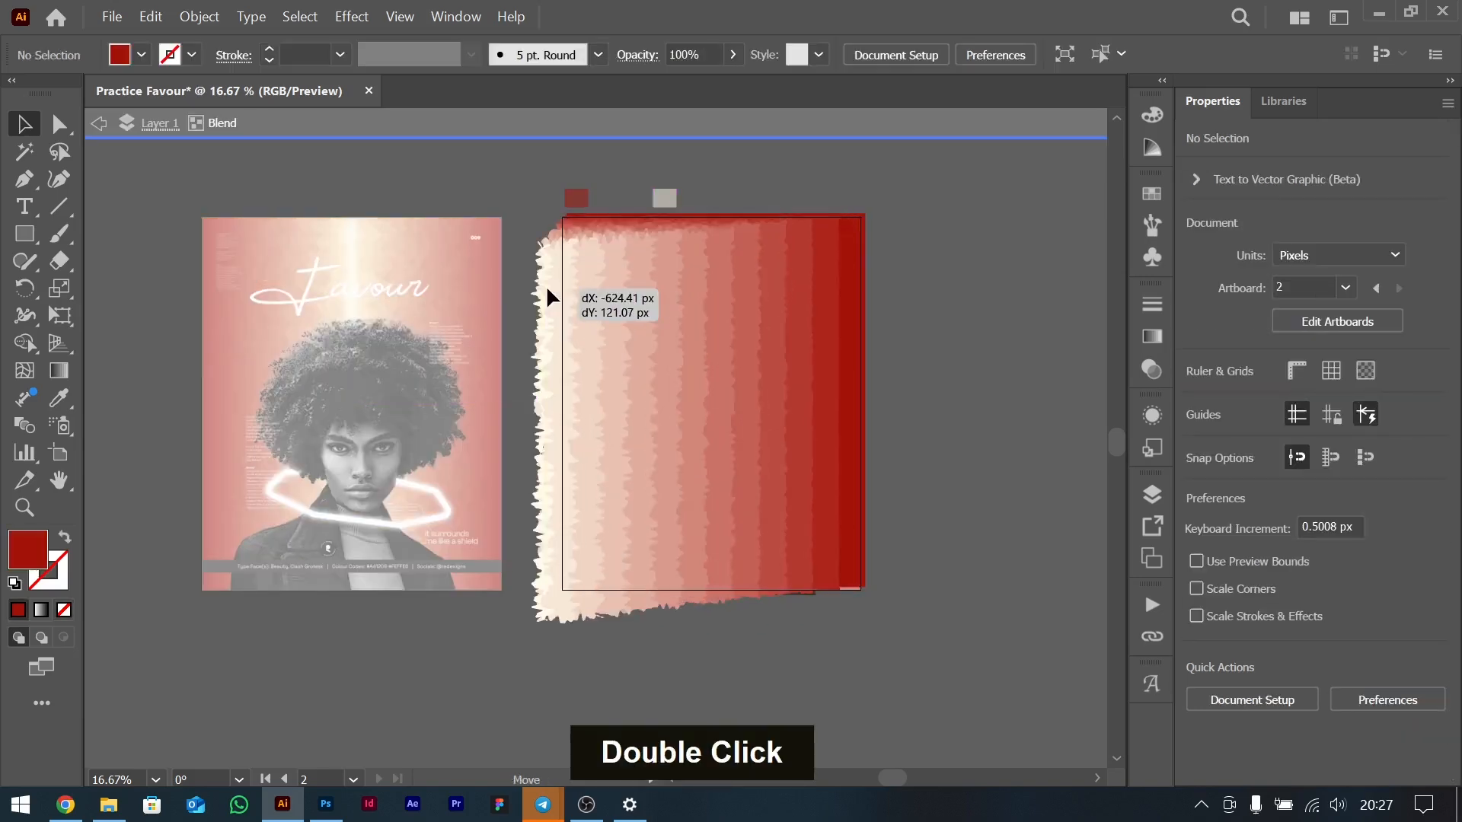
pyautogui.hotkey('ctrl', 'z')
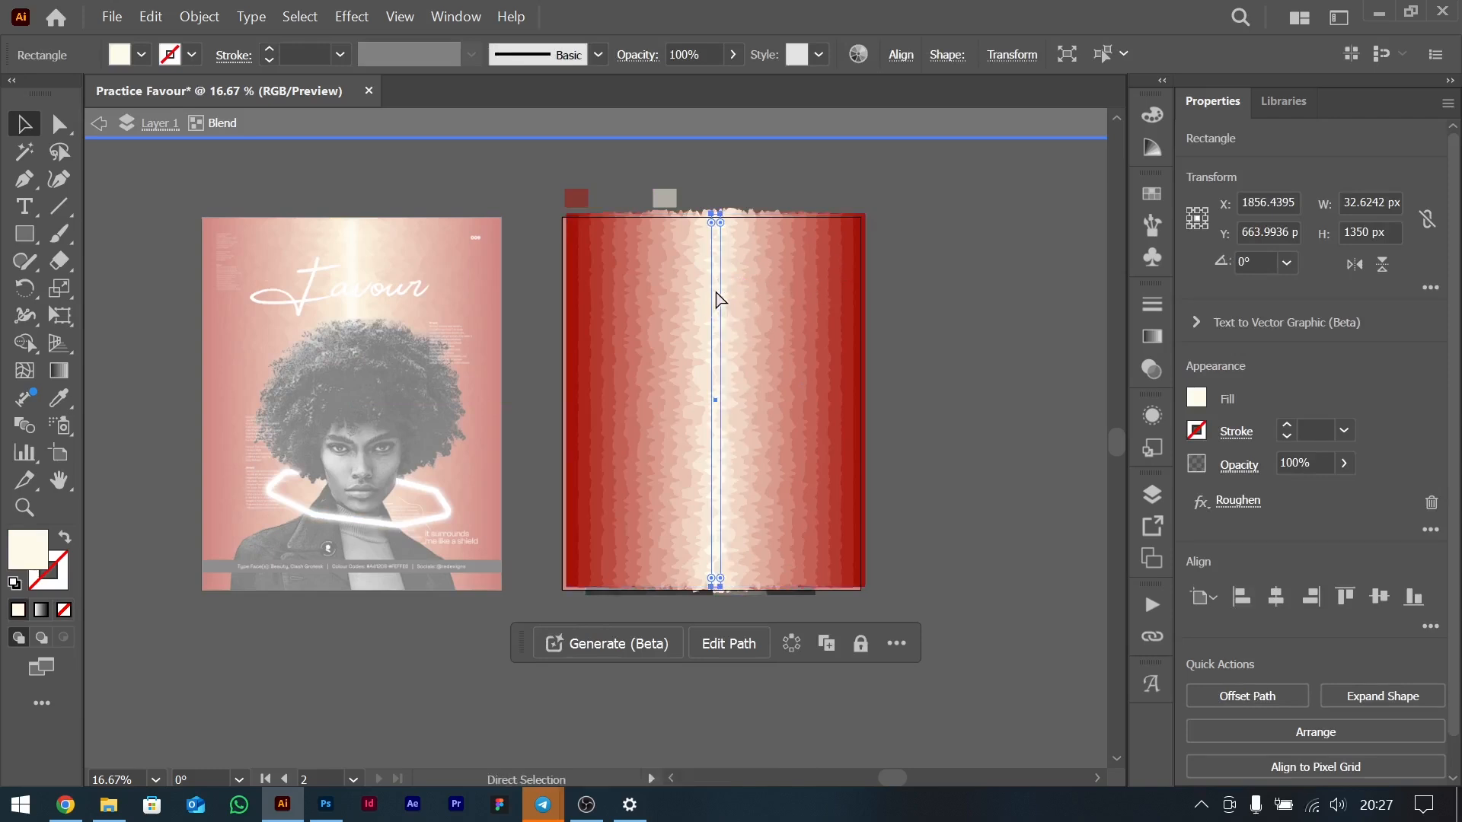
# Copy the roughened cream strip from the blend, paste it outside the blend as a separate object, and undo the paste.
pyautogui.hotkey('ctrl', 'c')
pyautogui.doubleClick(990, 317)
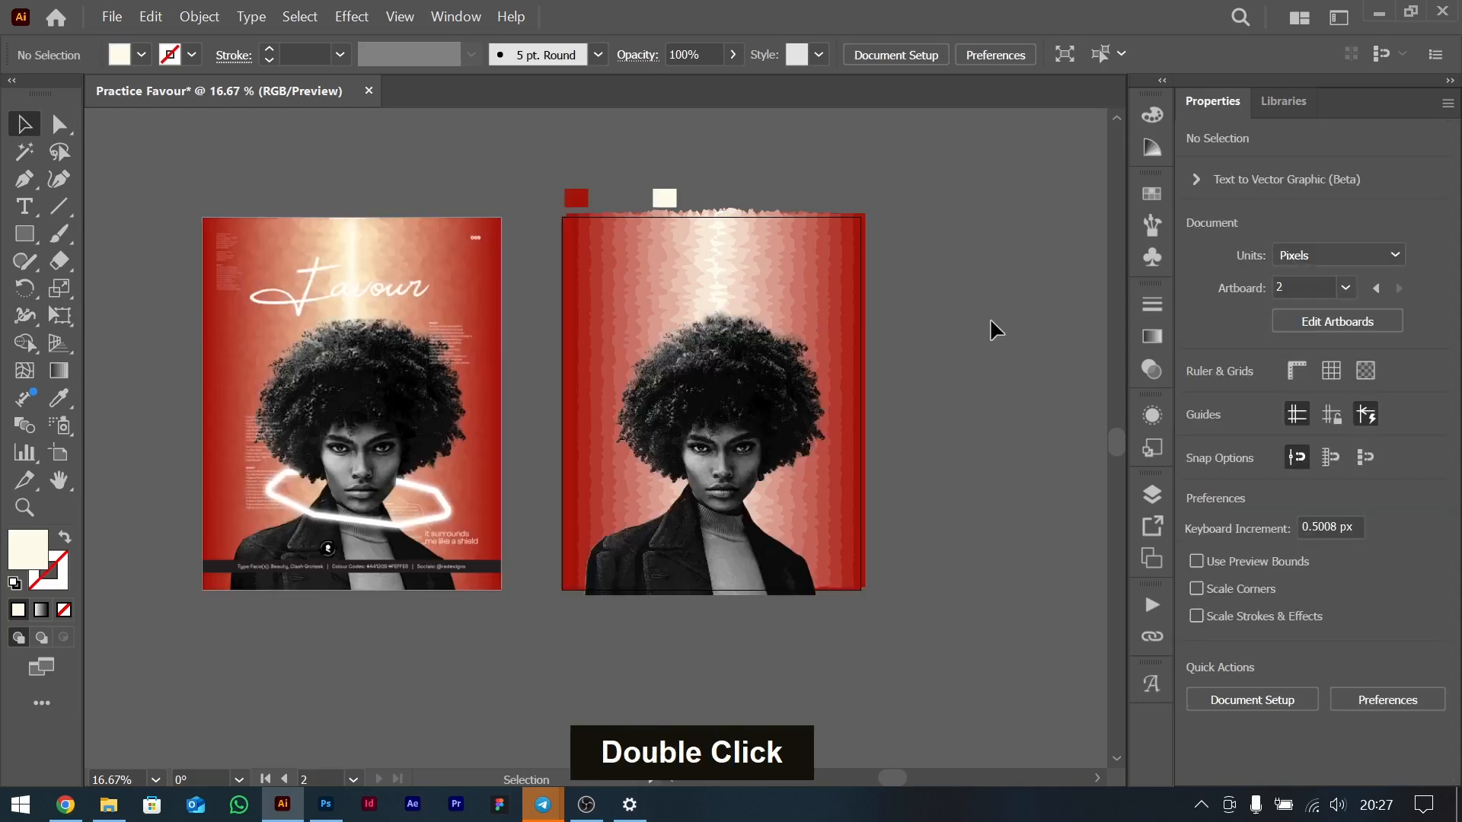
pyautogui.press('ctrl')
pyautogui.hotkey('ctrl', 'v')
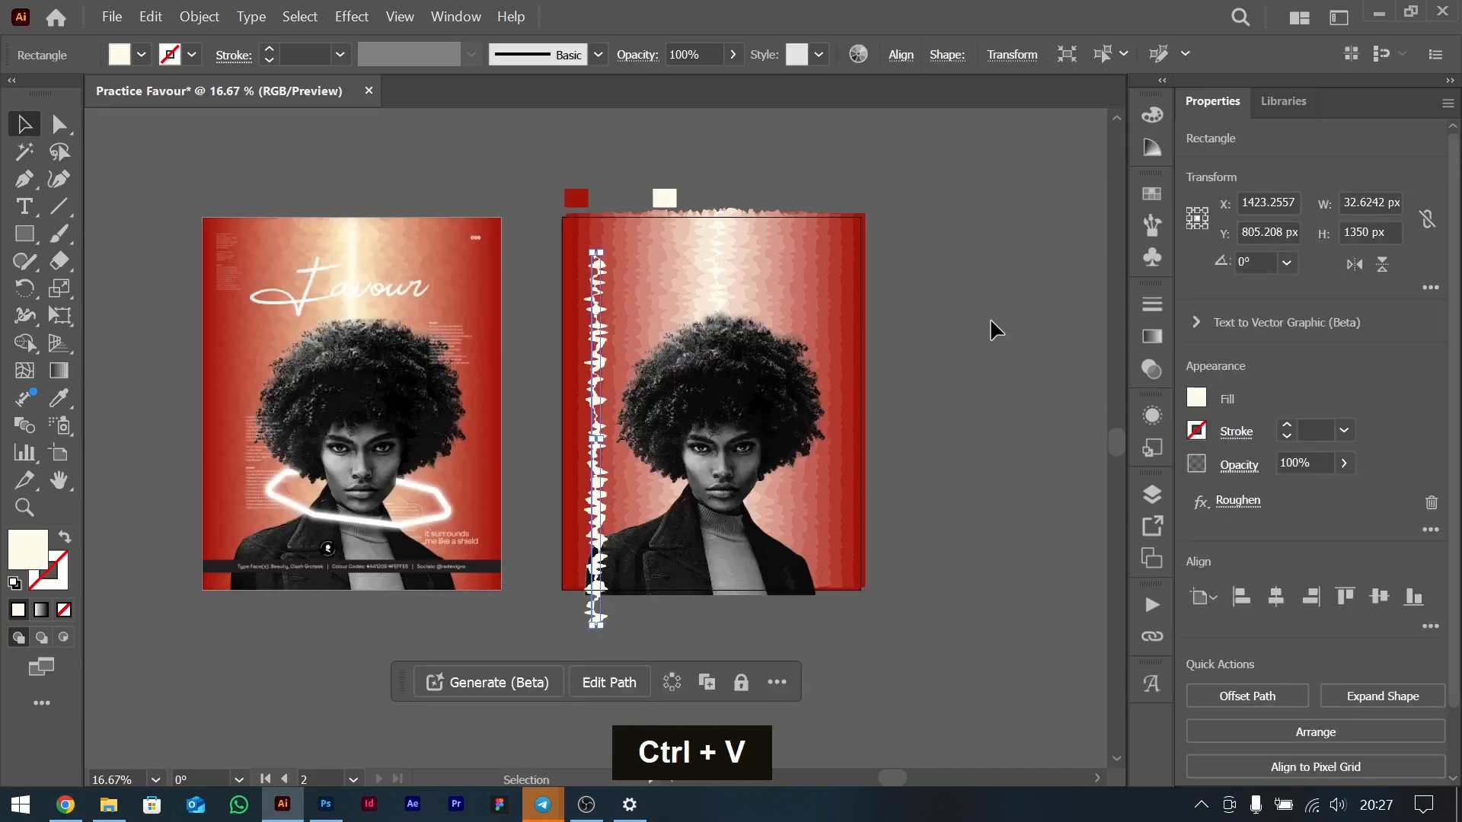
pyautogui.rightClick(598, 320)
pyautogui.doubleClick(724, 295)
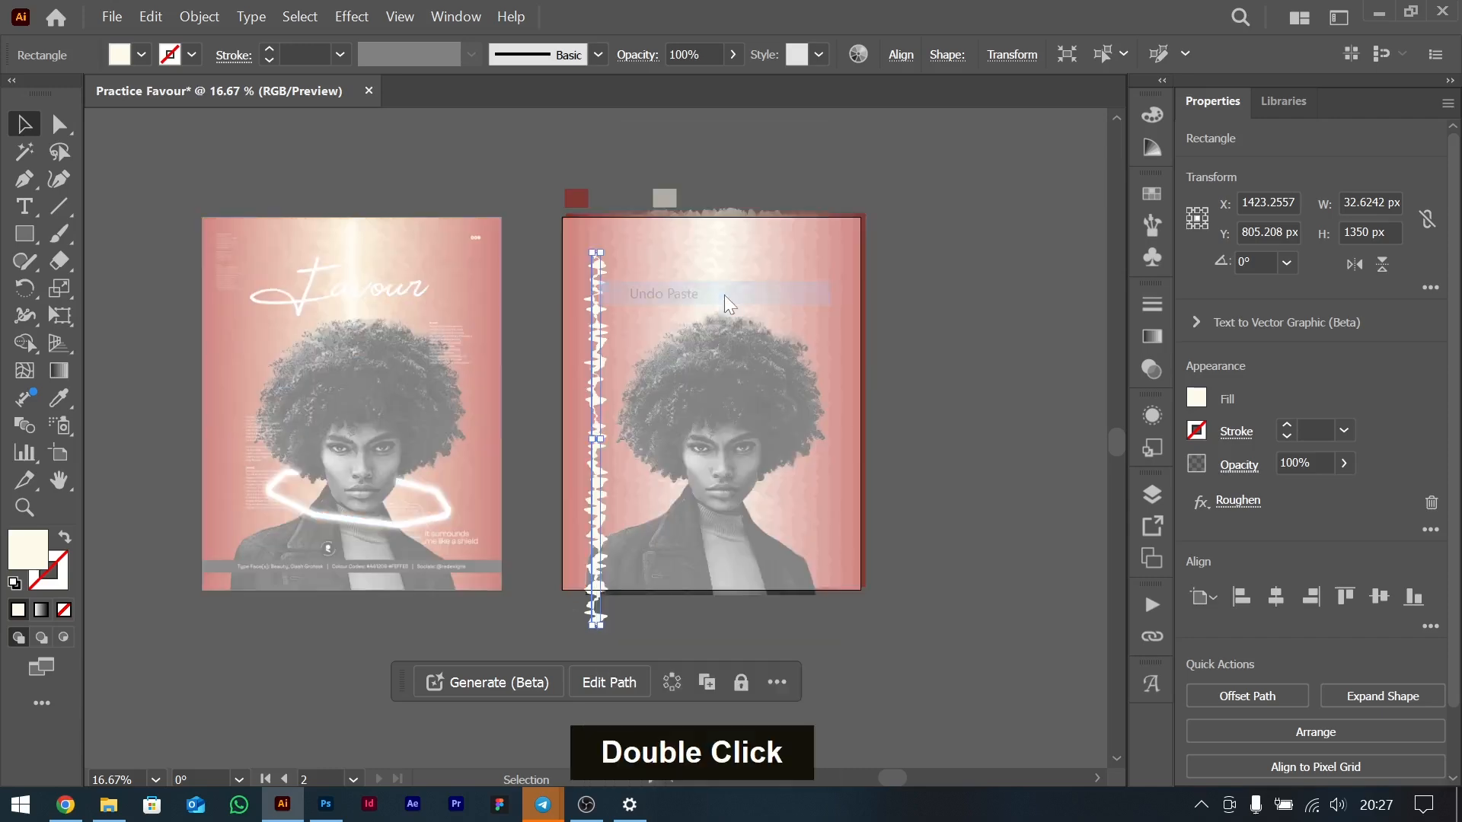
# Exit isolation, try moving the whole blend toward the first artboard, and undo the move.
pyautogui.doubleClick(903, 280)
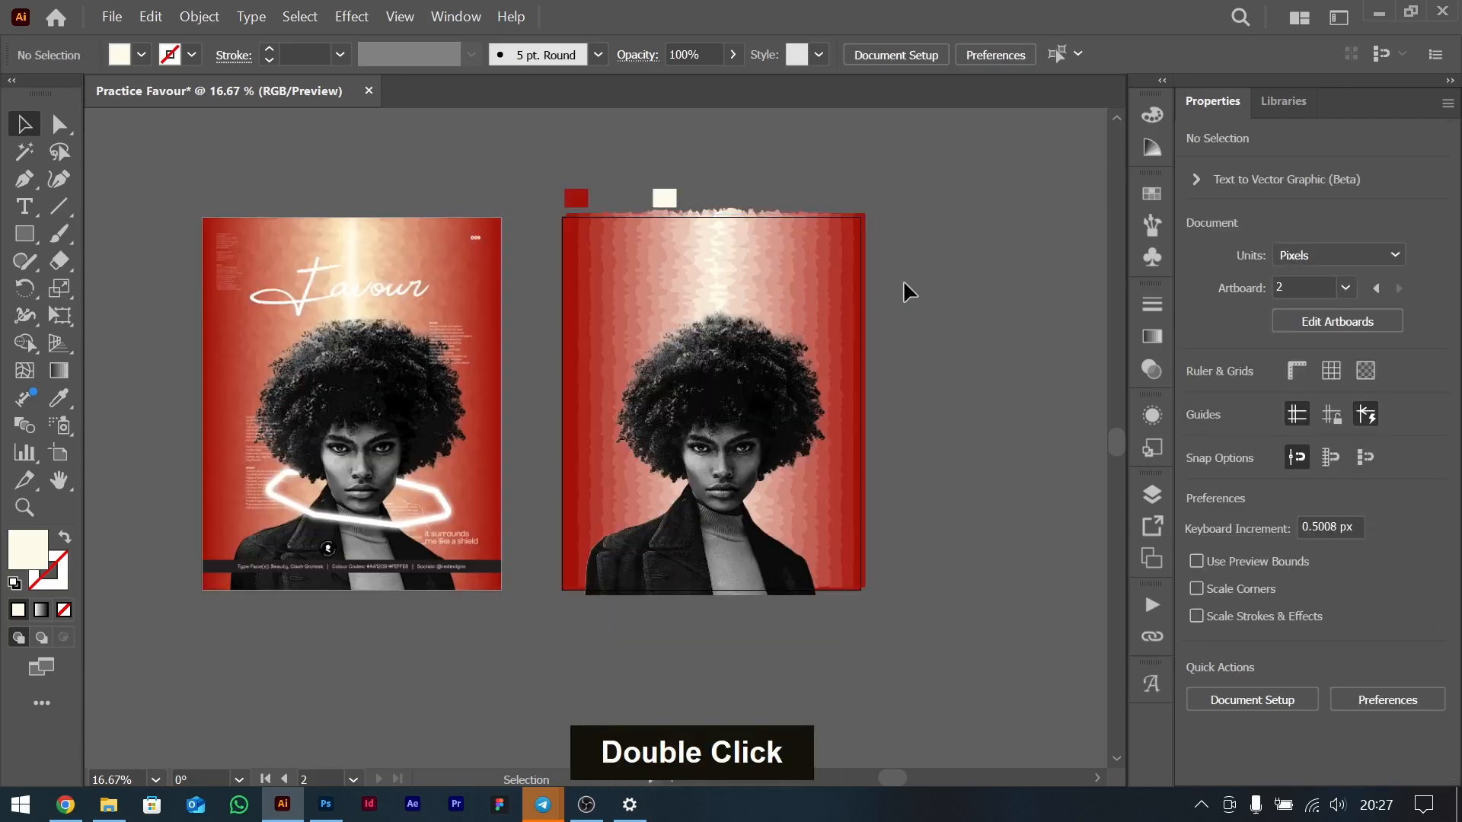
pyautogui.moveTo(719, 258); pyautogui.dragTo(528, 281)
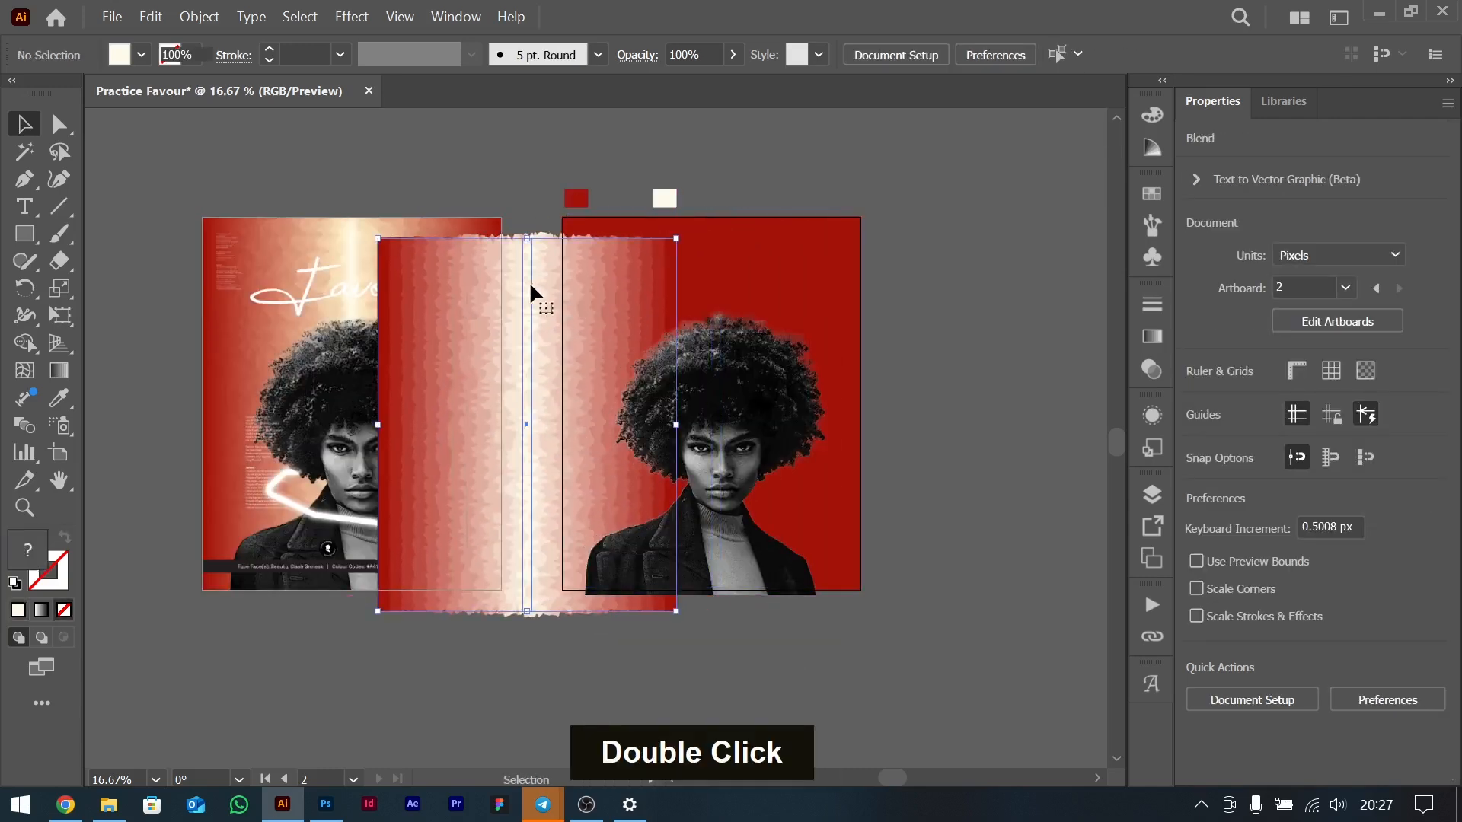
pyautogui.hotkey('ctrl', 'z')
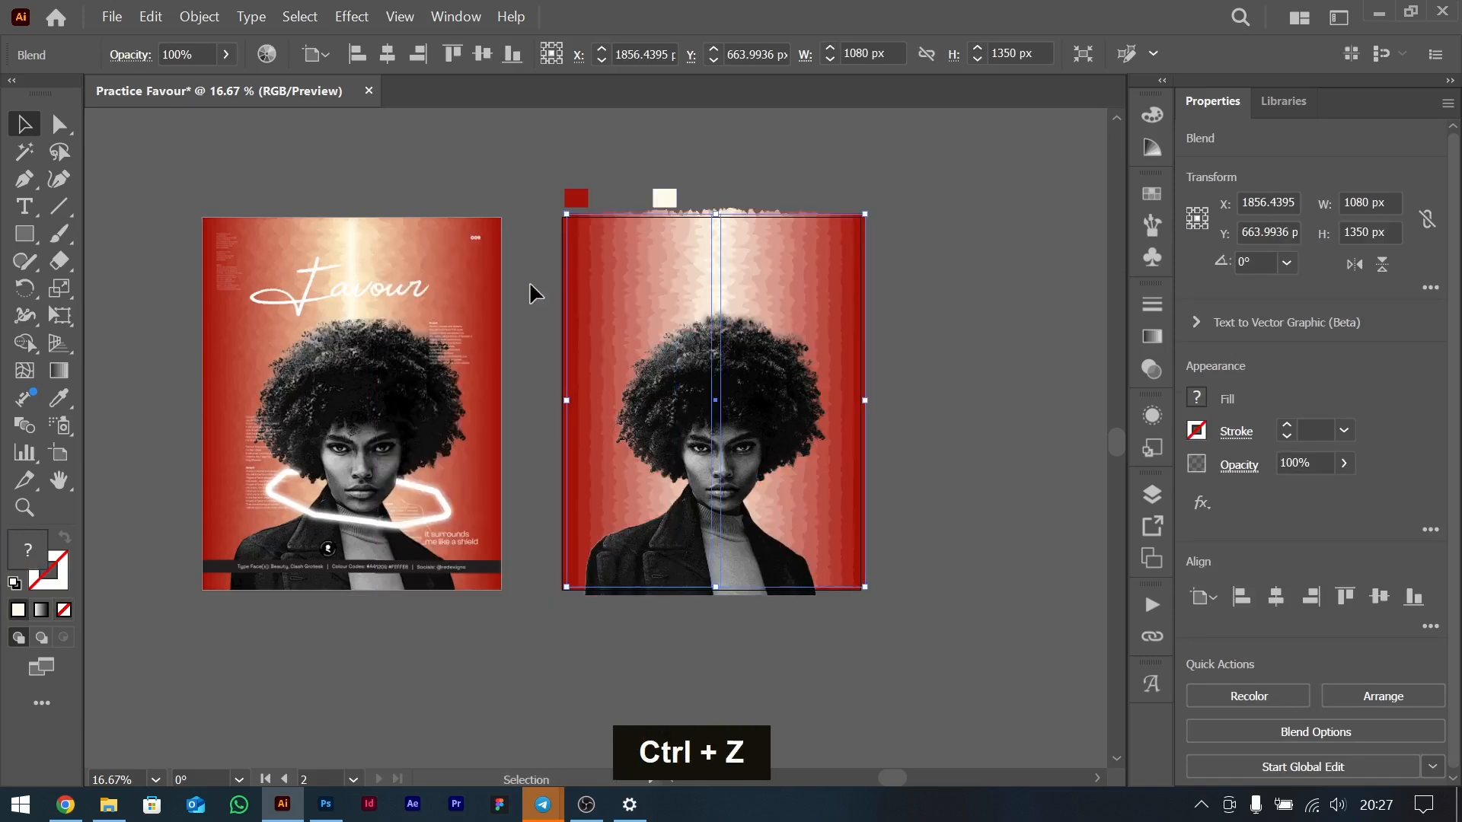
# Isolate the red-and-cream background blend and copy its cream centre strip.
pyautogui.doubleClick(823, 288)
pyautogui.click(715, 241)
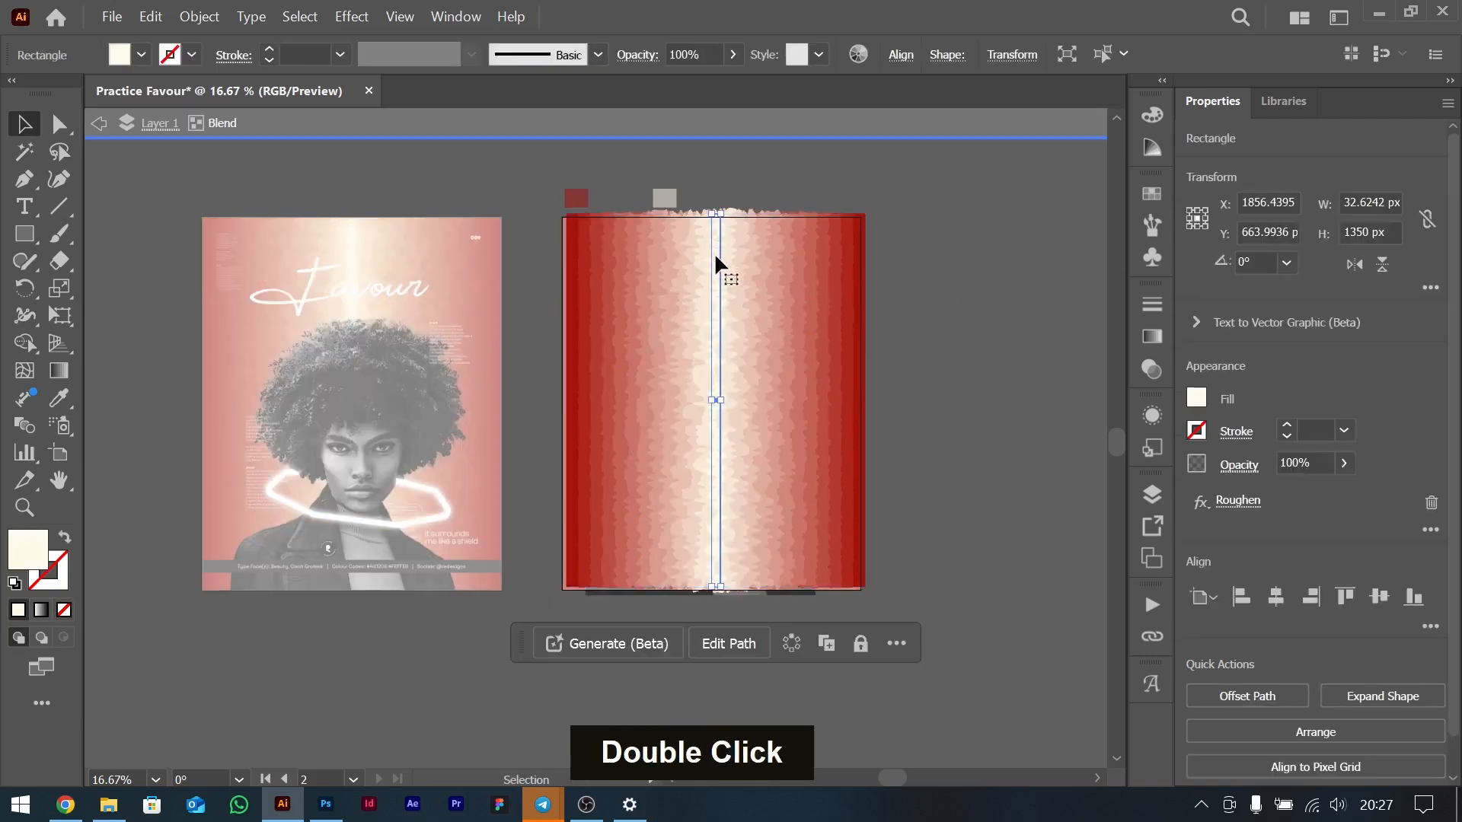
pyautogui.moveTo(705, 259); pyautogui.dragTo(621, 265)
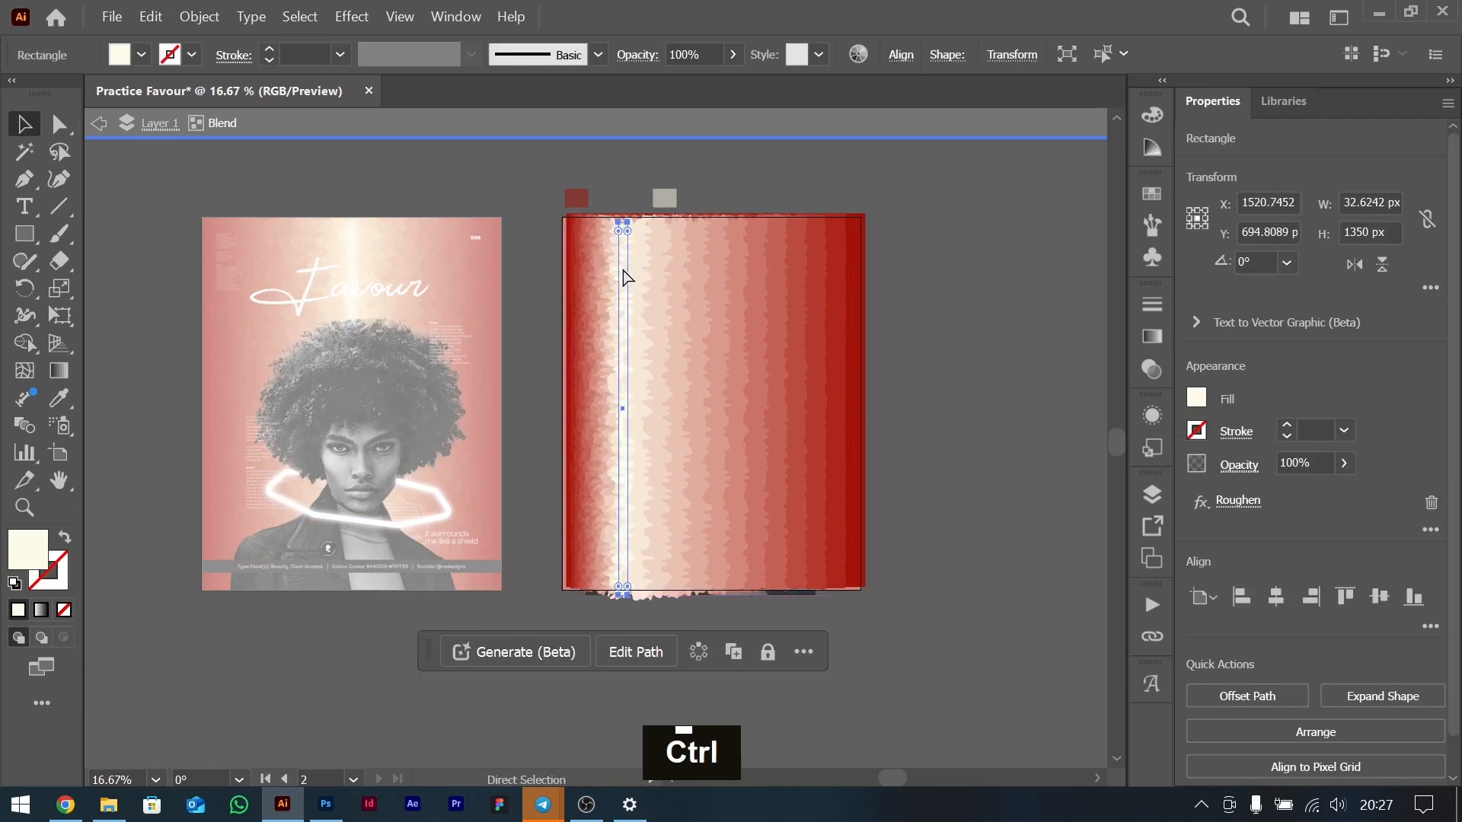
pyautogui.hotkey('ctrl', 'z')
pyautogui.hotkey('ctrl', 'c')
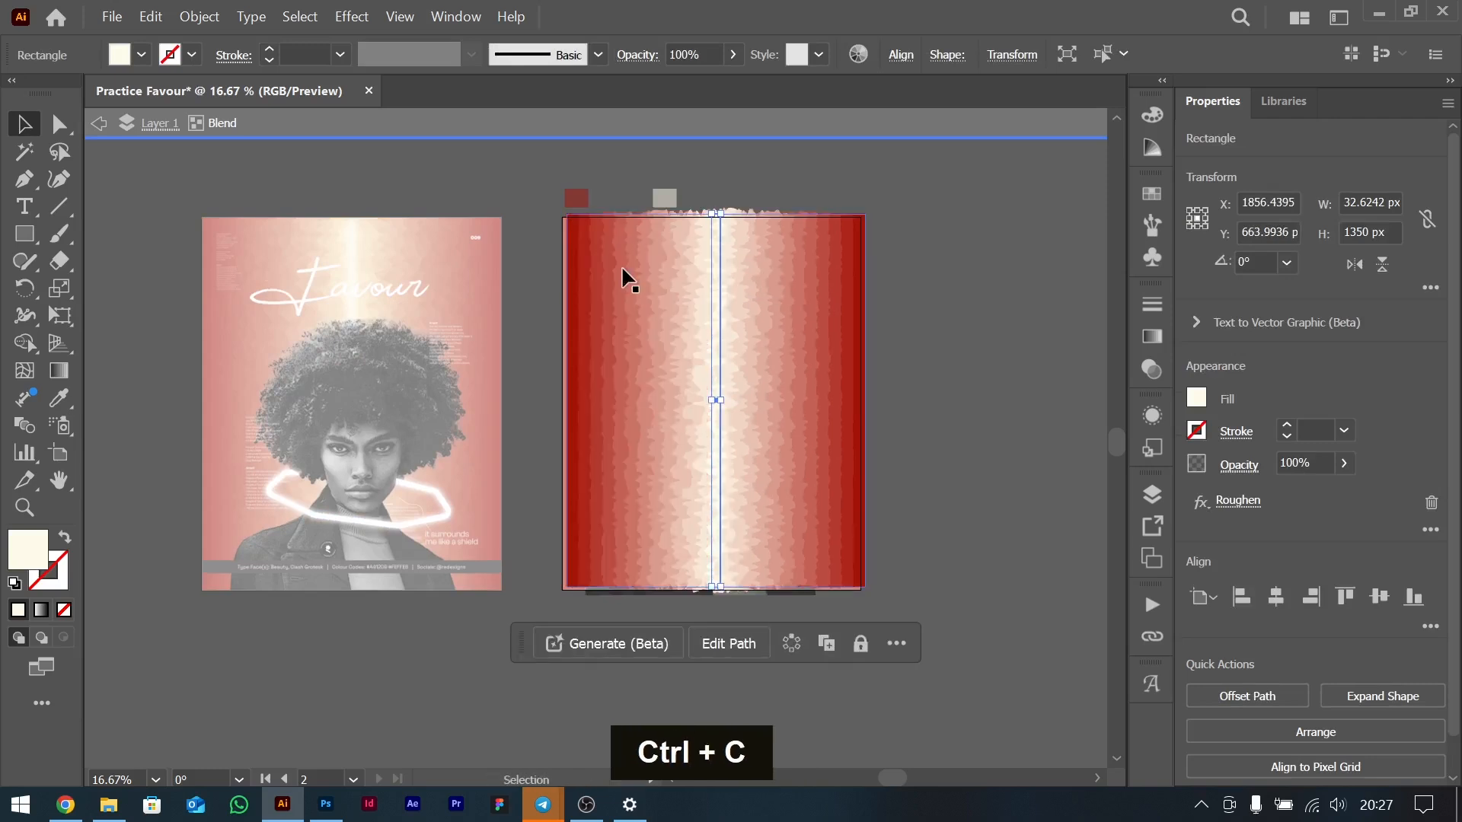
# Leave isolation mode and align the background blend with the artboard's left and top edges.
pyautogui.doubleClick(885, 278)
pyautogui.moveTo(849, 247); pyautogui.dragTo(849, 248)
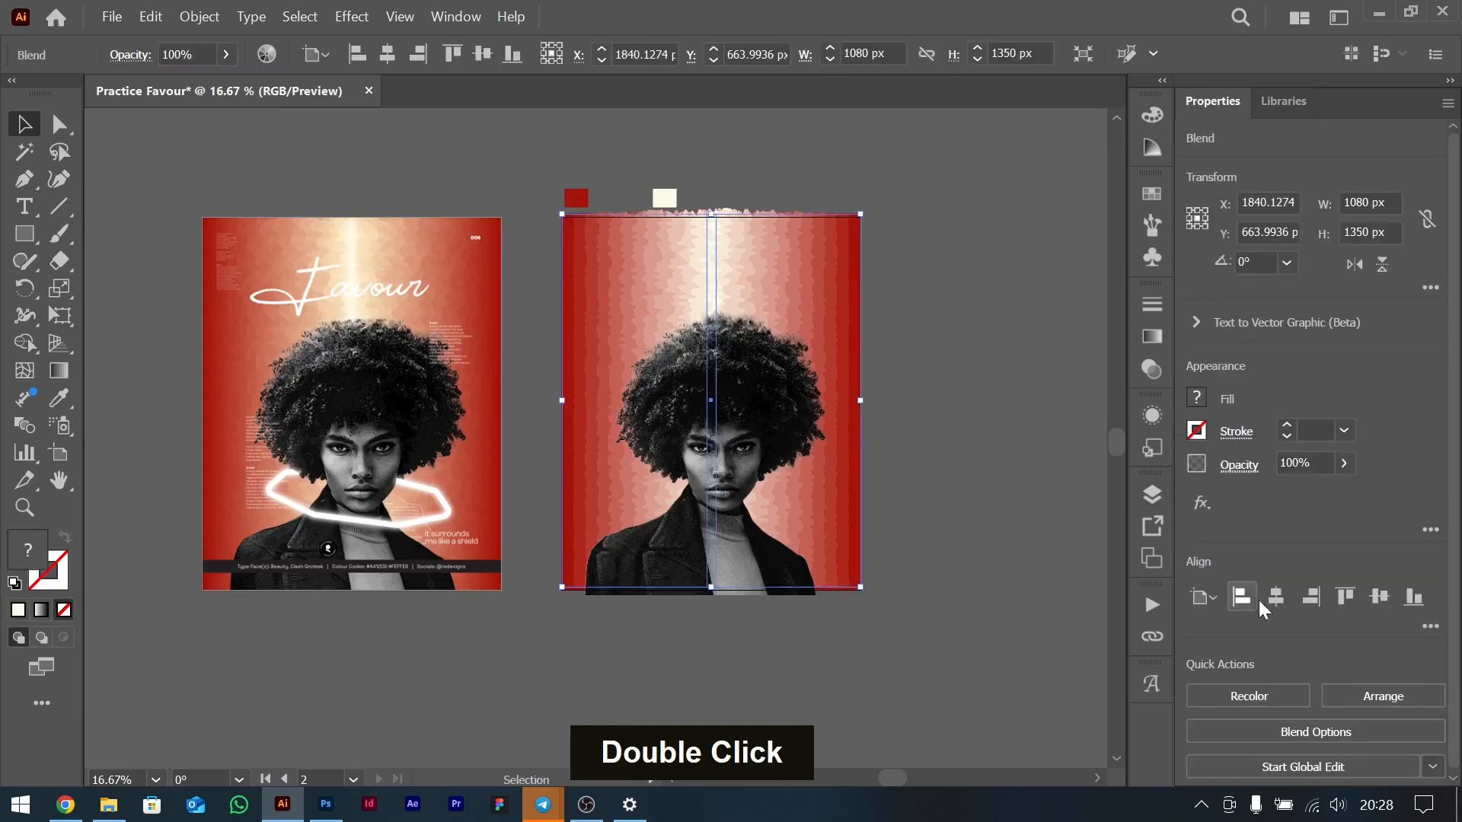
pyautogui.click(1348, 595)
pyautogui.click(967, 326)
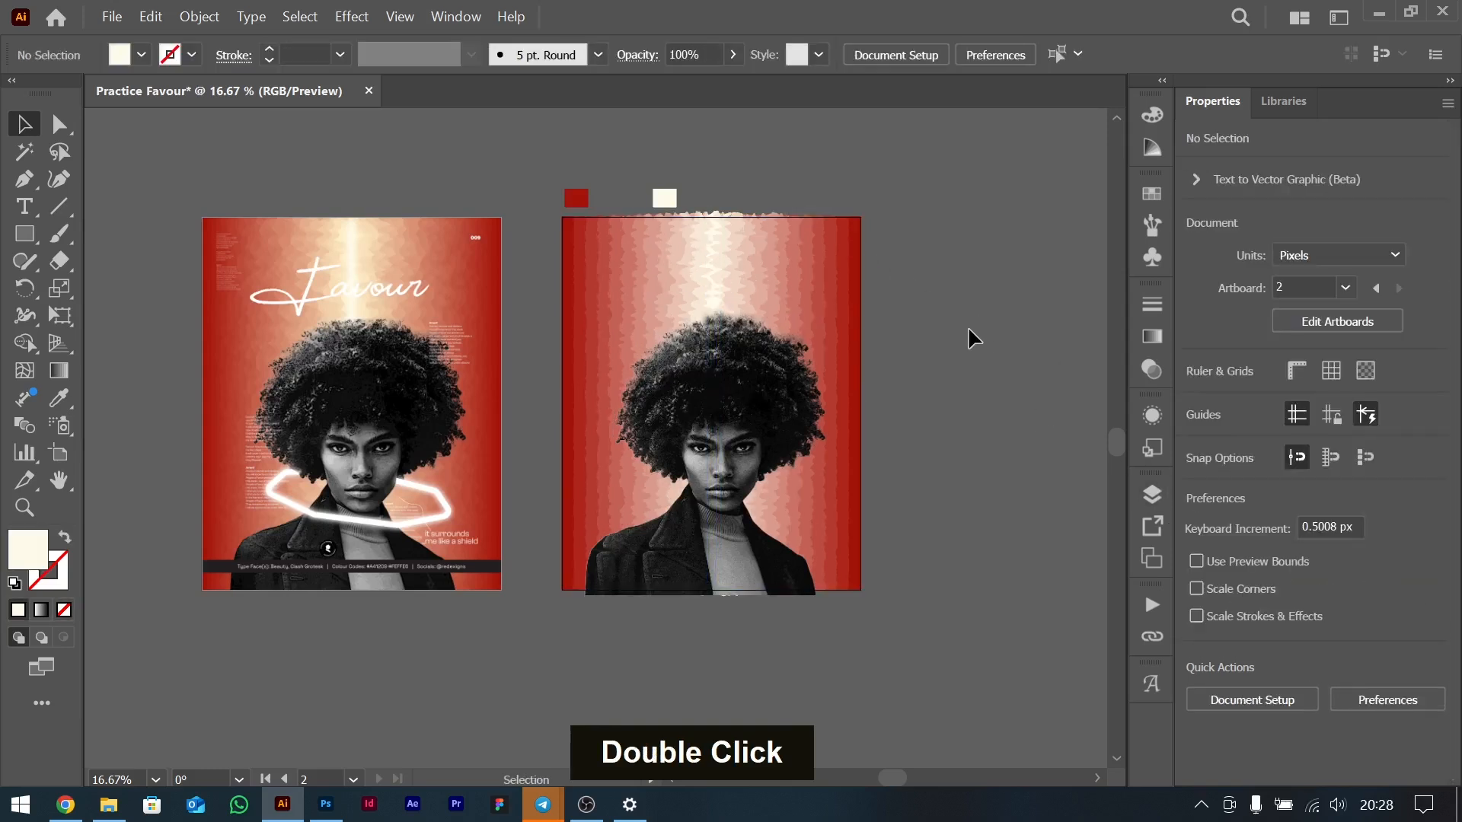
# Paste the copied cream strip, place it over the blend's centre, and send it behind the portrait.
pyautogui.hotkey('ctrl', 'v')
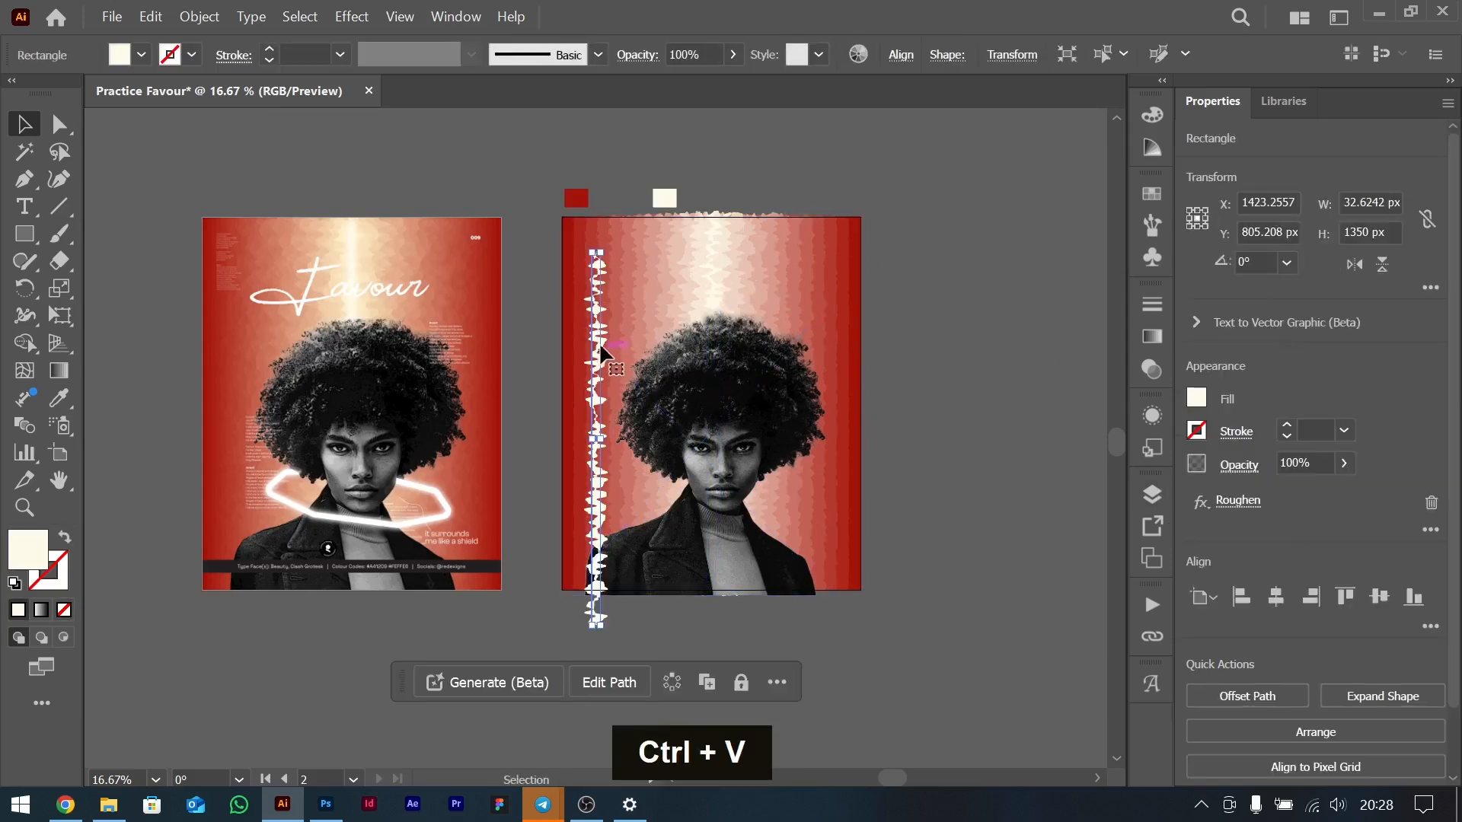
pyautogui.moveTo(600, 335); pyautogui.dragTo(715, 302)
pyautogui.hotkey('ctrl', '[')
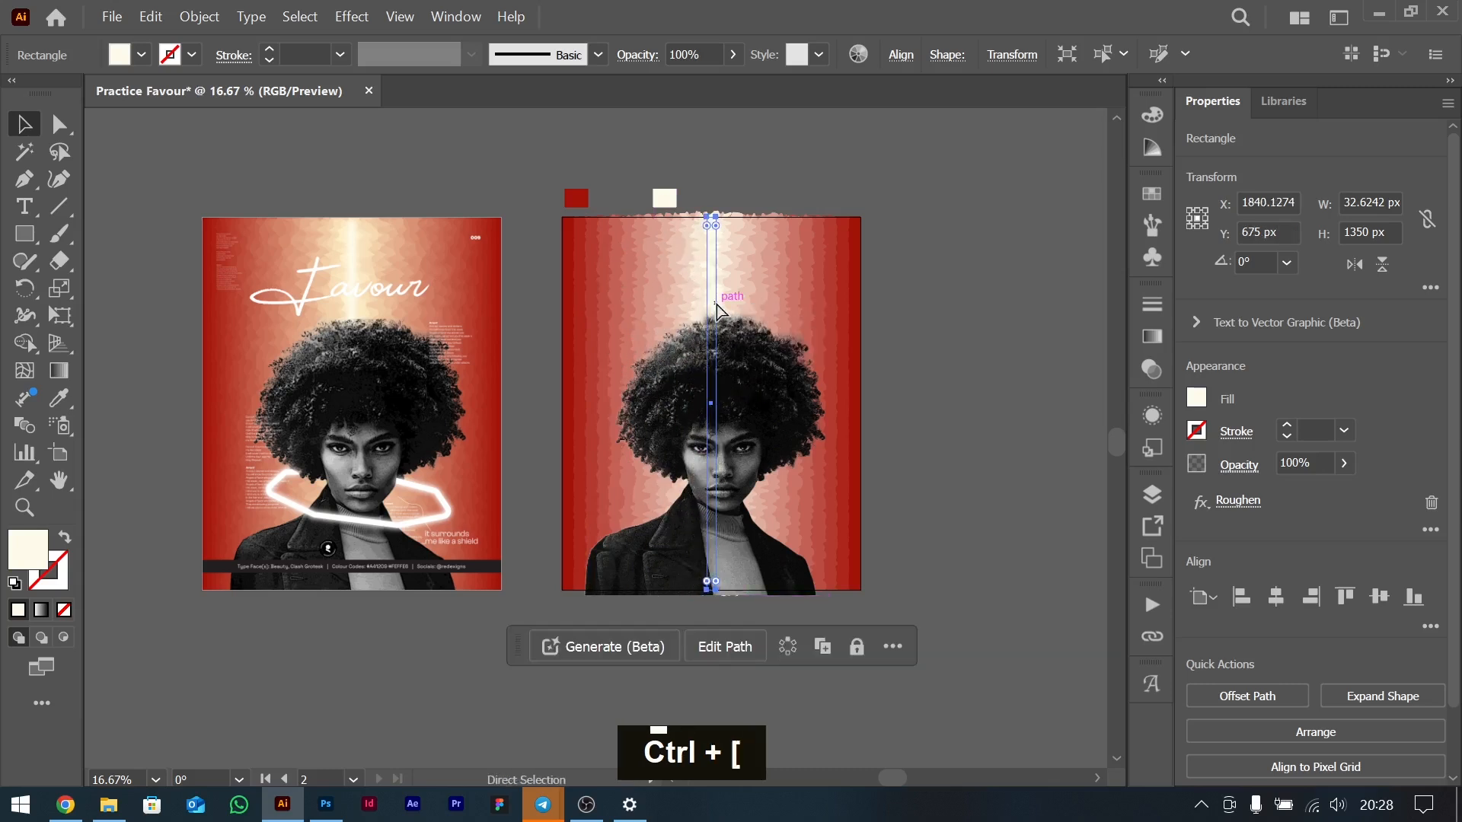
# Set the pasted strip's Roughen effect to a detail of 2 per inch, keeping the size at 2%.
pyautogui.click(1261, 504)
pyautogui.press('Down')
pyautogui.press('Up')
pyautogui.click(1278, 346)
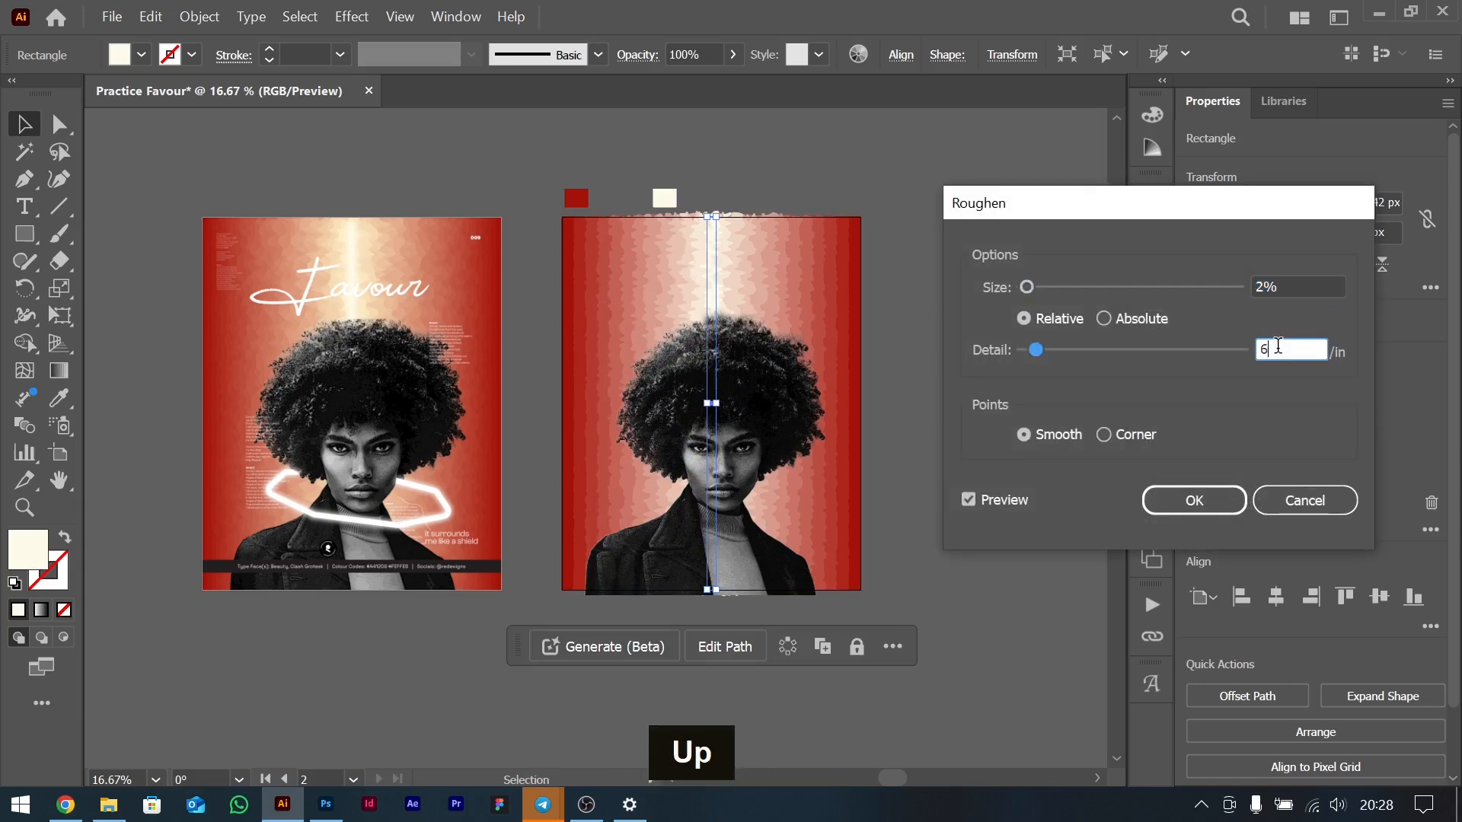
pyautogui.press('Down')
pyautogui.press('Down')
pyautogui.press('Down')
pyautogui.press('Down')
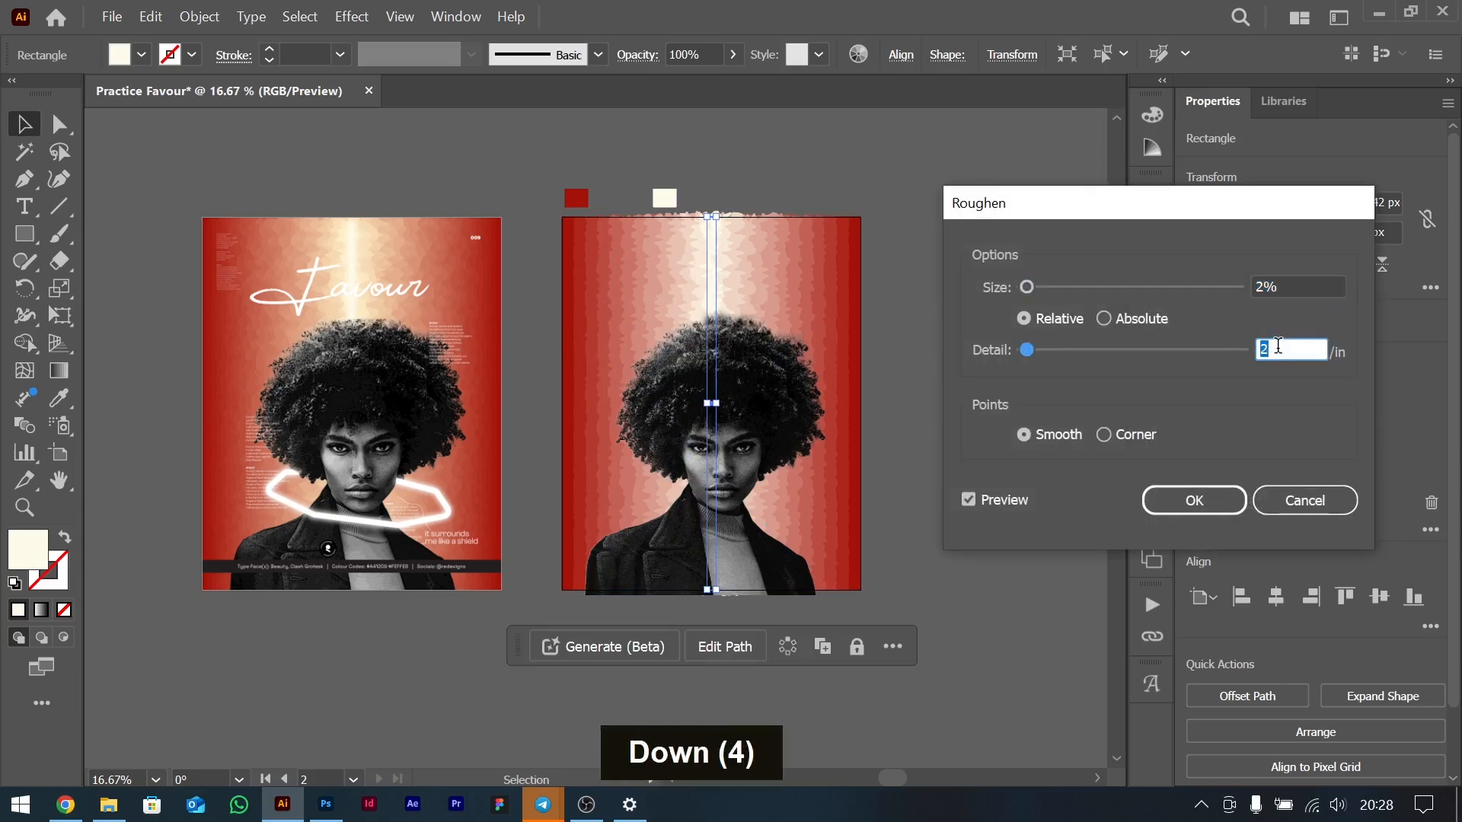
pyautogui.click(1157, 499)
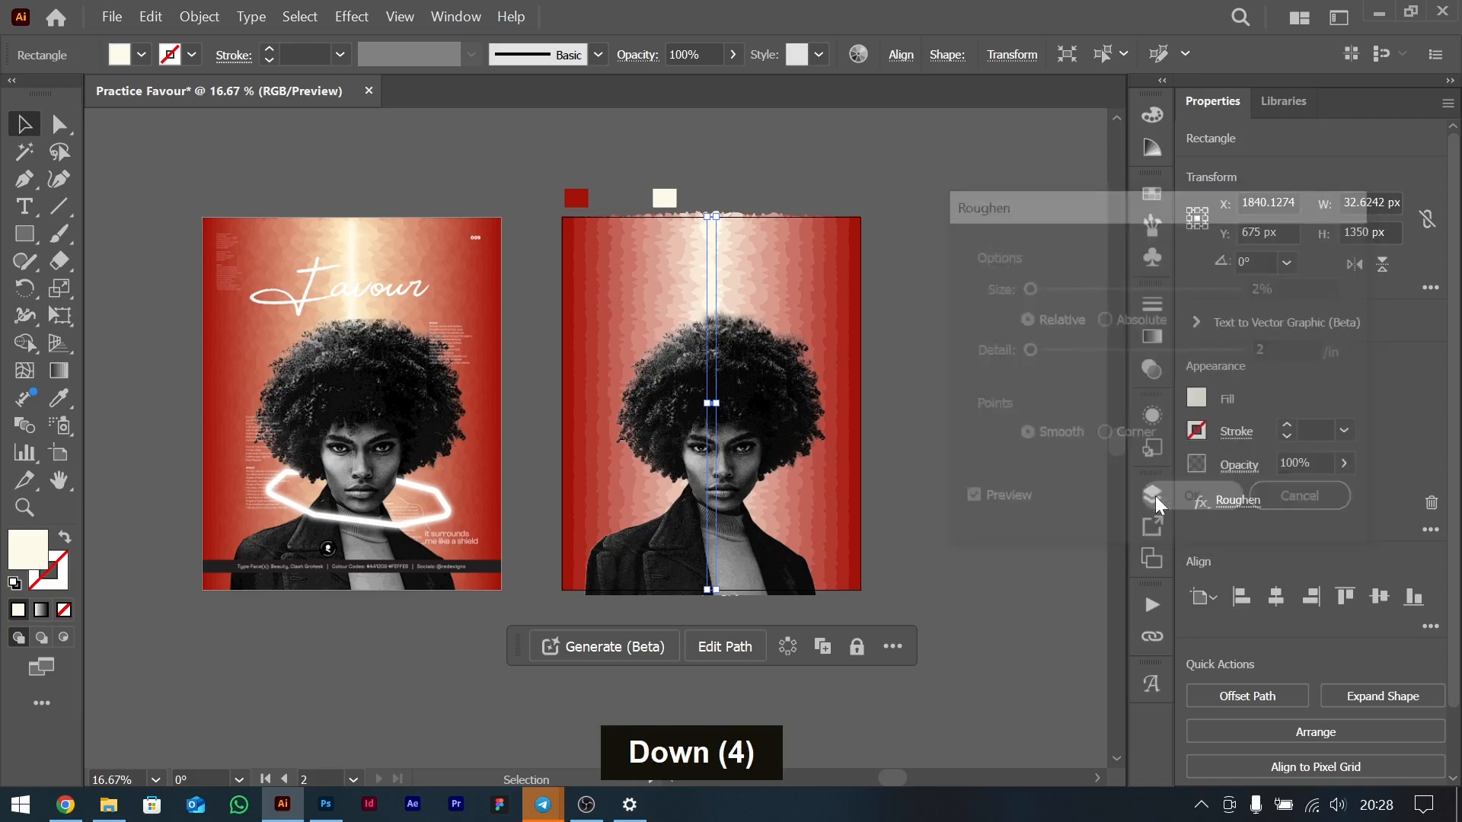
# Add an Outer Glow effect in Screen mode to the cream strip, using the colour #FFFDF3.
pyautogui.click(1200, 503)
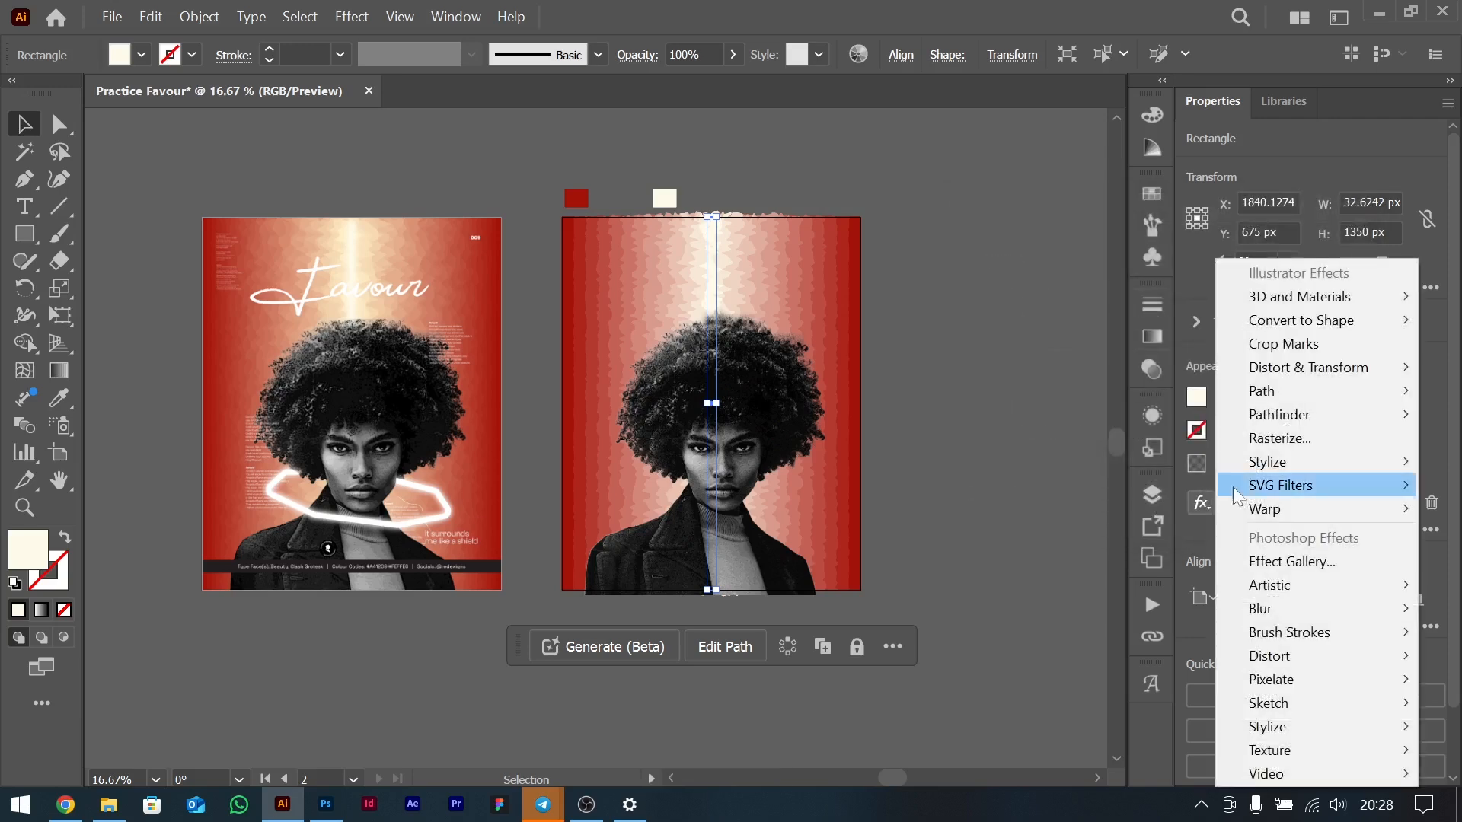
pyautogui.moveTo(1270, 471)
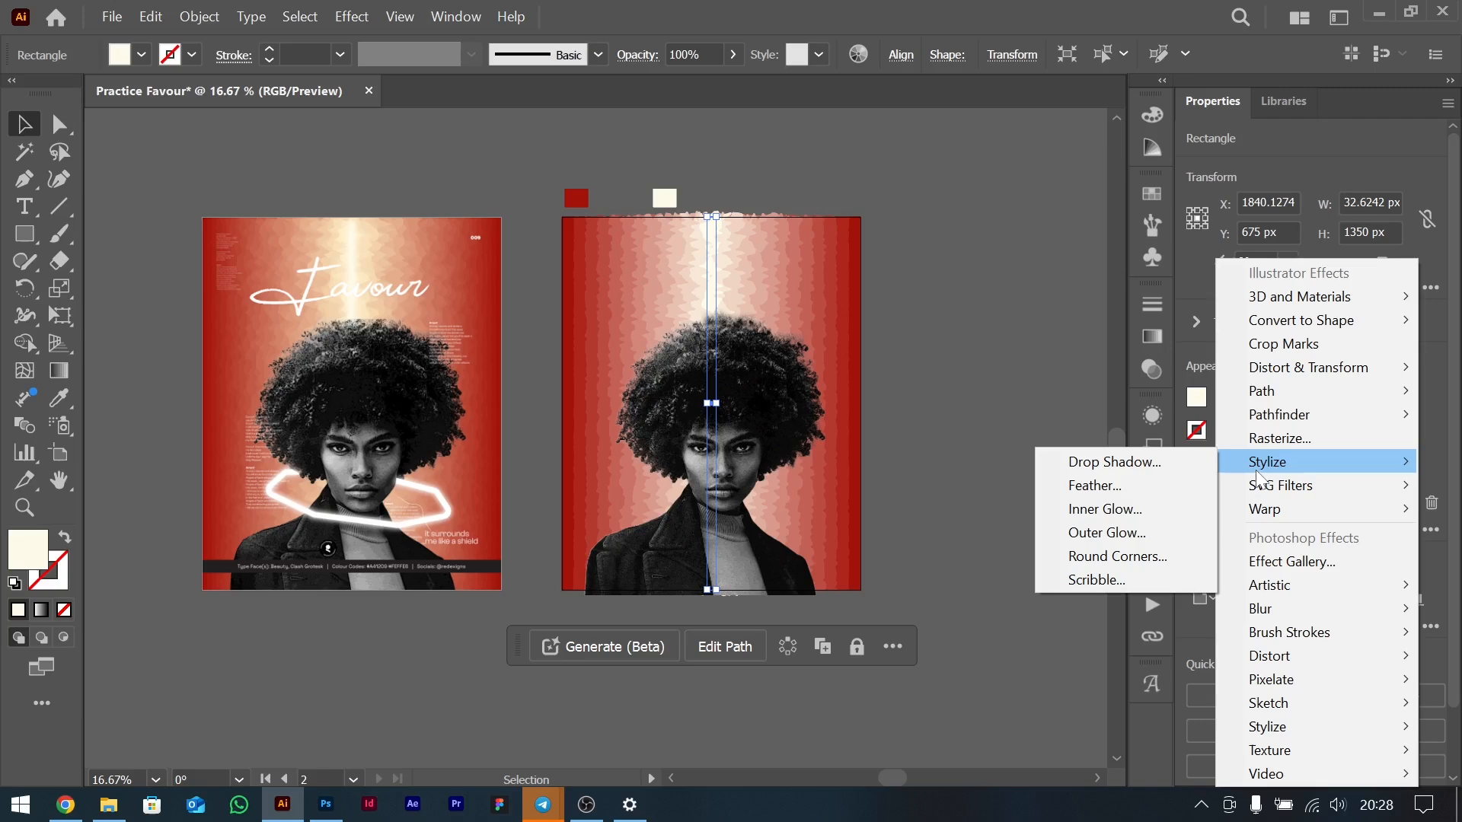
pyautogui.click(1125, 534)
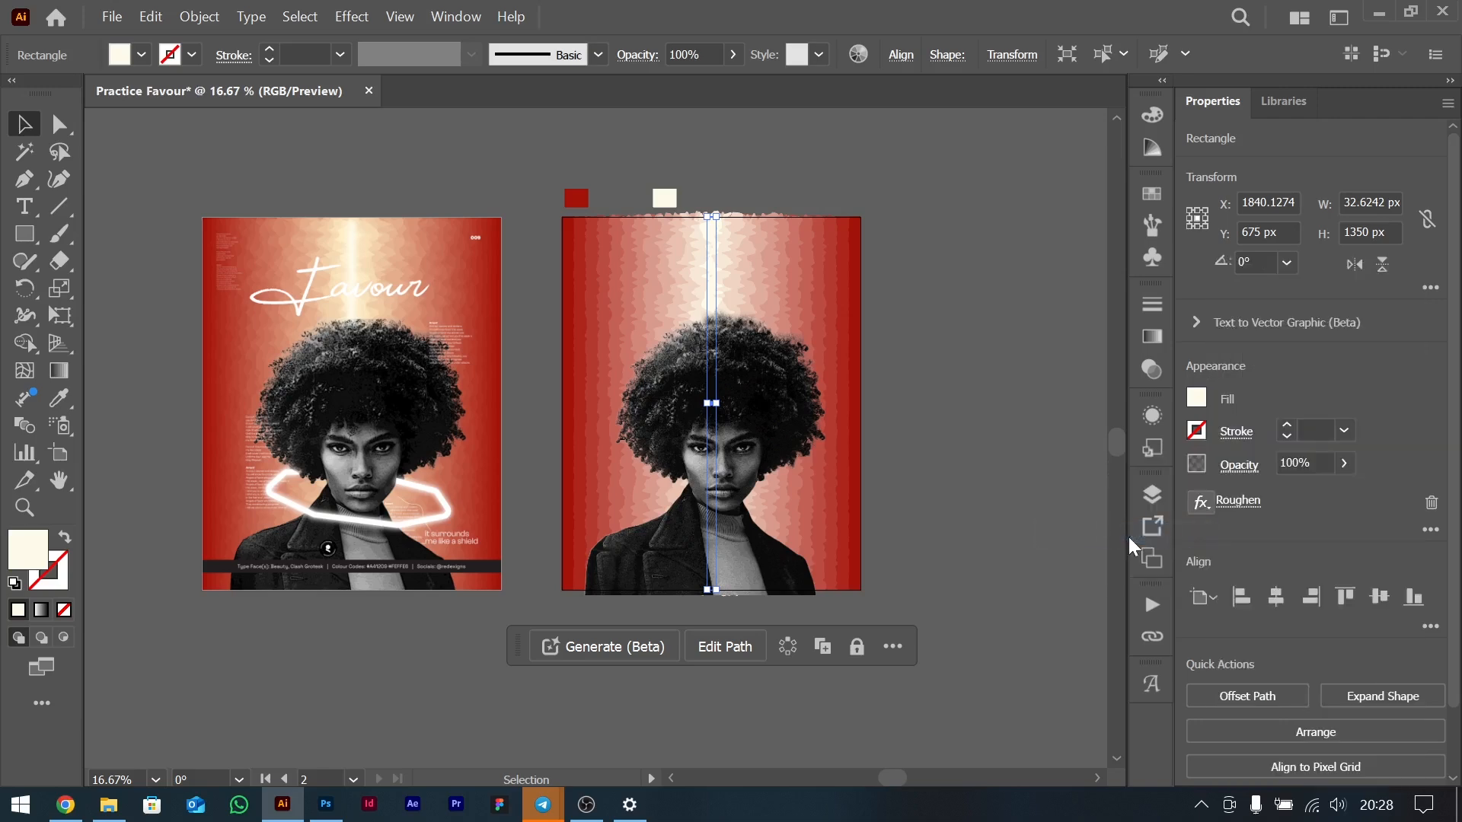
pyautogui.click(1083, 308)
pyautogui.moveTo(460, 271); pyautogui.dragTo(444, 258)
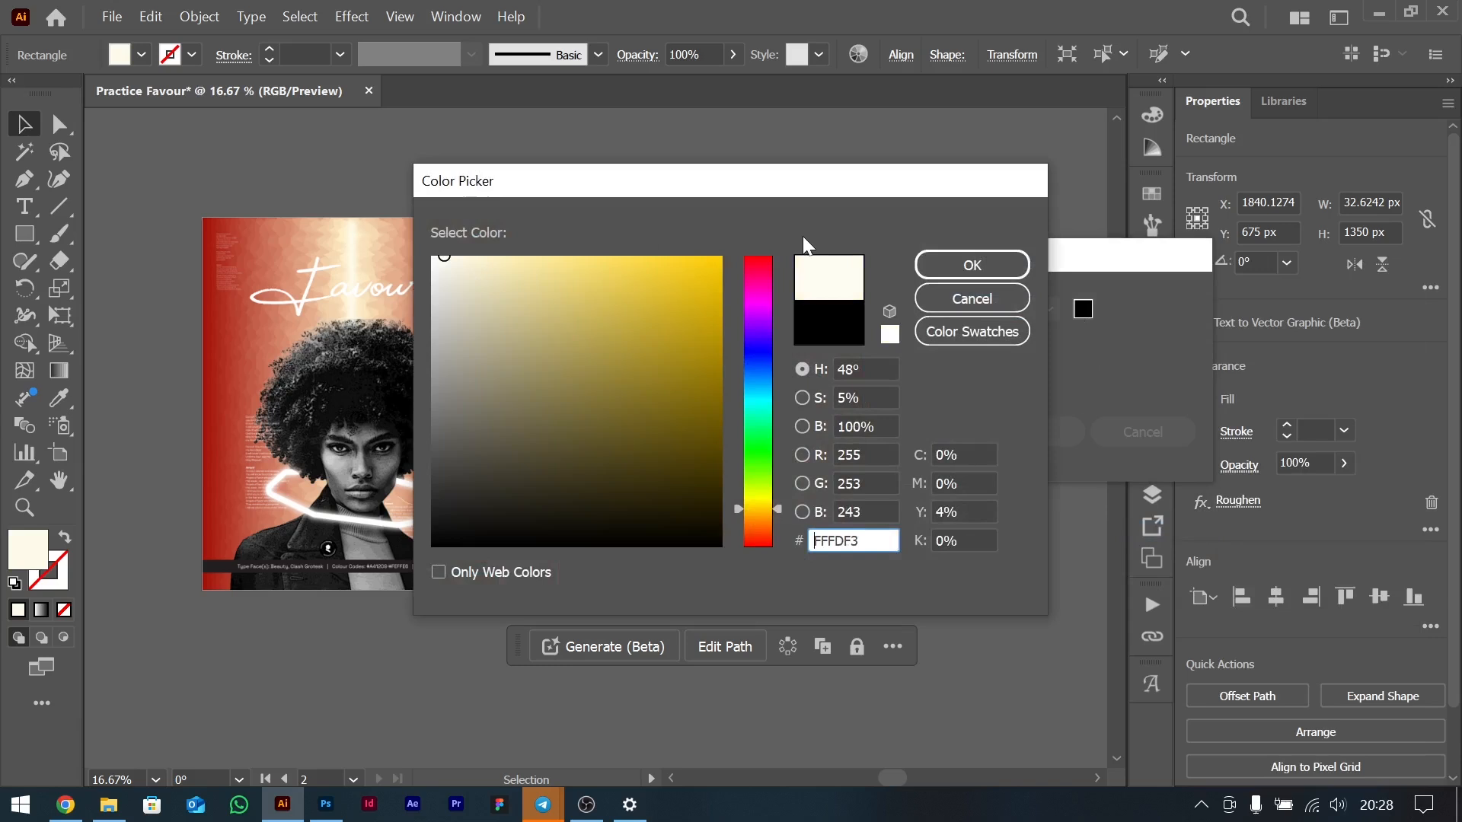
pyautogui.click(973, 265)
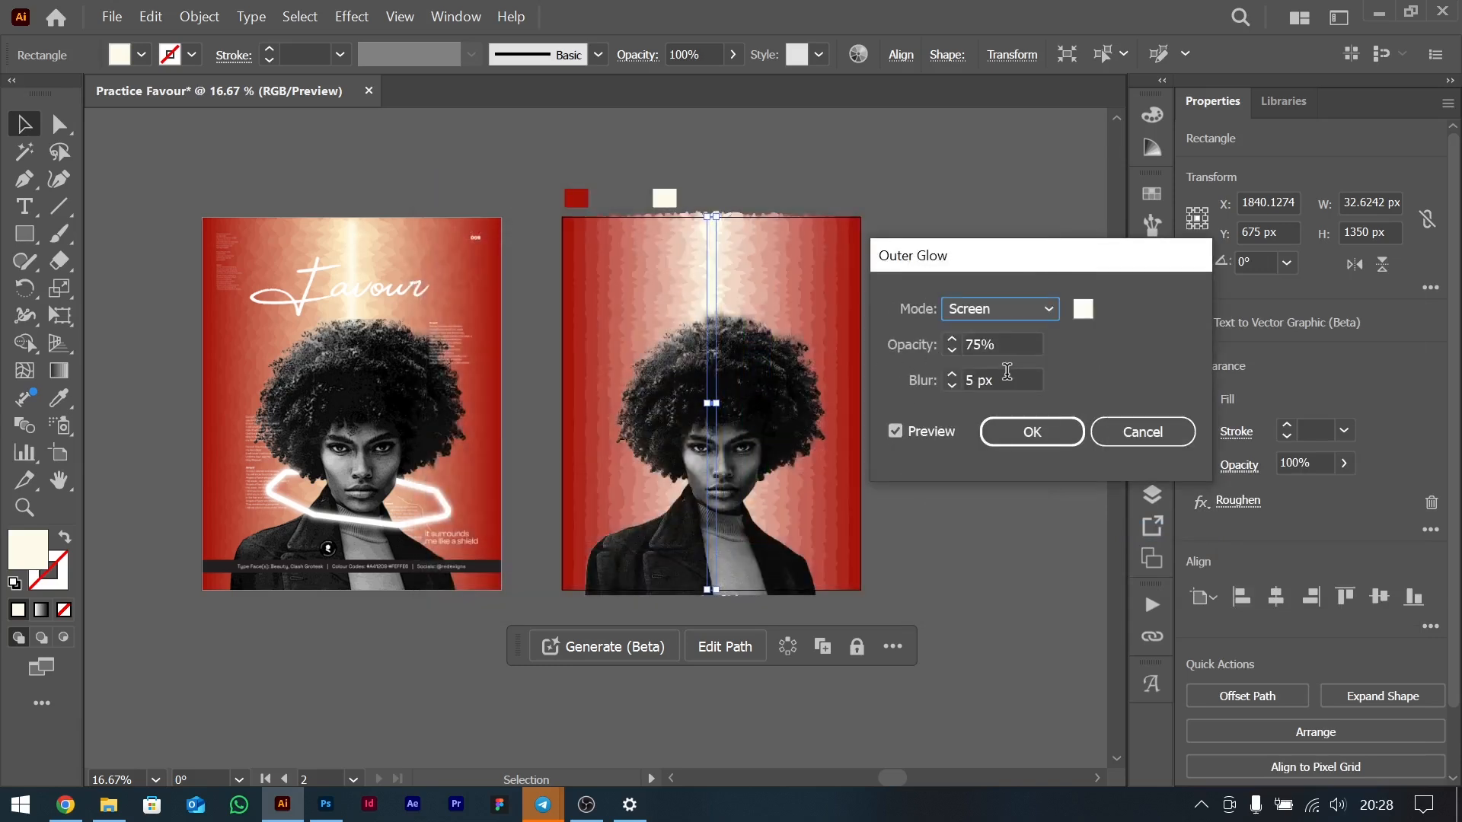
# Set the strip's Outer Glow blur to 30 px and apply the effect.
pyautogui.click(1002, 377)
pyautogui.hotkey('shift', 'Up')
pyautogui.hotkey('shift', 'Up')
pyautogui.hotkey('shift', 'Up')
pyautogui.hotkey('shift', 'Up')
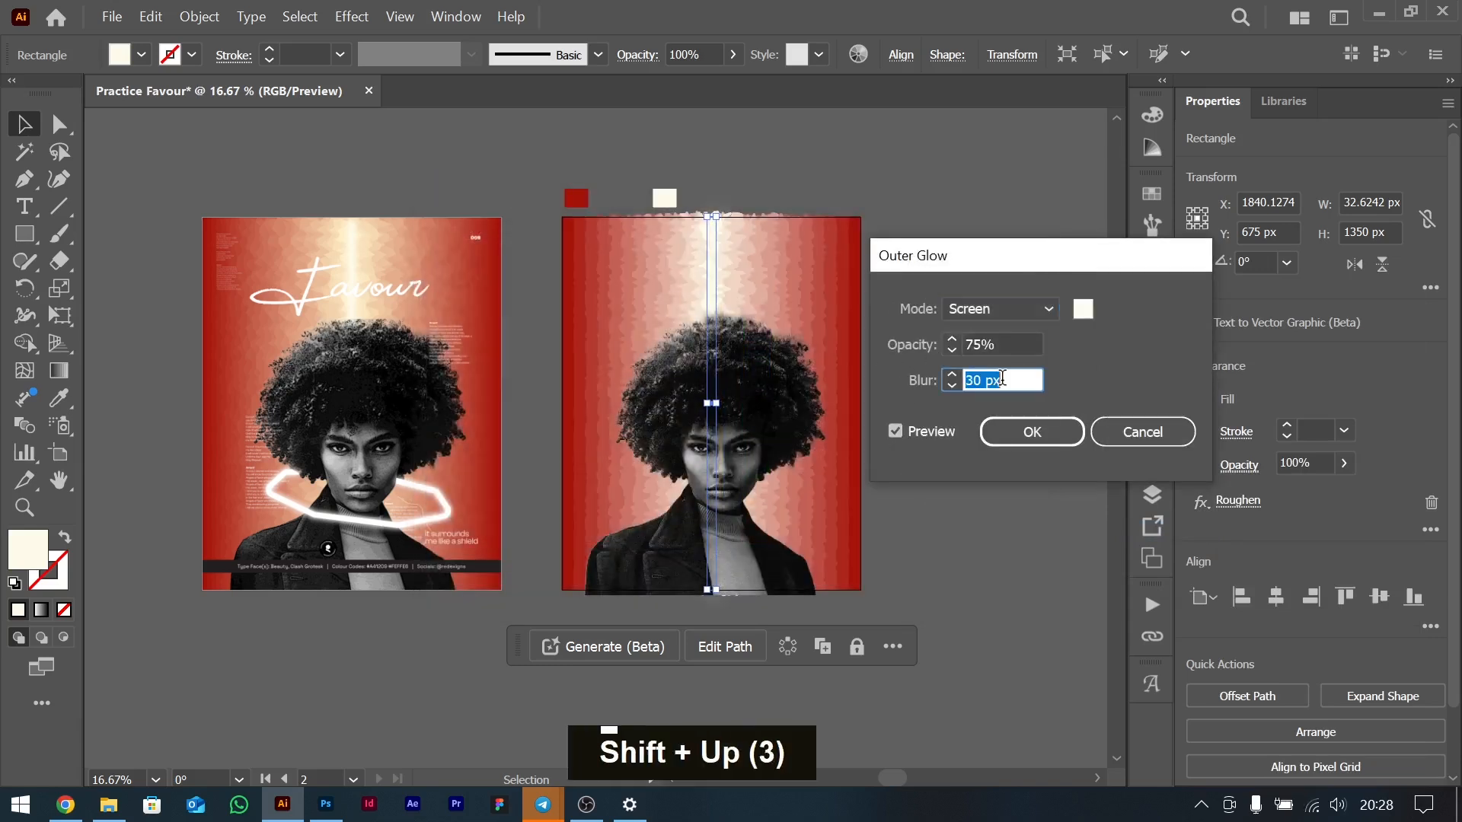
pyautogui.click(1034, 431)
# Select the glowing centre strip behind the portrait and duplicate it in place.
pyautogui.keyDown('alt'); pyautogui.scroll(3, 733, 274); pyautogui.keyUp('alt')
pyautogui.keyDown('alt'); pyautogui.scroll(1, 732, 281); pyautogui.keyUp('alt')
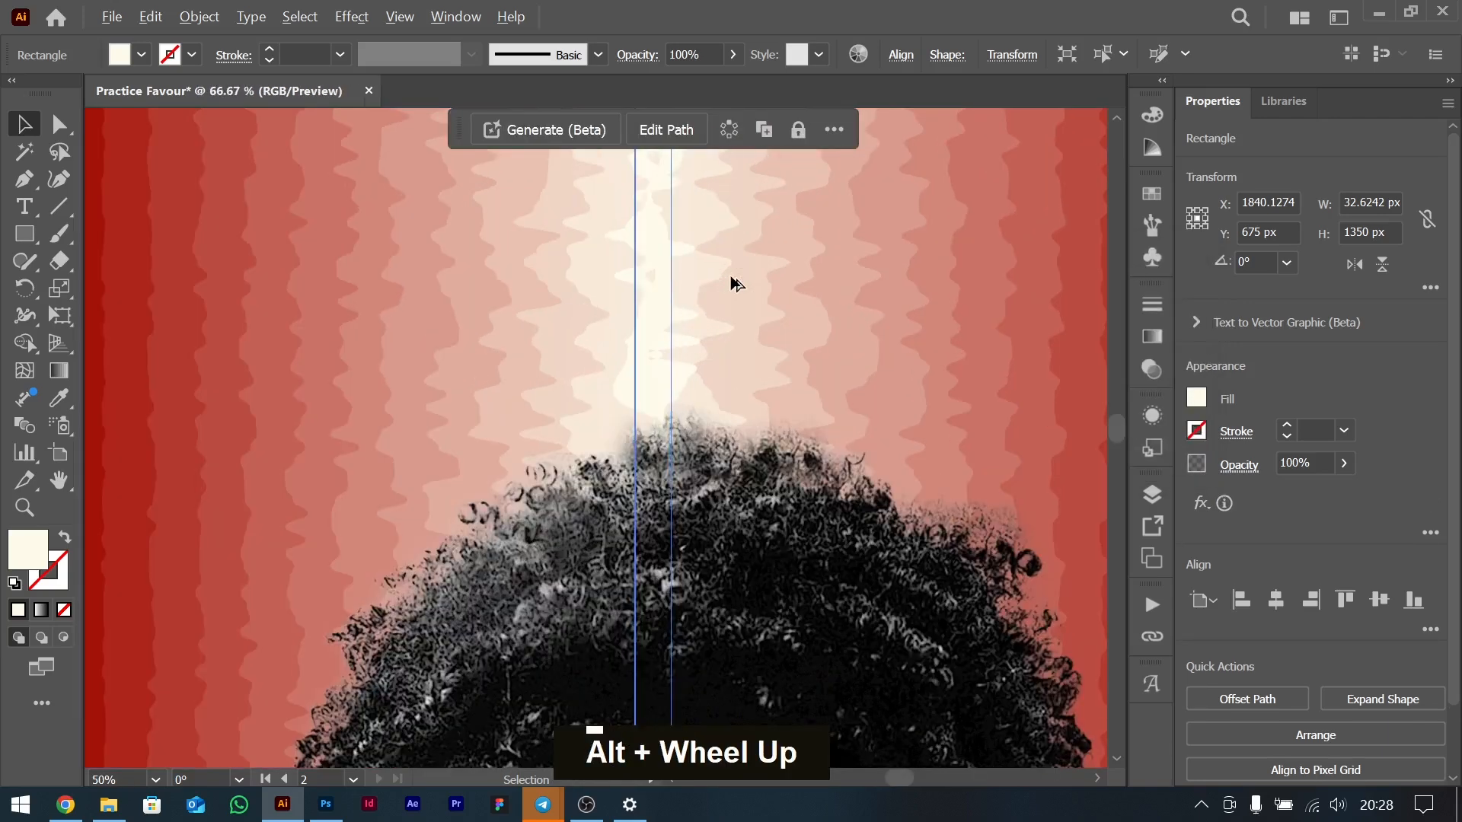
pyautogui.keyDown('alt'); pyautogui.scroll(-2, 732, 280); pyautogui.keyUp('alt')
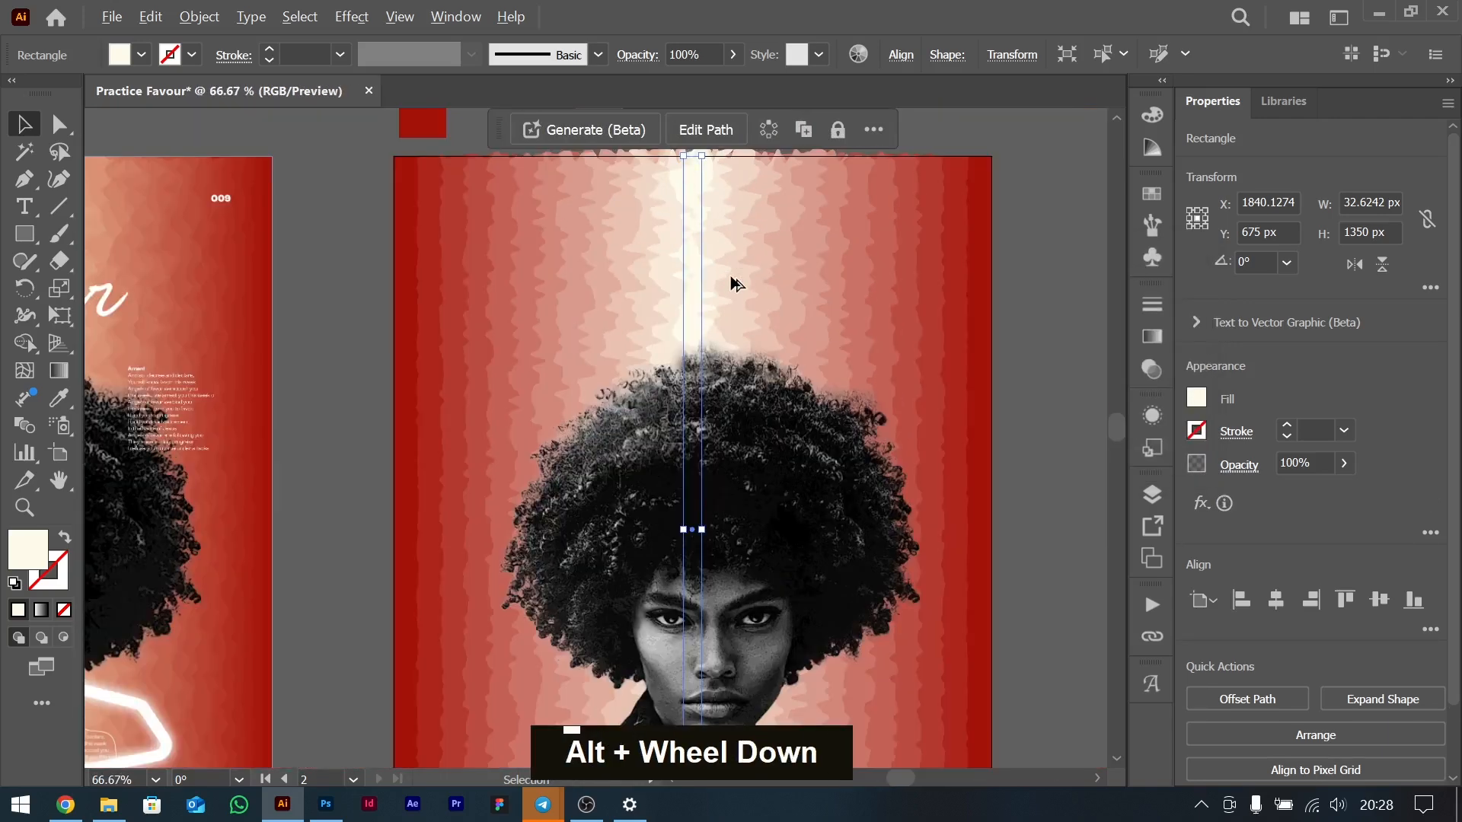
pyautogui.click(1037, 251)
pyautogui.moveTo(578, 327); pyautogui.dragTo(506, 312)
pyautogui.click(658, 220)
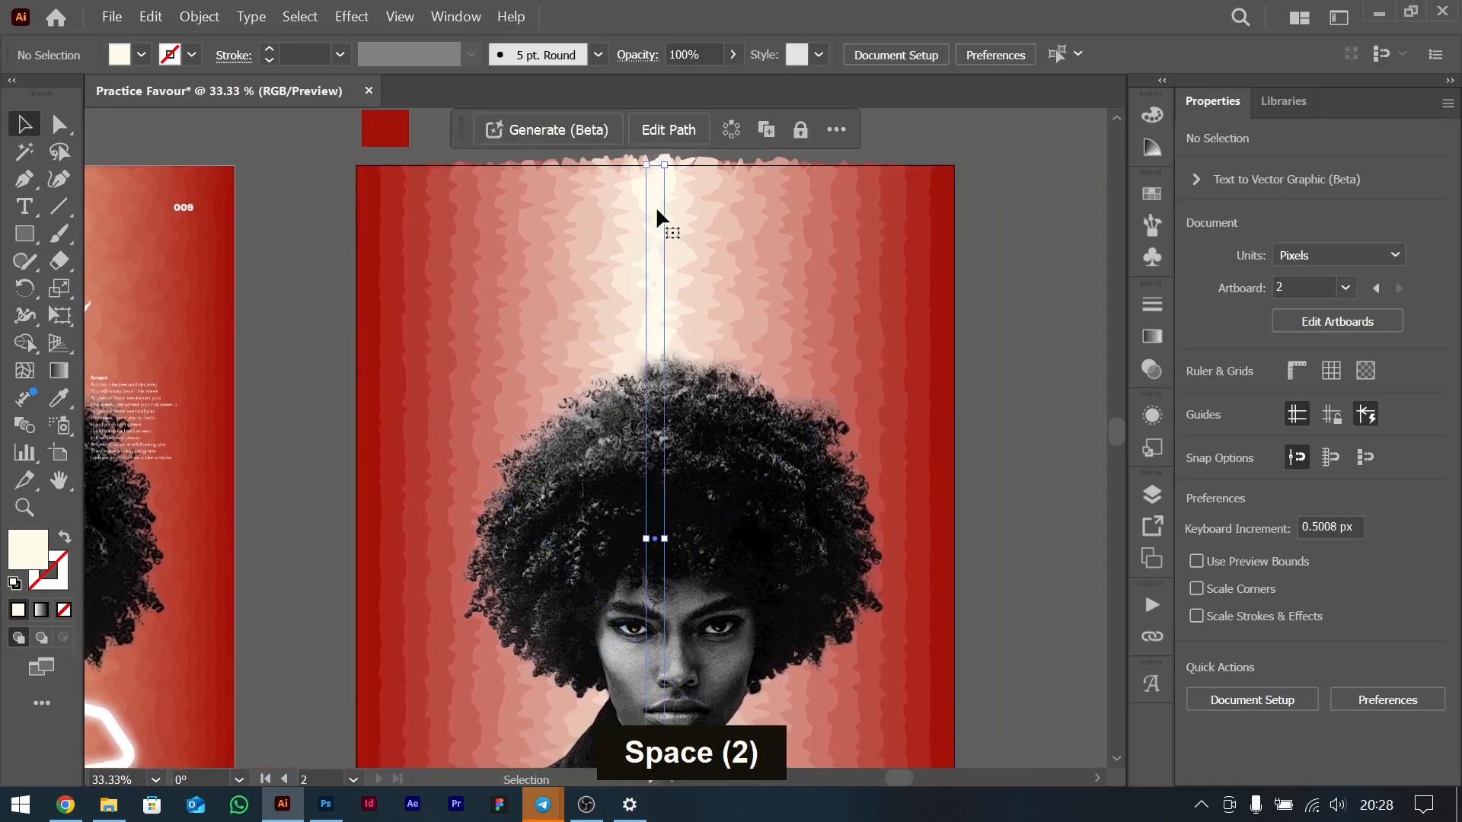
pyautogui.hotkey('ctrl', 'c')
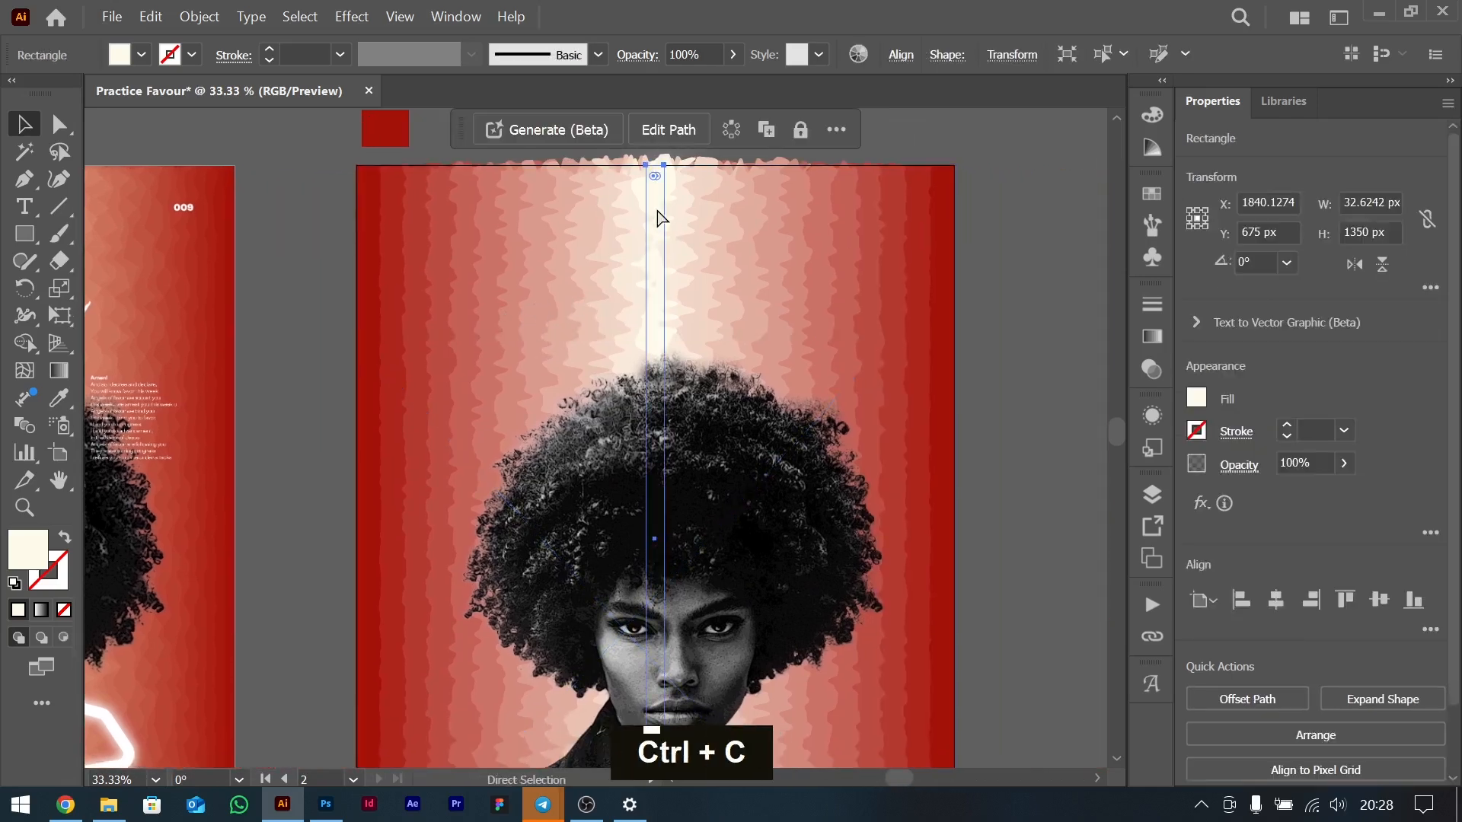
pyautogui.hotkey('ctrl', 'f')
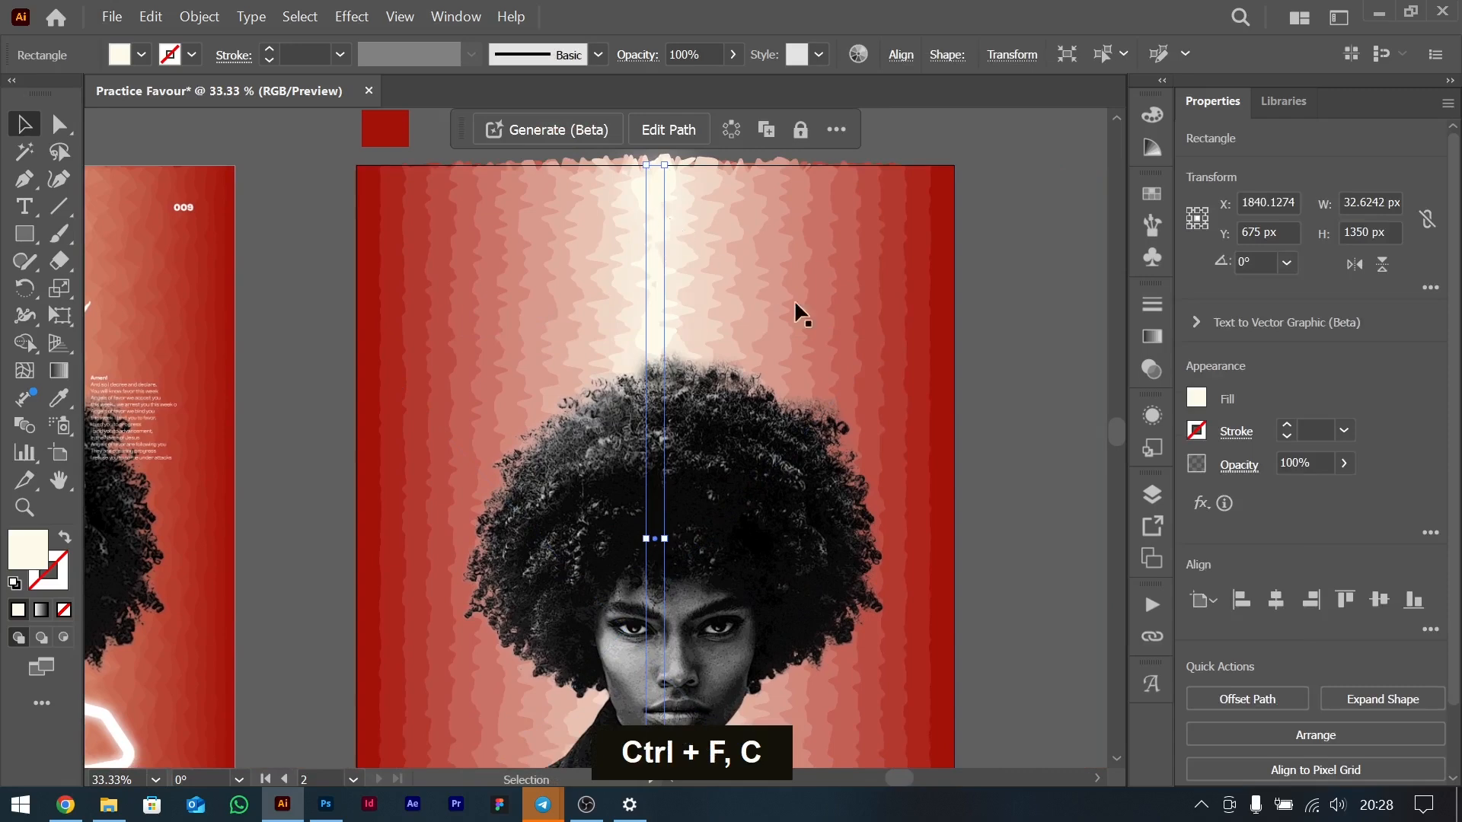
# Examine the strip's list of appearance attributes and the settings of its Outer Glow effect.
pyautogui.click(1151, 424)
pyautogui.moveTo(1225, 504)
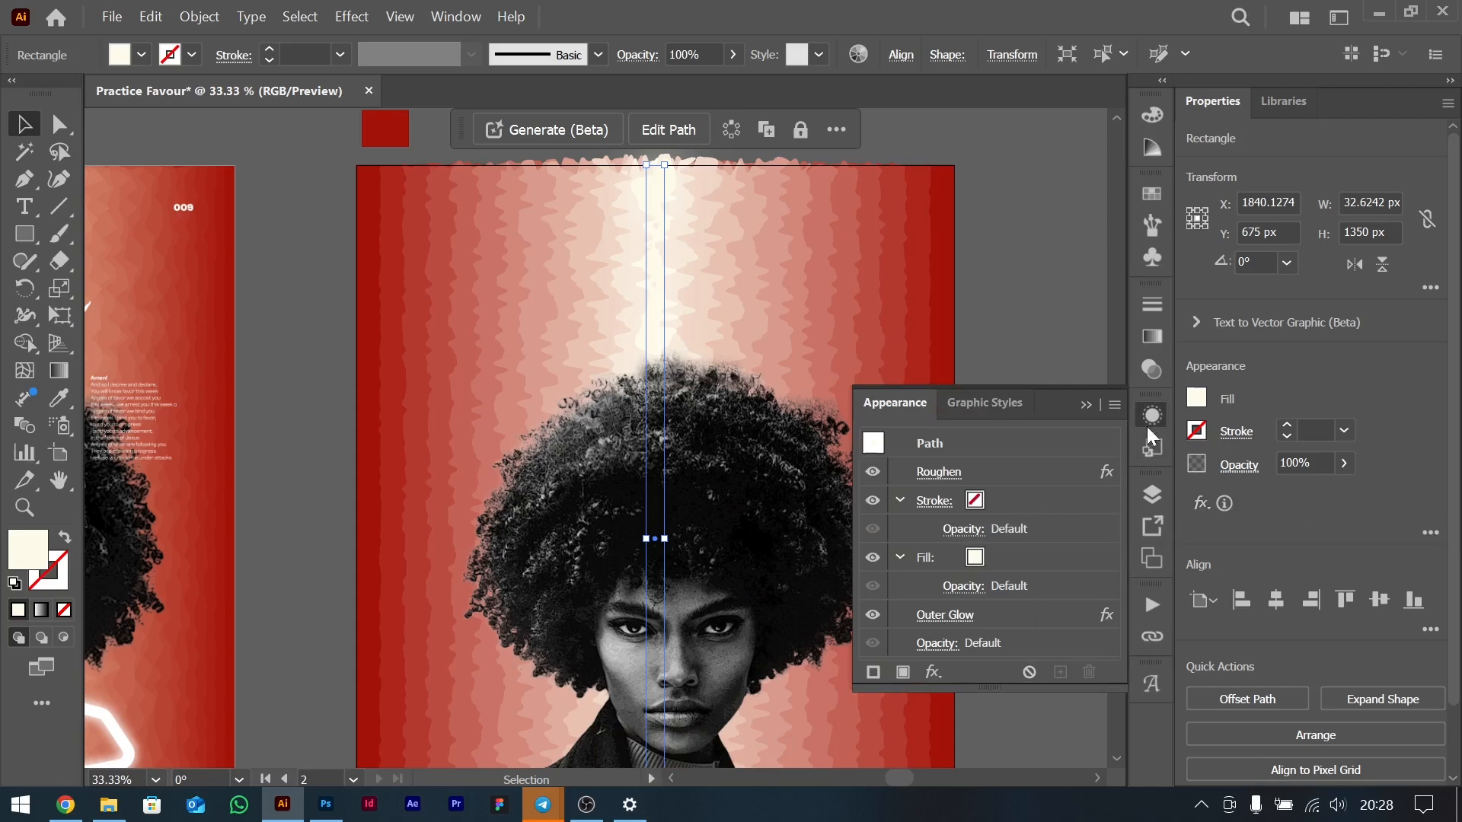
pyautogui.click(452, 14)
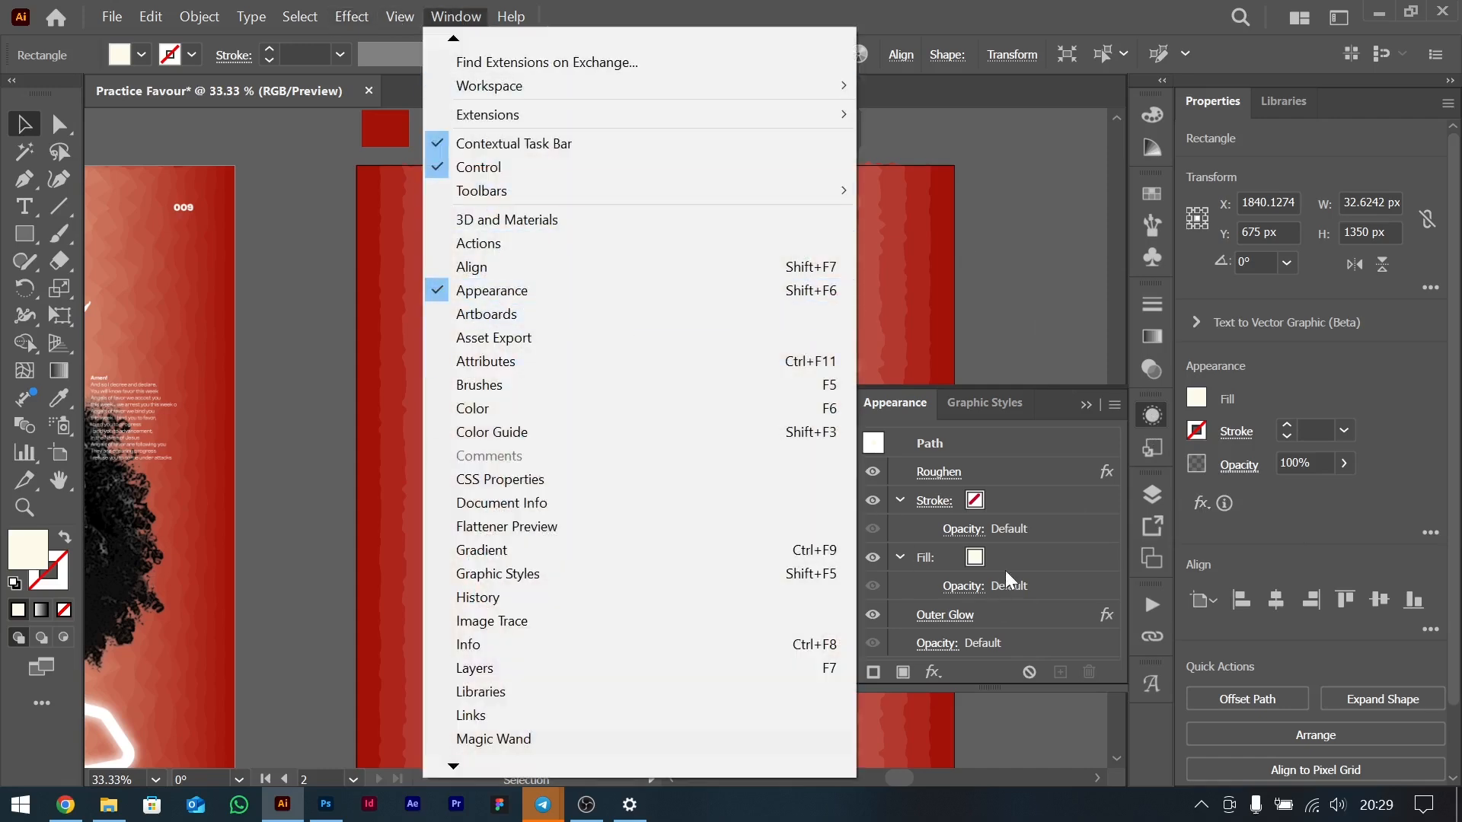
pyautogui.click(1070, 649)
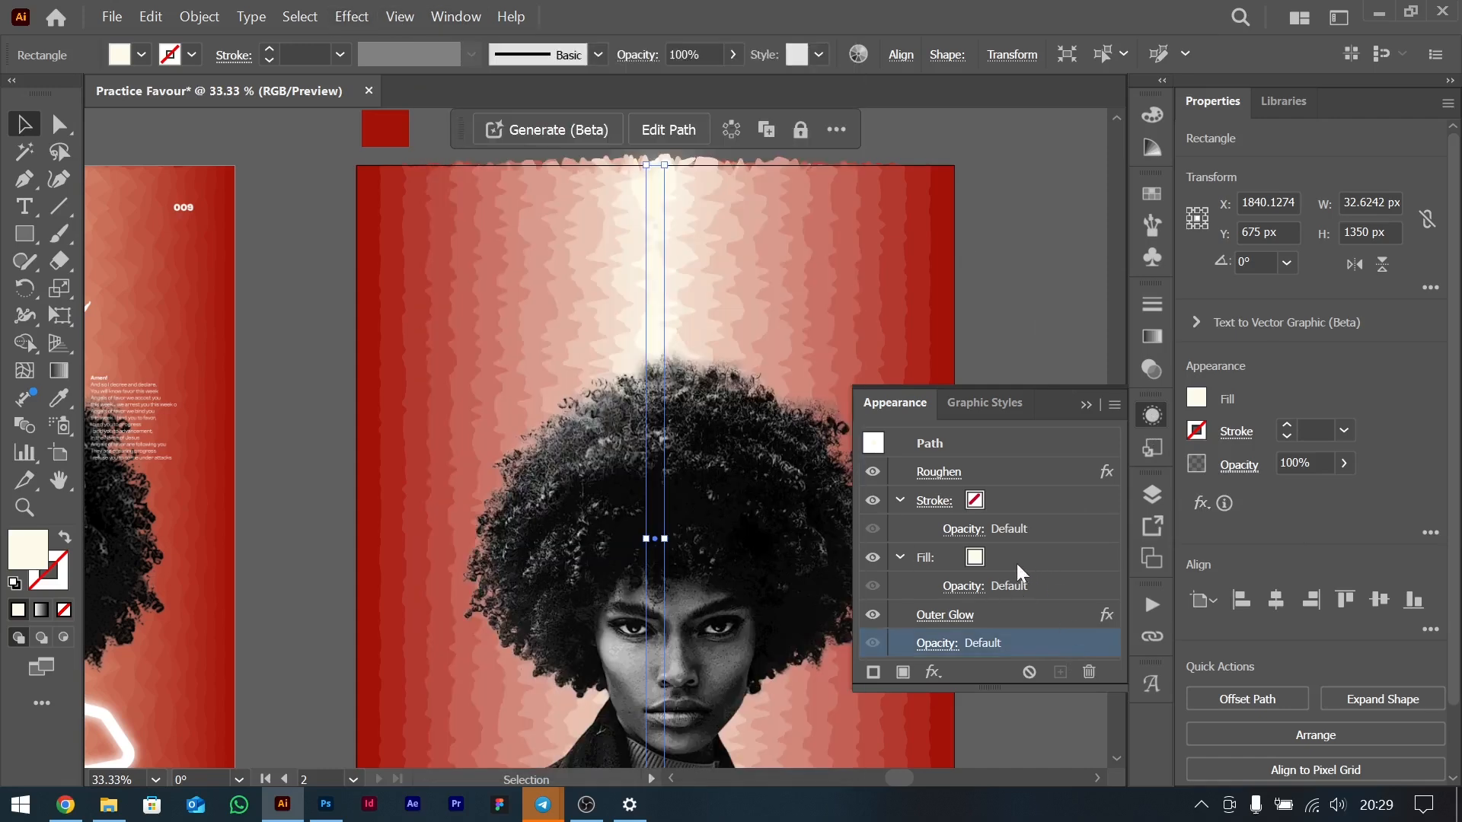
pyautogui.doubleClick(971, 687)
pyautogui.hotkey('ctrl', 'shift', 'a')
pyautogui.doubleClick(963, 617)
pyautogui.click(1141, 431)
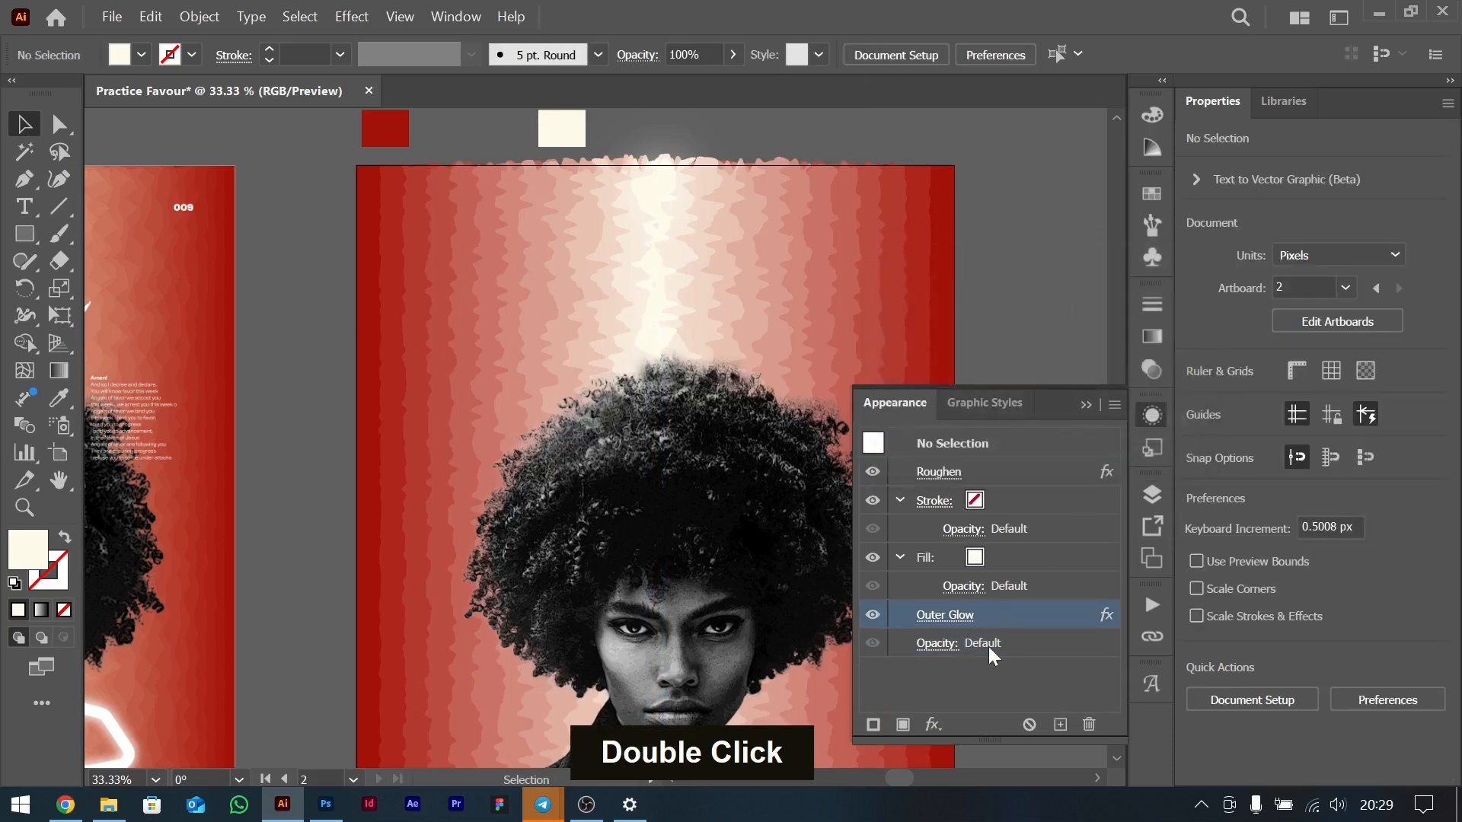
# With nothing selected, add a Screen-mode Inner Glow to the current appearance, set to Center with a 30 px blur.
pyautogui.click(933, 725)
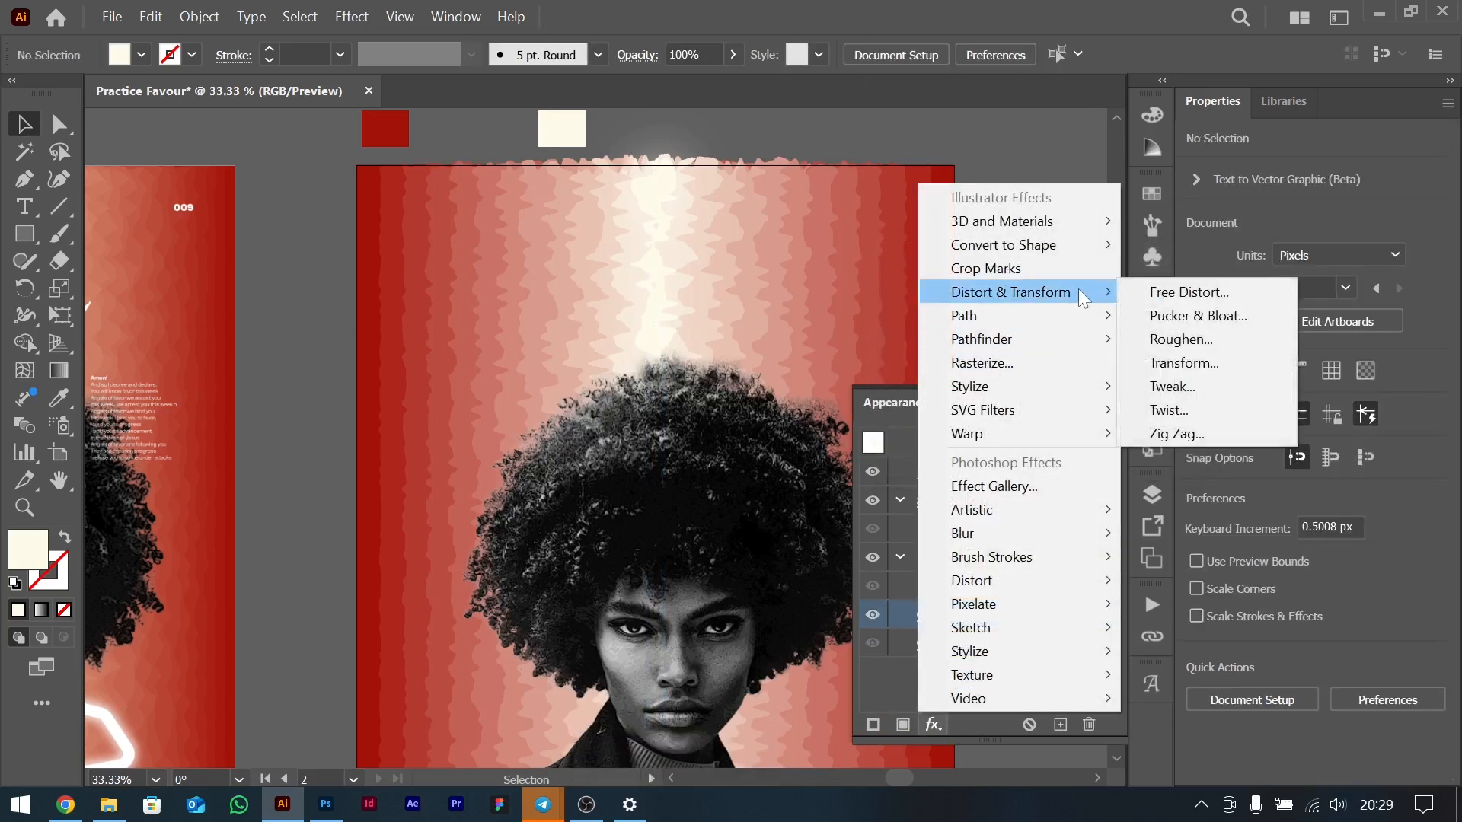
pyautogui.moveTo(1066, 382)
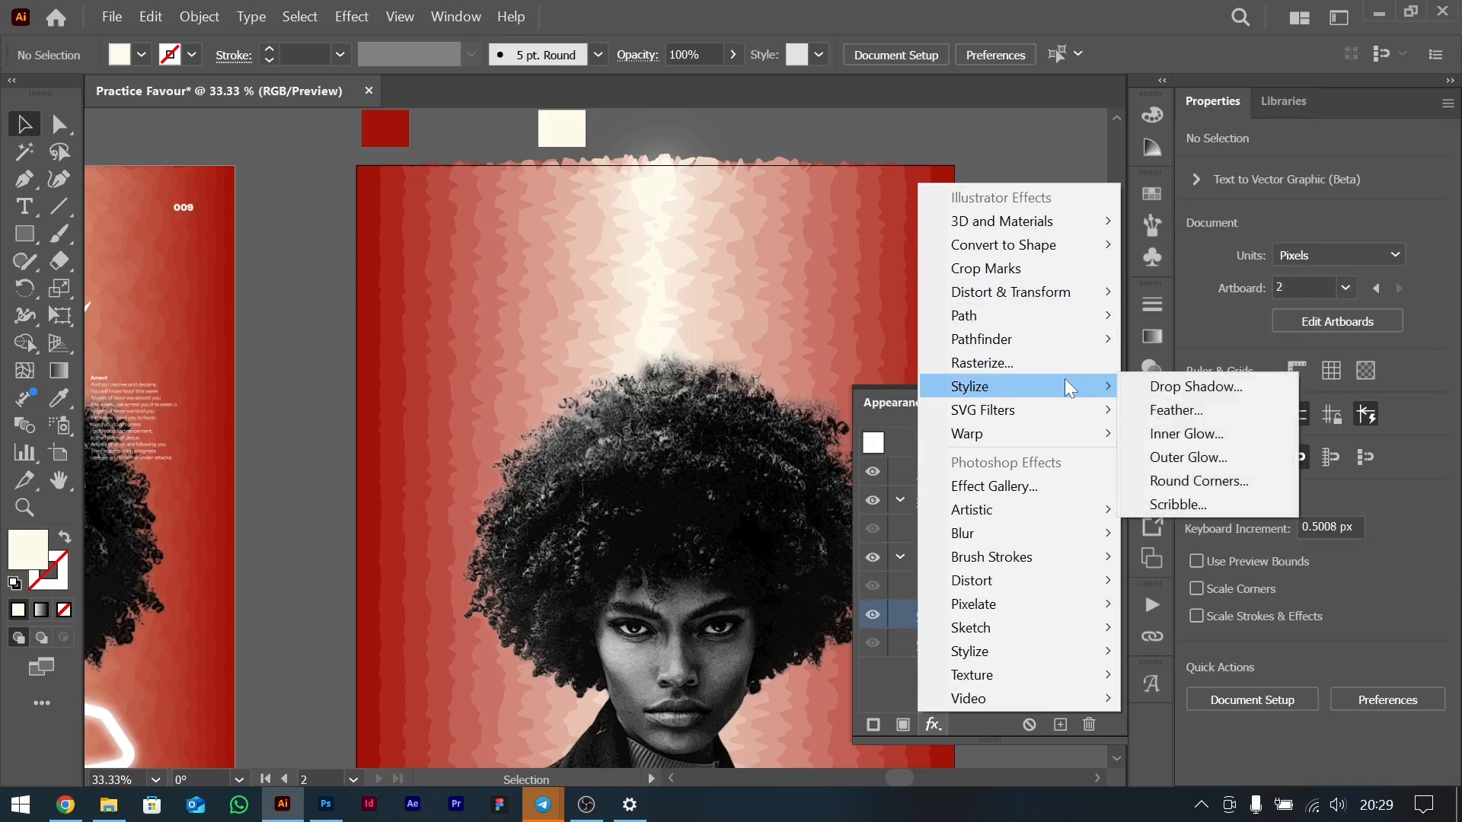
pyautogui.click(1163, 442)
pyautogui.click(1114, 325)
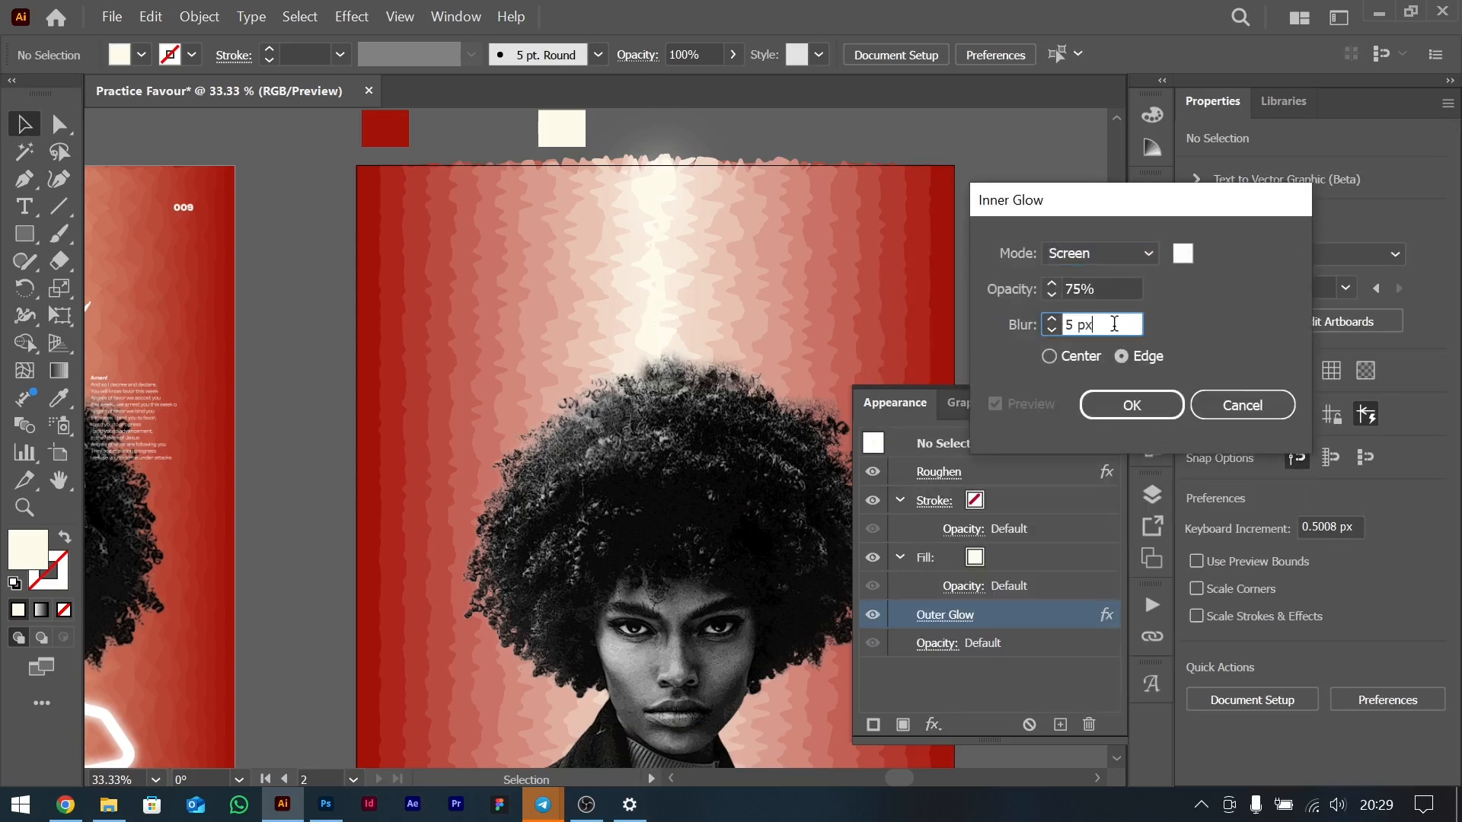
pyautogui.click(1098, 363)
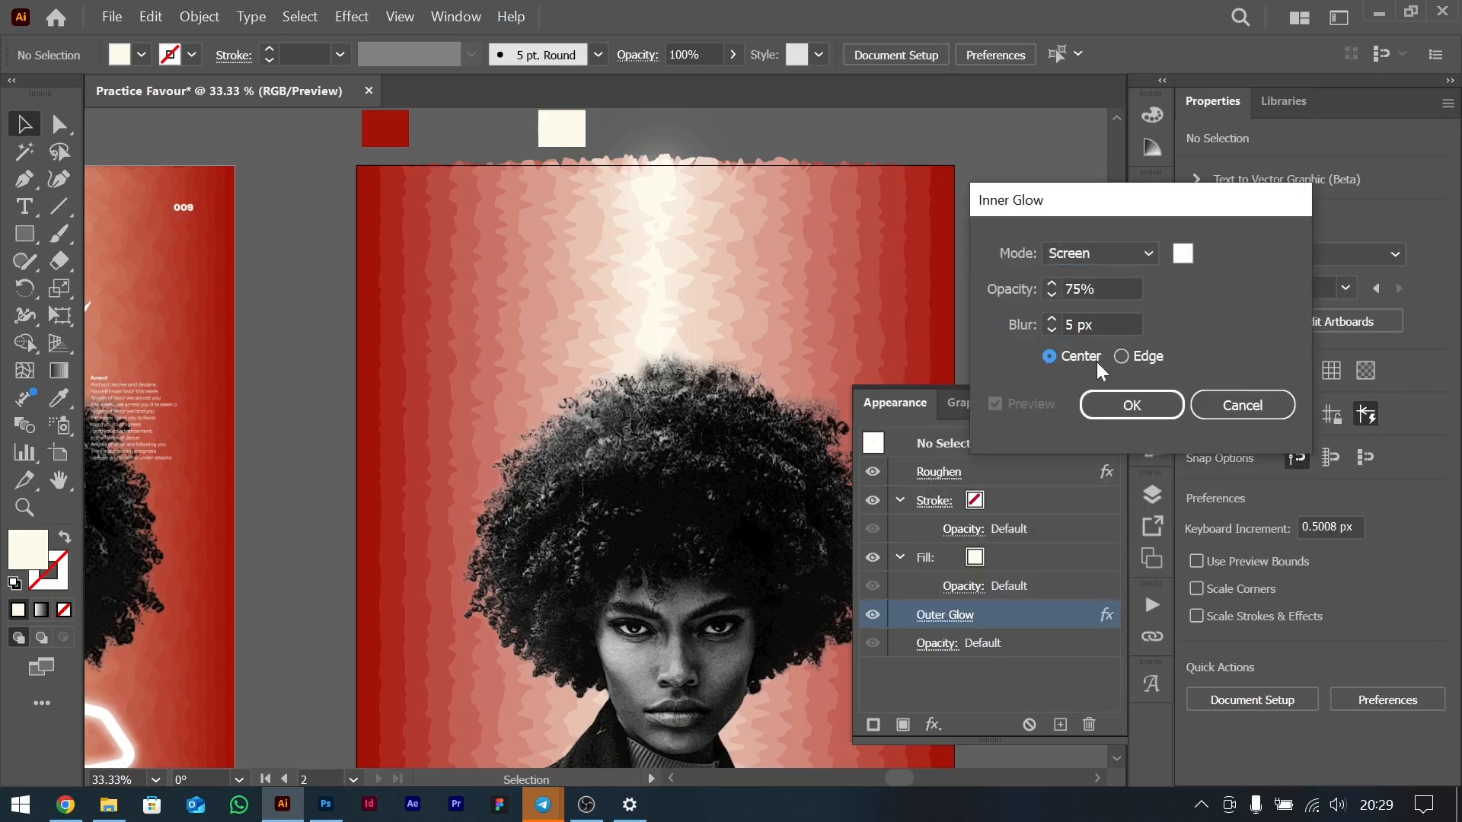
pyautogui.click(1130, 289)
pyautogui.click(1115, 325)
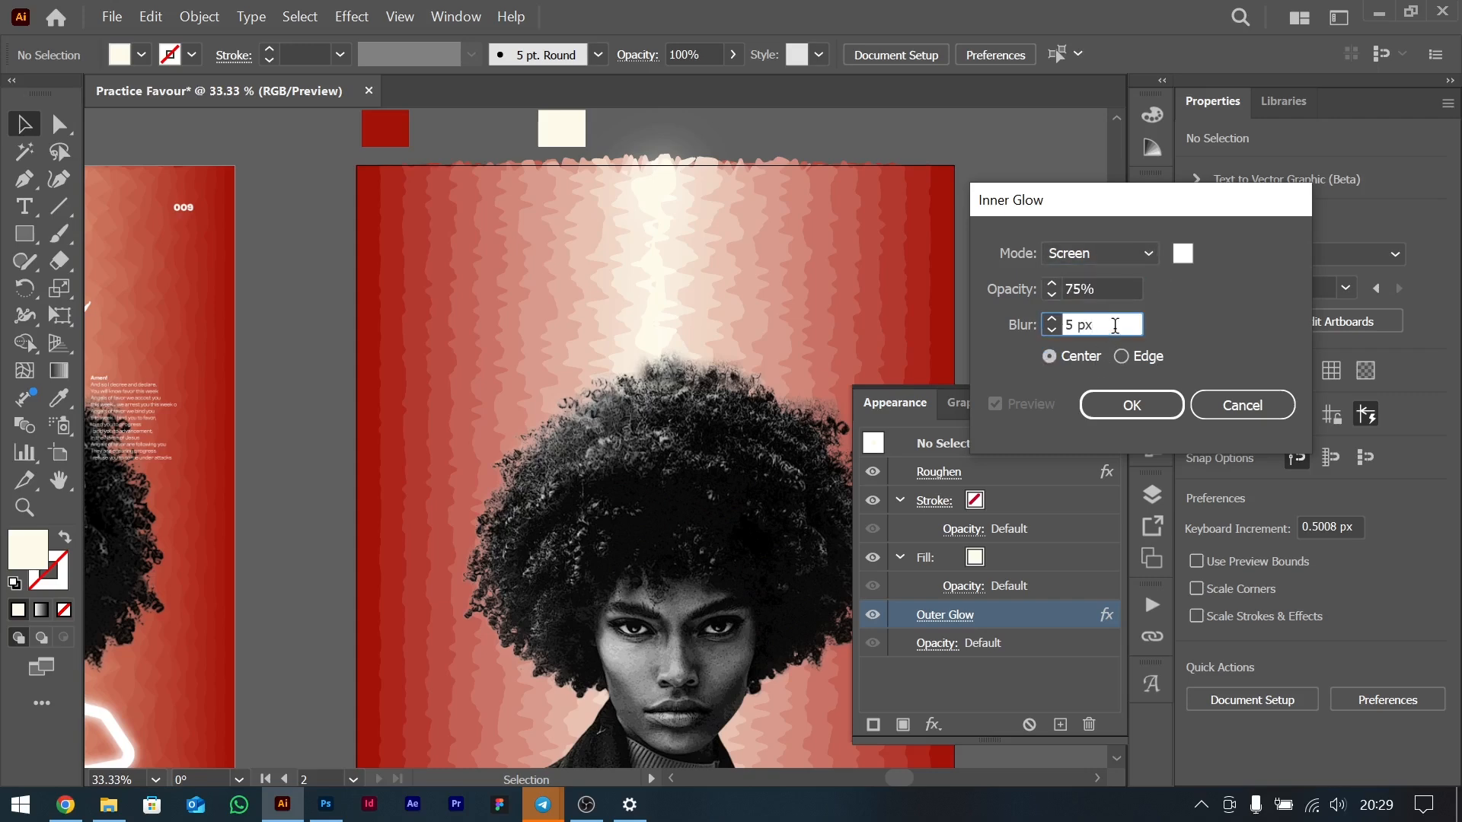
pyautogui.hotkey('shift', 'Up')
pyautogui.hotkey('shift', 'Up')
pyautogui.hotkey('shift', 'Down')
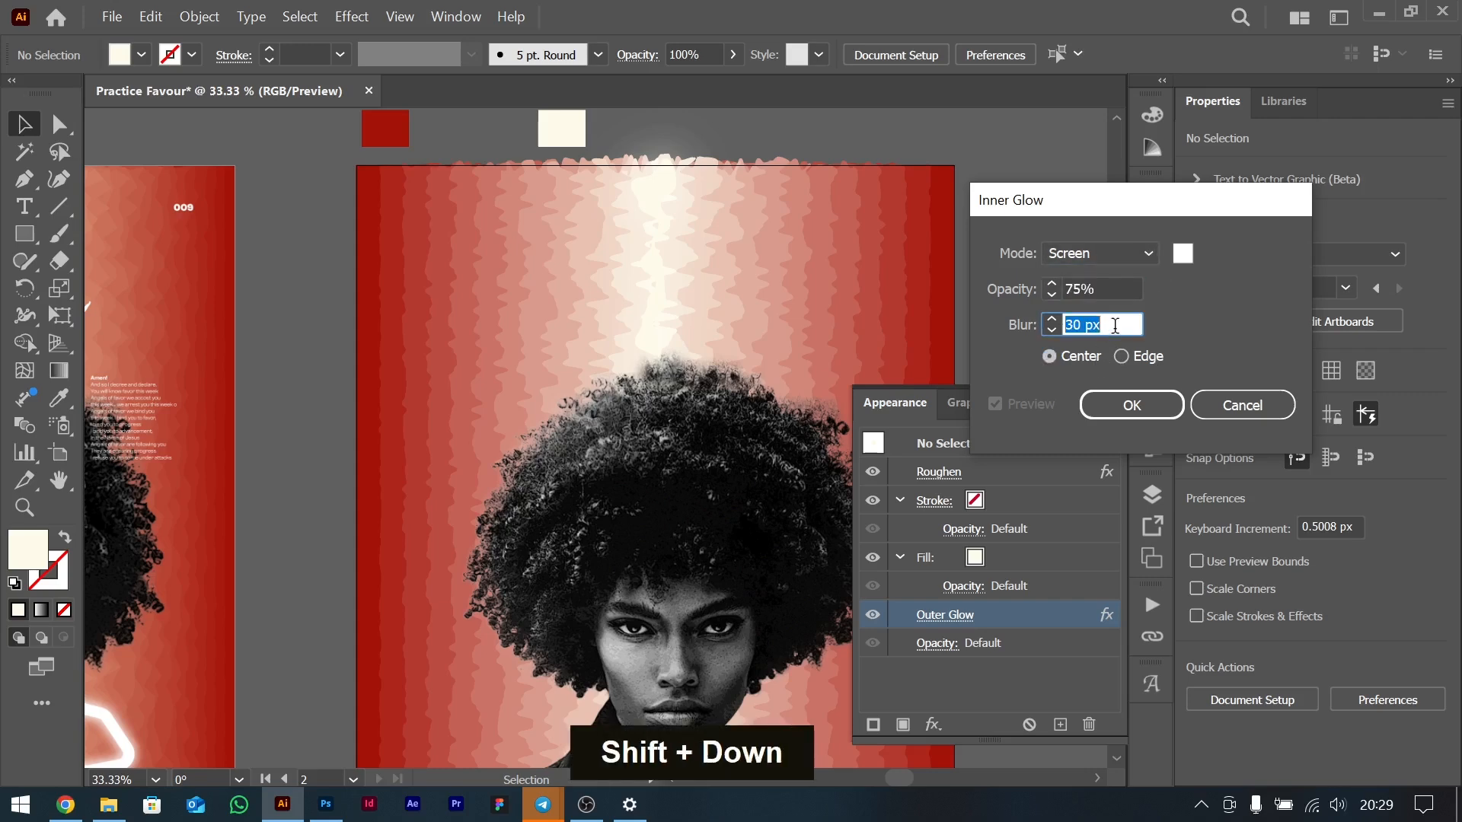
pyautogui.click(1132, 403)
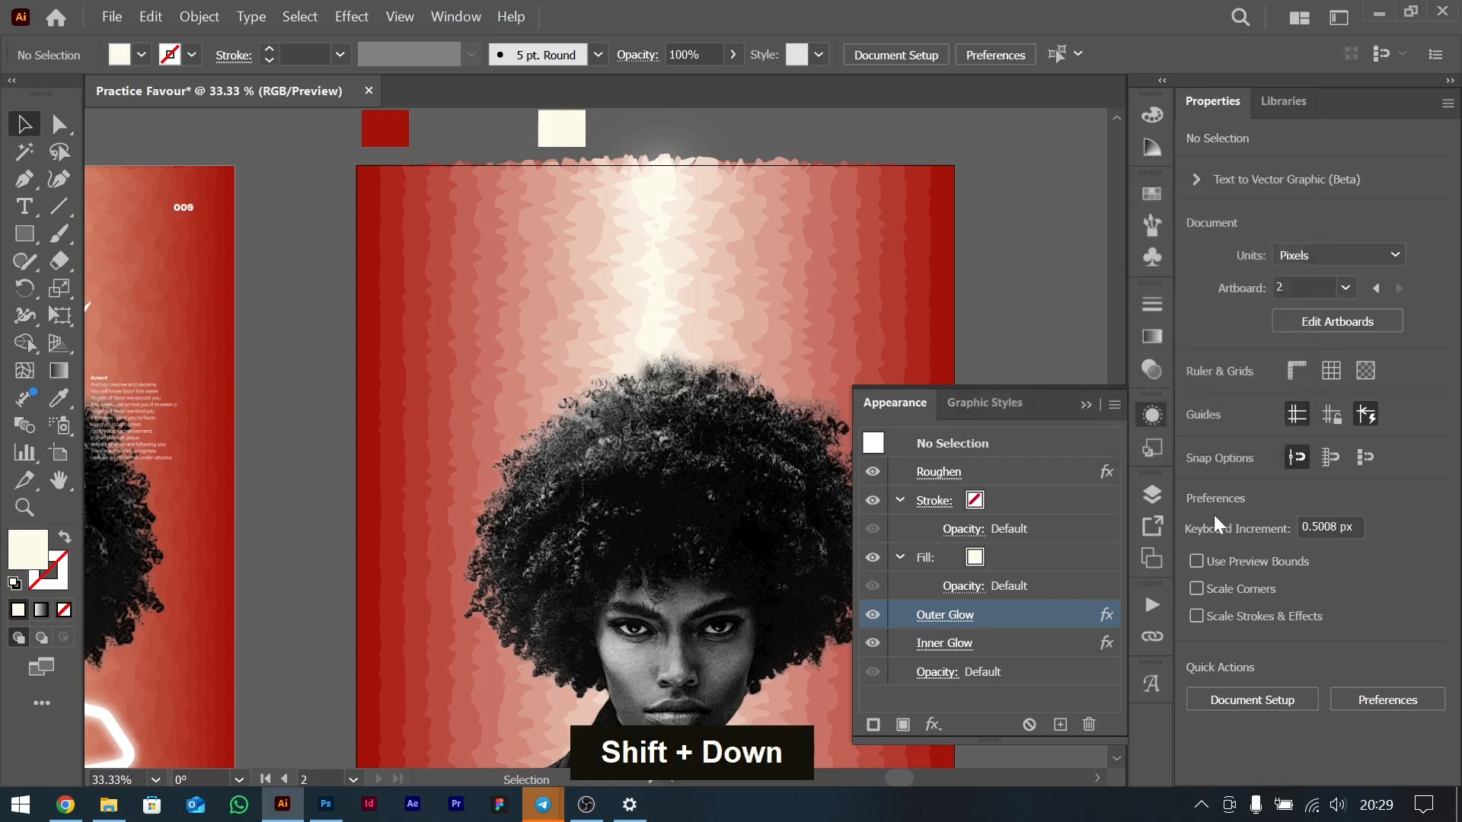
pyautogui.click(1087, 405)
# Copy the cream strip again, paste it in front, and send the copy backward behind the portrait.
pyautogui.hotkey('ctrl', 'c')
pyautogui.hotkey('ctrl', 'f')
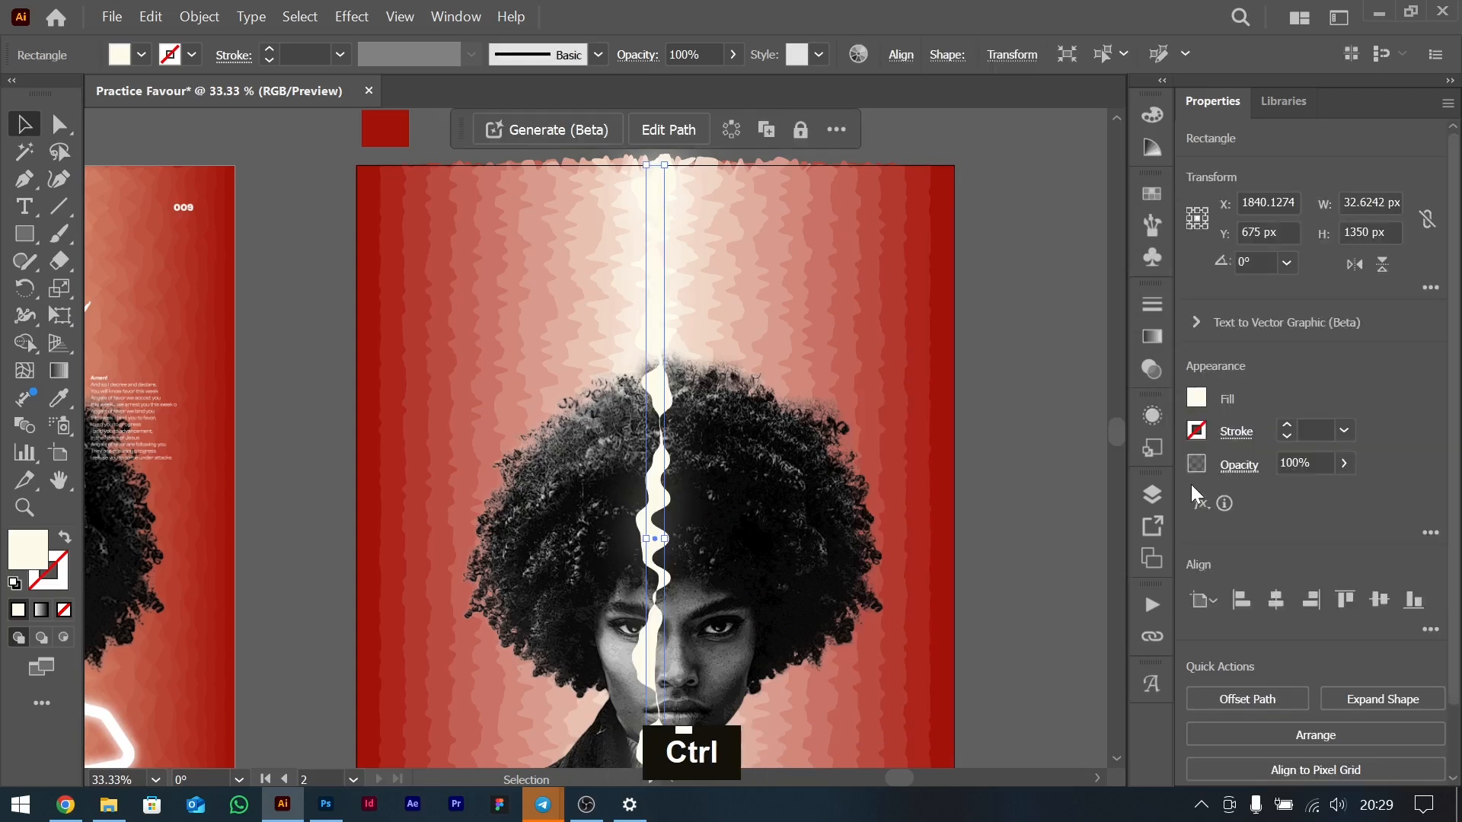
pyautogui.hotkey('ctrl', '[')
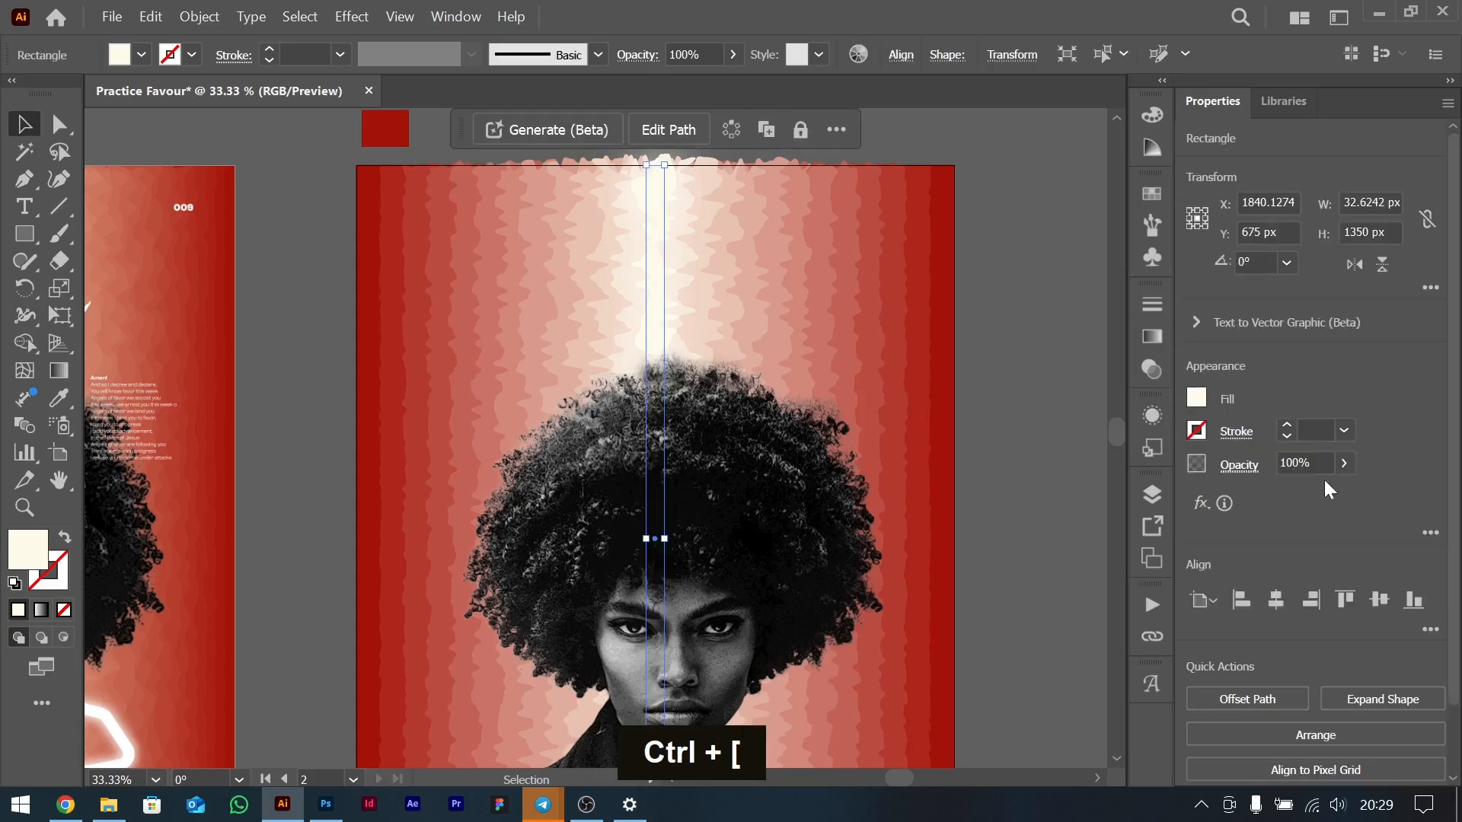
# Set the copied cream strip's blending mode to Screen and deselect it.
pyautogui.click(1240, 465)
pyautogui.click(1088, 506)
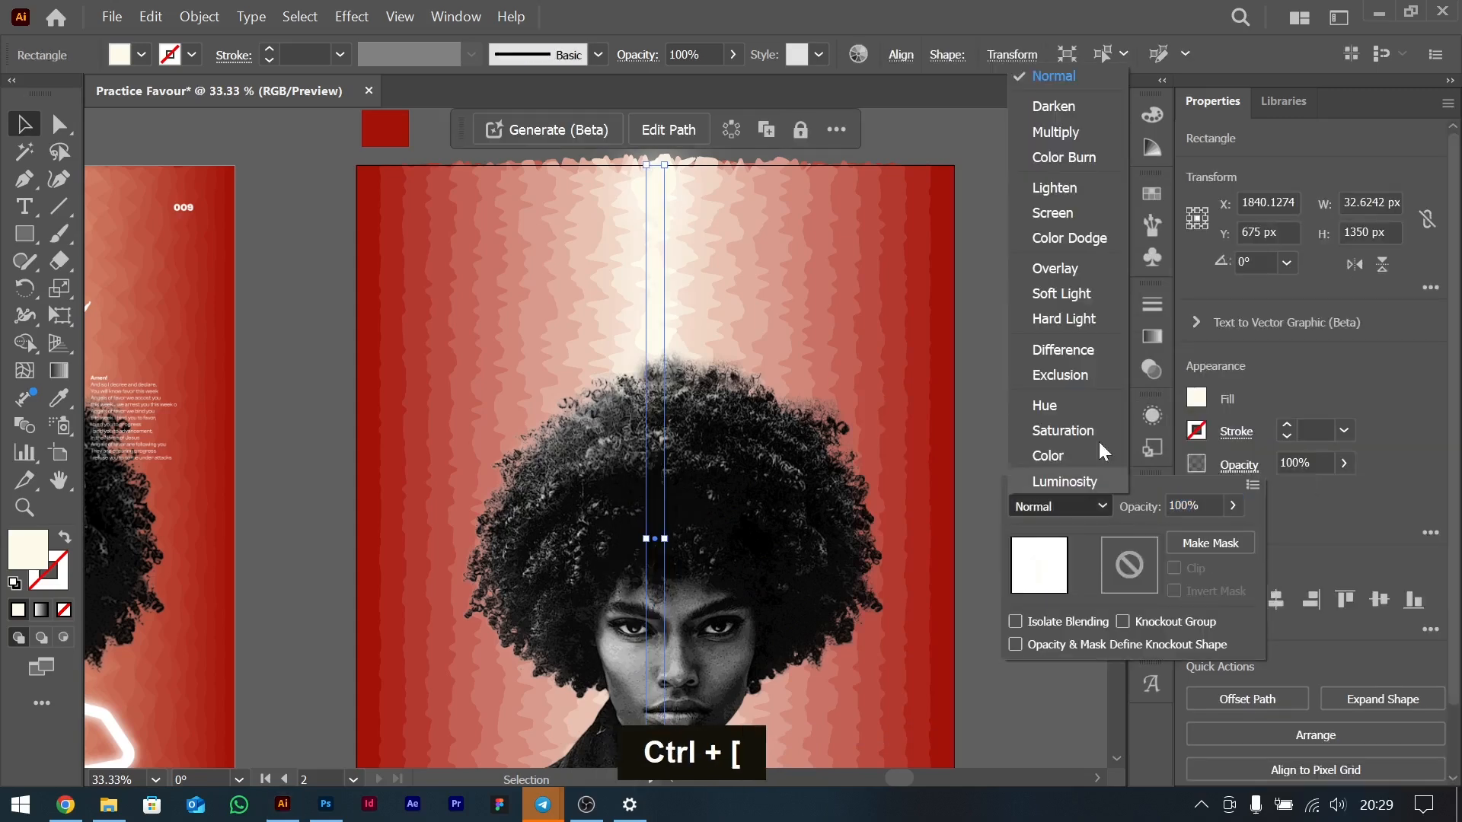
pyautogui.click(1066, 204)
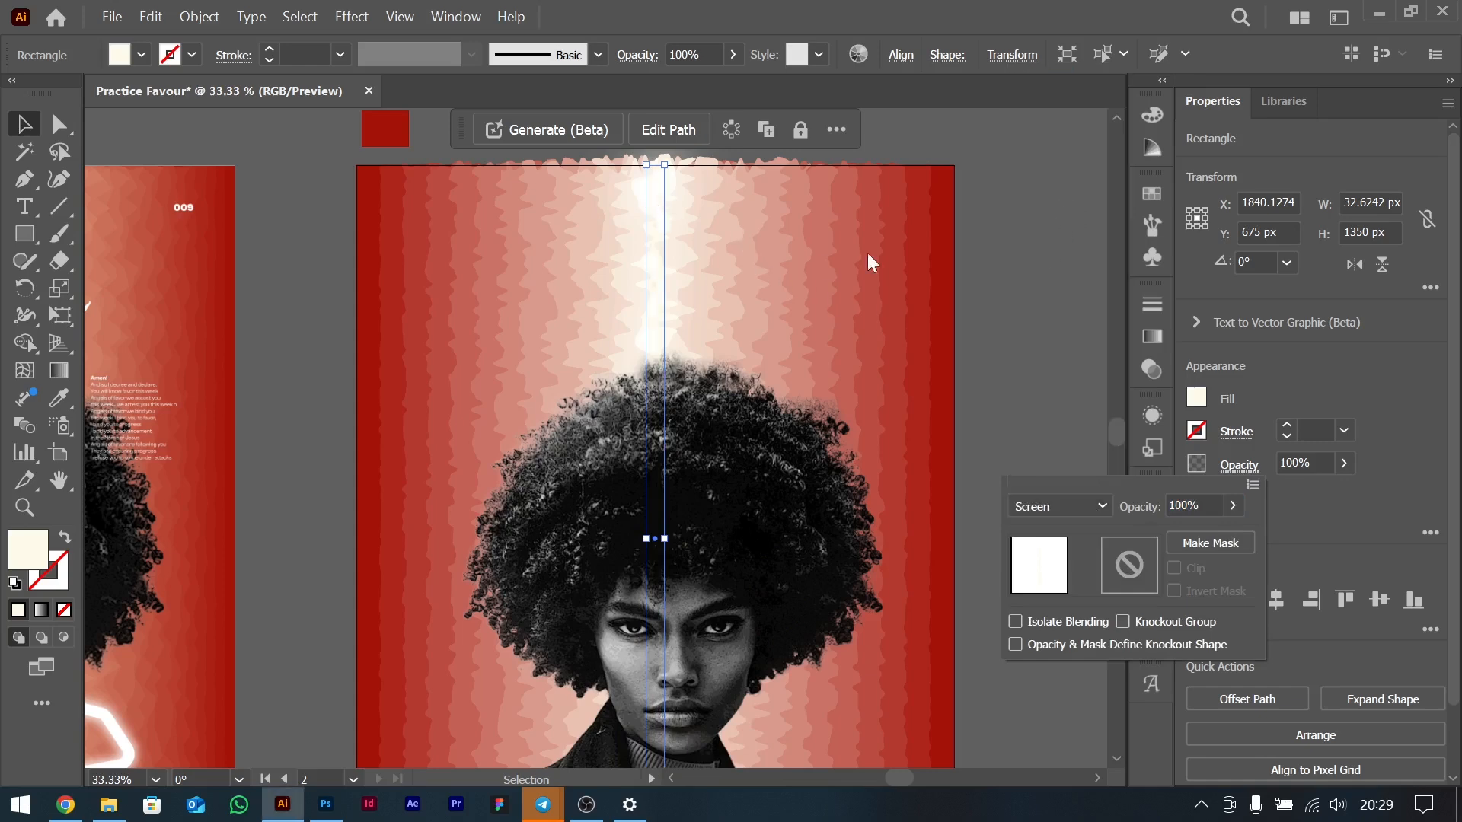
pyautogui.click(983, 352)
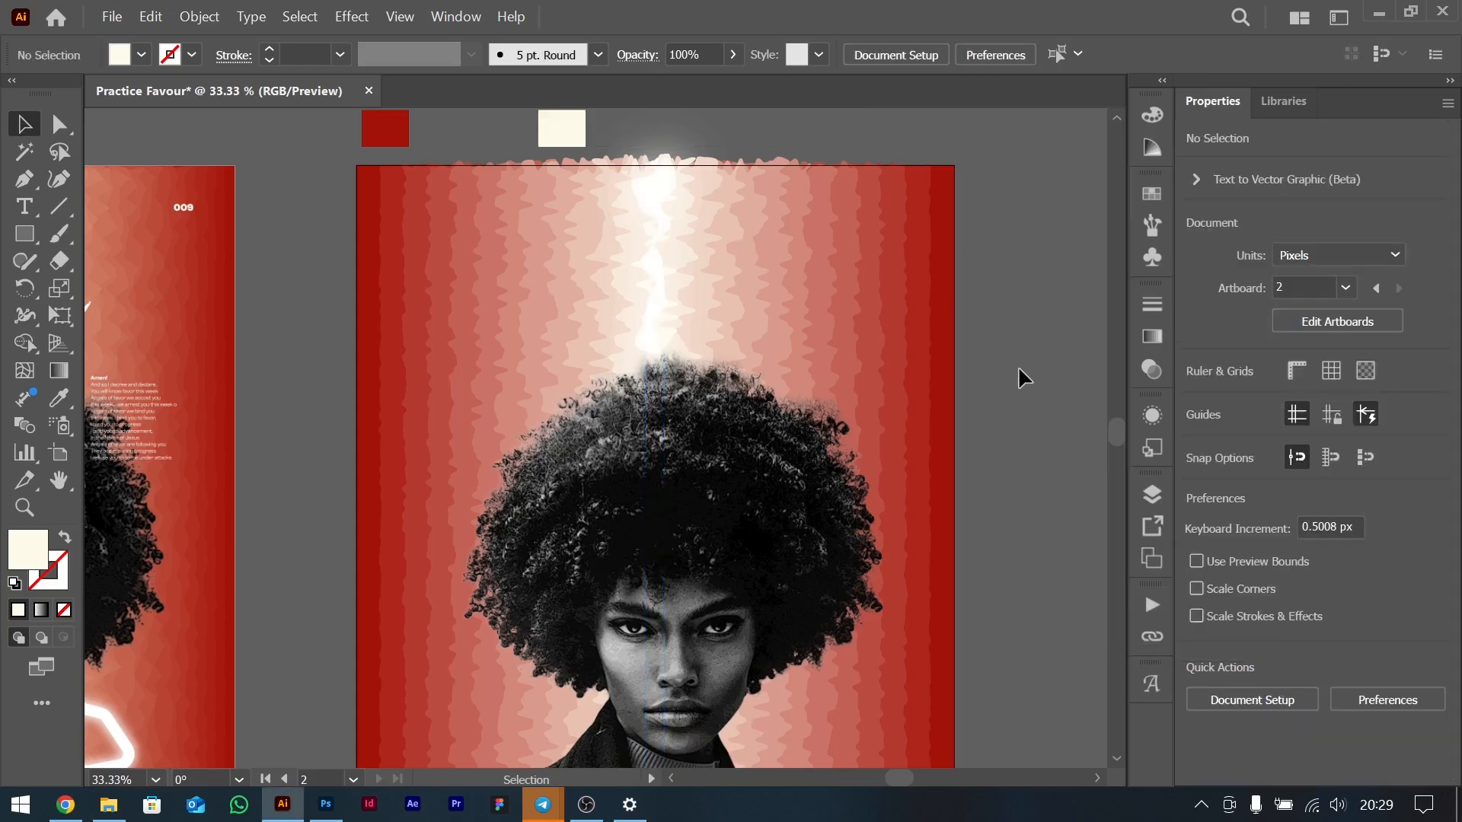
# Inside the background blend, select the cream centre strip and set its Roughen size to 4%.
pyautogui.keyDown('alt'); pyautogui.scroll(-1, 865, 384); pyautogui.keyUp('alt')
pyautogui.keyDown('alt'); pyautogui.scroll(-1, 865, 384); pyautogui.keyUp('alt')
pyautogui.press('space')
pyautogui.moveTo(793, 414); pyautogui.dragTo(885, 387)
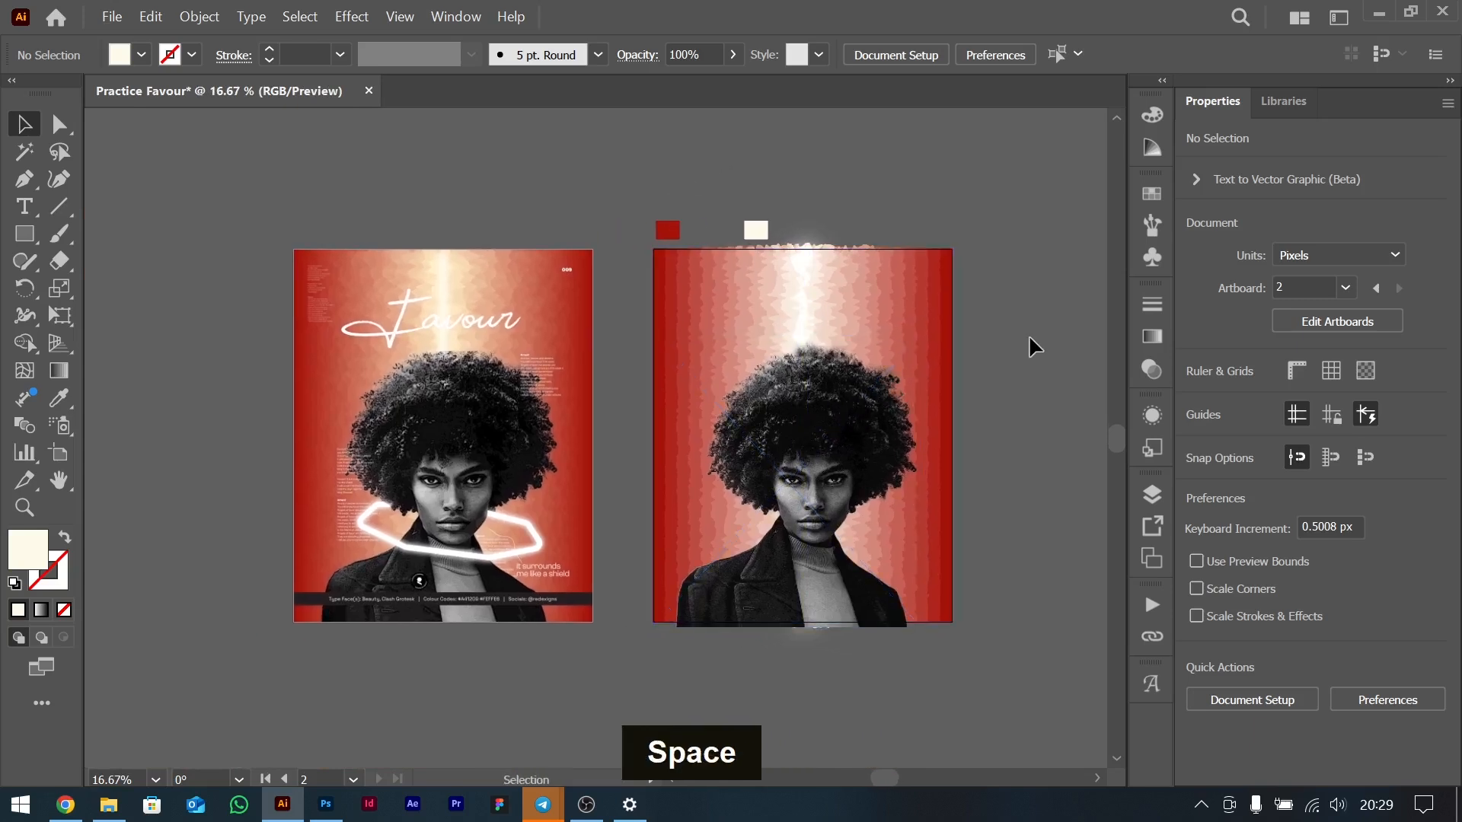
pyautogui.click(917, 278)
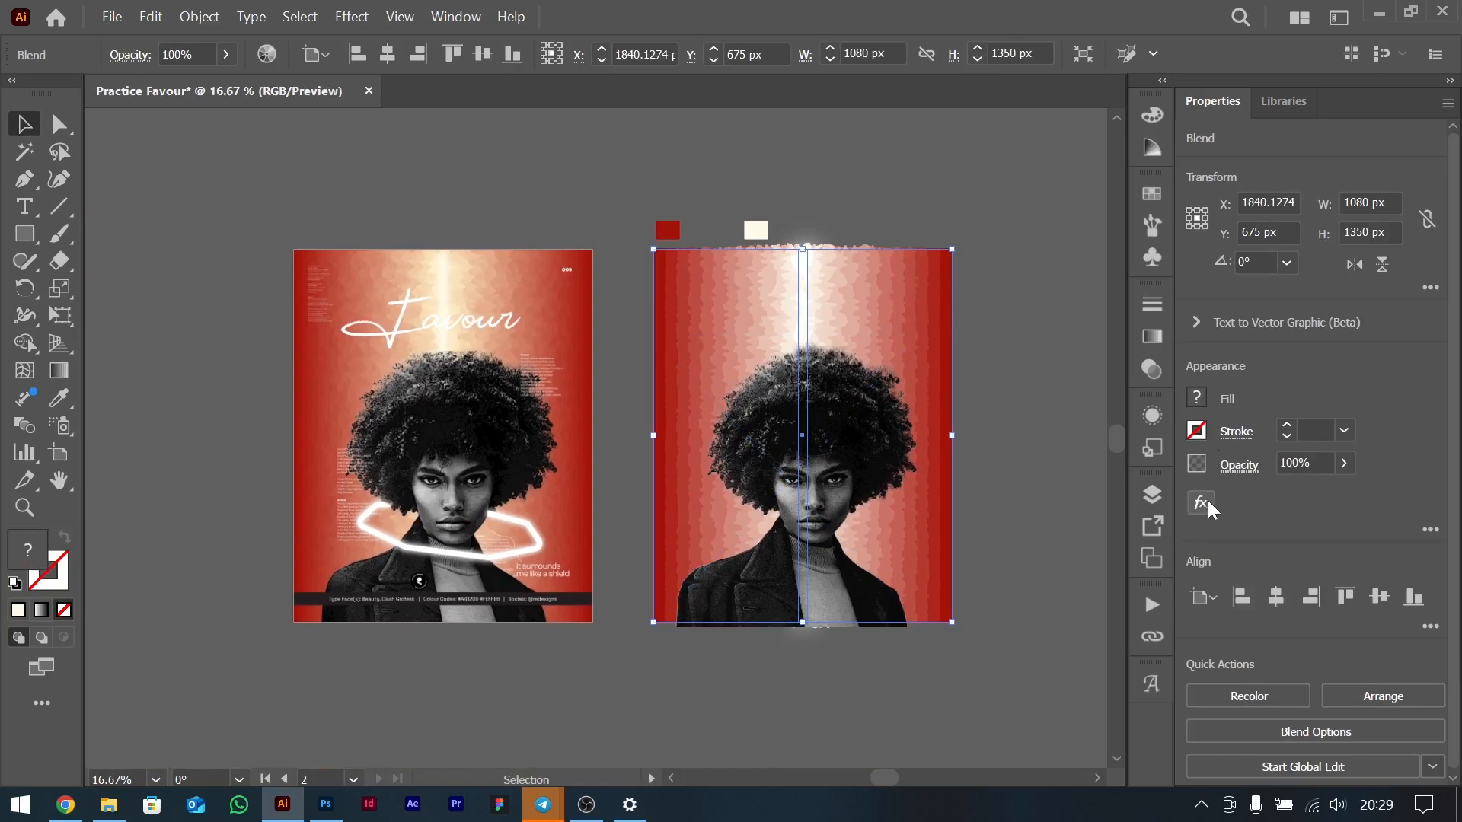
pyautogui.doubleClick(856, 290)
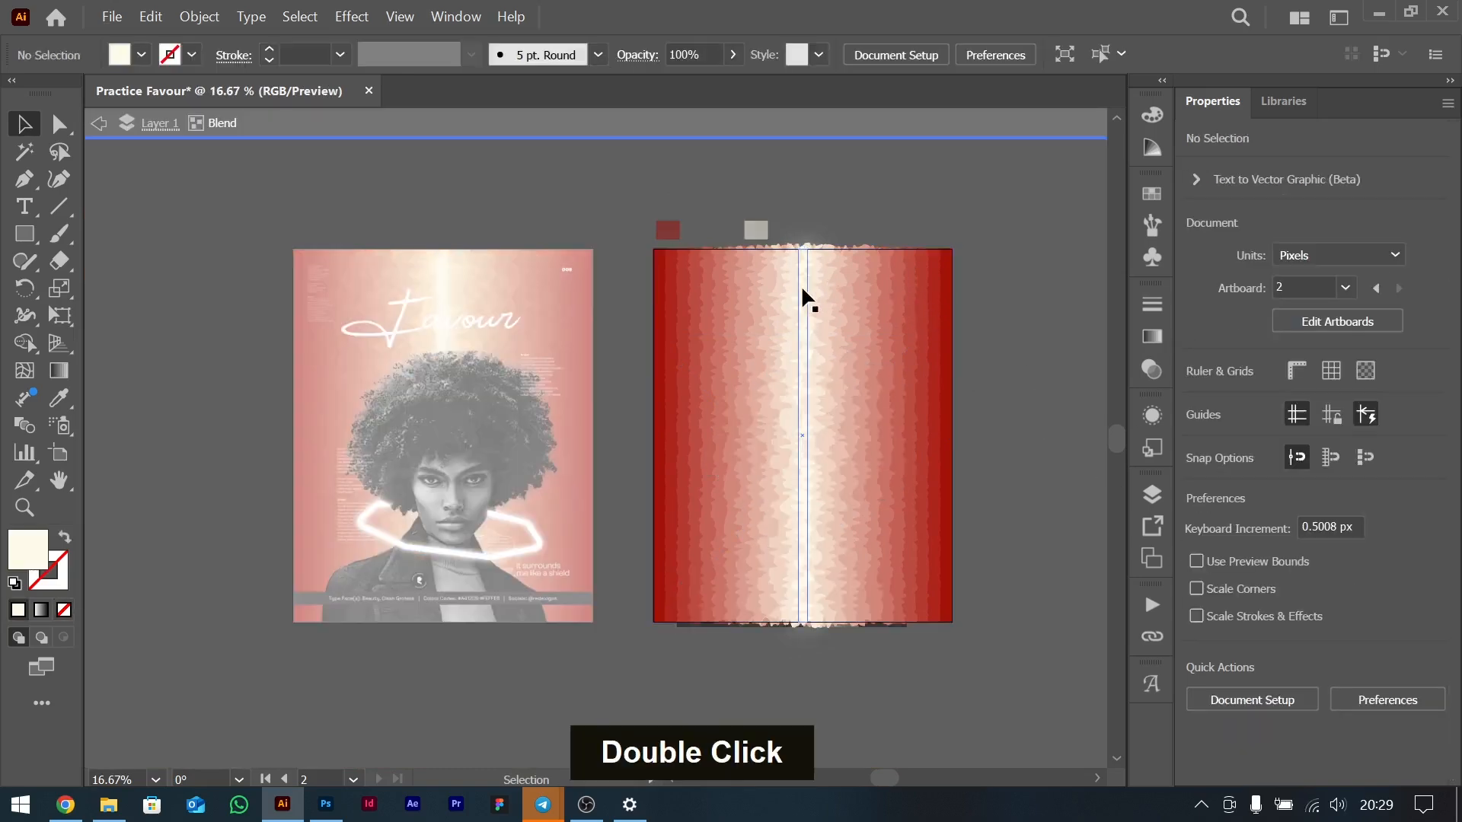
pyautogui.click(804, 288)
pyautogui.click(1243, 500)
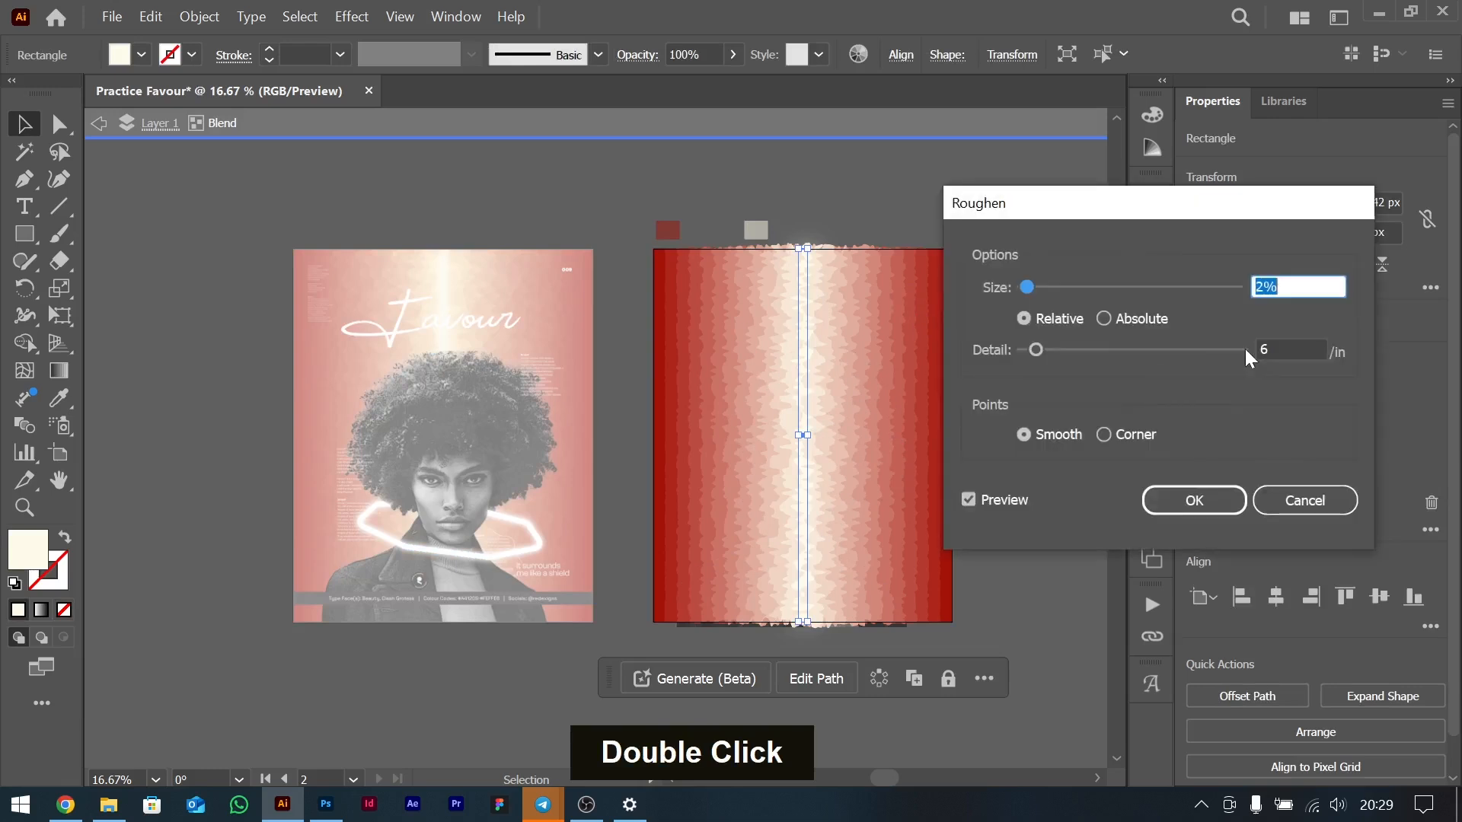
pyautogui.press('Down')
pyautogui.press('Up')
pyautogui.press('Up')
pyautogui.press('Up')
pyautogui.press('Up')
pyautogui.press('Up')
pyautogui.press('Up')
pyautogui.press('Up')
pyautogui.press('Down')
pyautogui.press('Down')
pyautogui.press('Down')
# Set the strip's Roughen detail to 5 per inch, apply the effect and leave the blend's isolation mode.
pyautogui.click(1273, 347)
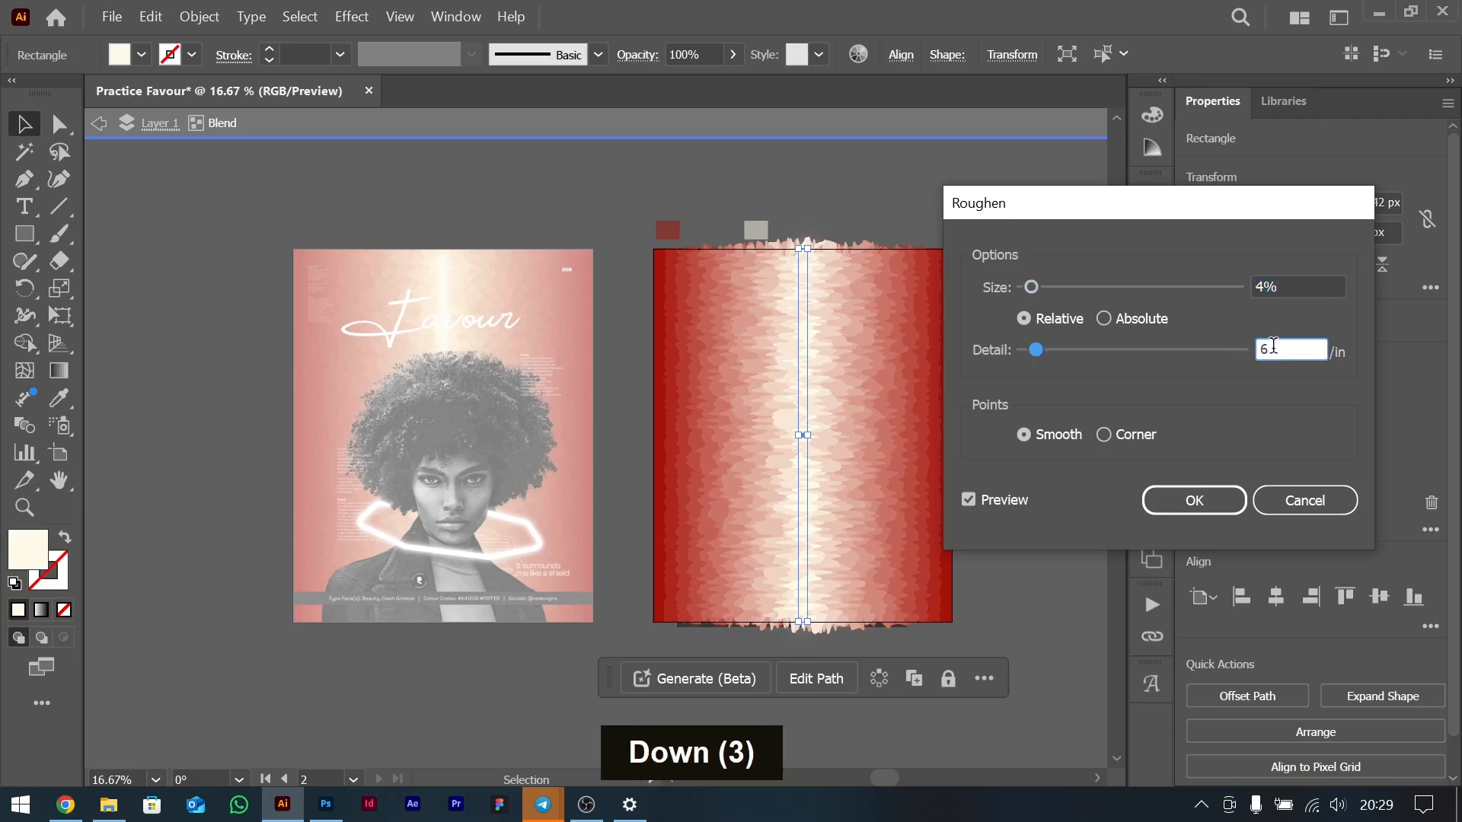
pyautogui.press('Up')
pyautogui.press('Up')
pyautogui.press('Up')
pyautogui.press('Down')
pyautogui.press('Down')
pyautogui.press('Down')
pyautogui.press('Down')
pyautogui.press('Down')
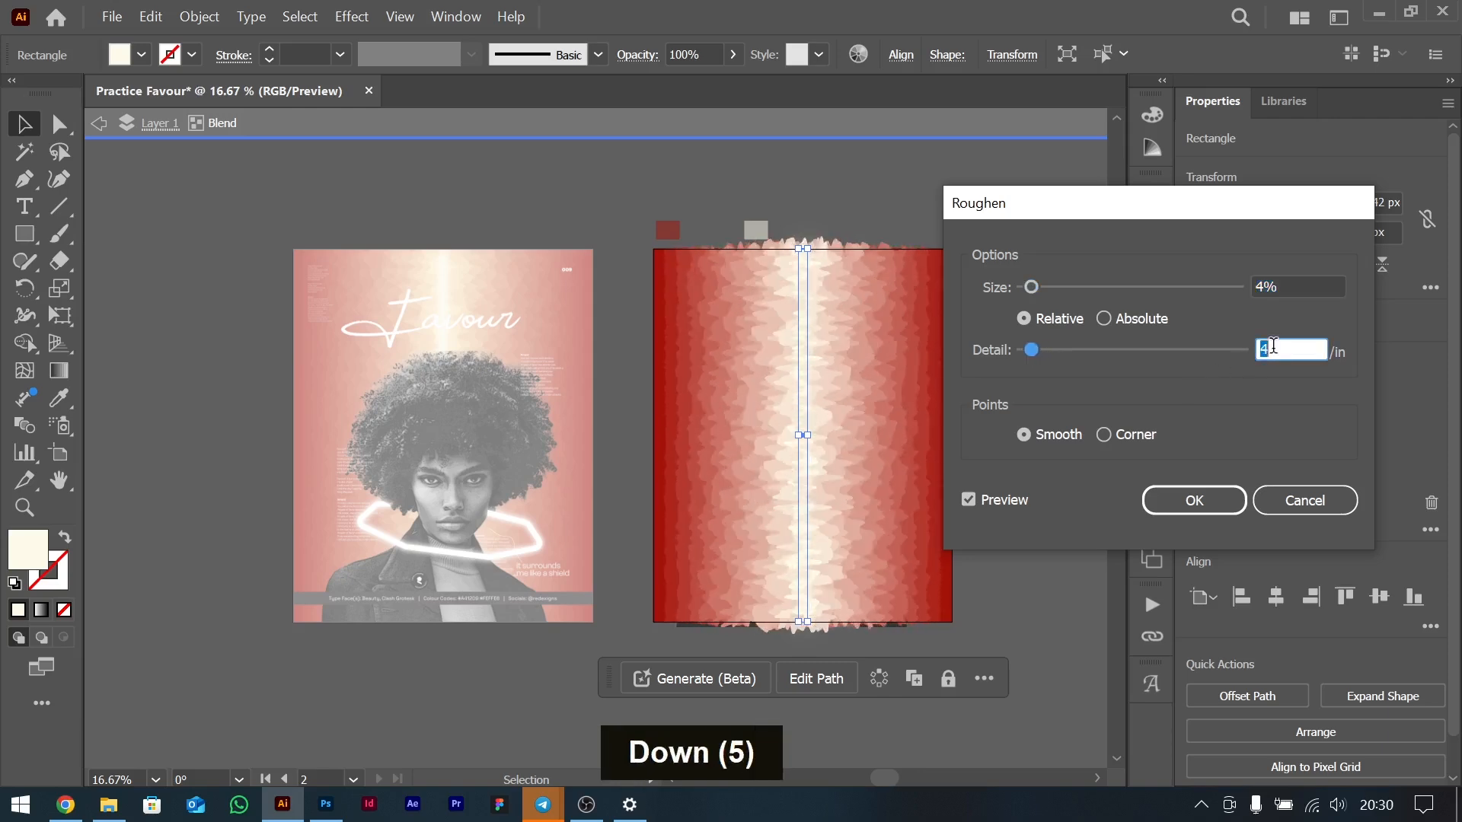
pyautogui.press('Up')
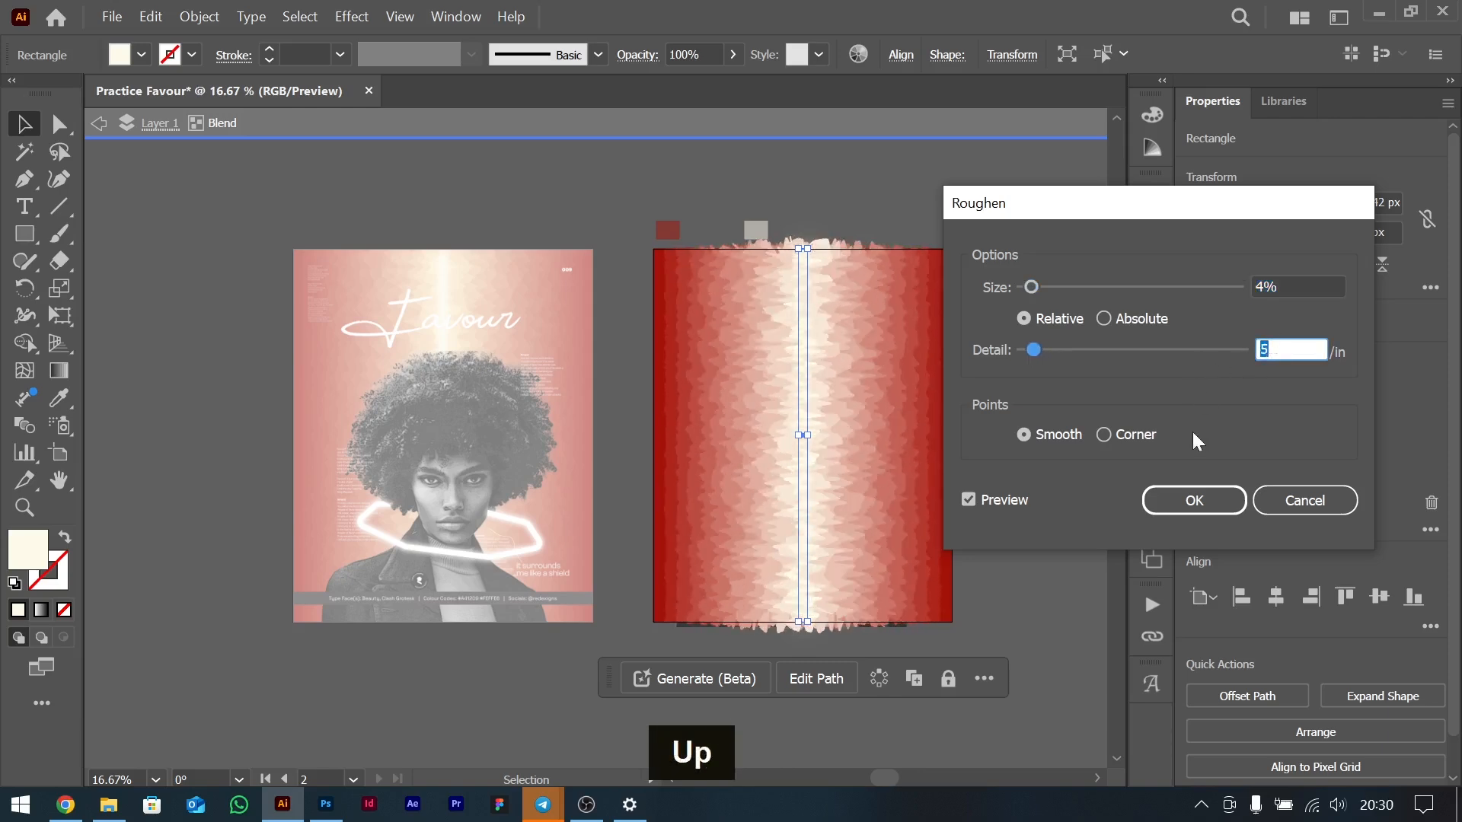
pyautogui.click(1178, 495)
pyautogui.doubleClick(1041, 336)
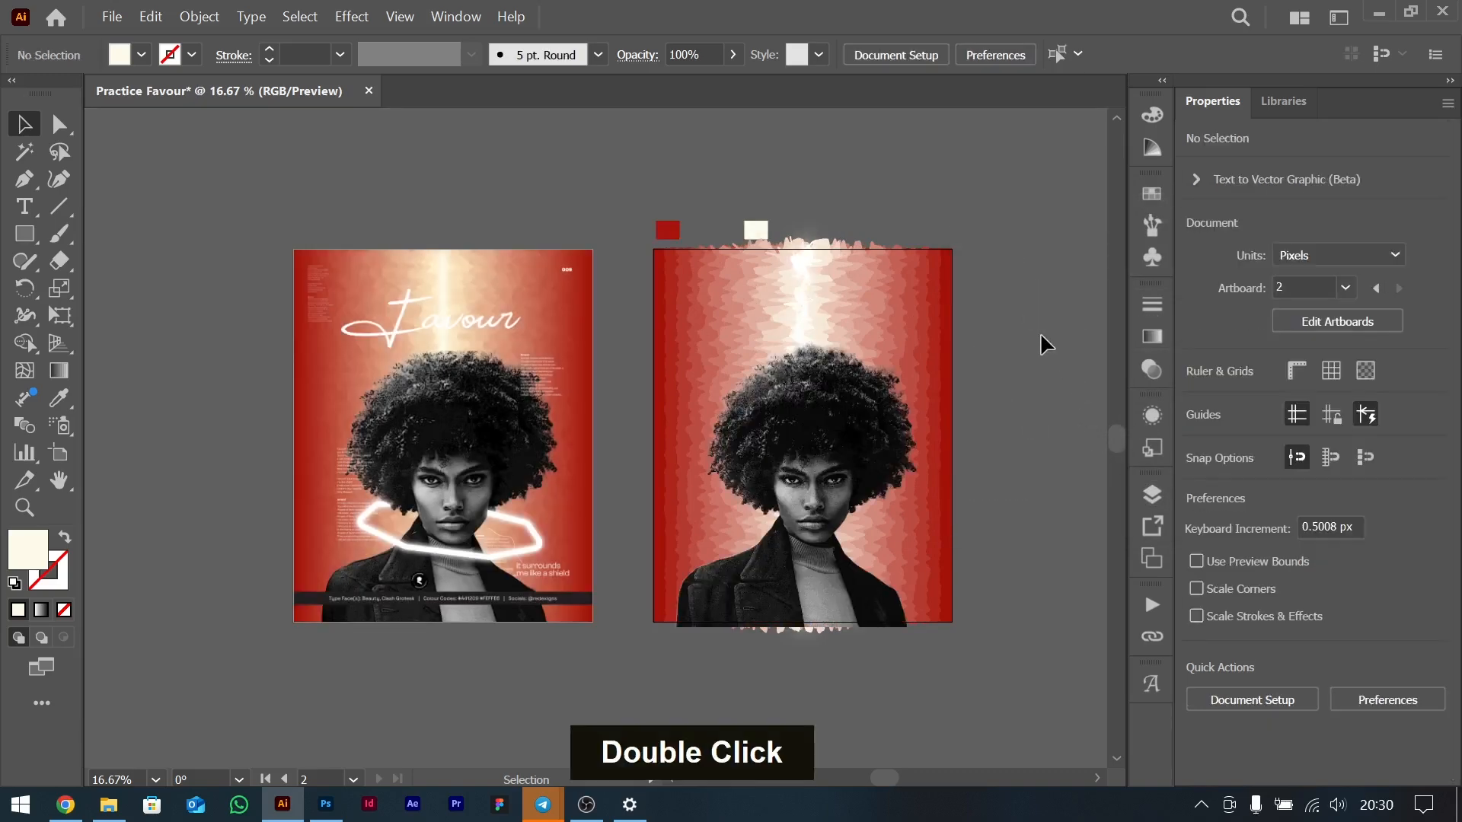
# Inside the blend, raise the saturation of the cream centre strip's fill to about 15%, then exit isolation.
pyautogui.doubleClick(914, 278)
pyautogui.click(805, 276)
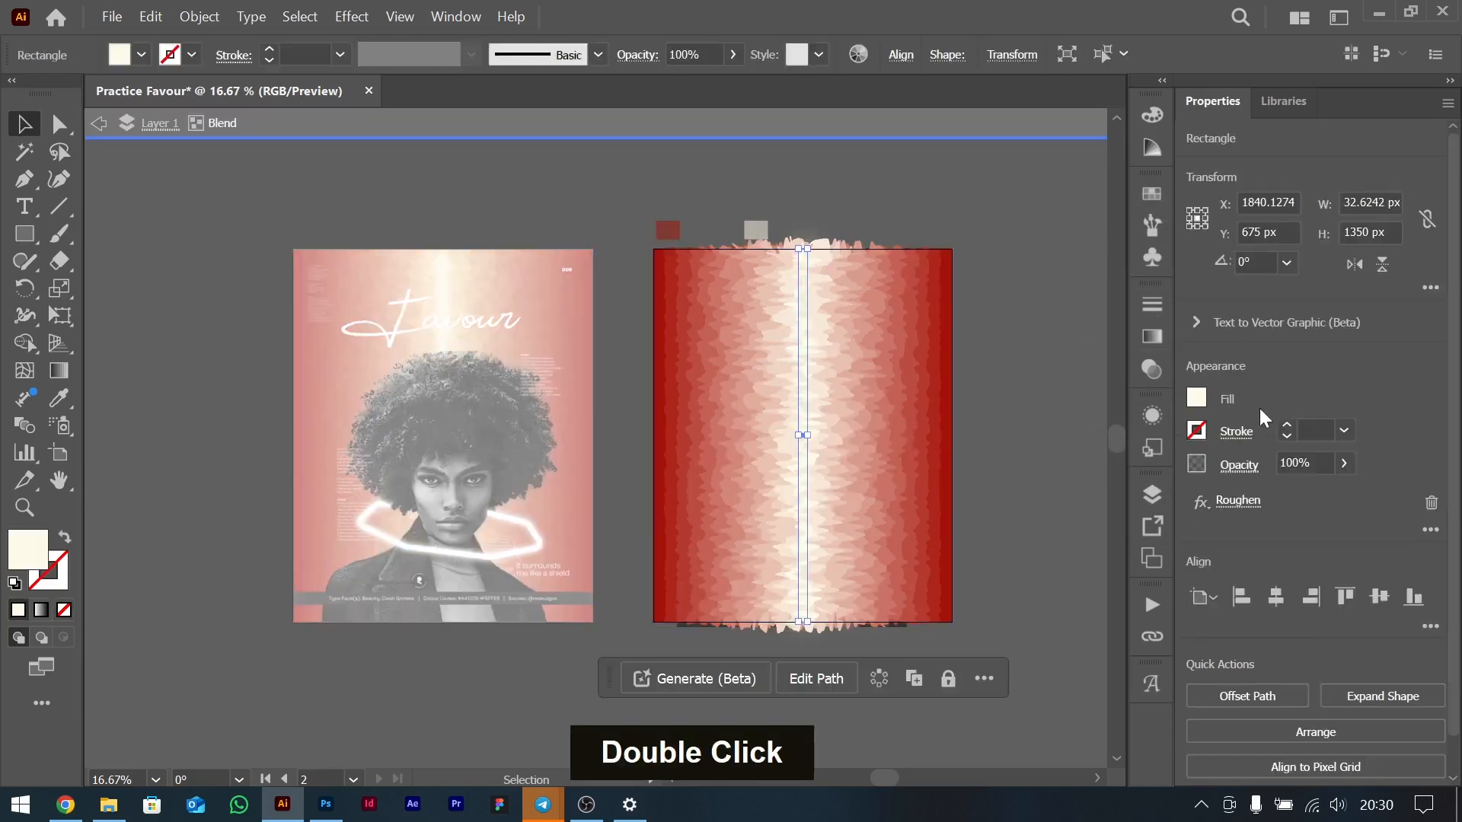
pyautogui.click(1196, 397)
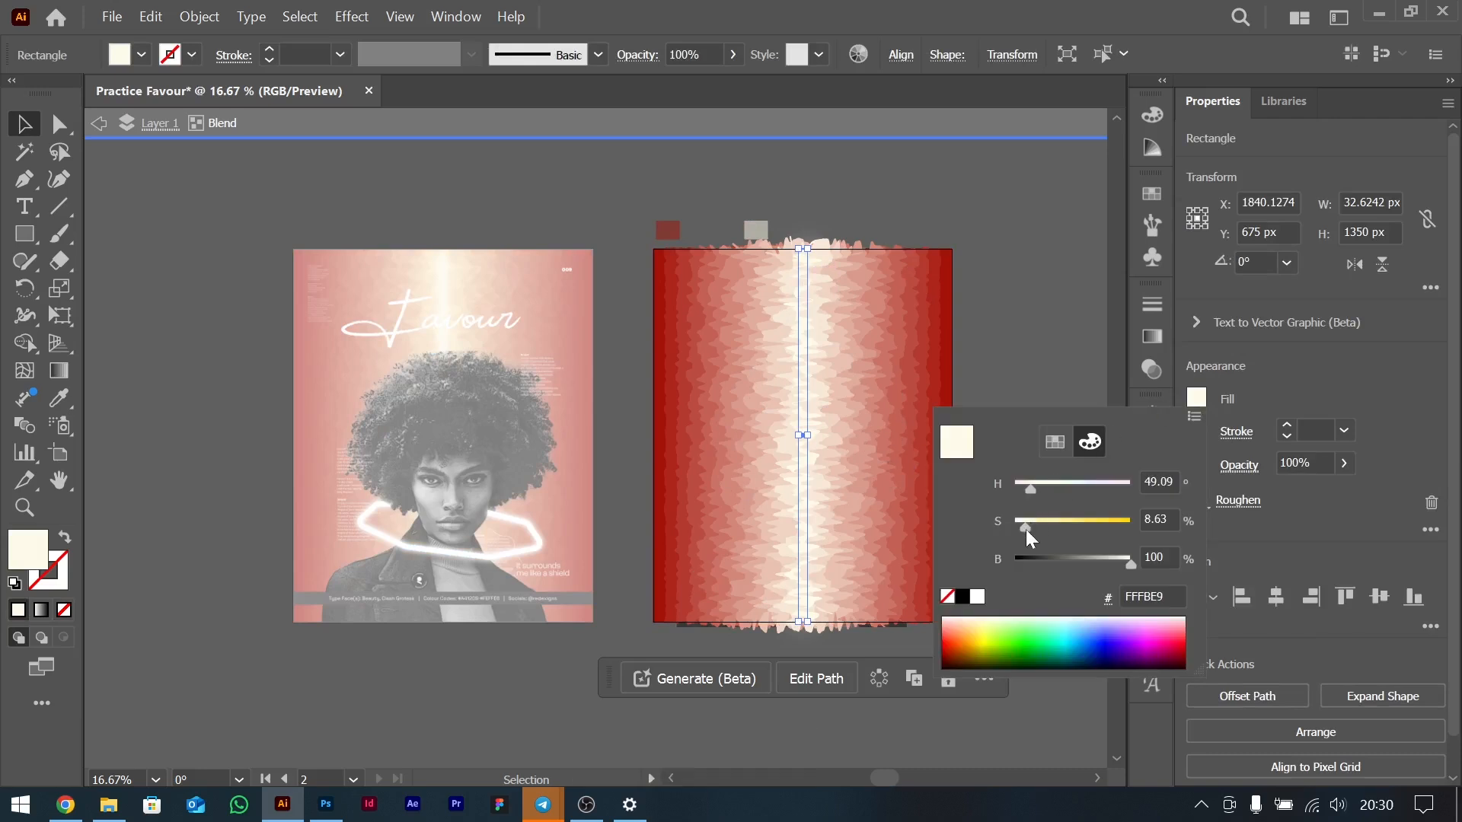
pyautogui.moveTo(1026, 529); pyautogui.dragTo(1031, 528)
pyautogui.doubleClick(1013, 361)
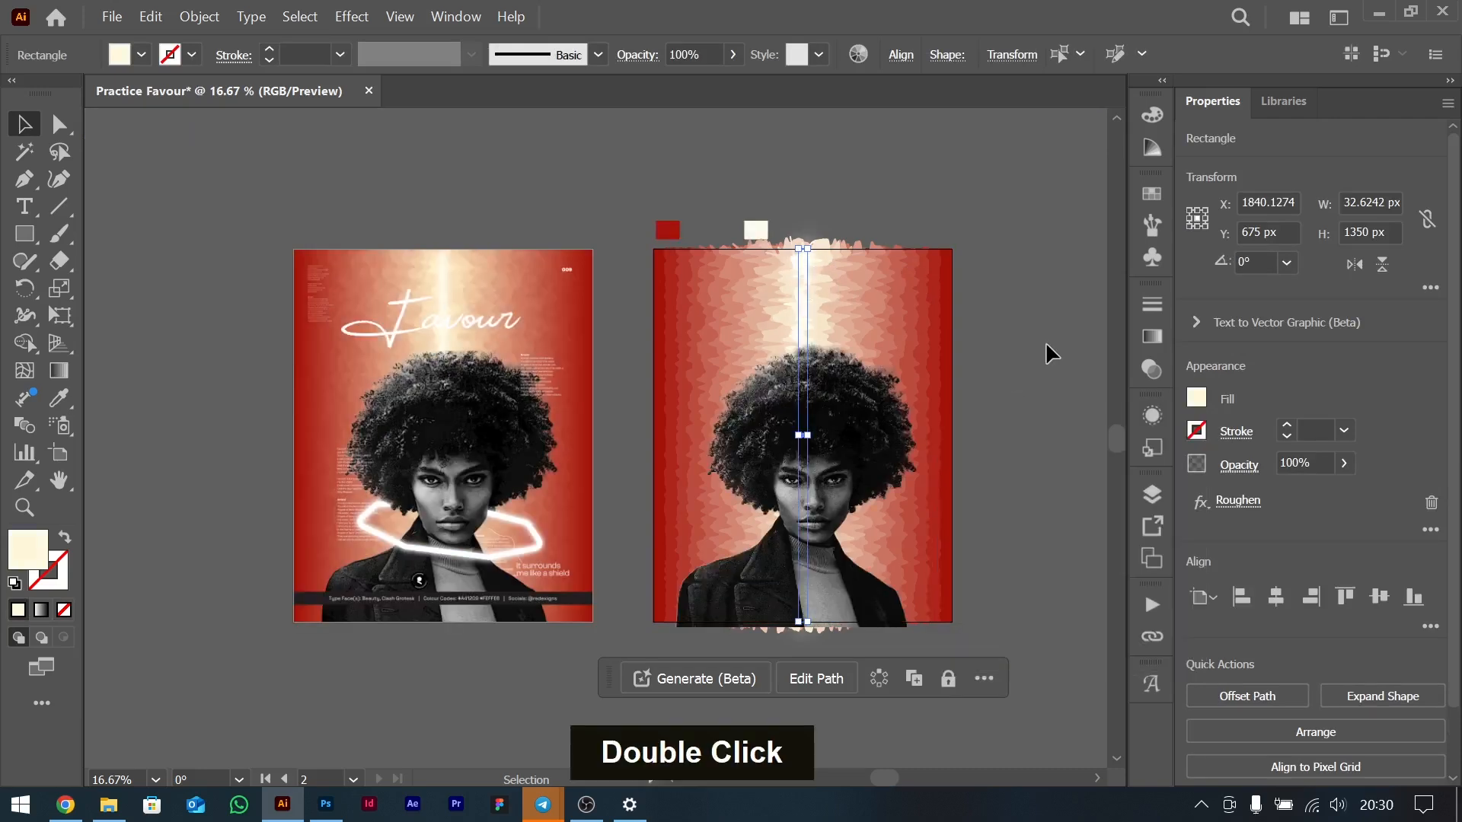
# Compare the recreated artboard with the reference poster and examine the glowing ring around the woman's neck.
pyautogui.moveTo(992, 375); pyautogui.dragTo(817, 333)
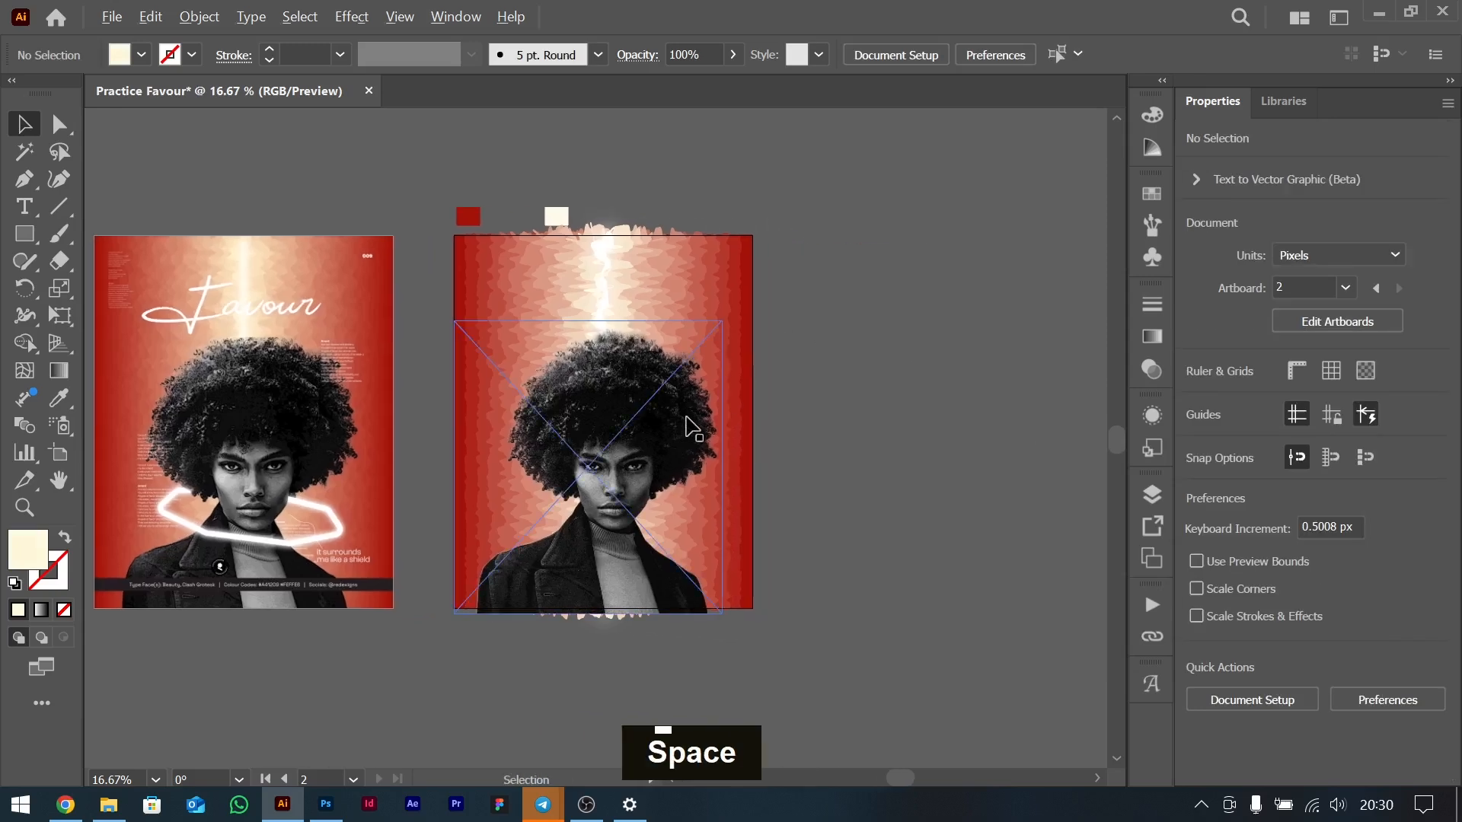
pyautogui.scroll(1, 689, 418)
pyautogui.scroll(-1, 689, 418)
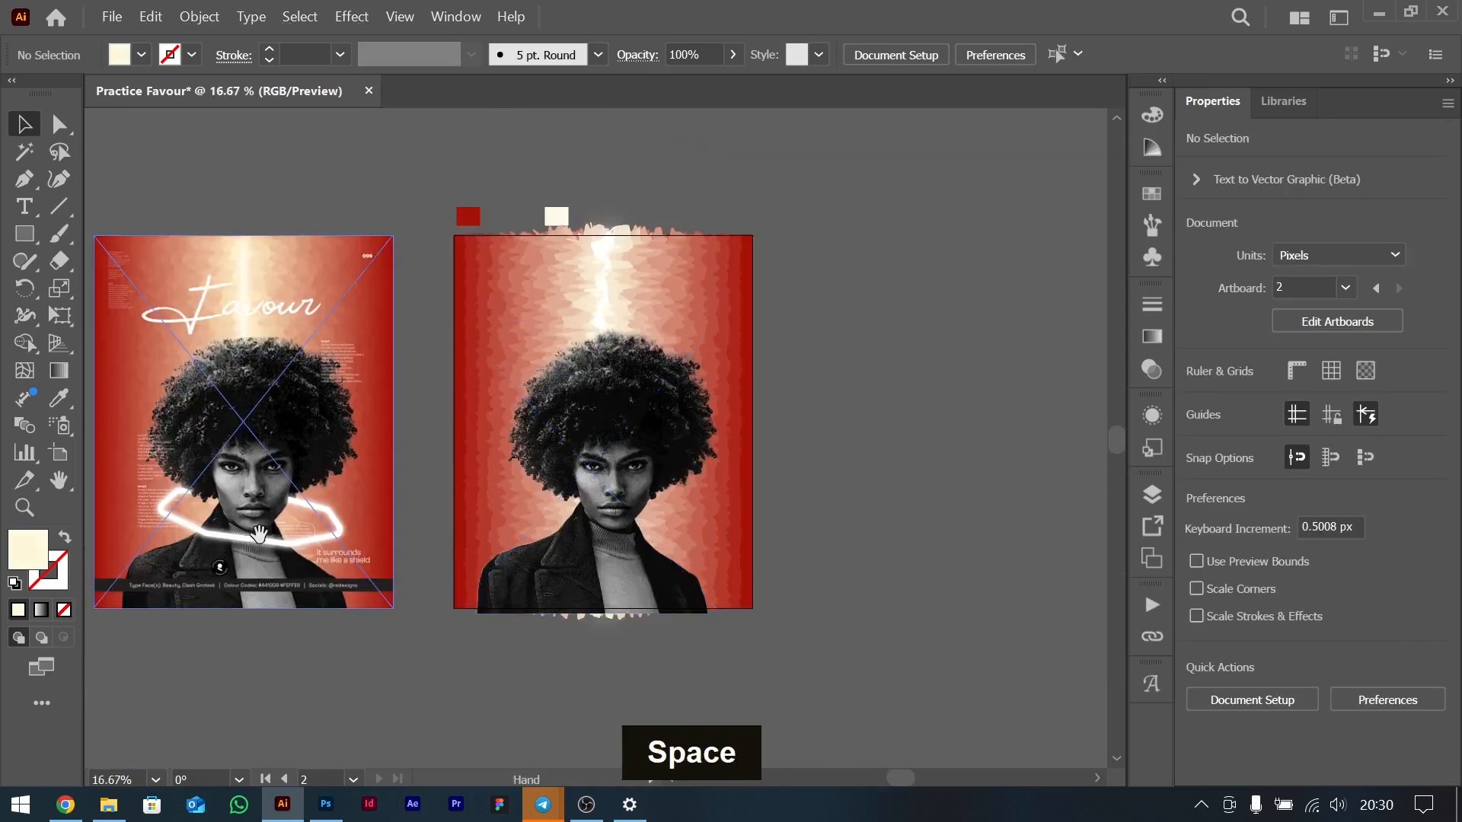
pyautogui.moveTo(381, 480); pyautogui.dragTo(510, 523)
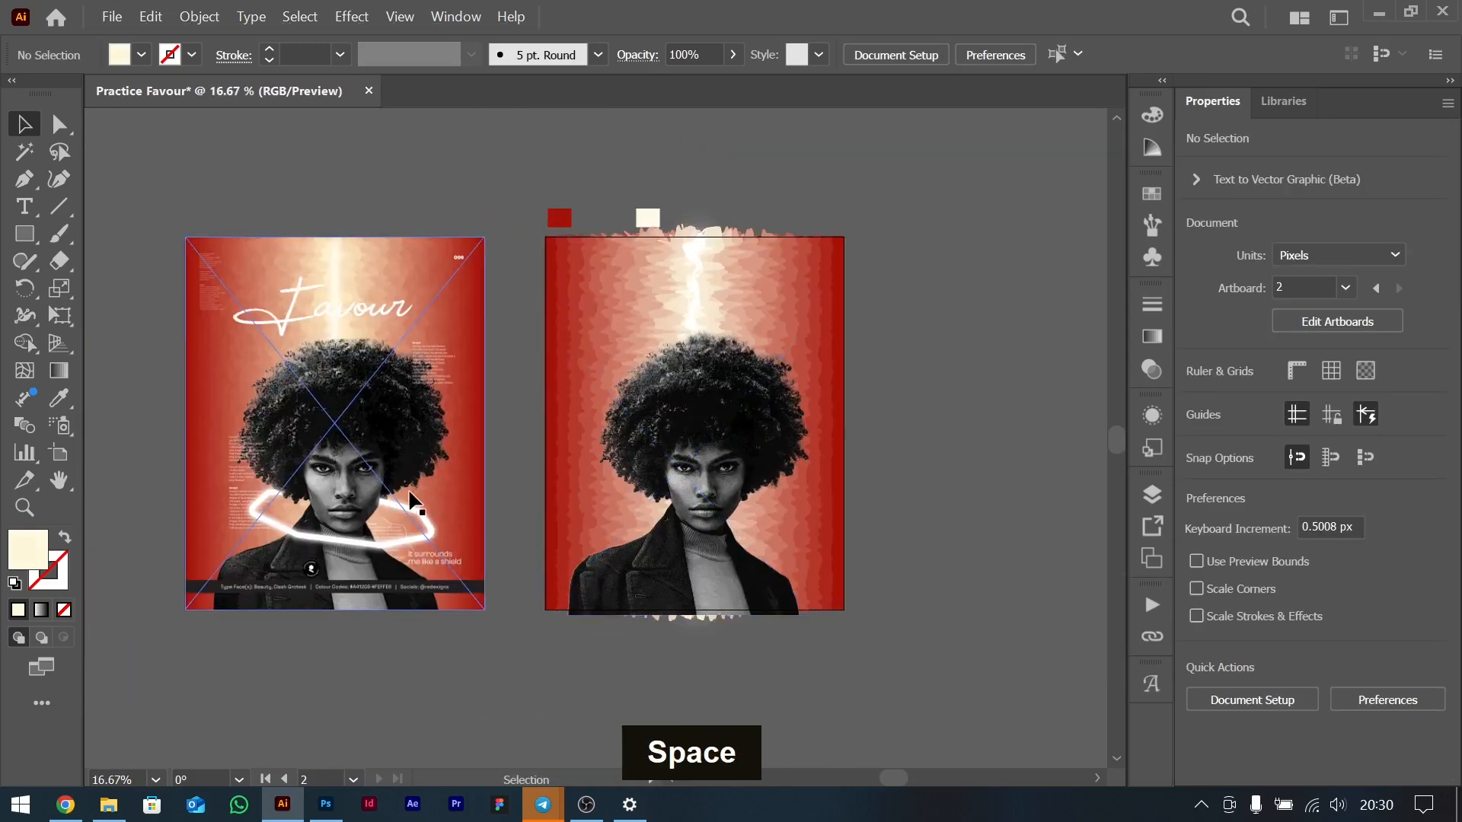
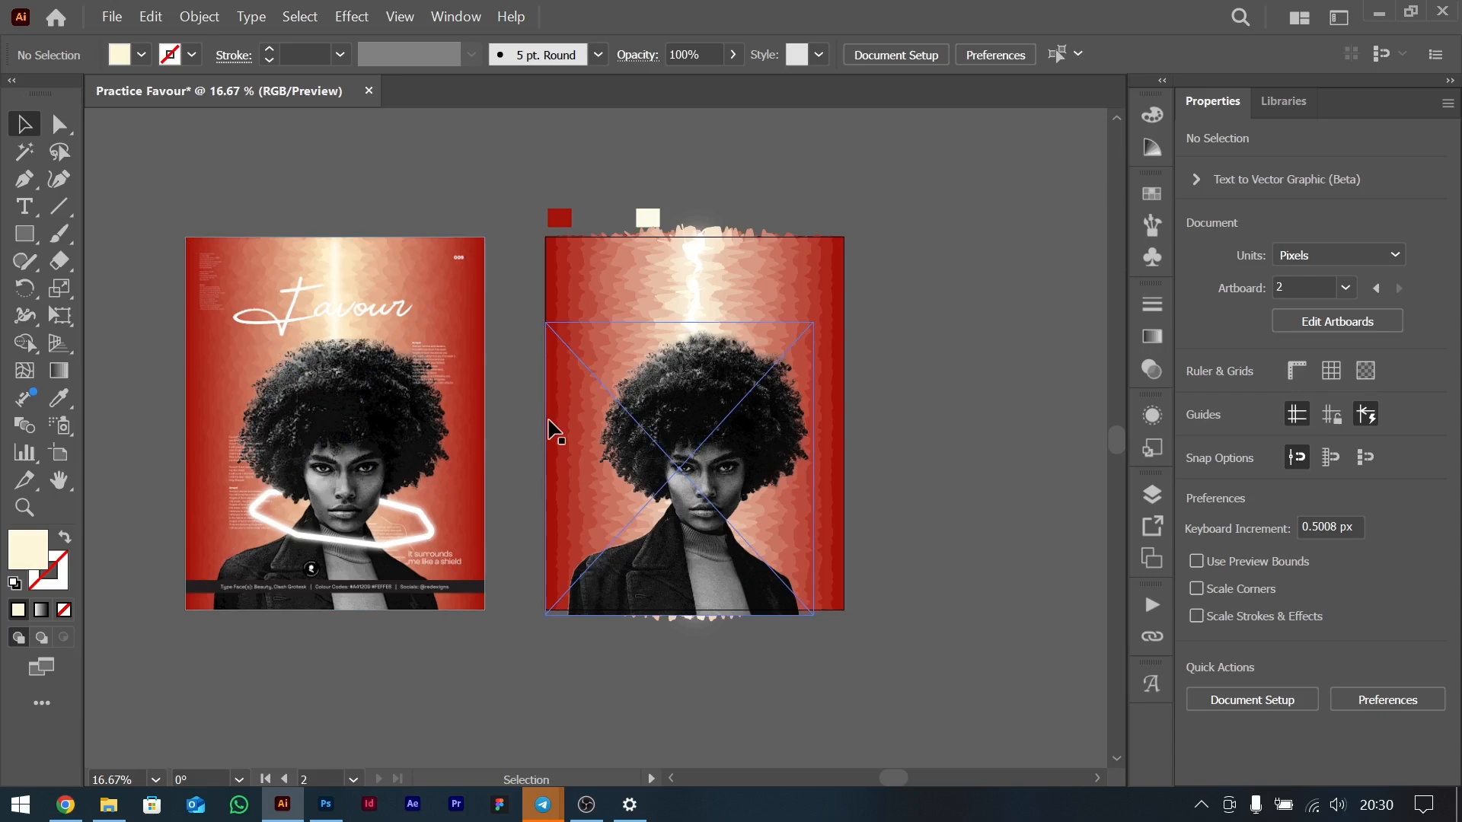
pyautogui.click(685, 404)
pyautogui.press('space')
pyautogui.moveTo(898, 441); pyautogui.dragTo(653, 490)
pyautogui.press('space')
pyautogui.moveTo(538, 484); pyautogui.dragTo(721, 350)
pyautogui.press('space')
pyautogui.press('space')
pyautogui.moveTo(675, 284); pyautogui.dragTo(708, 259)
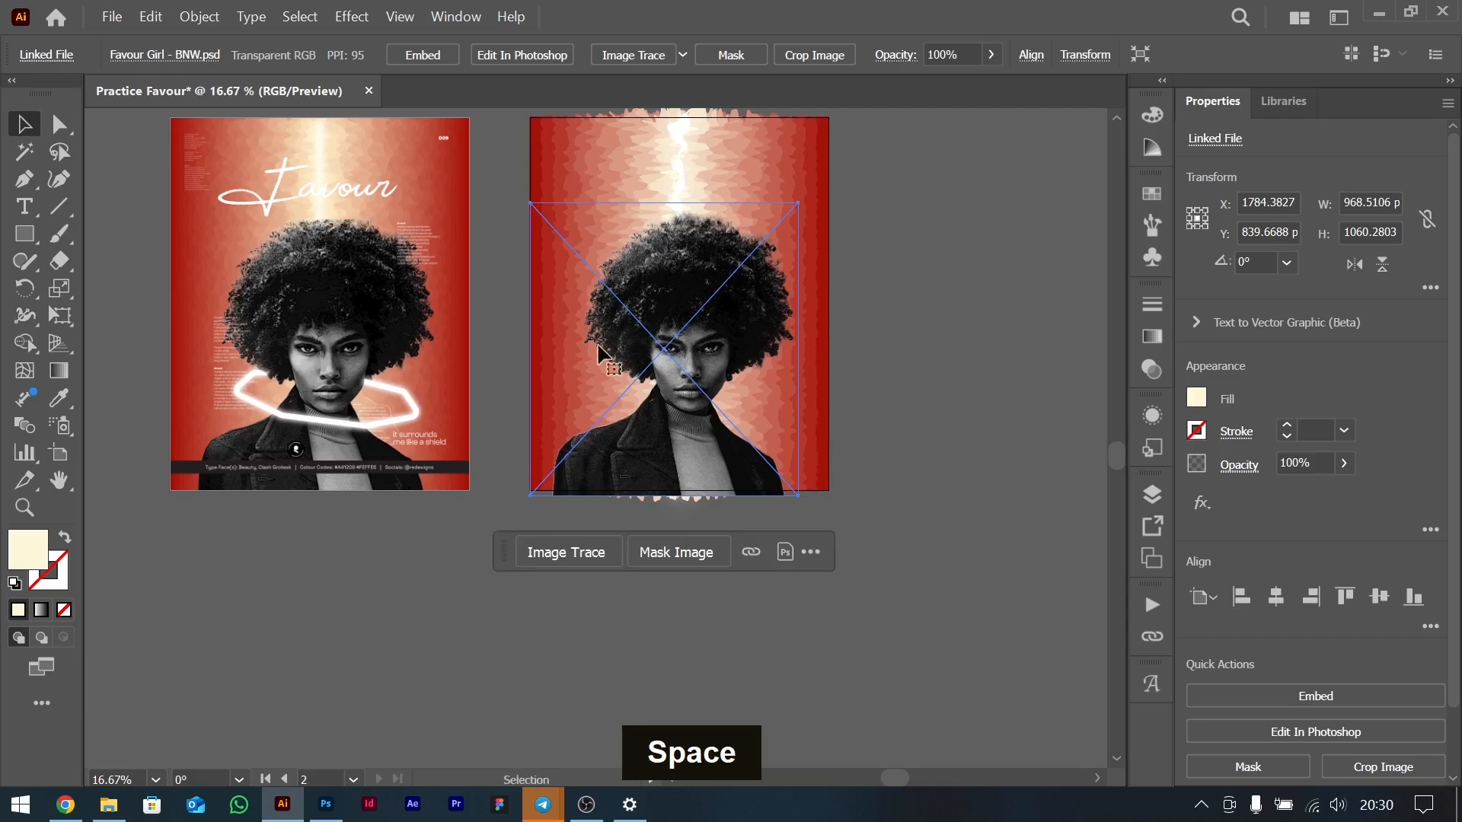
# Create an eight-sided polygon with a 50 px radius in the empty space below the artboards.
pyautogui.press('space')
pyautogui.moveTo(472, 370); pyautogui.dragTo(603, 315)
pyautogui.click(532, 558)
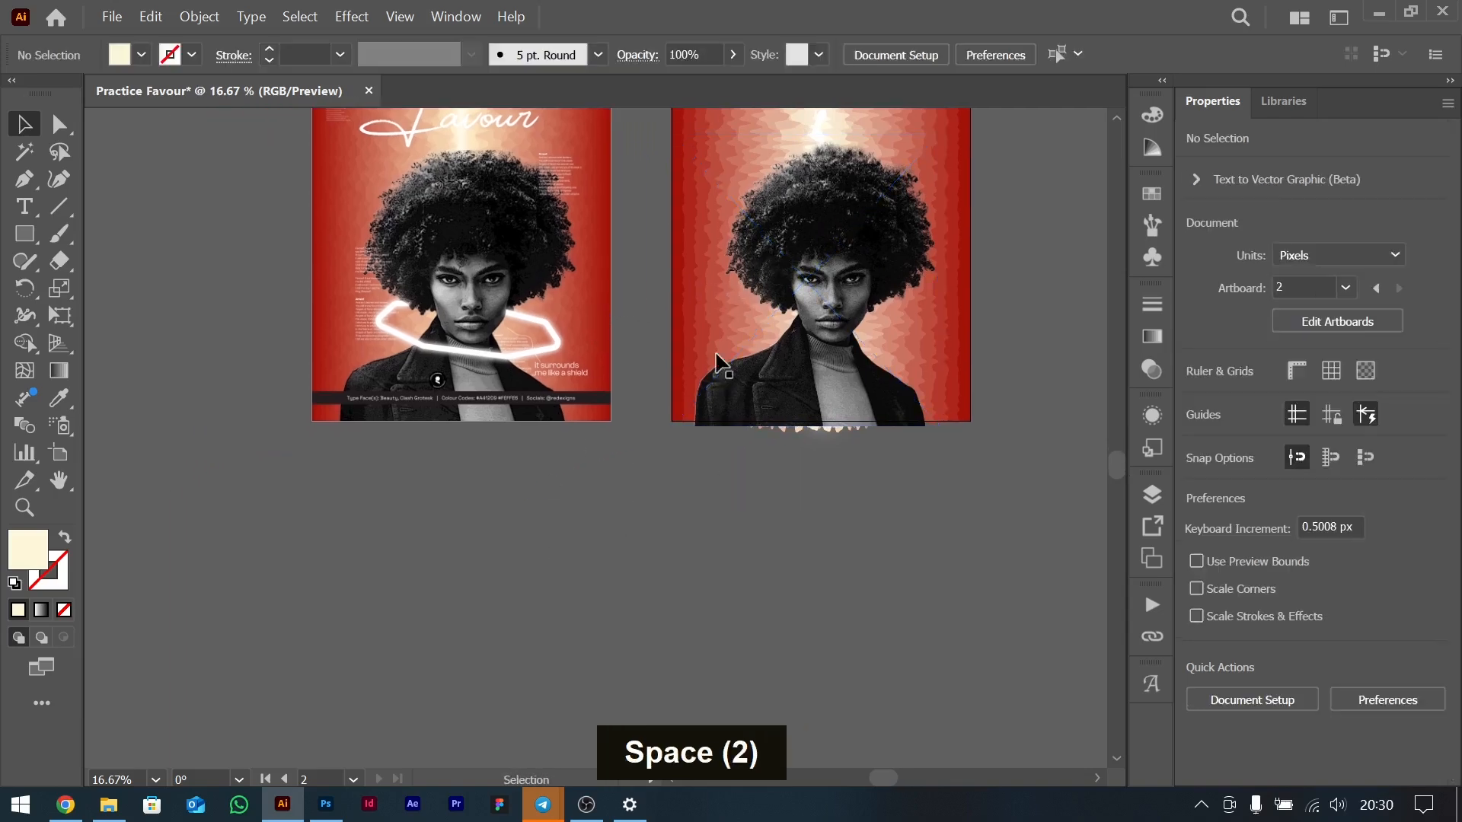
pyautogui.rightClick(22, 239)
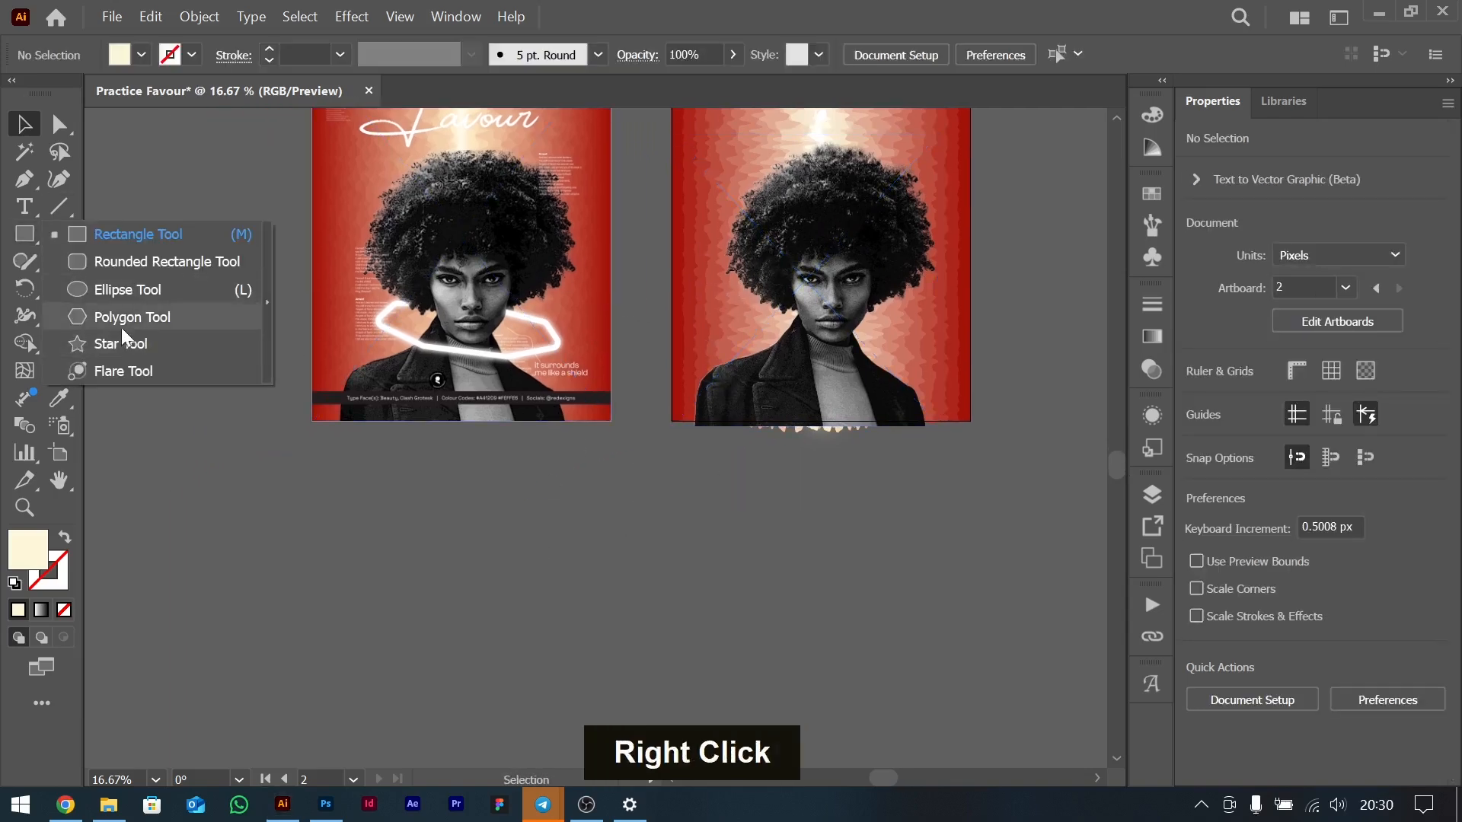
pyautogui.click(146, 317)
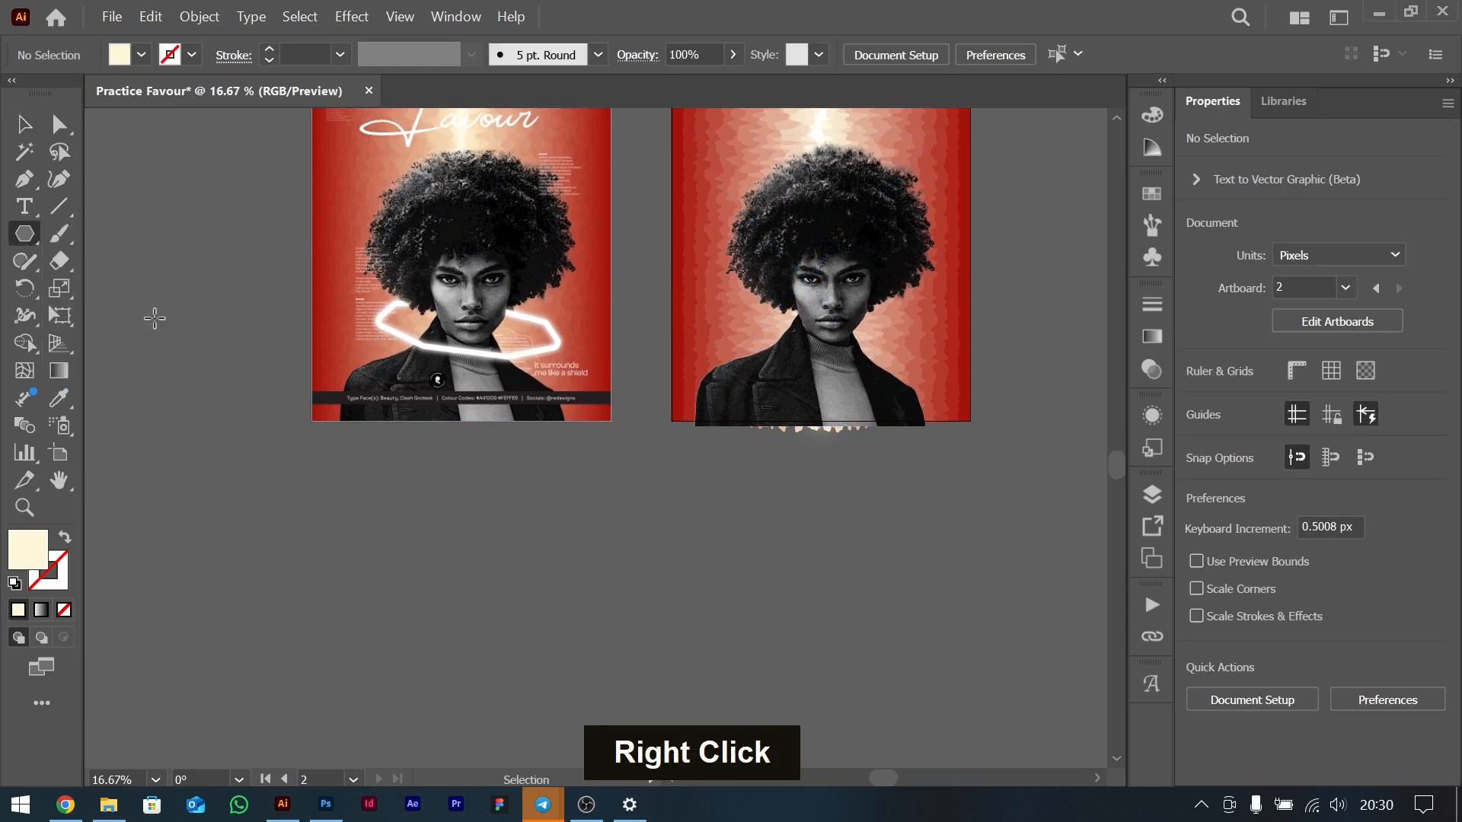
pyautogui.click(586, 486)
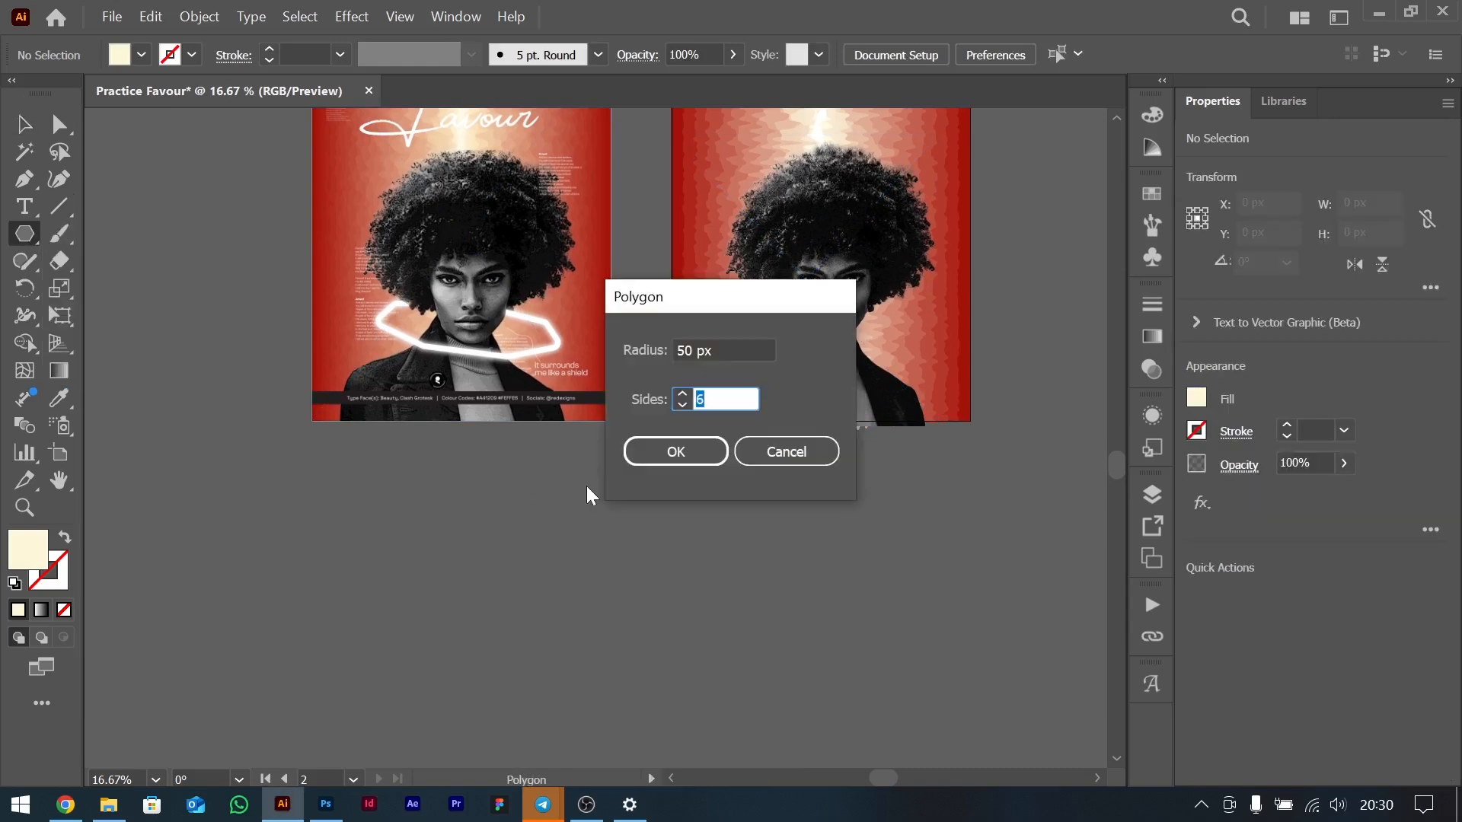
pyautogui.write('8')
pyautogui.click(695, 452)
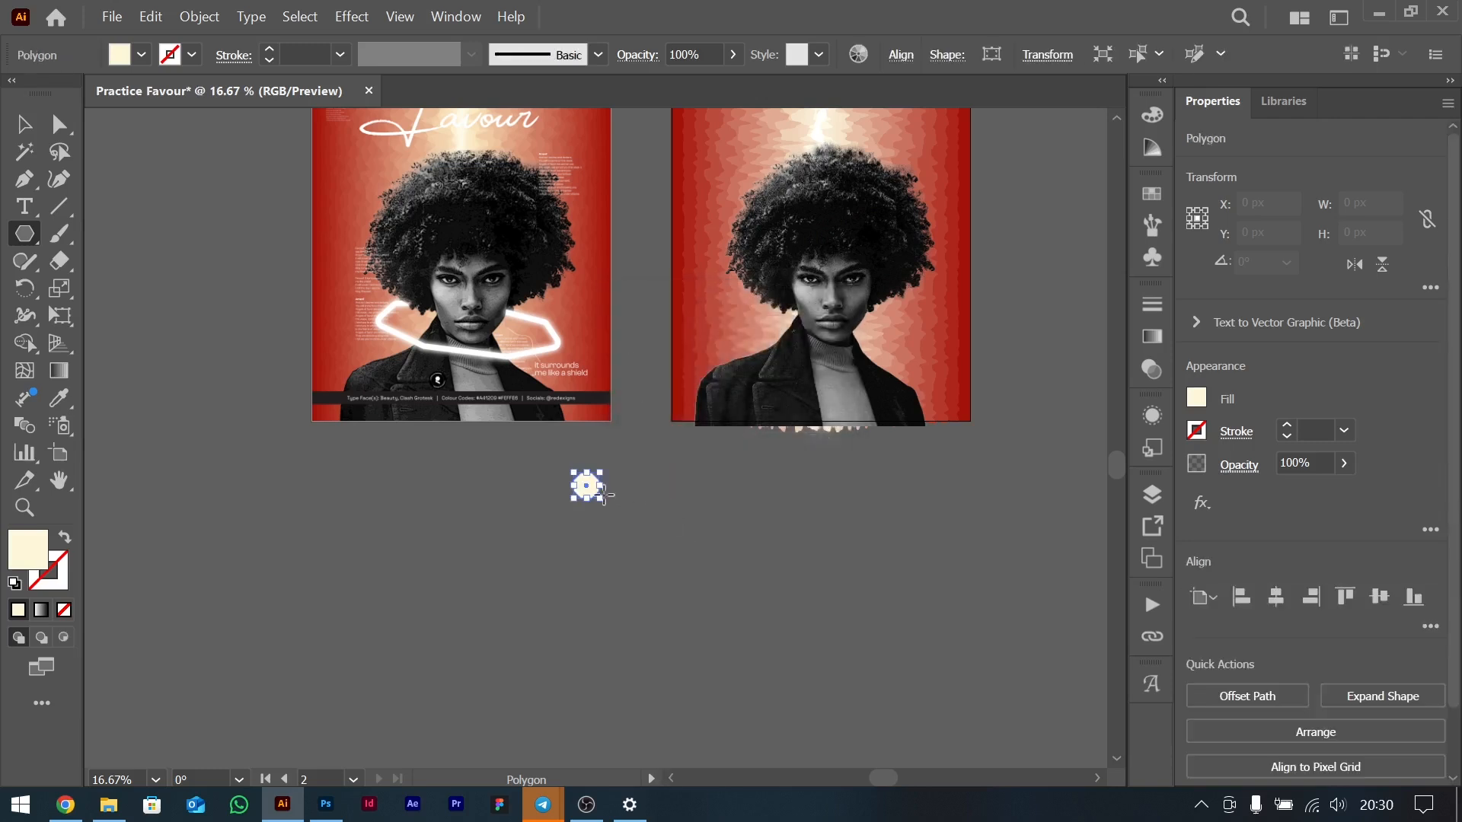
# Scale the octagon up proportionally to about 718 px wide and high.
pyautogui.doubleClick(24, 124)
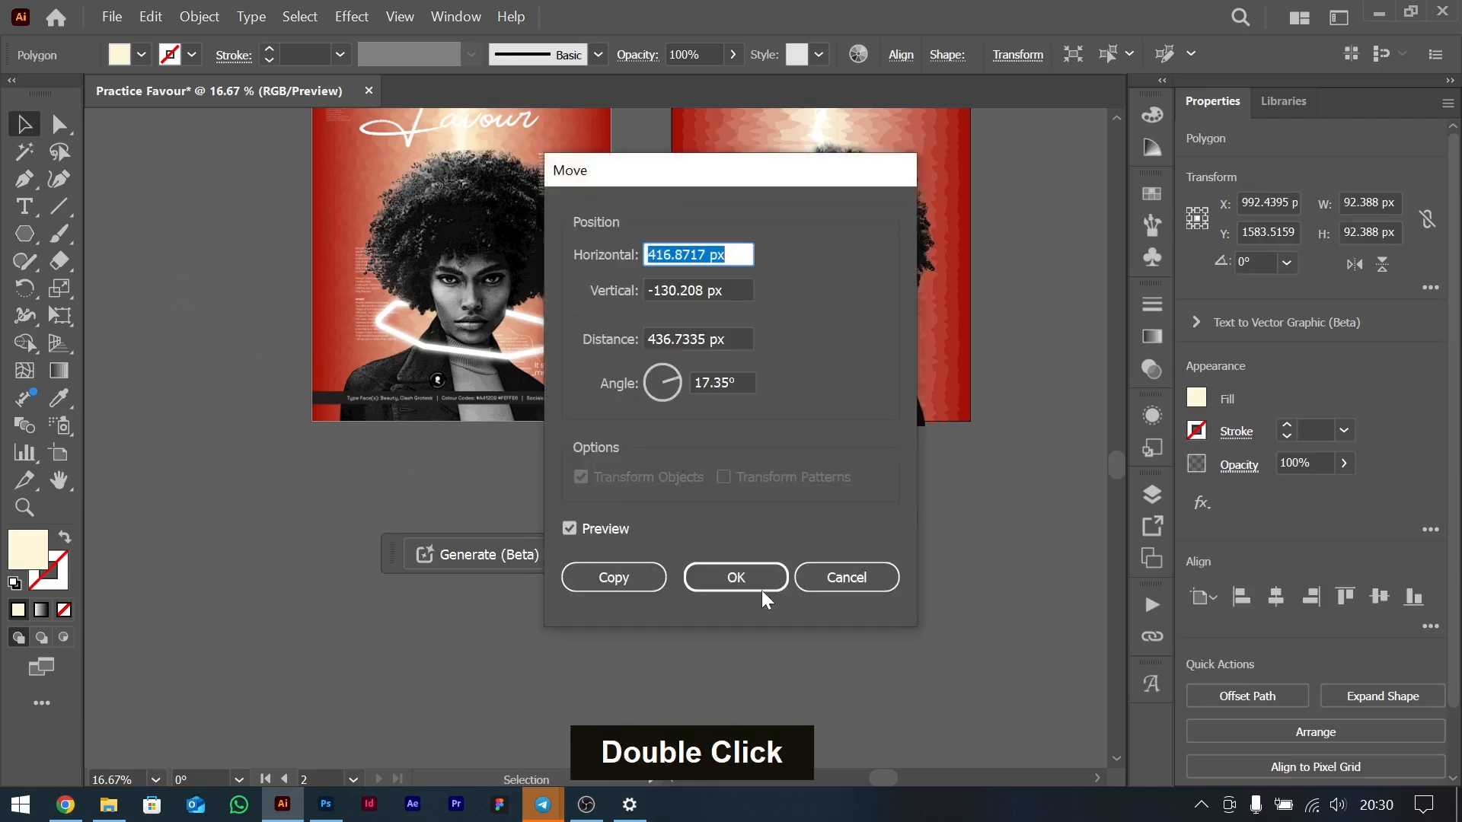
pyautogui.press('Escape')
pyautogui.moveTo(607, 502); pyautogui.dragTo(643, 522)
pyautogui.hotkey('ctrl', 'z')
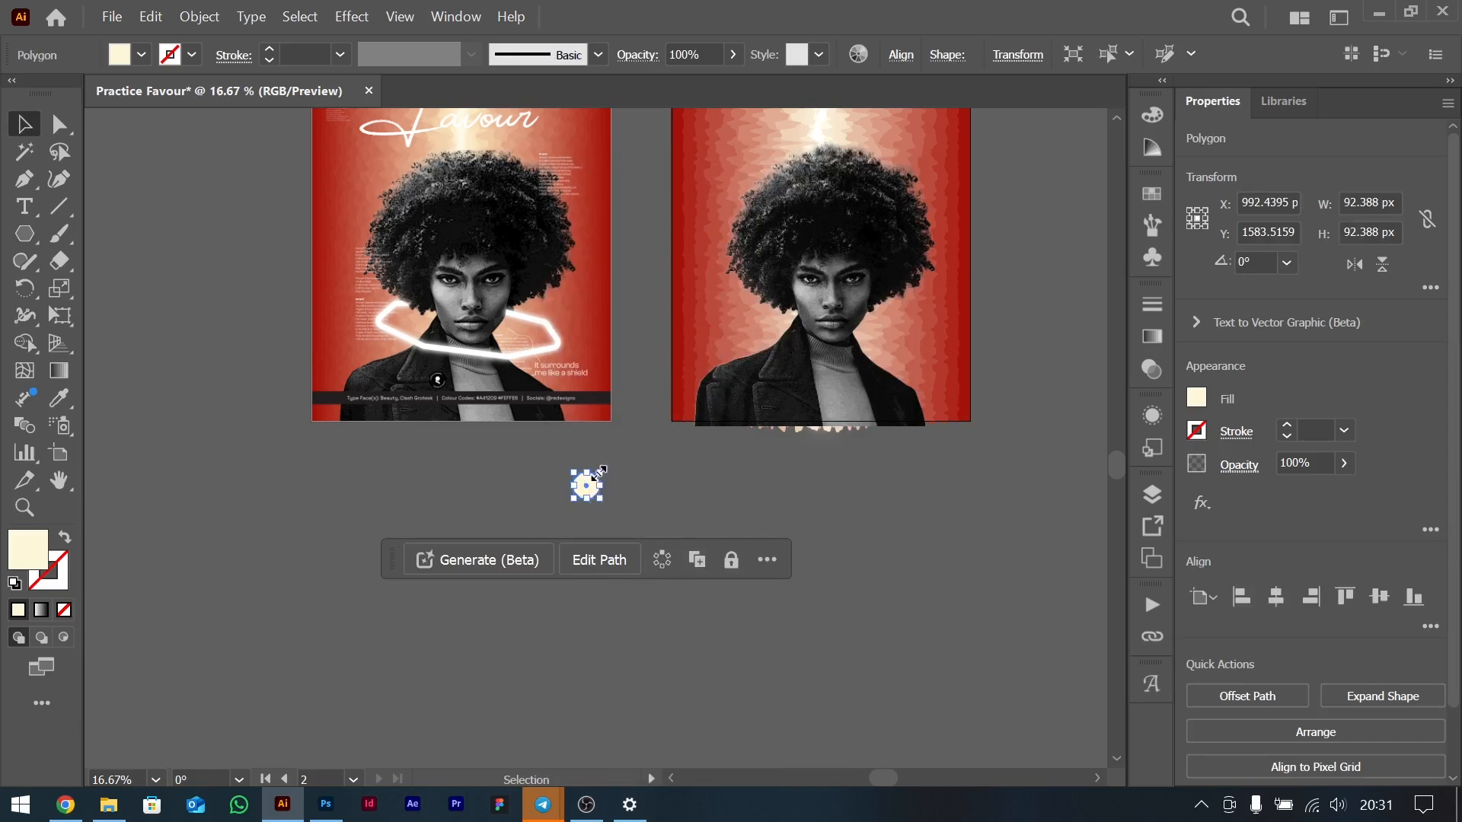
pyautogui.moveTo(603, 485); pyautogui.dragTo(683, 563)
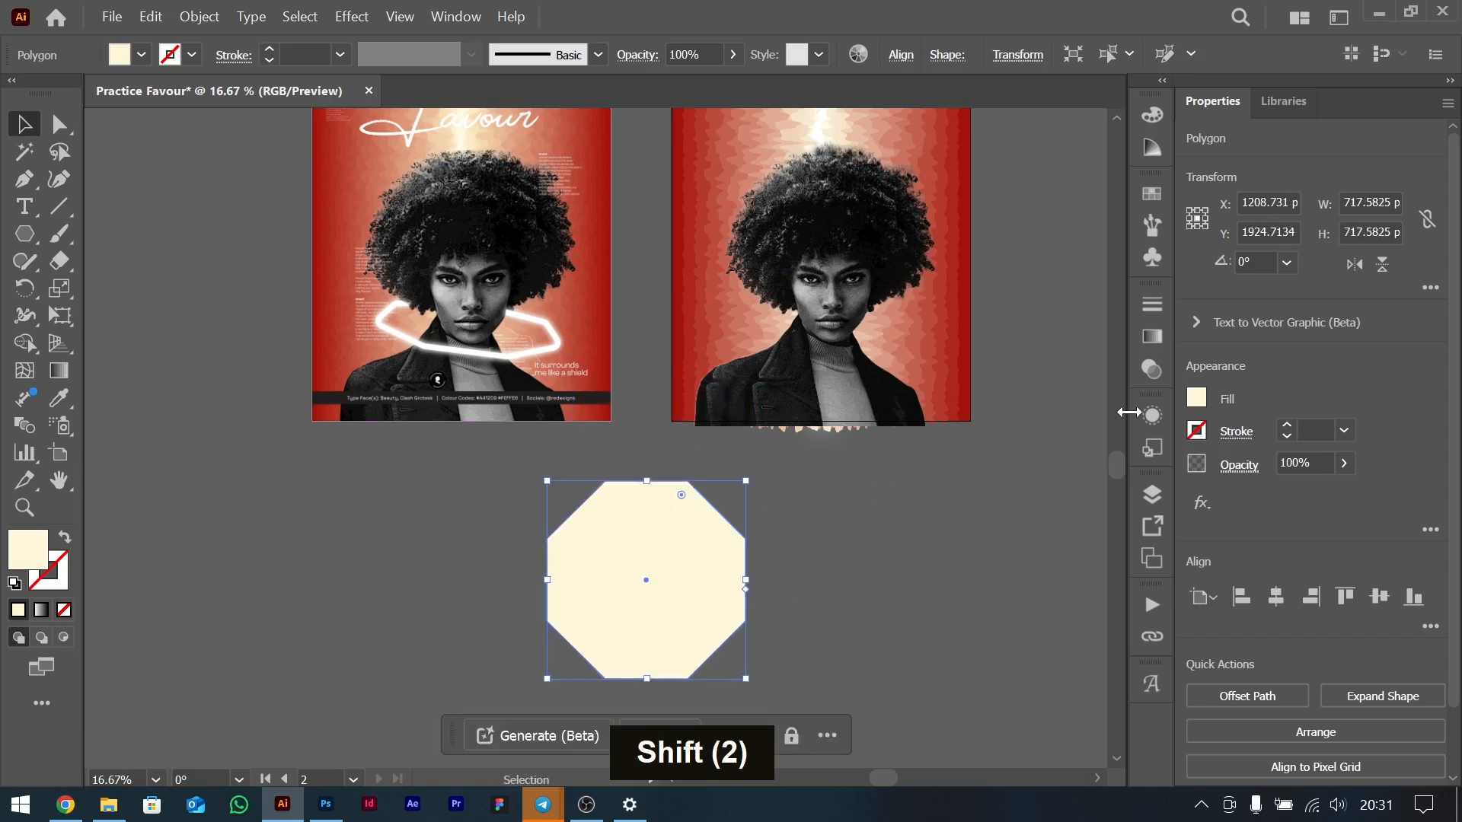
# Remove the octagon's fill and give it a 30 pt stroke.
pyautogui.click(1197, 399)
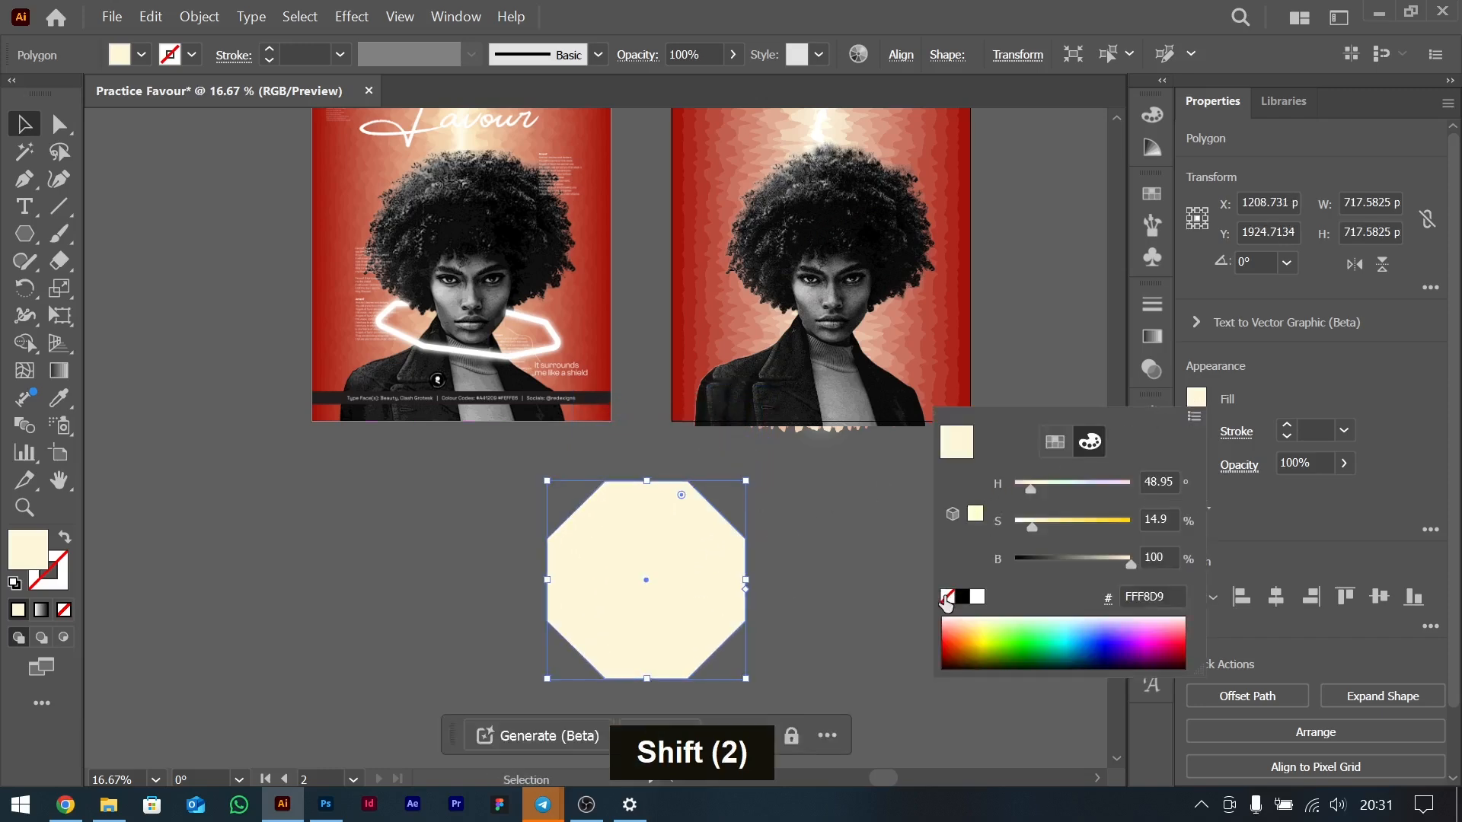
pyautogui.doubleClick(947, 597)
pyautogui.click(1285, 427)
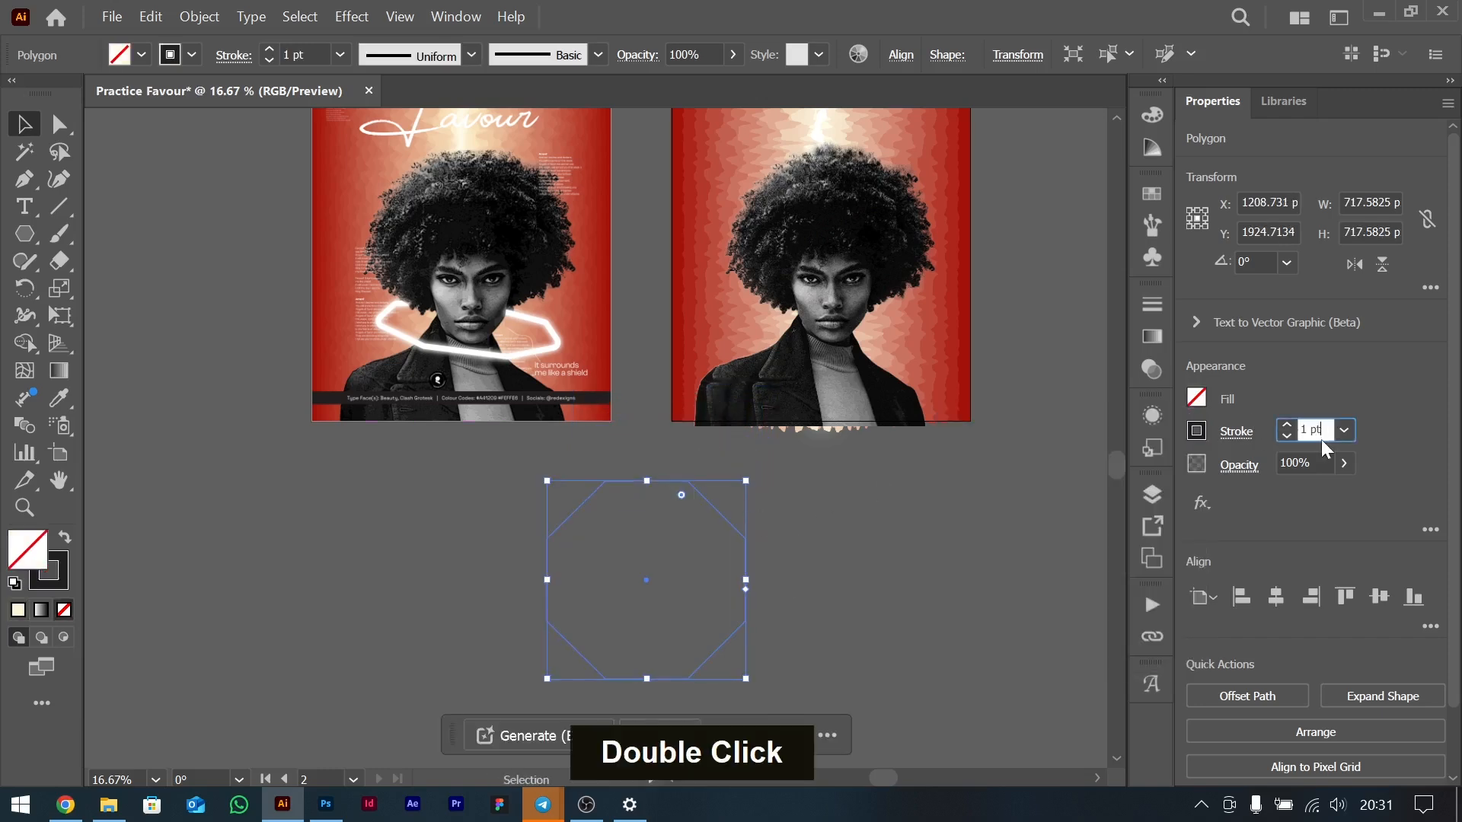
pyautogui.hotkey('shift', 'Up')
pyautogui.hotkey('shift', 'Up')
pyautogui.hotkey('shift', 'Up')
pyautogui.hotkey('shift', 'Up')
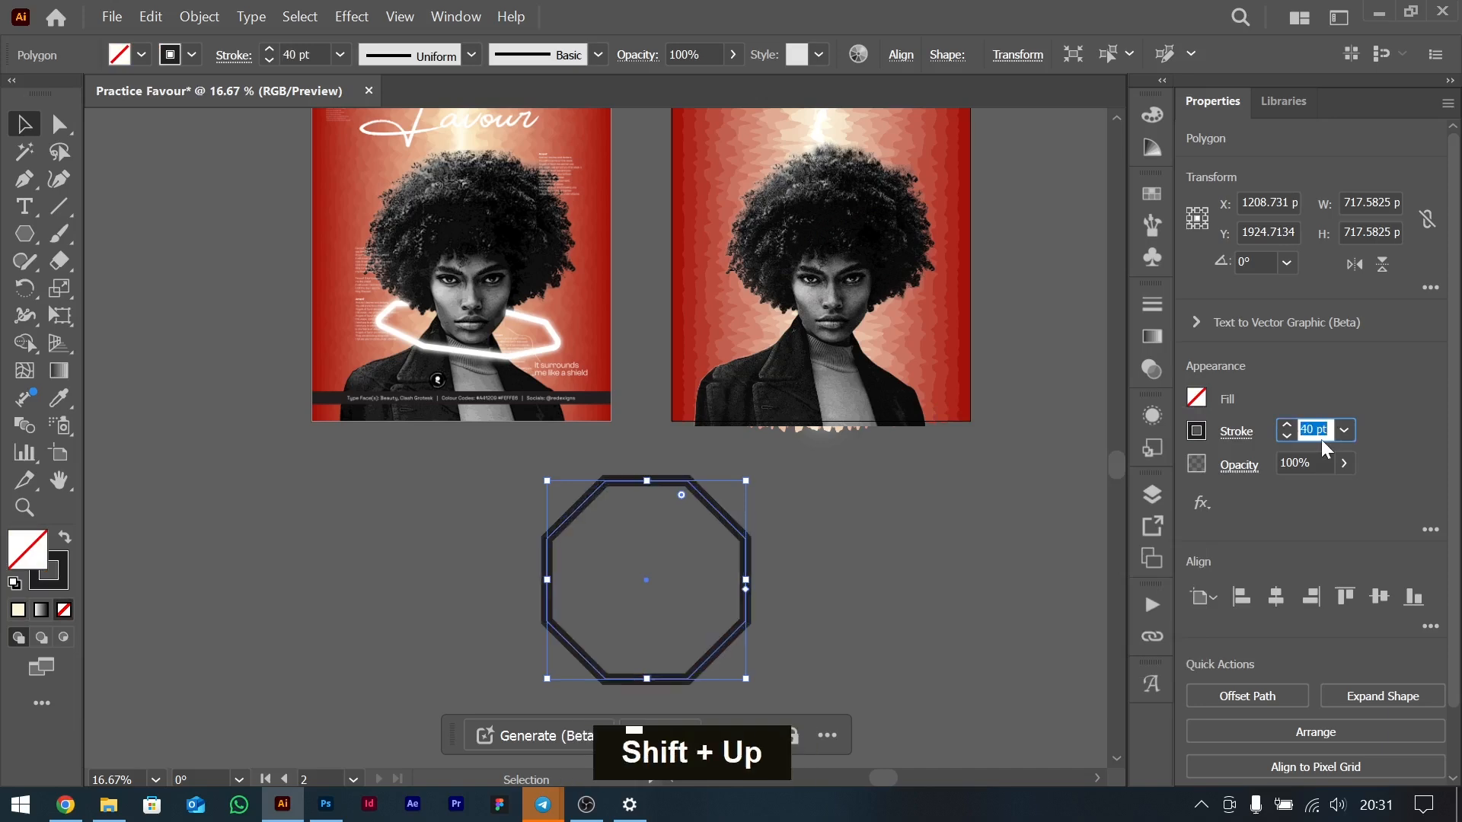
pyautogui.hotkey('shift', 'Down')
# Colour the octagon's stroke white, then tint it cream by raising its HSB saturation to about 18%.
pyautogui.click(1197, 431)
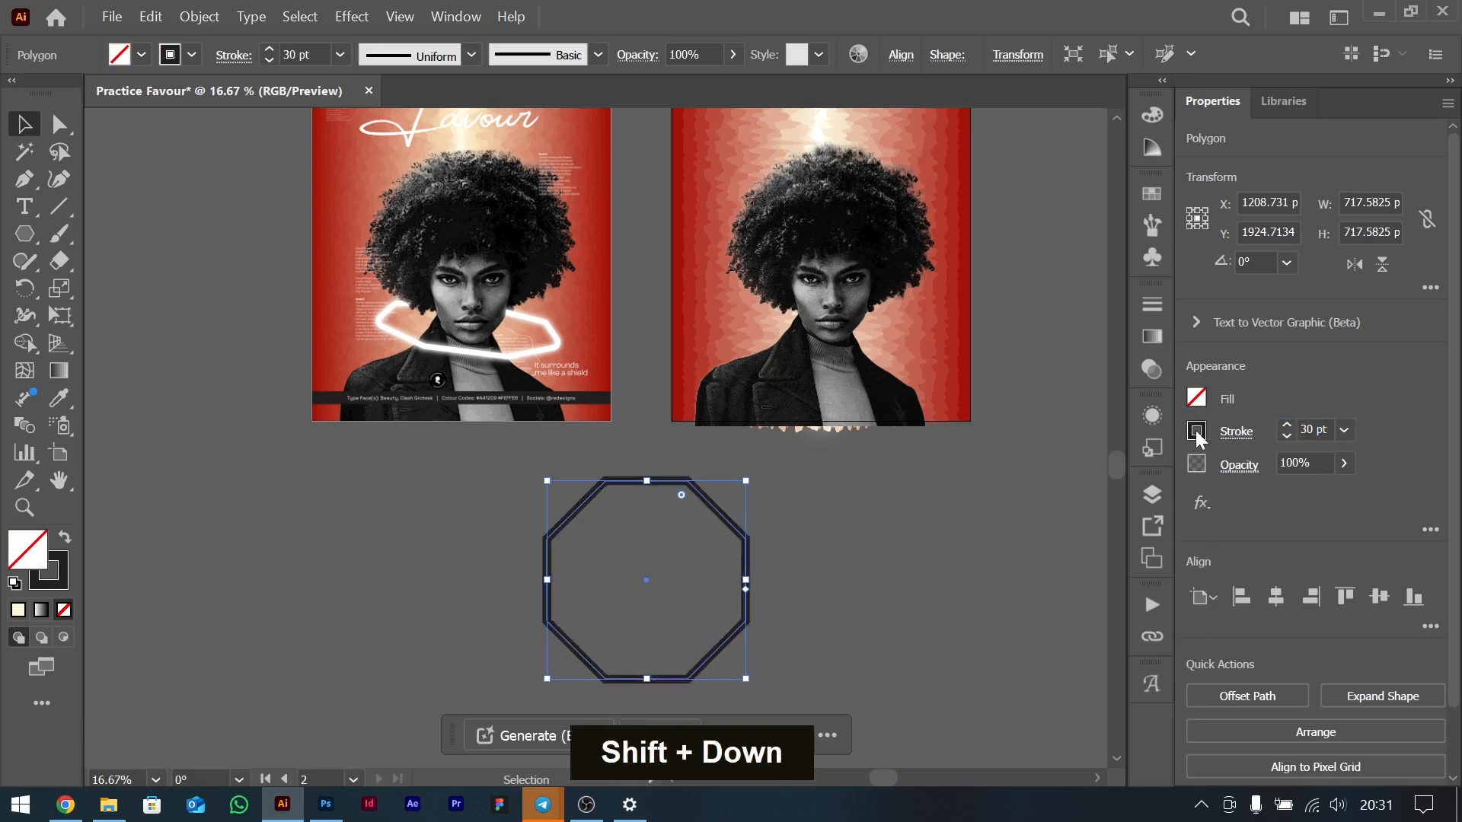
pyautogui.click(980, 513)
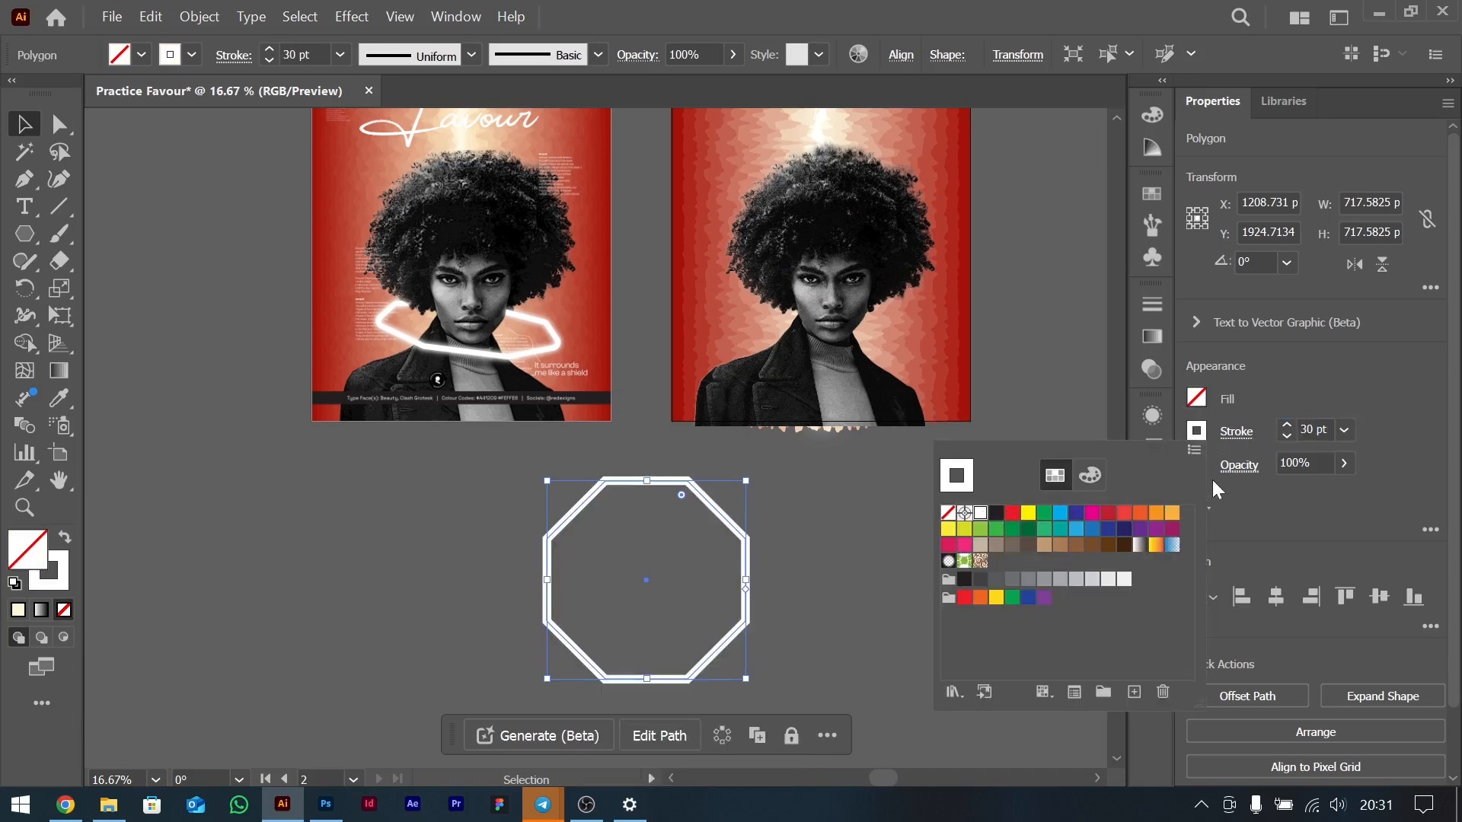
pyautogui.click(1091, 478)
pyautogui.moveTo(1015, 562); pyautogui.dragTo(1032, 565)
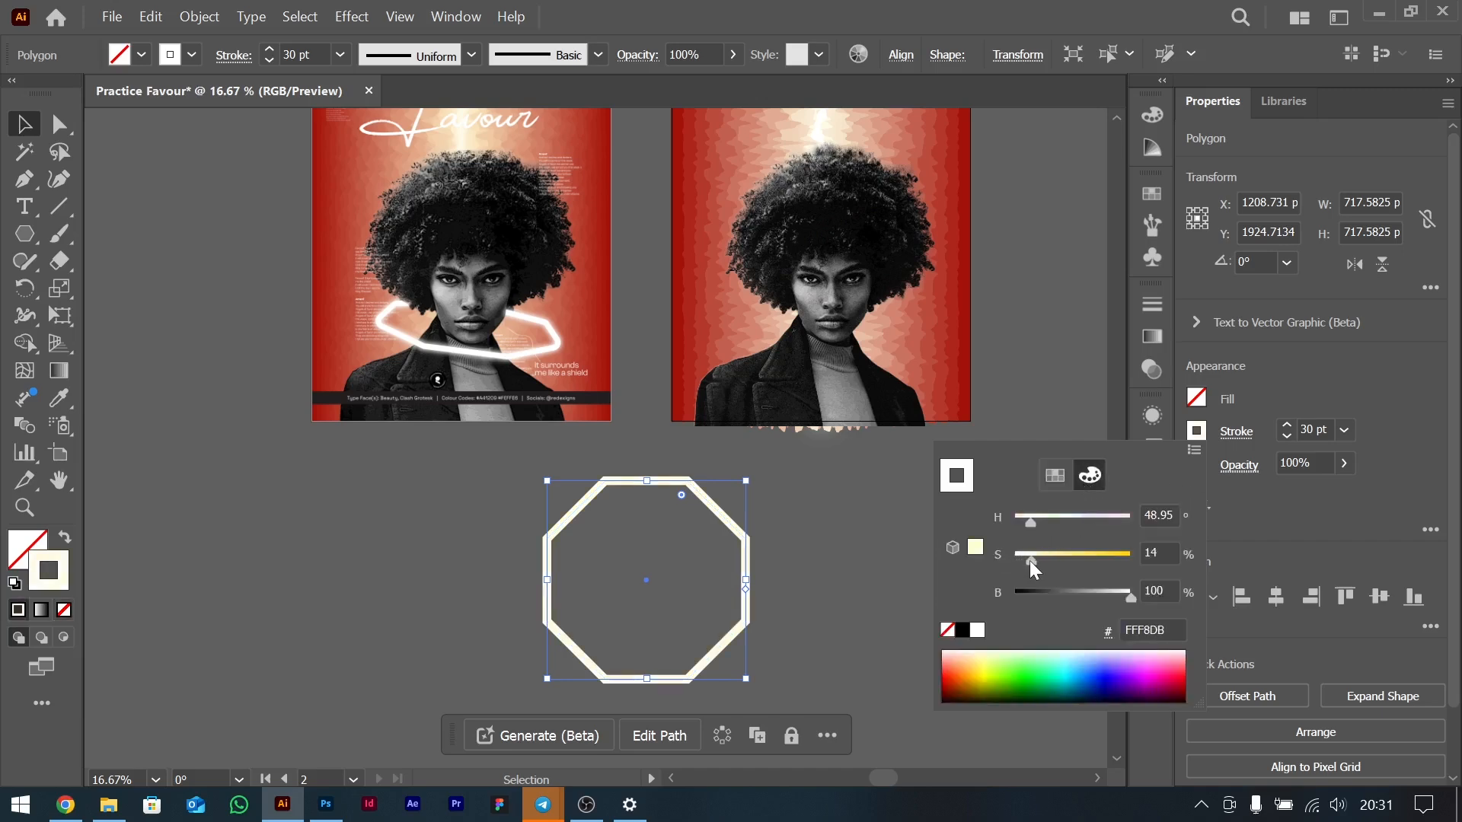
pyautogui.click(1194, 450)
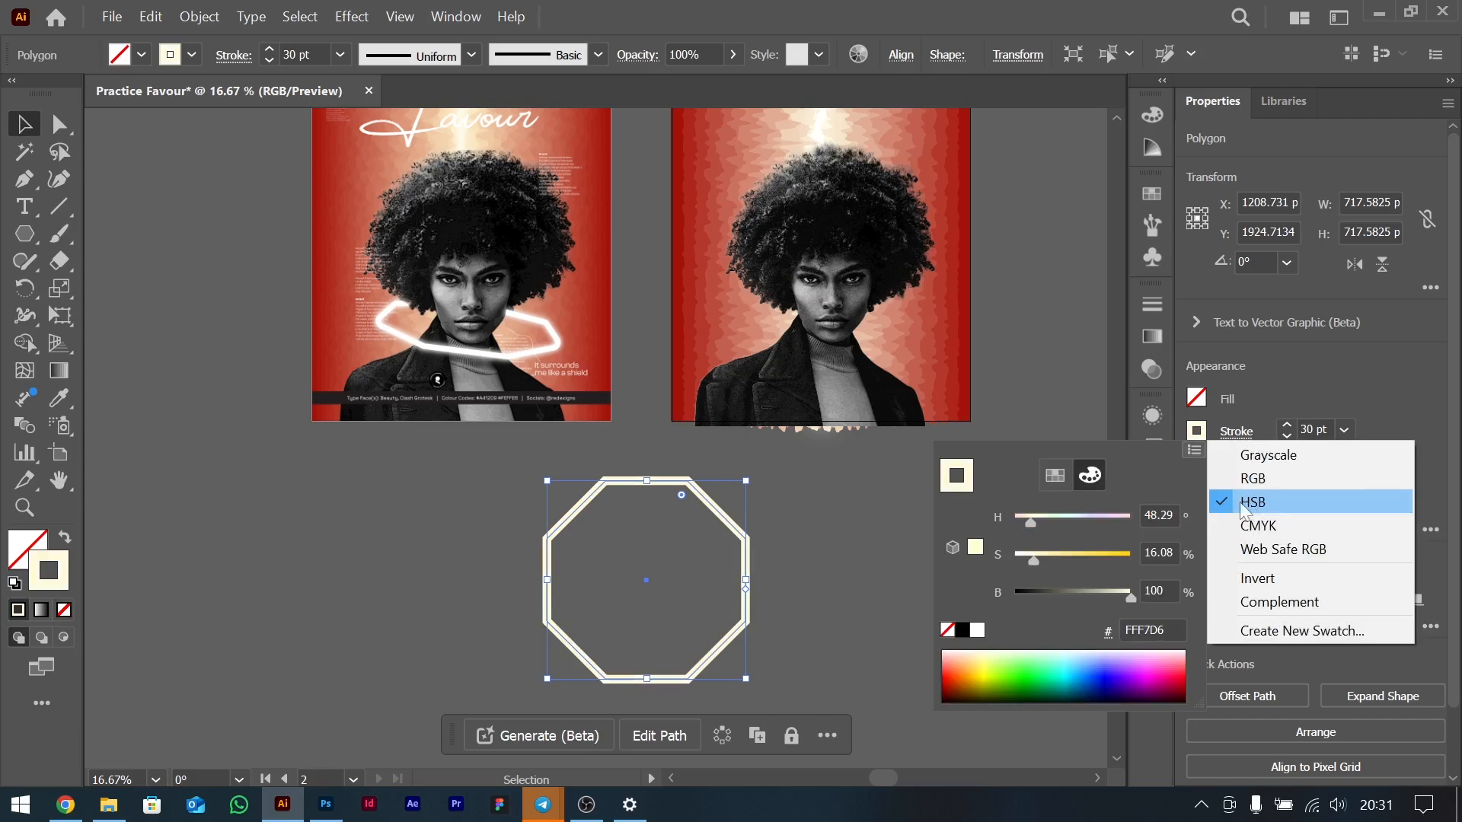
pyautogui.click(1251, 503)
pyautogui.moveTo(1030, 561); pyautogui.dragTo(1033, 560)
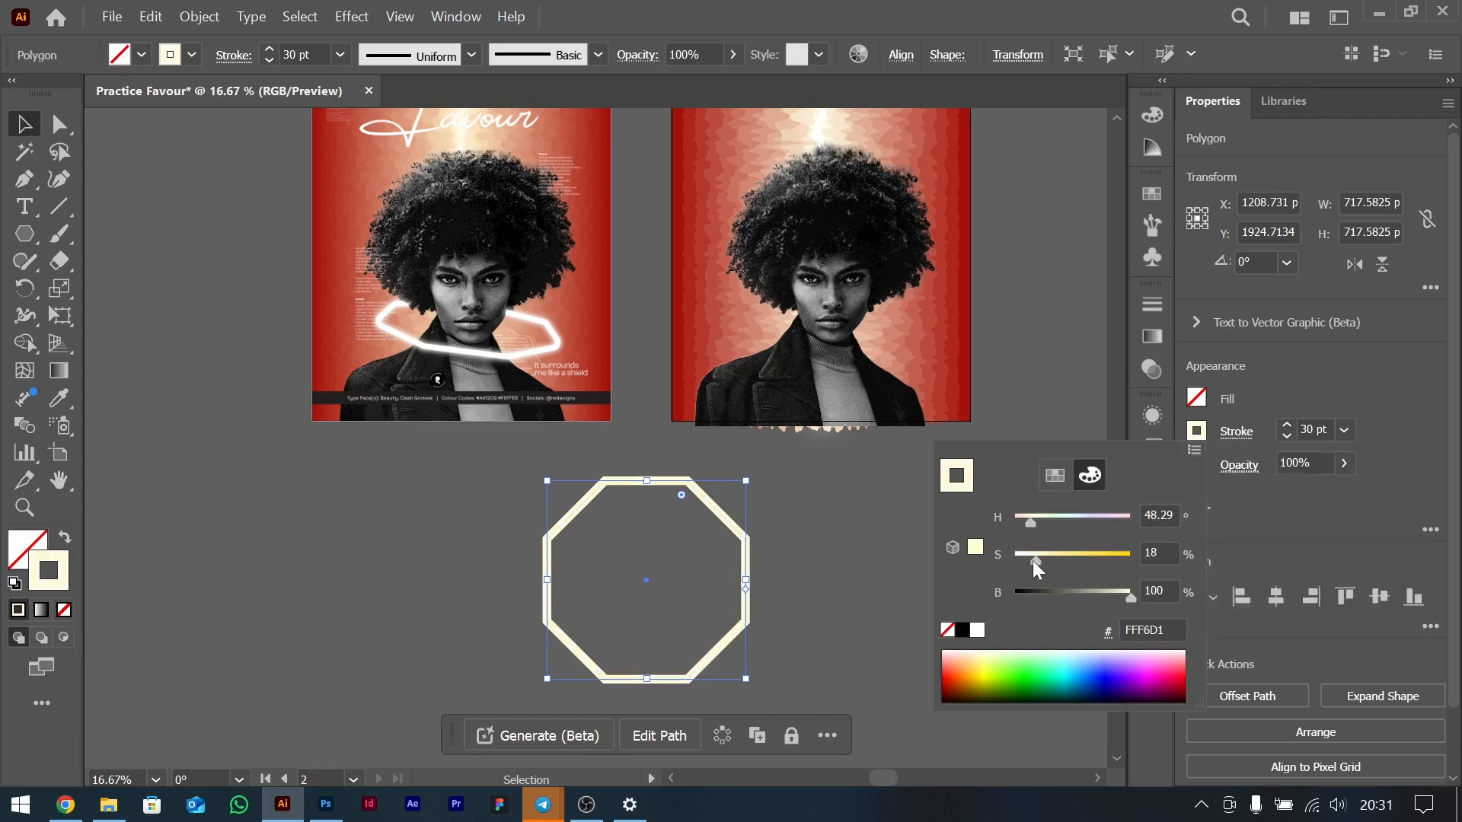
# Deepen the cream of the octagon's stroke by raising its HSB saturation further.
pyautogui.click(1194, 451)
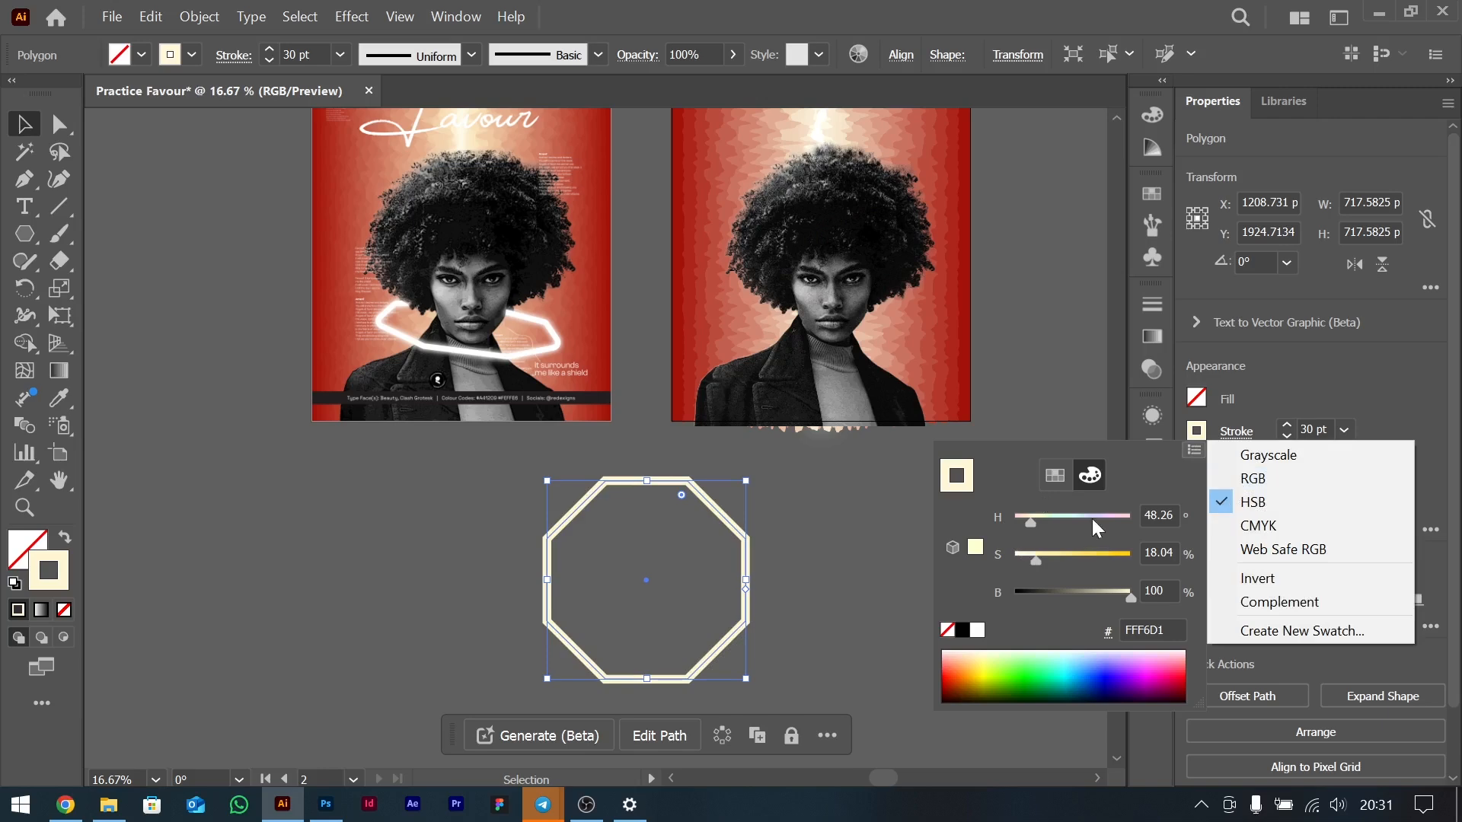
pyautogui.click(1153, 485)
pyautogui.moveTo(1031, 559); pyautogui.dragTo(1050, 561)
pyautogui.press('Escape')
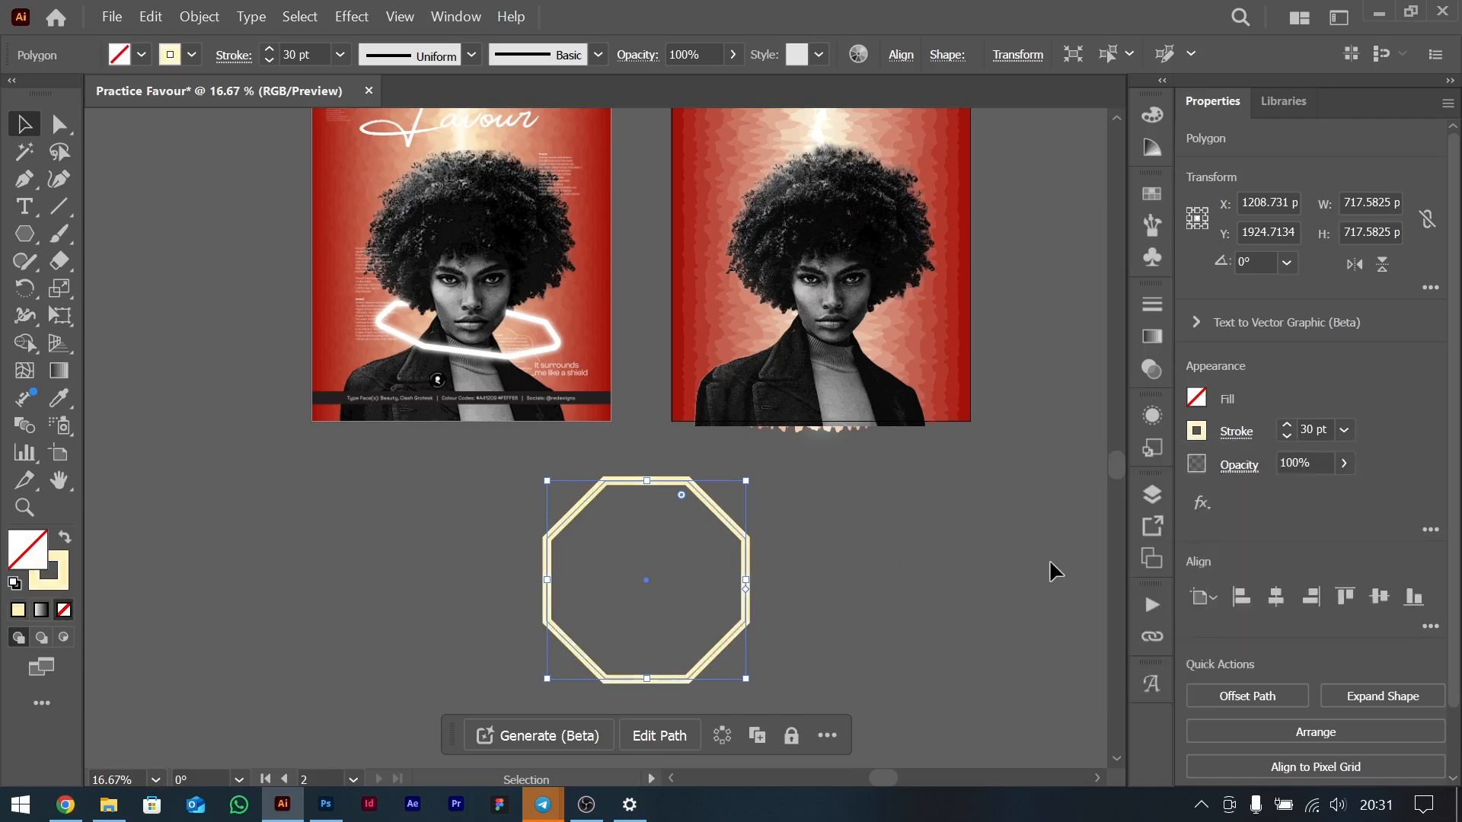
pyautogui.click(914, 560)
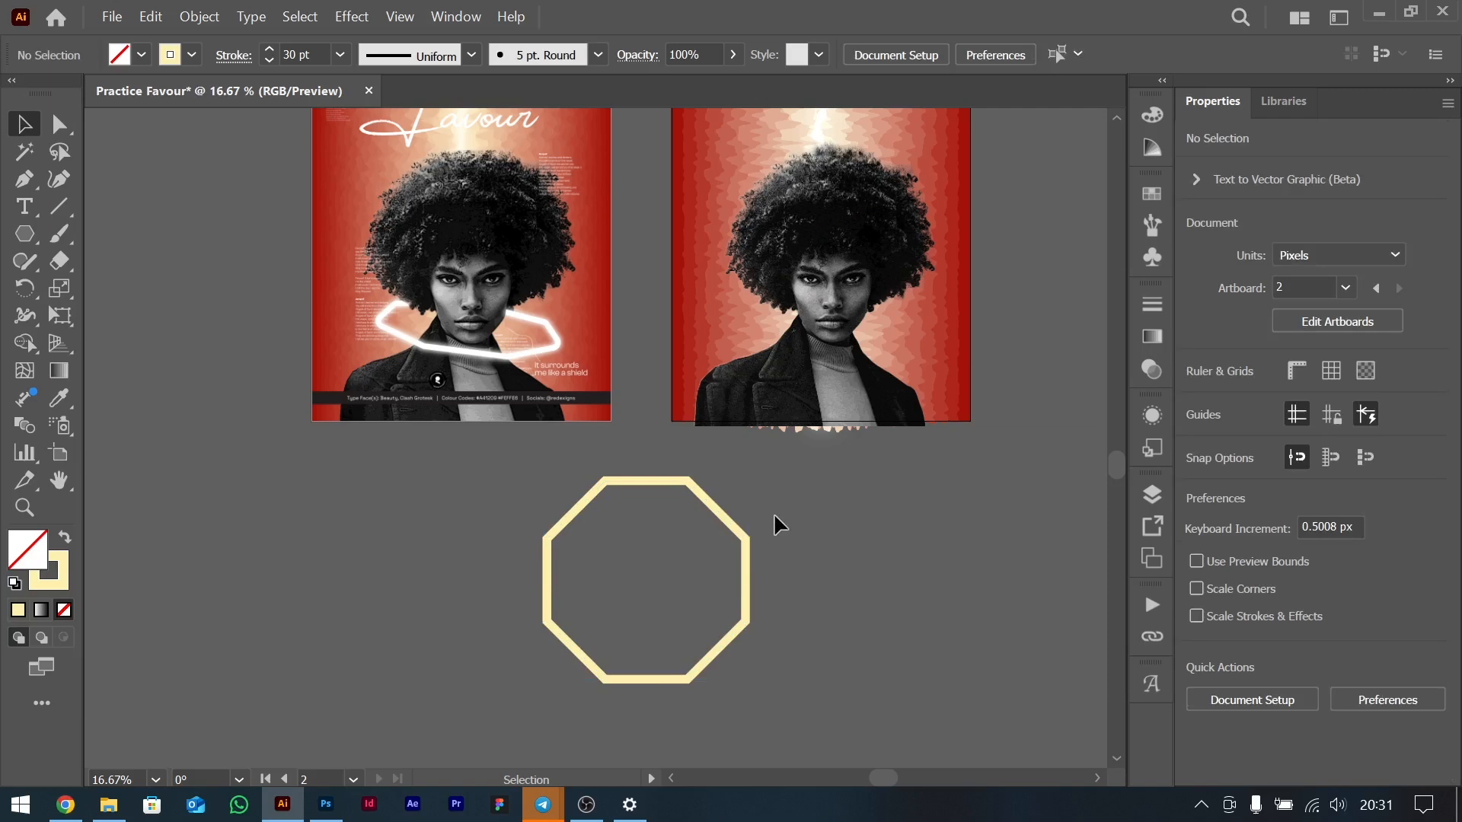
# Flatten the octagon to about 231 px high, tilt it to about 350° and place it across the woman's lower face and neck.
pyautogui.click(745, 532)
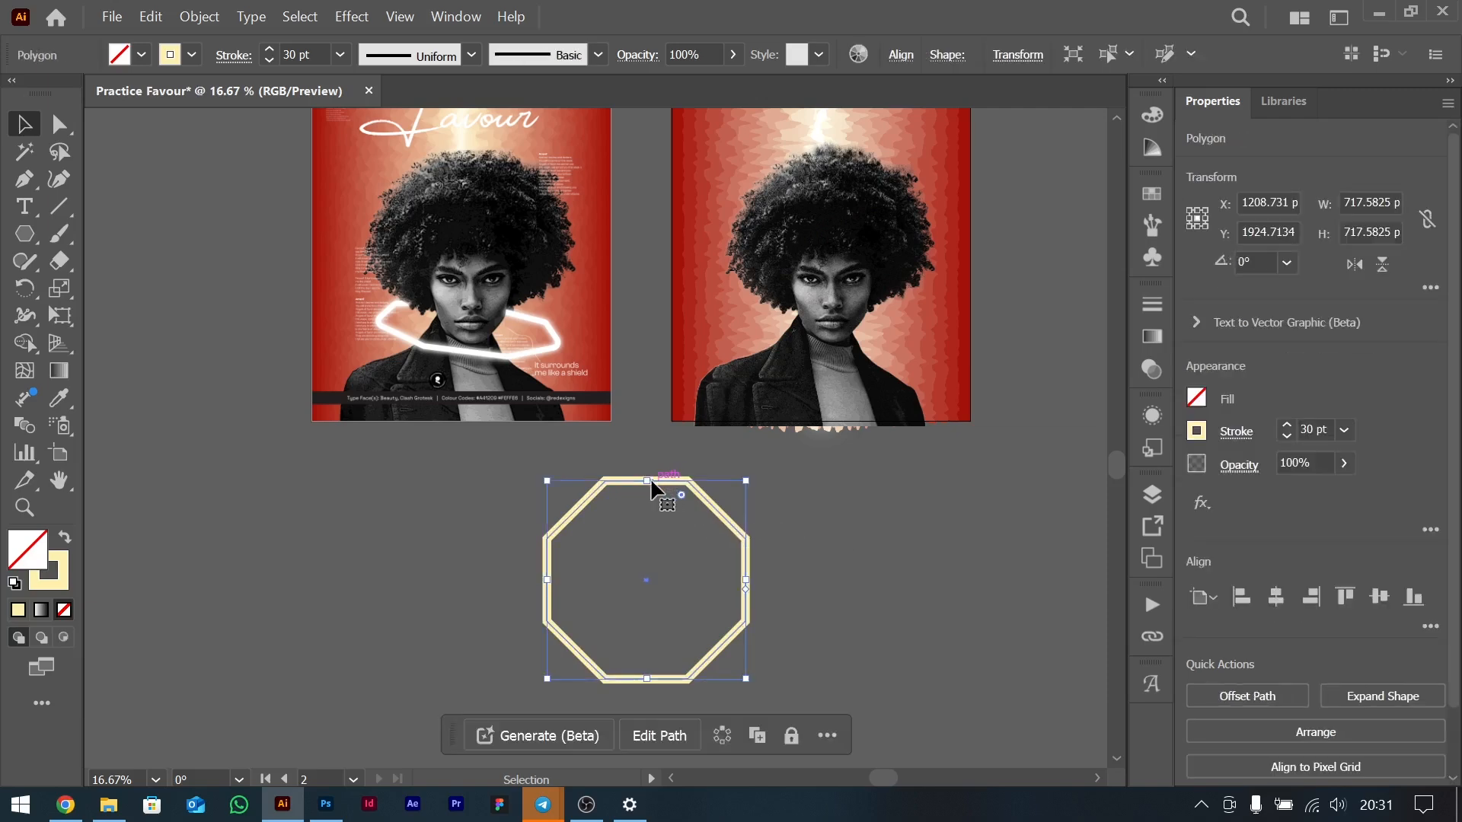
pyautogui.moveTo(646, 481); pyautogui.dragTo(648, 594)
pyautogui.moveTo(753, 591); pyautogui.dragTo(879, 312)
pyautogui.moveTo(820, 392); pyautogui.dragTo(861, 316)
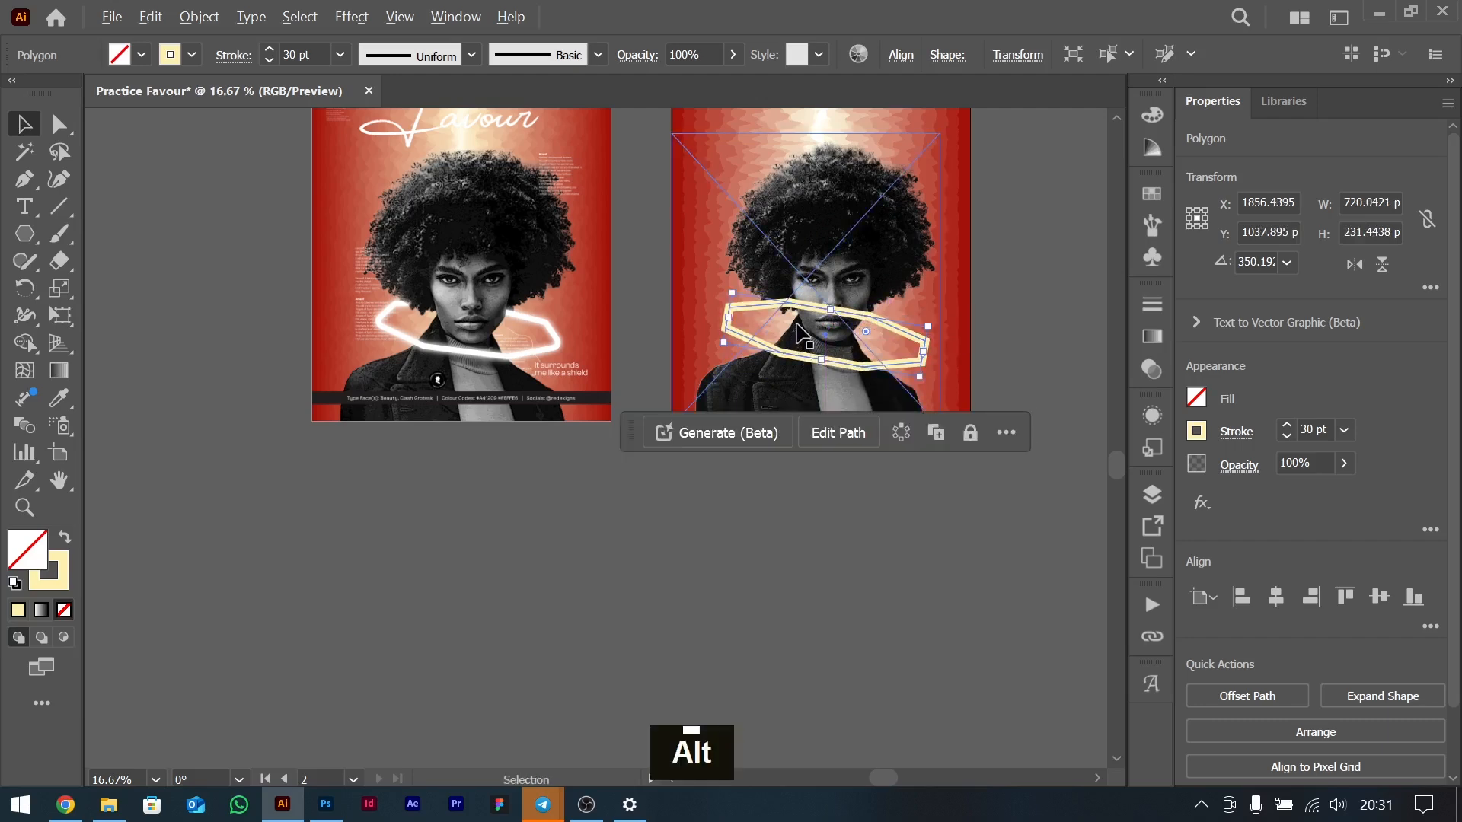
# Draw a curved path about 77 px wide and 50 px high with the Curvature tool where the ring meets the left edge of the hair.
pyautogui.scroll(2, 801, 341)
pyautogui.scroll(-1, 800, 335)
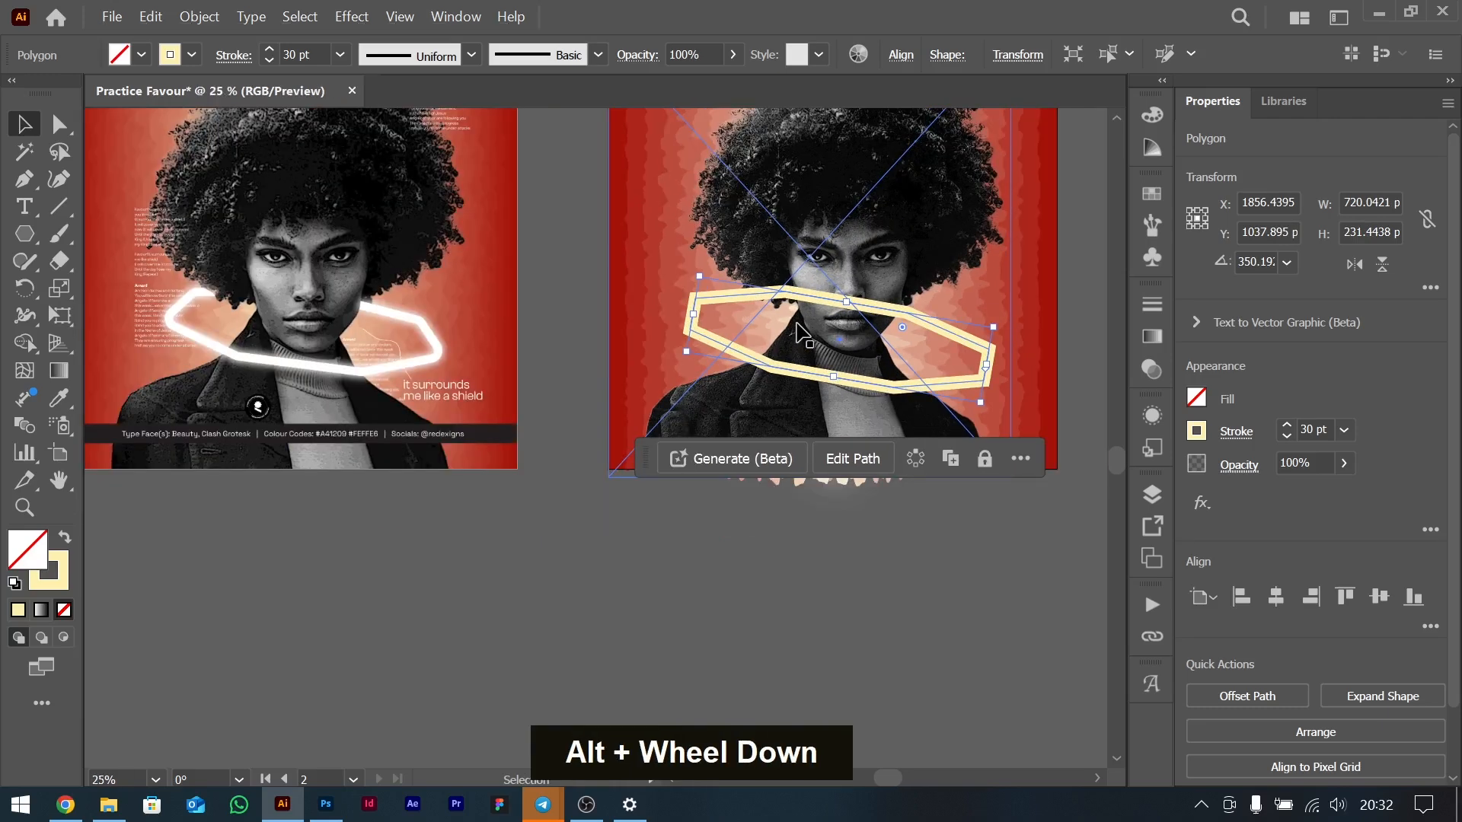
pyautogui.press('space')
pyautogui.moveTo(788, 314); pyautogui.dragTo(879, 343)
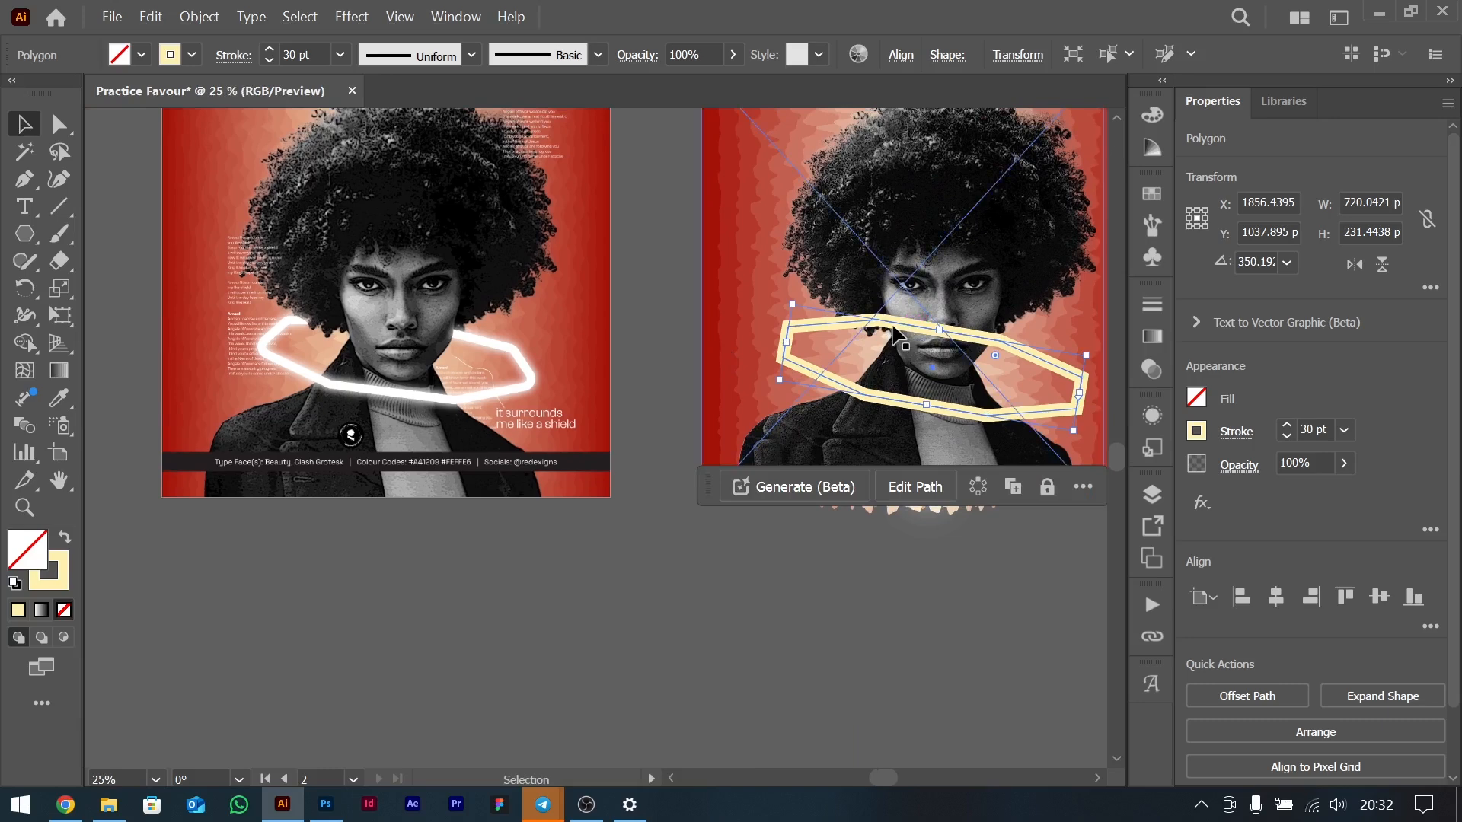
pyautogui.moveTo(895, 335); pyautogui.dragTo(602, 412)
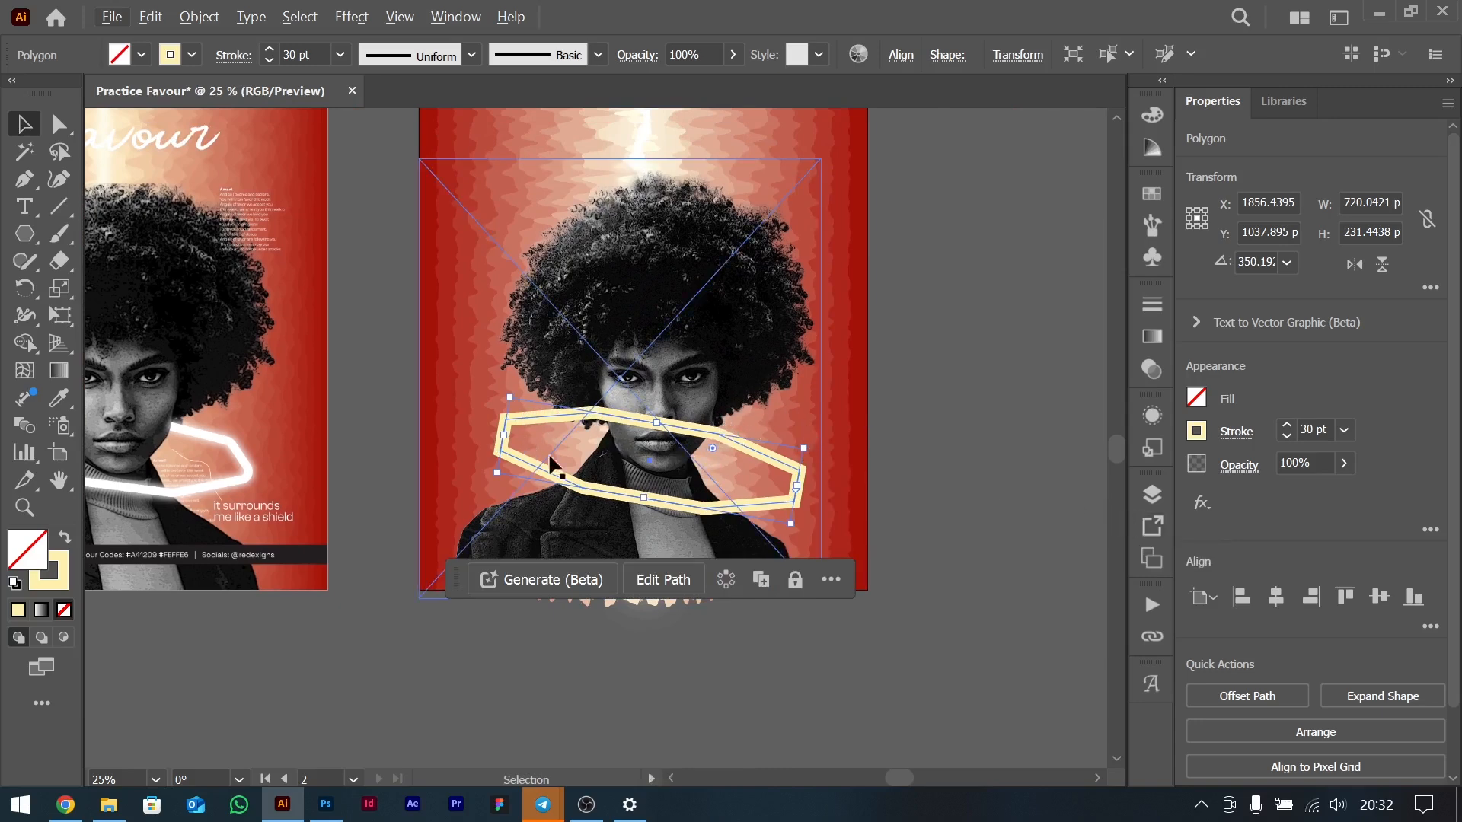
pyautogui.scroll(3, 694, 461)
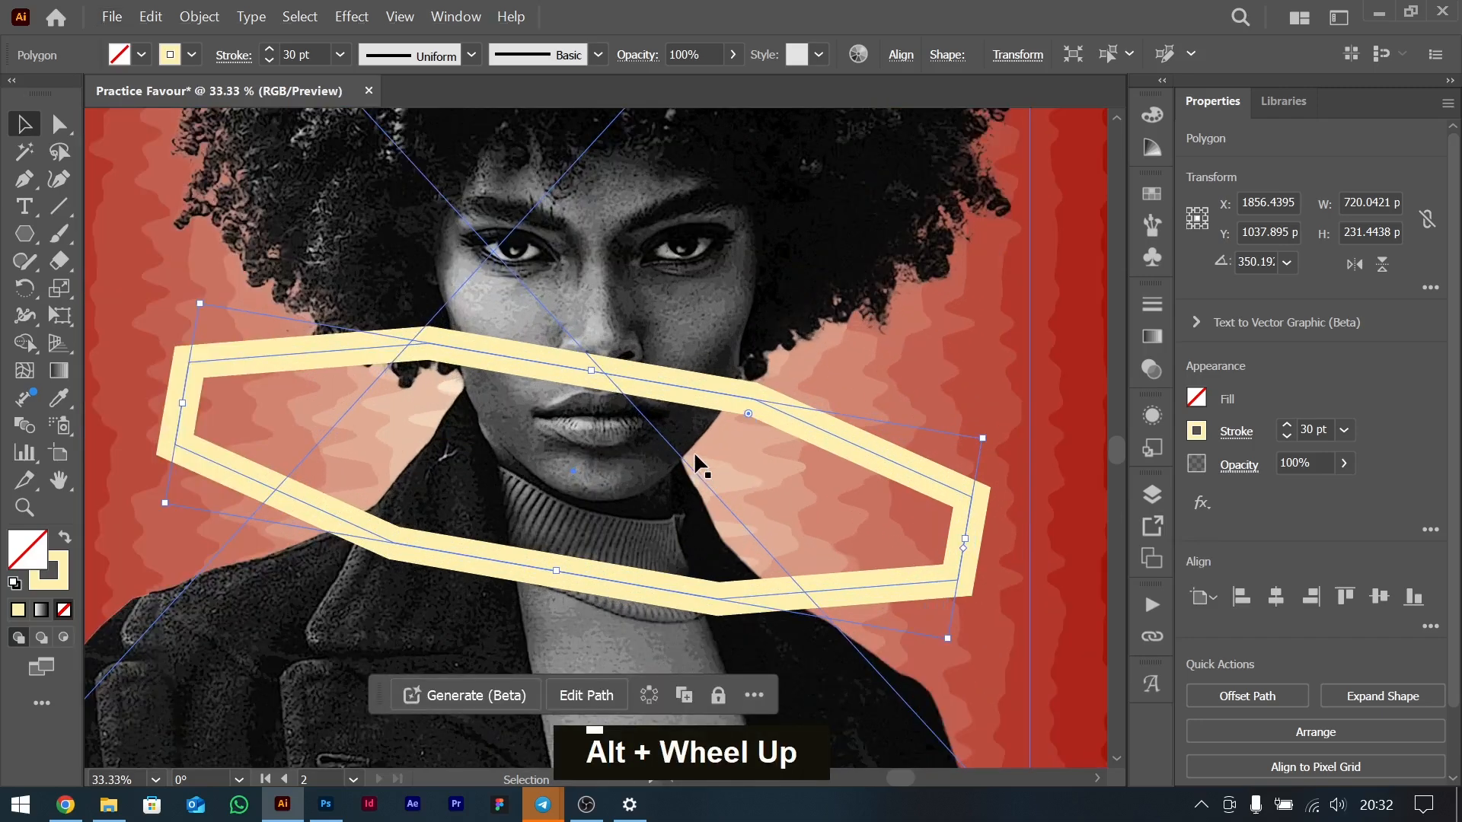
pyautogui.doubleClick(59, 206)
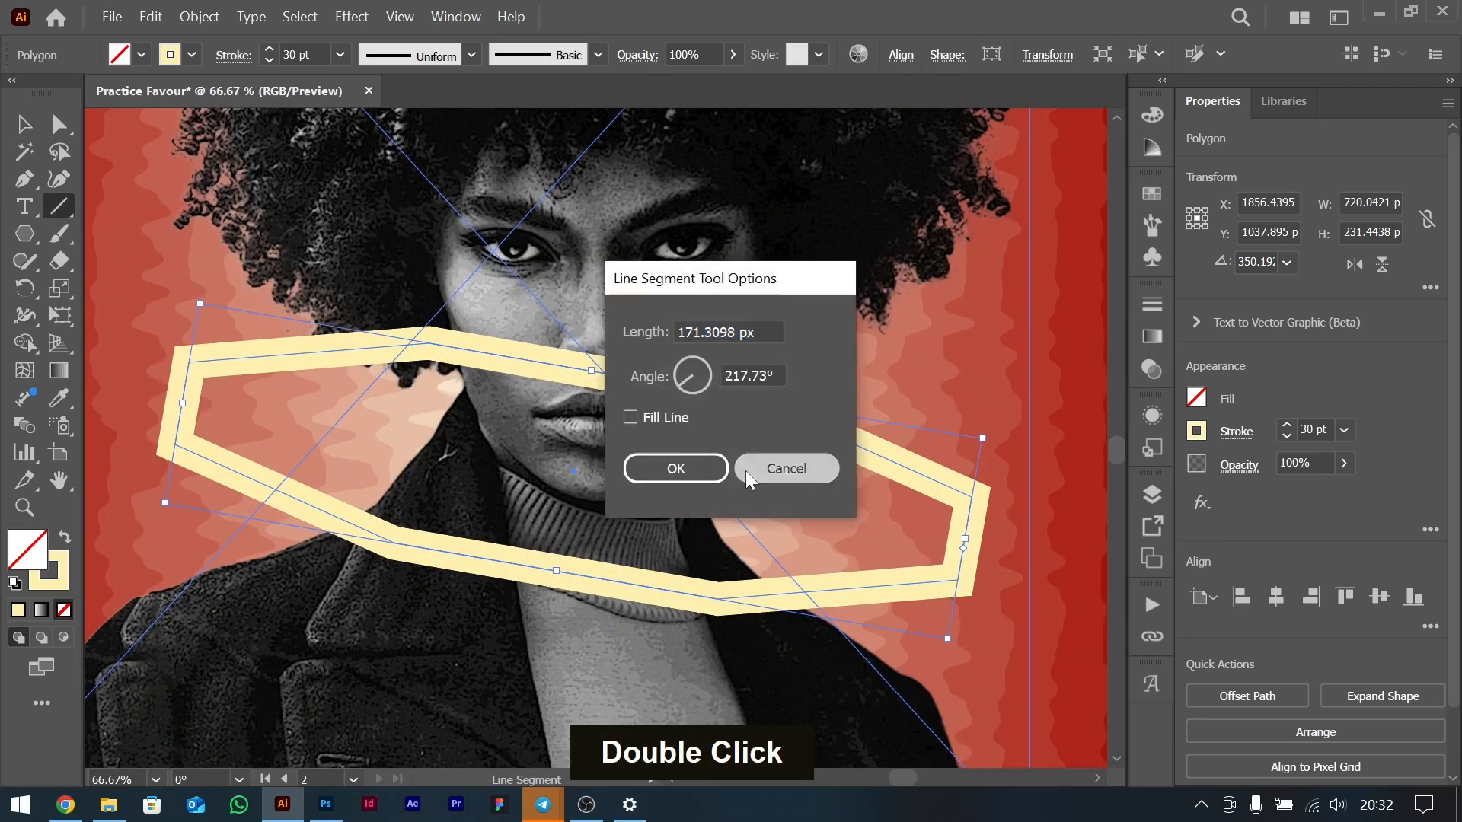
pyautogui.click(784, 470)
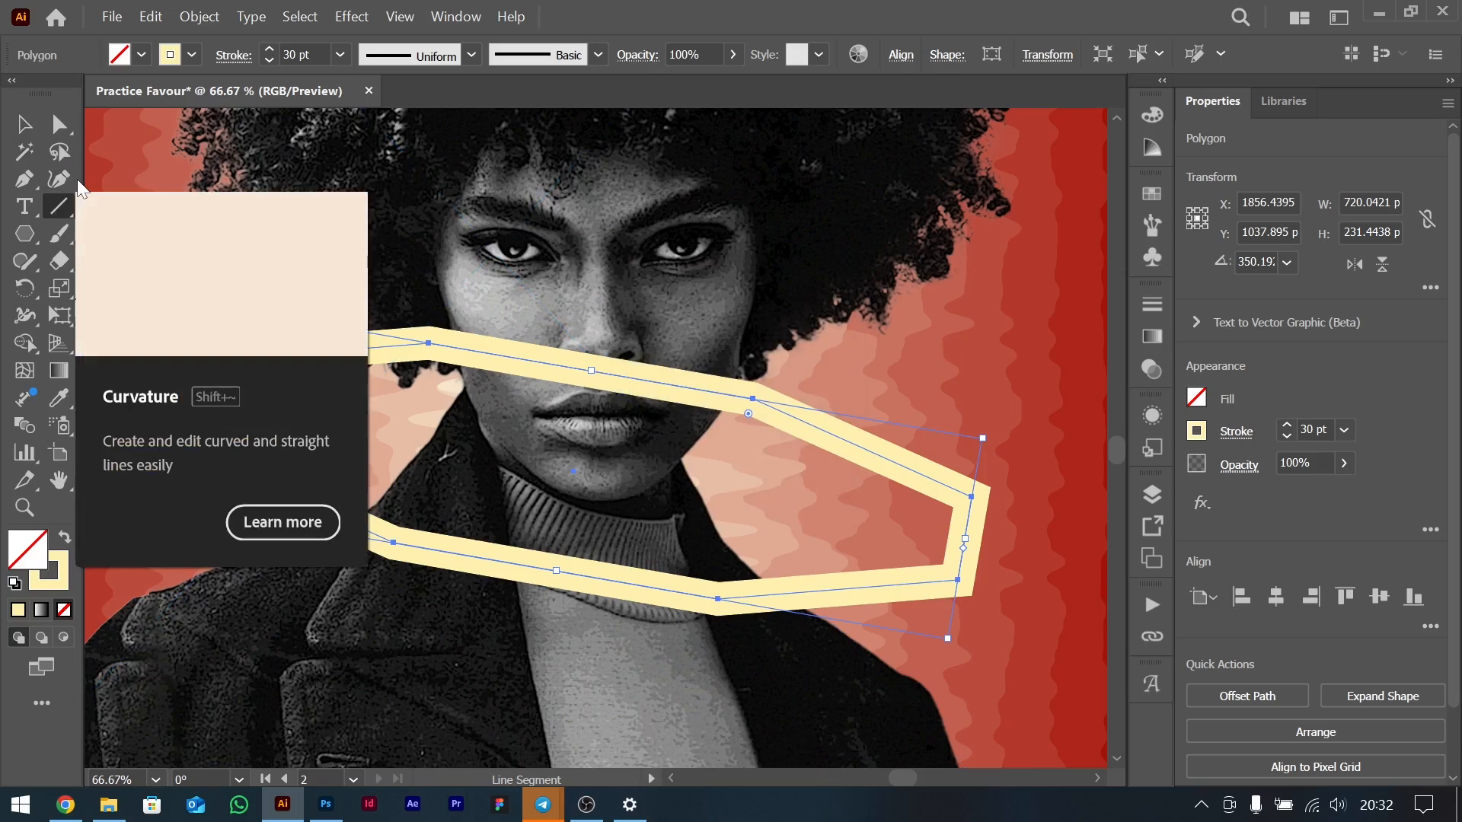
pyautogui.click(58, 179)
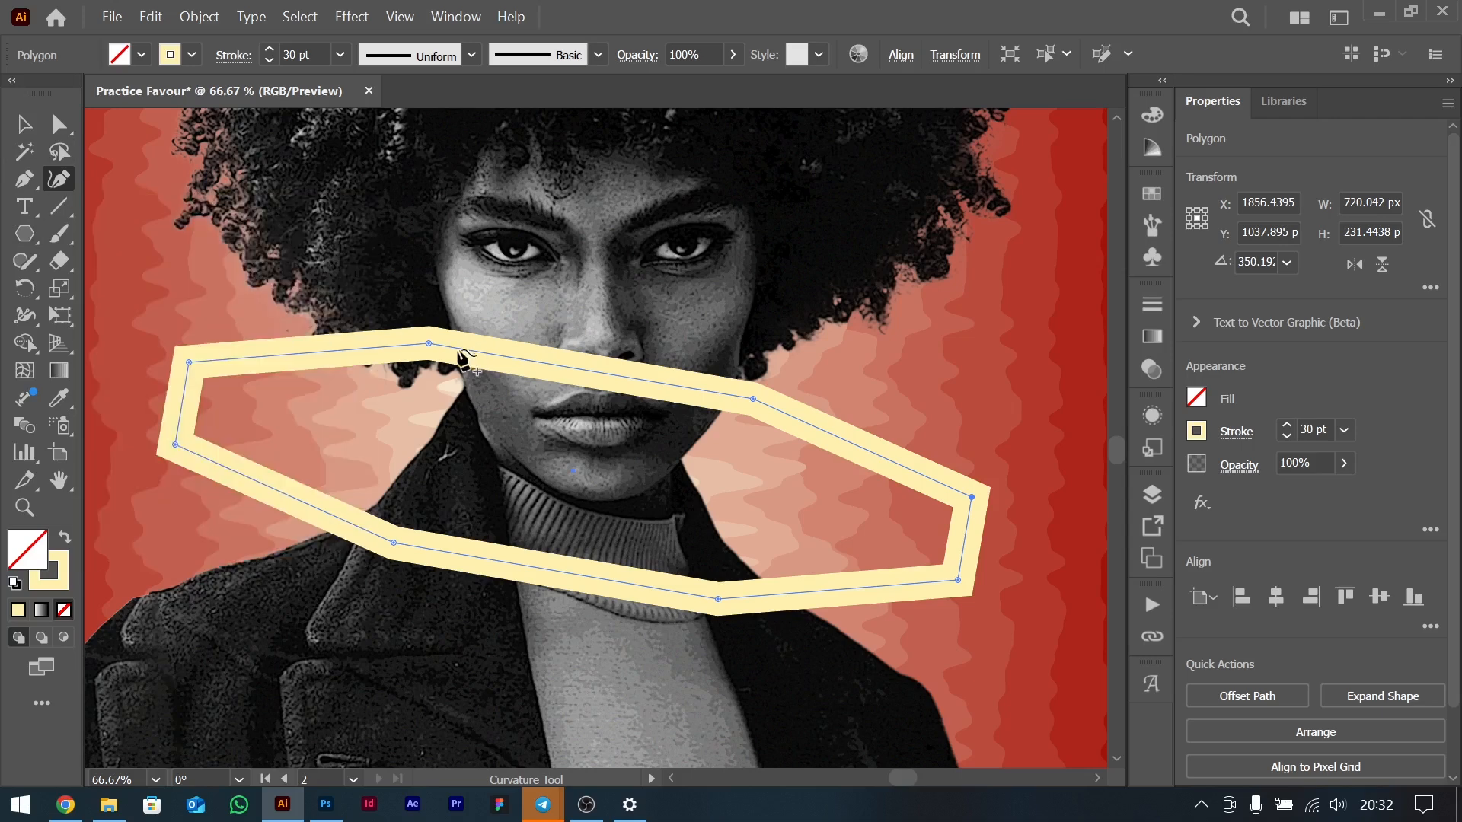
pyautogui.click(316, 325)
pyautogui.click(345, 330)
pyautogui.click(383, 373)
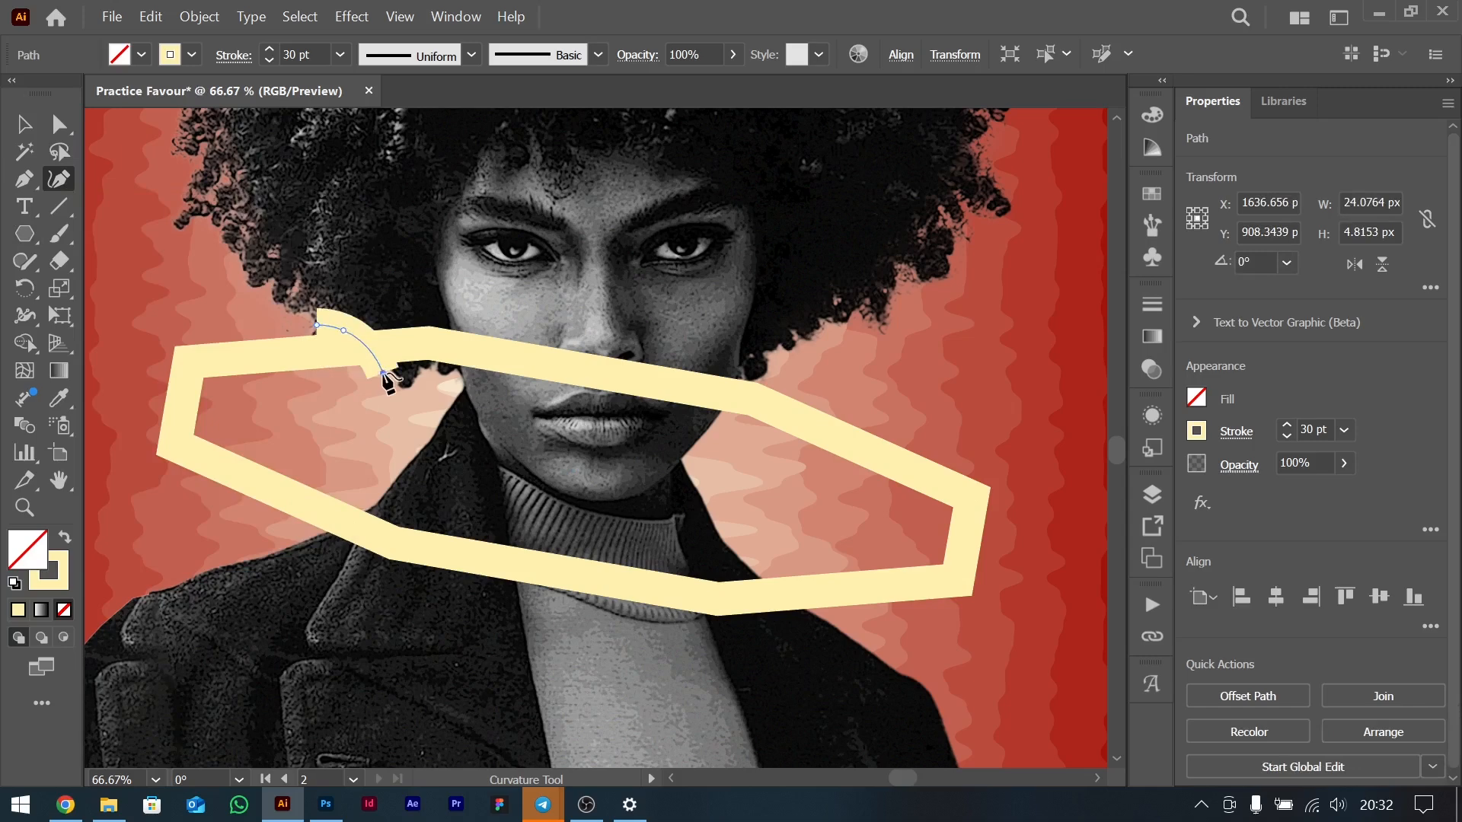
pyautogui.click(404, 378)
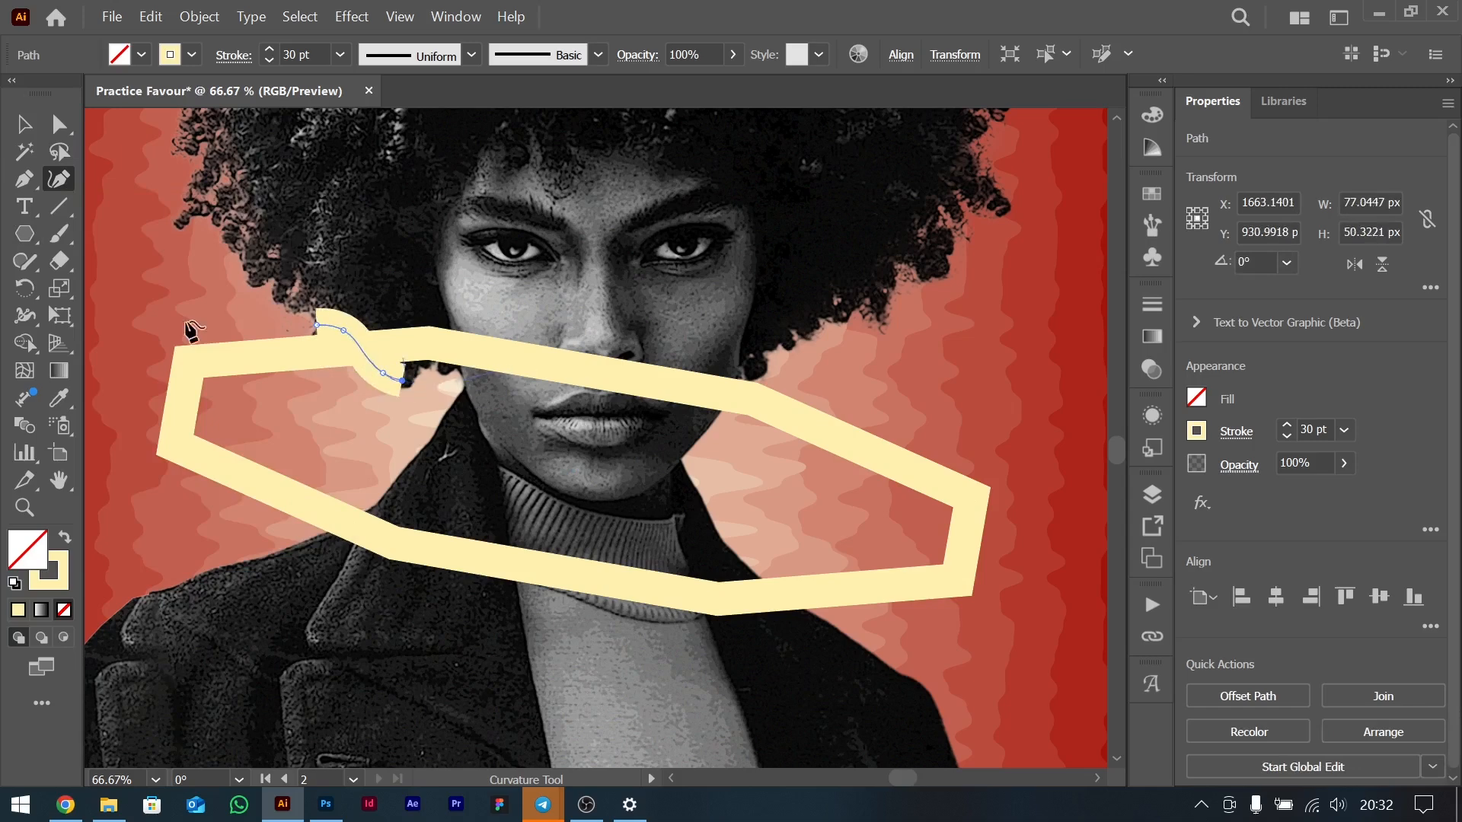
pyautogui.click(37, 133)
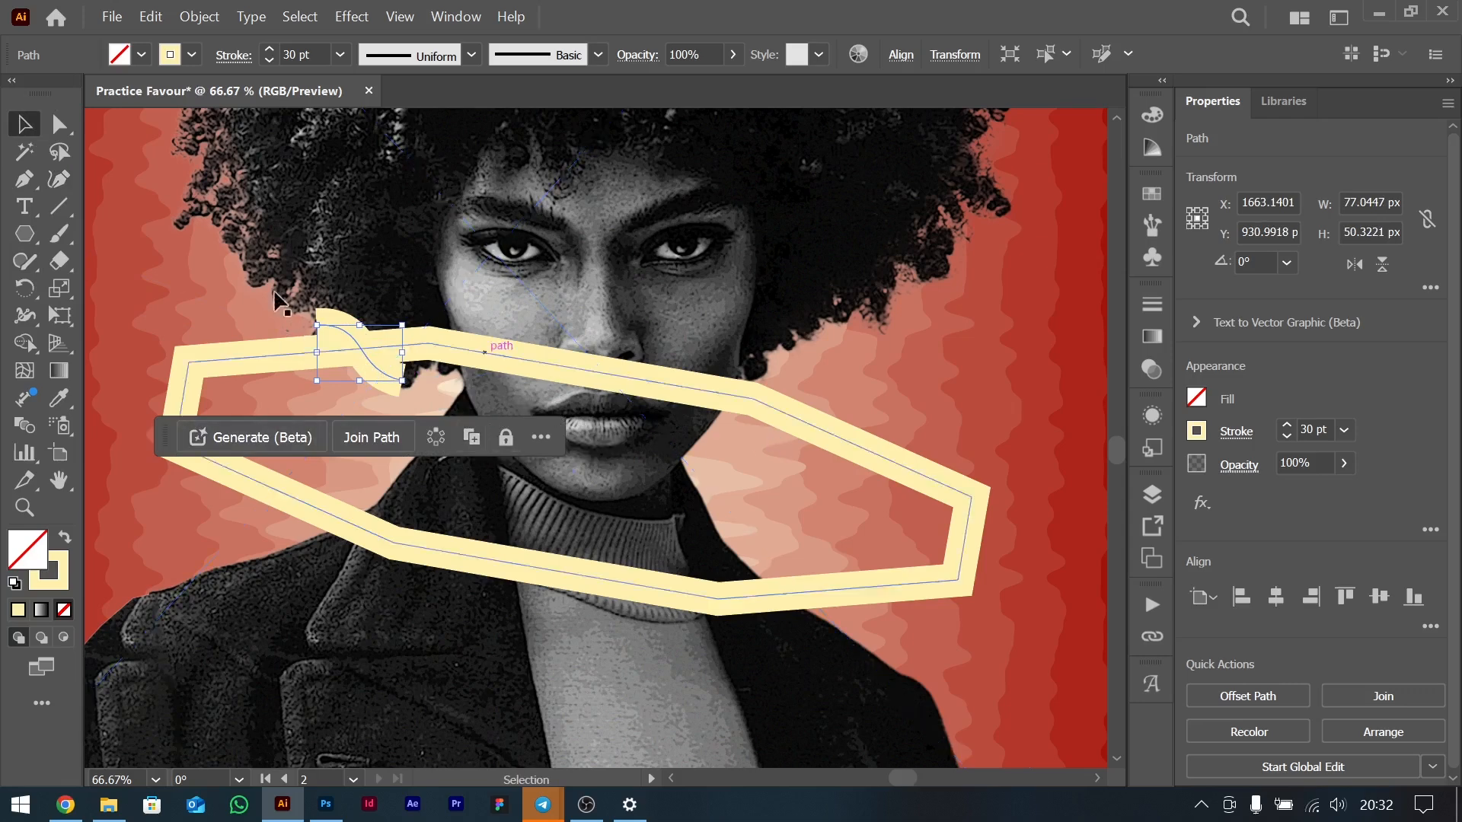
pyautogui.click(58, 179)
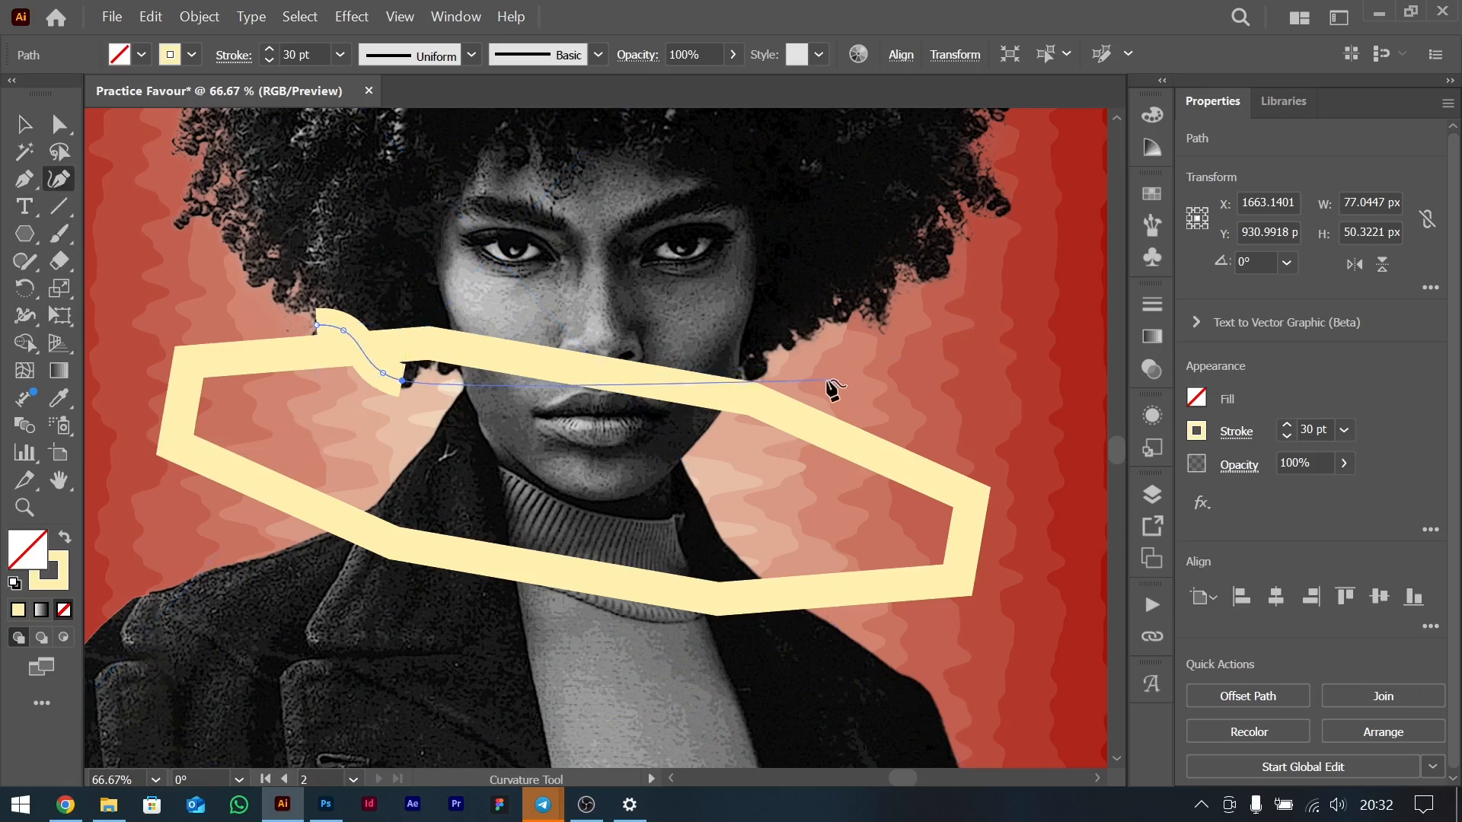
pyautogui.press('Escape')
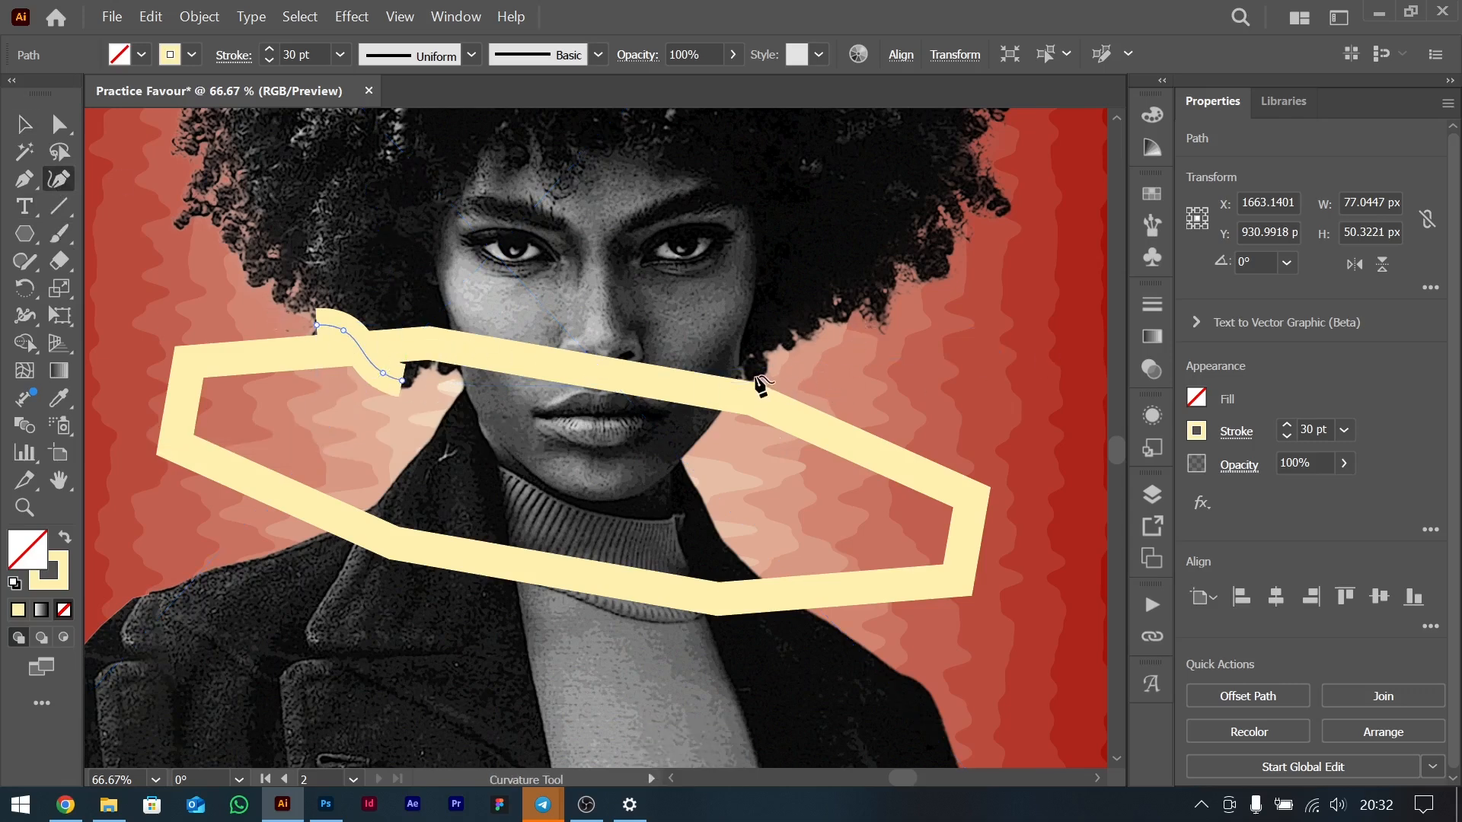
# Draw a second curved path about 50 px wide and high where the ring meets the right side of the face.
pyautogui.click(763, 376)
pyautogui.click(744, 386)
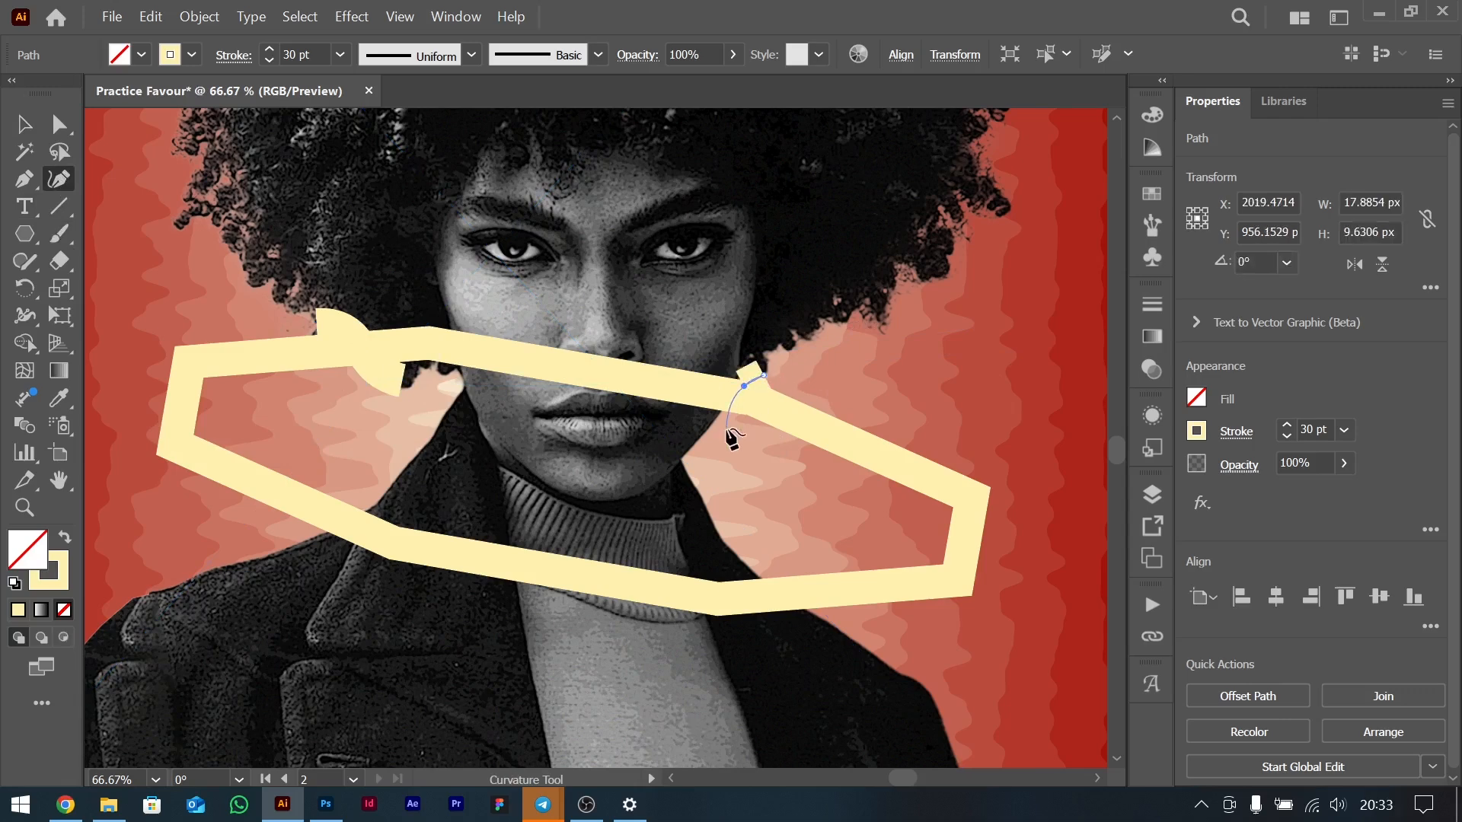
pyautogui.click(722, 414)
pyautogui.press('v')
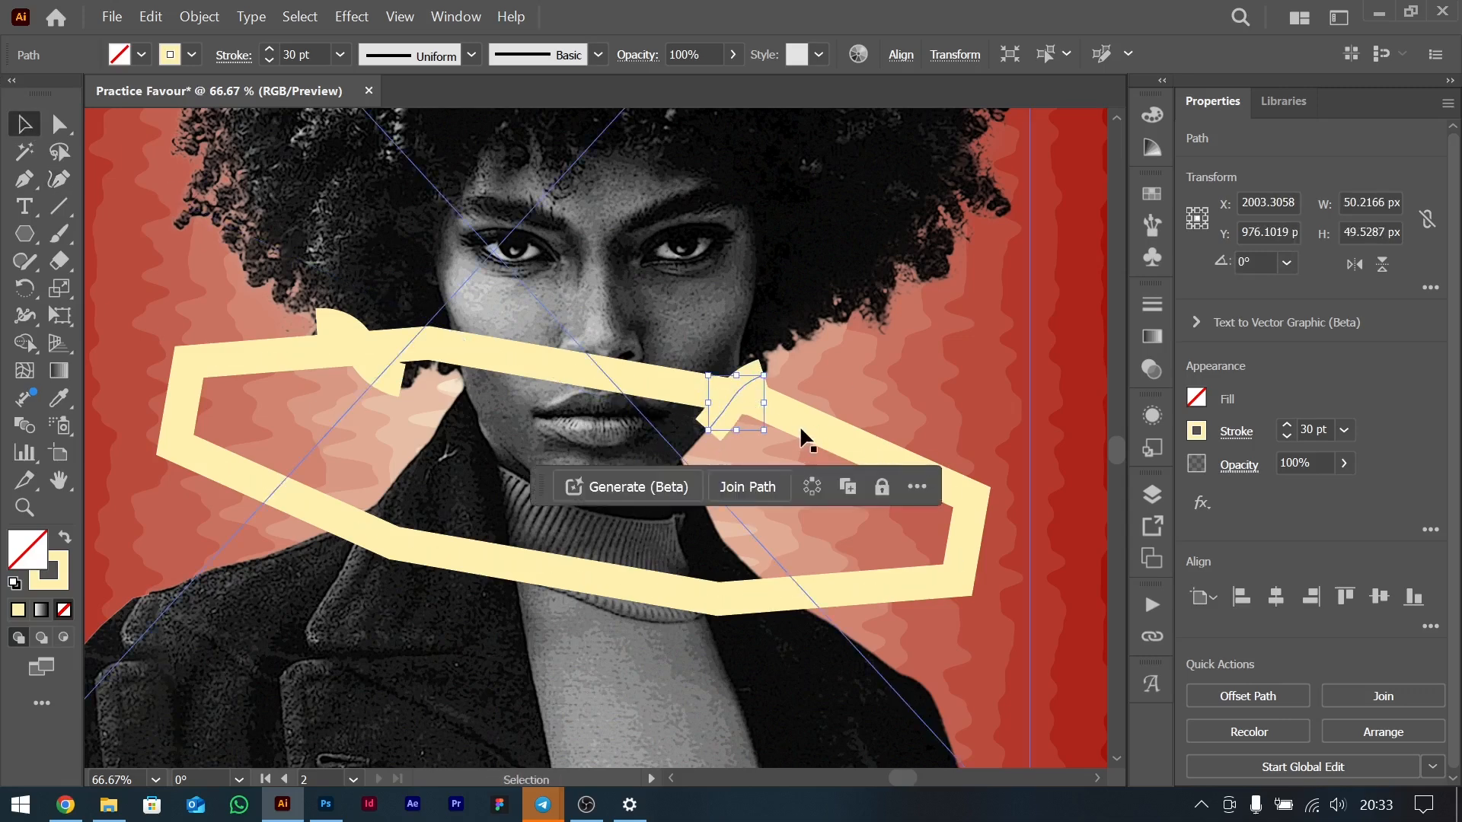
# Select the ring with both curves and try removing the ring section across the face with the Shape Builder.
pyautogui.keyDown('shift'); pyautogui.click(811, 422); pyautogui.keyUp('shift')
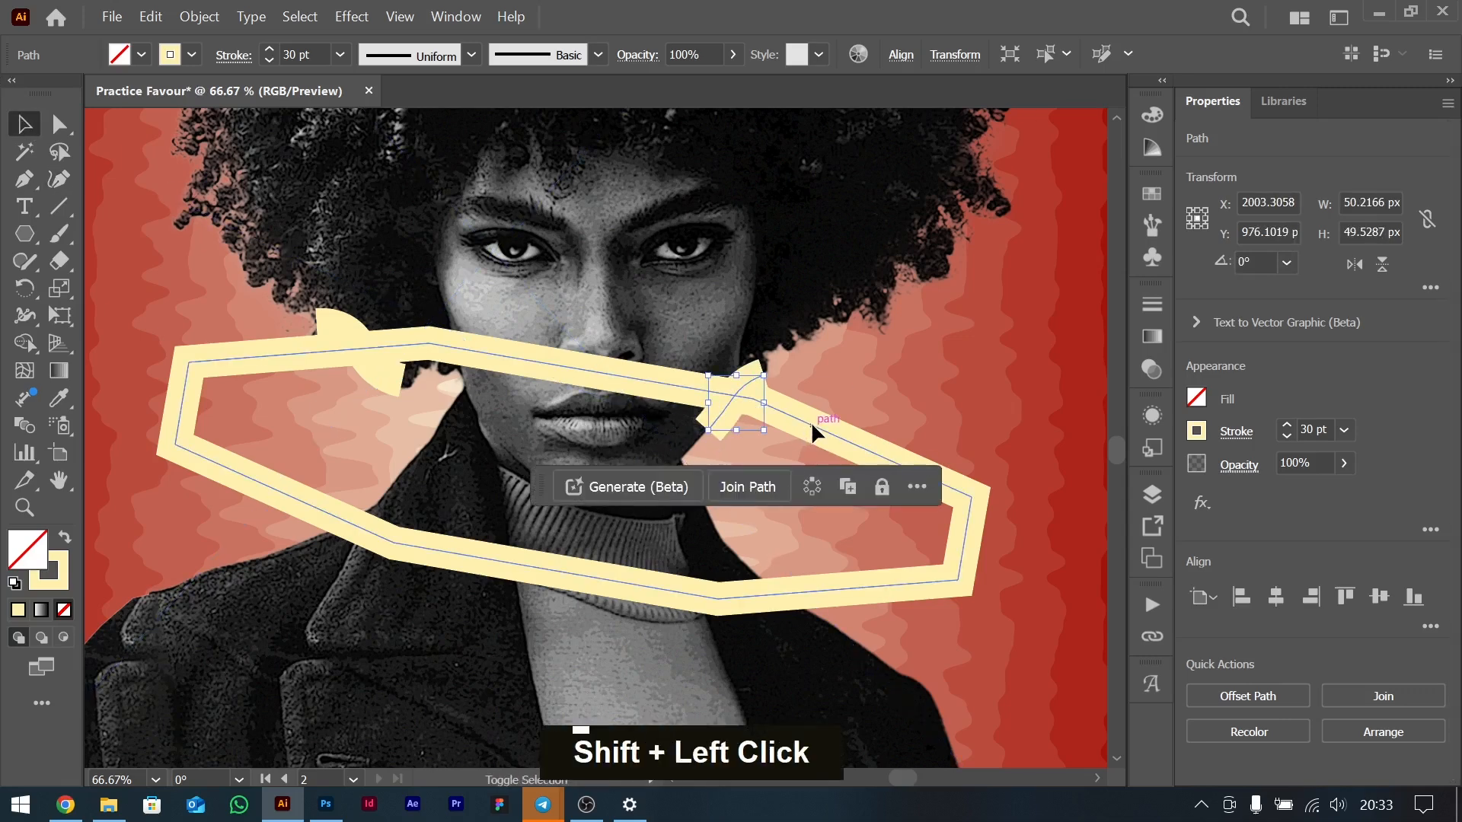
pyautogui.keyDown('shift'); pyautogui.click(336, 323); pyautogui.keyUp('shift')
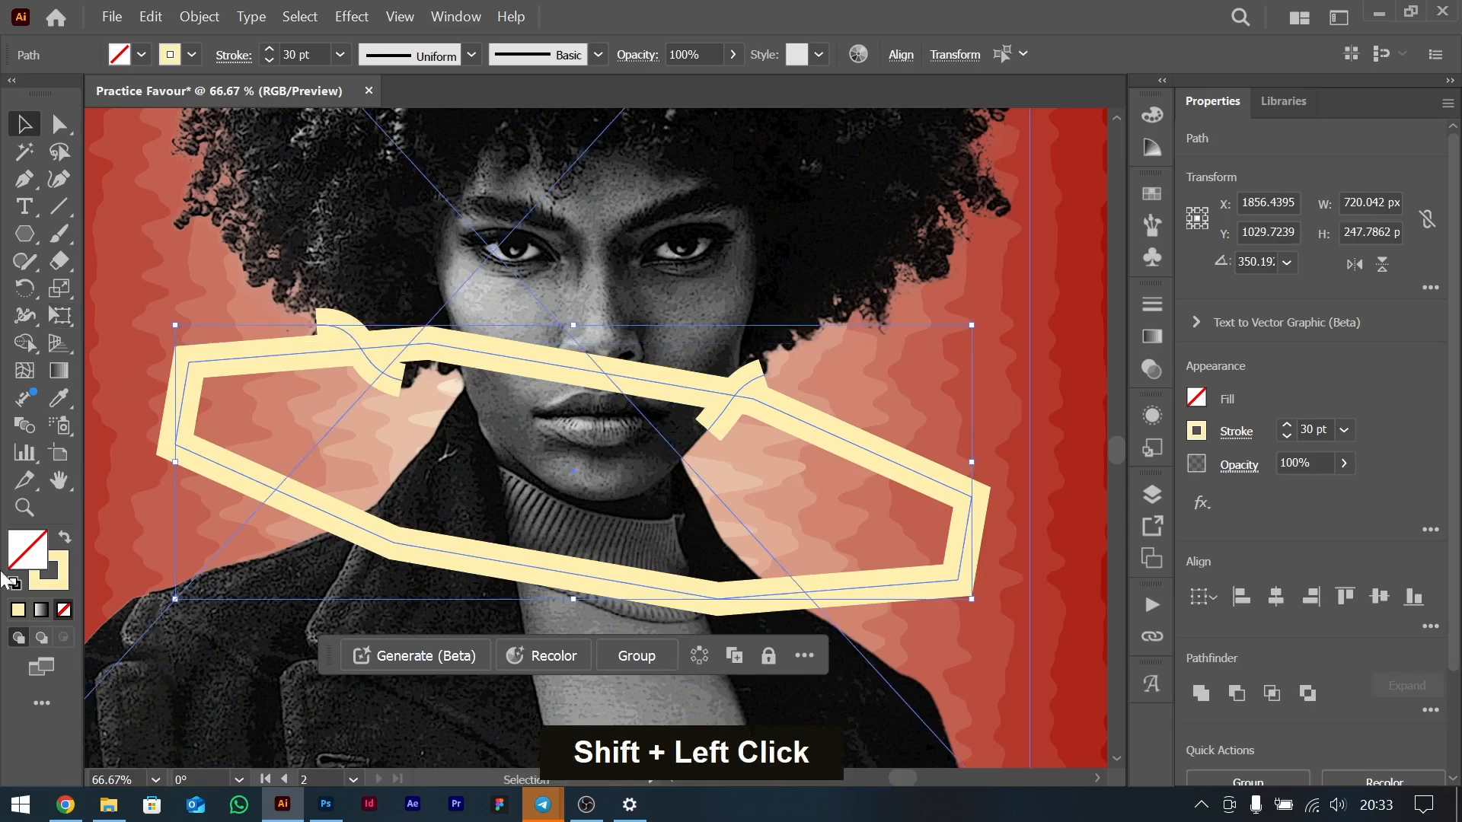
pyautogui.click(24, 342)
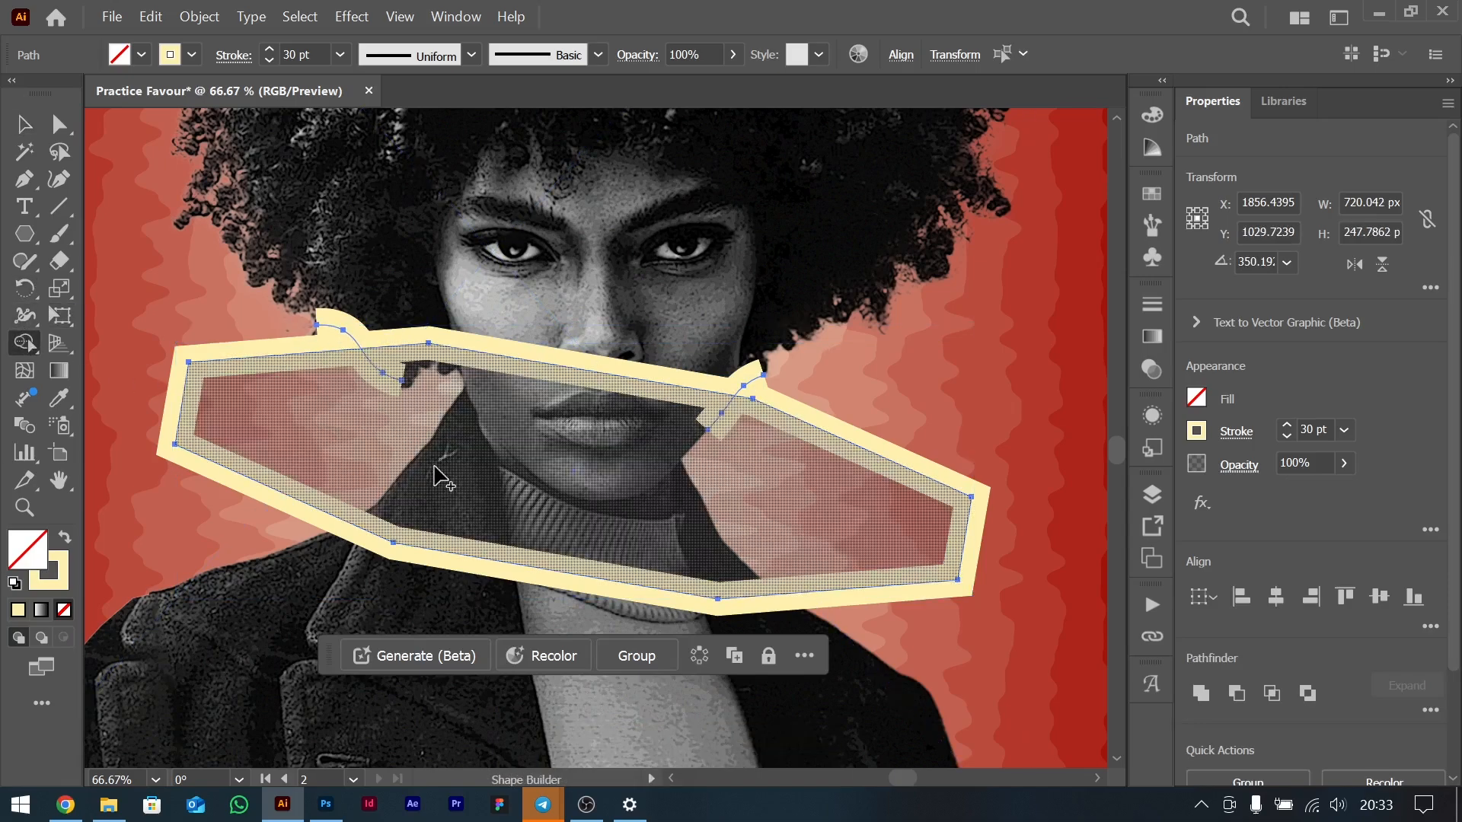
pyautogui.press('alt')
pyautogui.keyDown('alt'); pyautogui.click(609, 379); pyautogui.keyUp('alt')
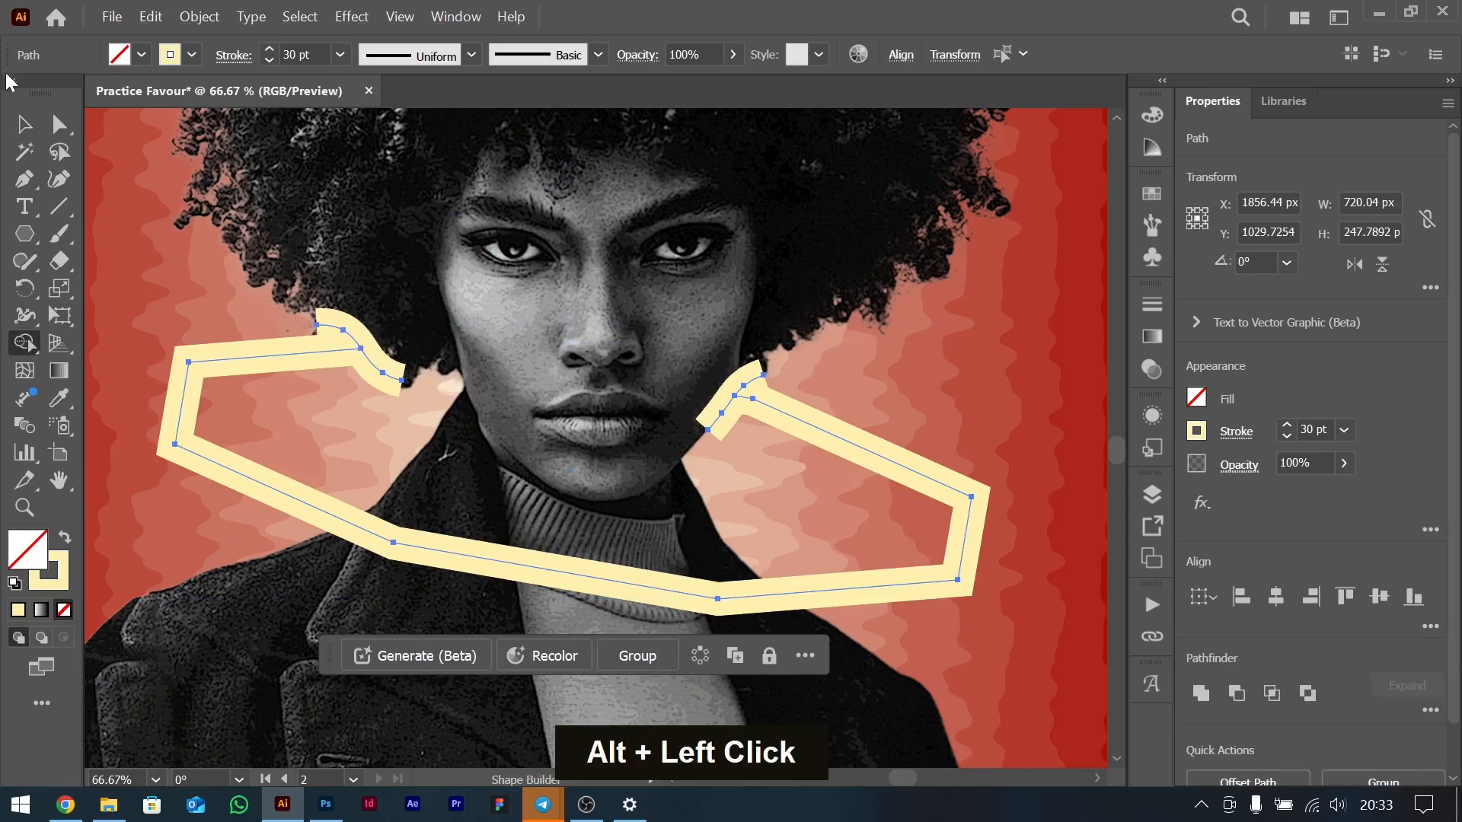
# Try deleting the two curved cutting paths from the ends of the open ring.
pyautogui.click(24, 124)
pyautogui.click(392, 399)
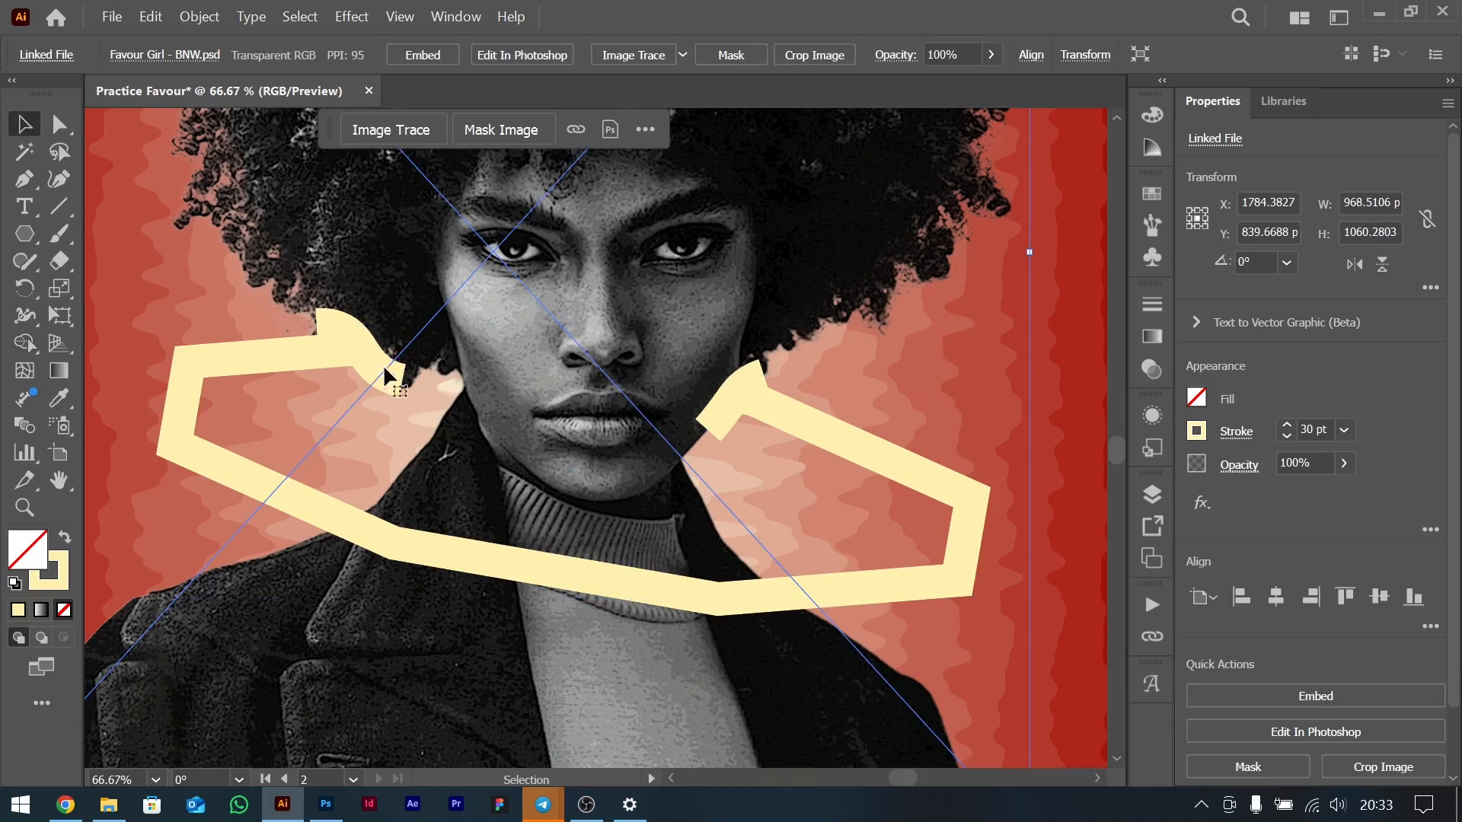
pyautogui.press('BackSpace')
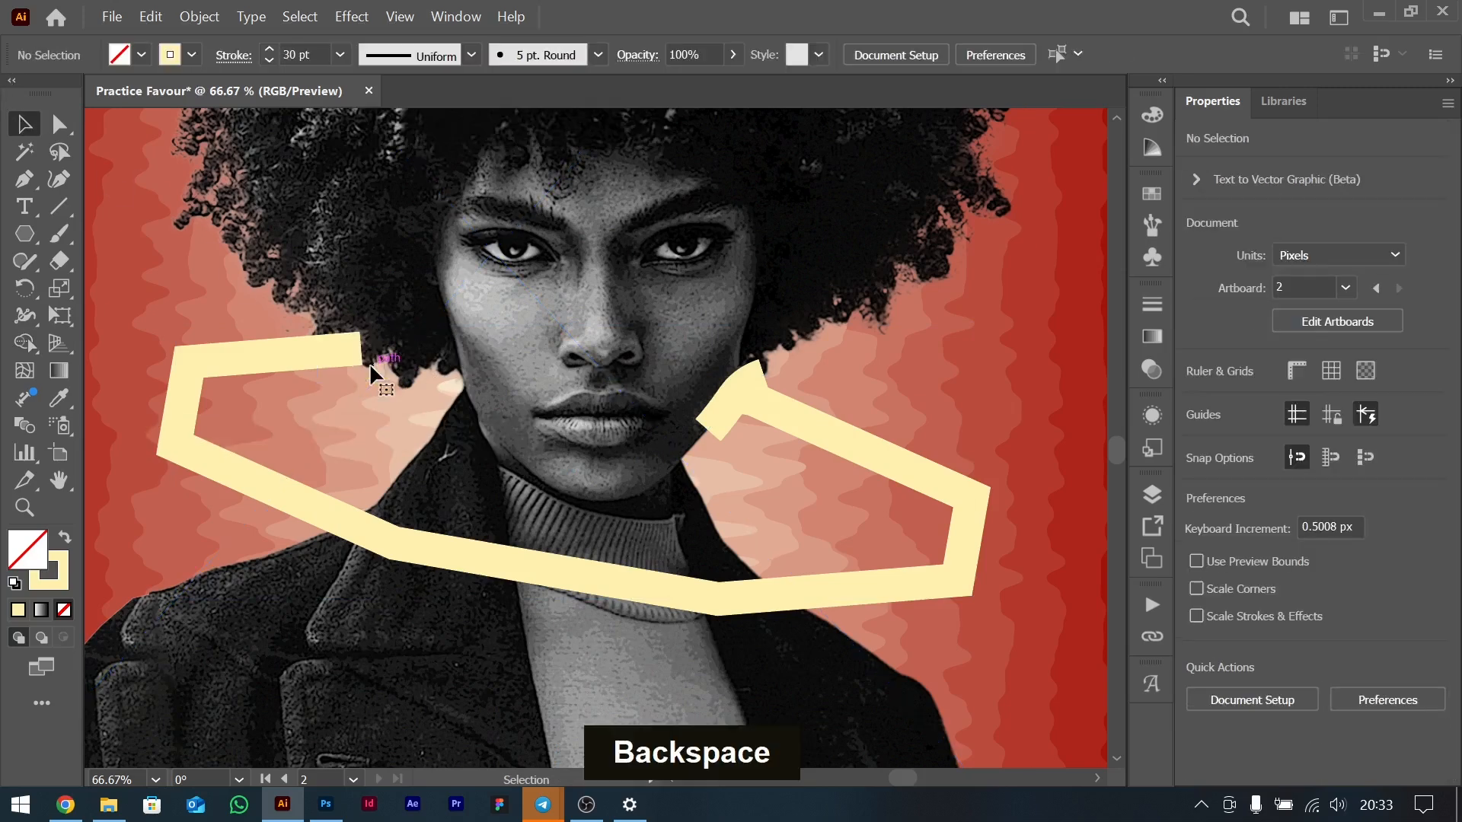
pyautogui.click(735, 390)
pyautogui.press('BackSpace')
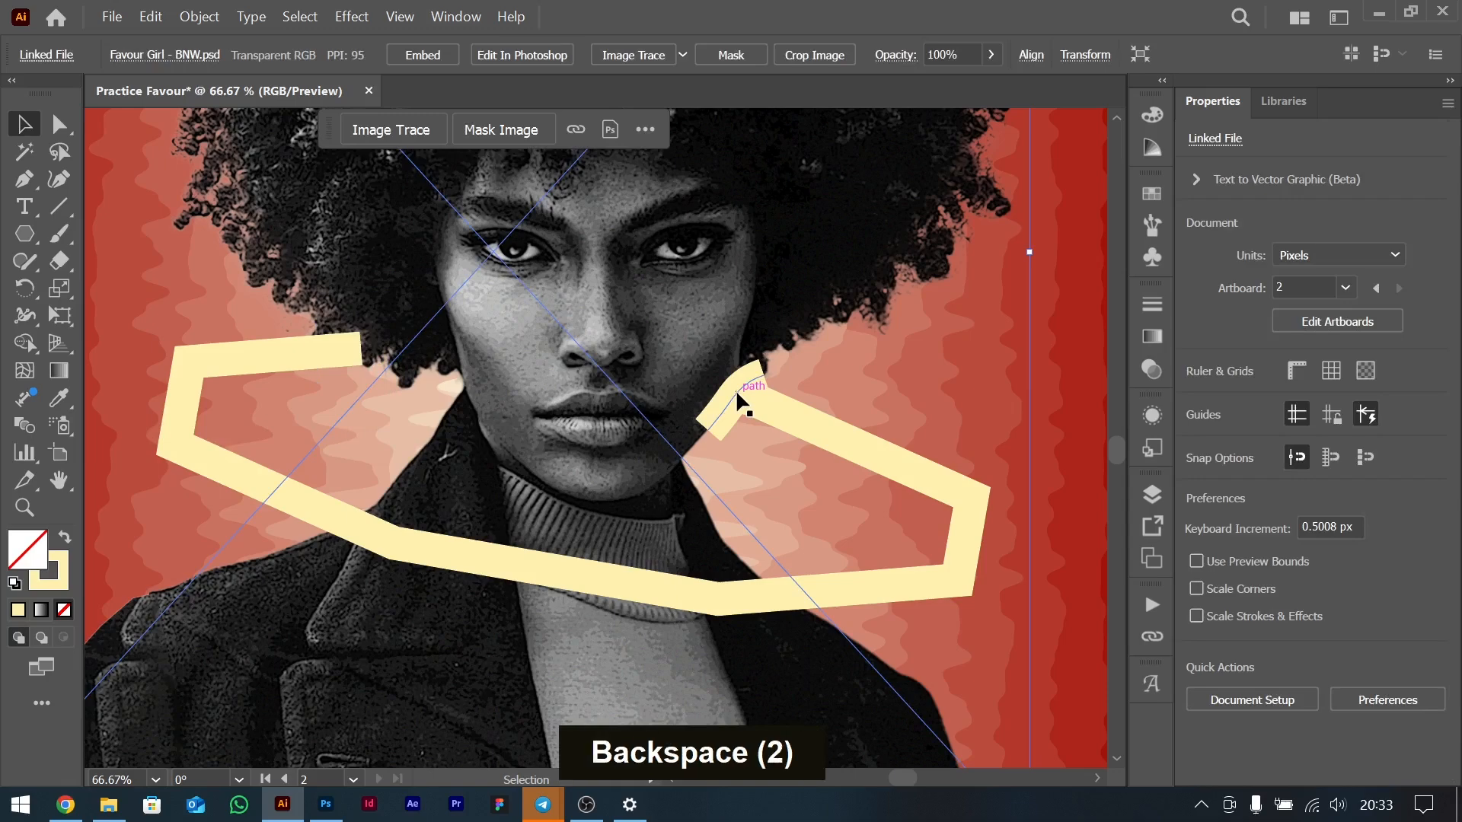
pyautogui.hotkey('ctrl', 'z')
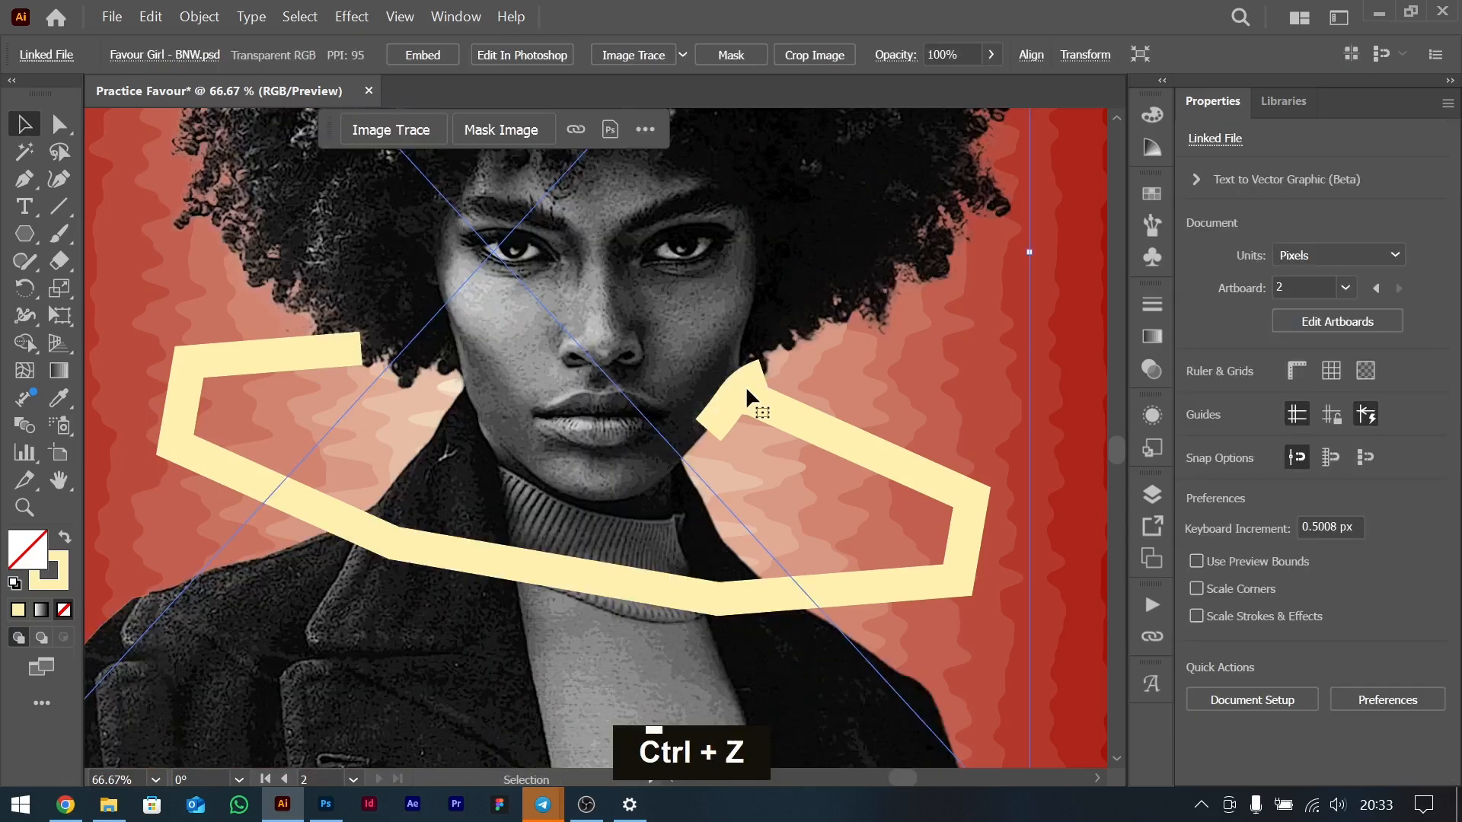
pyautogui.click(734, 387)
pyautogui.press('BackSpace')
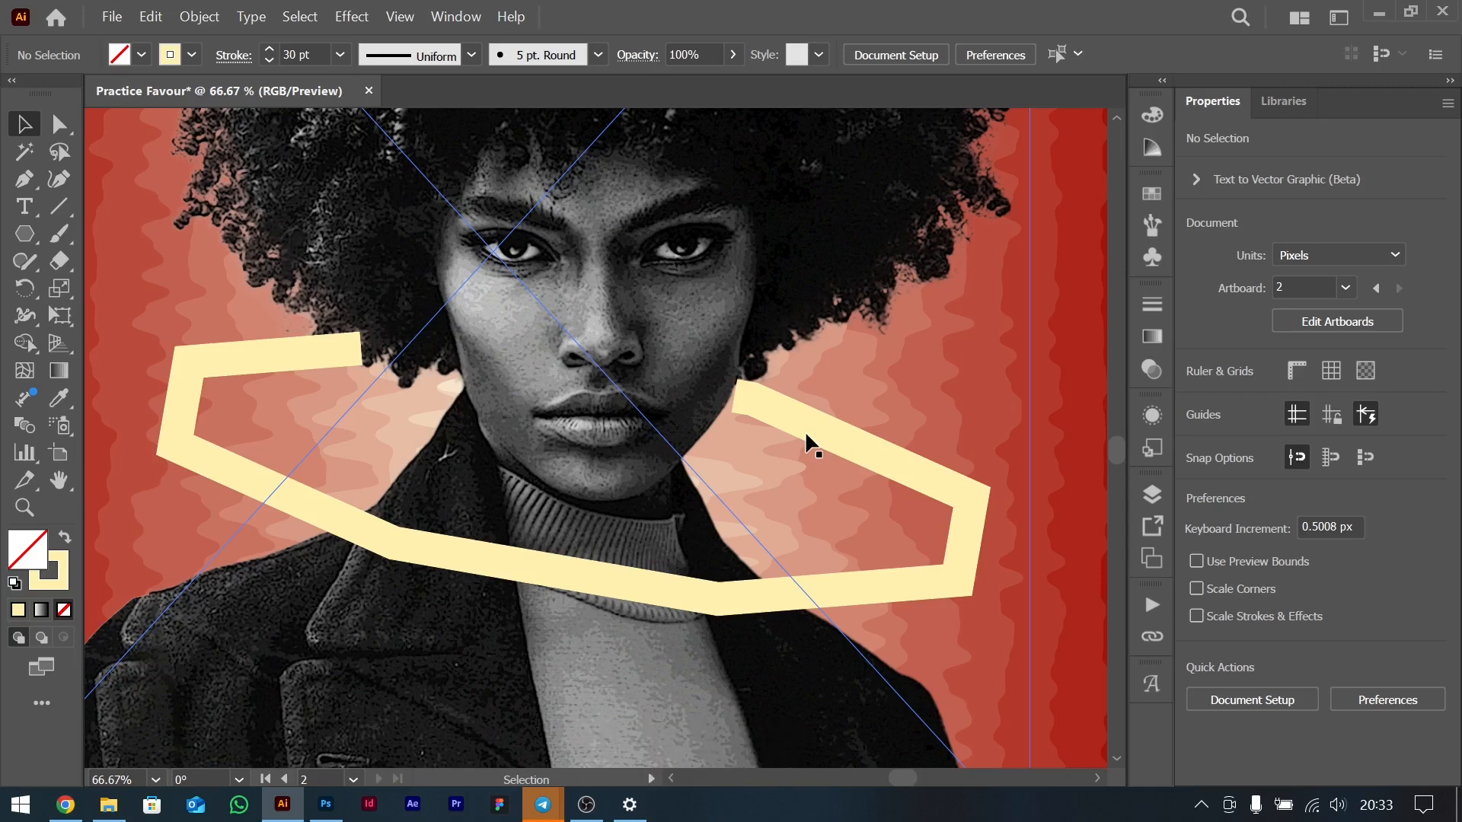
# Undo the deletion of both curves and the removal of the ring section across the face.
pyautogui.hotkey('ctrl', 'z')
pyautogui.hotkey('ctrl', 'z')
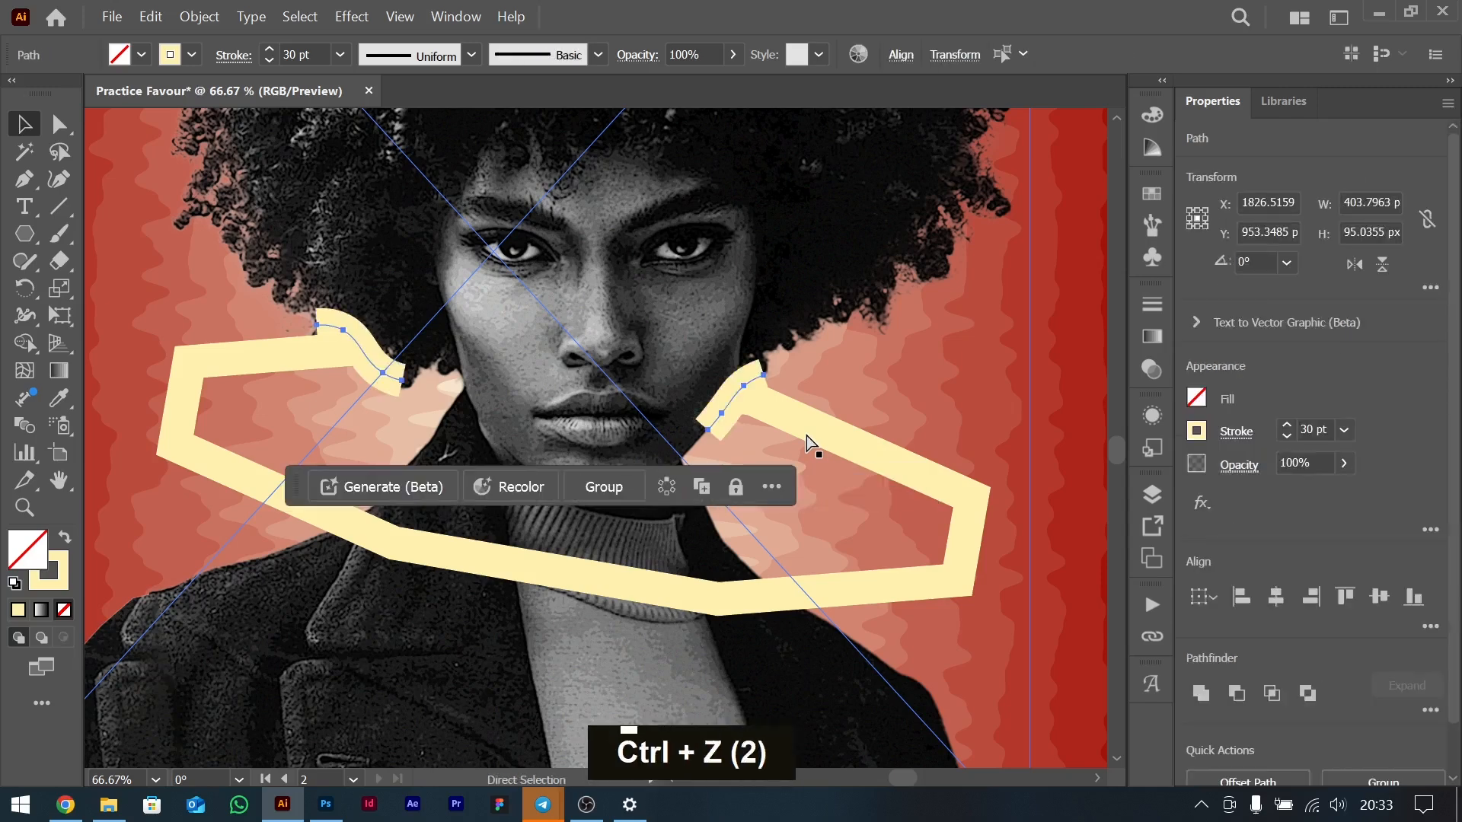
pyautogui.hotkey('ctrl', 'z')
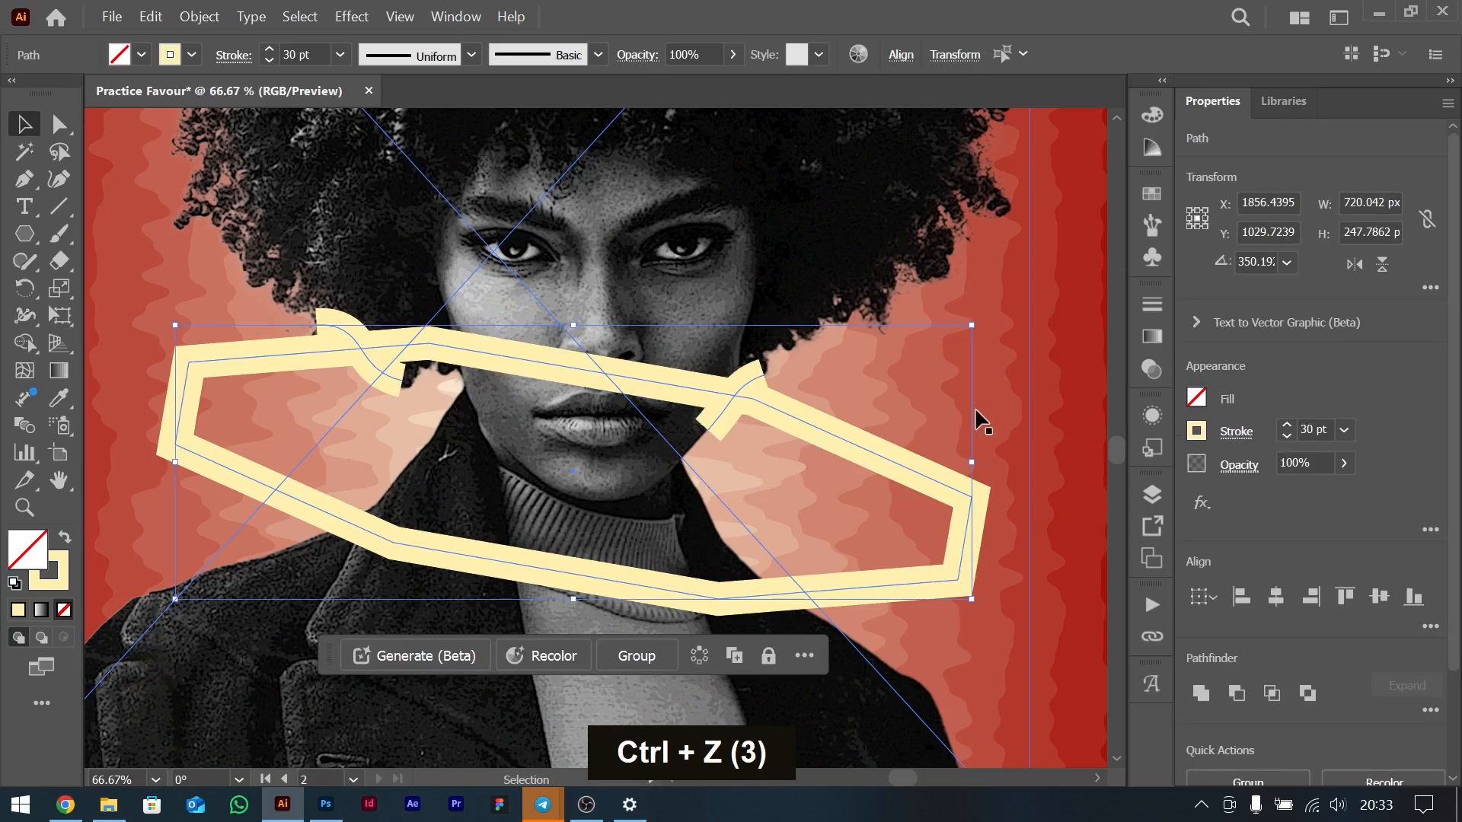
# Select only the octagonal ring and expand its fill and stroke into a filled shape.
pyautogui.click(976, 422)
pyautogui.click(788, 414)
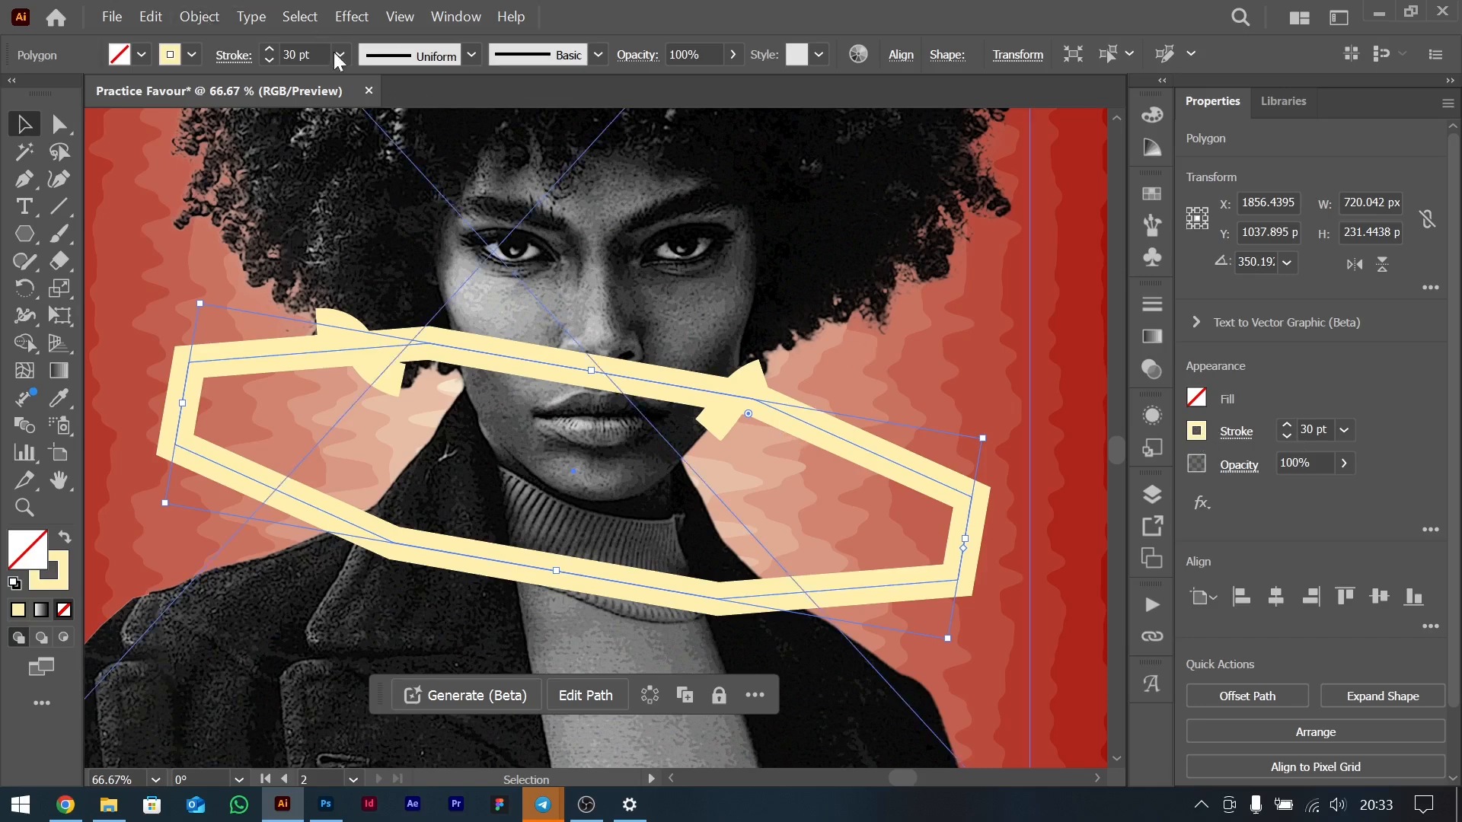
pyautogui.click(207, 18)
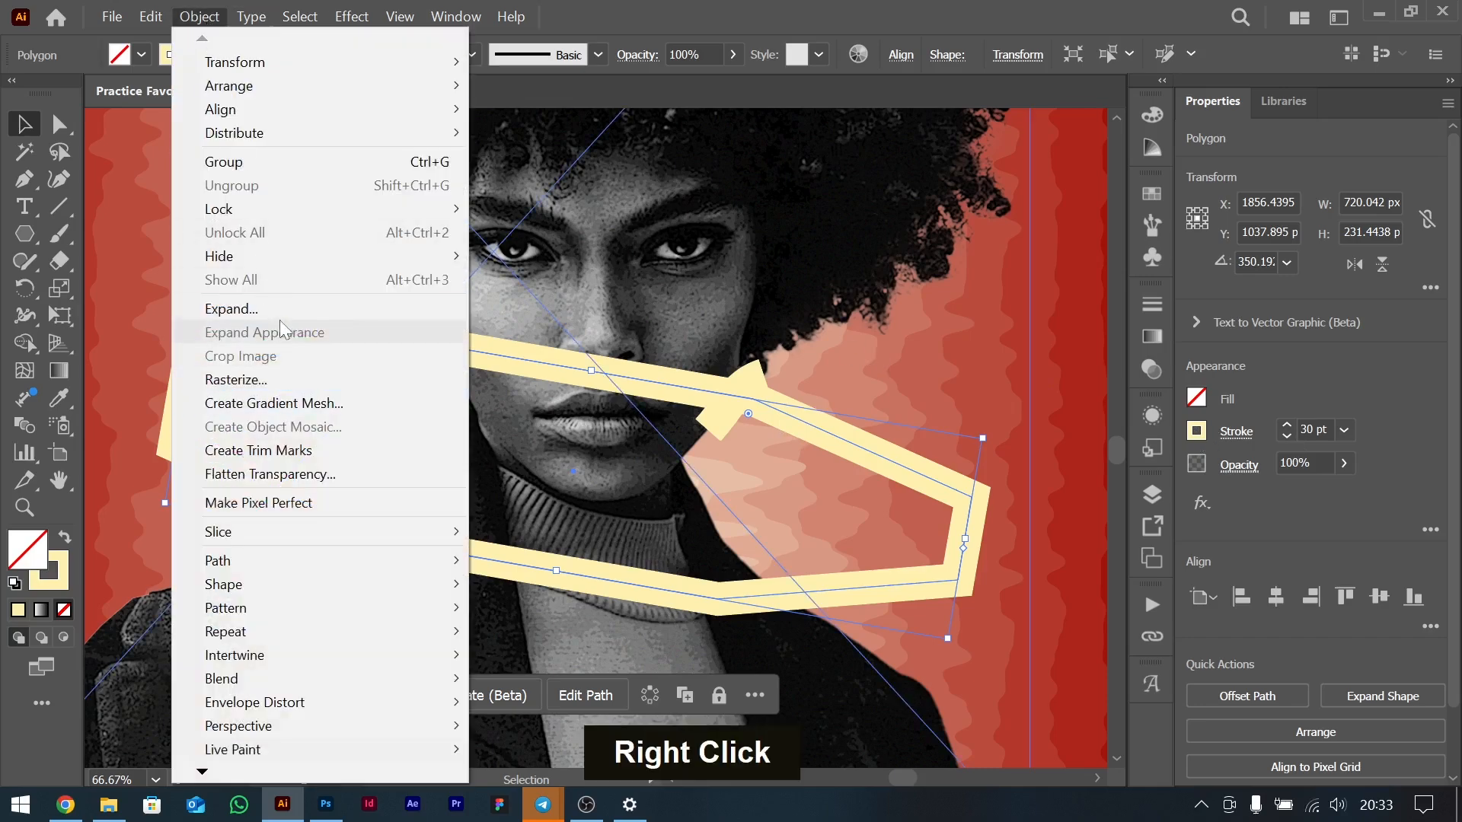
pyautogui.click(285, 312)
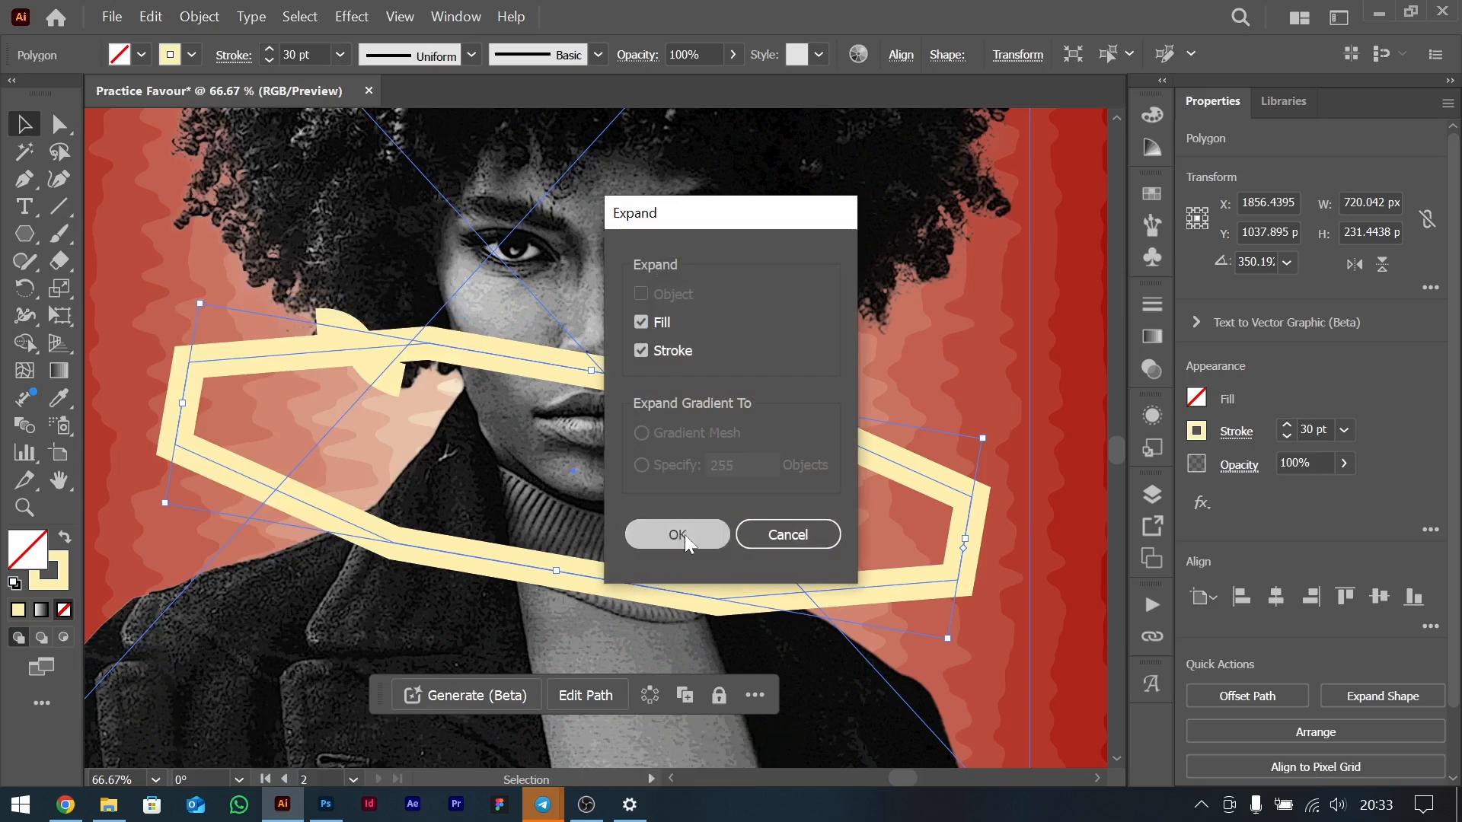
pyautogui.click(677, 535)
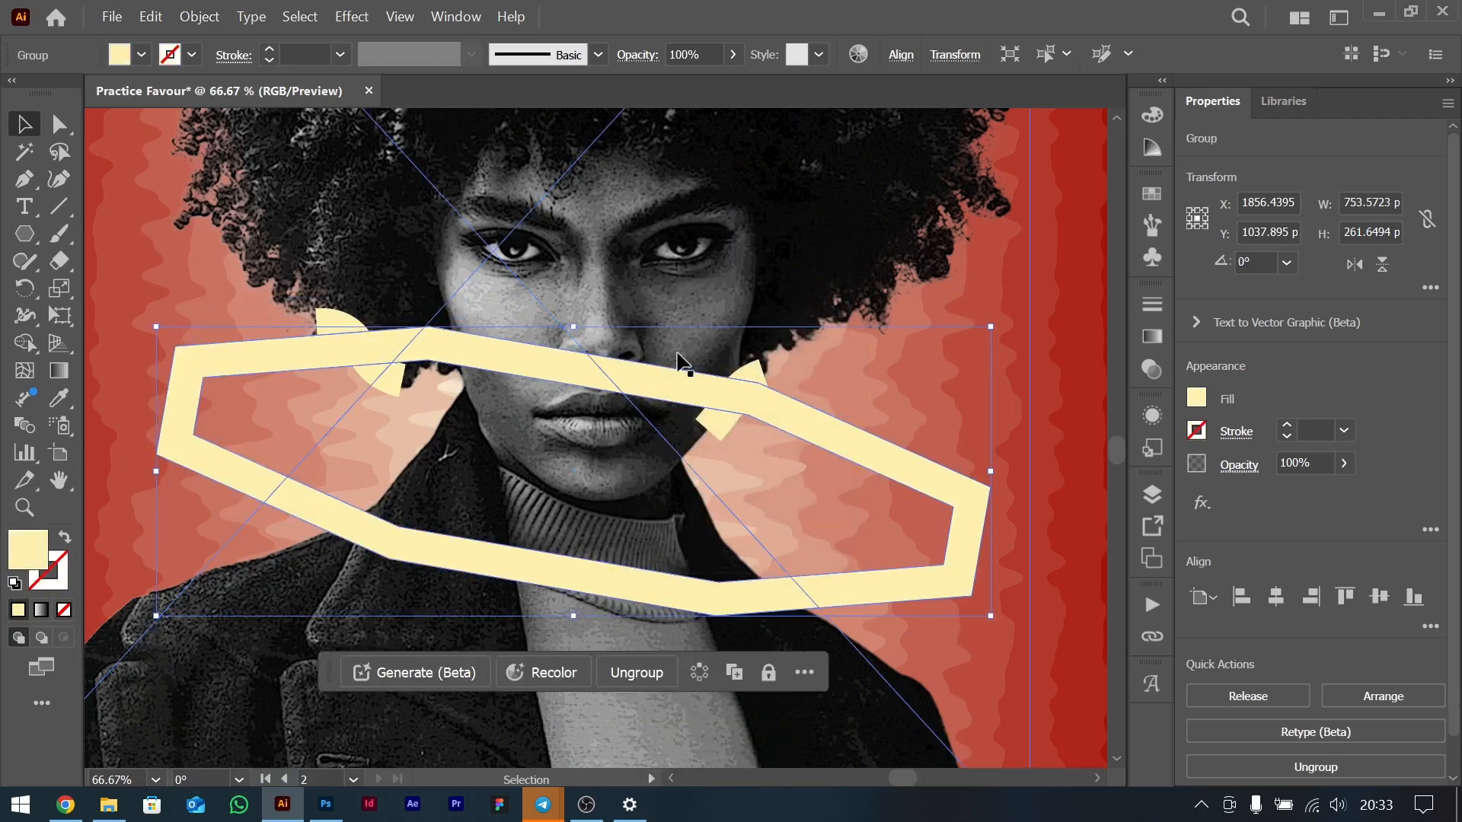
# Select the ring together with both curved cutting paths and remove the ring section across the face with the Shape Builder.
pyautogui.keyDown('shift'); pyautogui.click(742, 384); pyautogui.keyUp('shift')
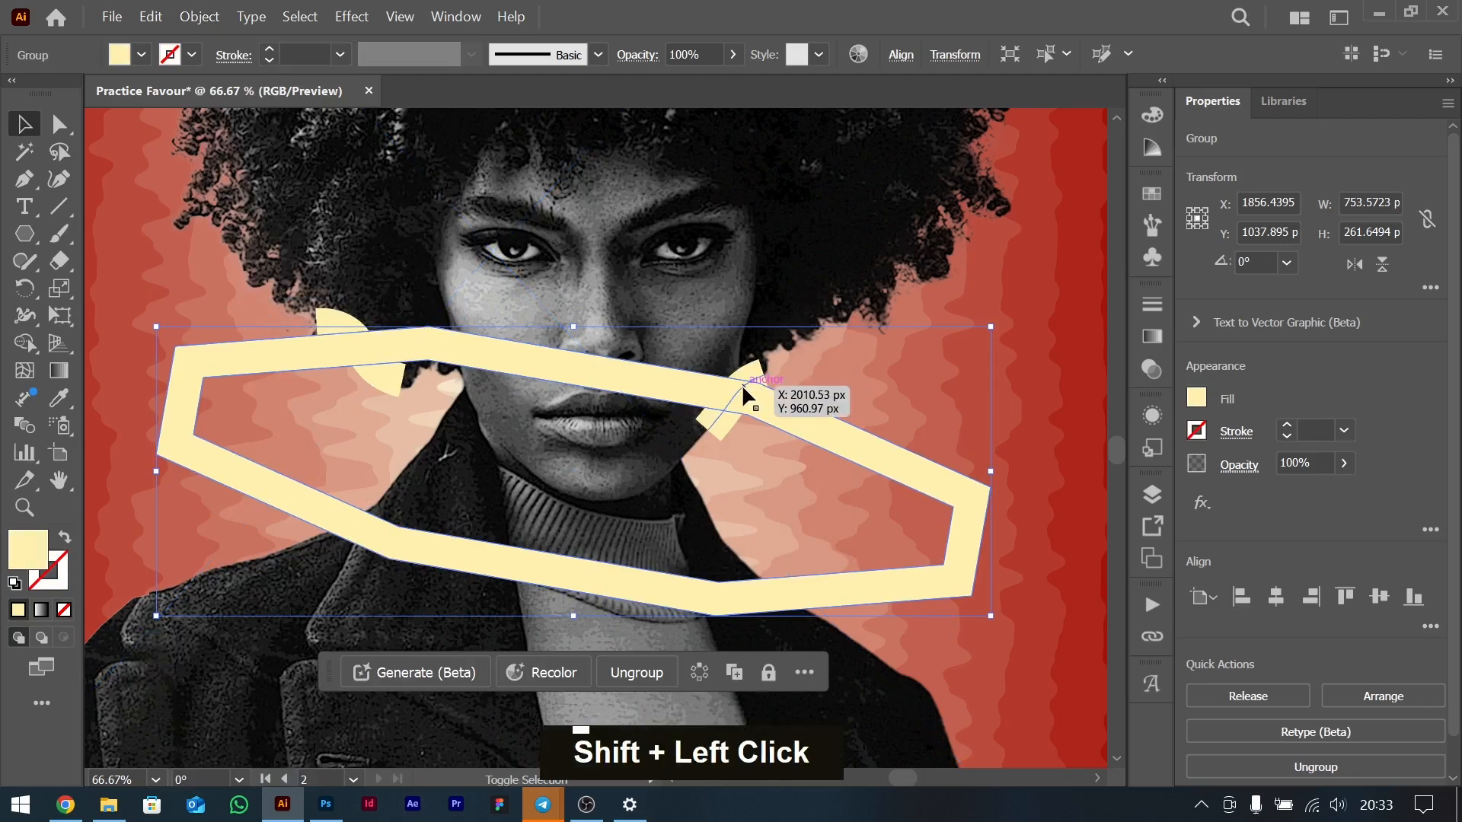
pyautogui.keyDown('shift'); pyautogui.click(361, 344); pyautogui.keyUp('shift')
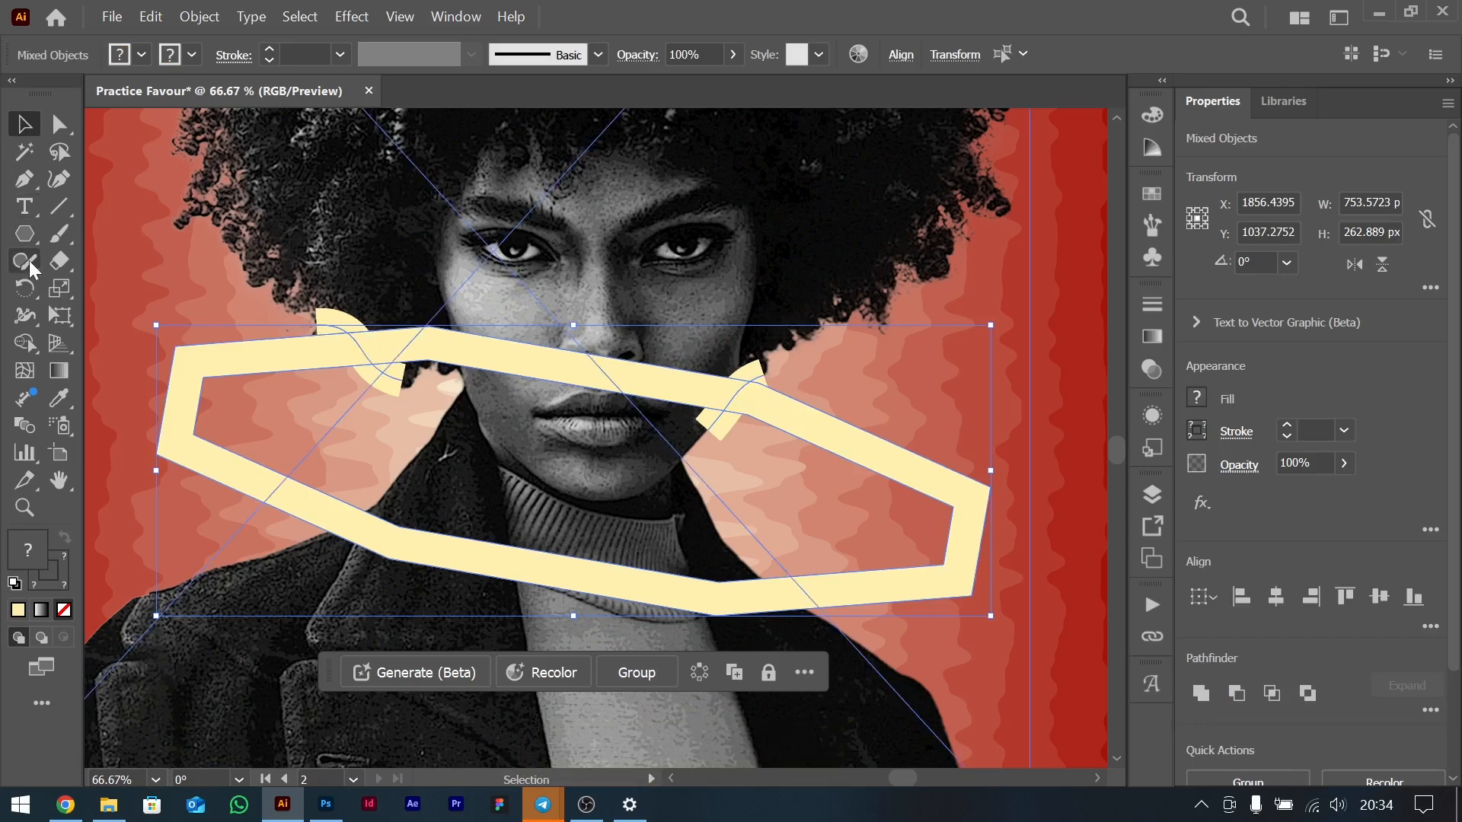
pyautogui.click(24, 342)
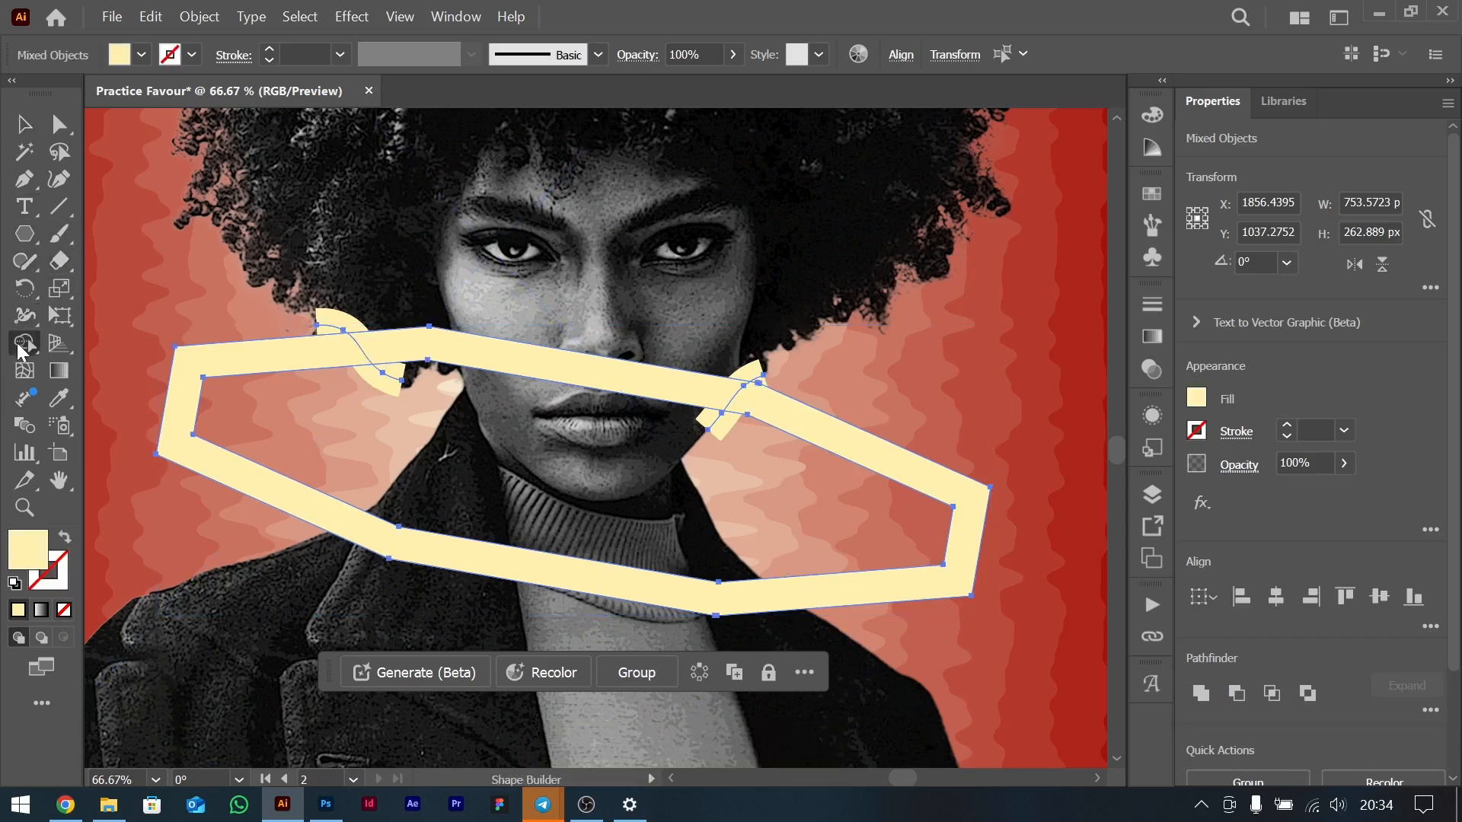
pyautogui.keyDown('alt'); pyautogui.click(674, 391); pyautogui.keyUp('alt')
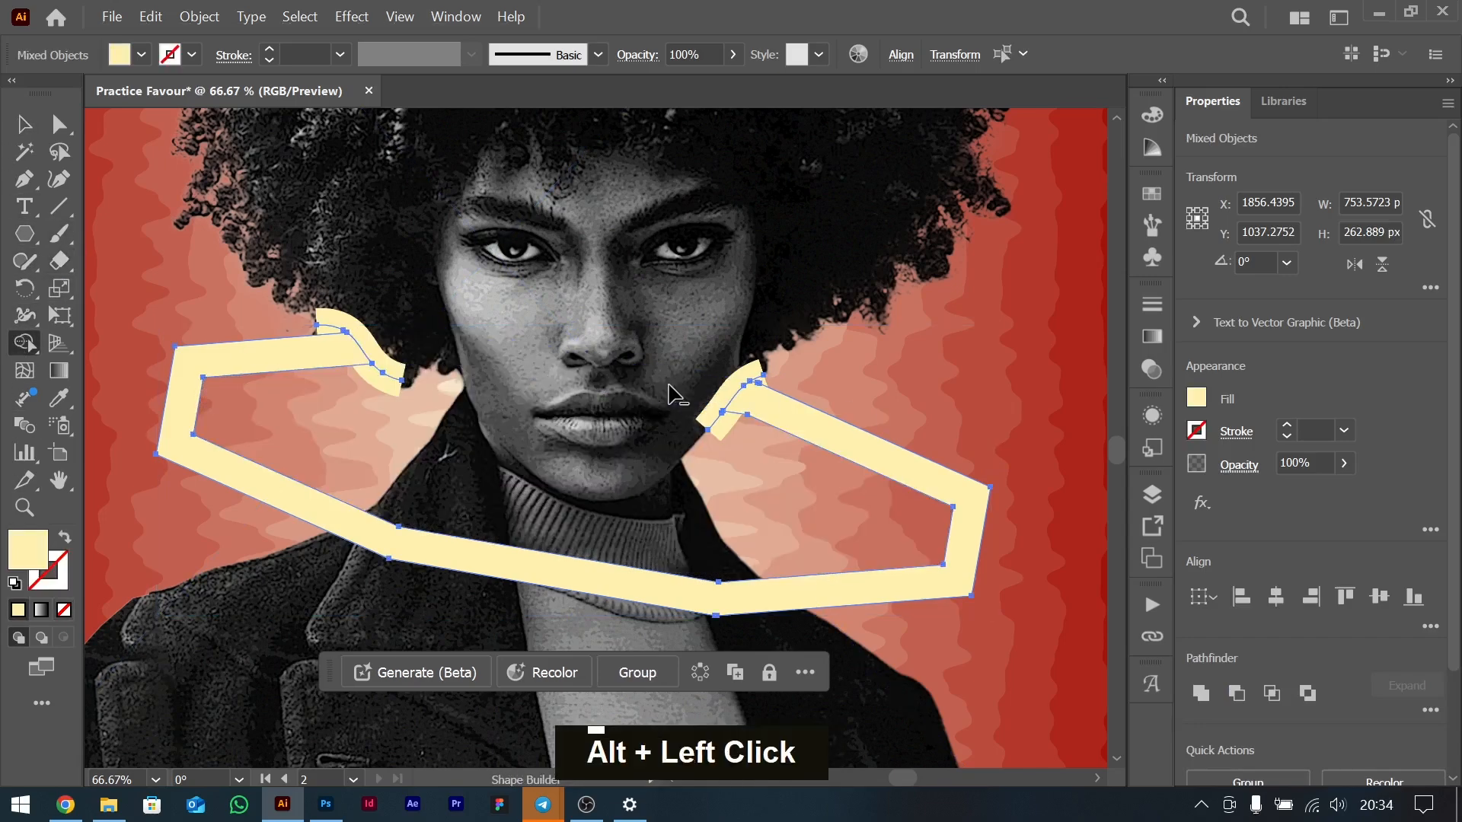
# Delete the two curved cutting paths from the open ends of the ring.
pyautogui.click(23, 122)
pyautogui.click(396, 380)
pyautogui.click(396, 381)
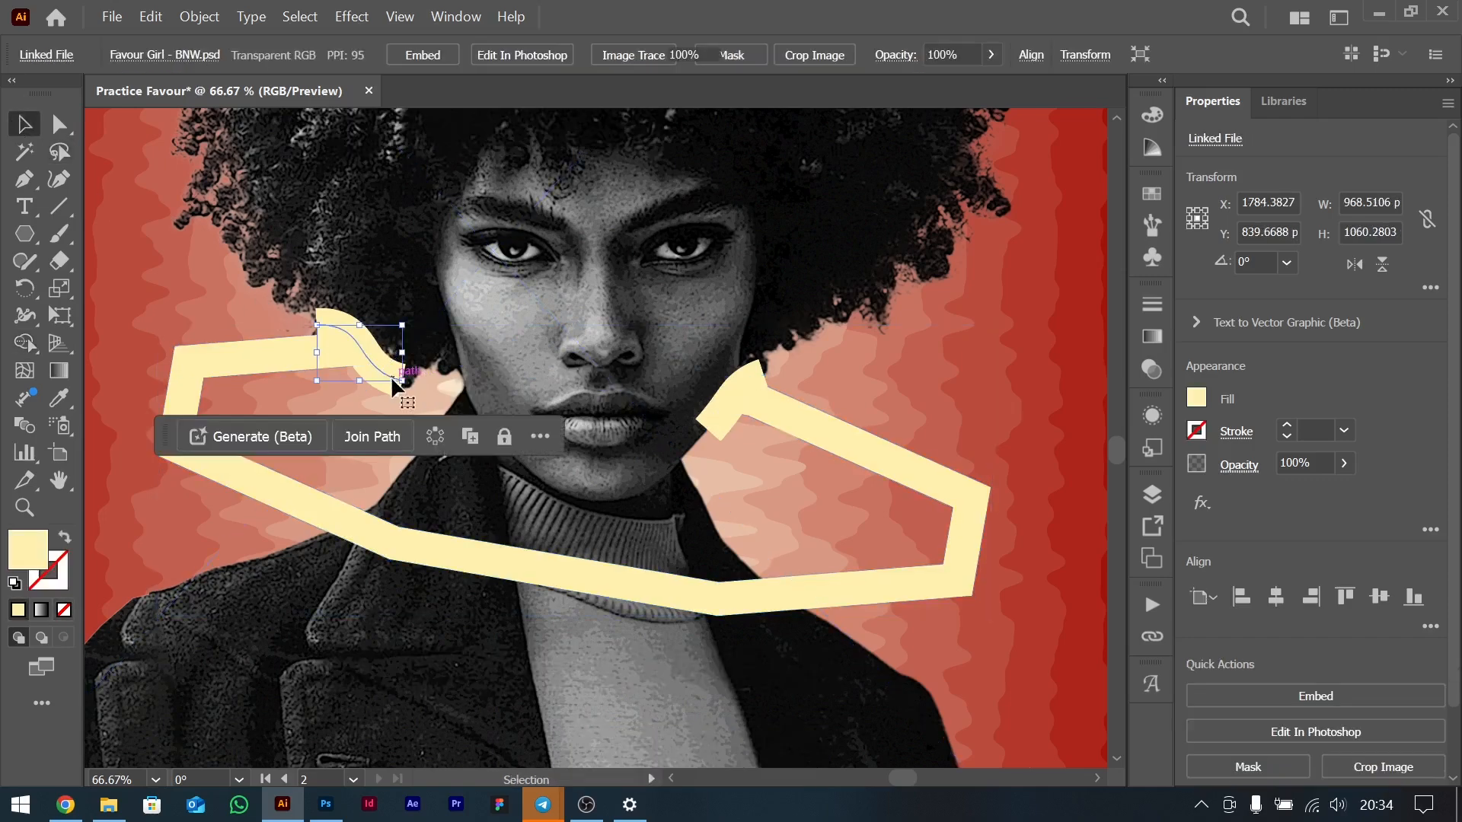
pyautogui.press('BackSpace')
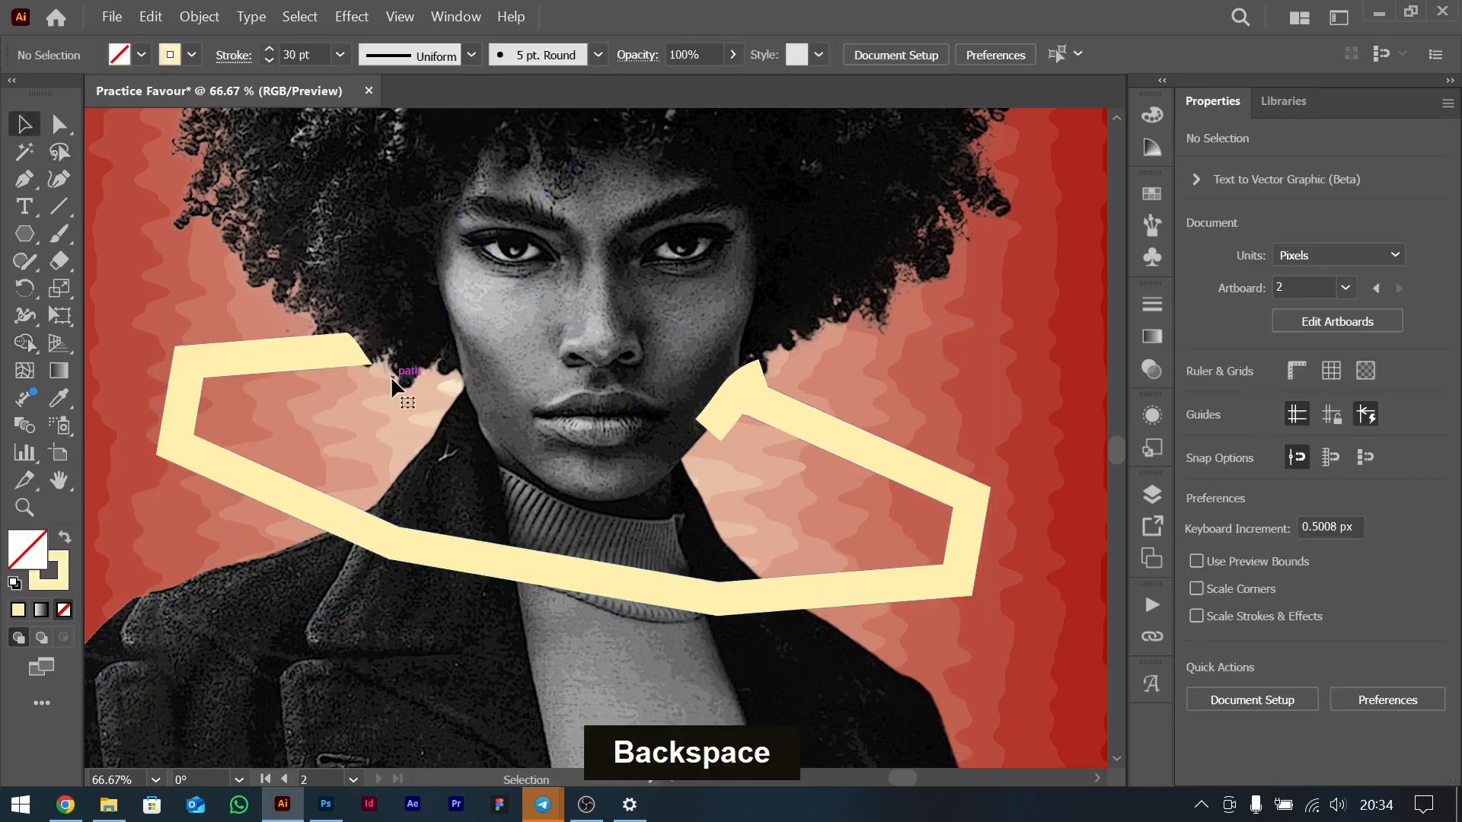
pyautogui.click(720, 404)
pyautogui.press('BackSpace')
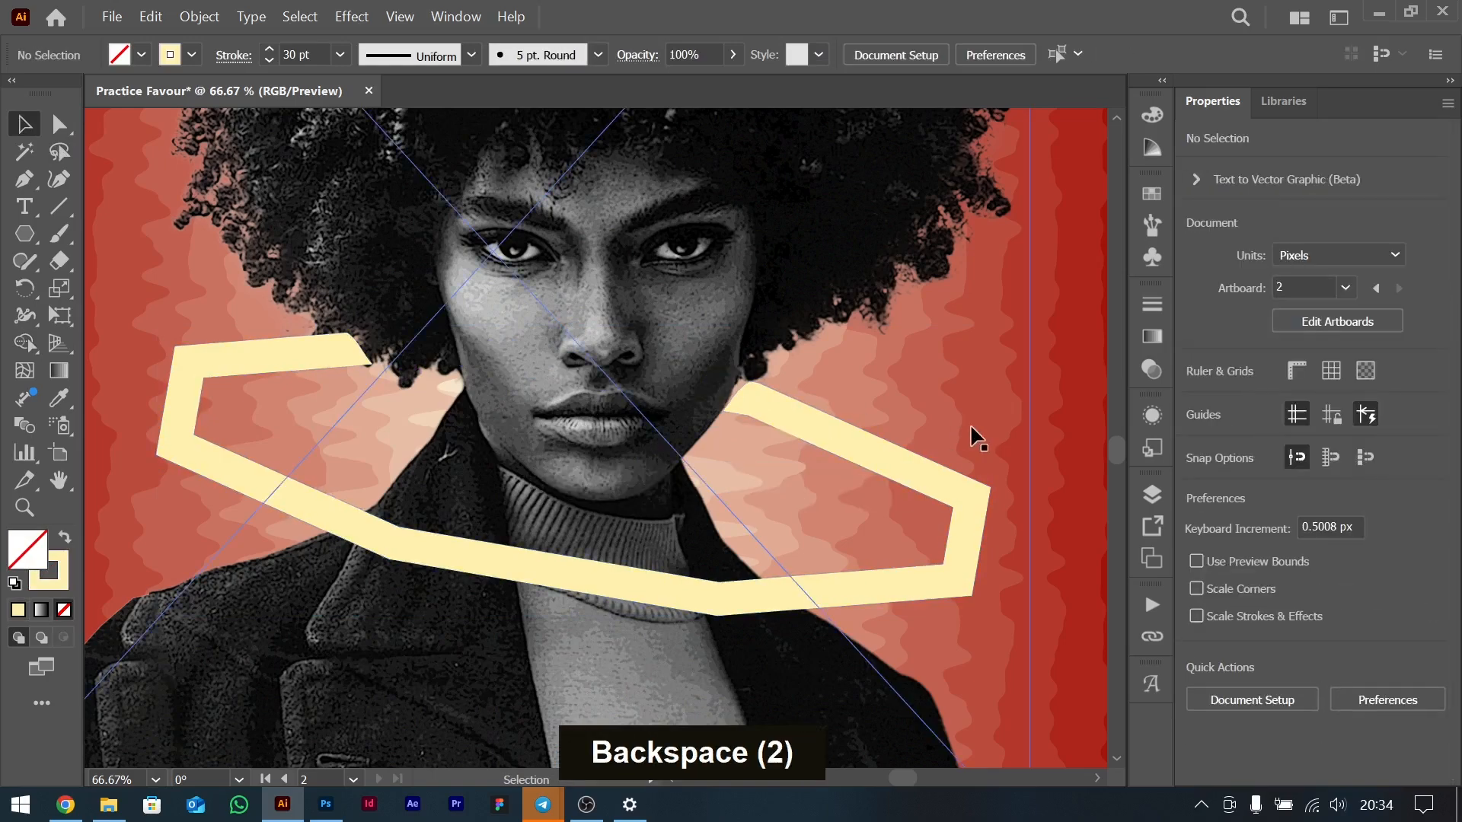
# Reshape the ring's right open end by moving its anchor points so the cut edge follows the cheek beneath the ear.
pyautogui.click(823, 431)
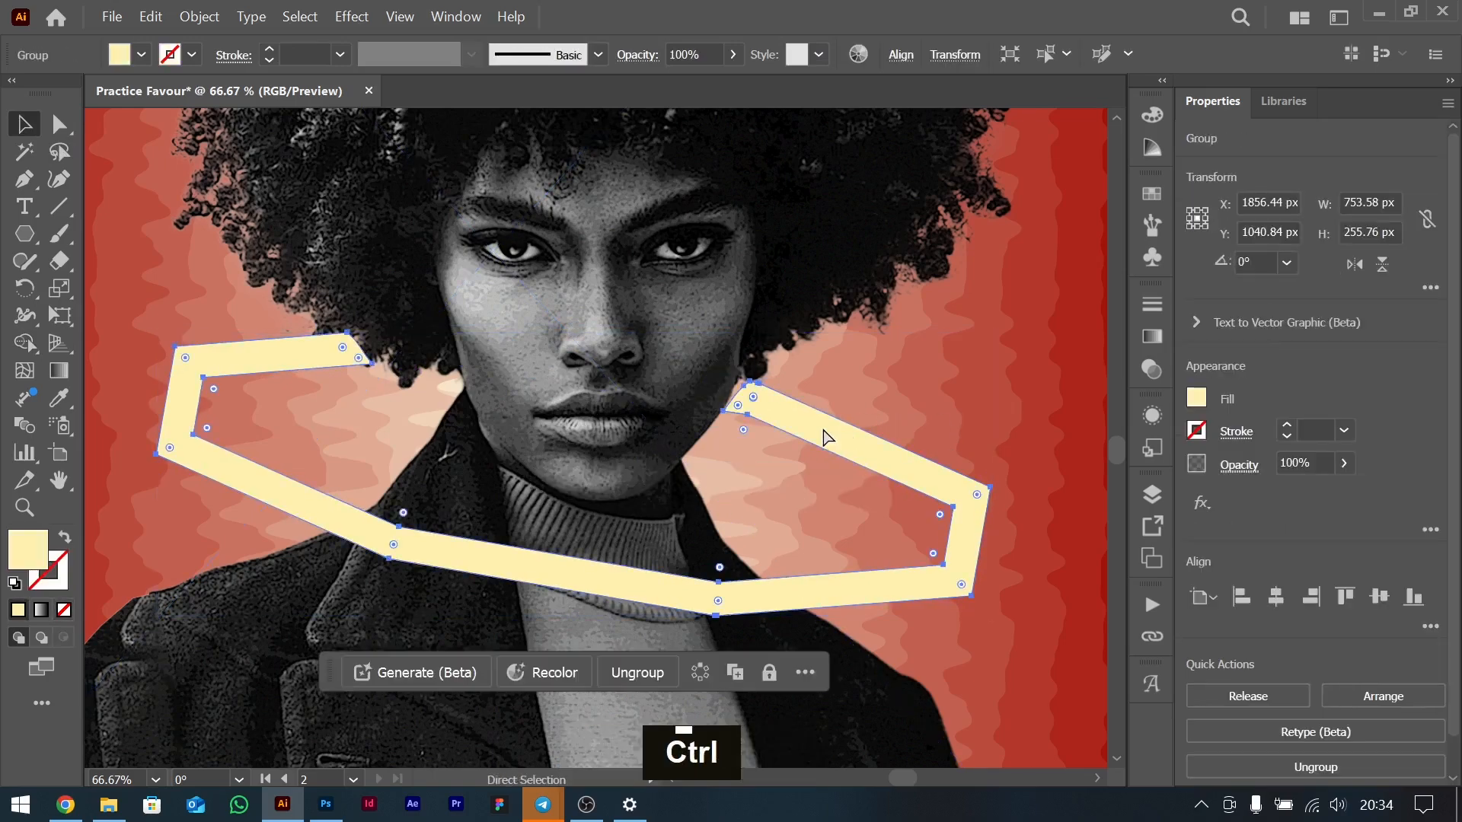
pyautogui.hotkey('ctrl', '=')
pyautogui.hotkey('ctrl', '=')
pyautogui.hotkey('ctrl', '=')
pyautogui.hotkey('ctrl', '=')
pyautogui.hscroll(5, 823, 429)
pyautogui.scroll(5, 823, 430)
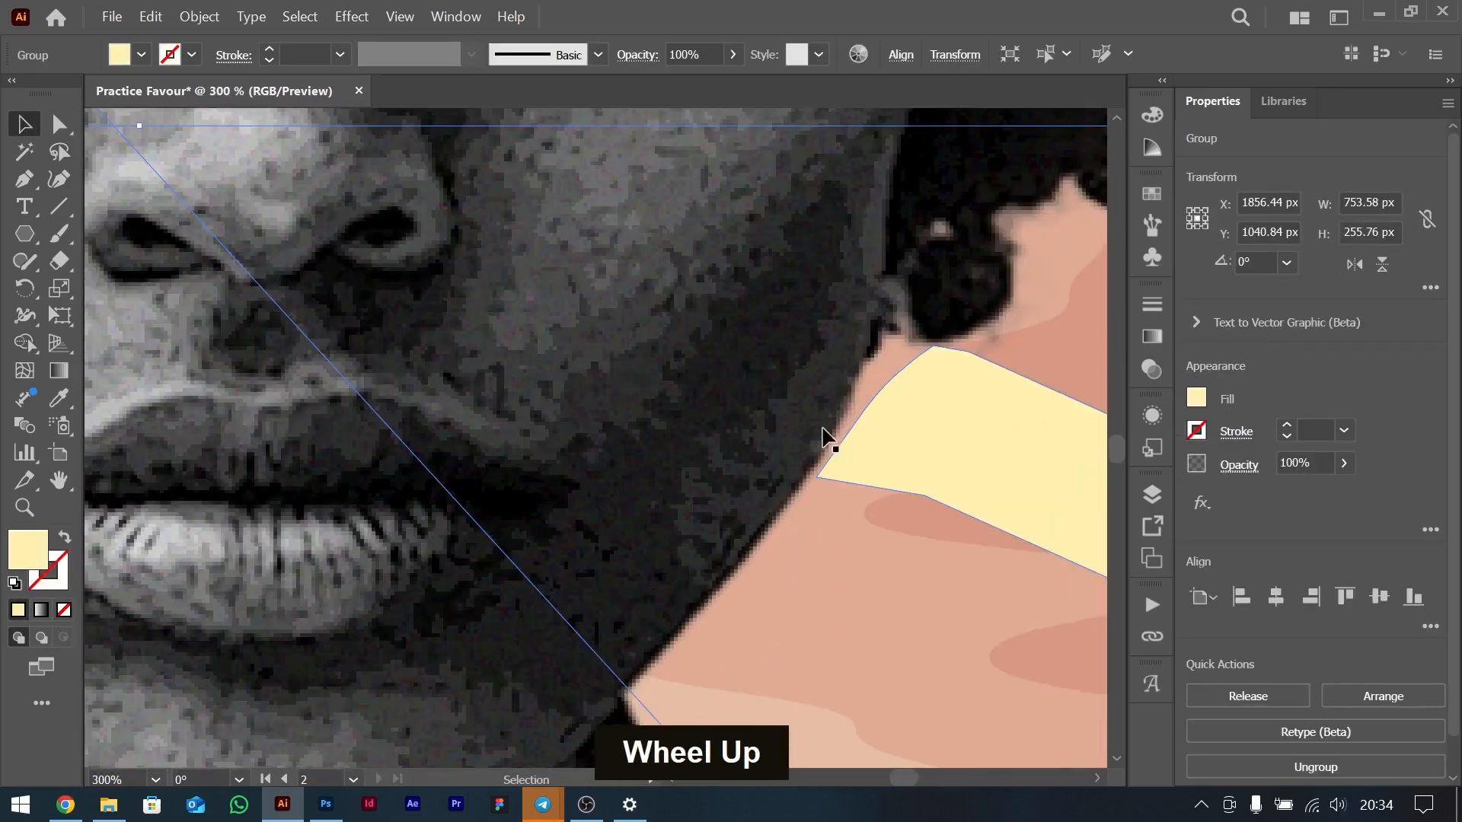
pyautogui.press('a')
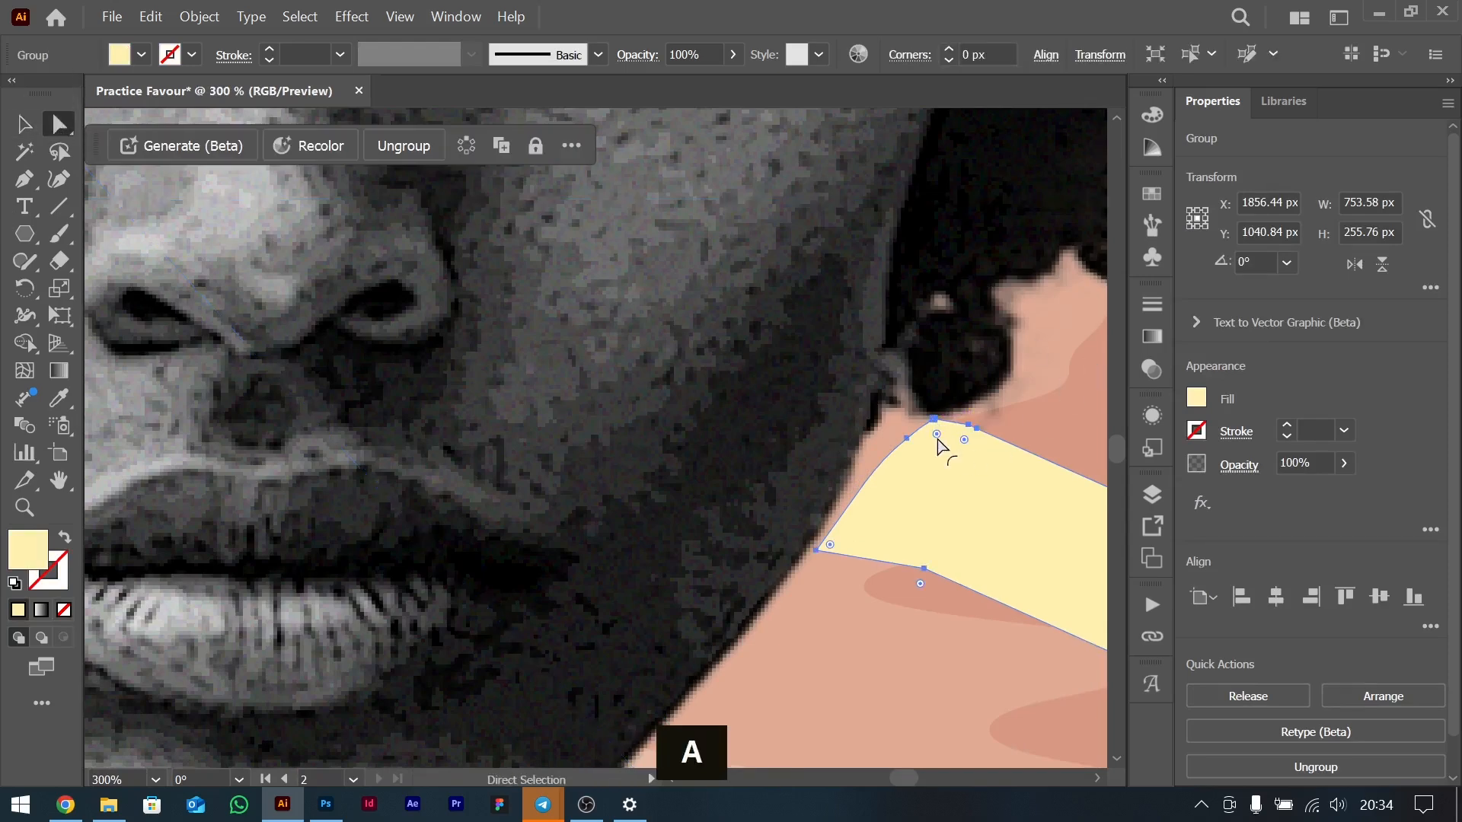
pyautogui.moveTo(938, 423); pyautogui.dragTo(858, 494)
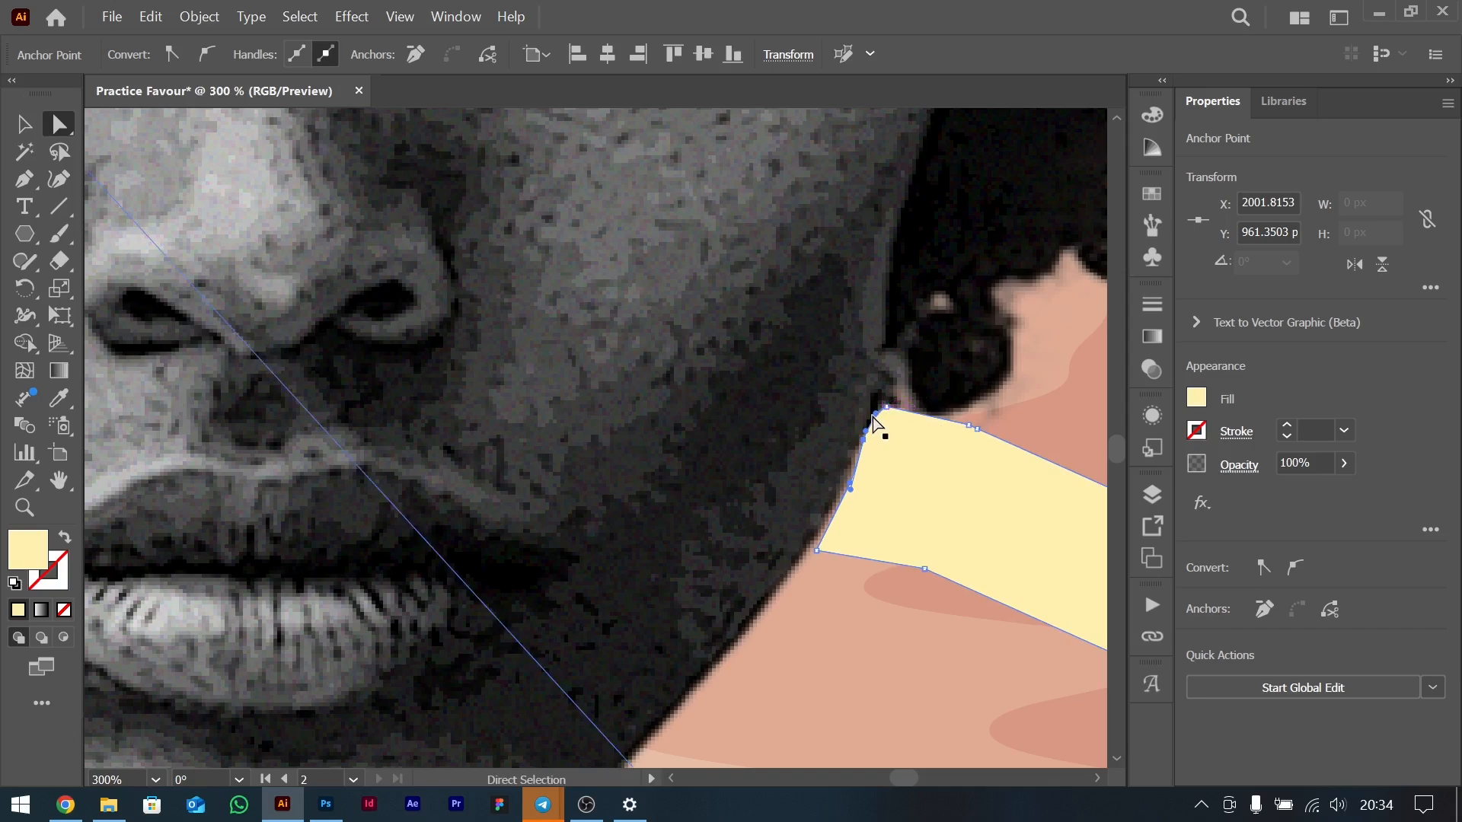
pyautogui.moveTo(865, 428); pyautogui.dragTo(867, 427)
# Move the anchor points at the ring's left open end so the cut edge tucks along the hair outline.
pyautogui.hotkey('ctrl', '-')
pyautogui.hotkey('ctrl', '-')
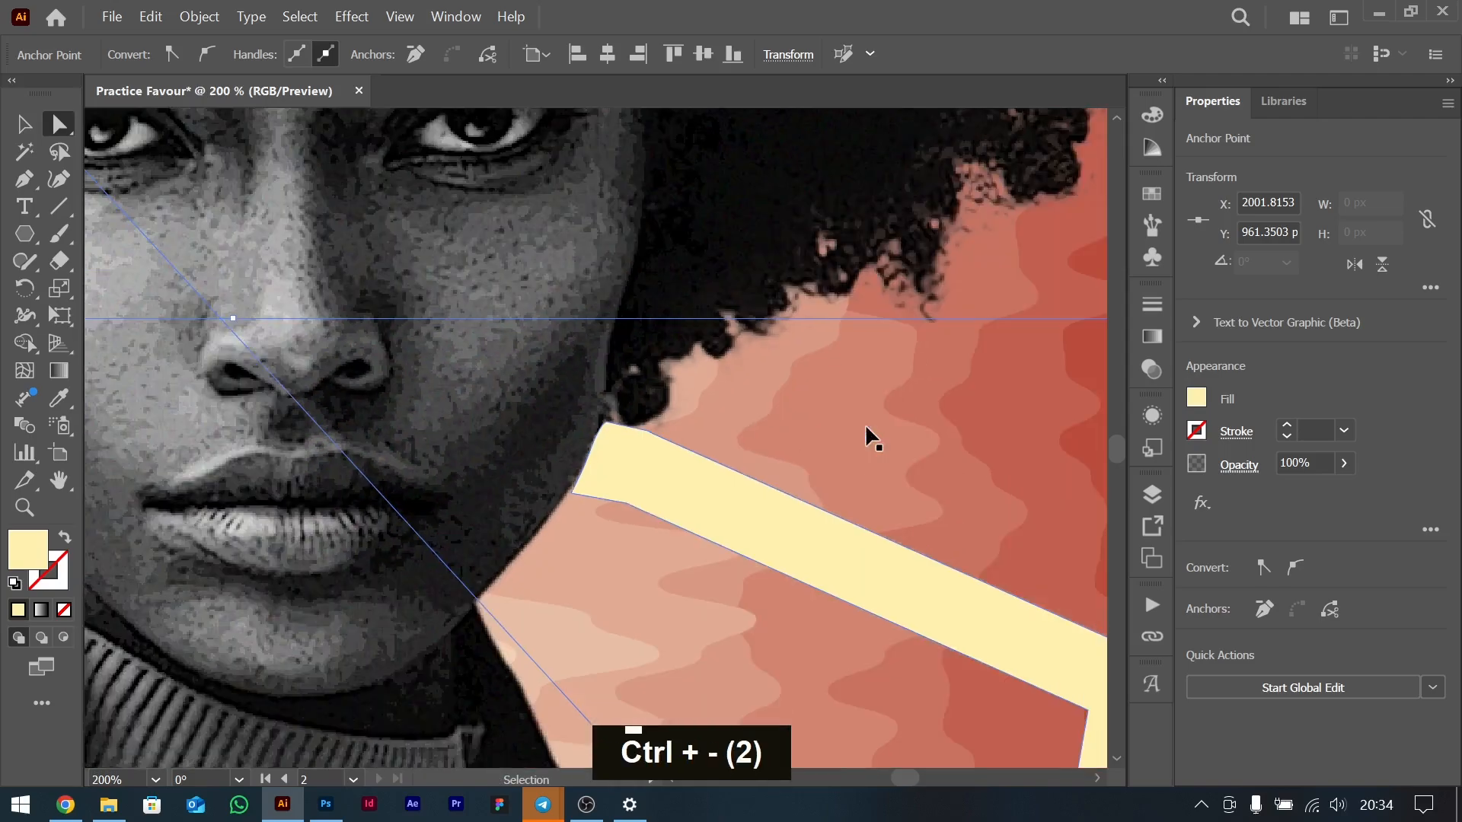
pyautogui.hscroll(-3, 866, 428)
pyautogui.hscroll(-5, 866, 428)
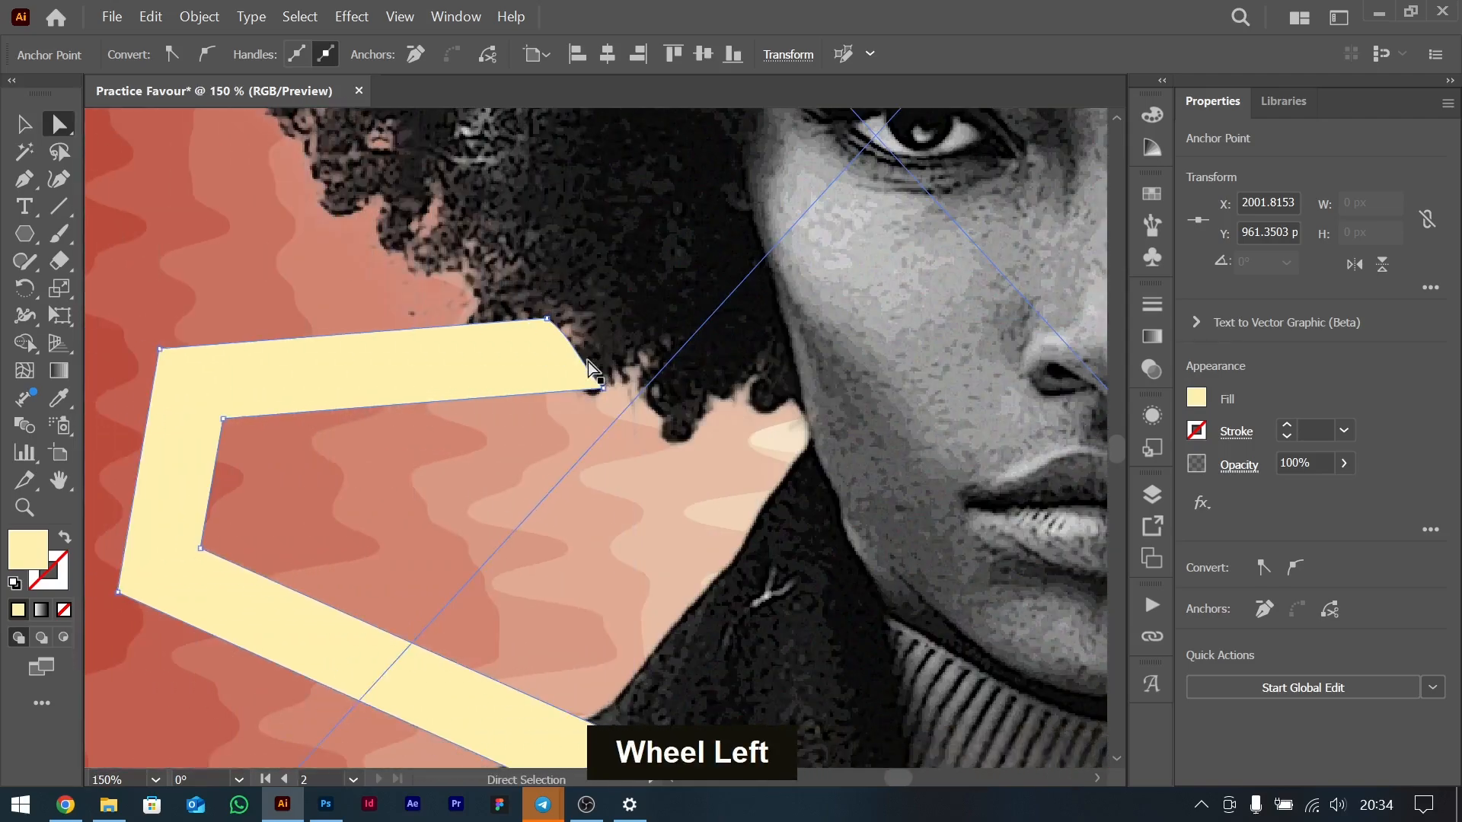
pyautogui.moveTo(606, 391); pyautogui.dragTo(584, 393)
pyautogui.moveTo(545, 321)
pyautogui.mouseDown()
pyautogui.moveTo(509, 358)
pyautogui.moveTo(556, 318)
pyautogui.moveTo(523, 332)
pyautogui.mouseUp()
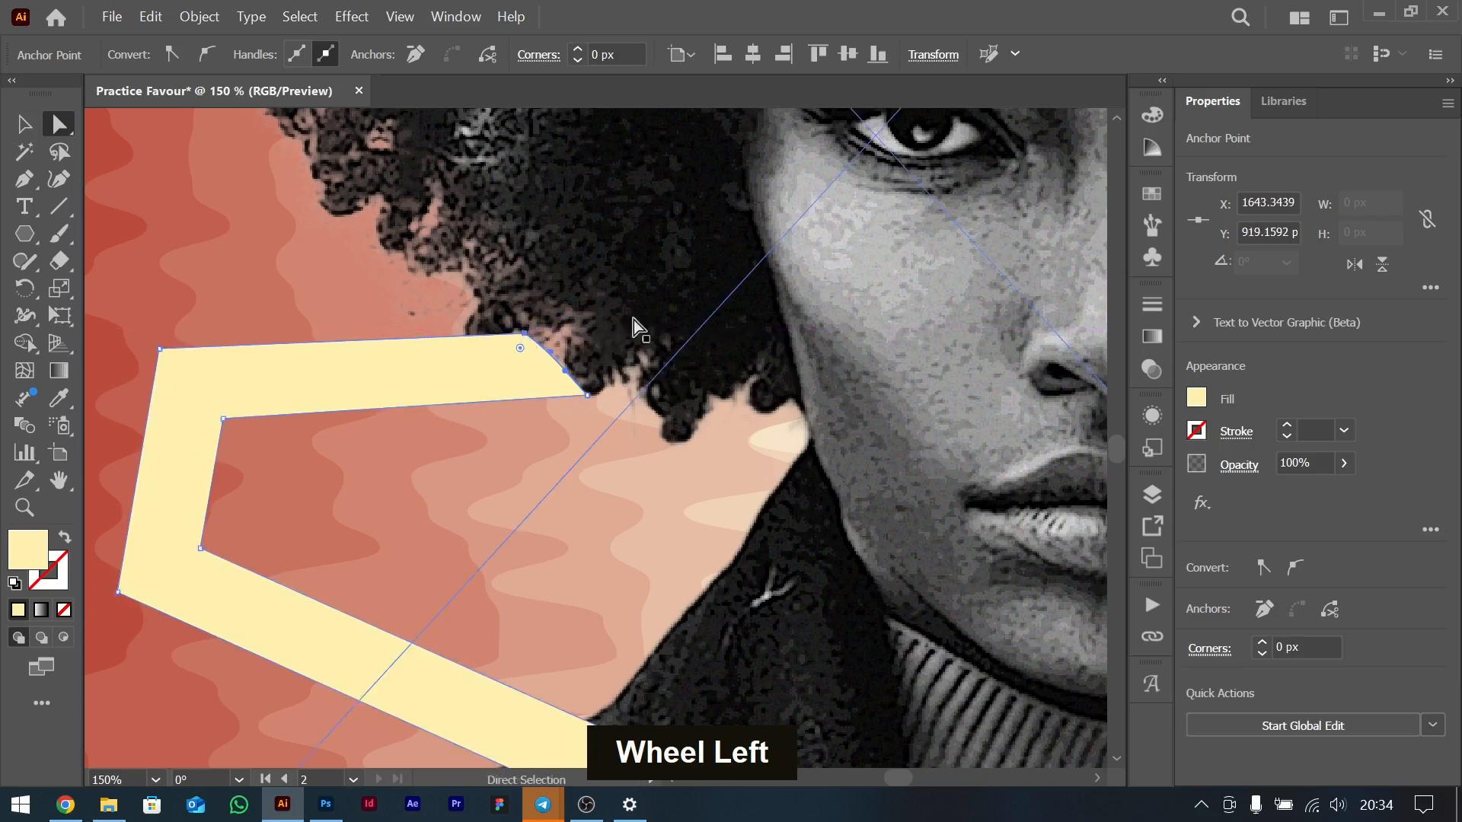
pyautogui.hotkey('ctrl', '-')
pyautogui.hotkey('ctrl', '-')
pyautogui.hotkey('ctrl', '-')
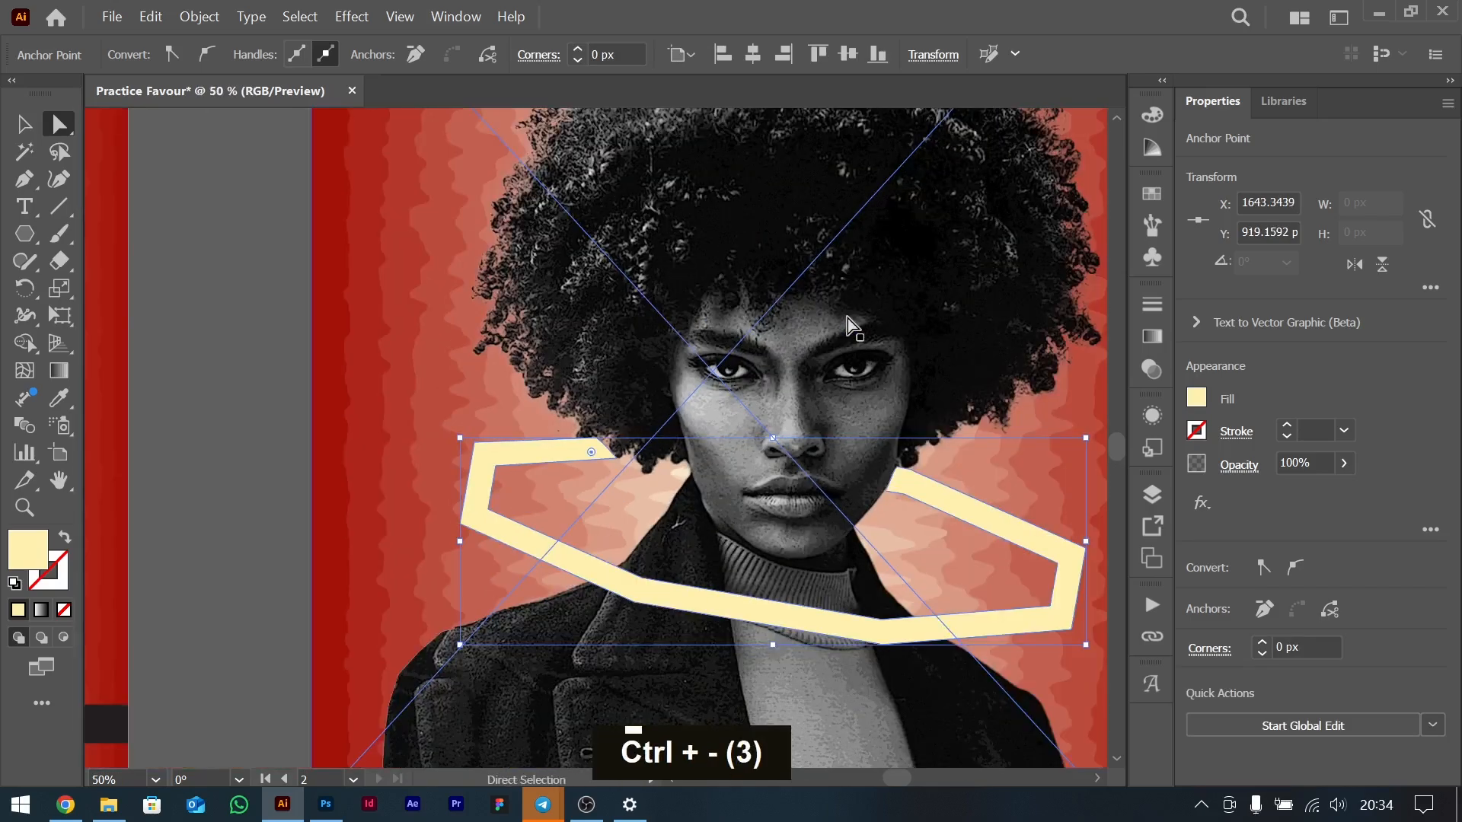
pyautogui.click(23, 124)
pyautogui.hotkey('ctrl', '0')
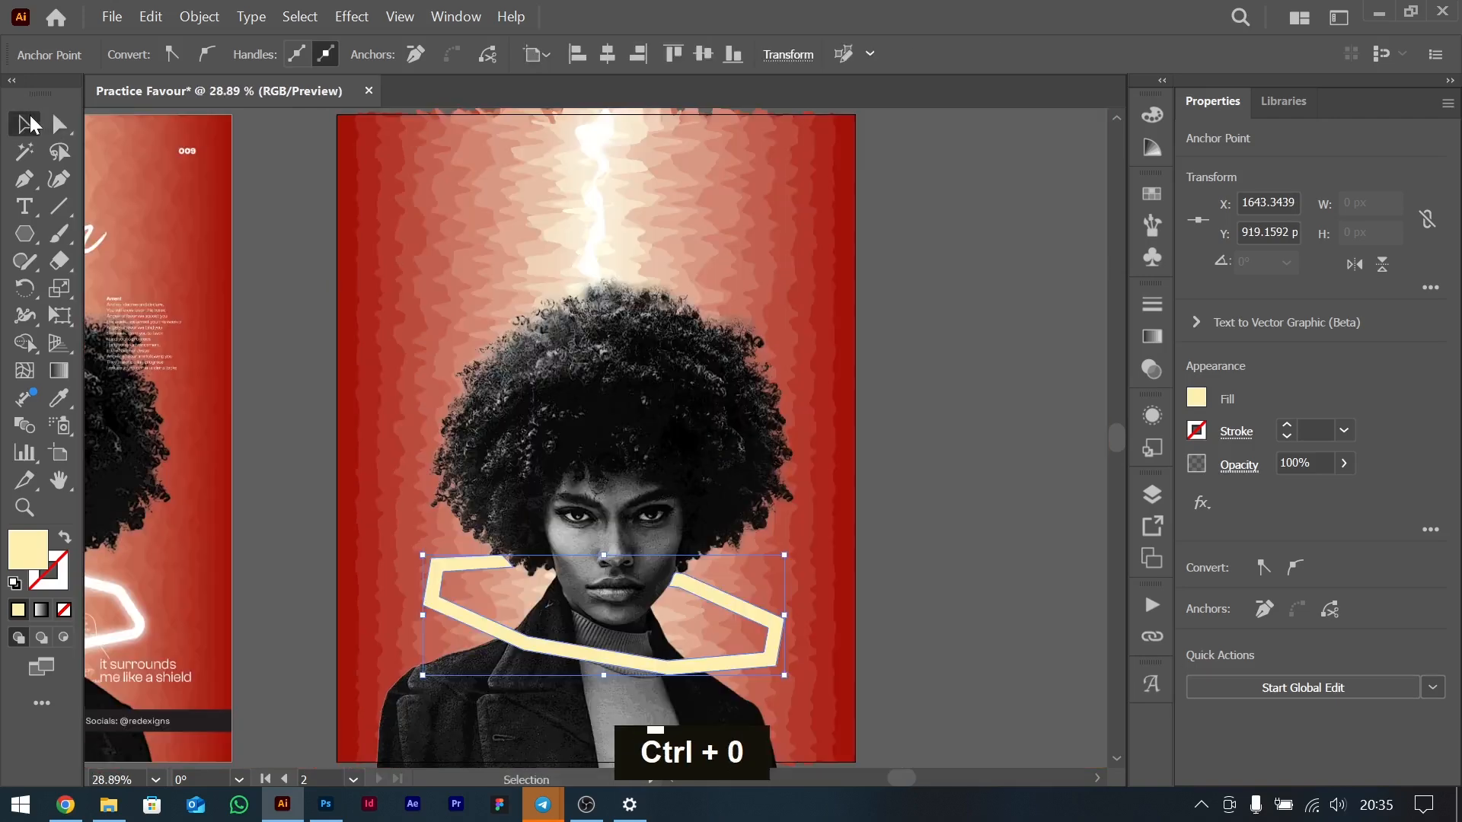
pyautogui.click(1063, 629)
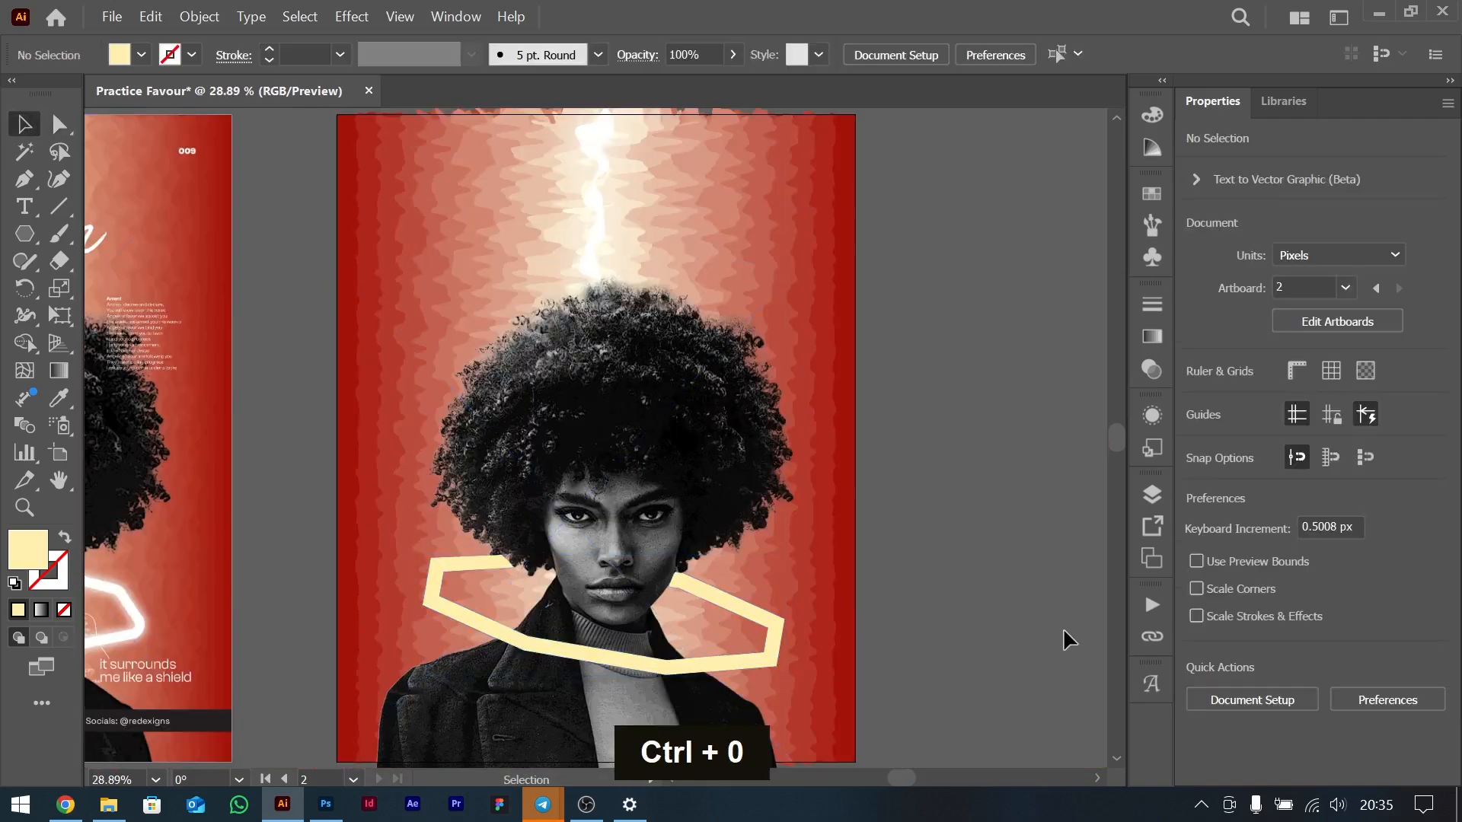
# Round all corners of the open ring slightly, to a radius of about 9 px.
pyautogui.click(735, 600)
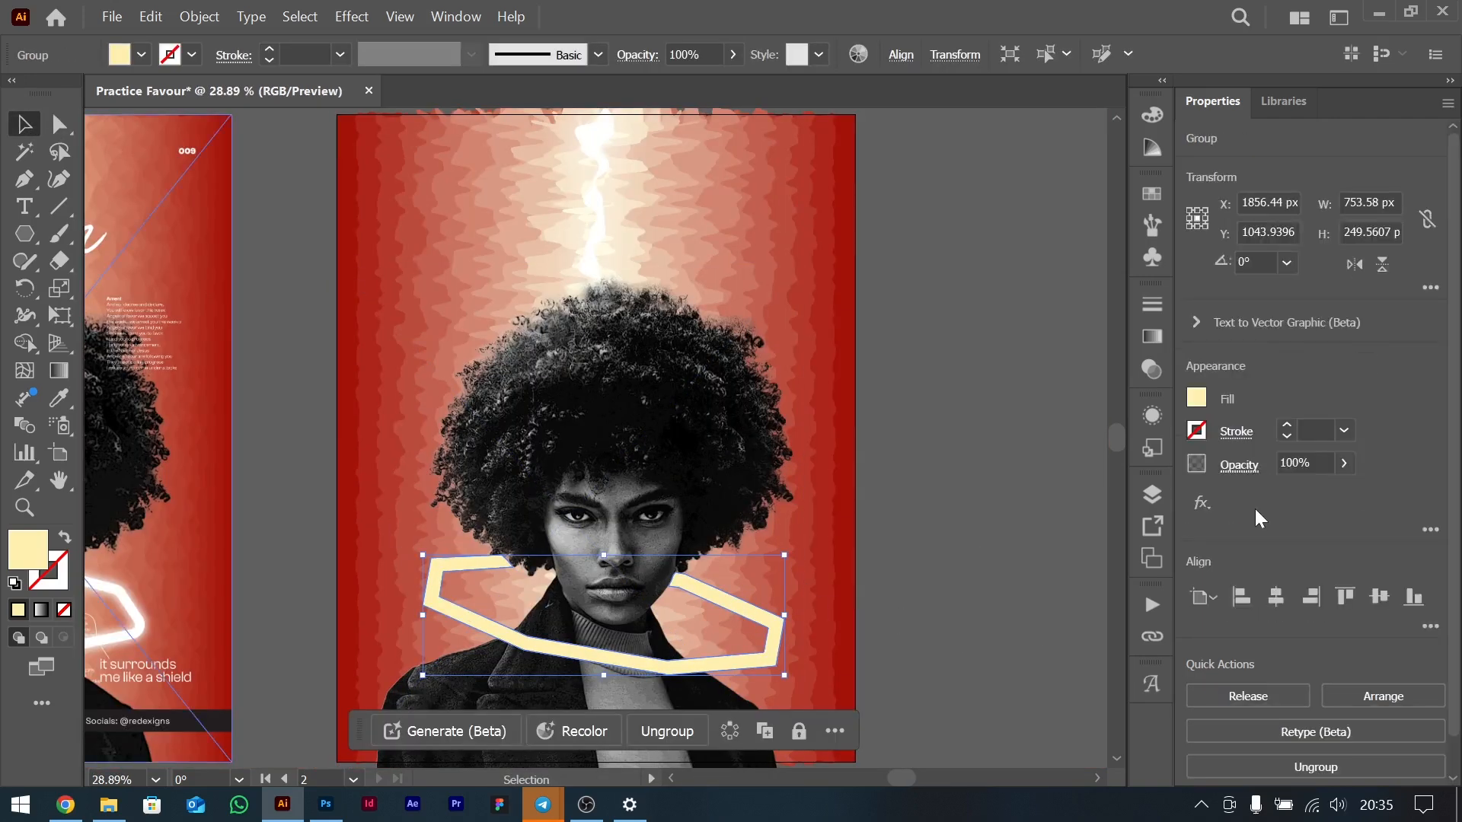
pyautogui.press('a')
pyautogui.moveTo(760, 638); pyautogui.dragTo(750, 637)
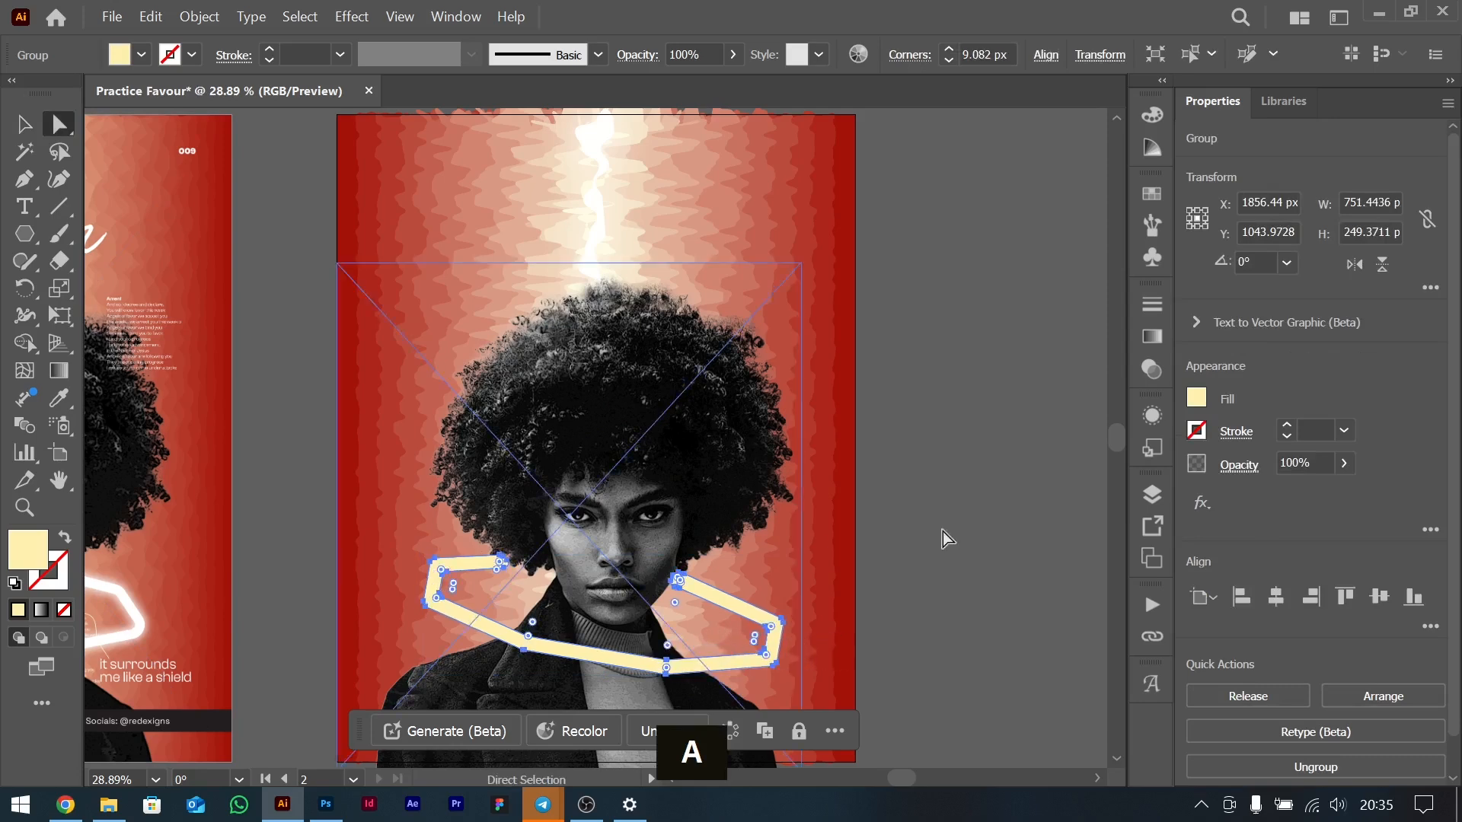
pyautogui.click(914, 536)
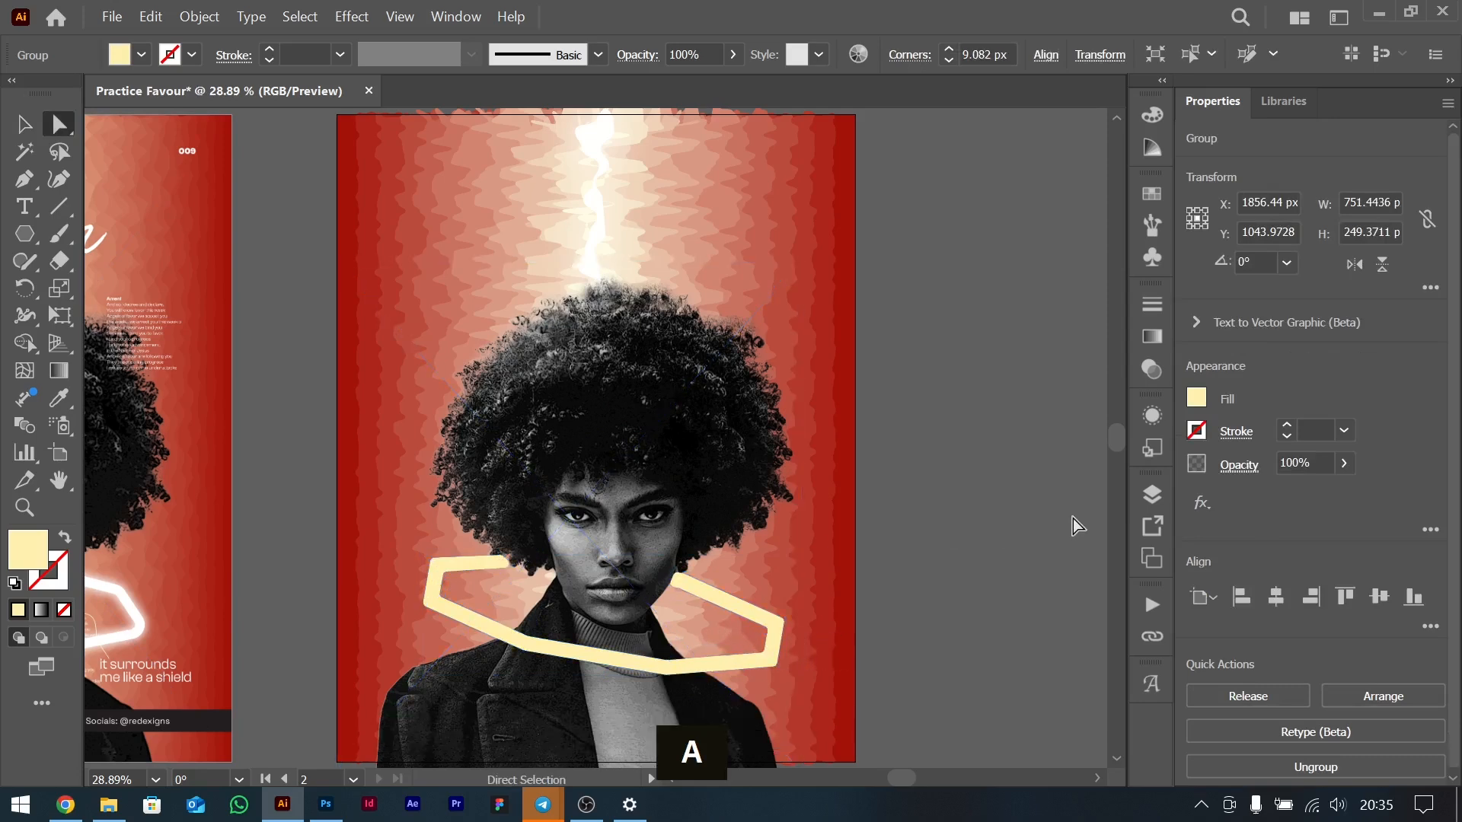
# Round the ring's corners individually, with about 65 px at the upper left and about 42 px at the upper right.
pyautogui.click(436, 564)
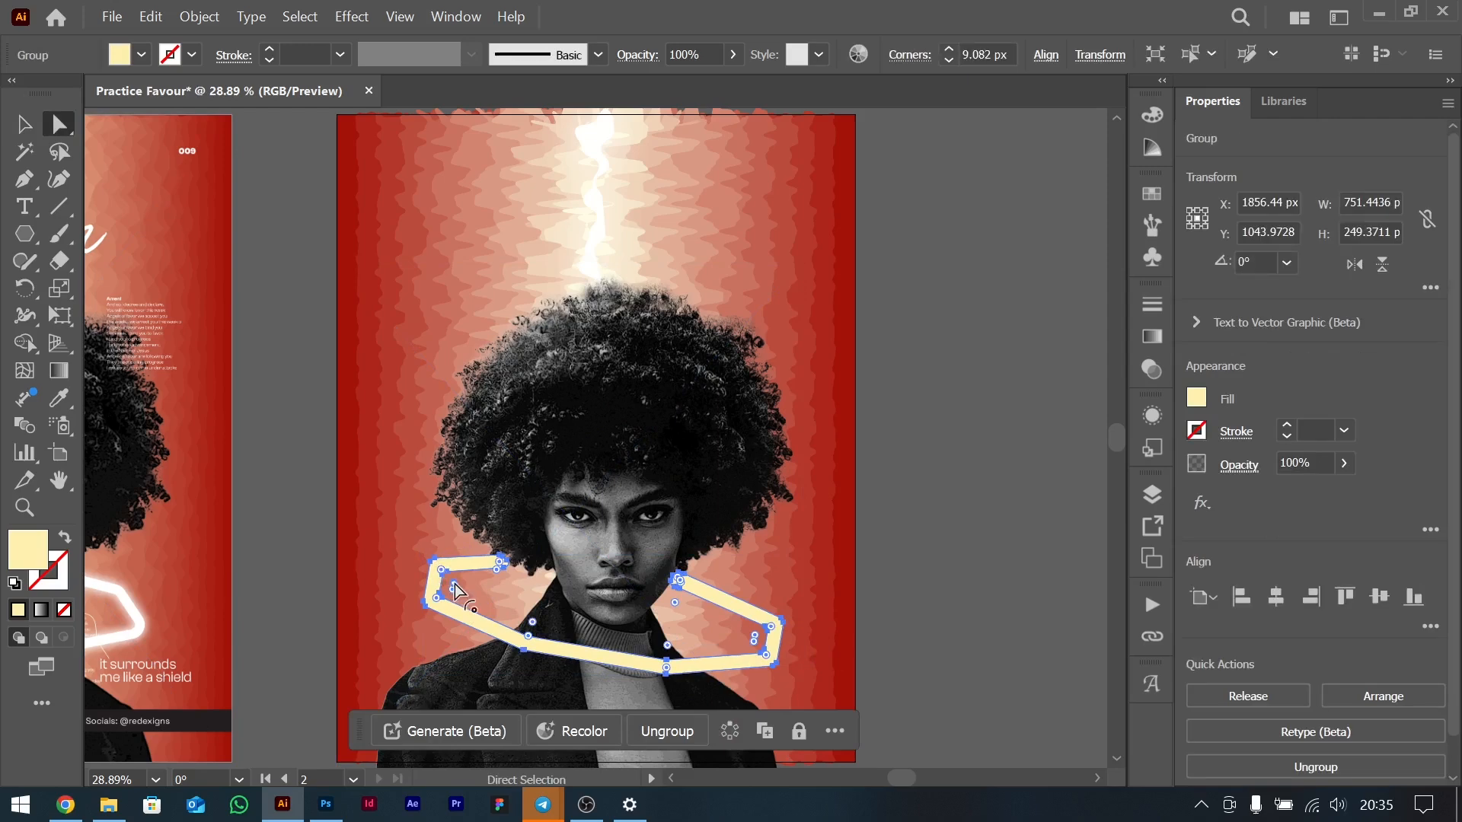
pyautogui.moveTo(455, 590); pyautogui.dragTo(487, 596)
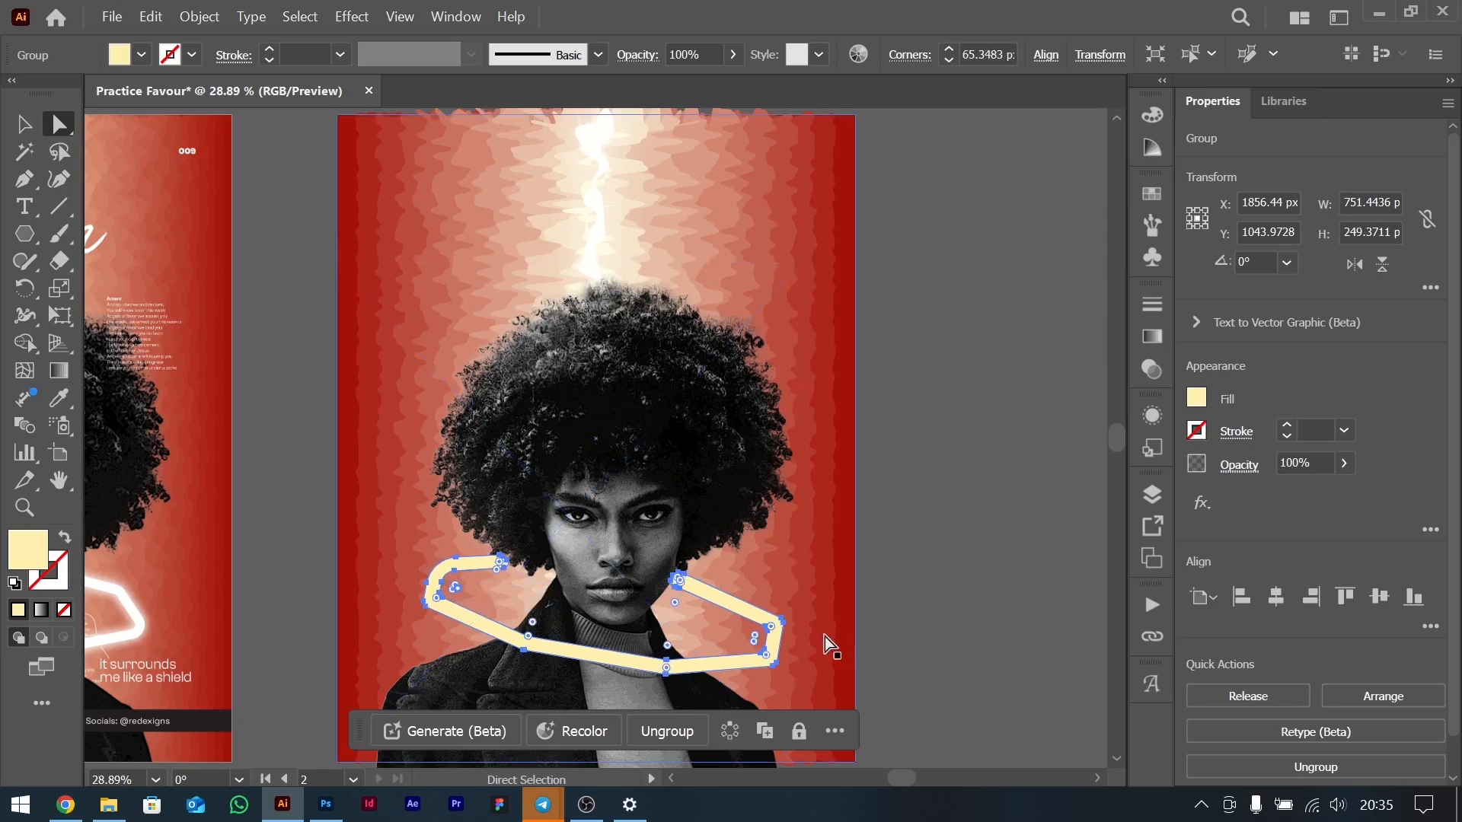
pyautogui.moveTo(773, 629); pyautogui.dragTo(757, 634)
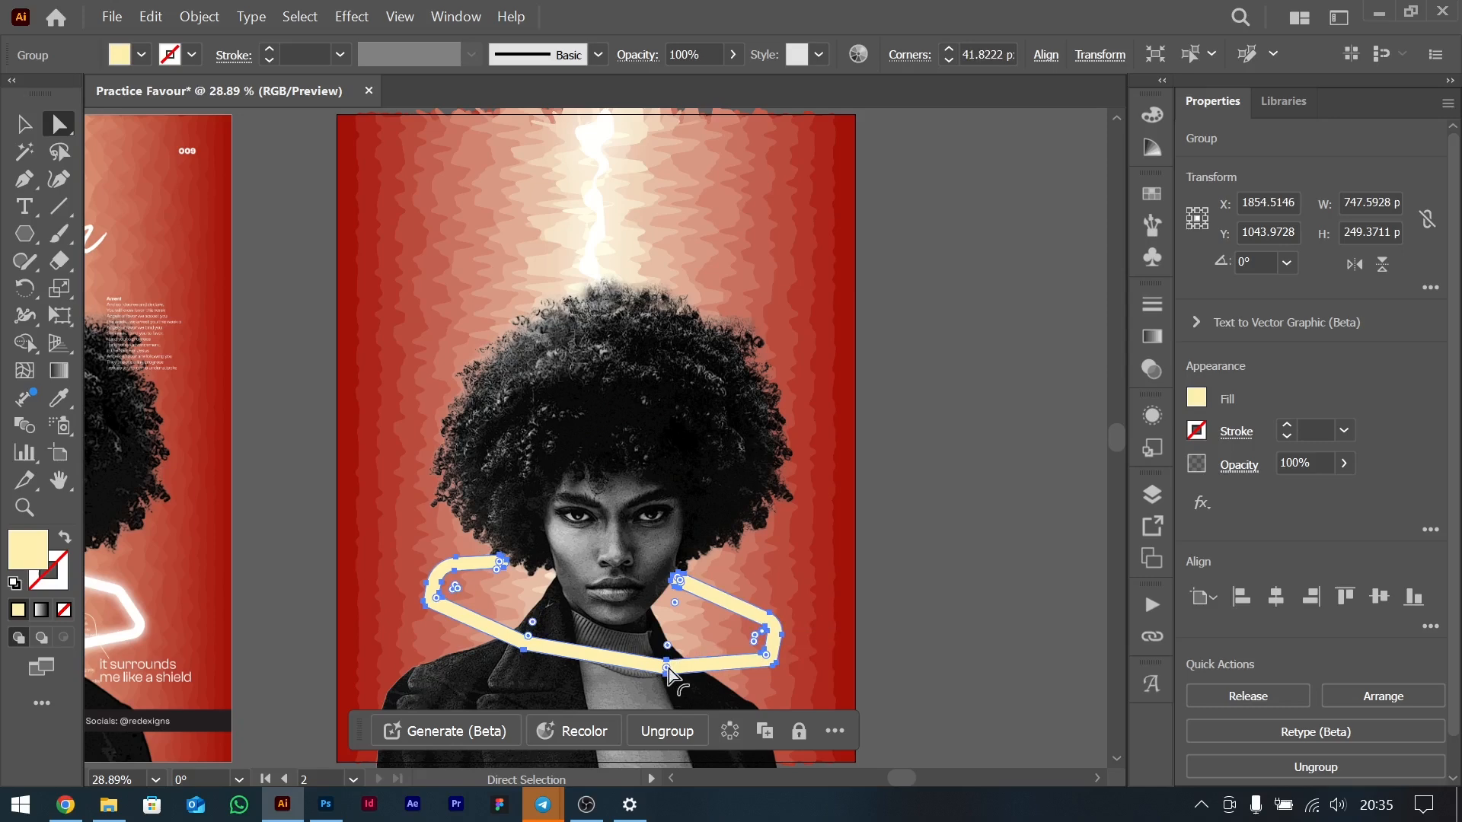
pyautogui.click(668, 668)
pyautogui.moveTo(668, 669); pyautogui.dragTo(669, 660)
pyautogui.click(974, 548)
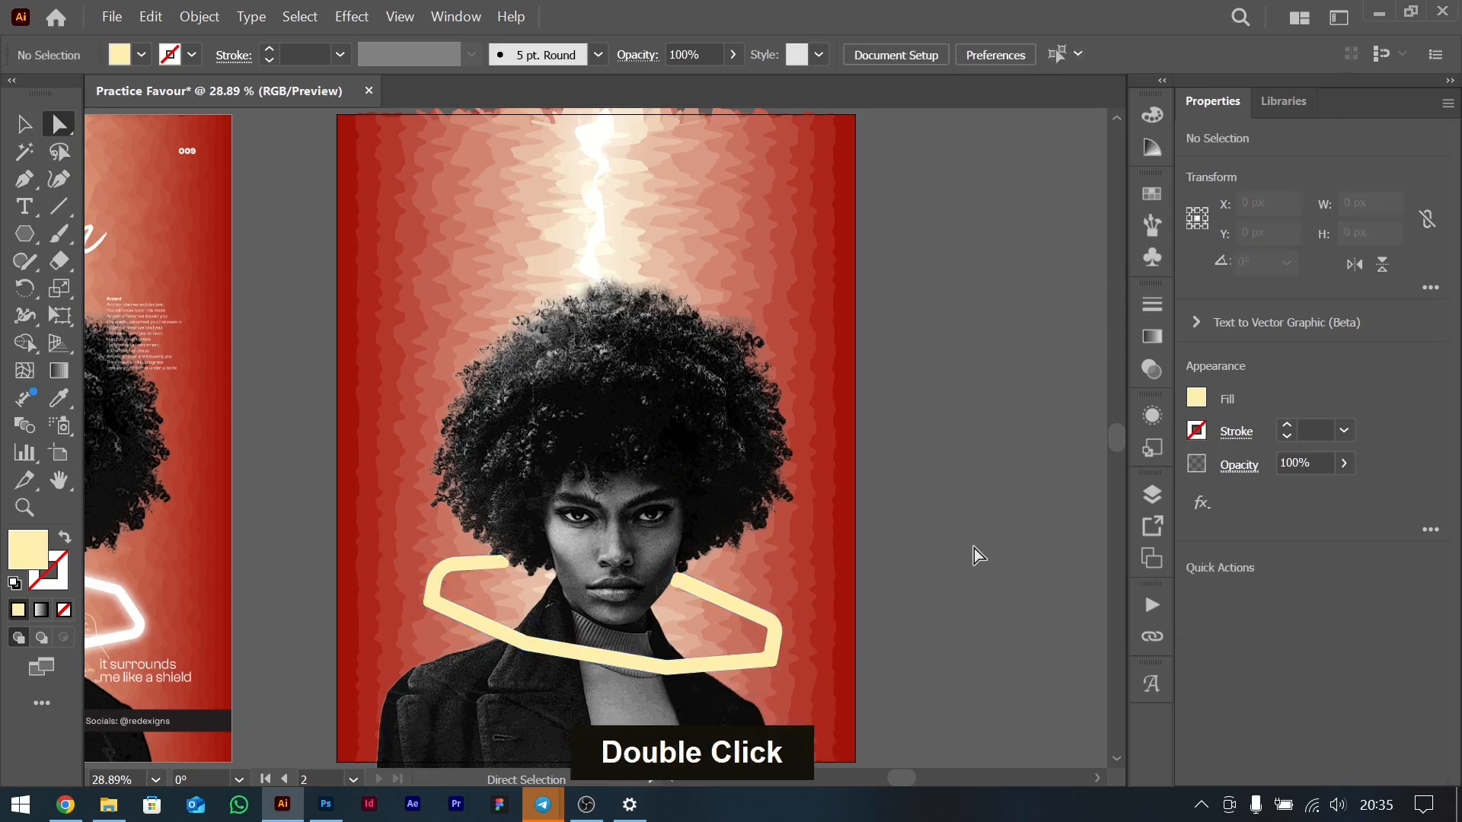
# Apply an Outer Glow to the ring with white in Screen mode, 75% opacity and 40 px blur.
pyautogui.click(24, 123)
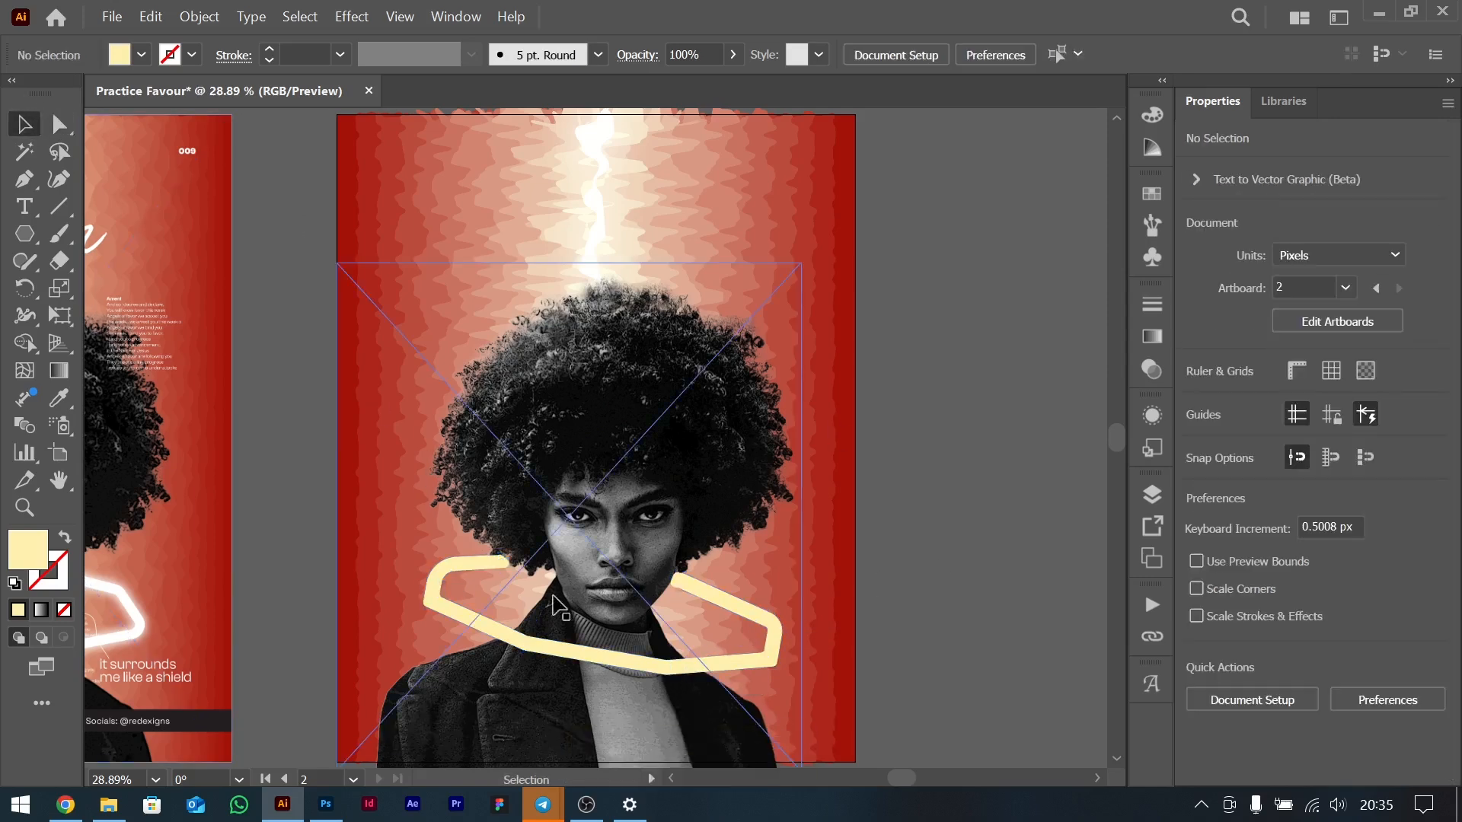
pyautogui.click(755, 634)
pyautogui.scroll(-3, 680, 396)
pyautogui.scroll(3, 632, 260)
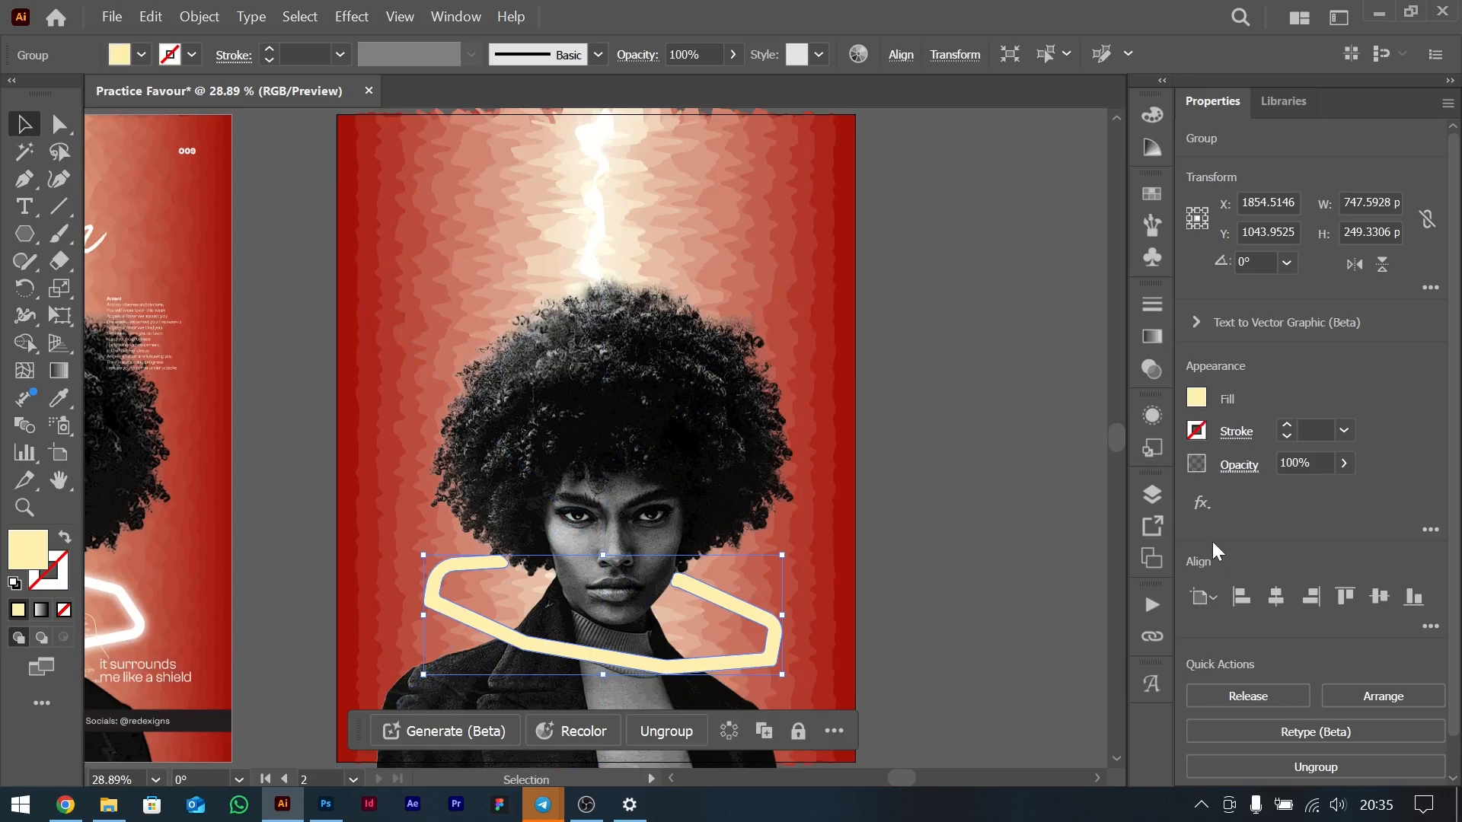
pyautogui.click(1201, 503)
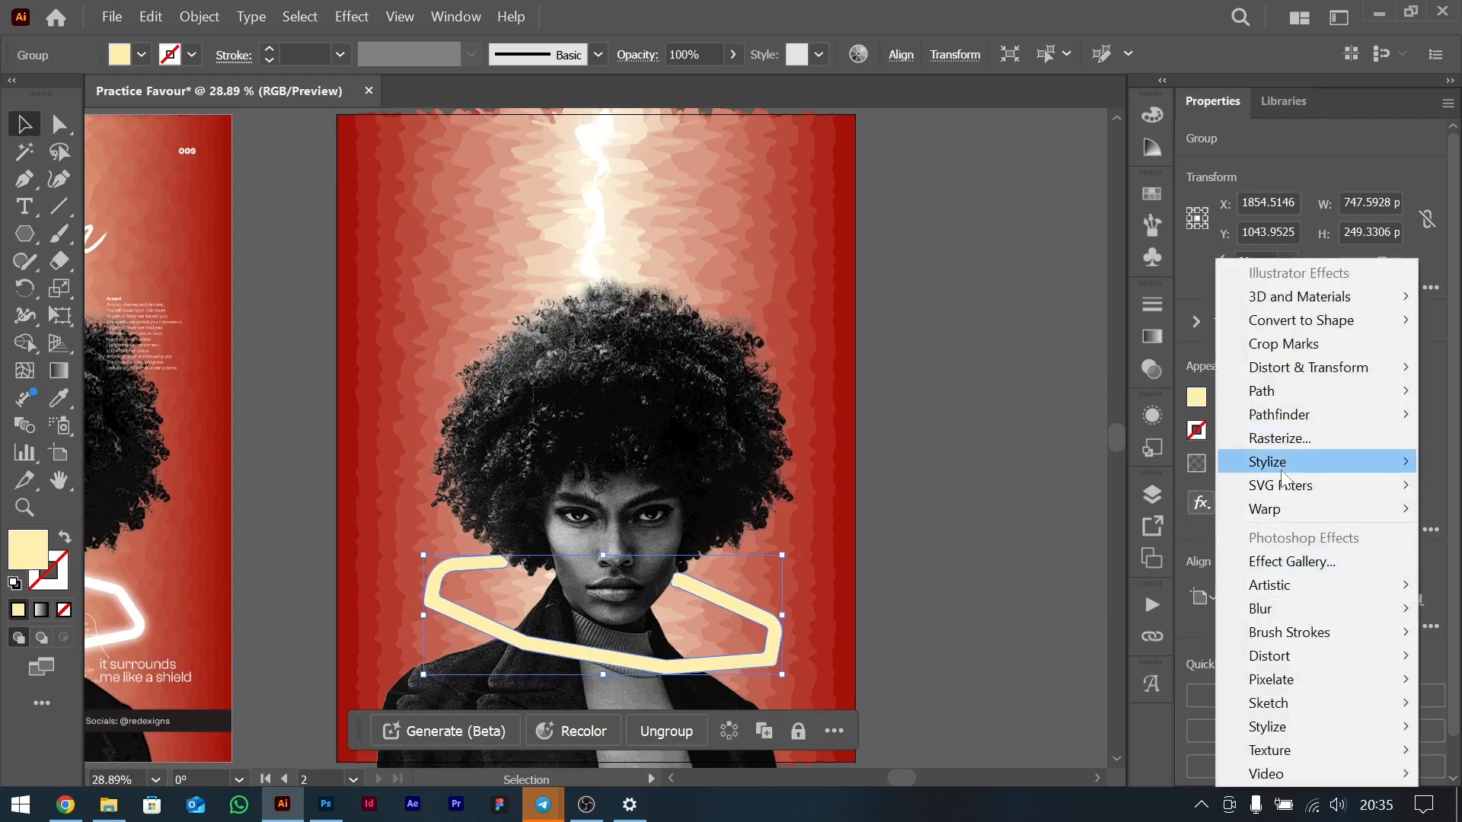
pyautogui.moveTo(1282, 471)
pyautogui.click(1085, 530)
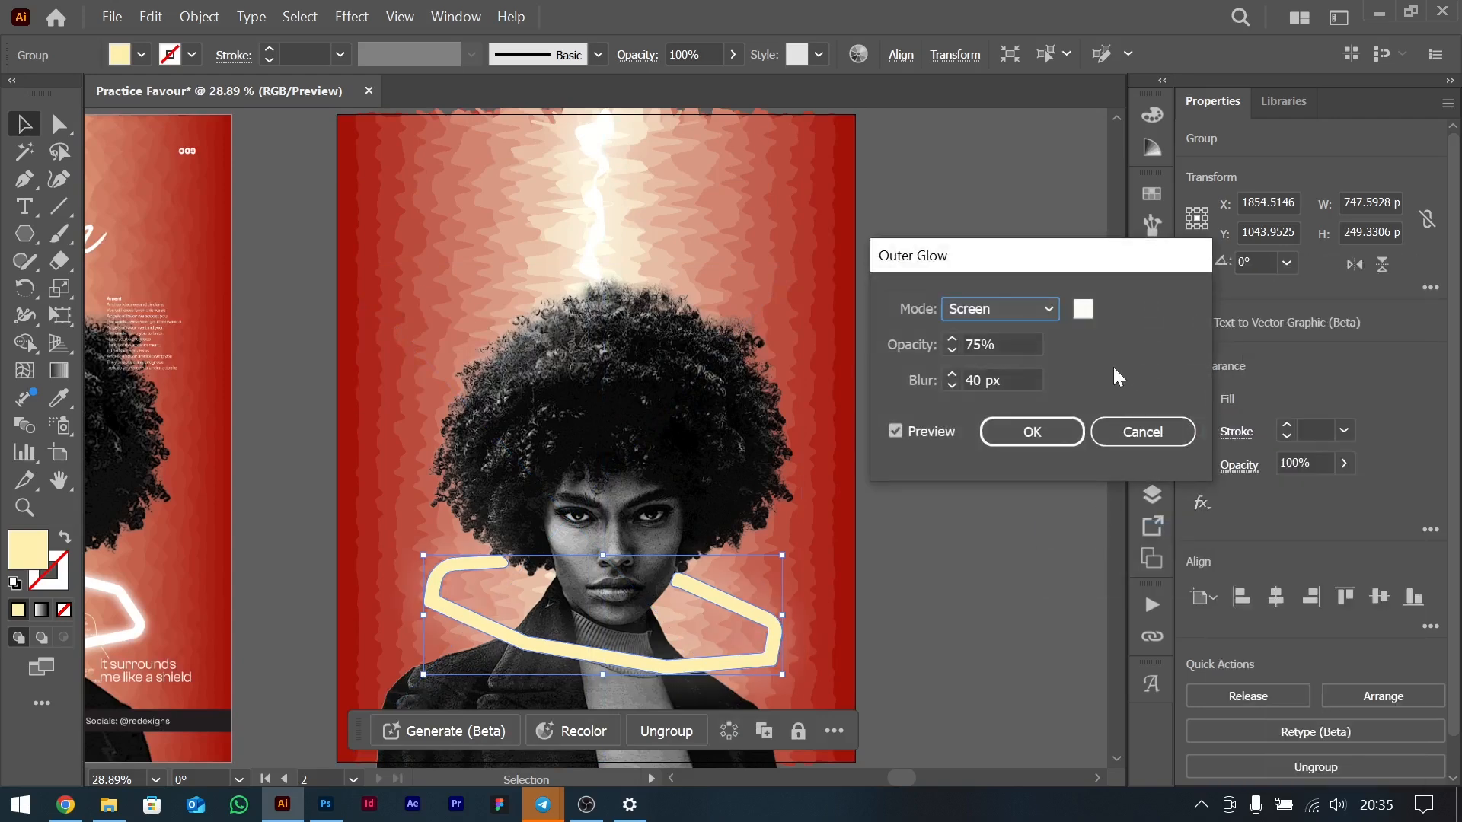
pyautogui.click(1029, 430)
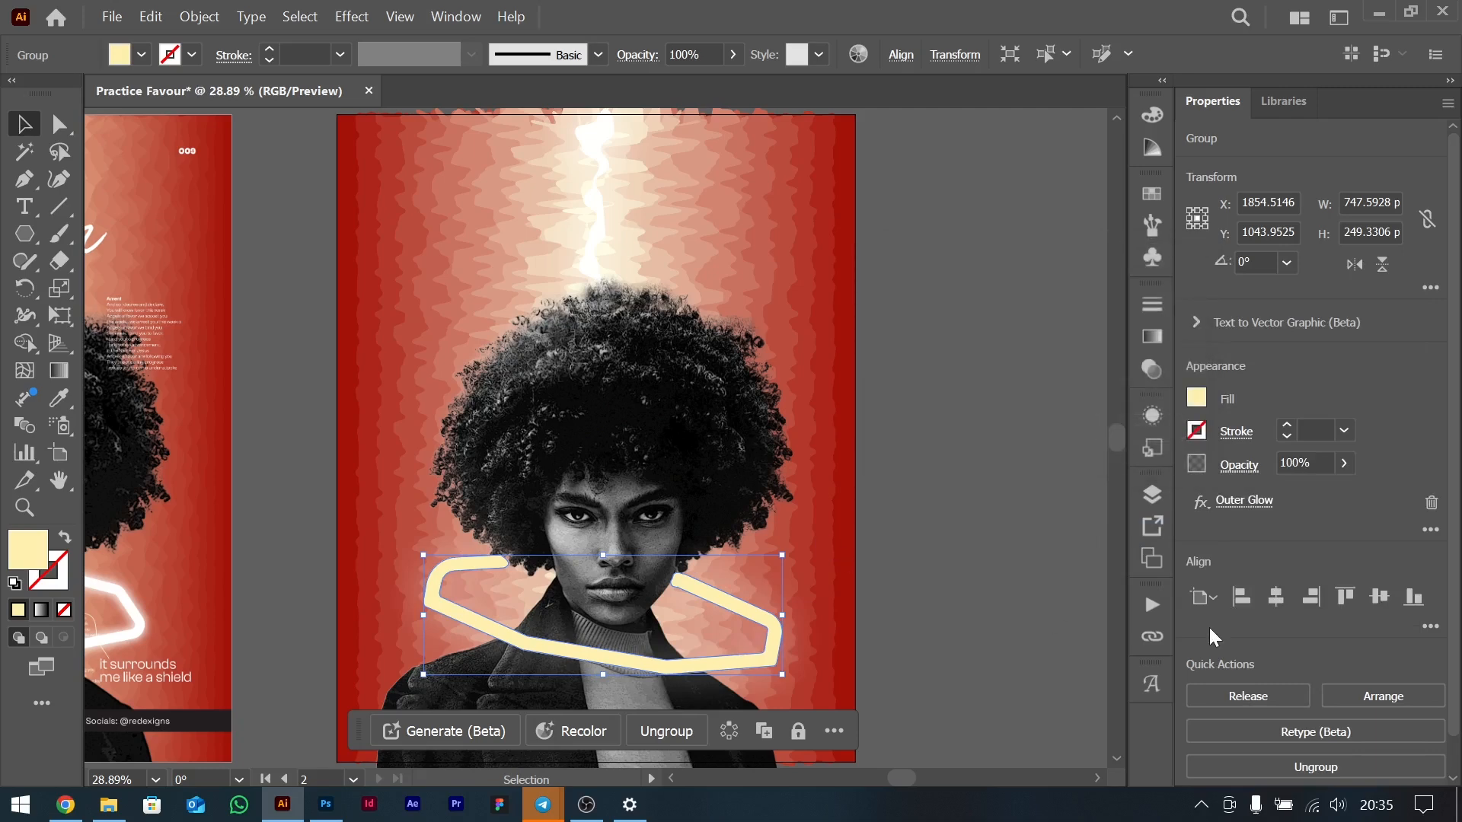
# Duplicate the ring in place in front and change the copy's blending mode to brighten it.
pyautogui.hotkey('ctrl', 'c')
pyautogui.hotkey('ctrl', 'f')
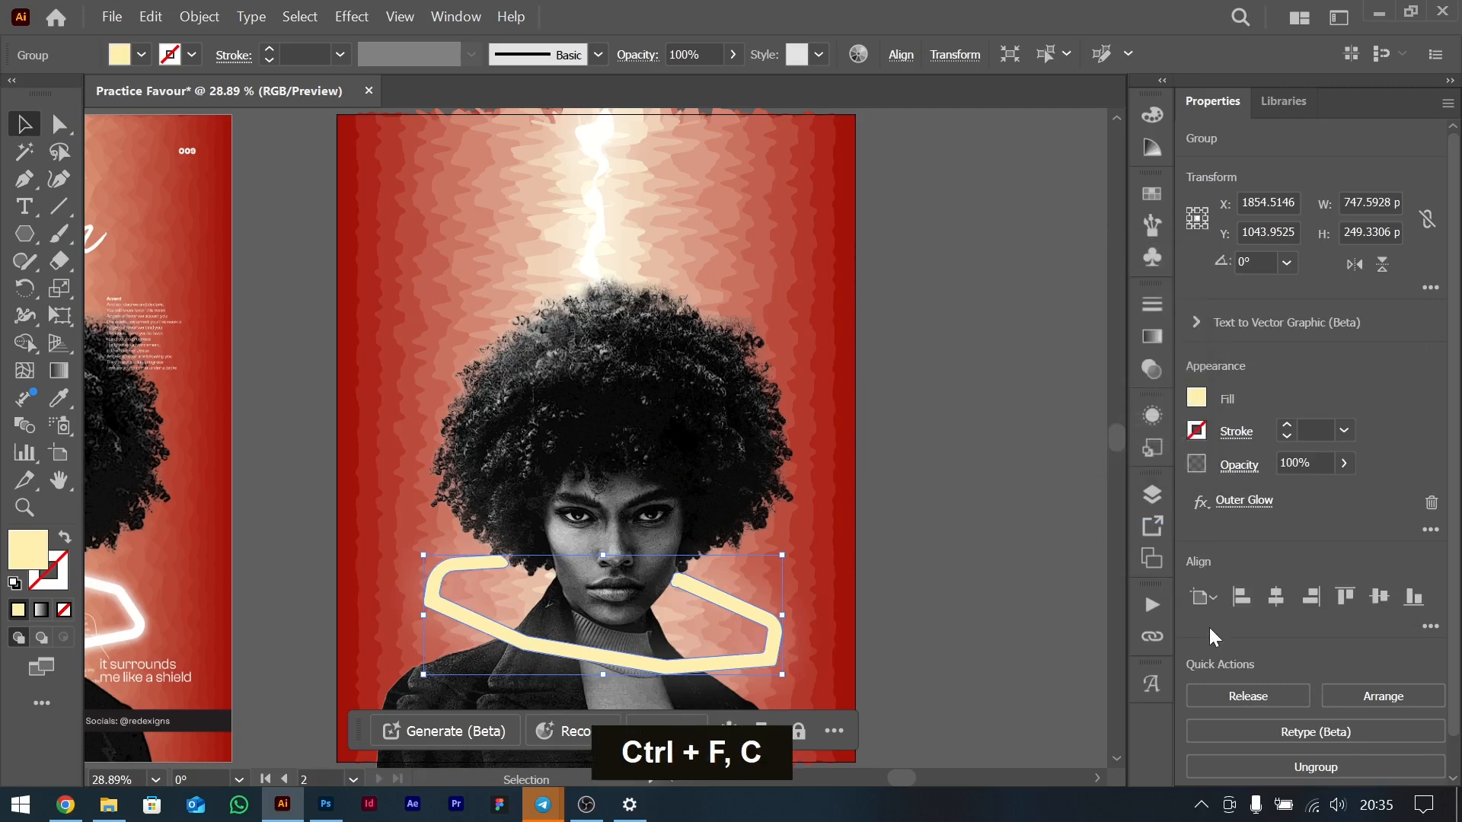
pyautogui.click(1241, 466)
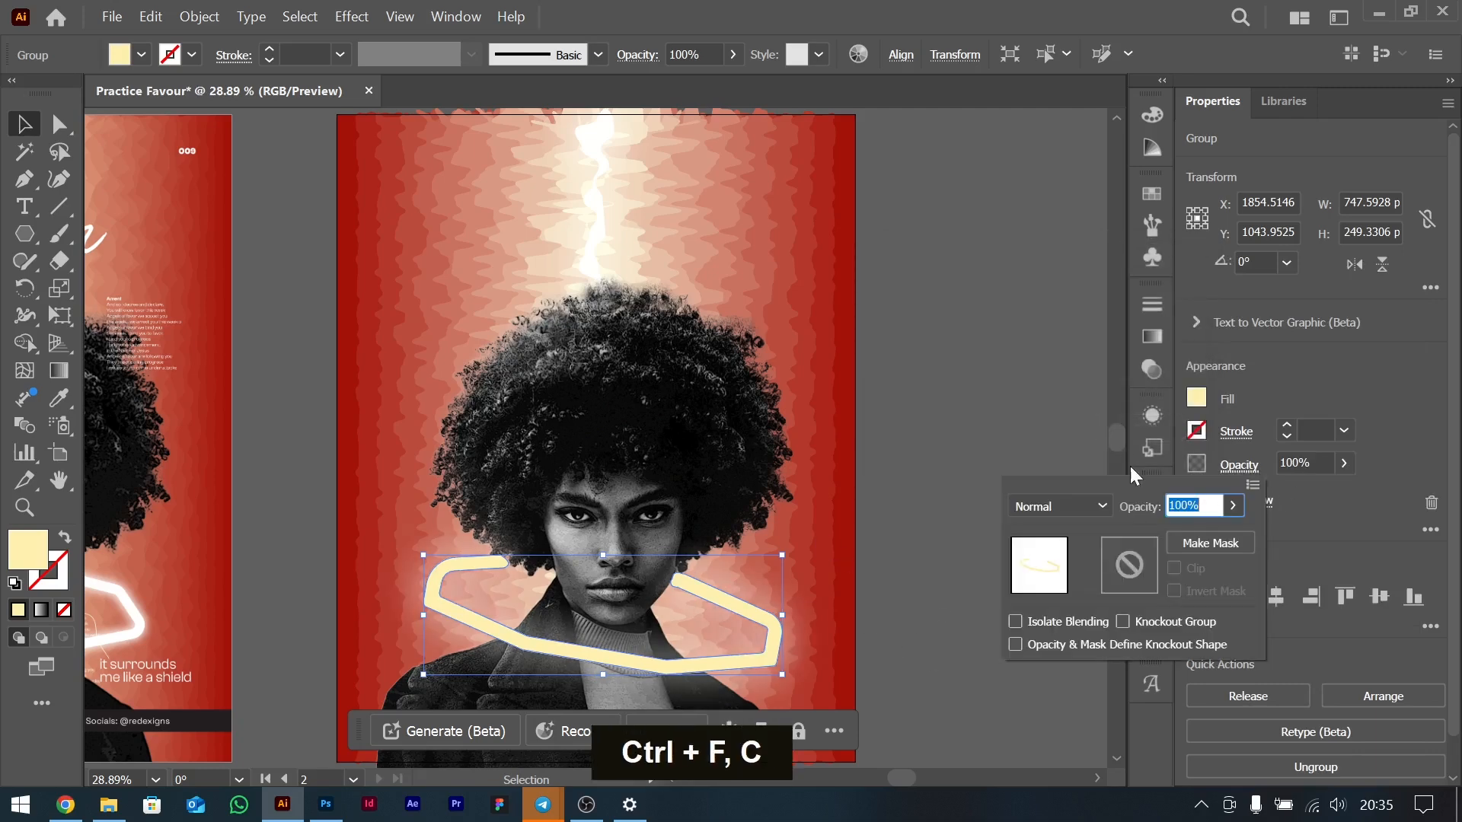
pyautogui.click(1058, 504)
pyautogui.click(1056, 203)
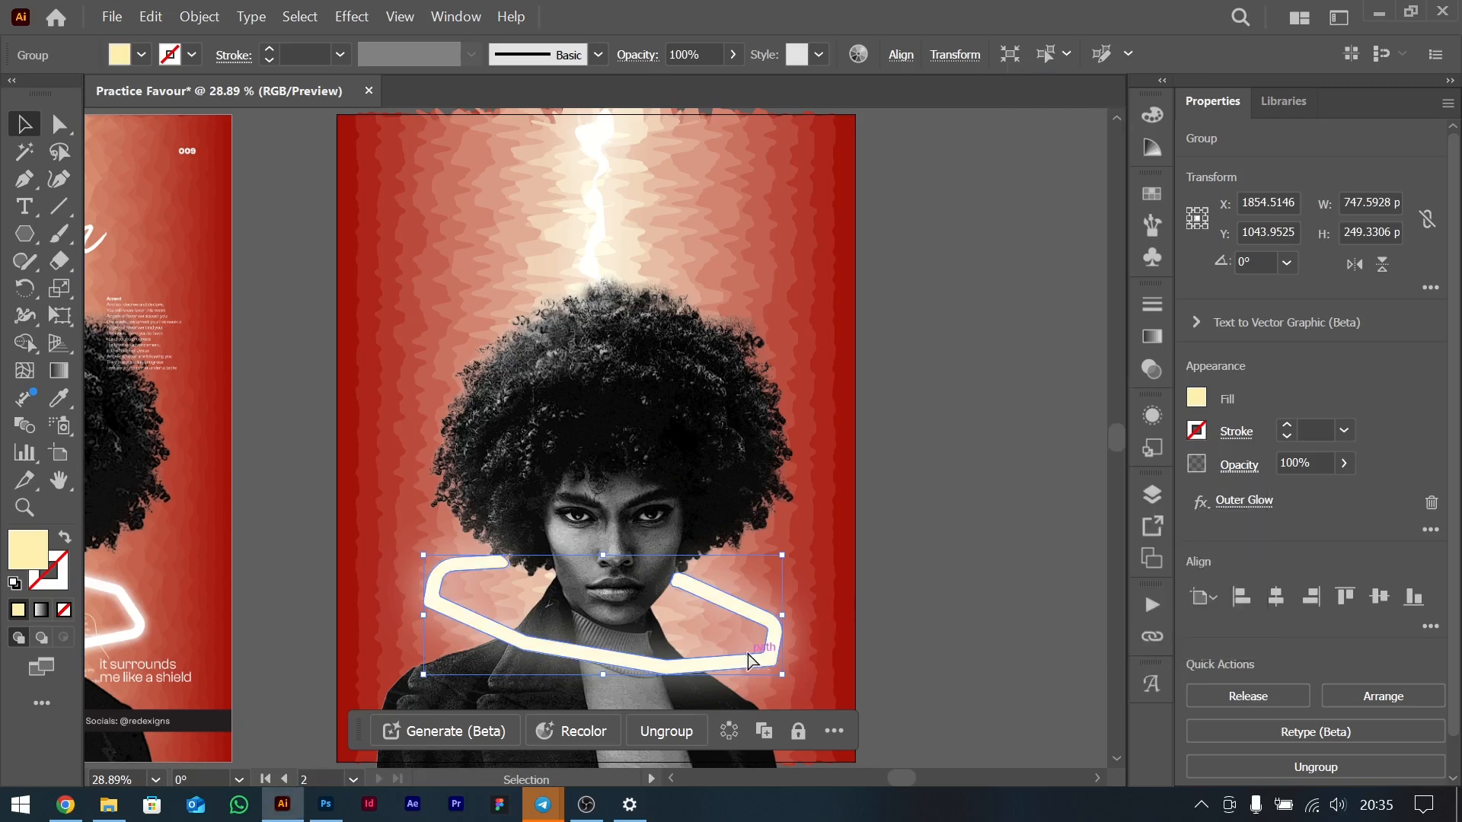
# Duplicate the glowing ring in place in front once more.
pyautogui.hotkey('ctrl', 'c')
pyautogui.hotkey('ctrl', 'f')
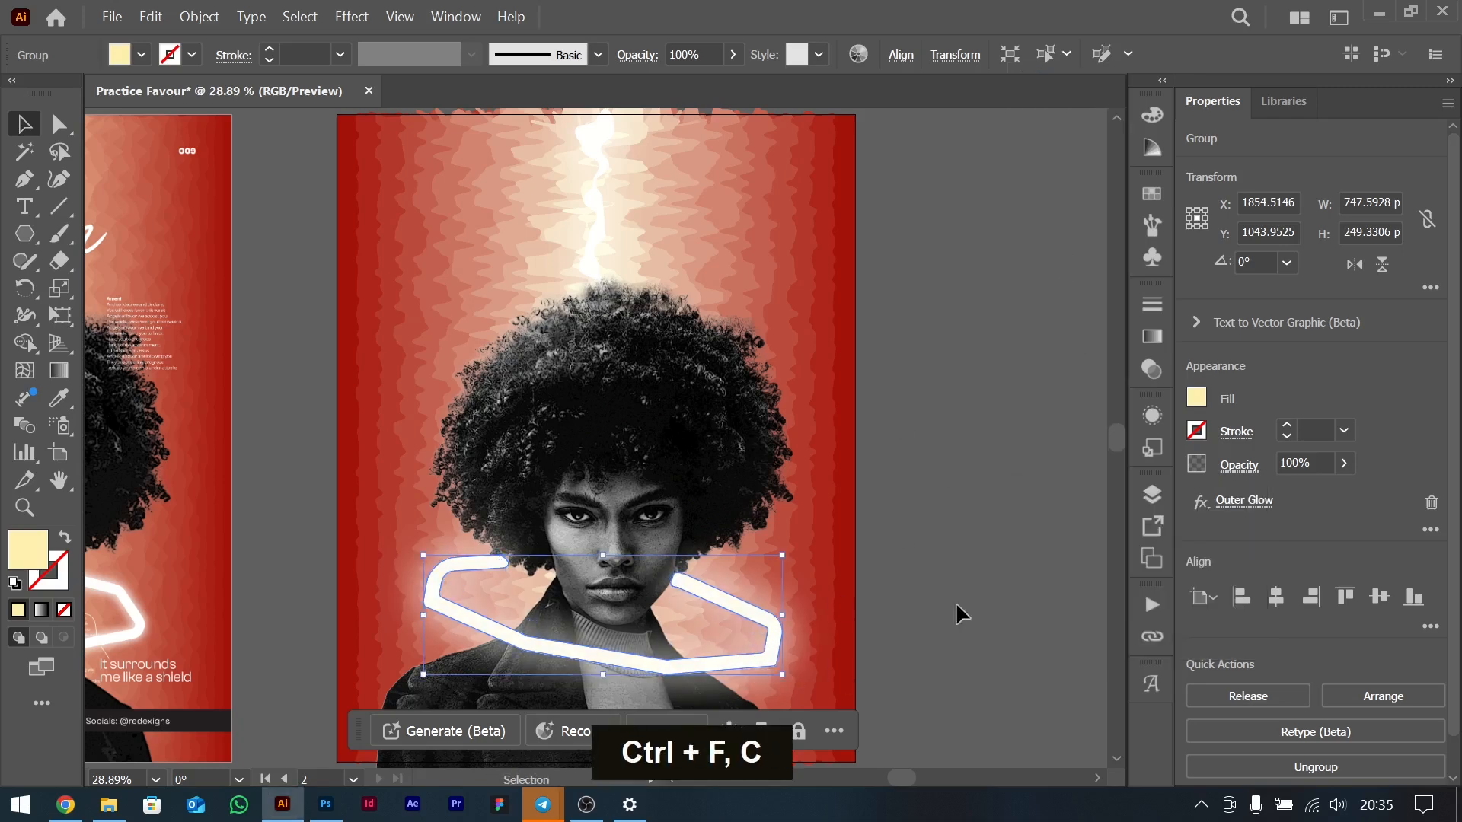
pyautogui.click(1199, 504)
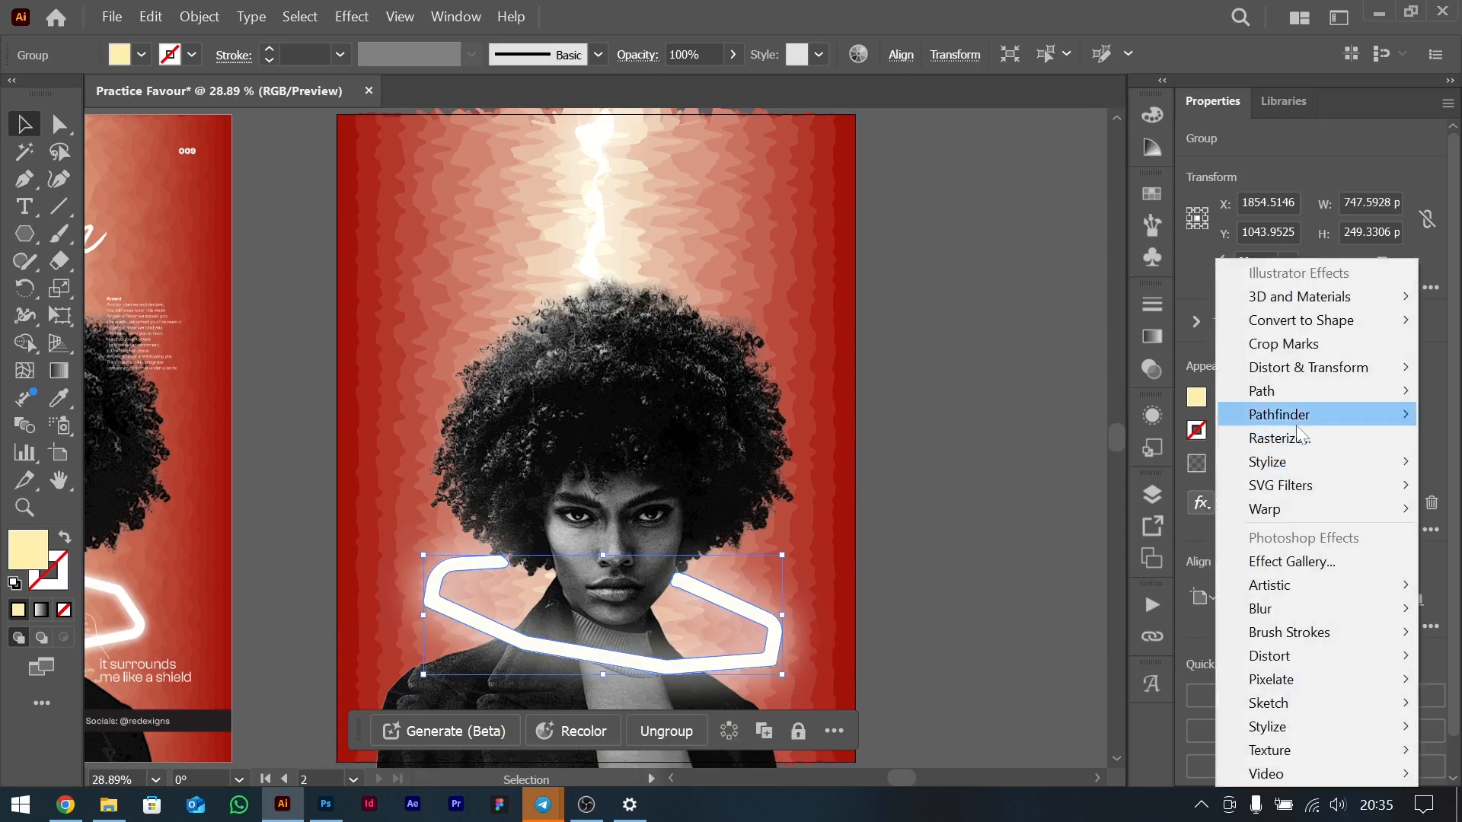
pyautogui.moveTo(1311, 369)
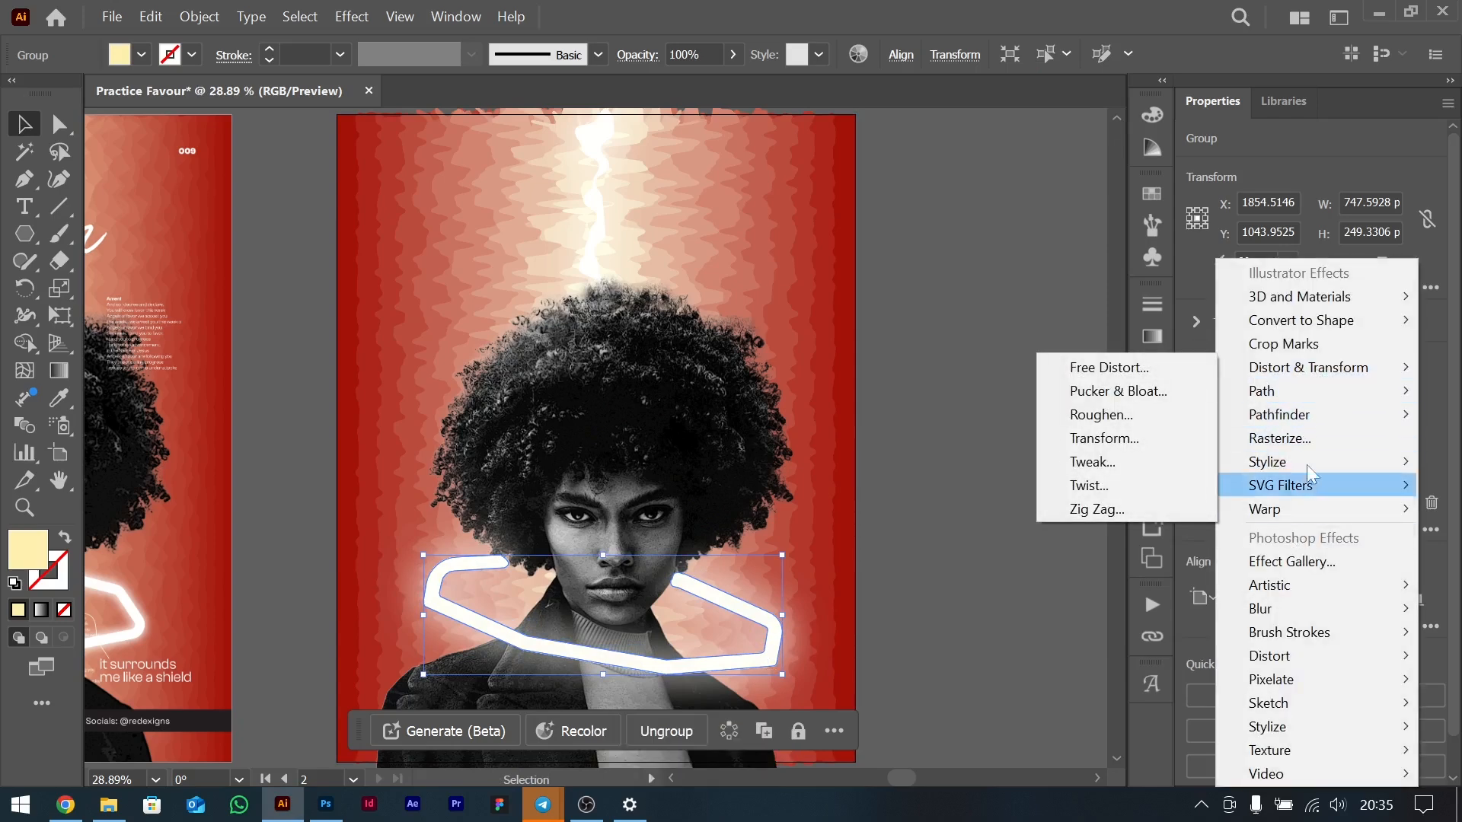
pyautogui.moveTo(1300, 460)
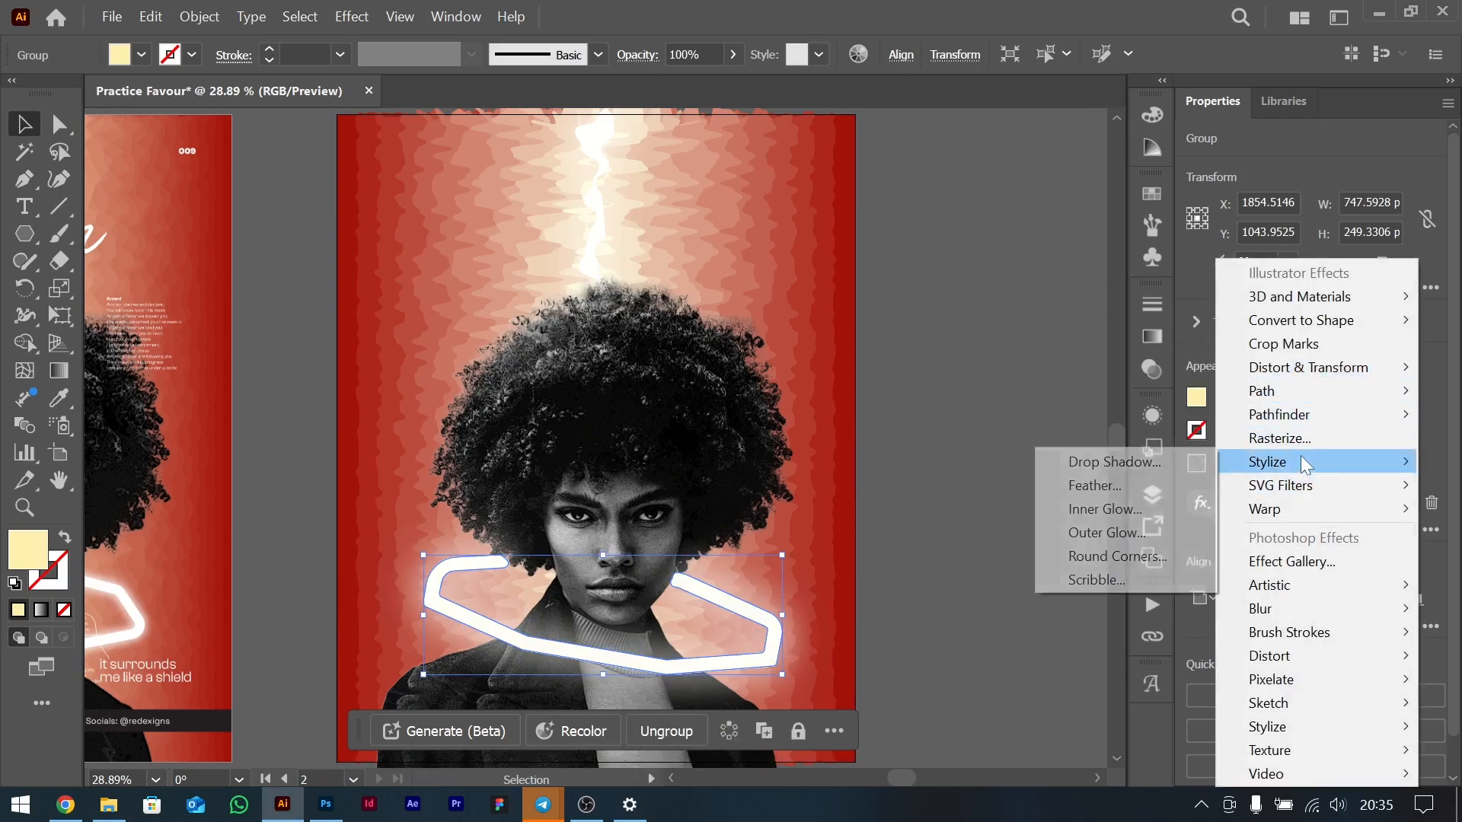
pyautogui.click(1122, 510)
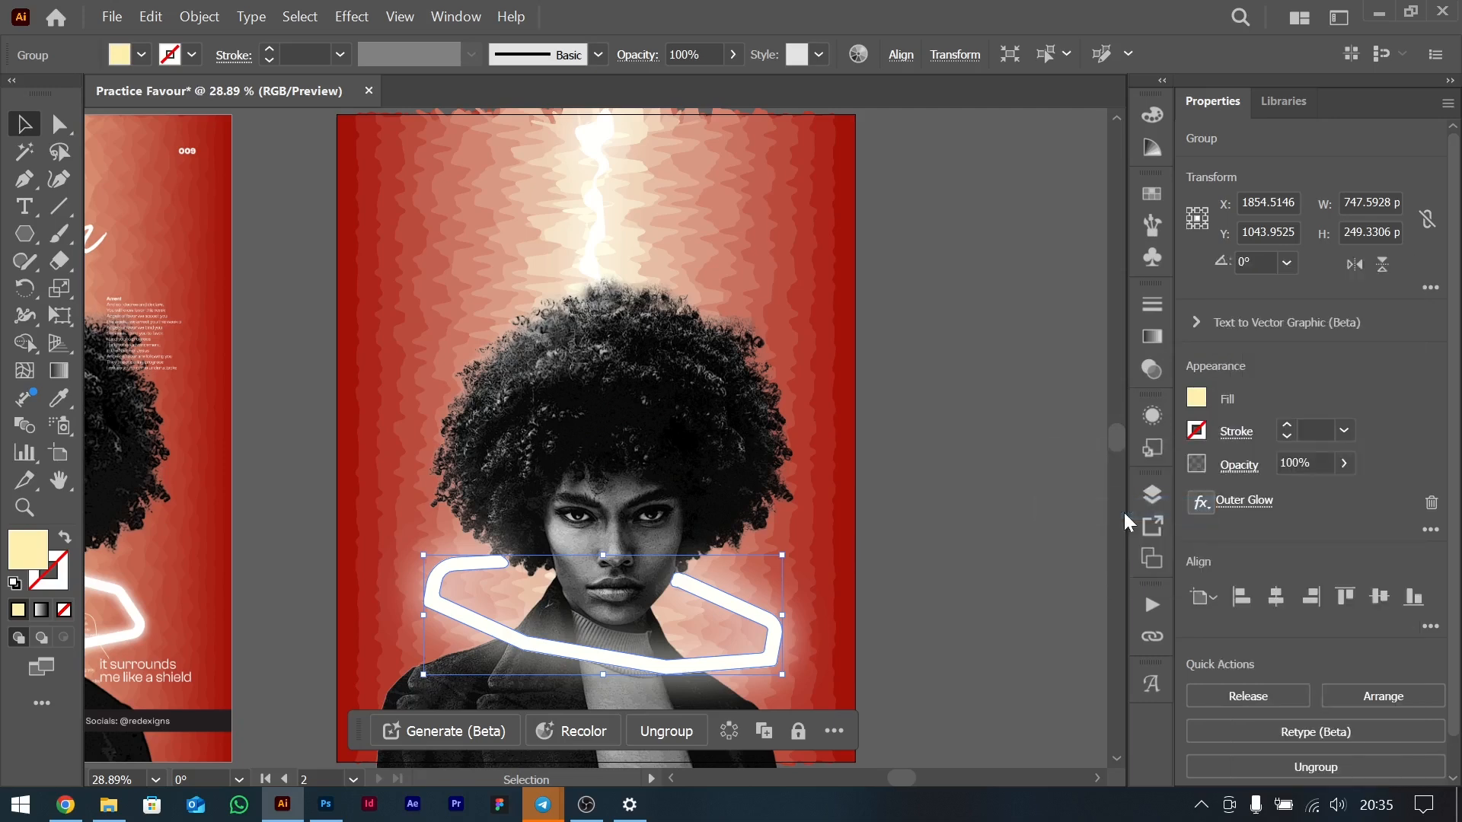
pyautogui.click(1117, 323)
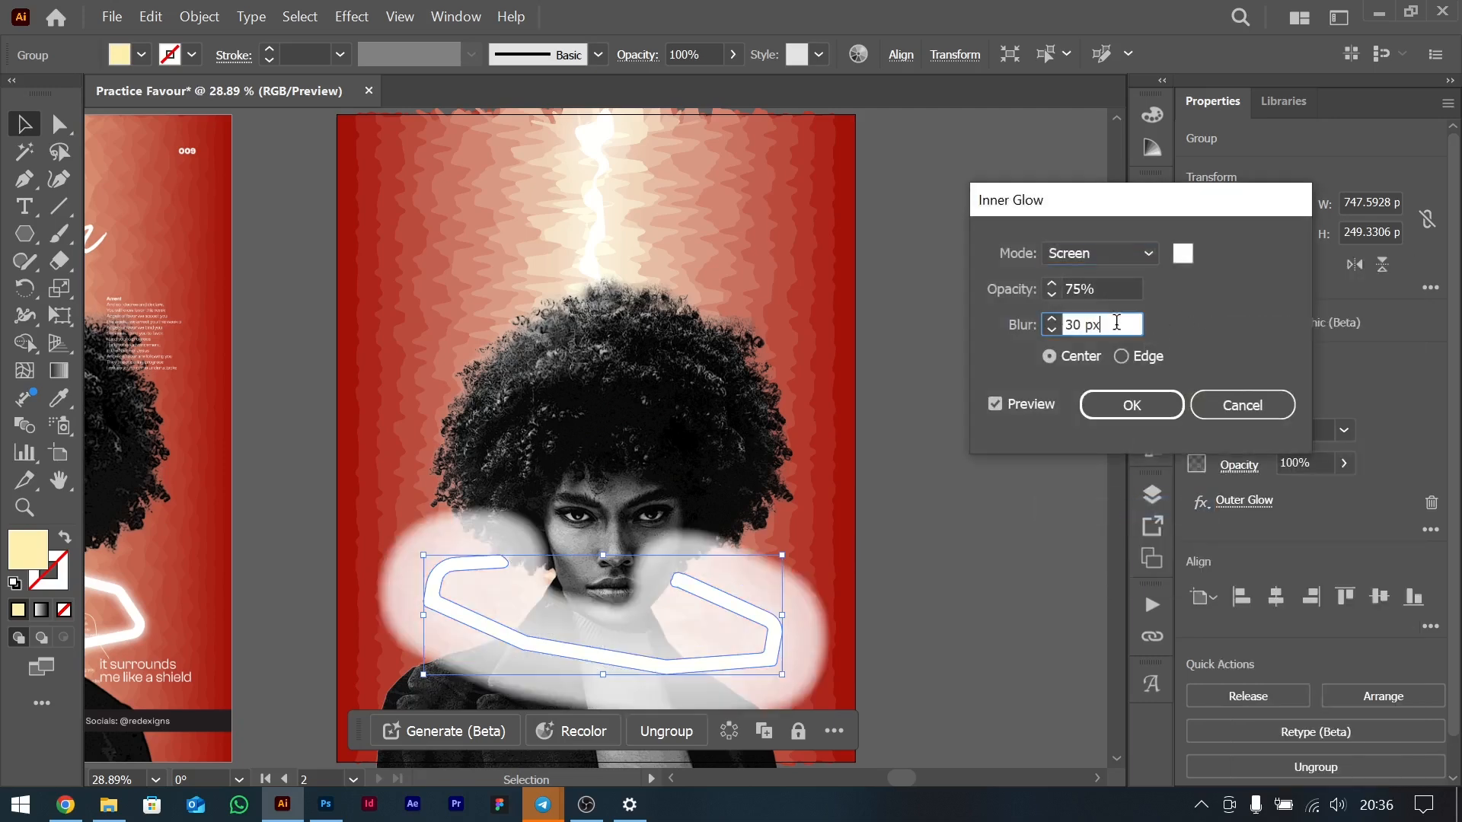
pyautogui.hotkey('shift', 'Down')
pyautogui.hotkey('shift', 'Down')
pyautogui.hotkey('shift', 'Up')
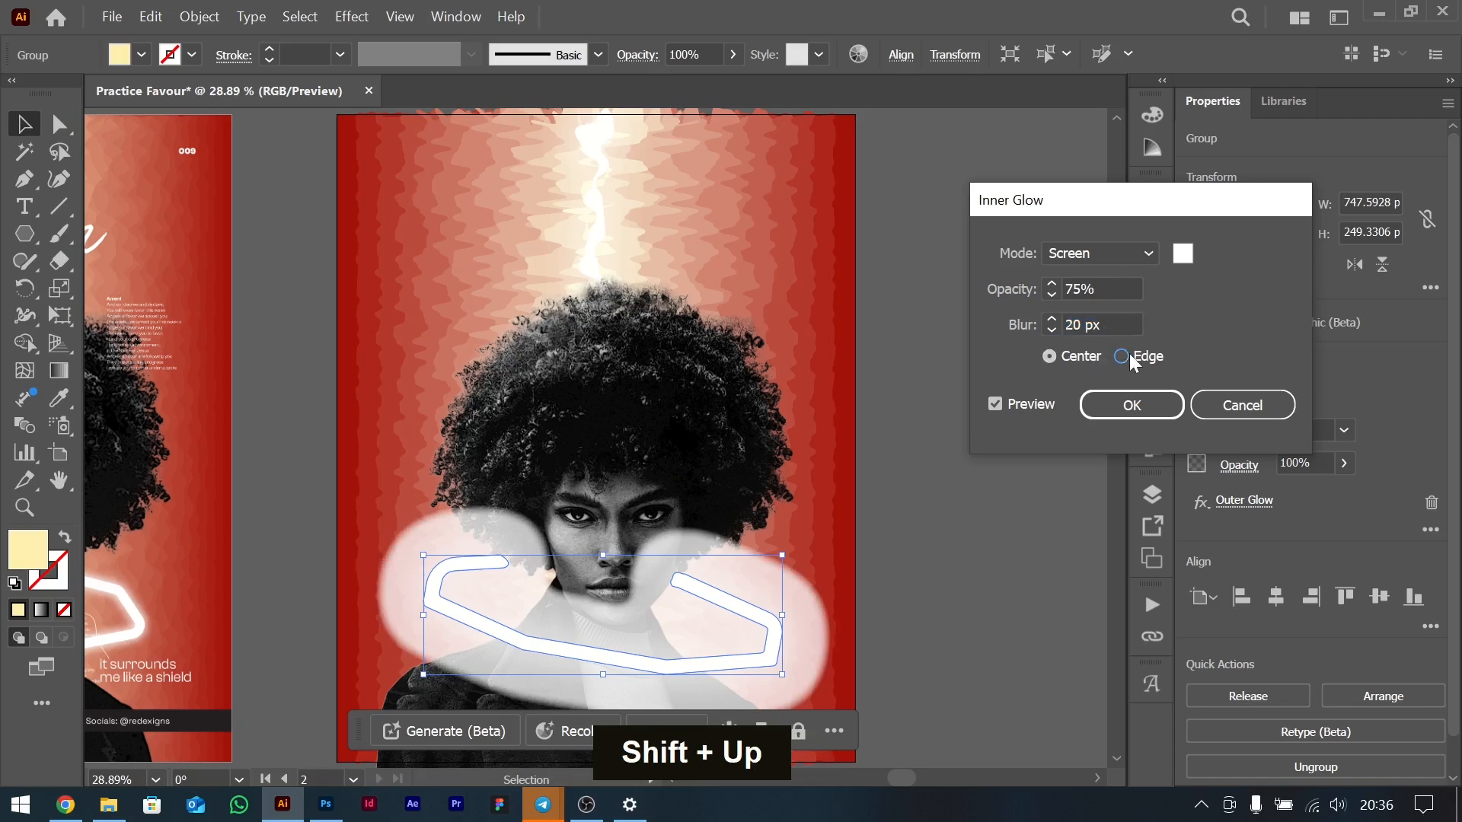
pyautogui.click(1130, 356)
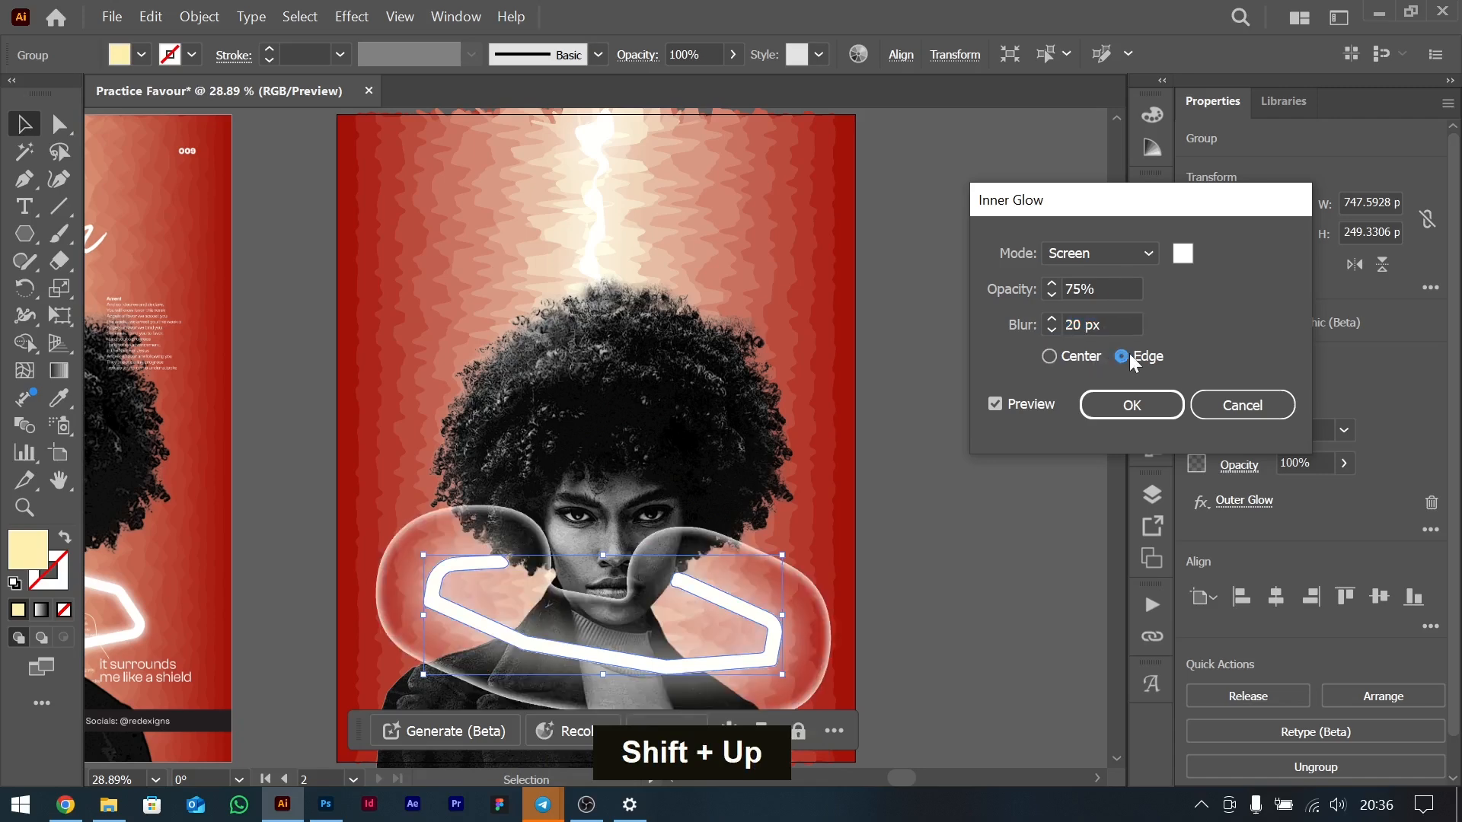
pyautogui.click(1236, 406)
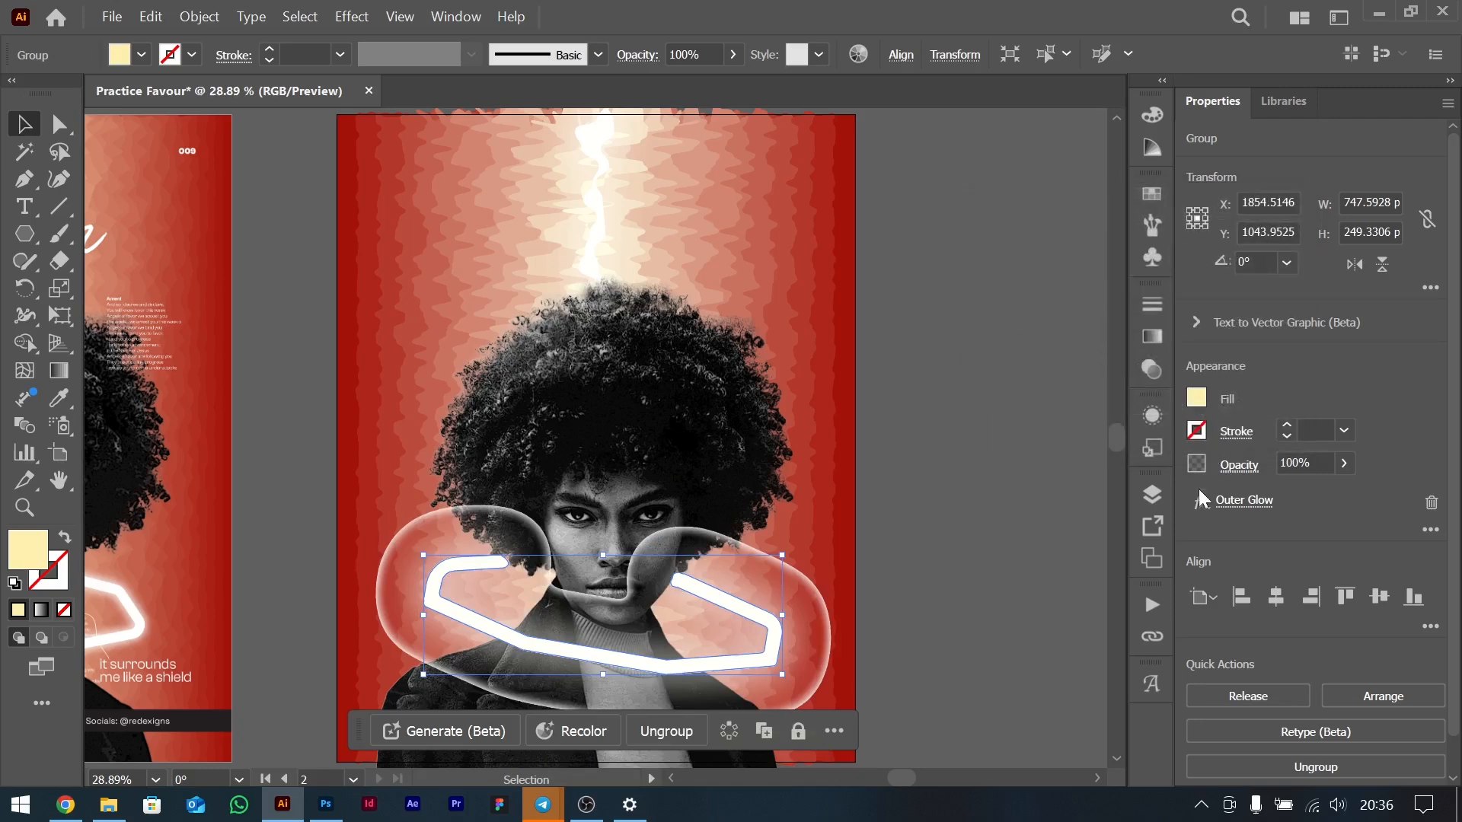
# Apply a Gaussian Blur with a 30-pixel radius to the front ring copy and send it one level backward.
pyautogui.doubleClick(1201, 504)
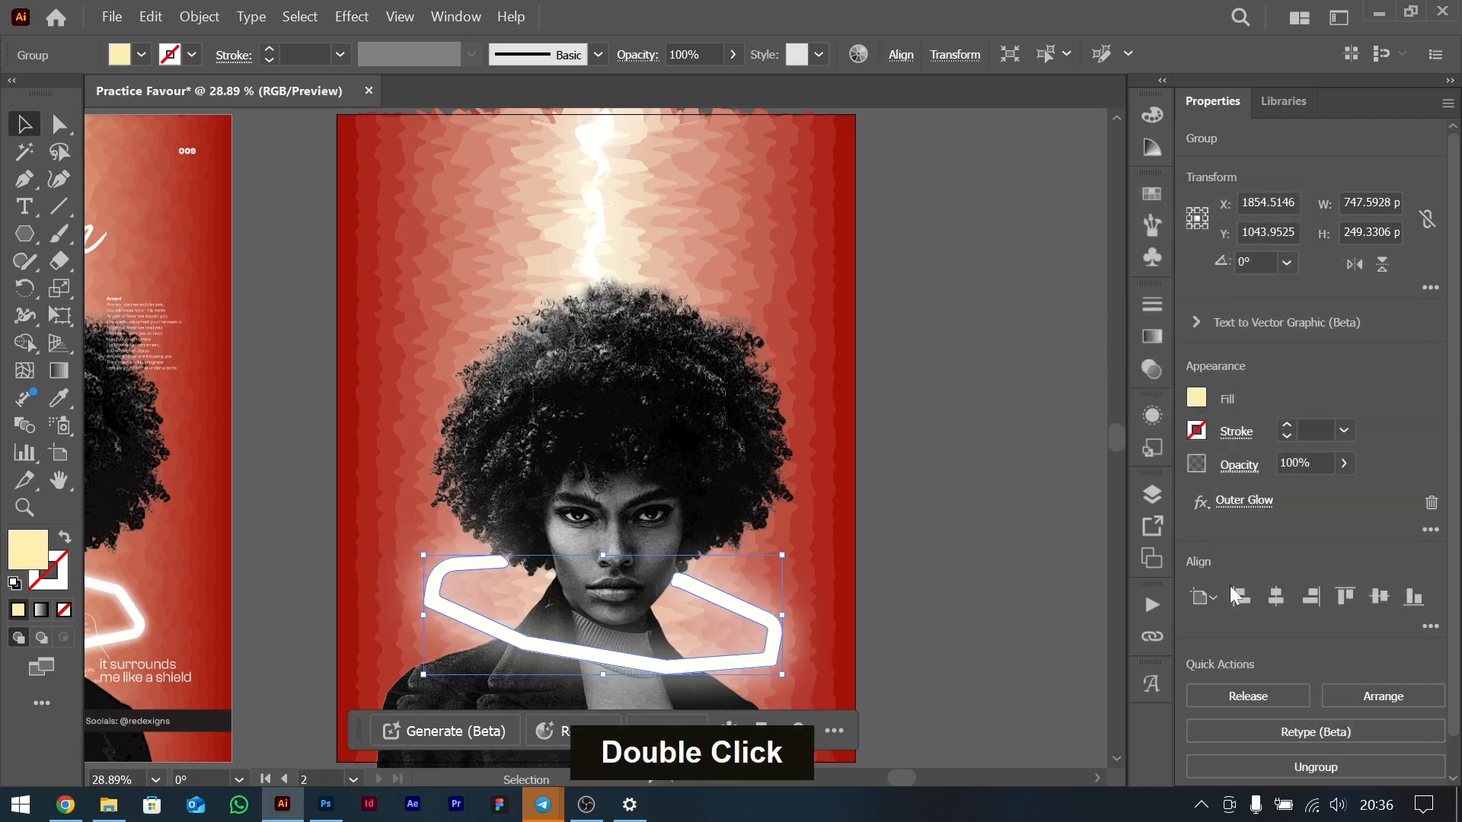
pyautogui.click(1201, 504)
pyautogui.moveTo(1264, 610)
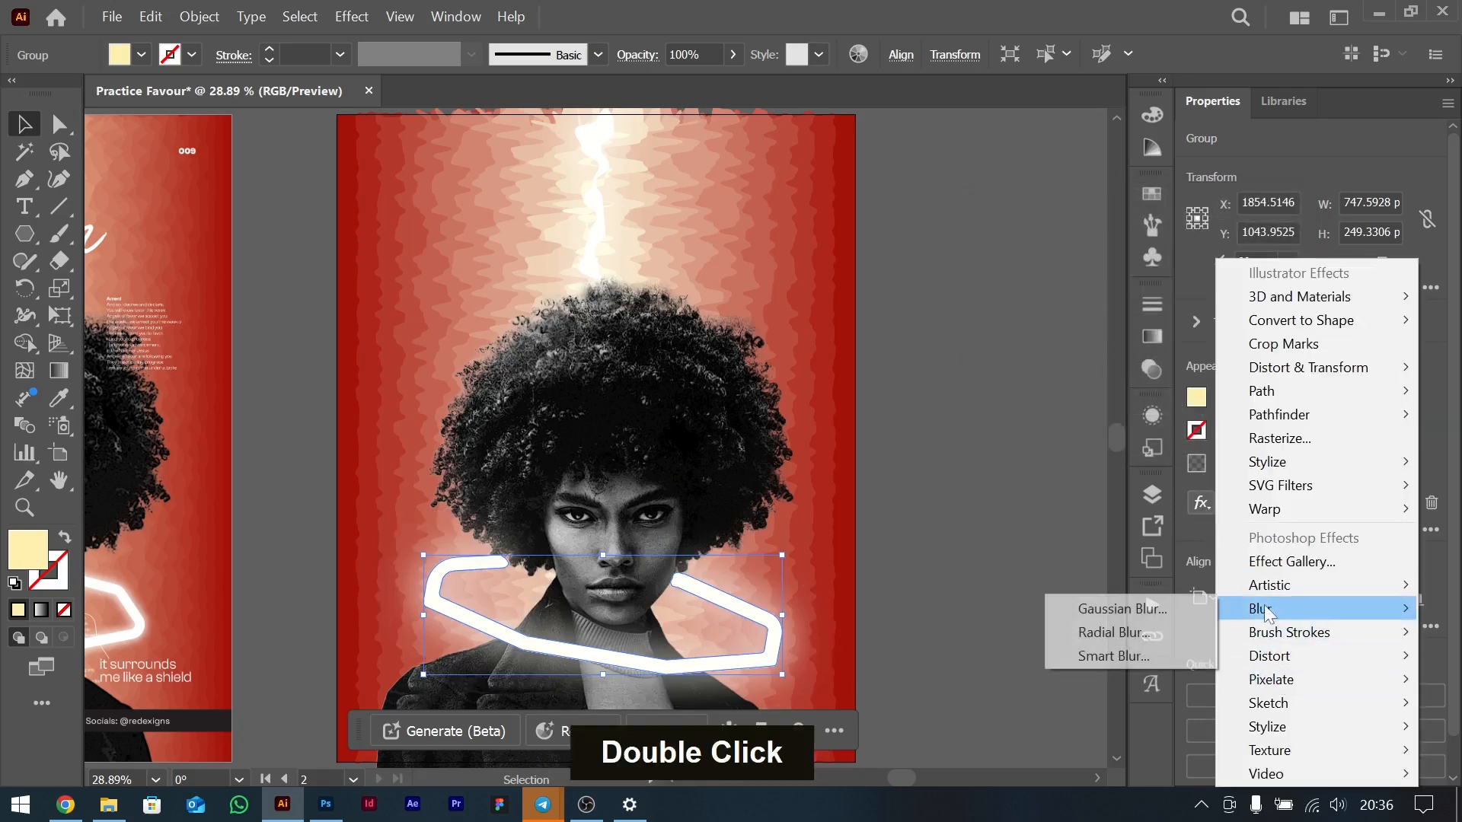
pyautogui.click(1158, 609)
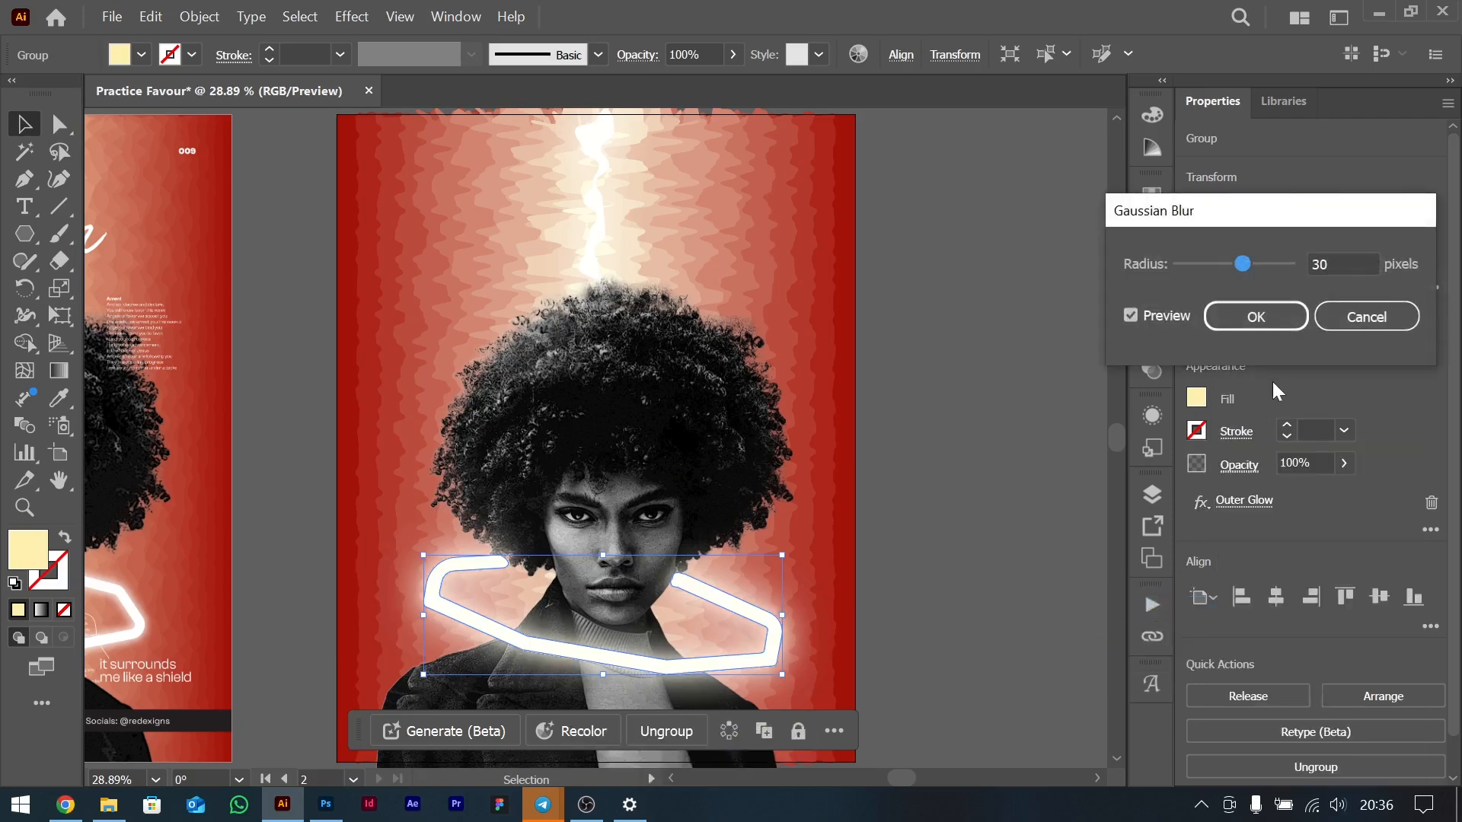
pyautogui.click(1242, 328)
pyautogui.hotkey('ctrl', '[')
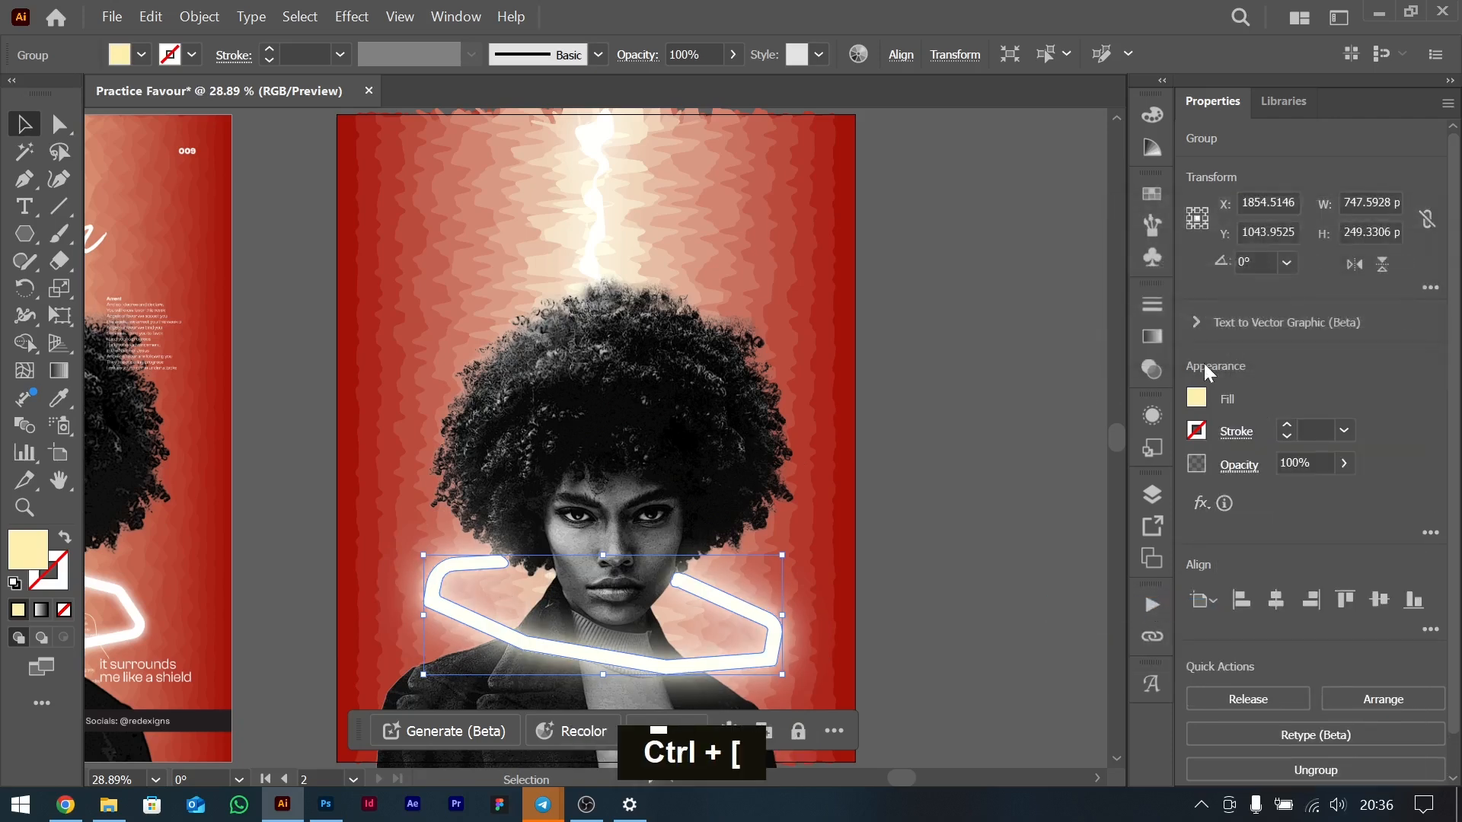
# Select the ring with the Outer Glow and paste another copy in place in front.
pyautogui.click(930, 557)
pyautogui.click(780, 607)
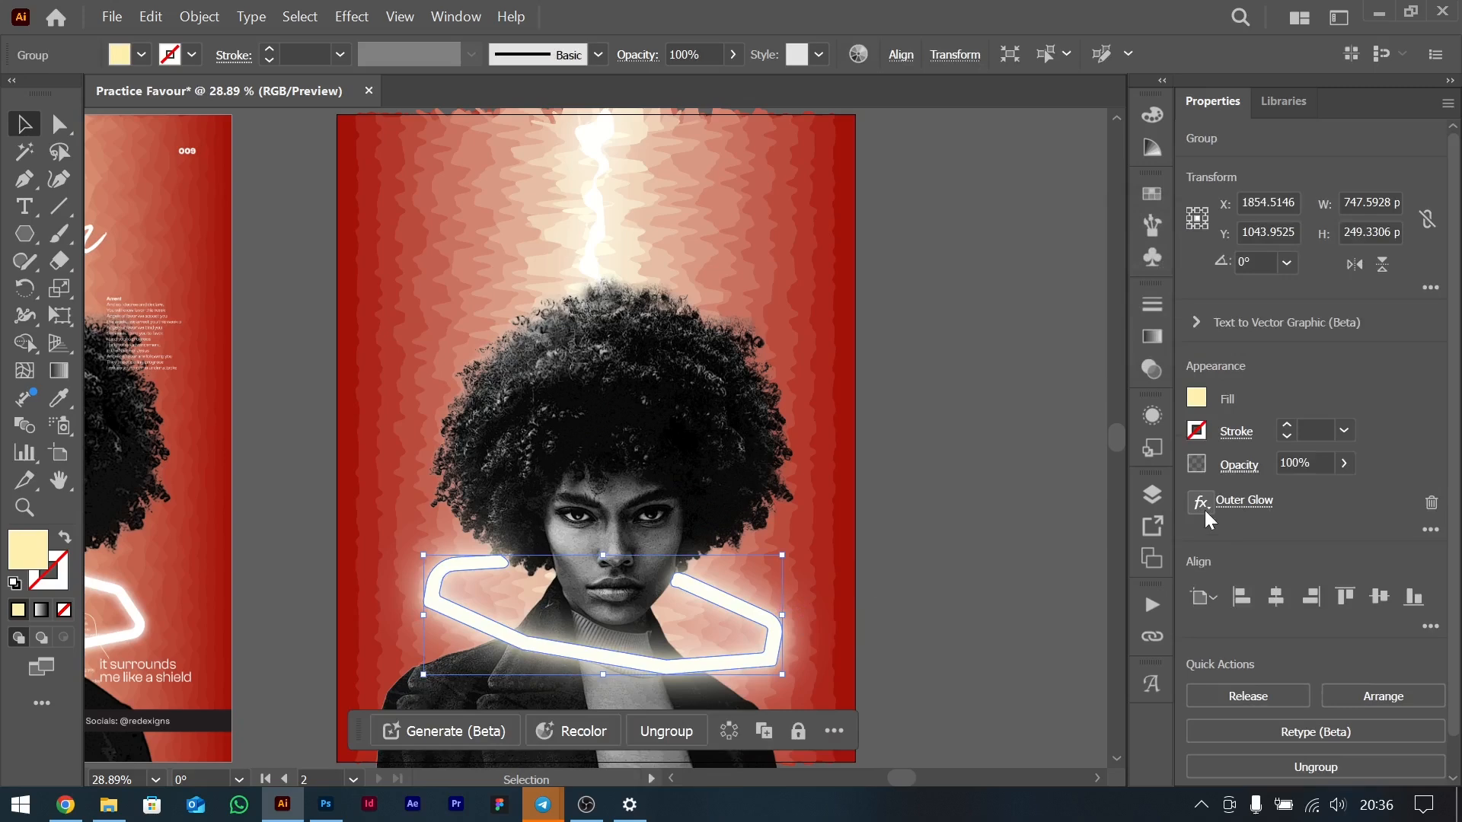
pyautogui.hotkey('ctrl', 'f')
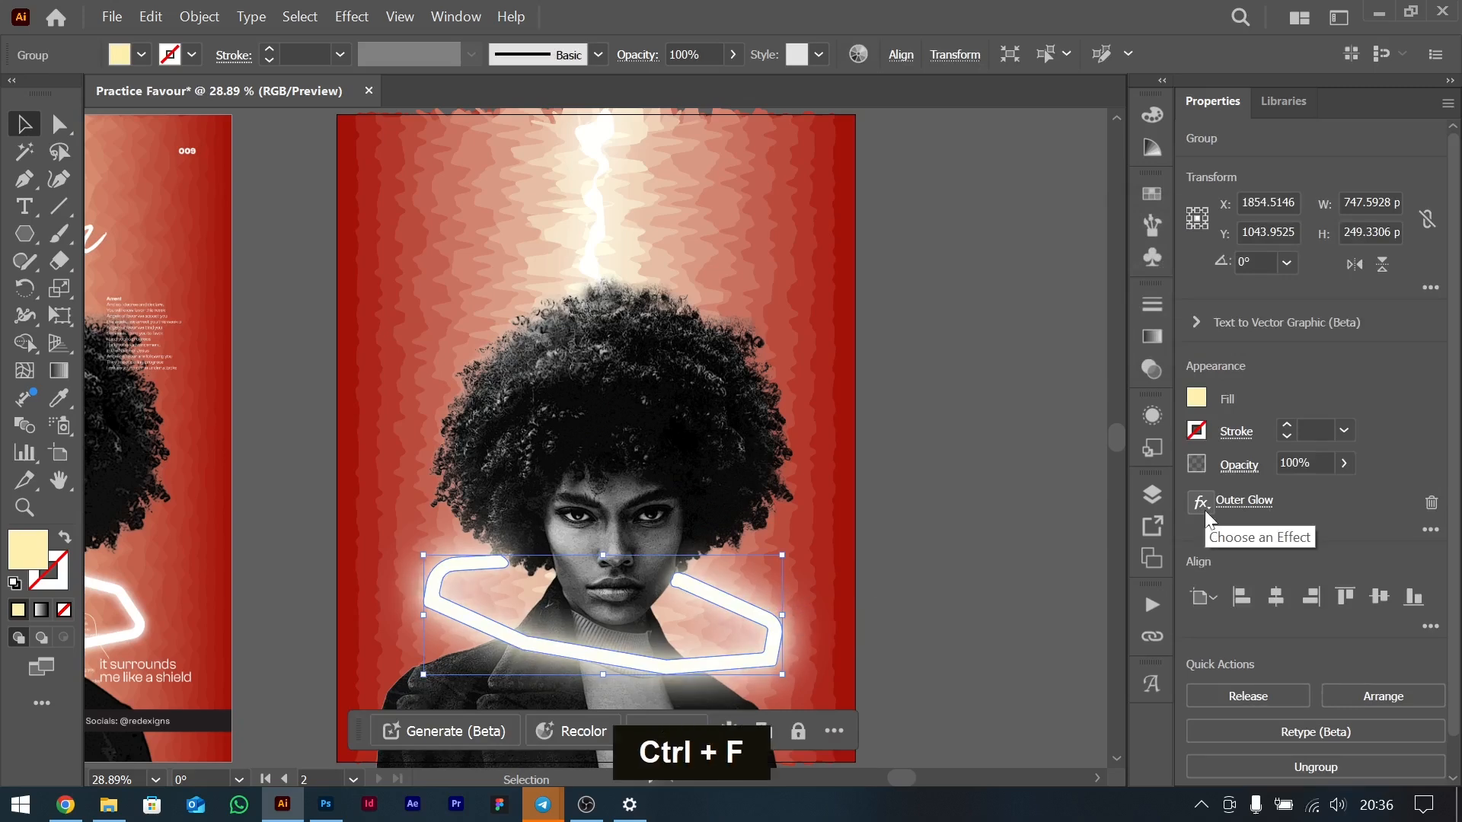
pyautogui.click(1201, 504)
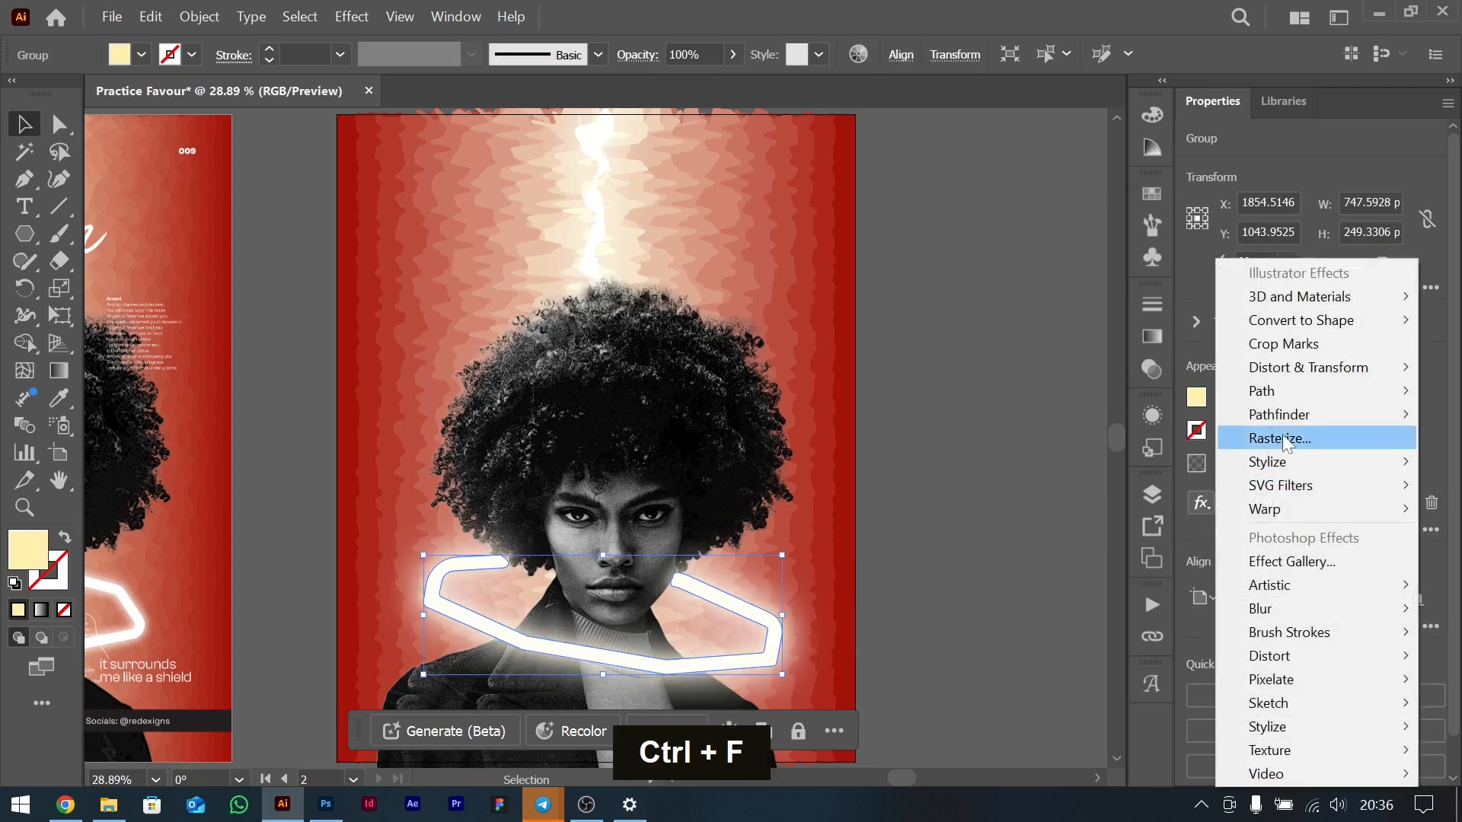
pyautogui.moveTo(1276, 464)
pyautogui.click(1127, 533)
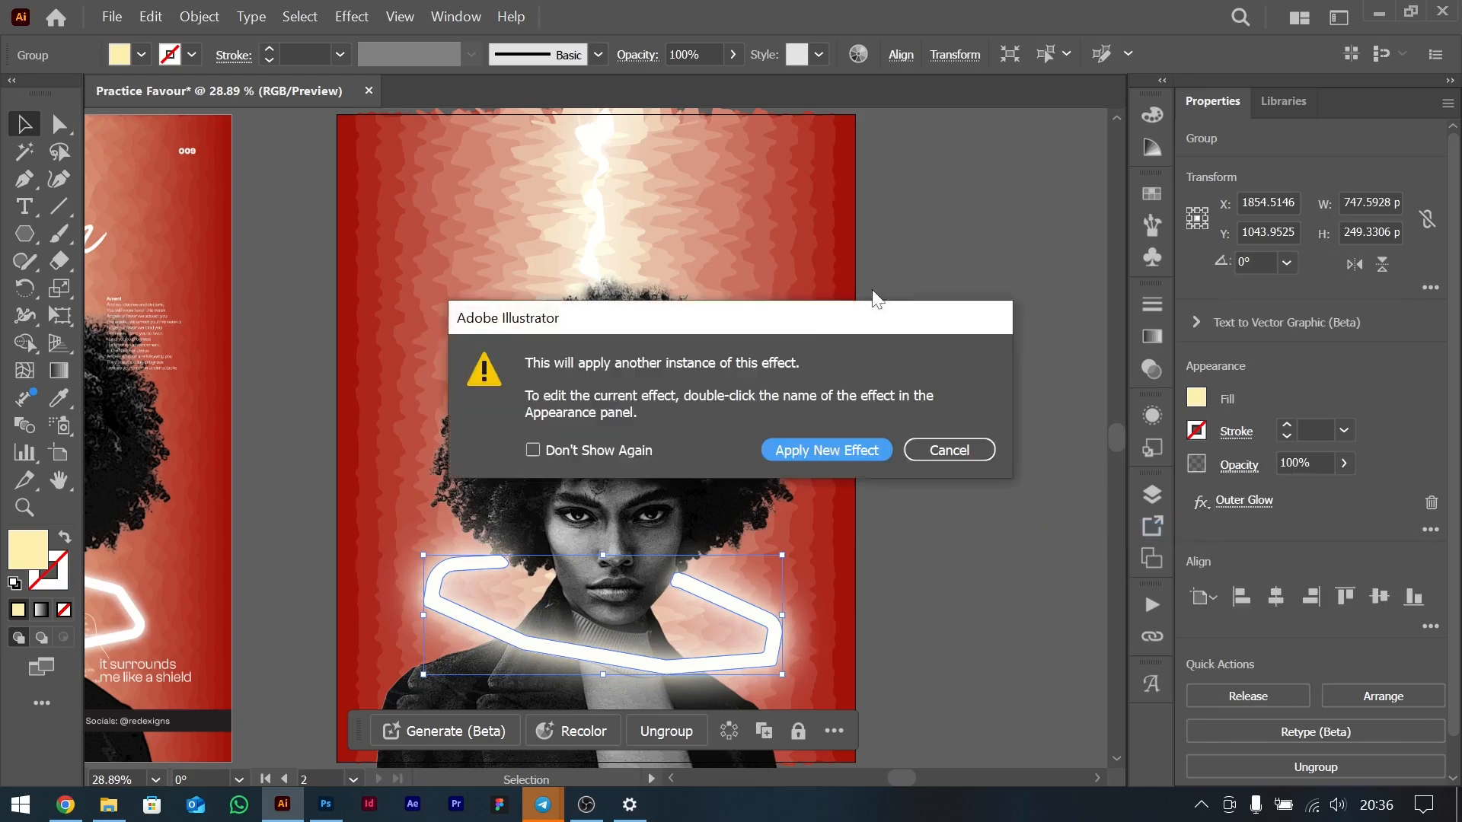
pyautogui.click(853, 454)
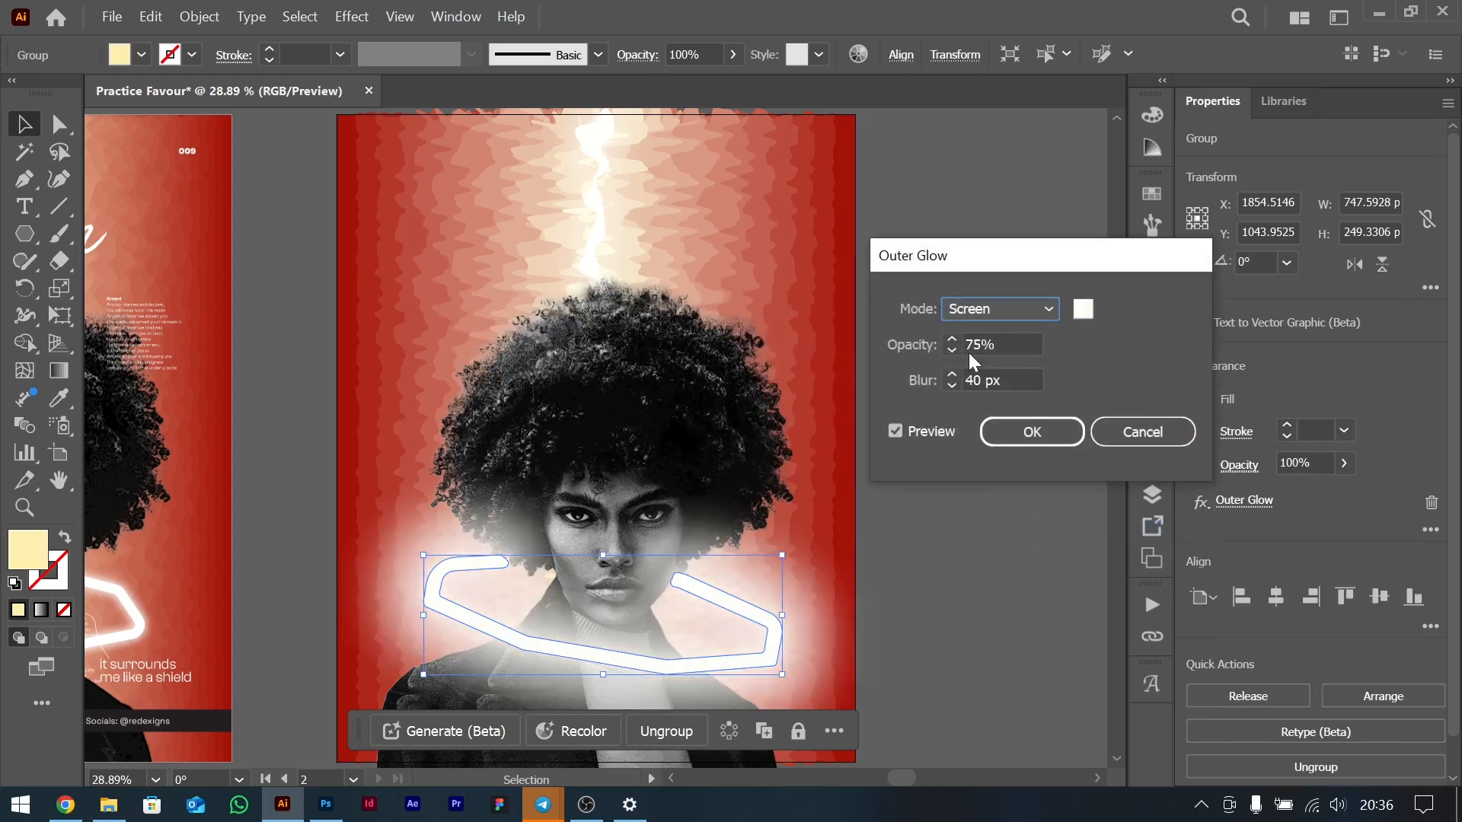
pyautogui.rightClick(1020, 377)
pyautogui.hotkey('shift', 'Down')
pyautogui.hotkey('shift', 'Down')
pyautogui.hotkey('shift', 'Down')
pyautogui.hotkey('shift', 'Down')
pyautogui.hotkey('shift', 'Down')
pyautogui.press('Escape')
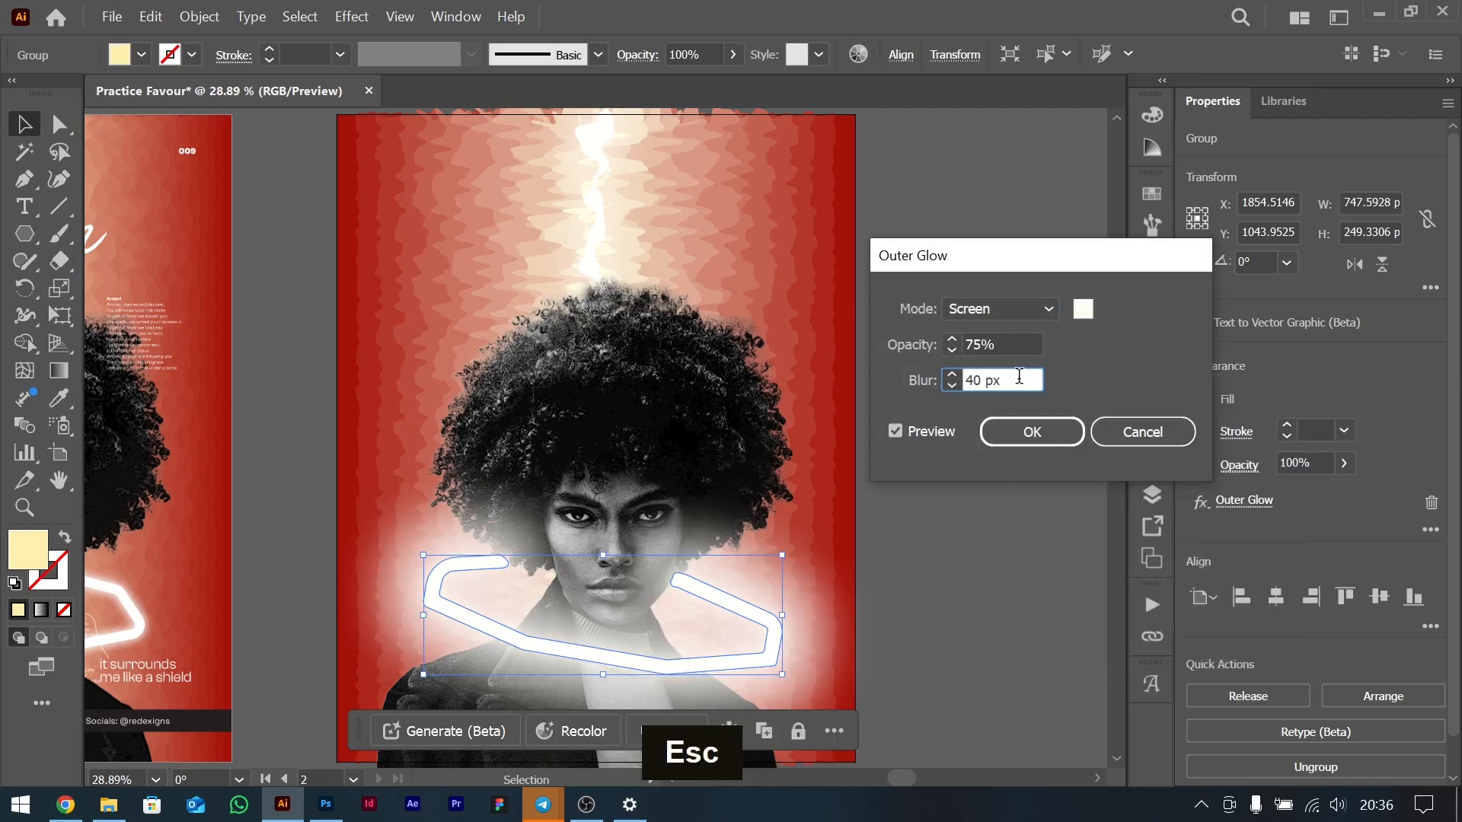
pyautogui.click(1125, 424)
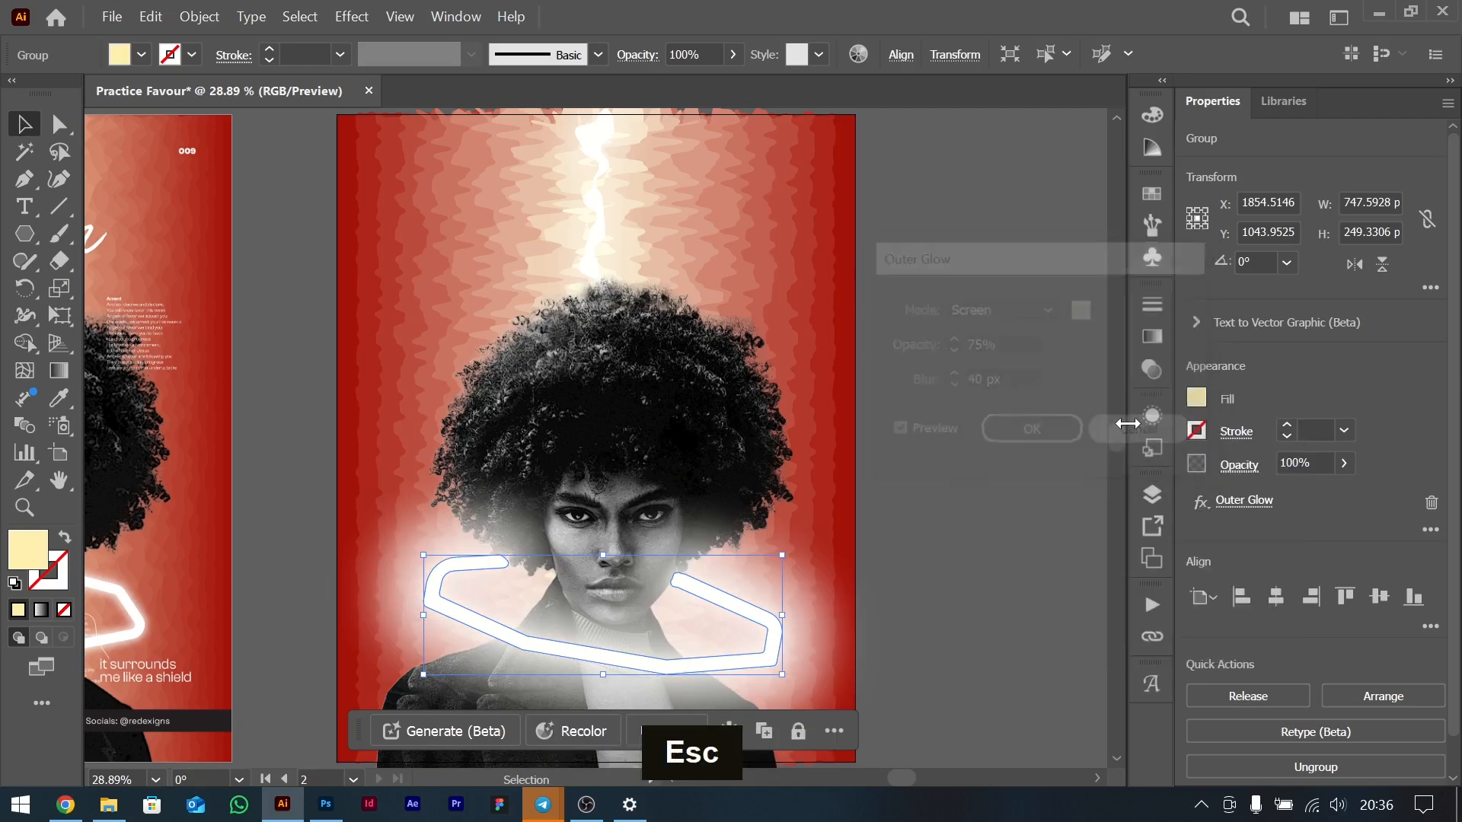
# Try moving one ring copy down and away from the woman's neck, and undo the move.
pyautogui.click(1024, 513)
pyautogui.moveTo(647, 437); pyautogui.dragTo(610, 389)
pyautogui.moveTo(131, 538); pyautogui.dragTo(450, 537)
pyautogui.moveTo(574, 489); pyautogui.dragTo(335, 489)
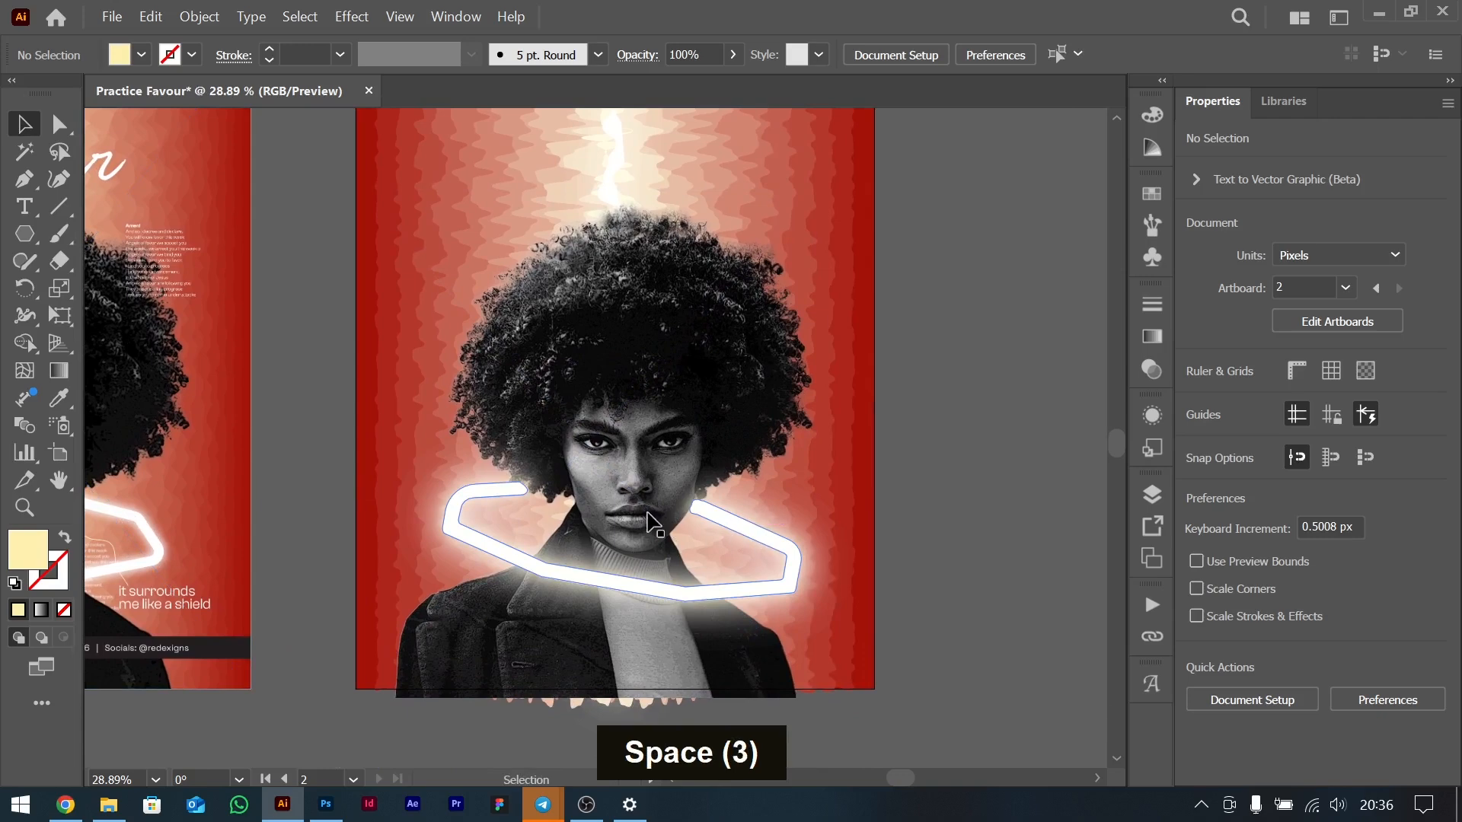
pyautogui.doubleClick(764, 531)
pyautogui.doubleClick(964, 503)
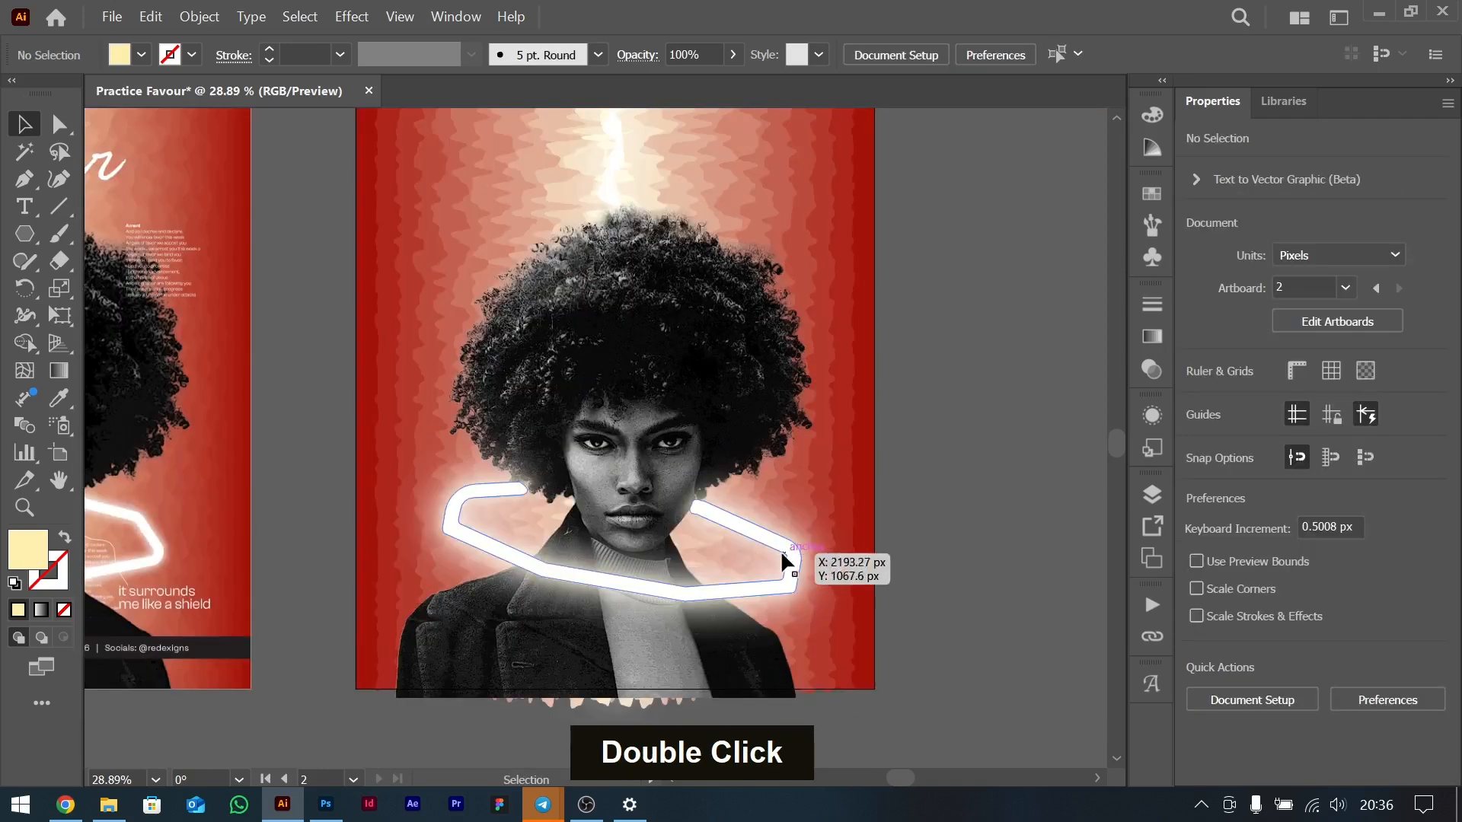
pyautogui.moveTo(782, 556); pyautogui.dragTo(981, 609)
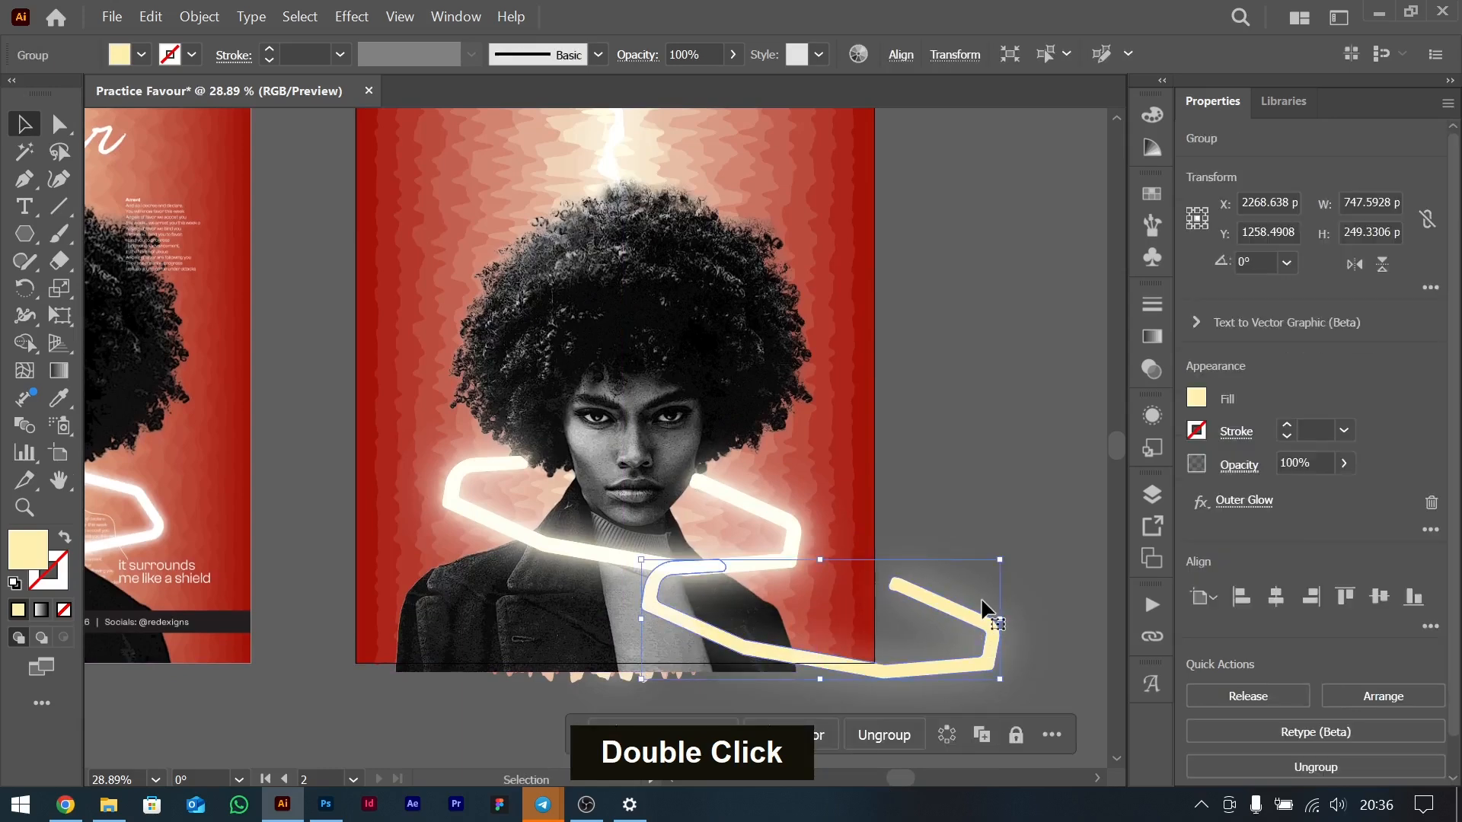
pyautogui.hotkey('ctrl', 'z')
pyautogui.hotkey('ctrl', 'z')
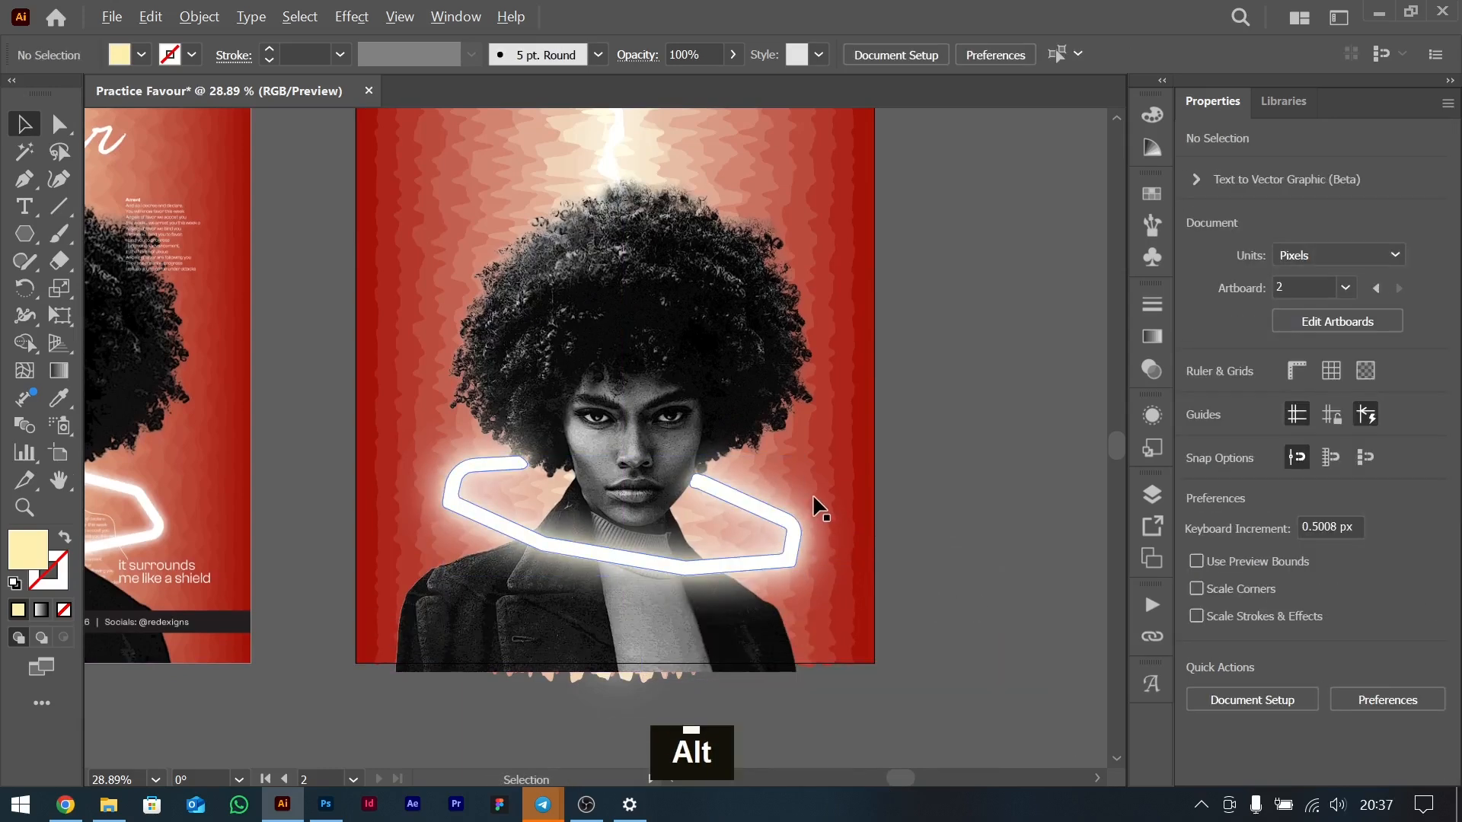
# Create a 6 pt placeholder text frame about 517 px wide and 1022 px high on the empty canvas beside the poster.
pyautogui.scroll(-1, 815, 505)
pyautogui.moveTo(810, 424)
pyautogui.mouseDown()
pyautogui.moveTo(882, 475)
pyautogui.moveTo(835, 423)
pyautogui.mouseUp()
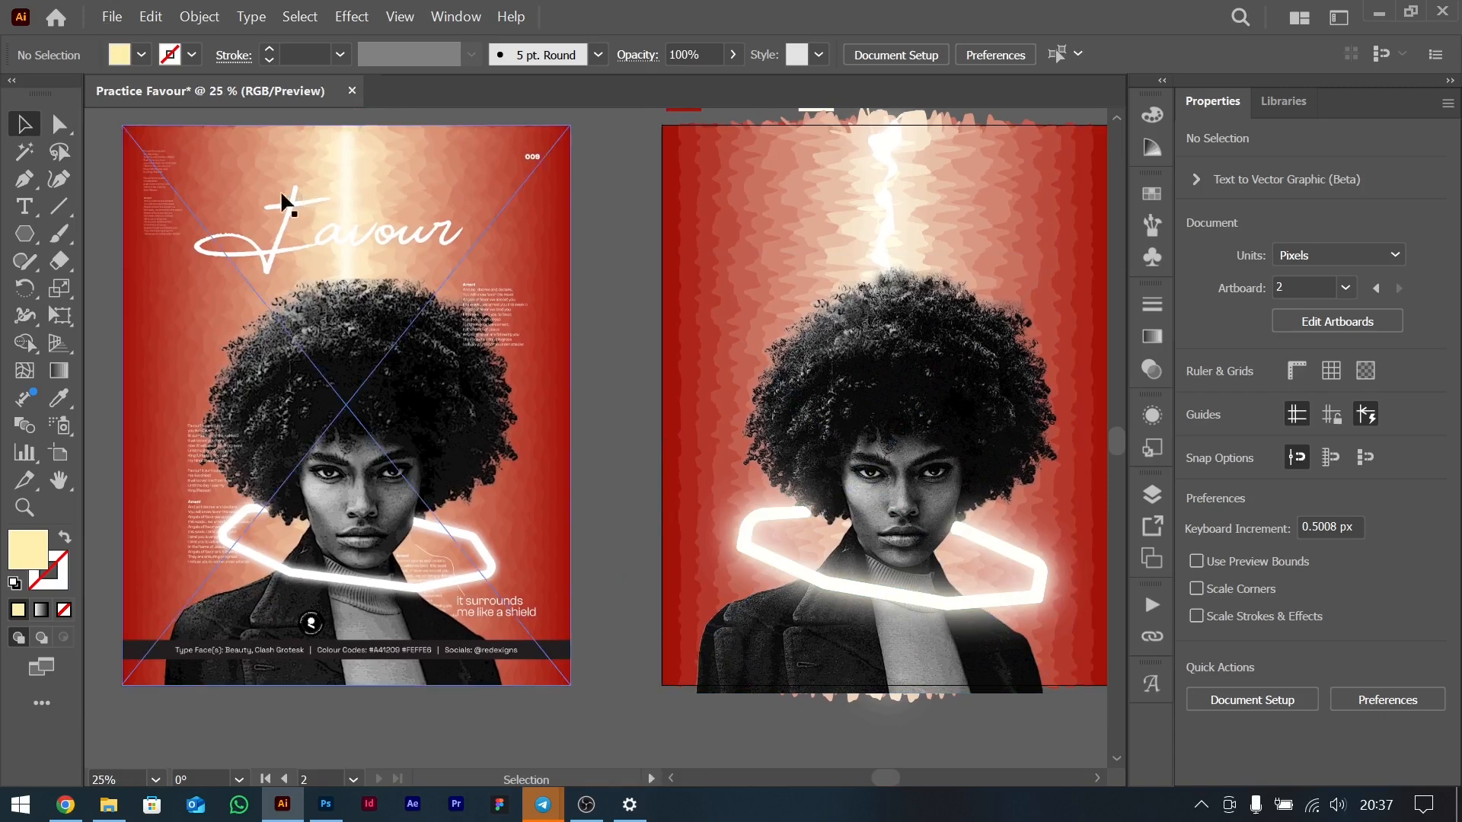
pyautogui.click(24, 206)
pyautogui.hscroll(8, 713, 344)
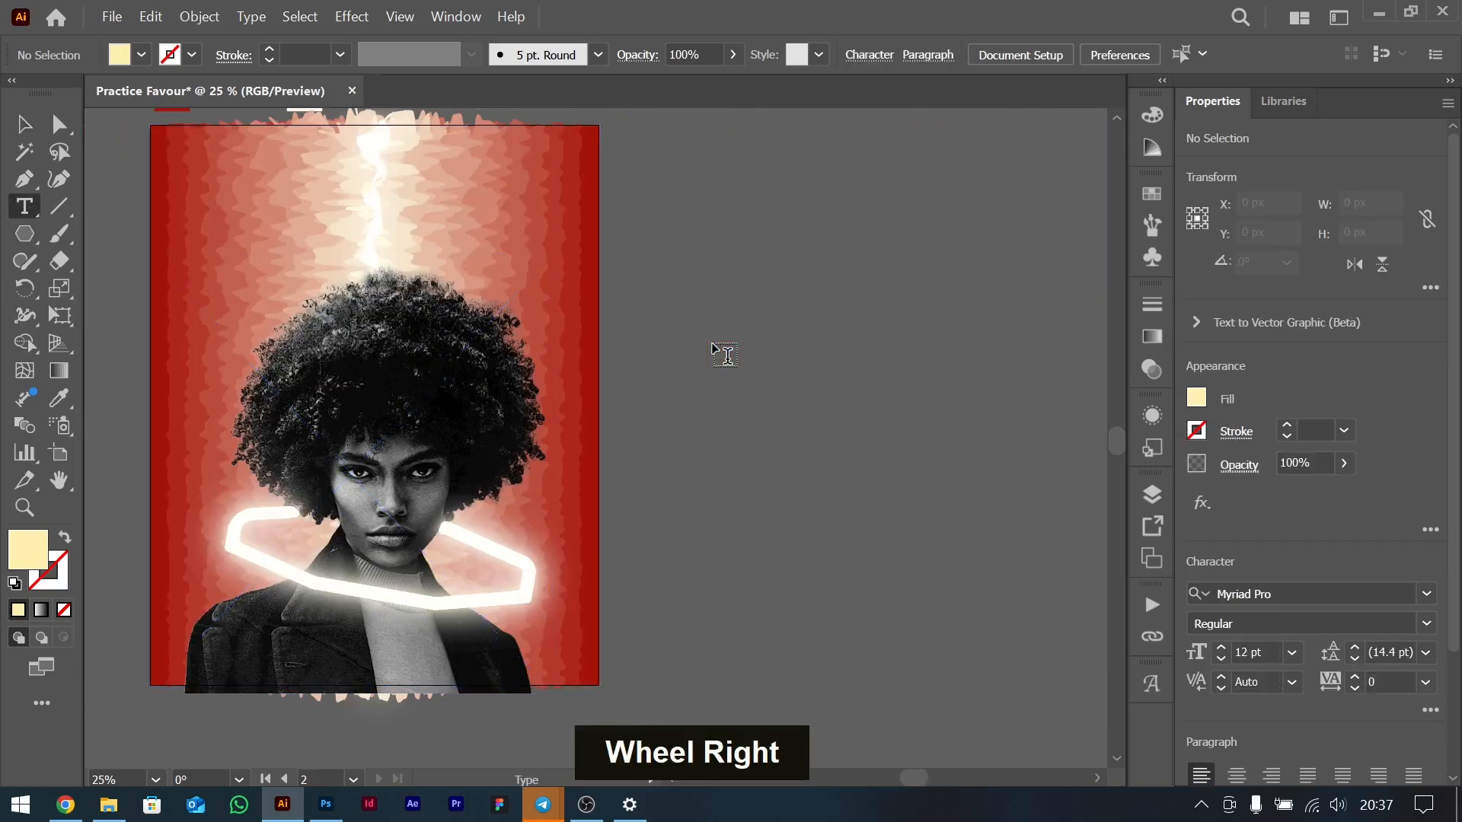
pyautogui.click(1292, 653)
pyautogui.click(1331, 276)
pyautogui.moveTo(588, 184); pyautogui.dragTo(804, 607)
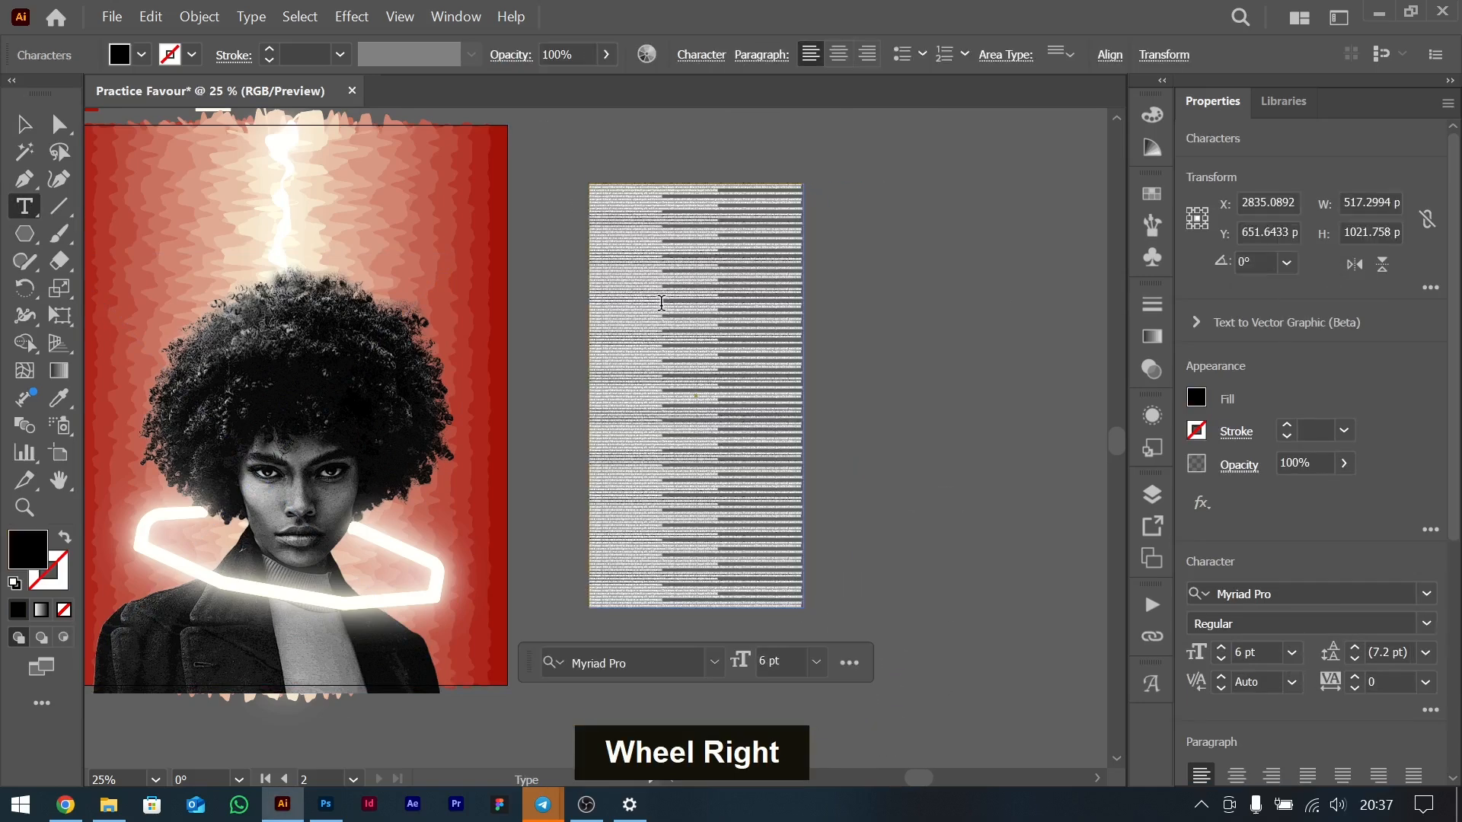
pyautogui.click(23, 124)
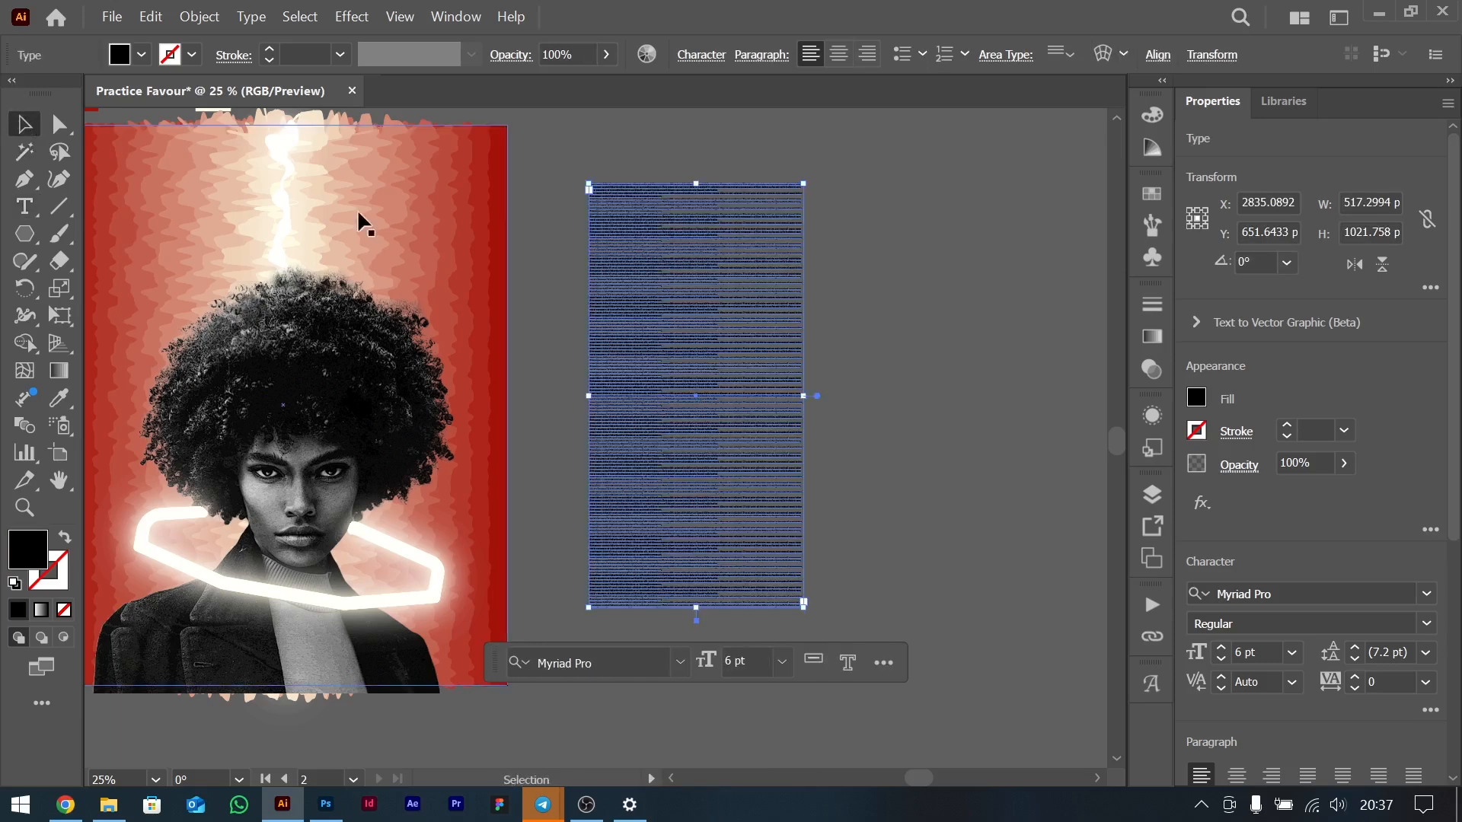
# Fill the placeholder text with white and shrink its frame to about 183 by 548 px.
pyautogui.click(1197, 398)
pyautogui.doubleClick(978, 604)
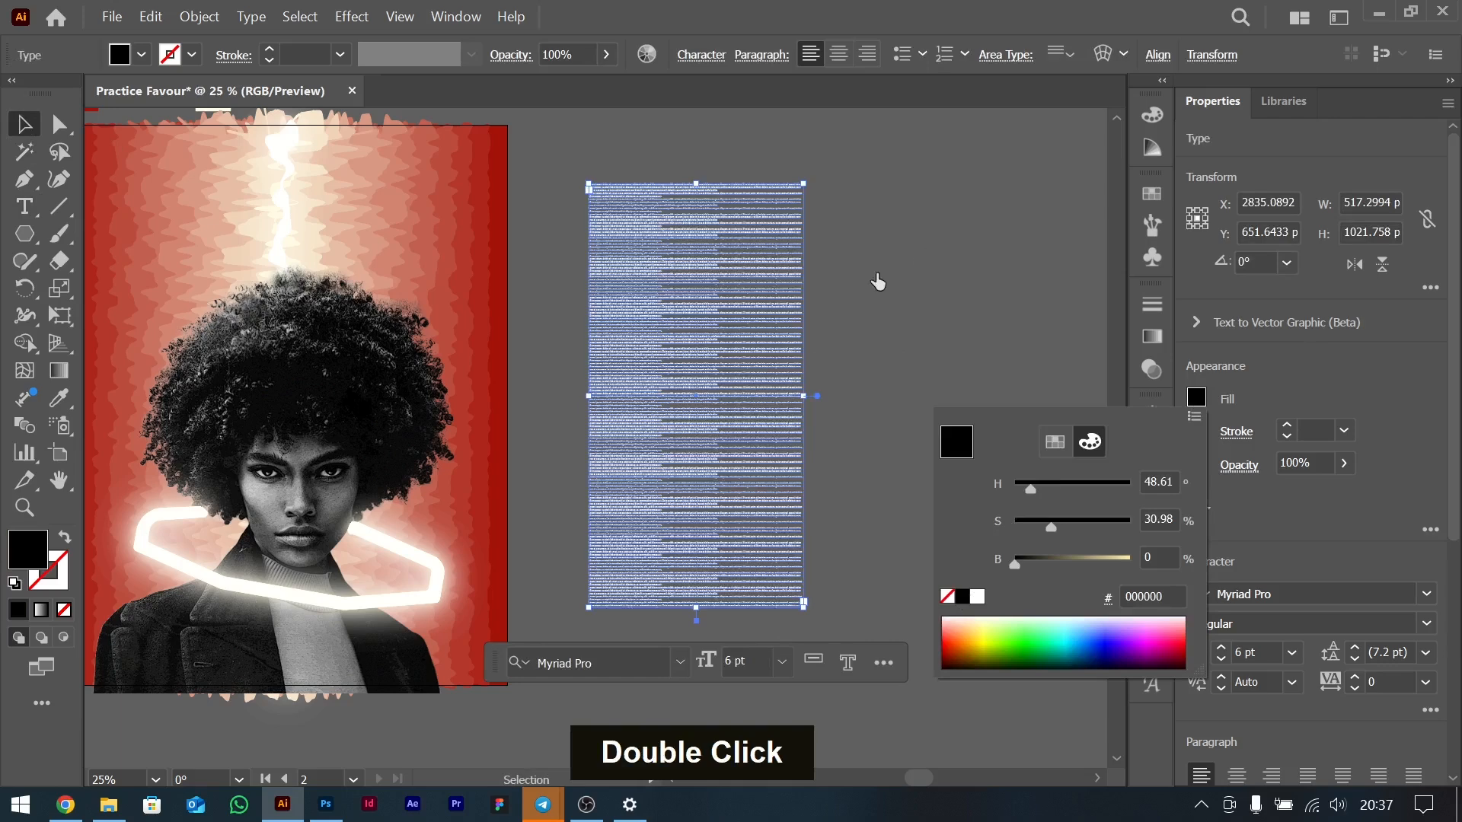
pyautogui.moveTo(806, 609); pyautogui.dragTo(666, 415)
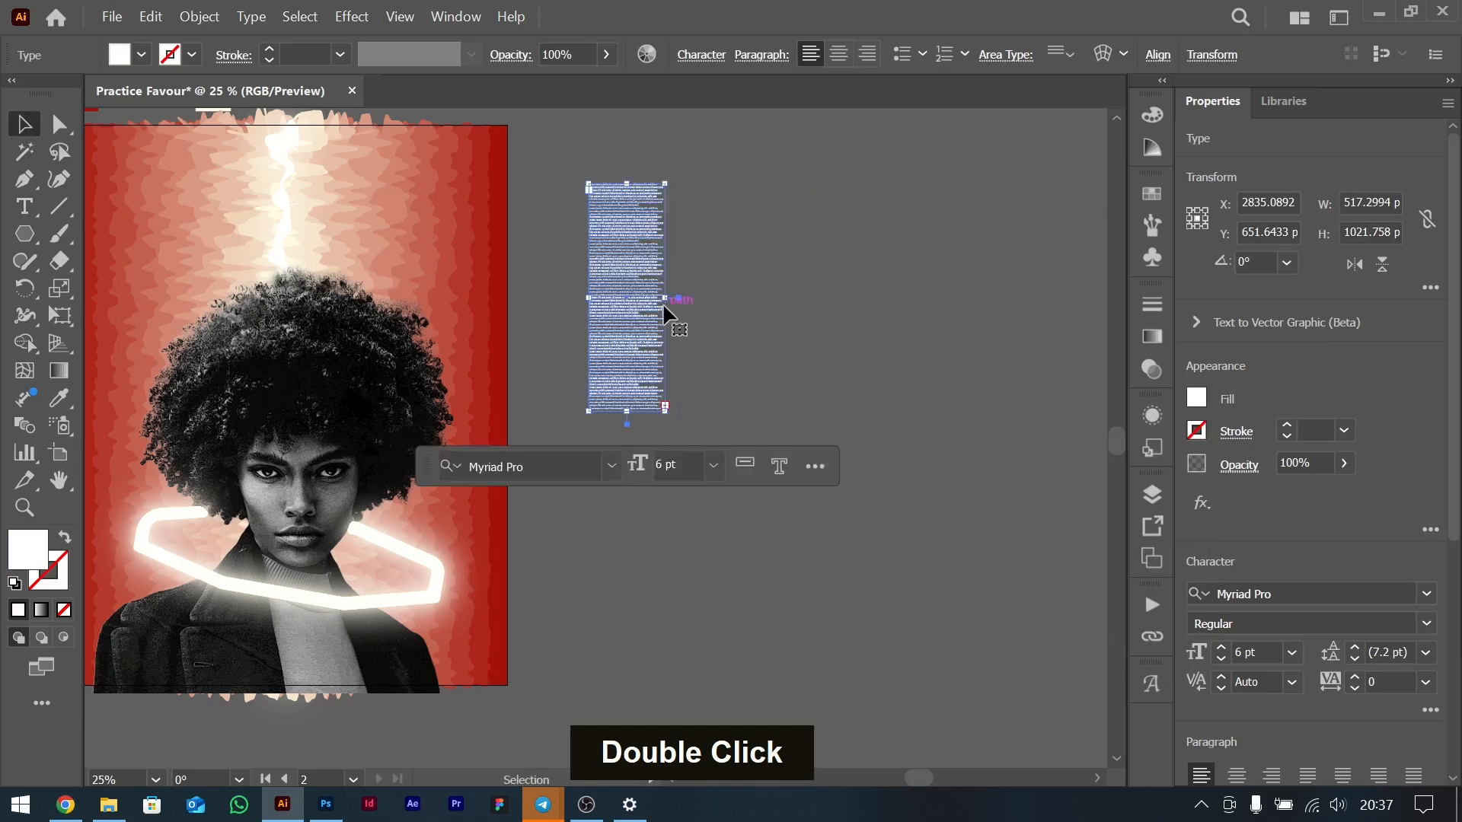
# Move the text frame onto the poster just above the ring's right end and resize it to about 101 by 156 px.
pyautogui.moveTo(643, 311); pyautogui.dragTo(425, 367)
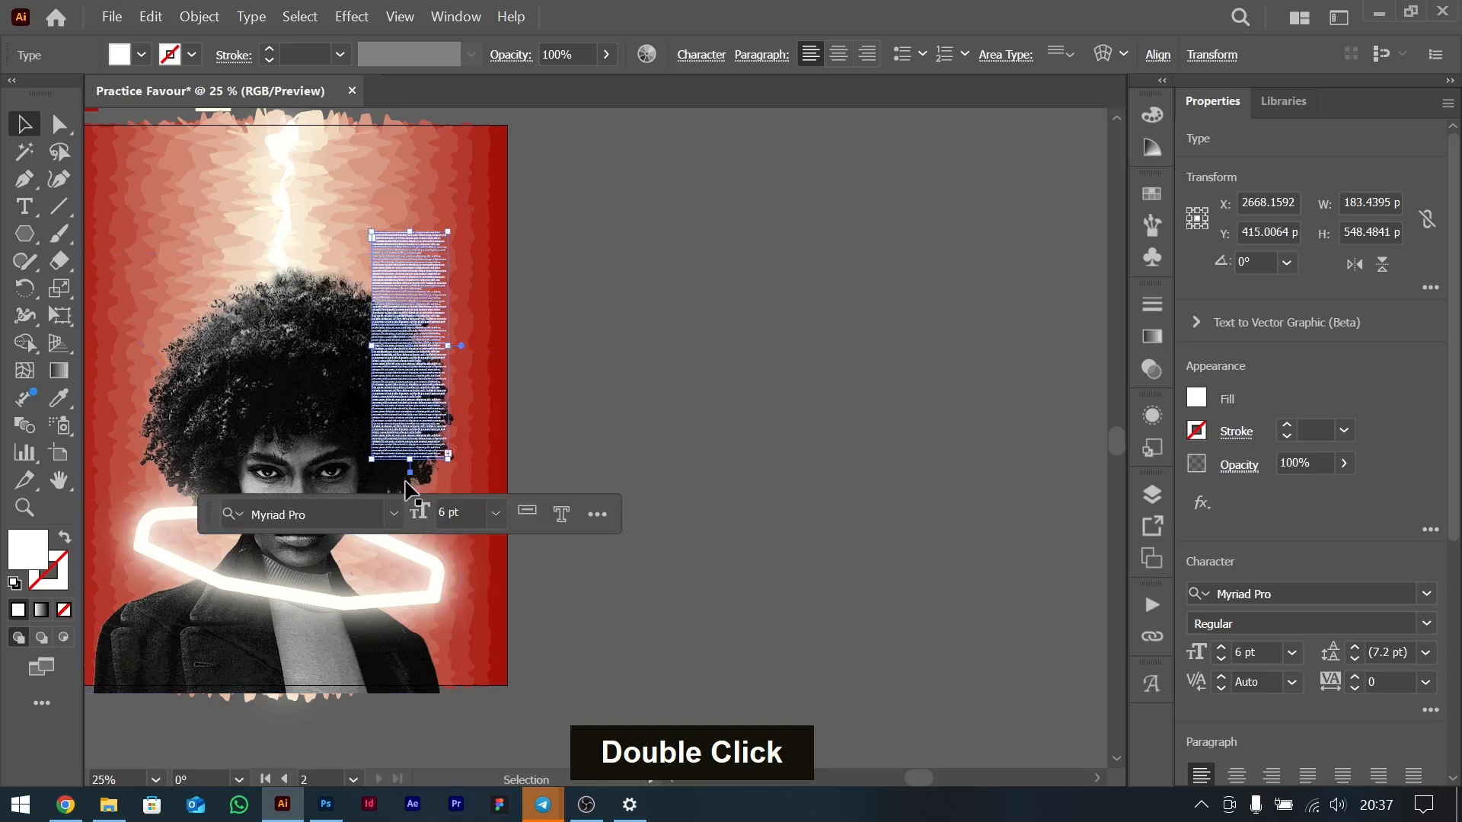
pyautogui.moveTo(430, 466); pyautogui.dragTo(429, 509)
pyautogui.hscroll(-6, 429, 508)
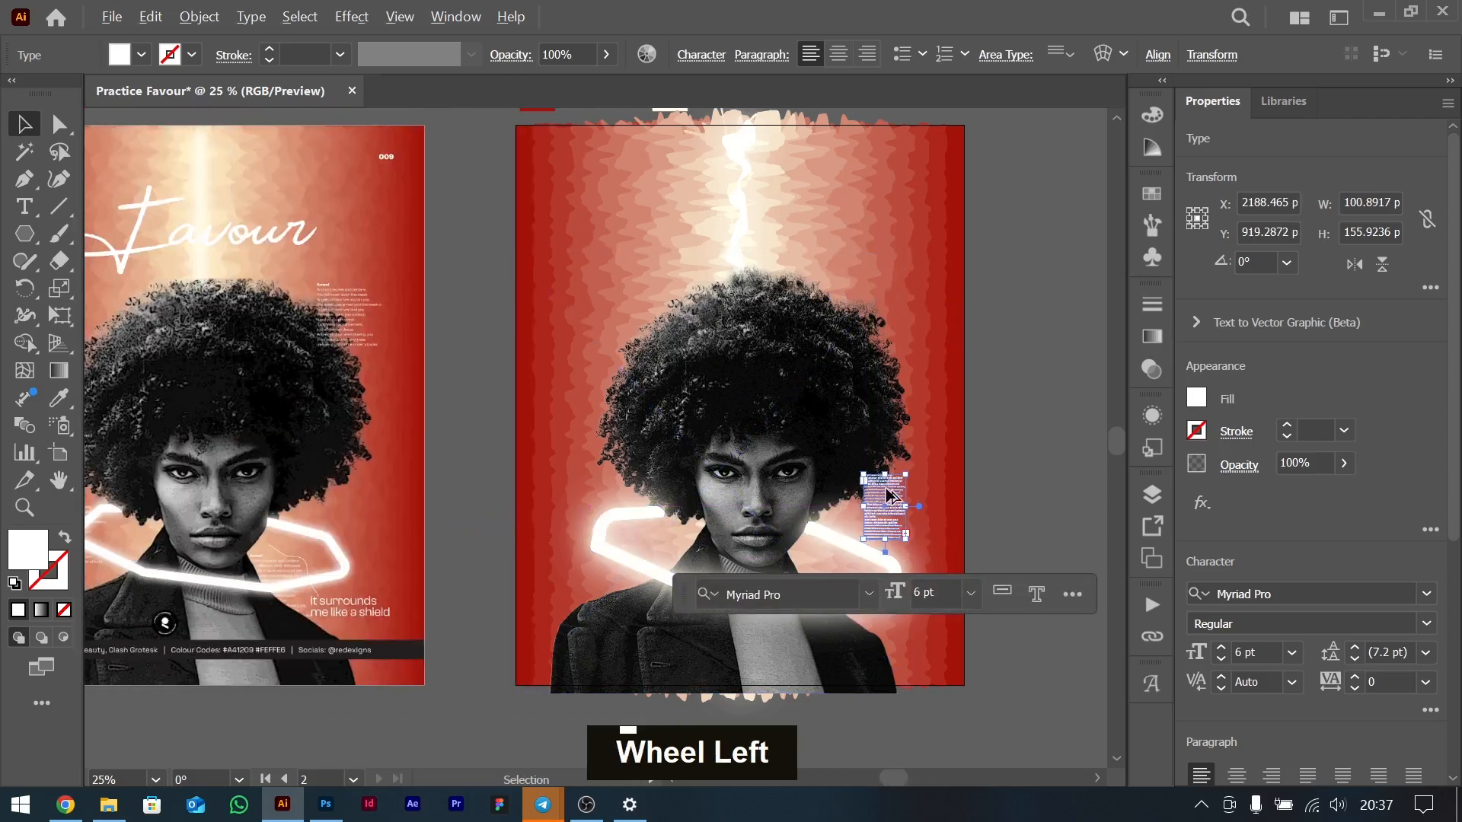
# Copy the small text frame to the upper left of the woman's hair and set both texts in Clash Grotesk.
pyautogui.moveTo(891, 495); pyautogui.dragTo(619, 298)
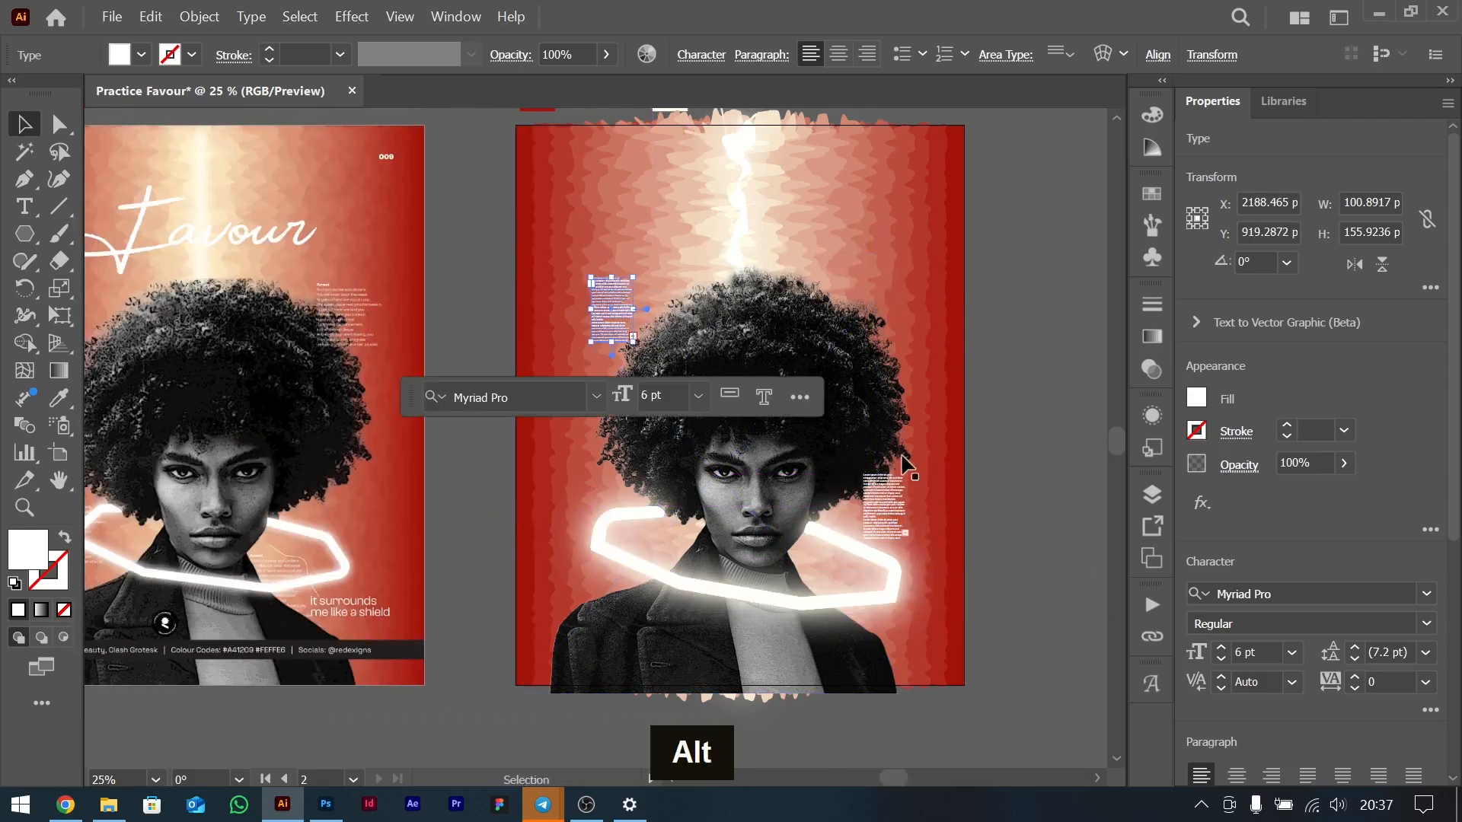
pyautogui.keyDown('shift'); pyautogui.click(891, 524); pyautogui.keyUp('shift')
pyautogui.click(1300, 593)
pyautogui.write('cla')
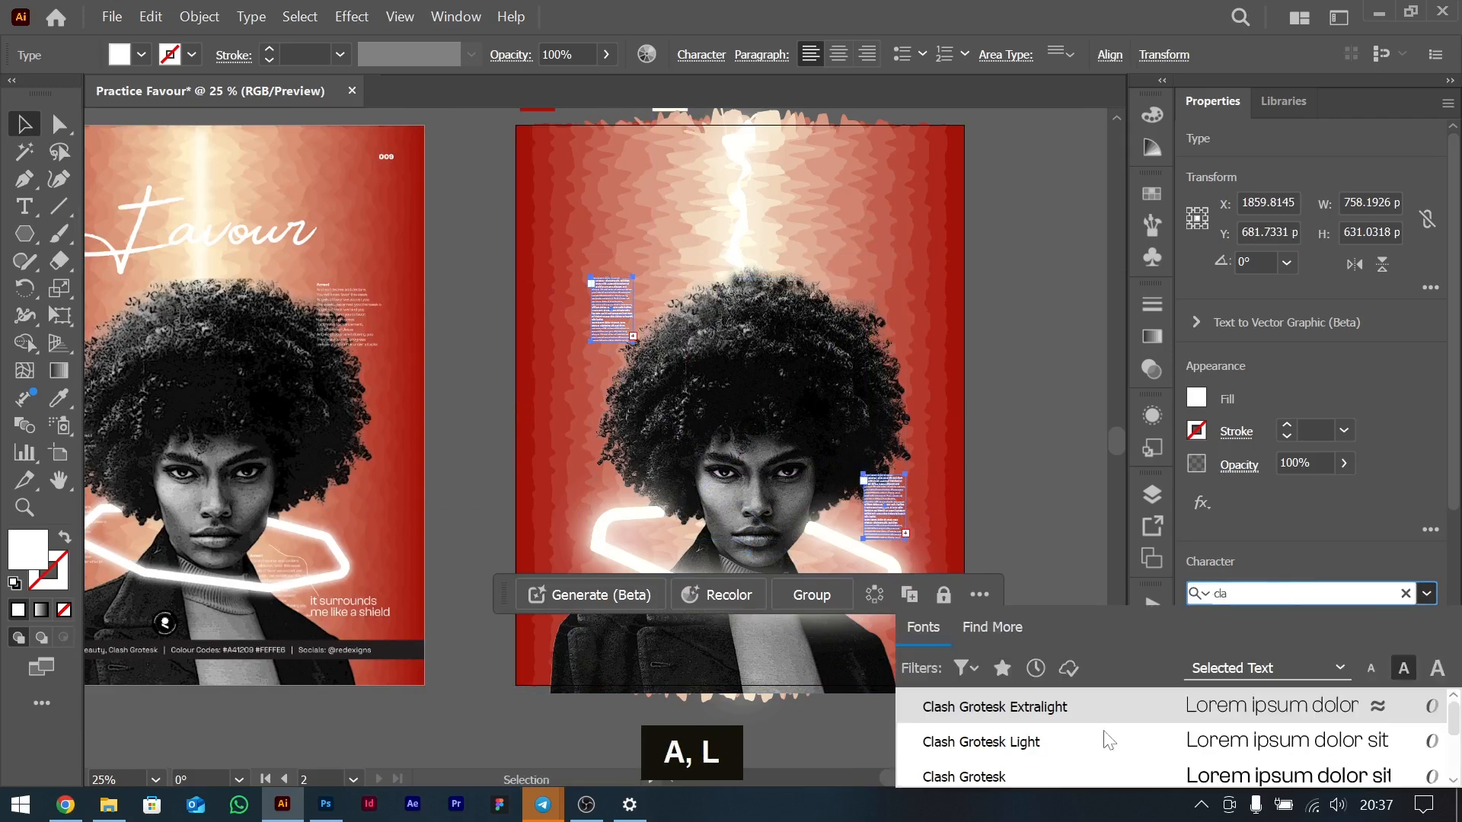
pyautogui.click(1013, 770)
# Copy a small text frame into the ring's right end, size it about 168 by 283 px, and send it backward behind the woman.
pyautogui.click(655, 407)
pyautogui.moveTo(601, 313); pyautogui.dragTo(864, 673)
pyautogui.hotkey('ctrl', '[')
pyautogui.hotkey('ctrl', '[')
pyautogui.hotkey('ctrl', '[')
pyautogui.hotkey('ctrl', '[')
pyautogui.hotkey('ctrl', '[')
pyautogui.hotkey('ctrl', '[')
pyautogui.hotkey('ctrl', '[')
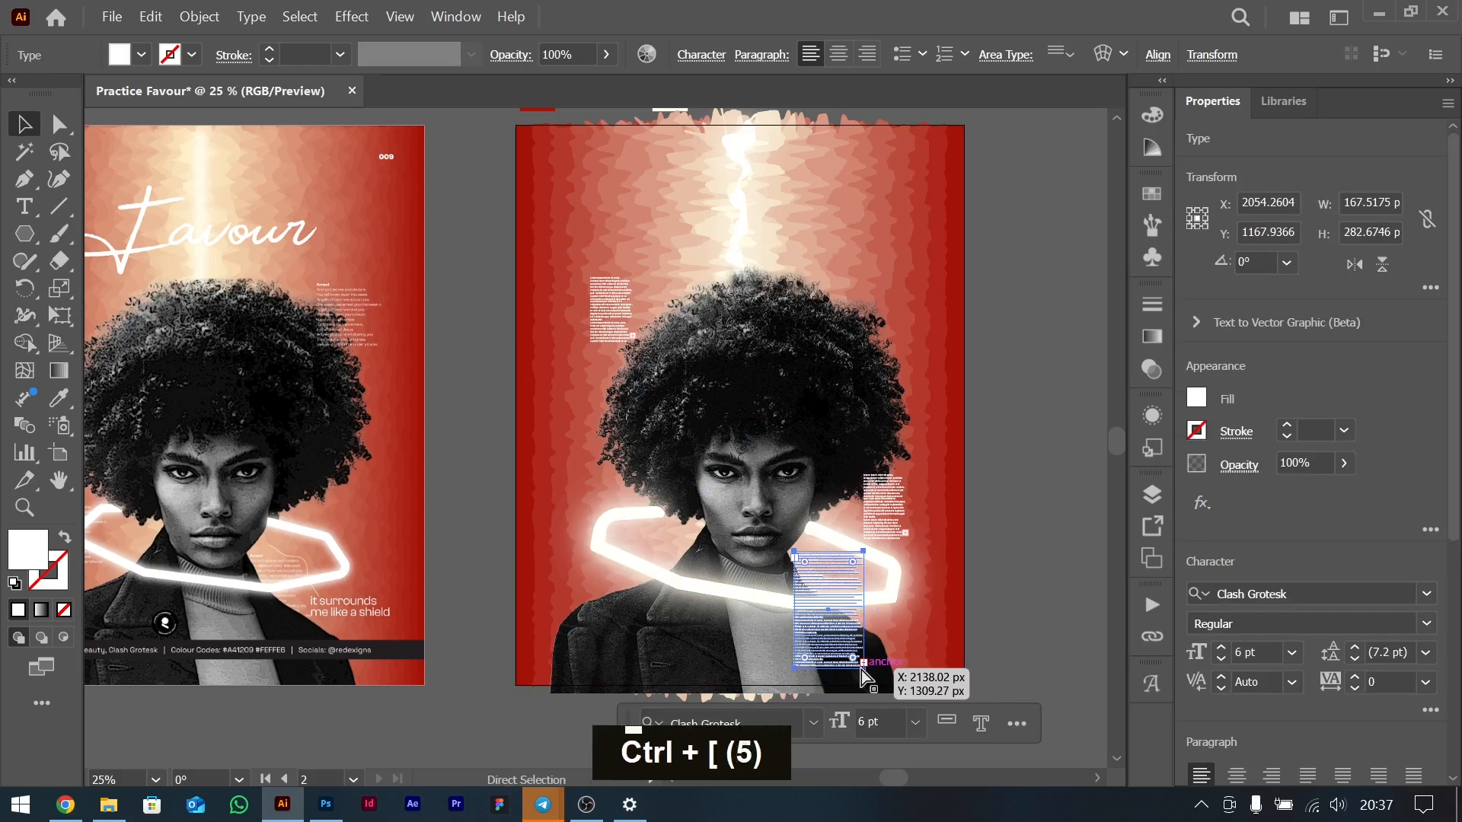
# Copy the upper-left text block down over the woman's hair beside her face, on the left side.
pyautogui.click(1099, 471)
pyautogui.hscroll(-3, 975, 609)
pyautogui.hscroll(3, 977, 605)
pyautogui.hscroll(-2, 976, 606)
pyautogui.hscroll(-2, 980, 617)
pyautogui.moveTo(787, 308); pyautogui.dragTo(828, 456)
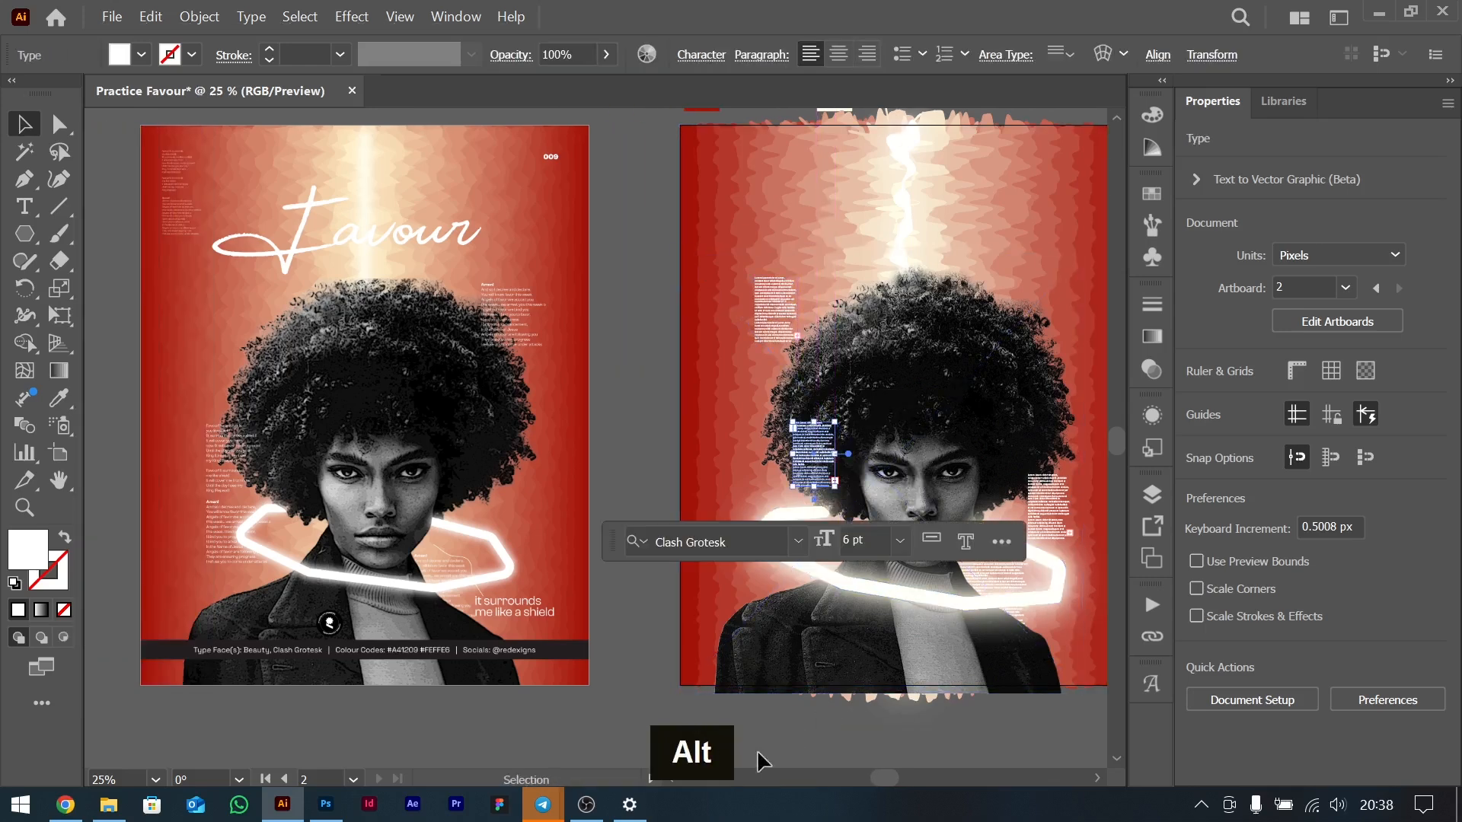
pyautogui.hscroll(3, 883, 707)
pyautogui.click(883, 706)
pyautogui.hscroll(-4, 883, 706)
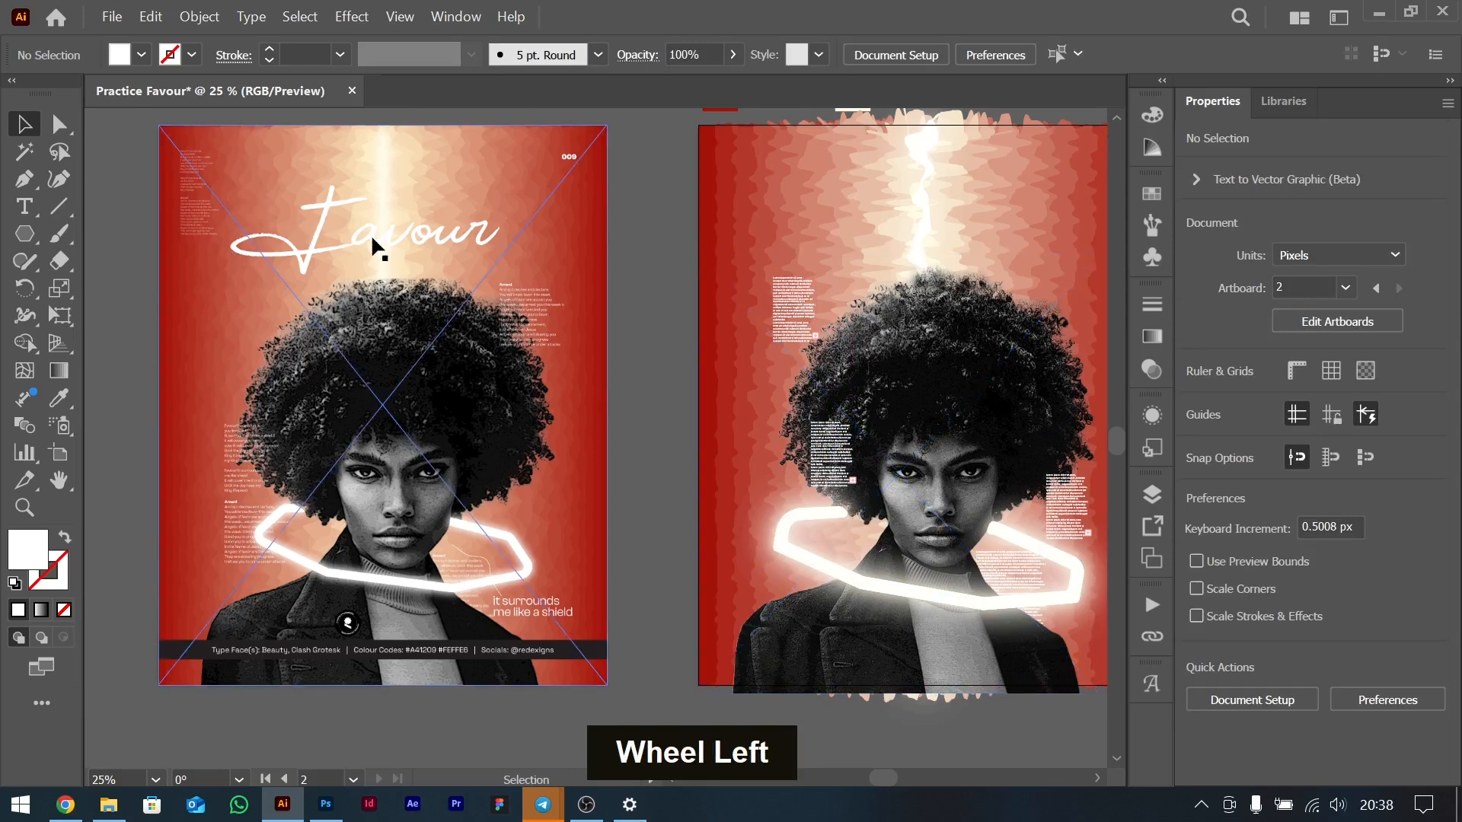
pyautogui.hscroll(3, 711, 317)
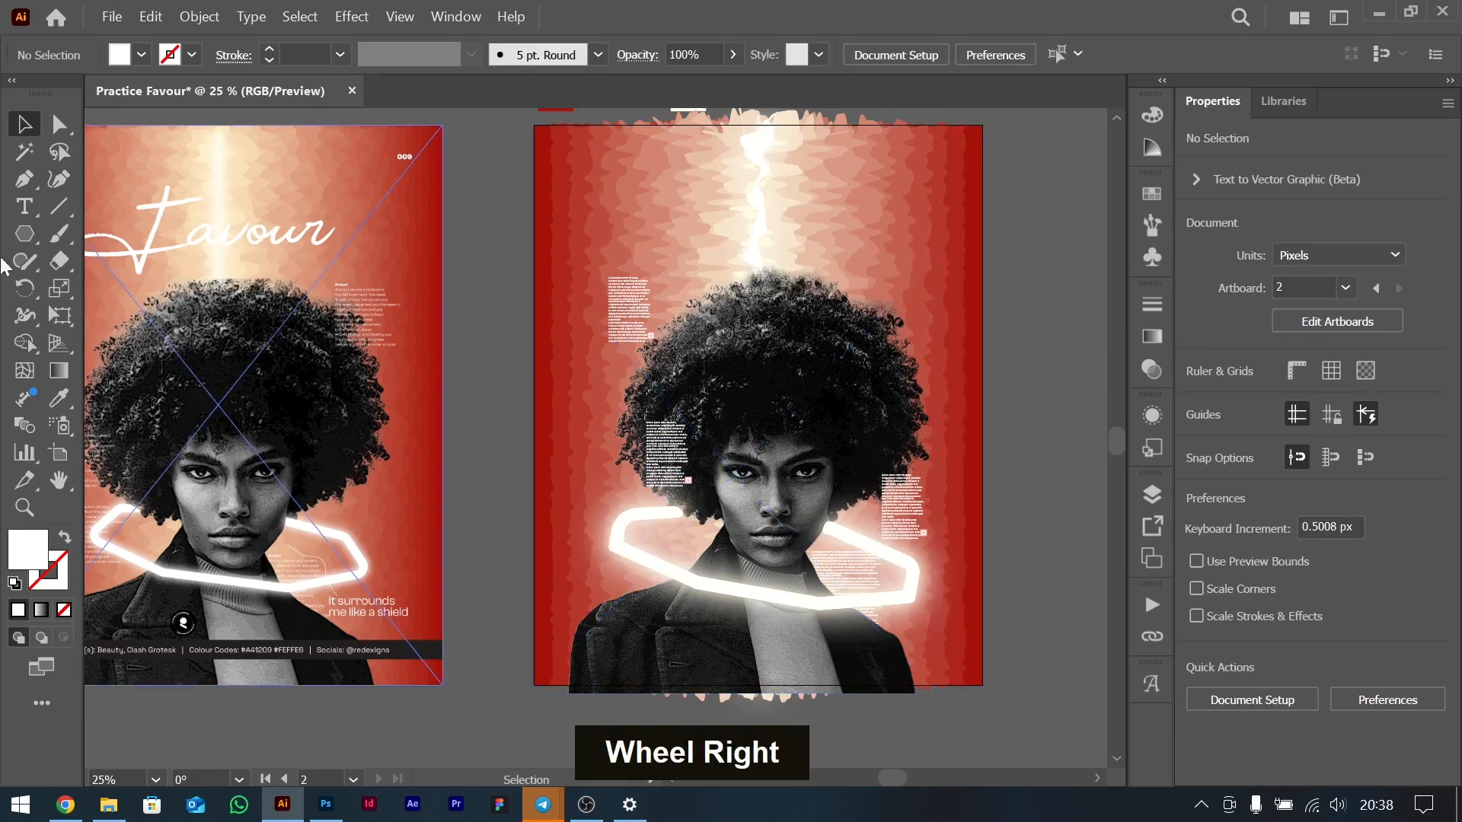
# Add the text Favour at 72 pt in Clash Grotesk on the empty canvas beside the poster.
pyautogui.click(24, 207)
pyautogui.click(957, 383)
pyautogui.hscroll(6, 788, 244)
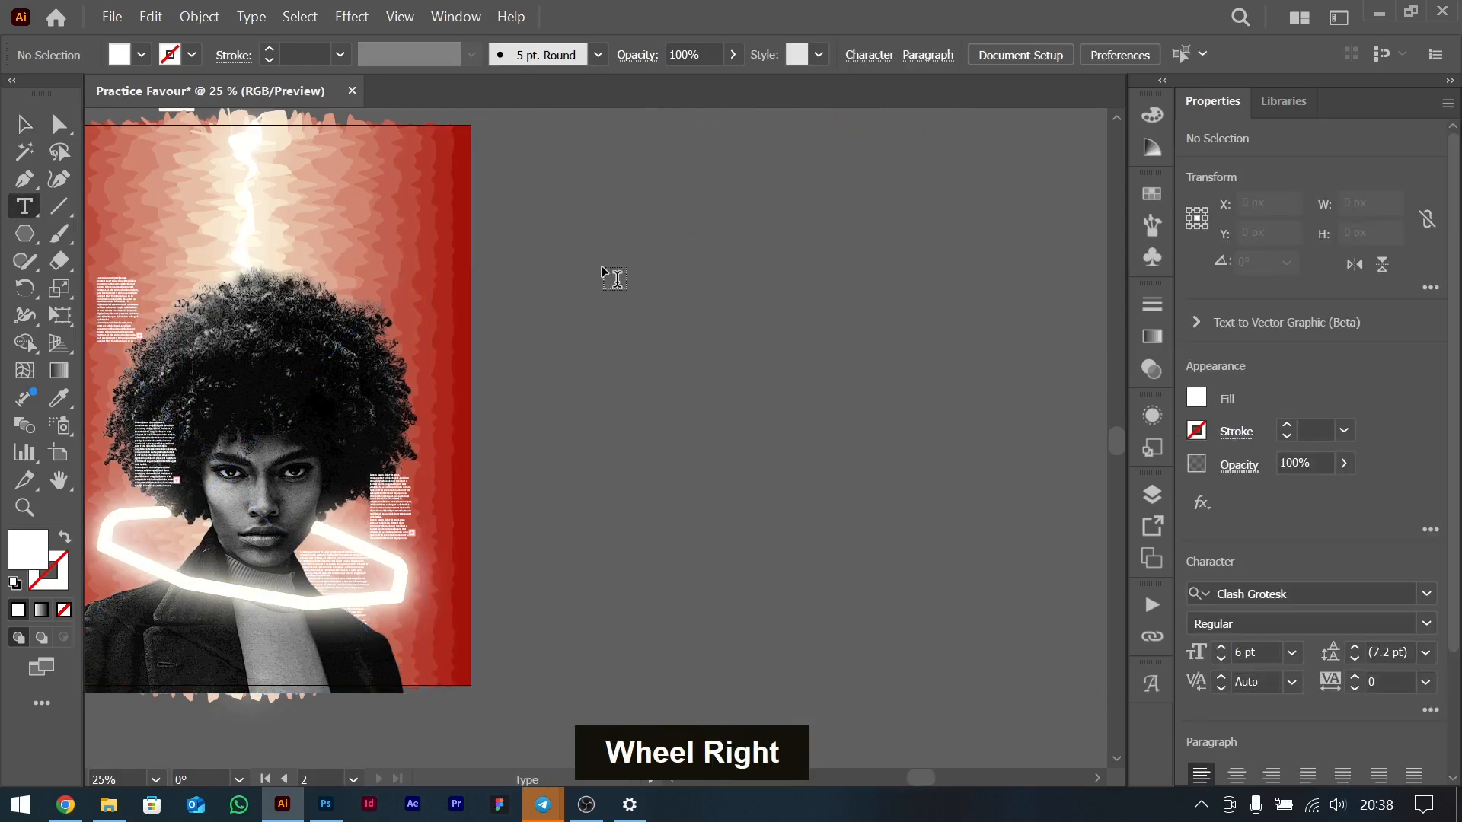
pyautogui.click(1293, 652)
pyautogui.click(1323, 623)
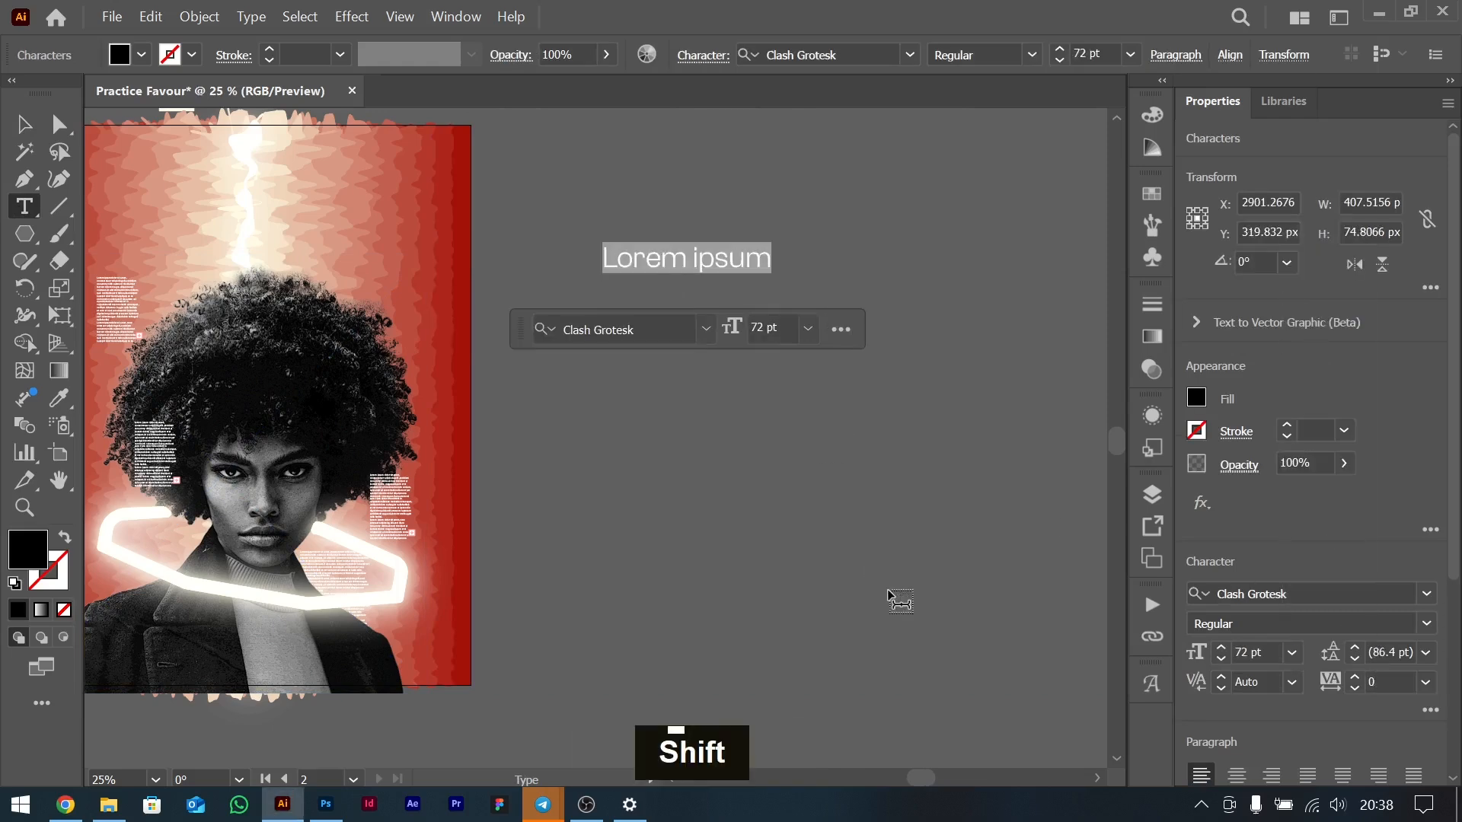
pyautogui.write('Favour')
pyautogui.press('BackSpace')
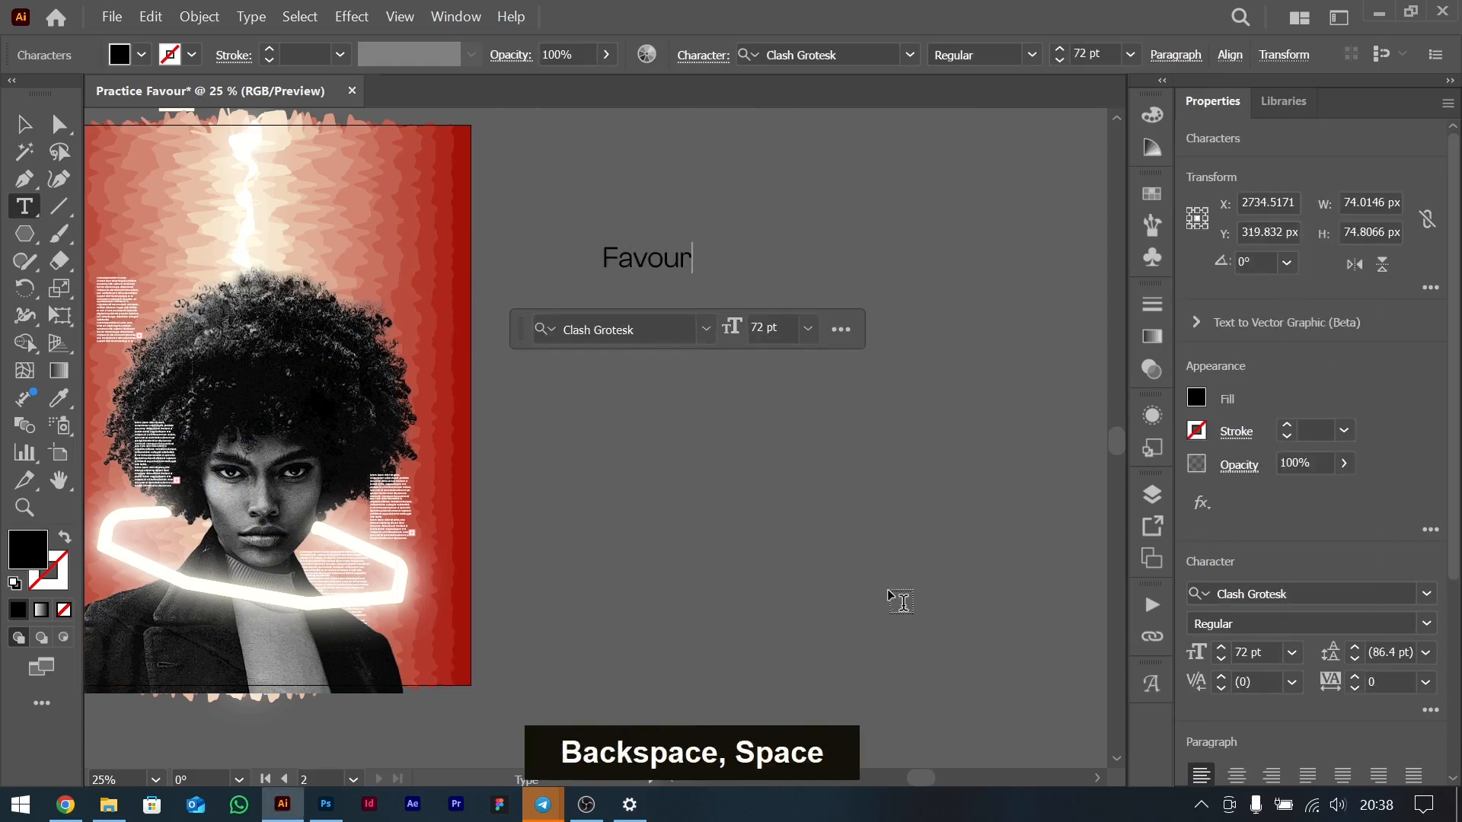
# Change the font of the whole Favour text to Beauty.
pyautogui.hotkey('ctrl', 'a')
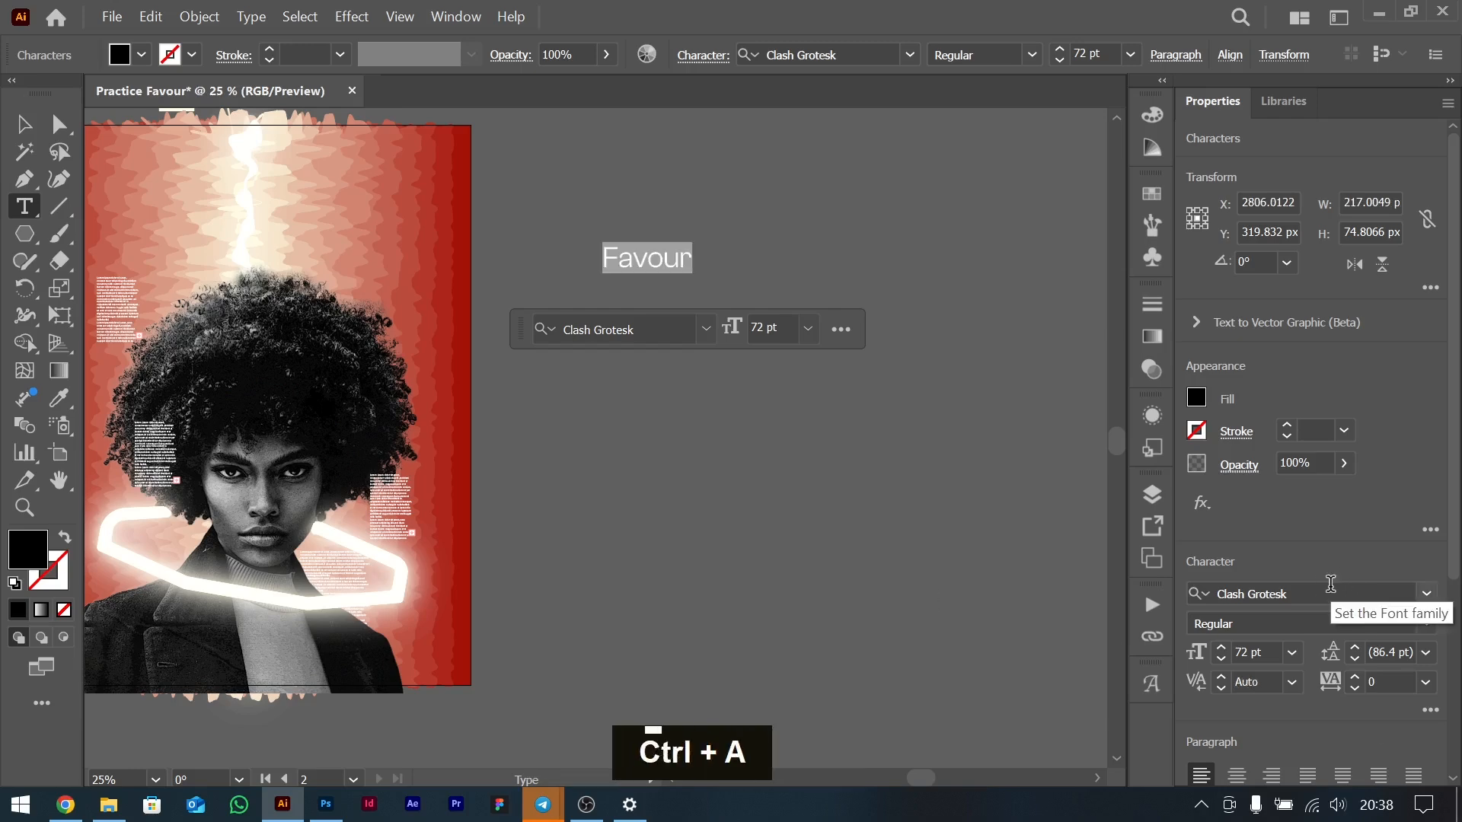
pyautogui.click(1329, 592)
pyautogui.write('beau')
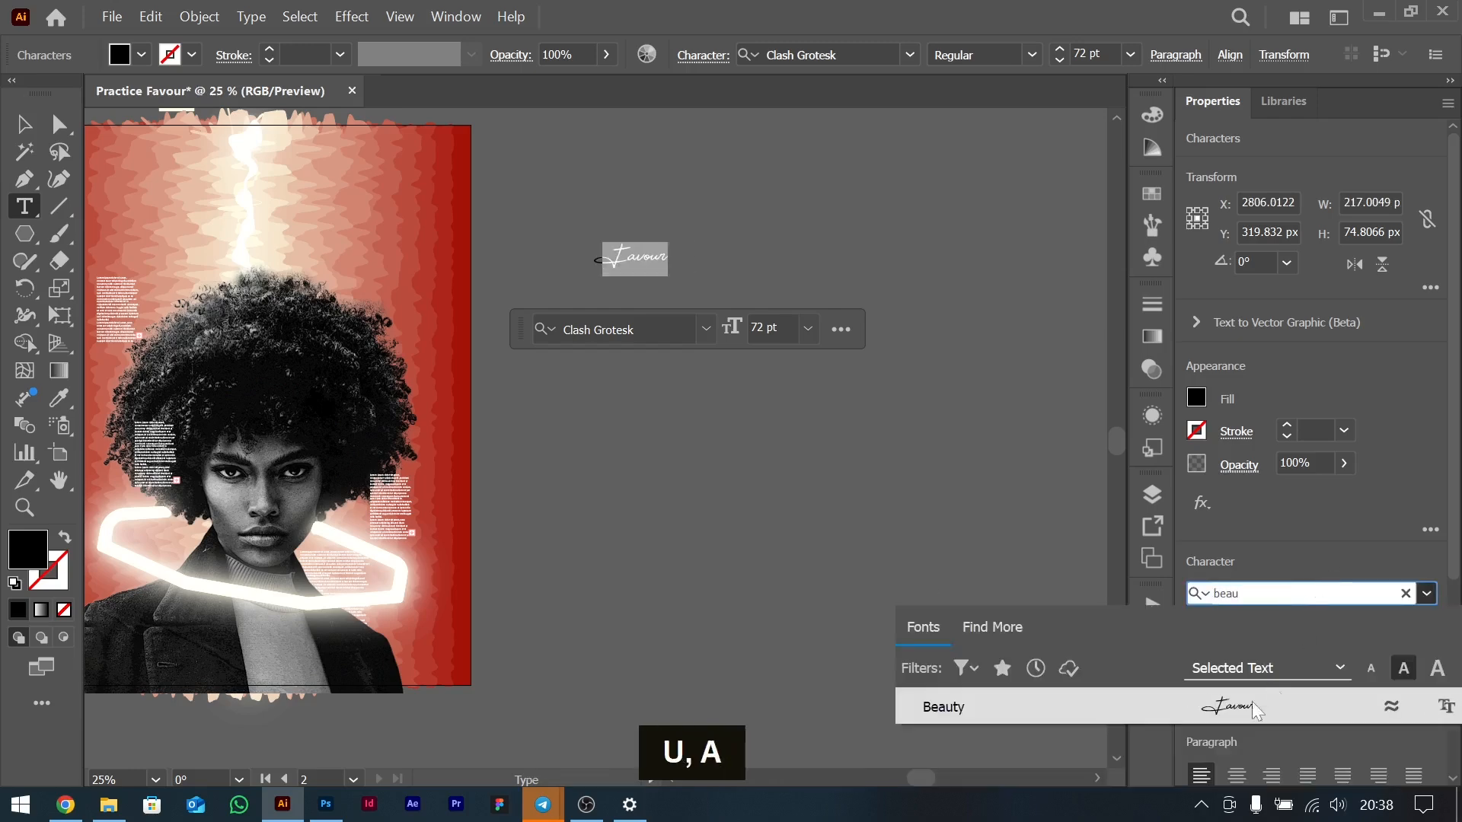
pyautogui.click(982, 707)
pyautogui.click(35, 133)
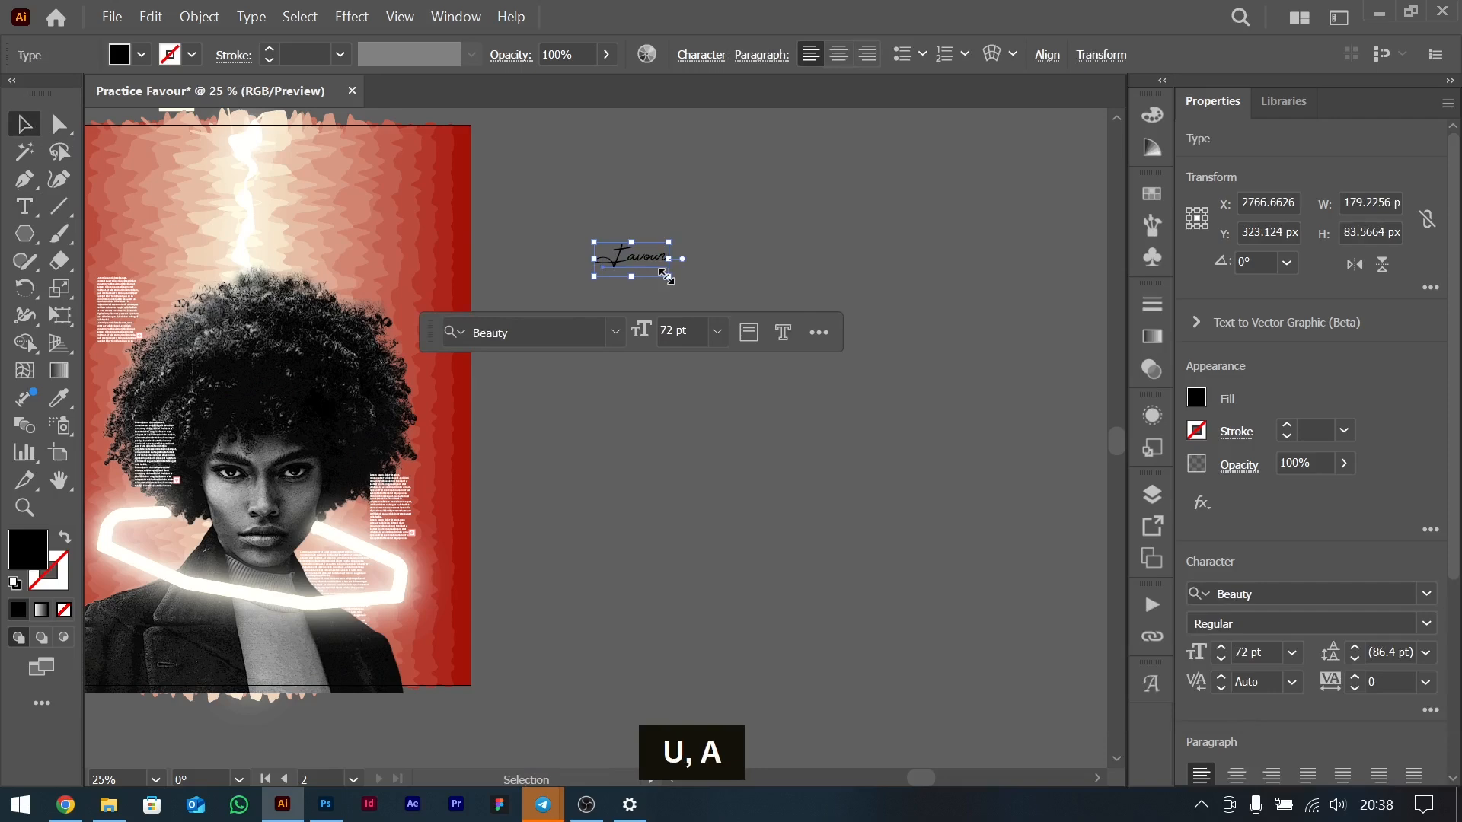
# Enlarge the Favour title proportionally to about 675 by 315 px and fill it with white.
pyautogui.moveTo(672, 276); pyautogui.dragTo(875, 460)
pyautogui.click(1196, 396)
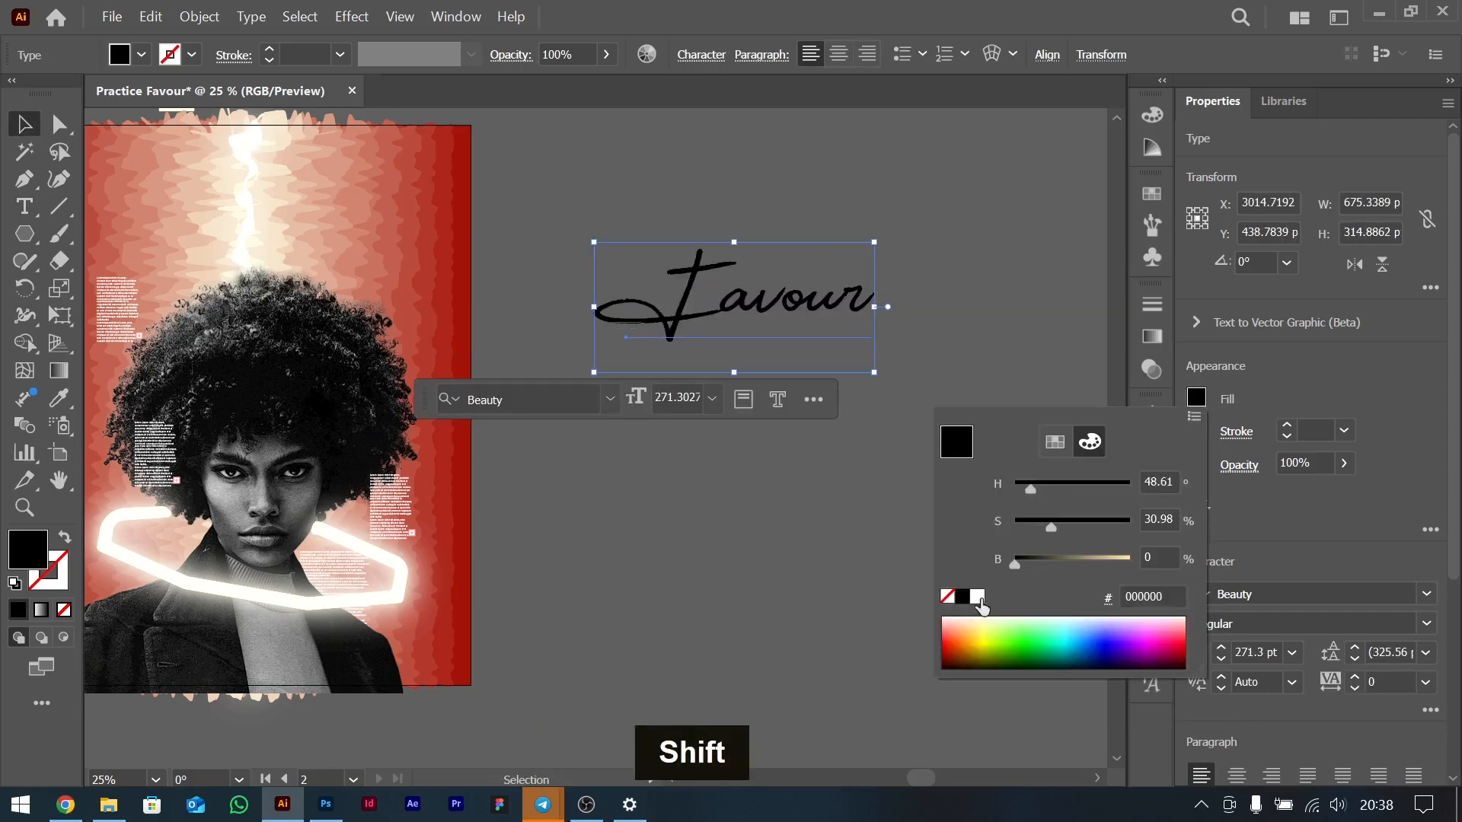
pyautogui.doubleClick(978, 597)
# Move the Favour title onto the poster just above the woman's hair, matching the reference poster's placement.
pyautogui.hscroll(-5, 666, 365)
pyautogui.moveTo(938, 291); pyautogui.dragTo(460, 259)
pyautogui.hscroll(-5, 472, 242)
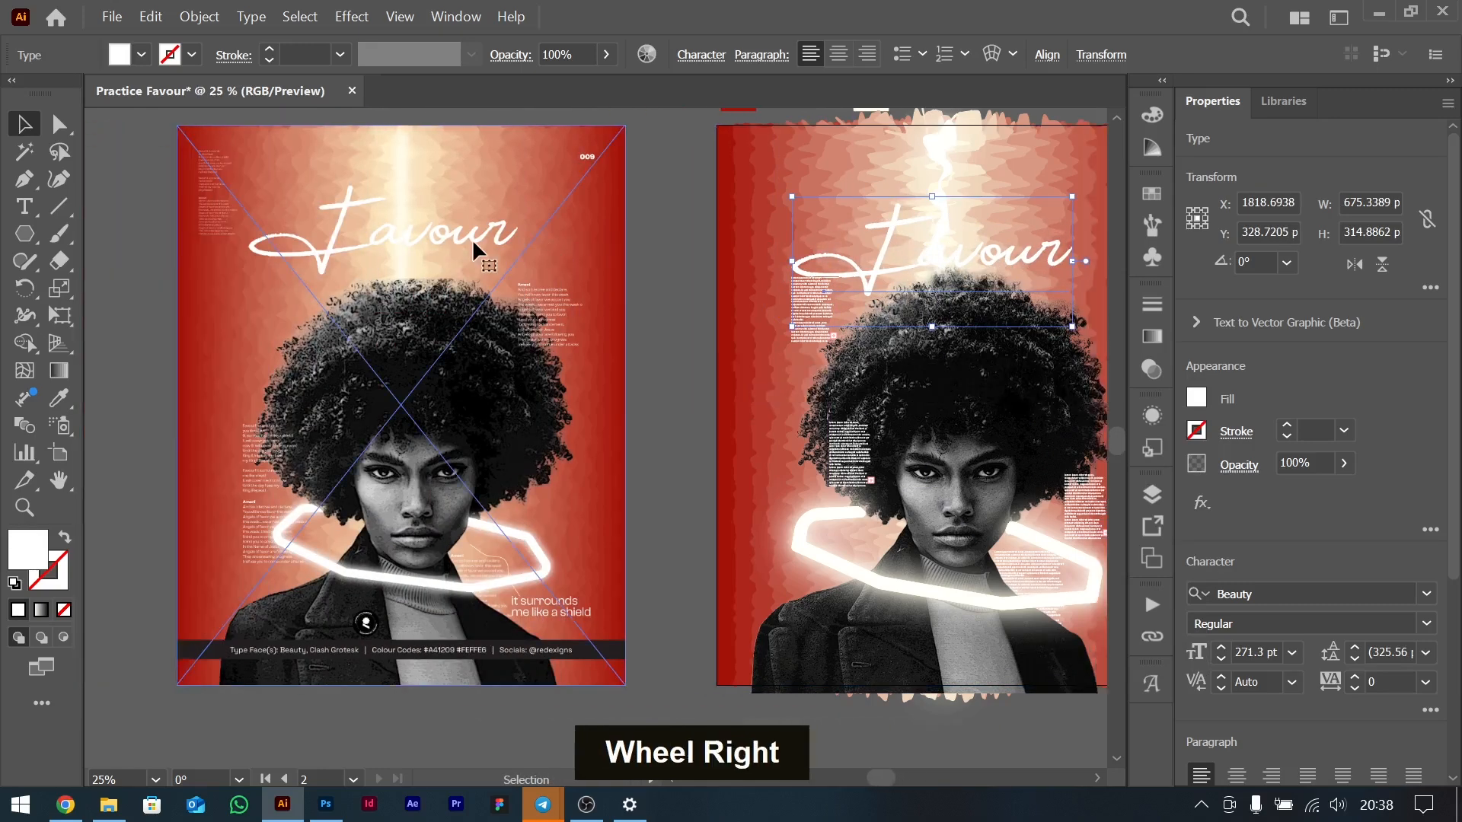
pyautogui.hscroll(3, 472, 239)
pyautogui.moveTo(857, 259); pyautogui.dragTo(859, 240)
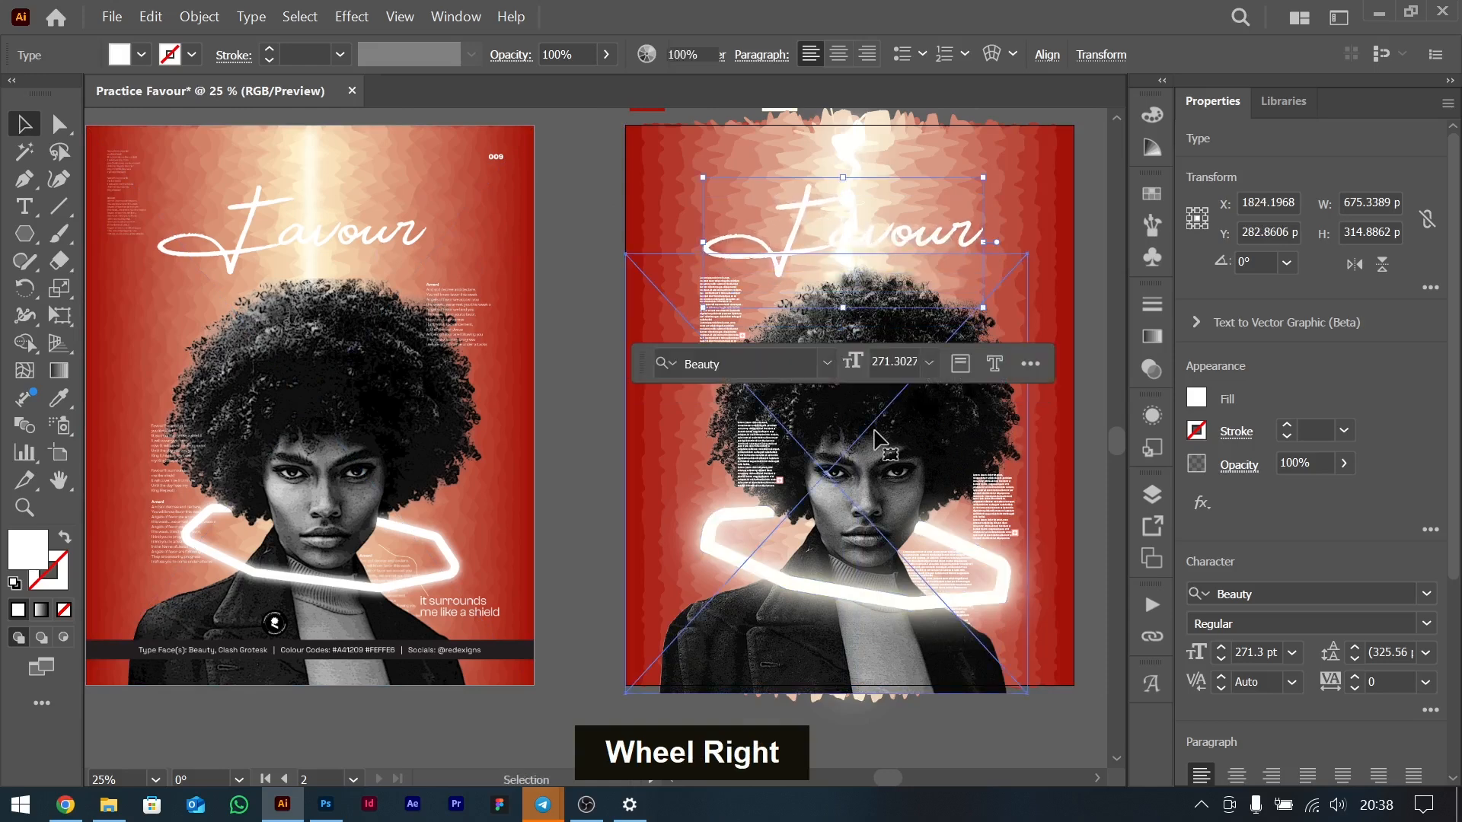
# Group the poster's background artwork behind the woman and lock the group.
pyautogui.click(881, 290)
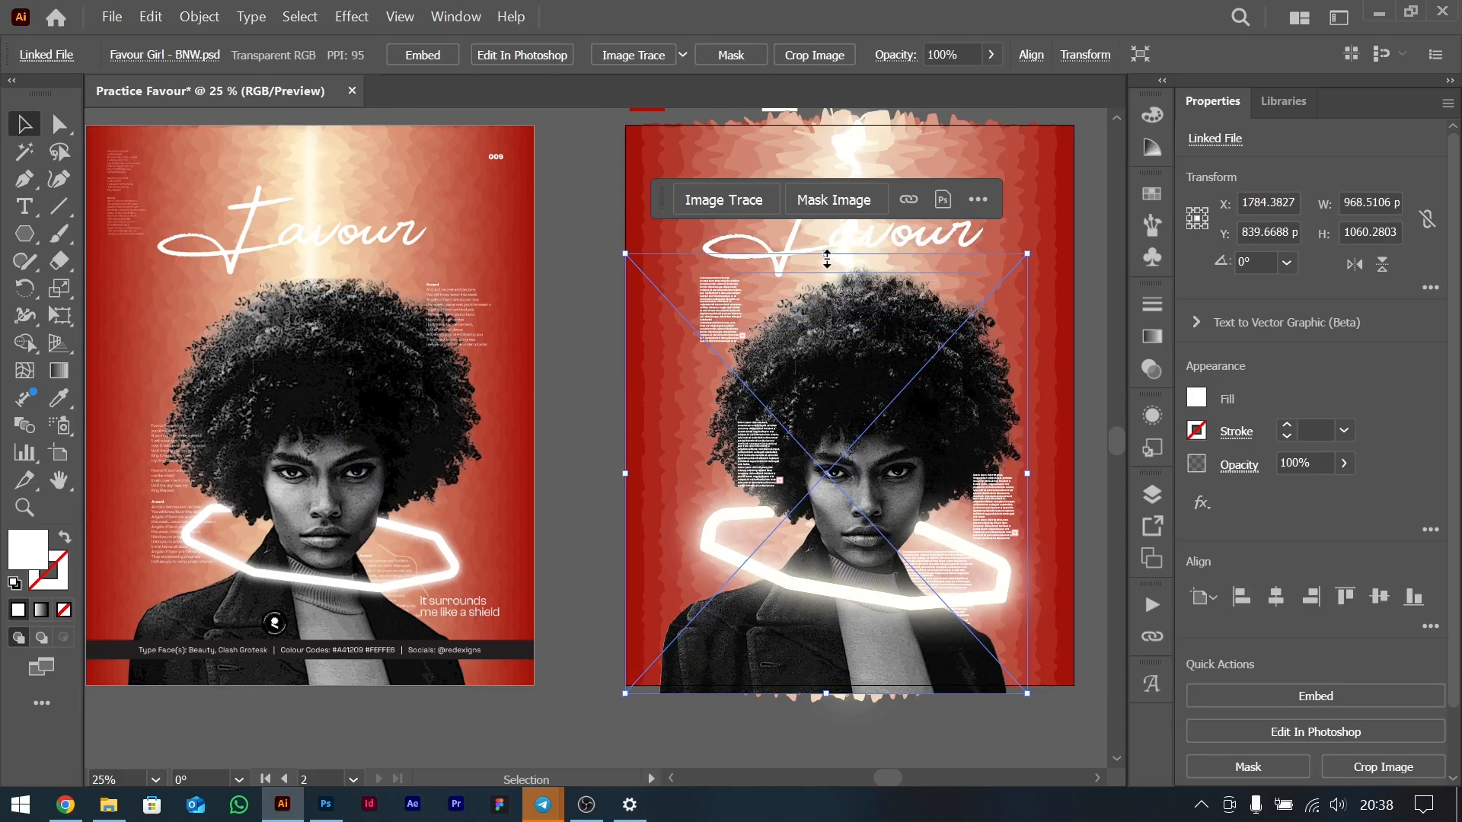
pyautogui.press('space')
pyautogui.moveTo(836, 415); pyautogui.dragTo(629, 421)
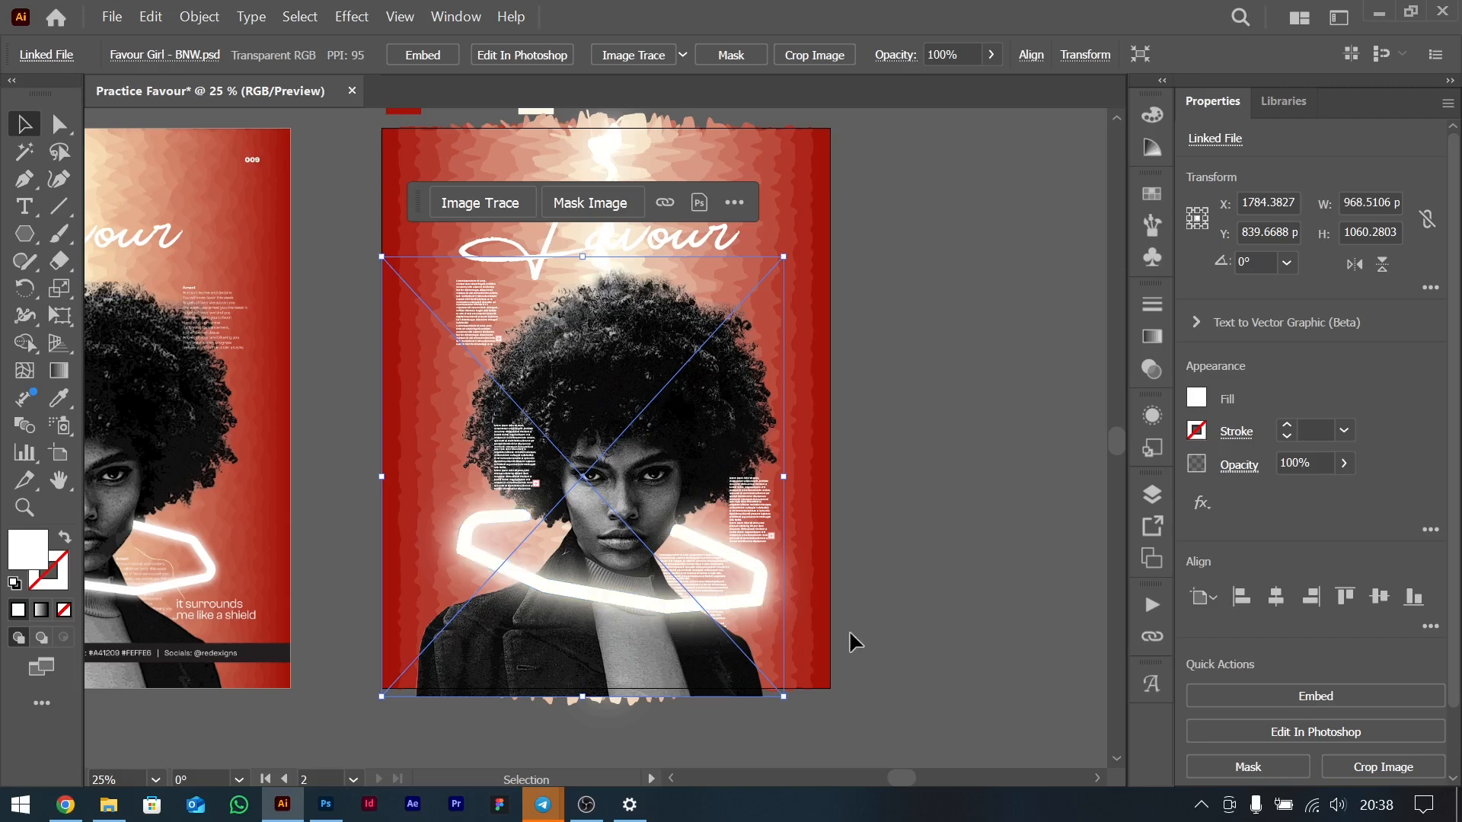
pyautogui.moveTo(849, 338); pyautogui.dragTo(833, 195)
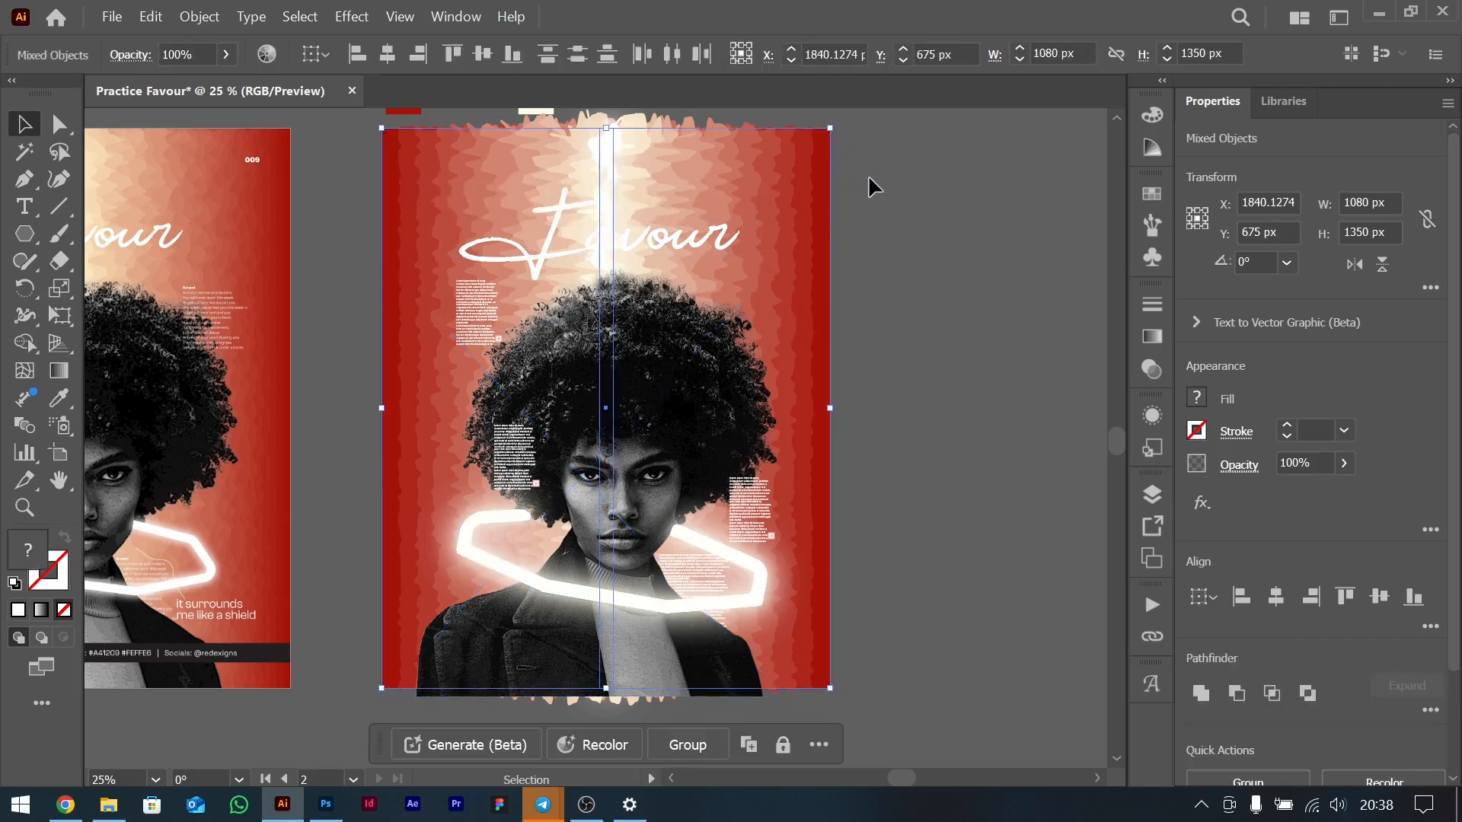
pyautogui.press('a')
pyautogui.hotkey('ctrl', 'g')
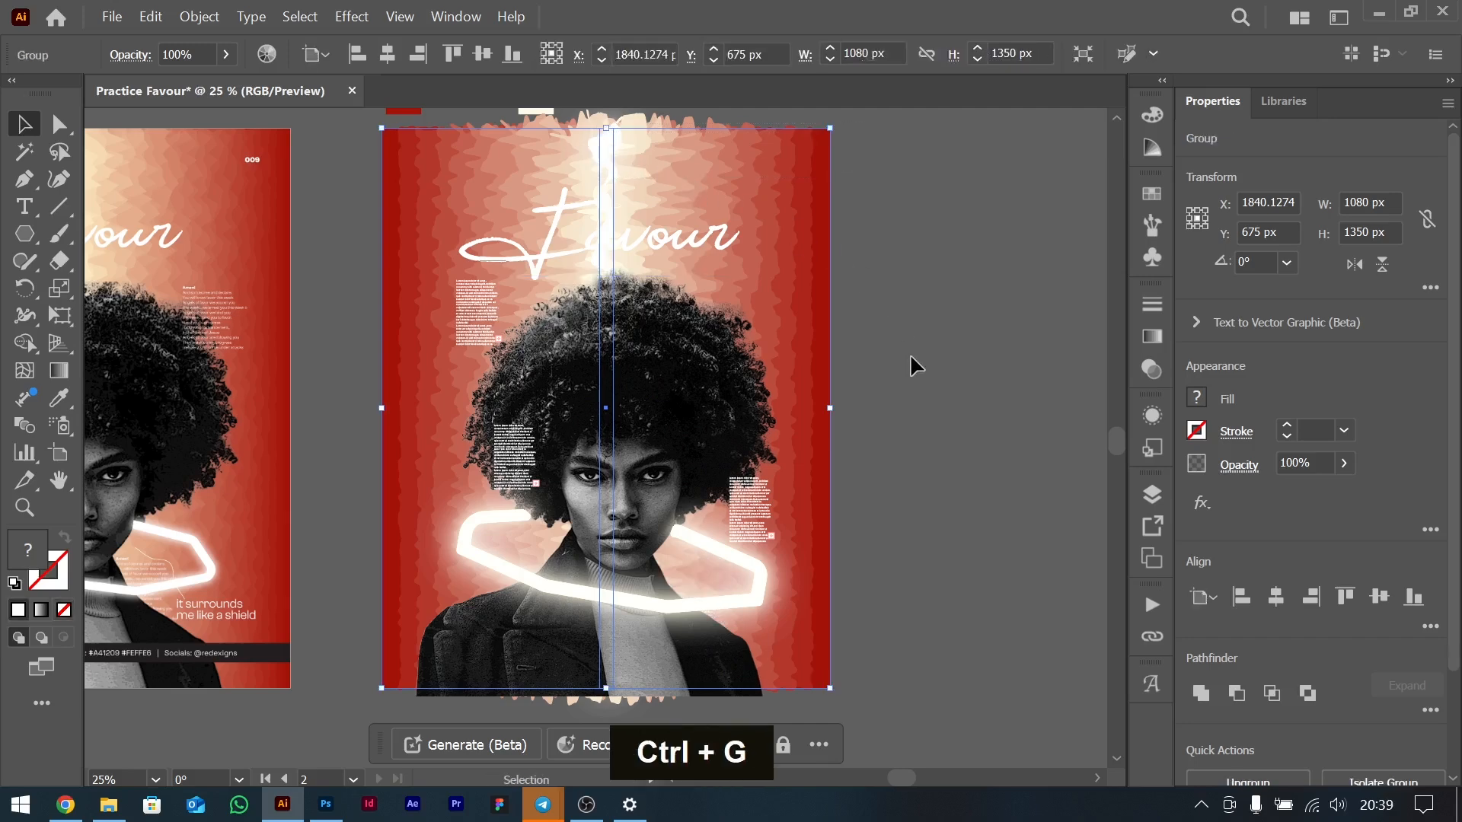
pyautogui.click(911, 353)
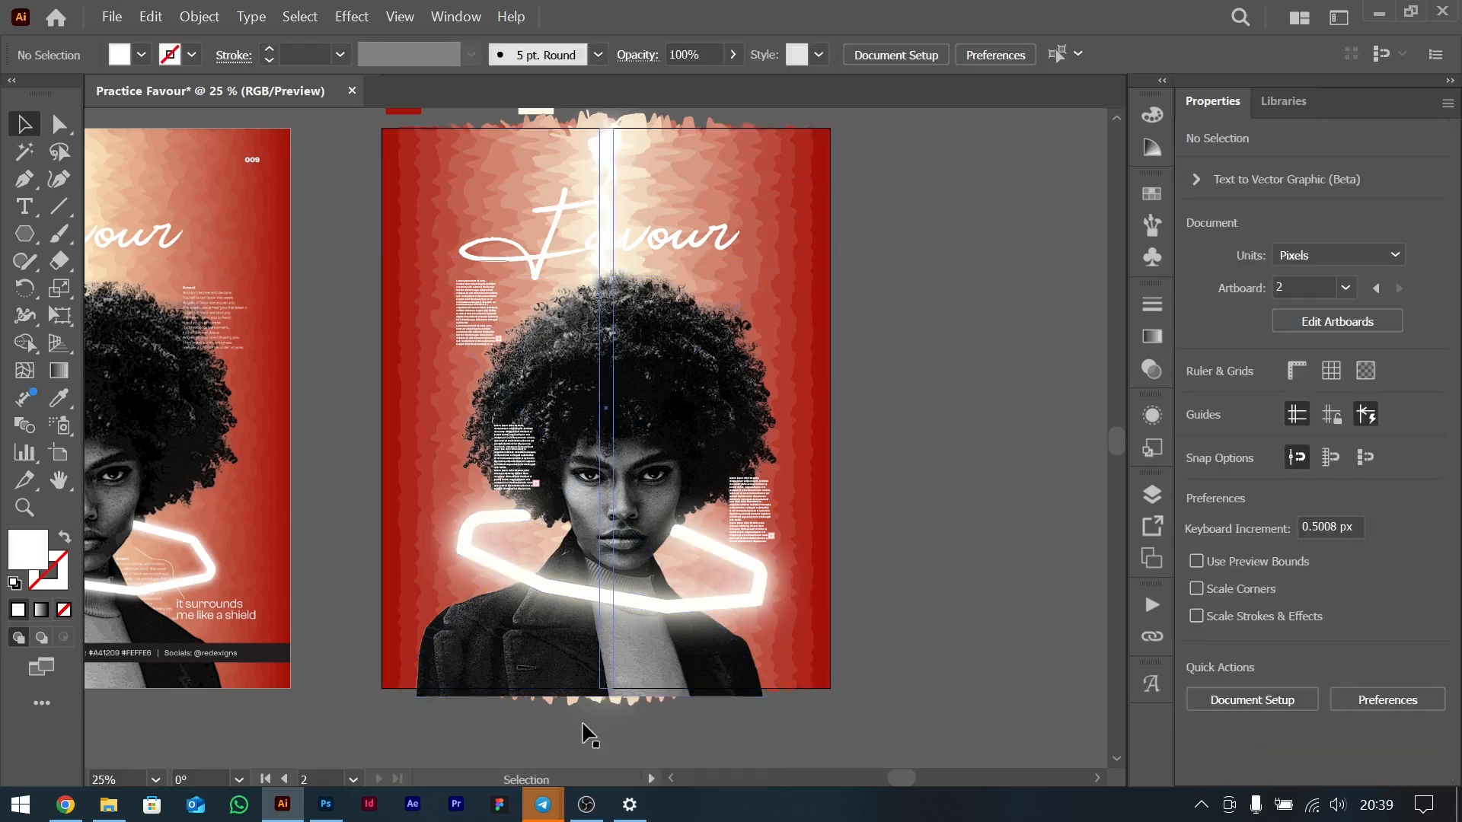
pyautogui.click(813, 200)
pyautogui.hotkey('ctrl', '2')
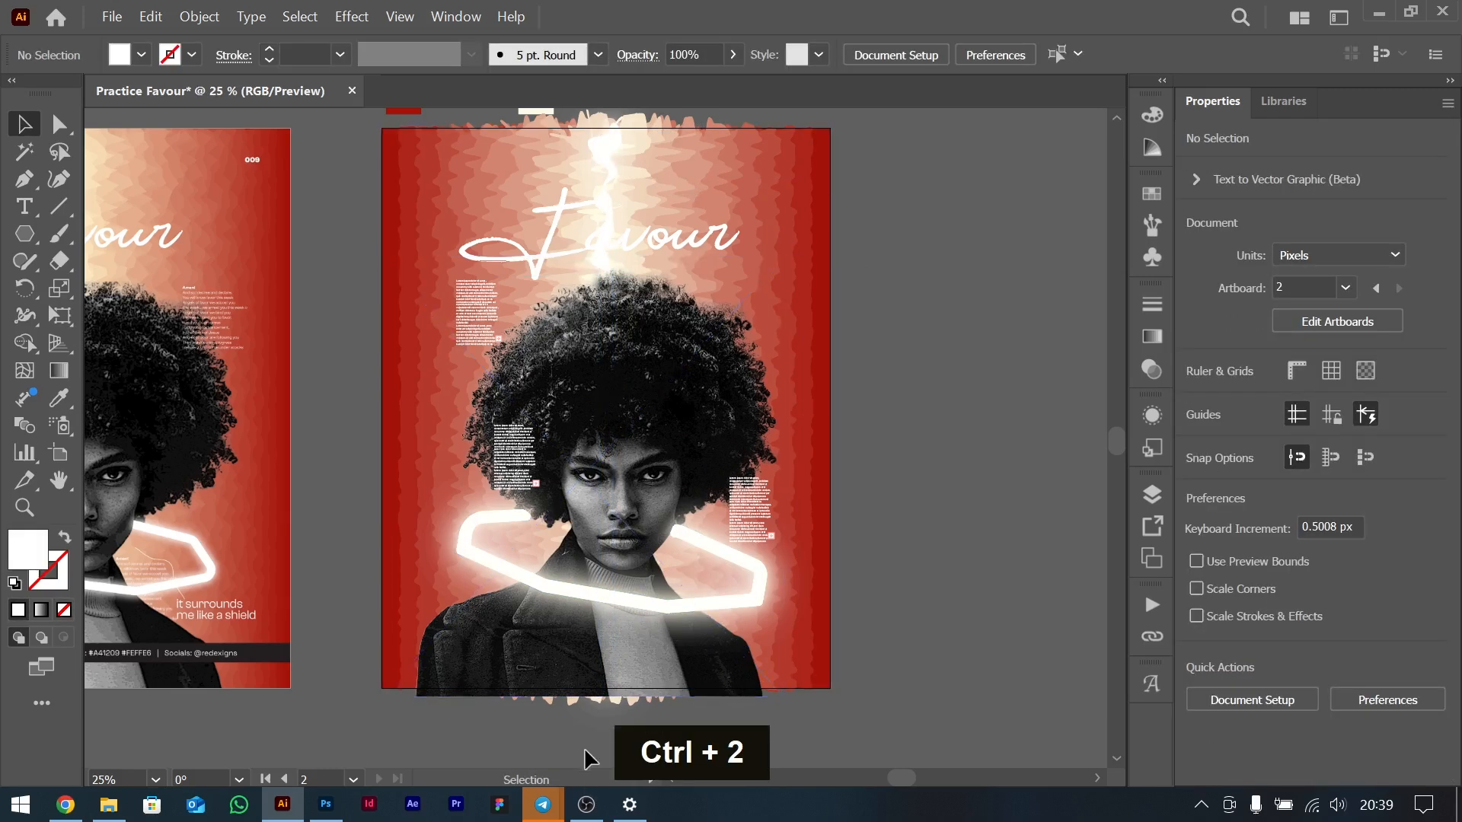
# Group the woman's photo with the glowing ring around her neck.
pyautogui.click(538, 536)
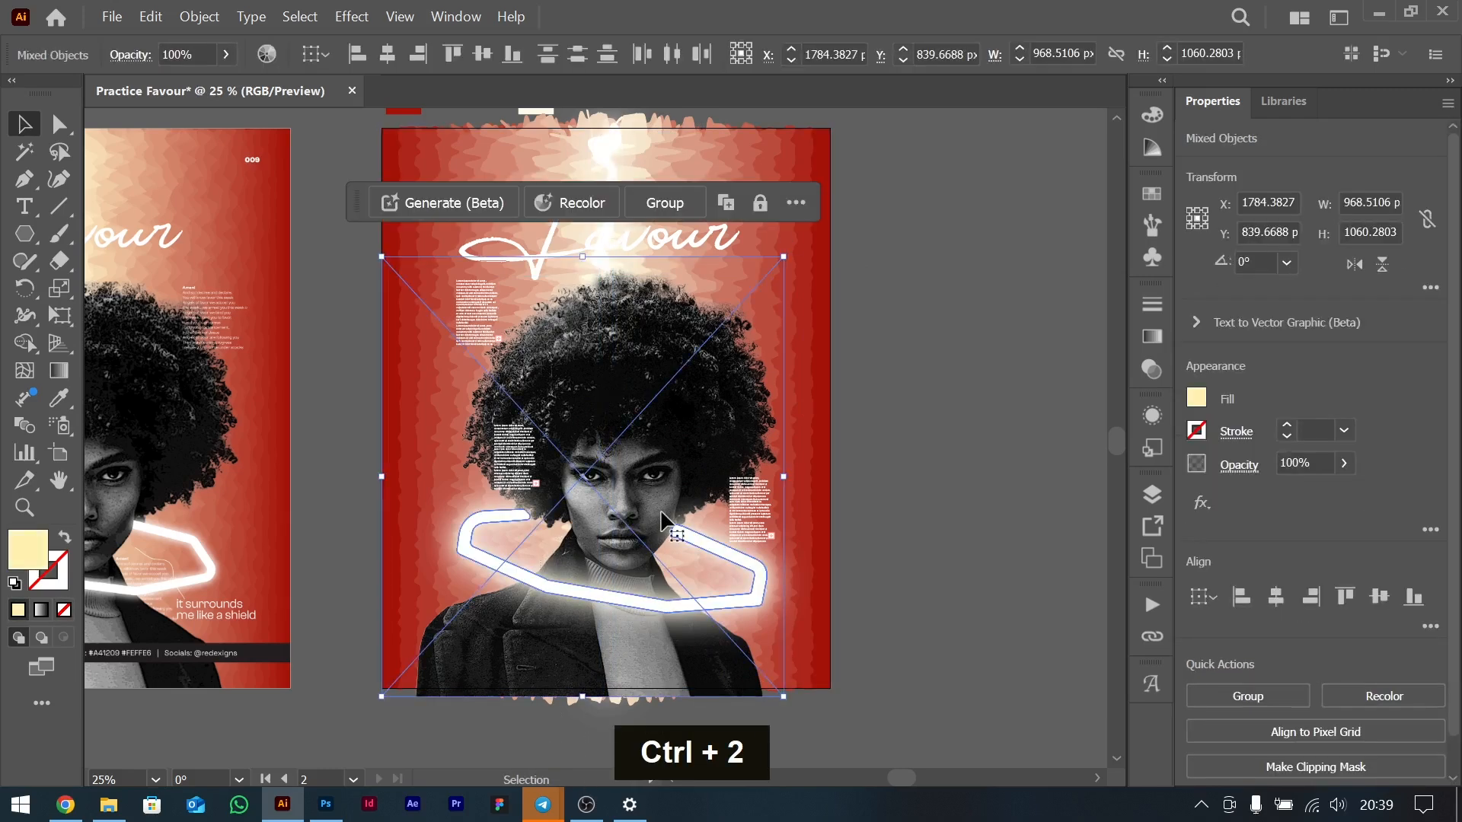
pyautogui.hotkey('ctrl', 'g')
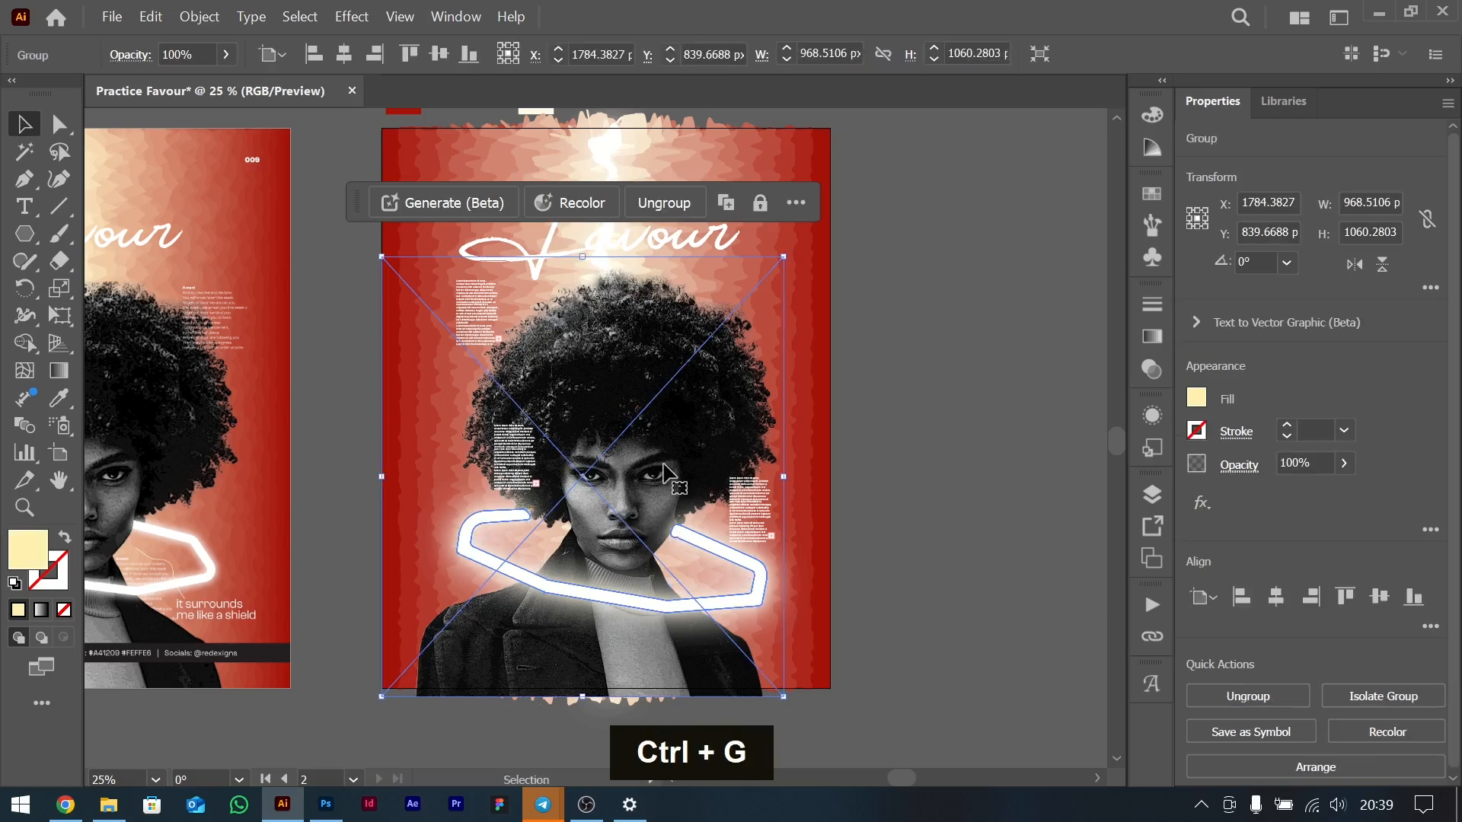
# Try enlarging the woman and ring group to about 1022 by 1119 px and undo the resize.
pyautogui.moveTo(586, 262); pyautogui.dragTo(590, 234)
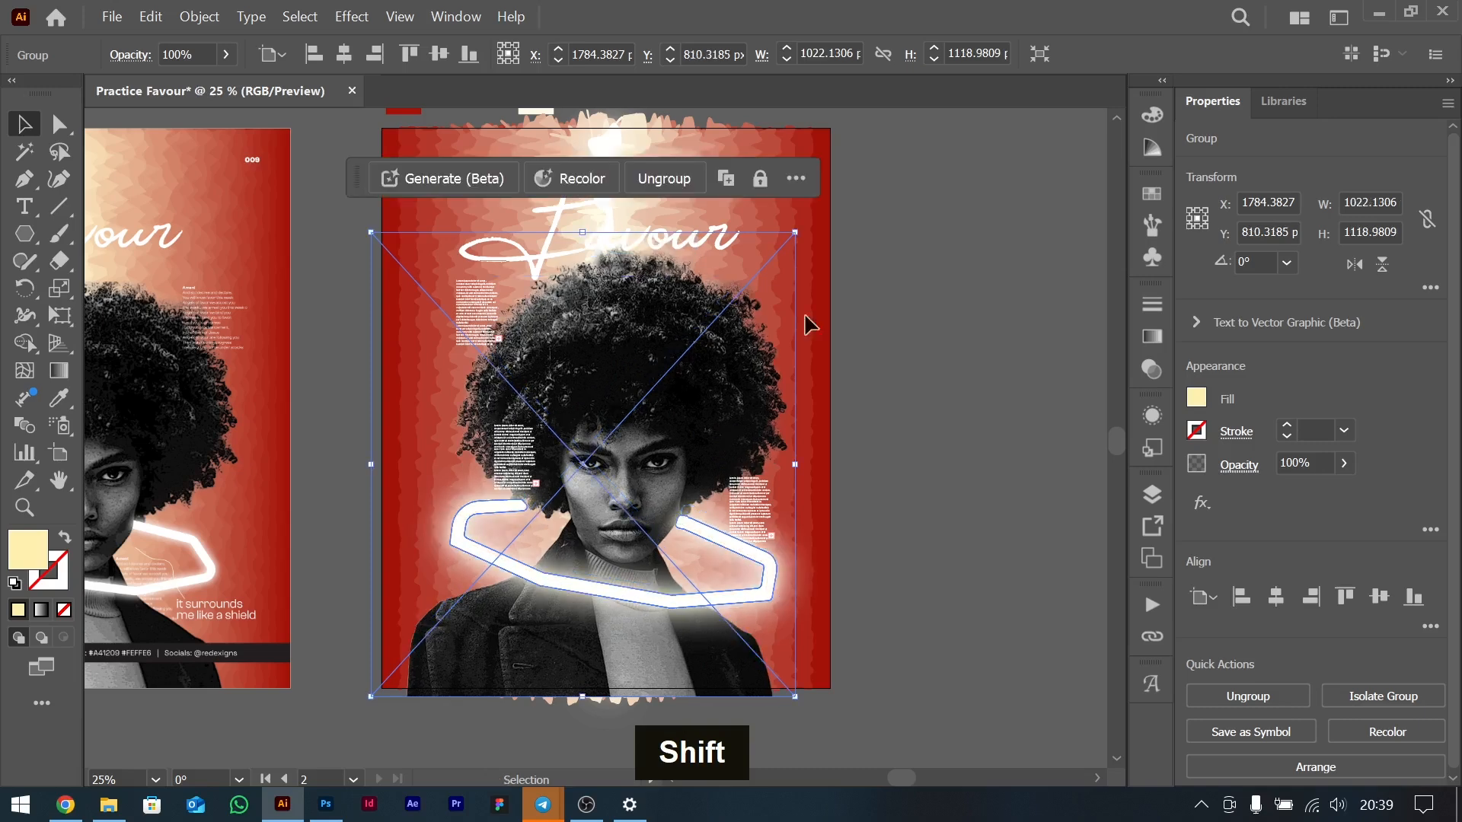
pyautogui.click(794, 451)
pyautogui.hscroll(-3, 725, 500)
pyautogui.hscroll(-2, 724, 501)
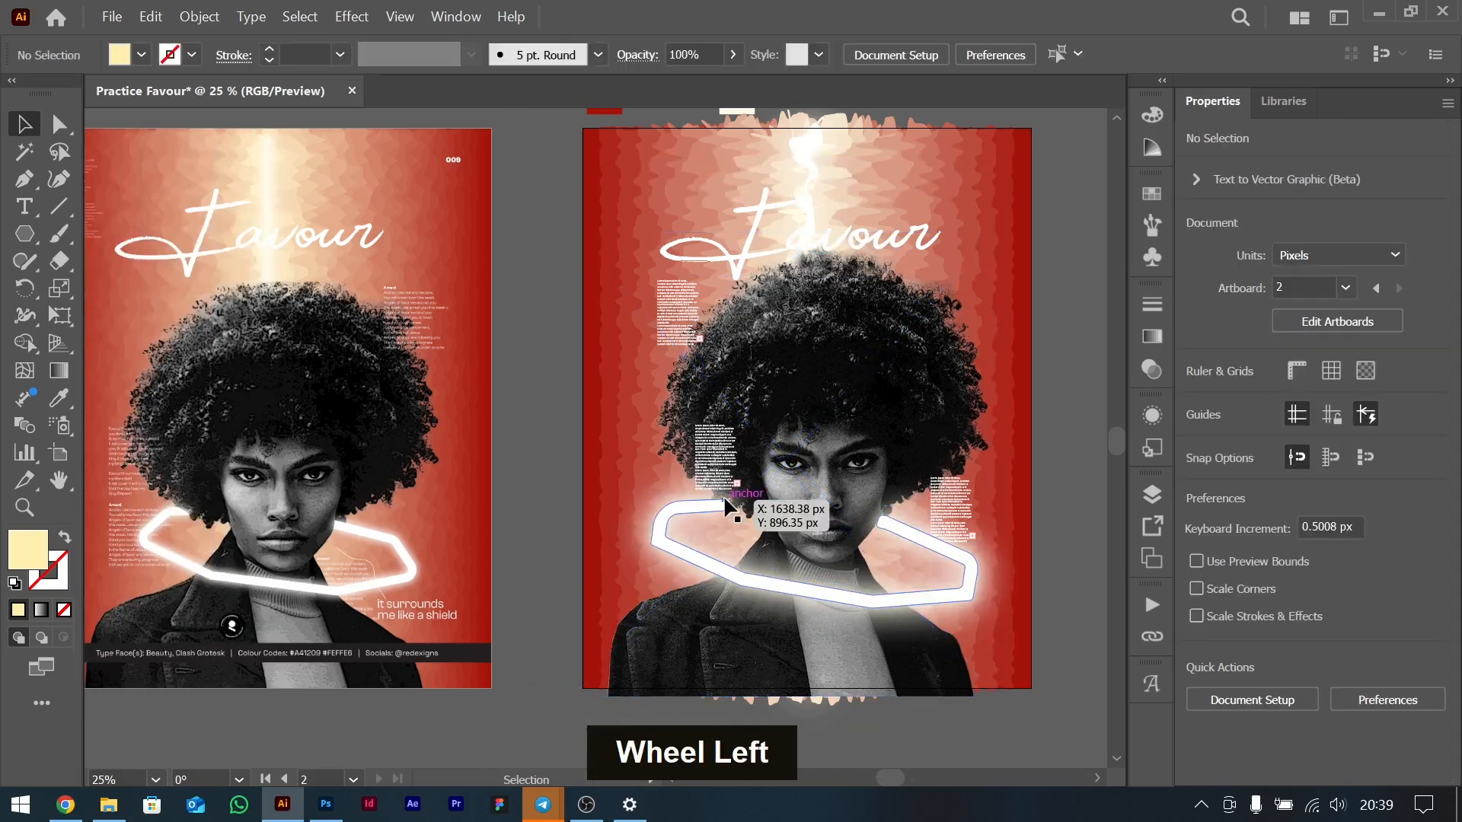
pyautogui.hotkey('ctrl', 'z')
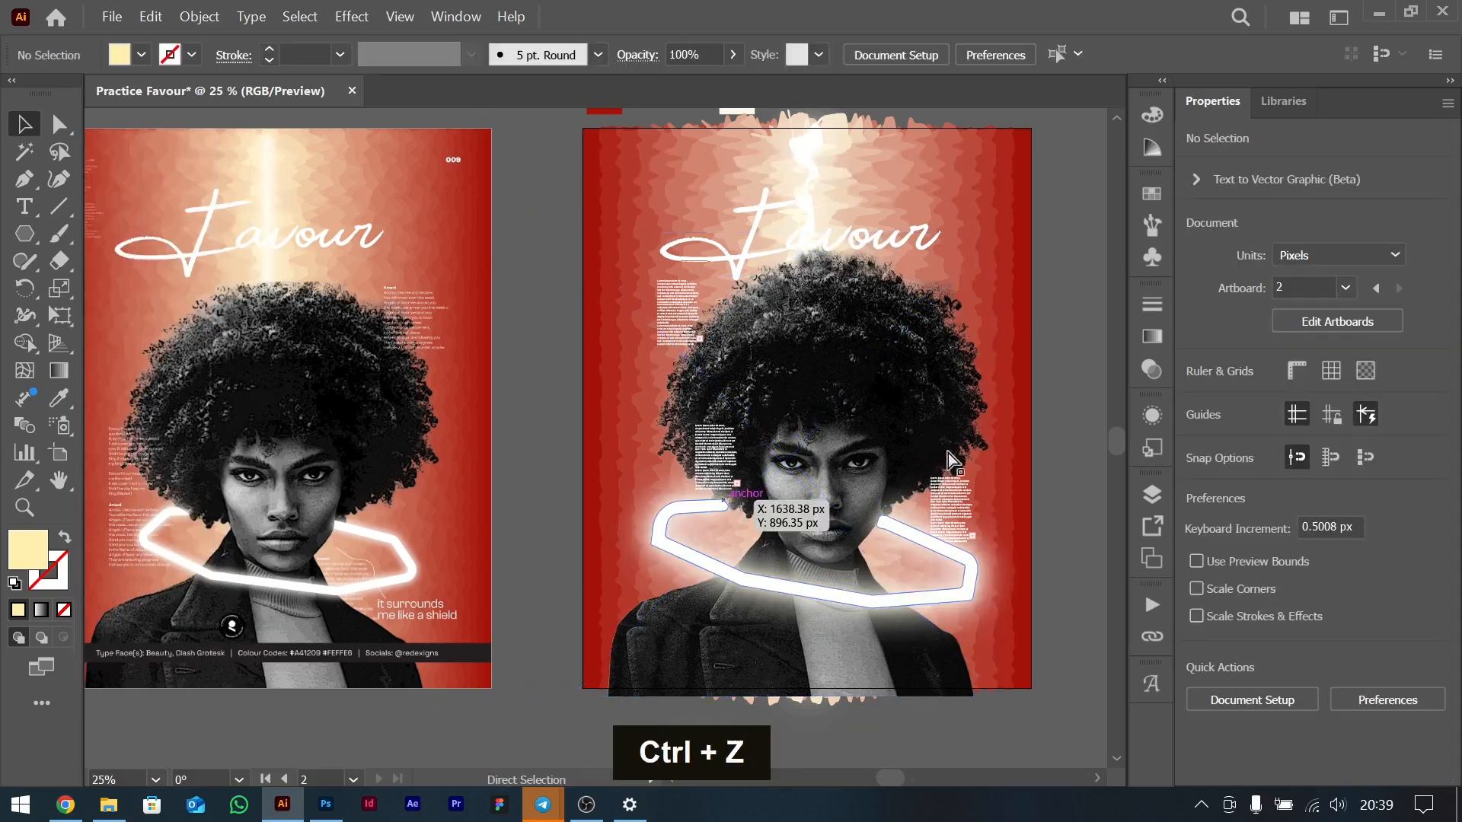
pyautogui.hotkey('ctrl', 'z')
pyautogui.click(1040, 346)
# Draw a 1080 by 1350 px rectangle covering the whole poster artboard.
pyautogui.hscroll(5, 875, 338)
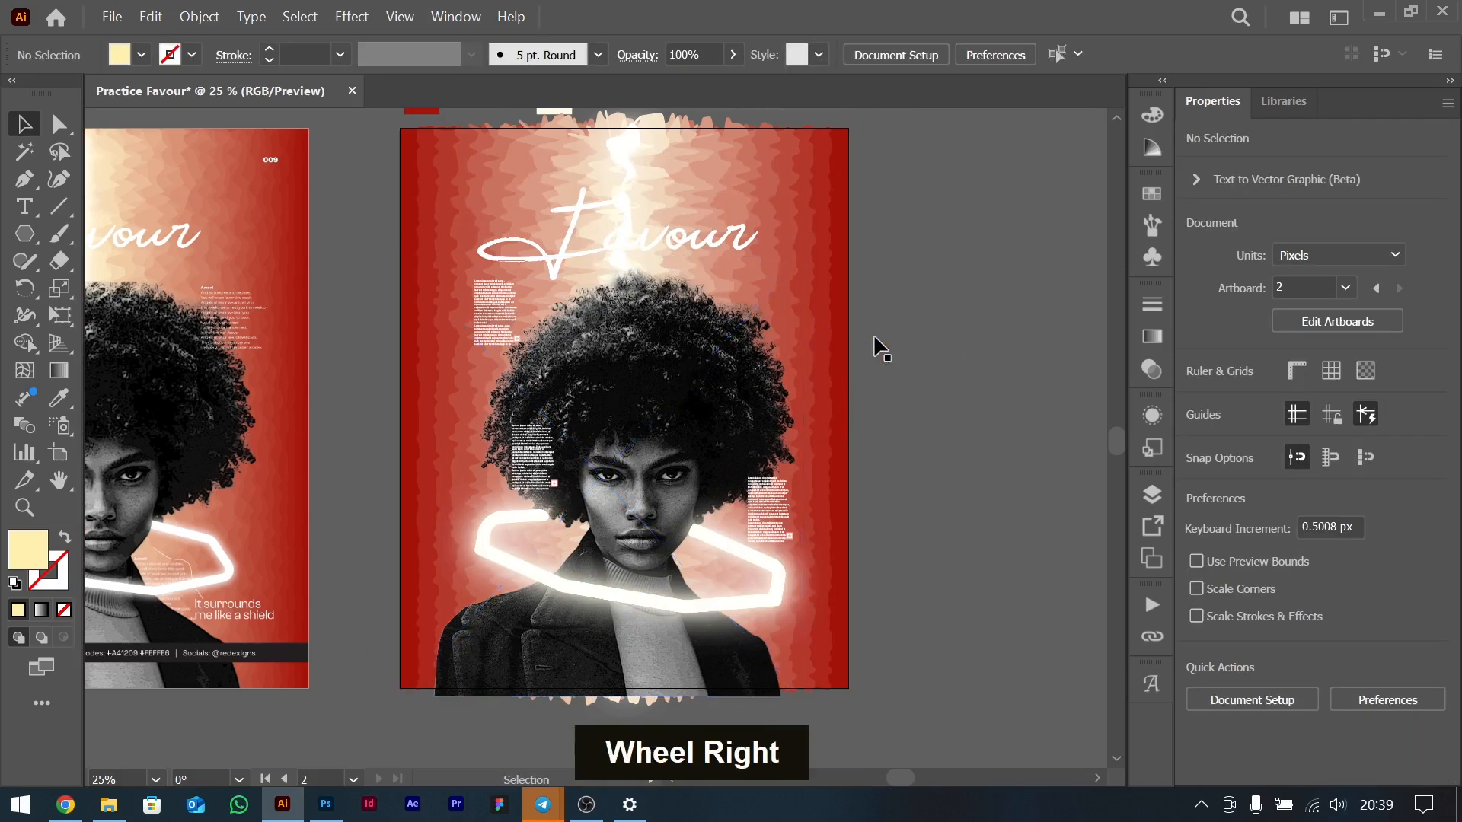
pyautogui.hscroll(-3, 880, 349)
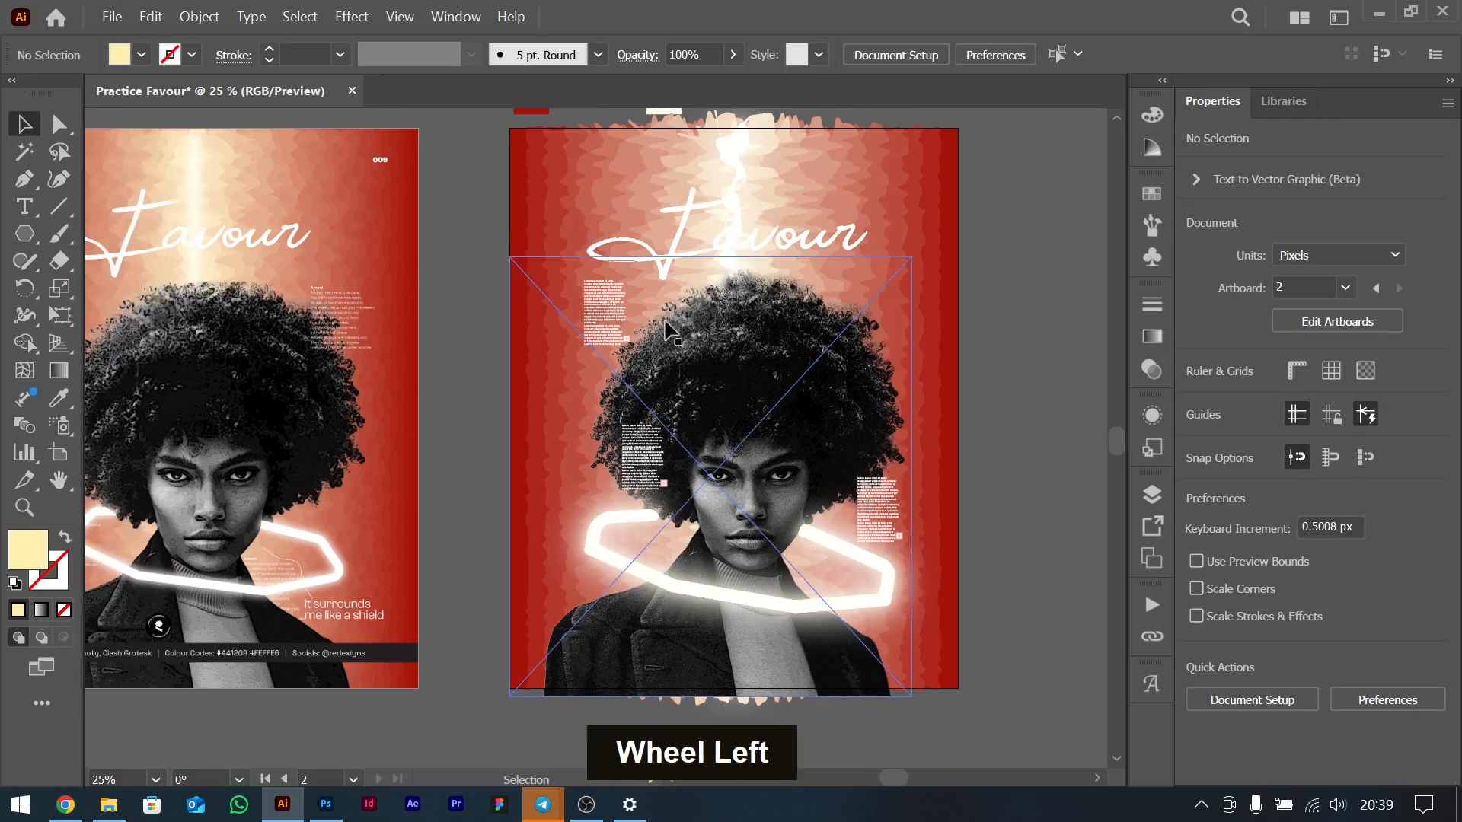
pyautogui.hscroll(-4, 619, 315)
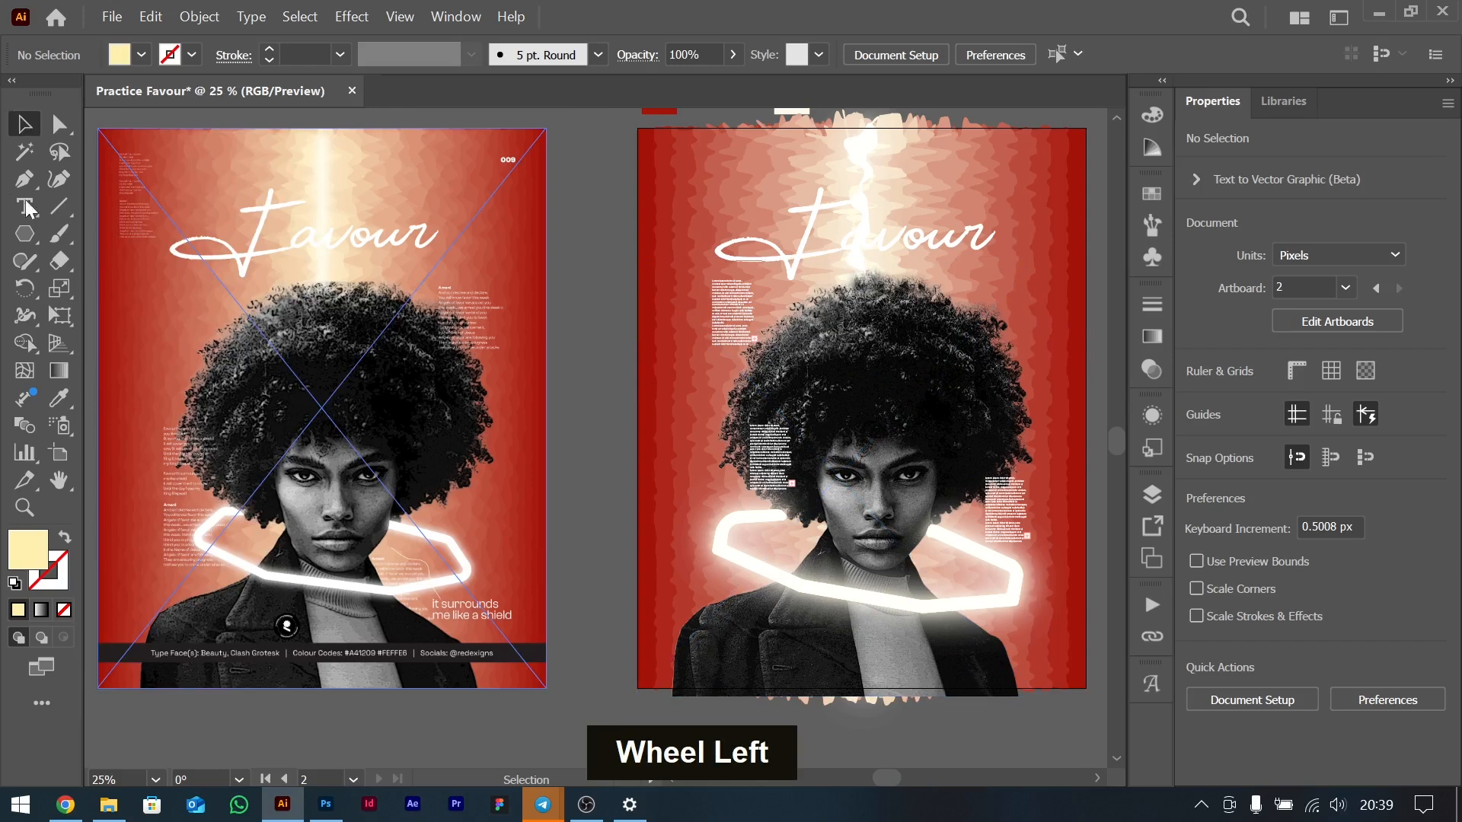
pyautogui.rightClick(24, 234)
pyautogui.click(153, 238)
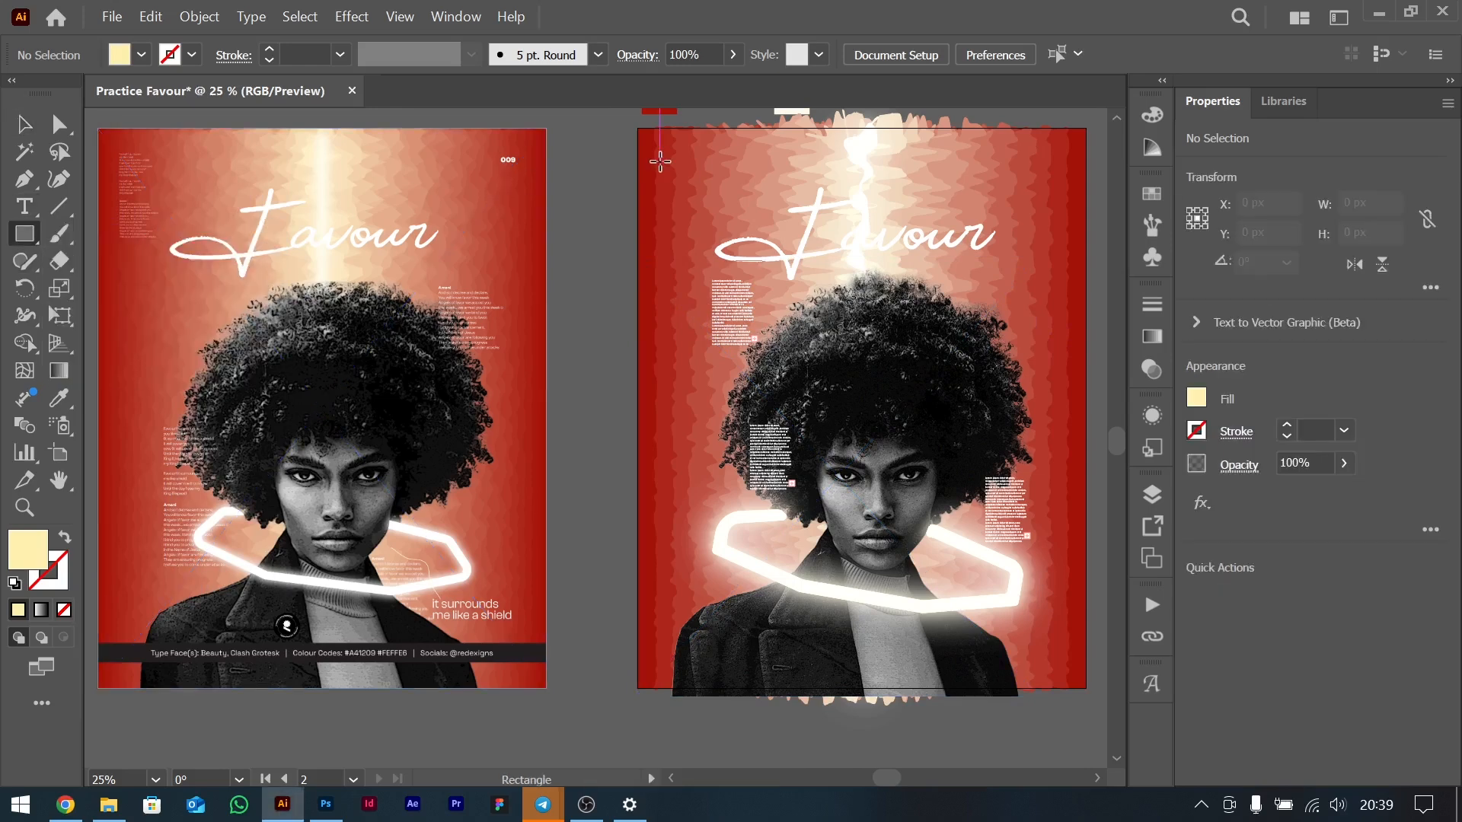
pyautogui.scroll(3, 660, 162)
pyautogui.scroll(-2, 659, 162)
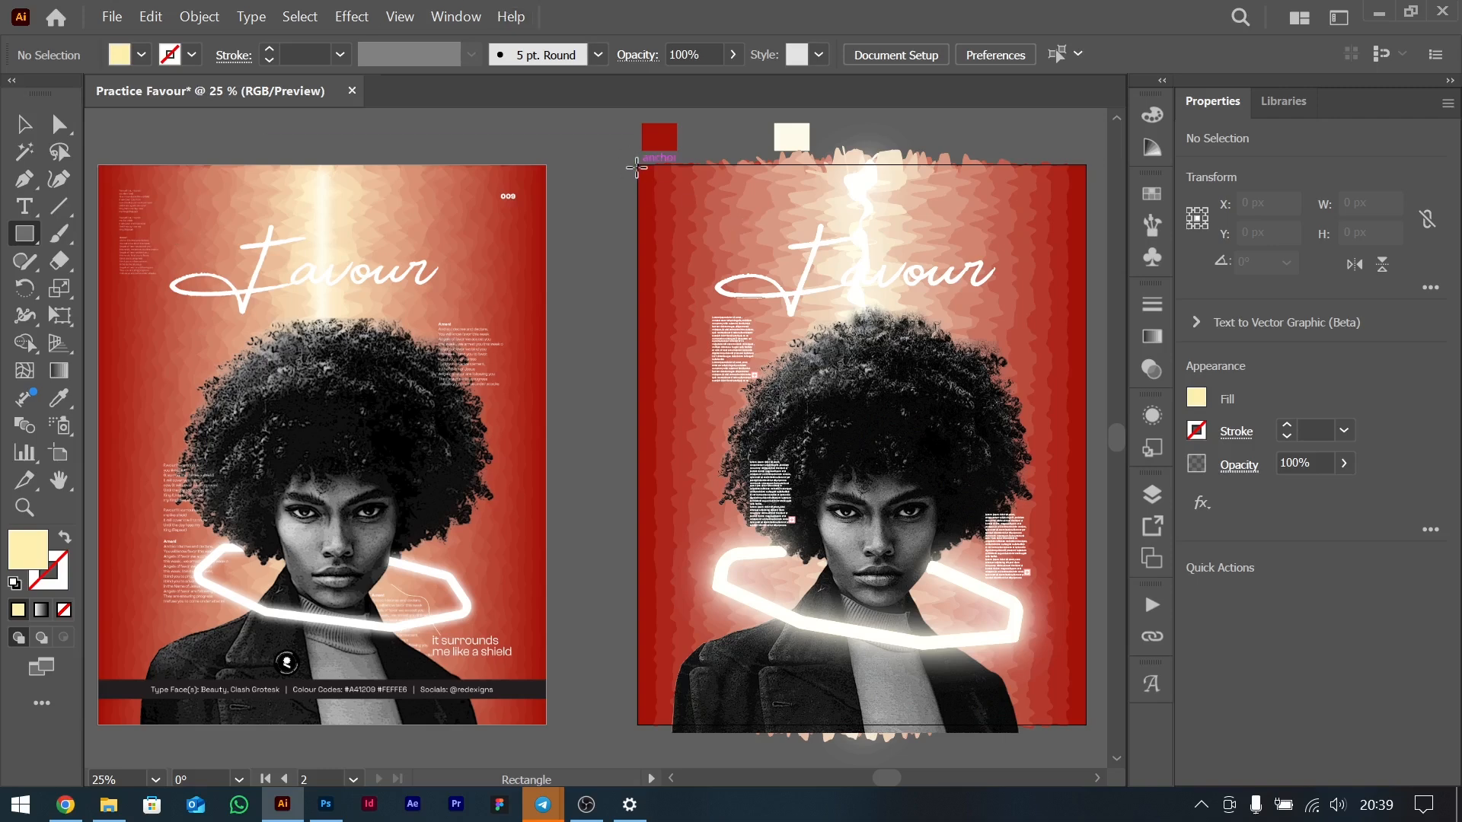
pyautogui.rightClick(26, 238)
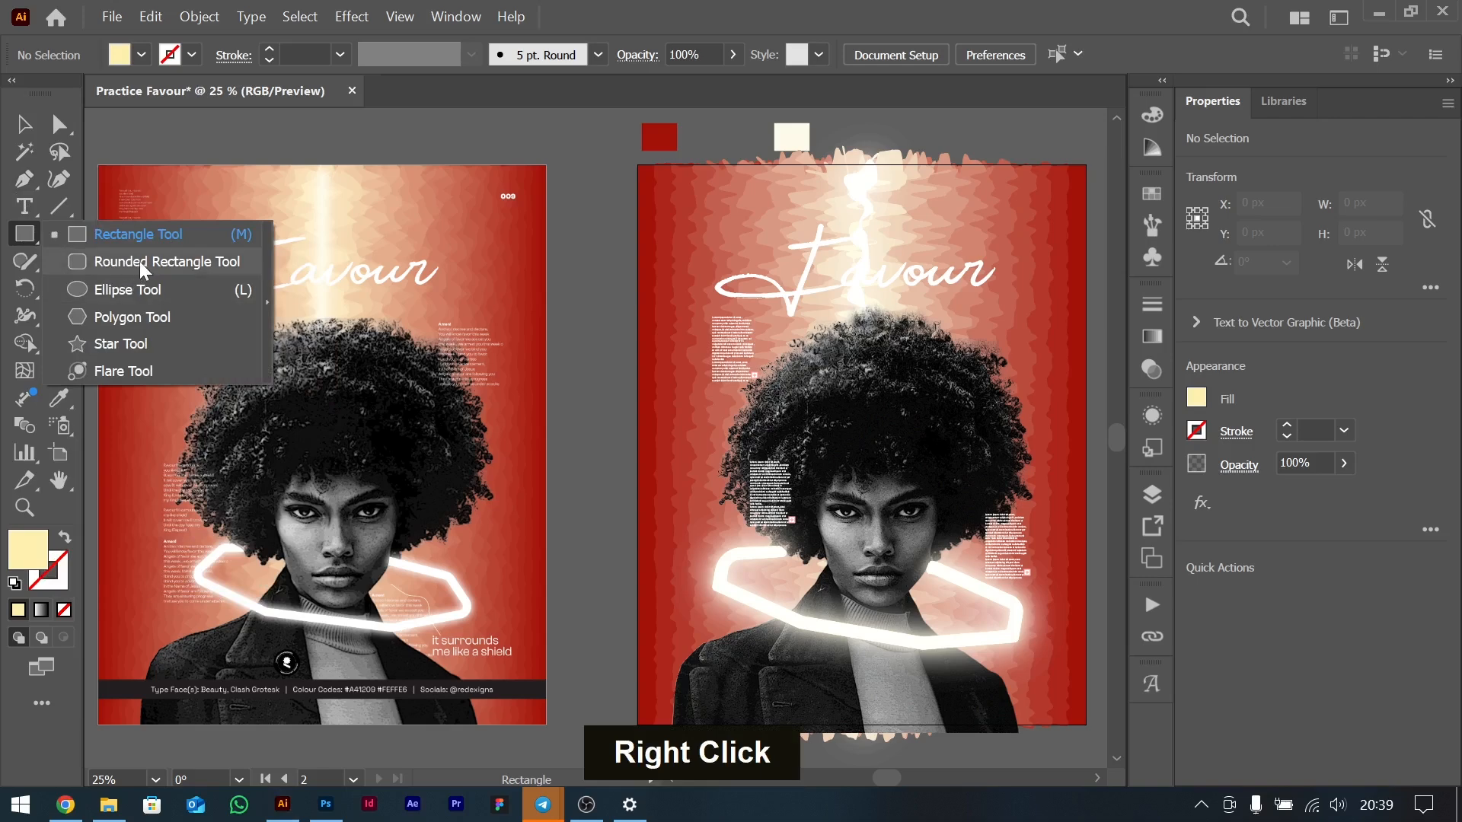
pyautogui.click(11, 237)
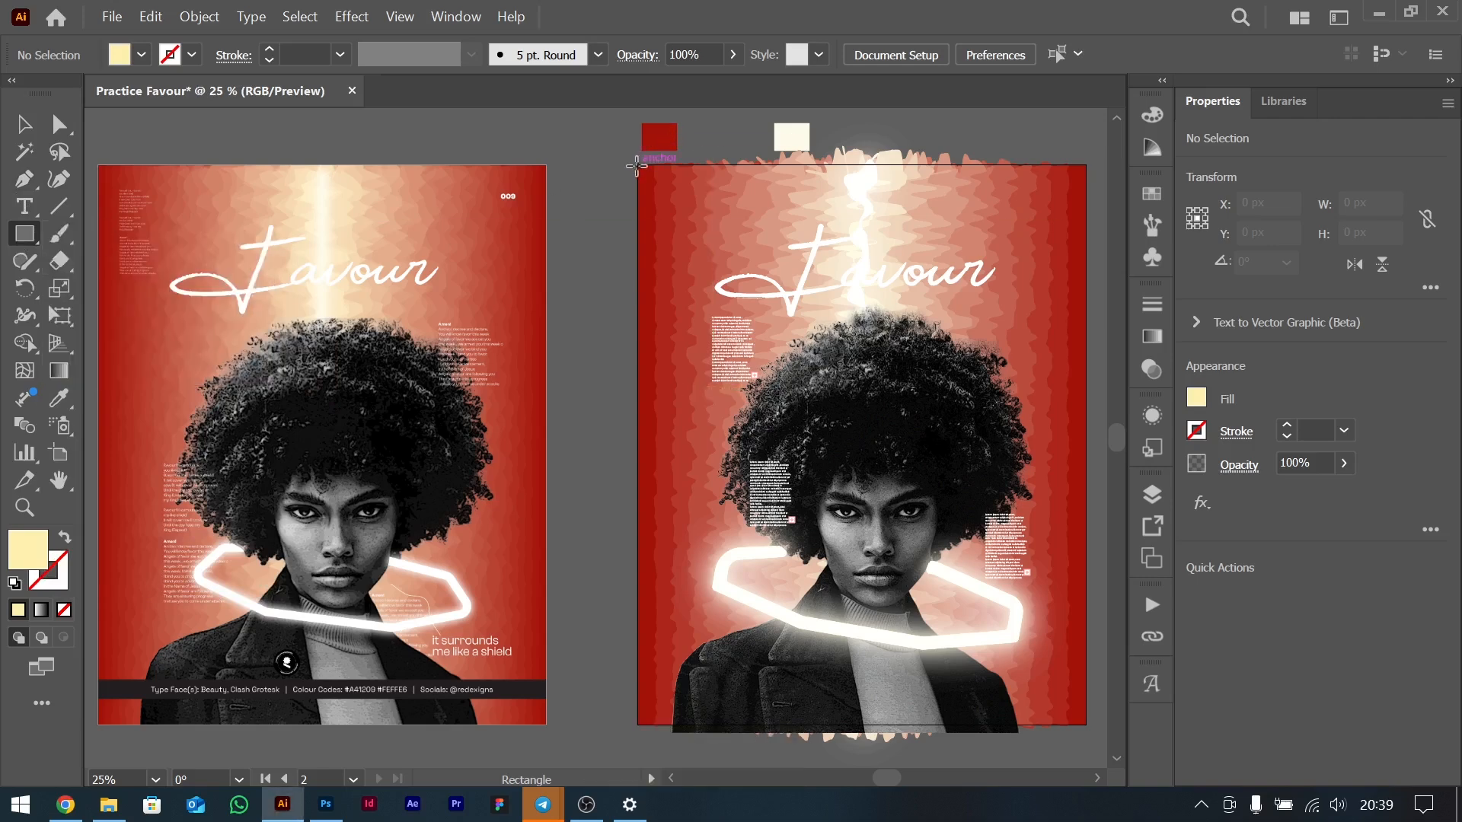
pyautogui.moveTo(636, 165); pyautogui.dragTo(1084, 725)
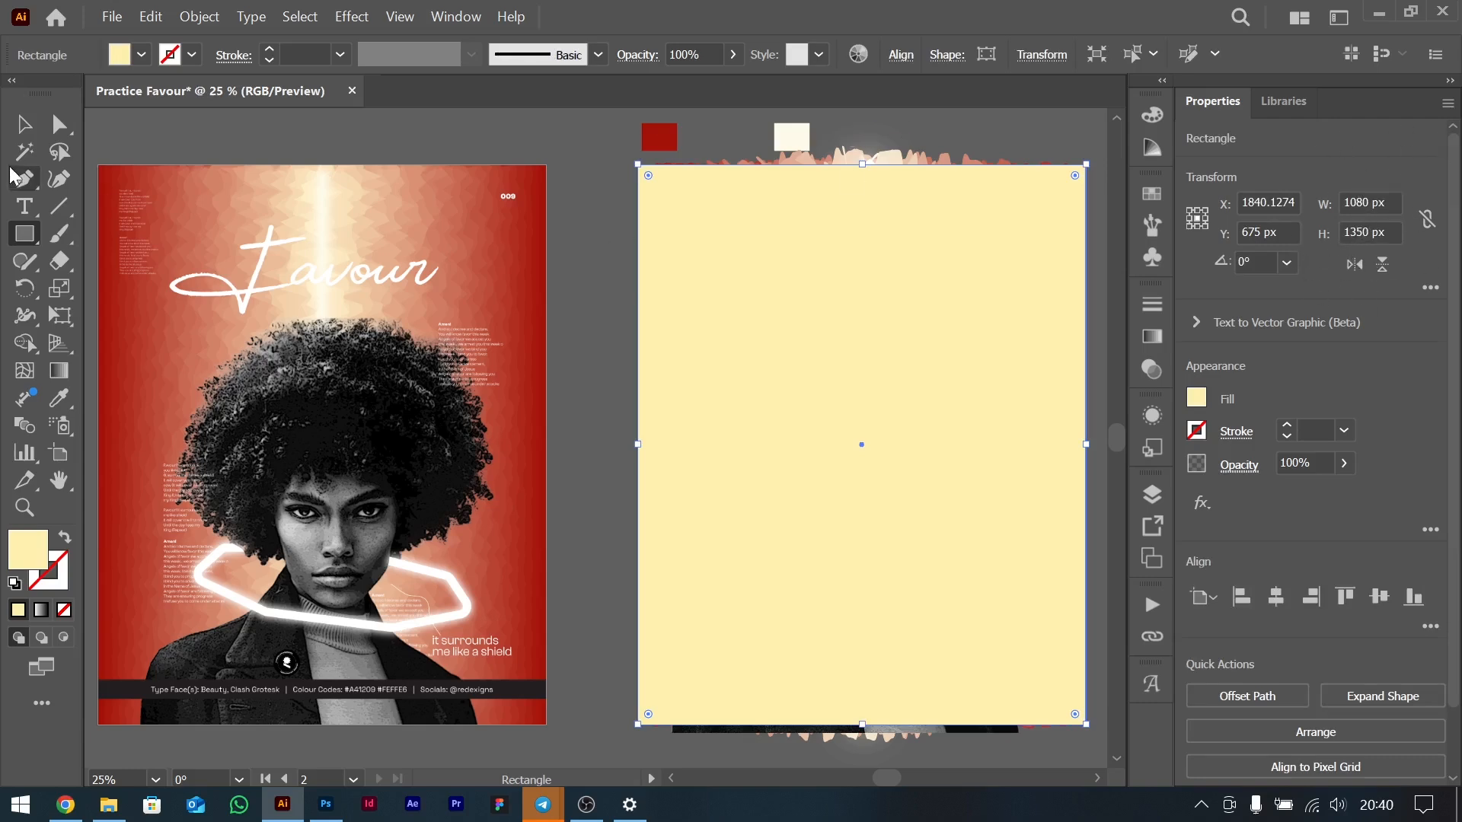
# List the contents of Layer 1 and unlock the poster's background artwork group.
pyautogui.click(23, 124)
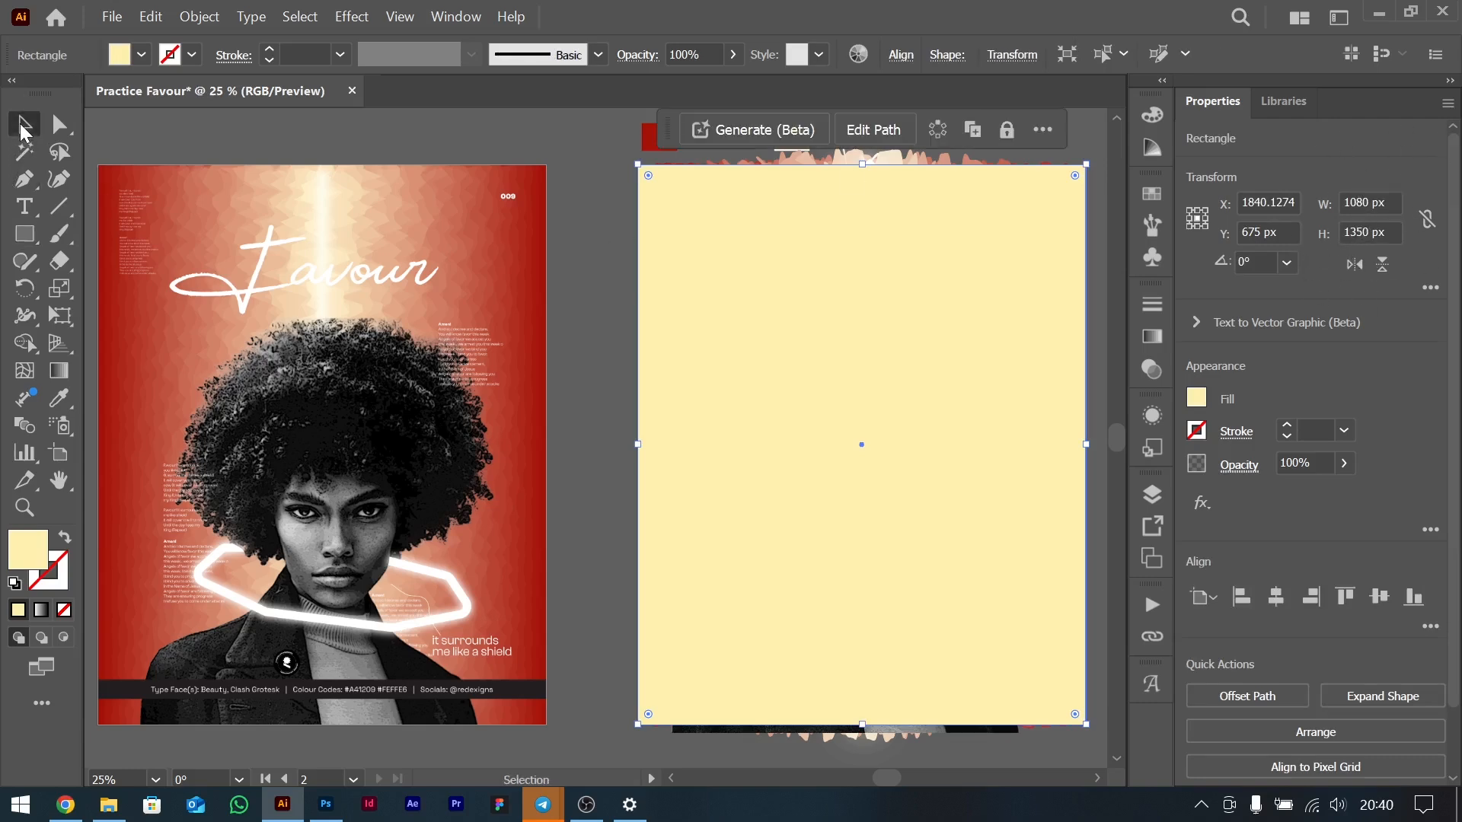
pyautogui.click(1149, 495)
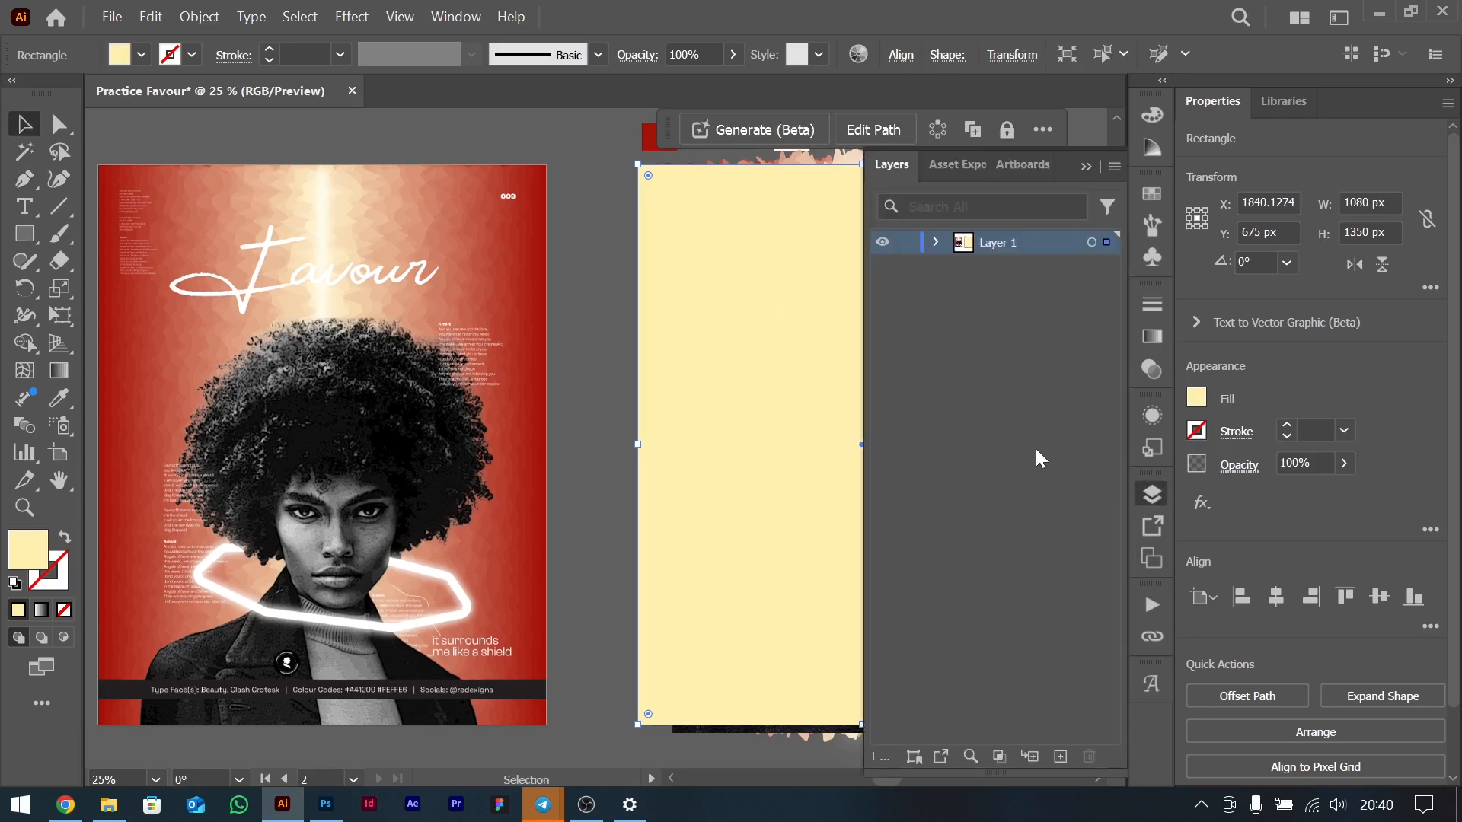
pyautogui.click(935, 243)
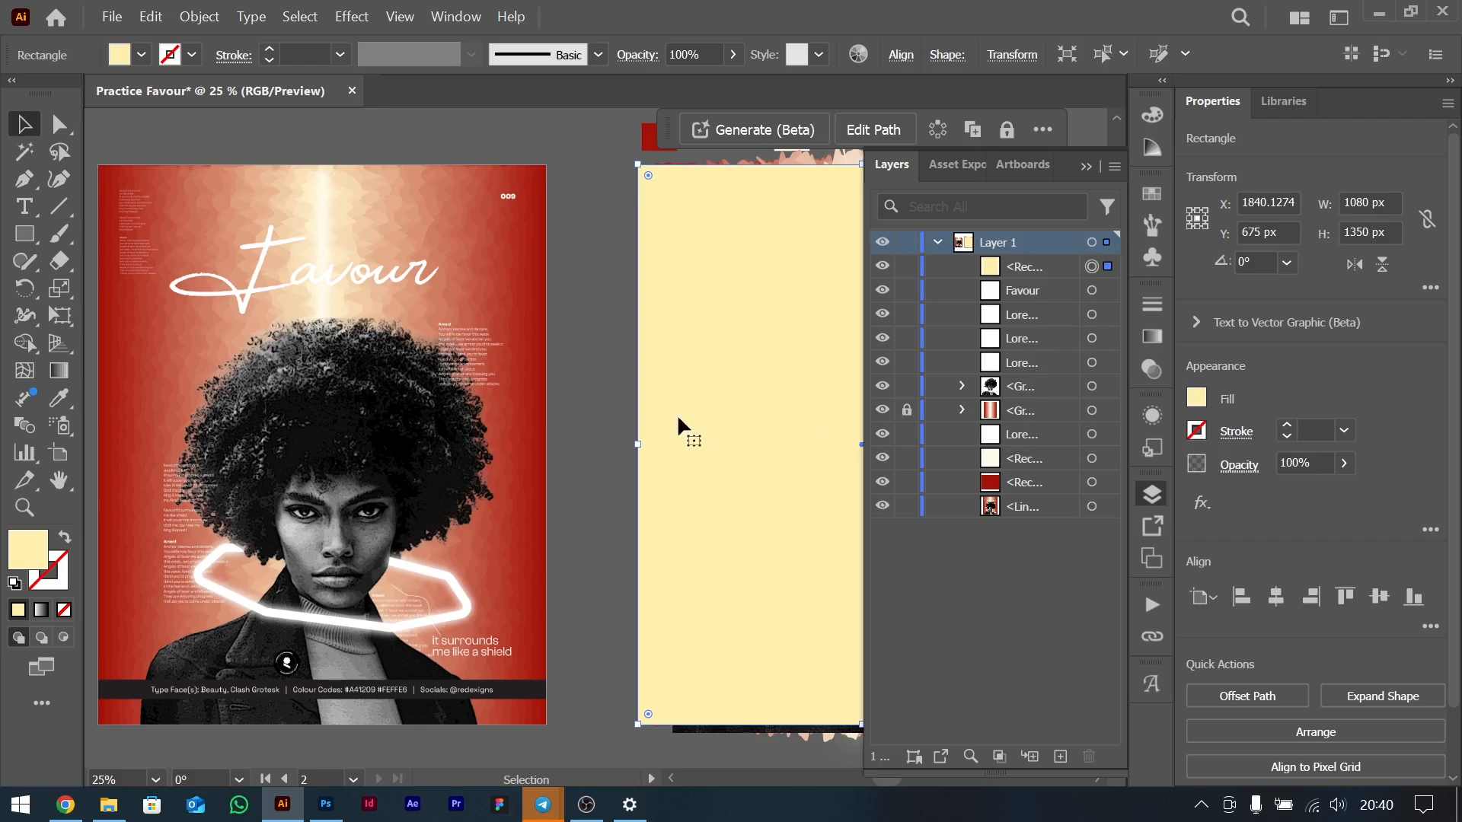
pyautogui.hscroll(2, 677, 424)
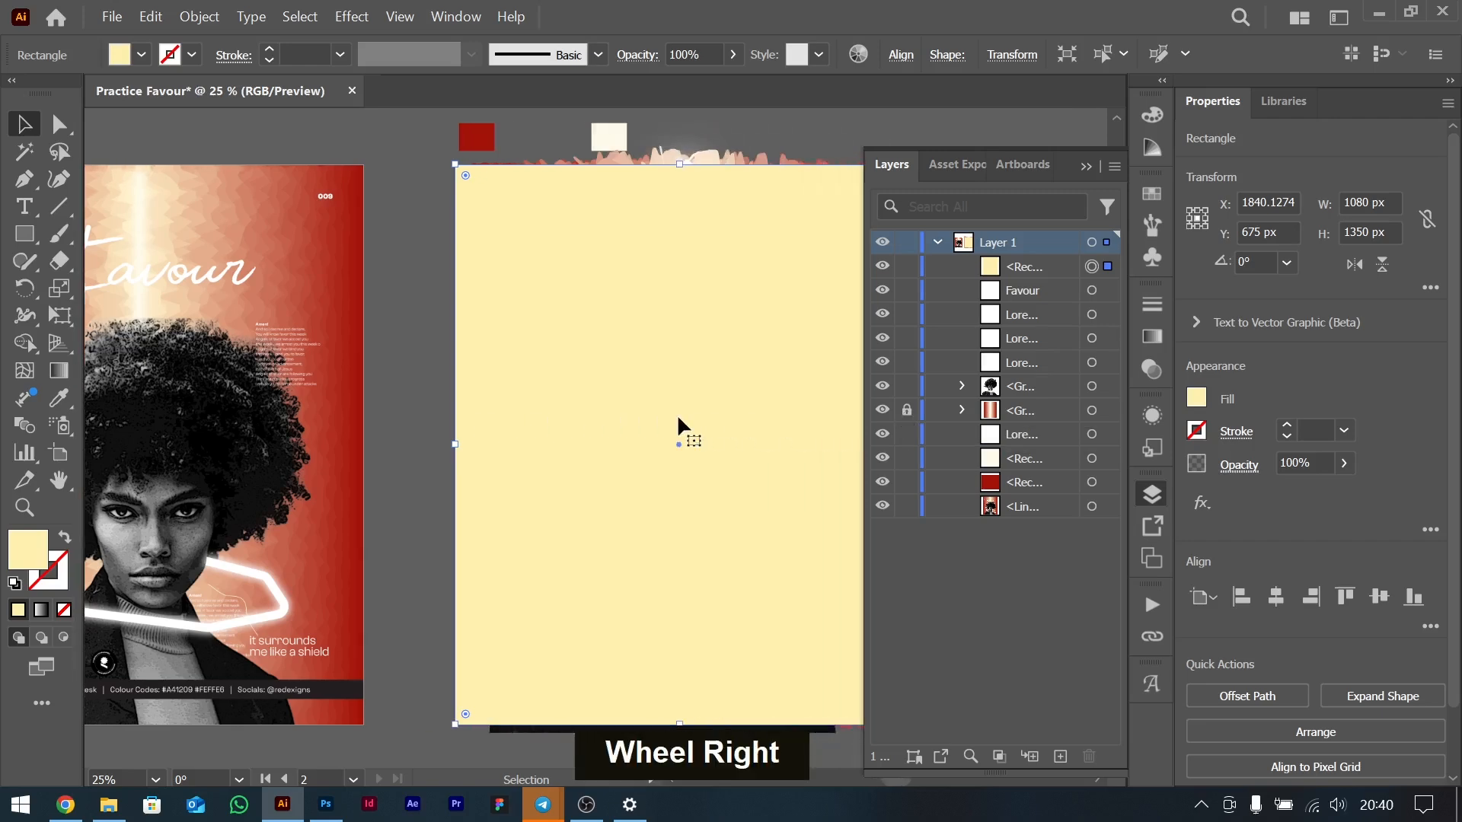
pyautogui.click(907, 412)
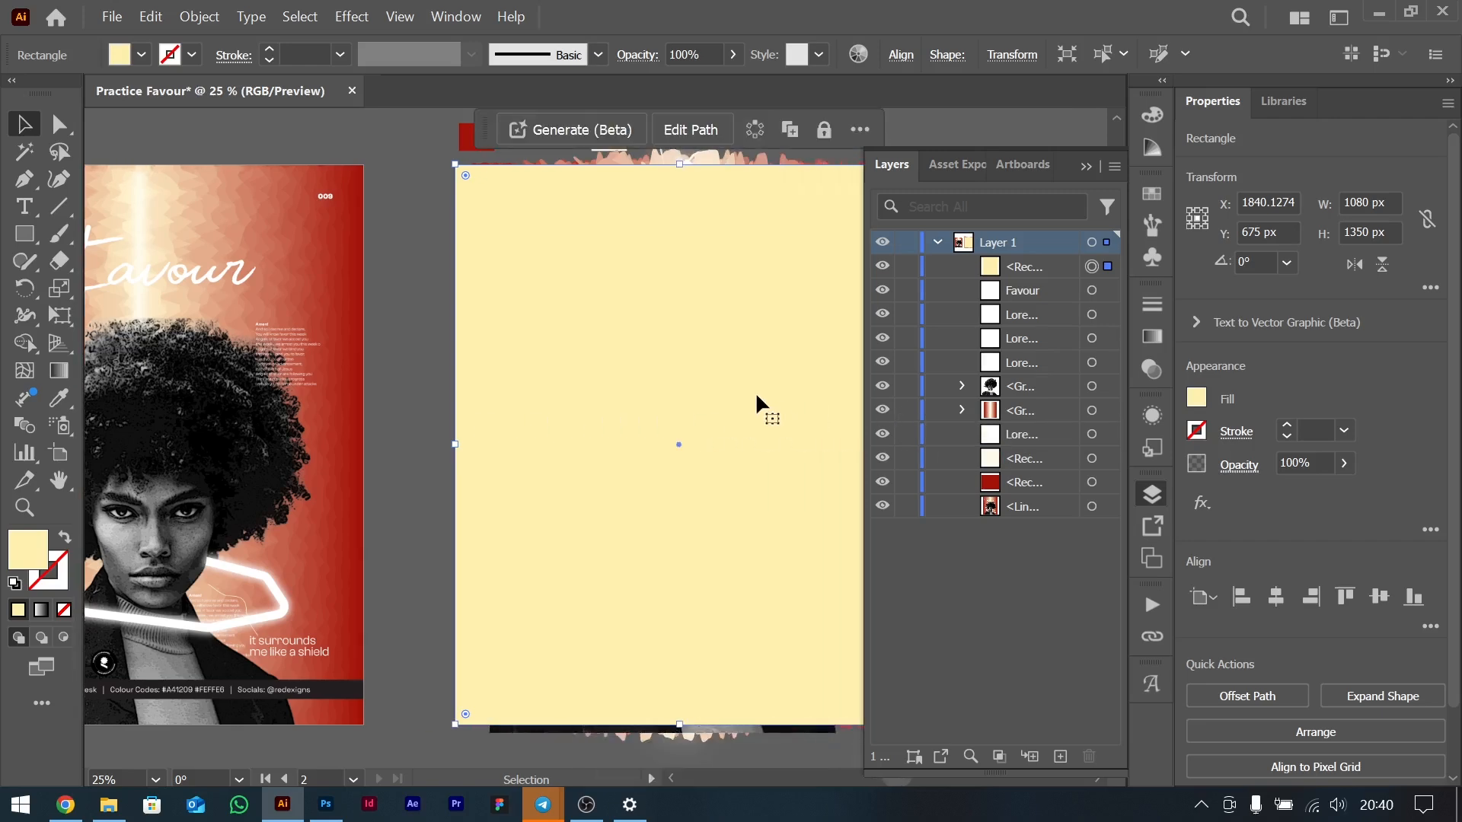
# Select all the poster artwork and clip it to the artboard-sized rectangle with a clipping mask.
pyautogui.hscroll(2, 756, 402)
pyautogui.moveTo(272, 159); pyautogui.dragTo(680, 571)
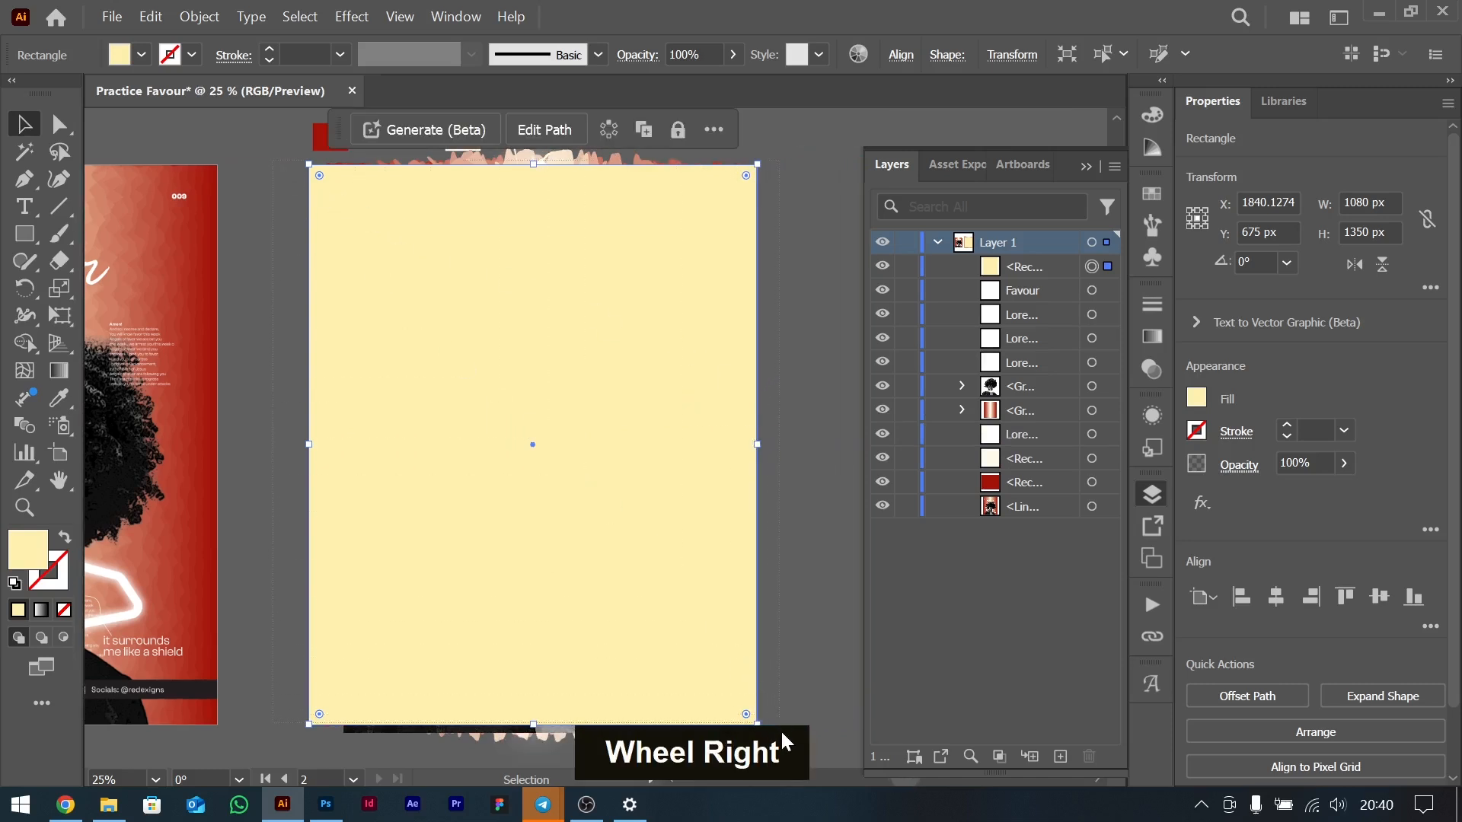
pyautogui.hotkey('ctrl', 'a')
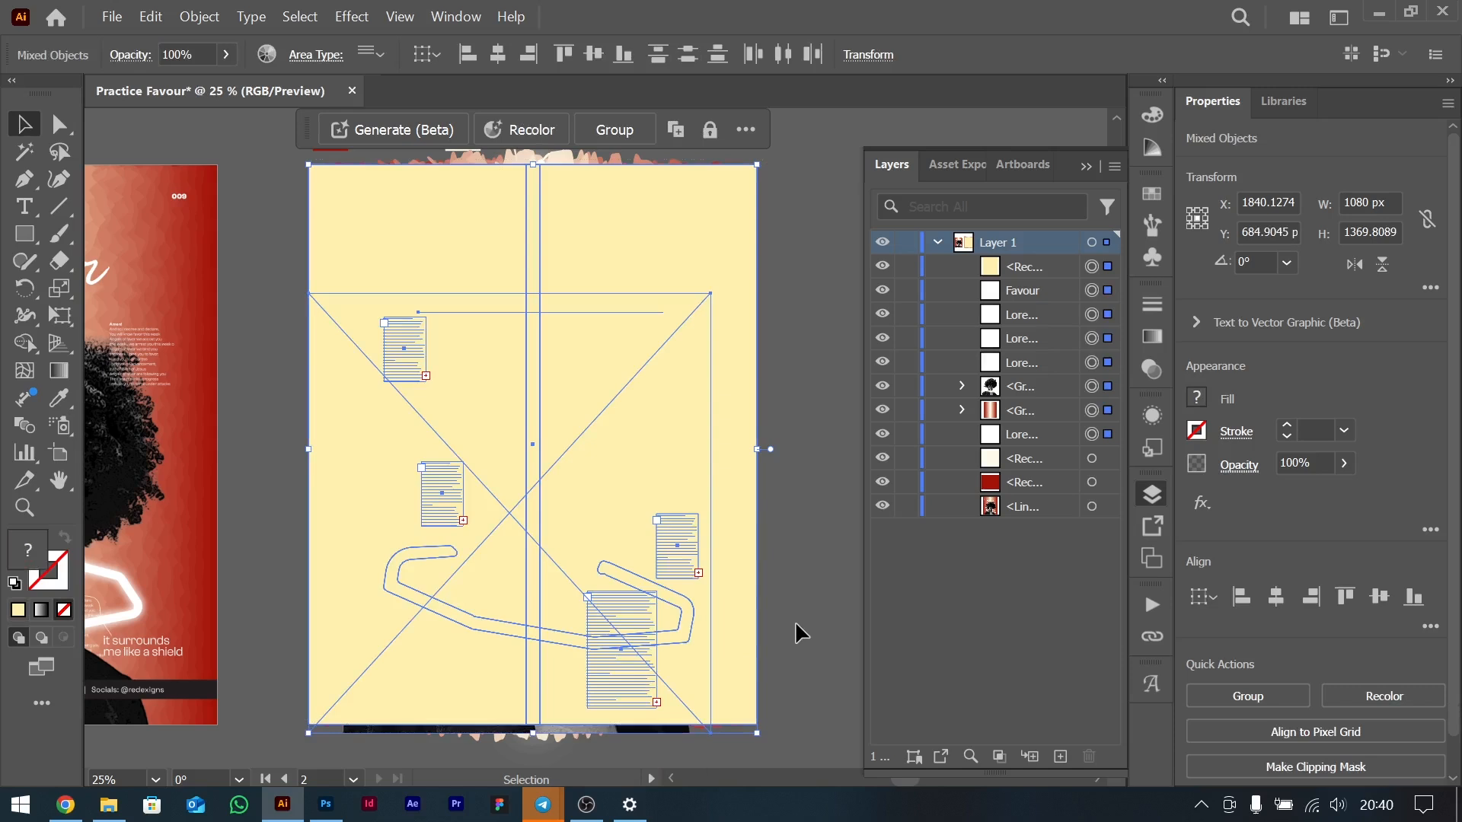
pyautogui.rightClick(550, 460)
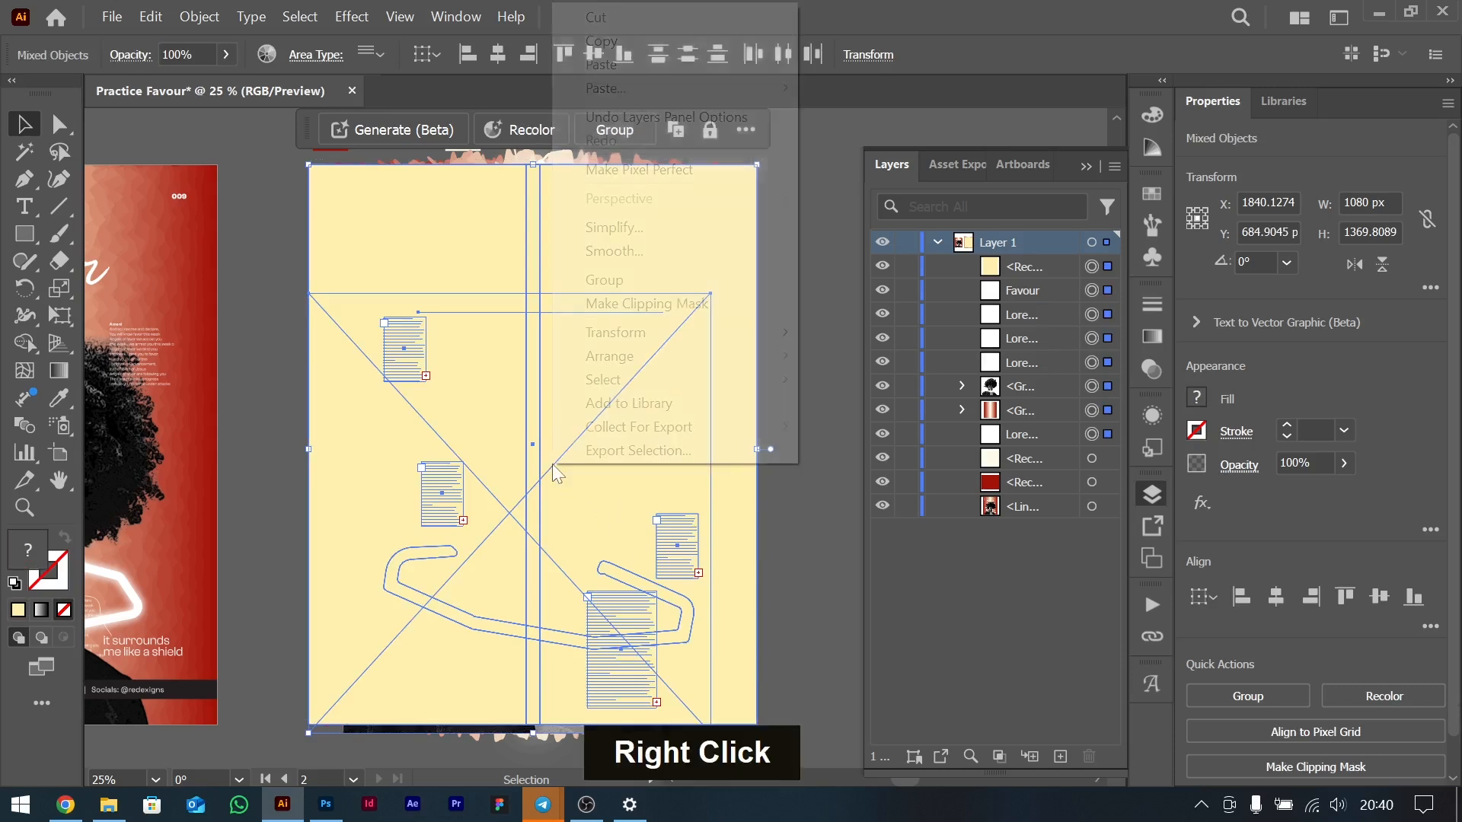
pyautogui.click(673, 305)
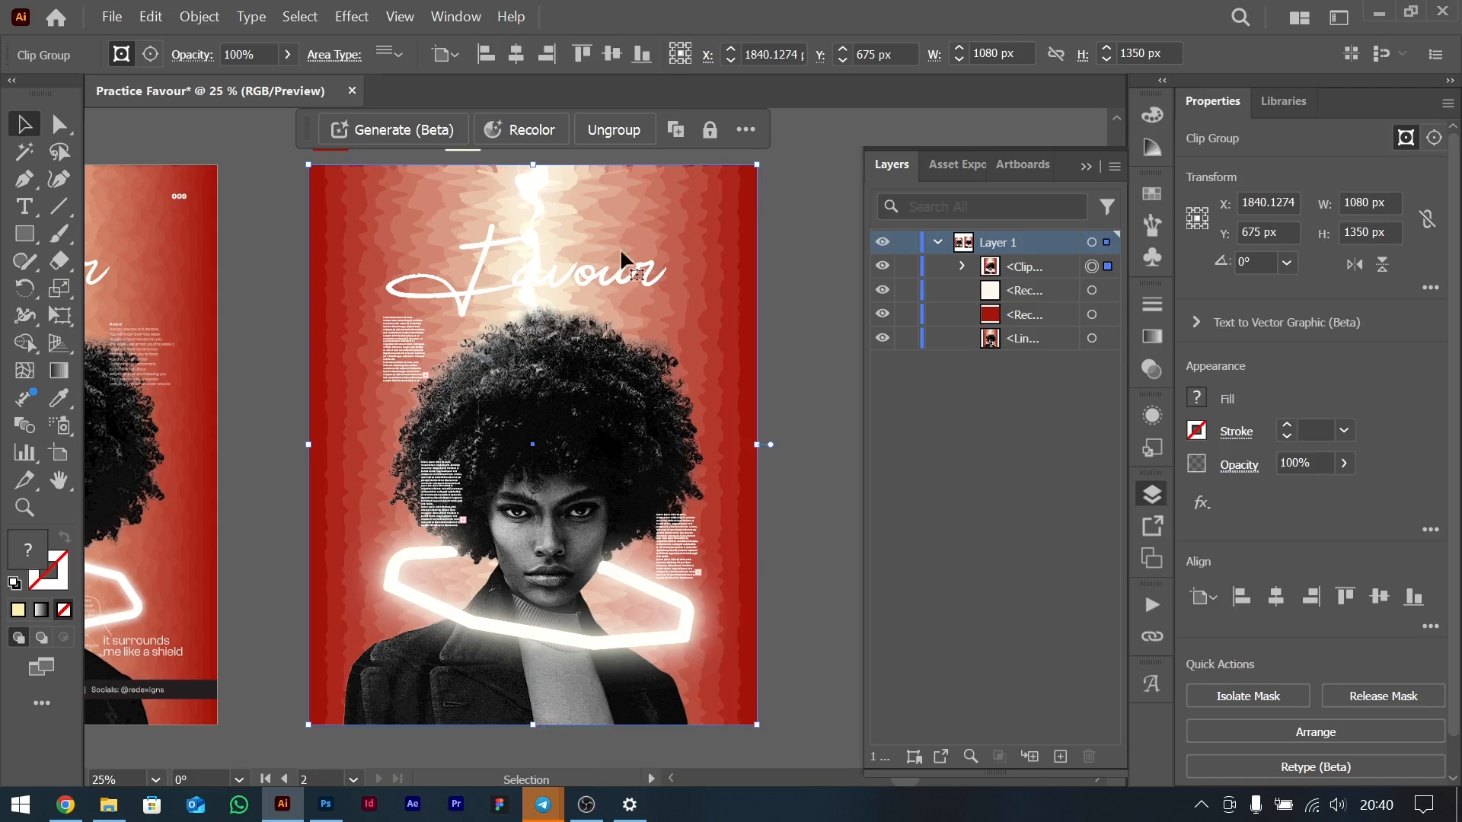
pyautogui.click(801, 292)
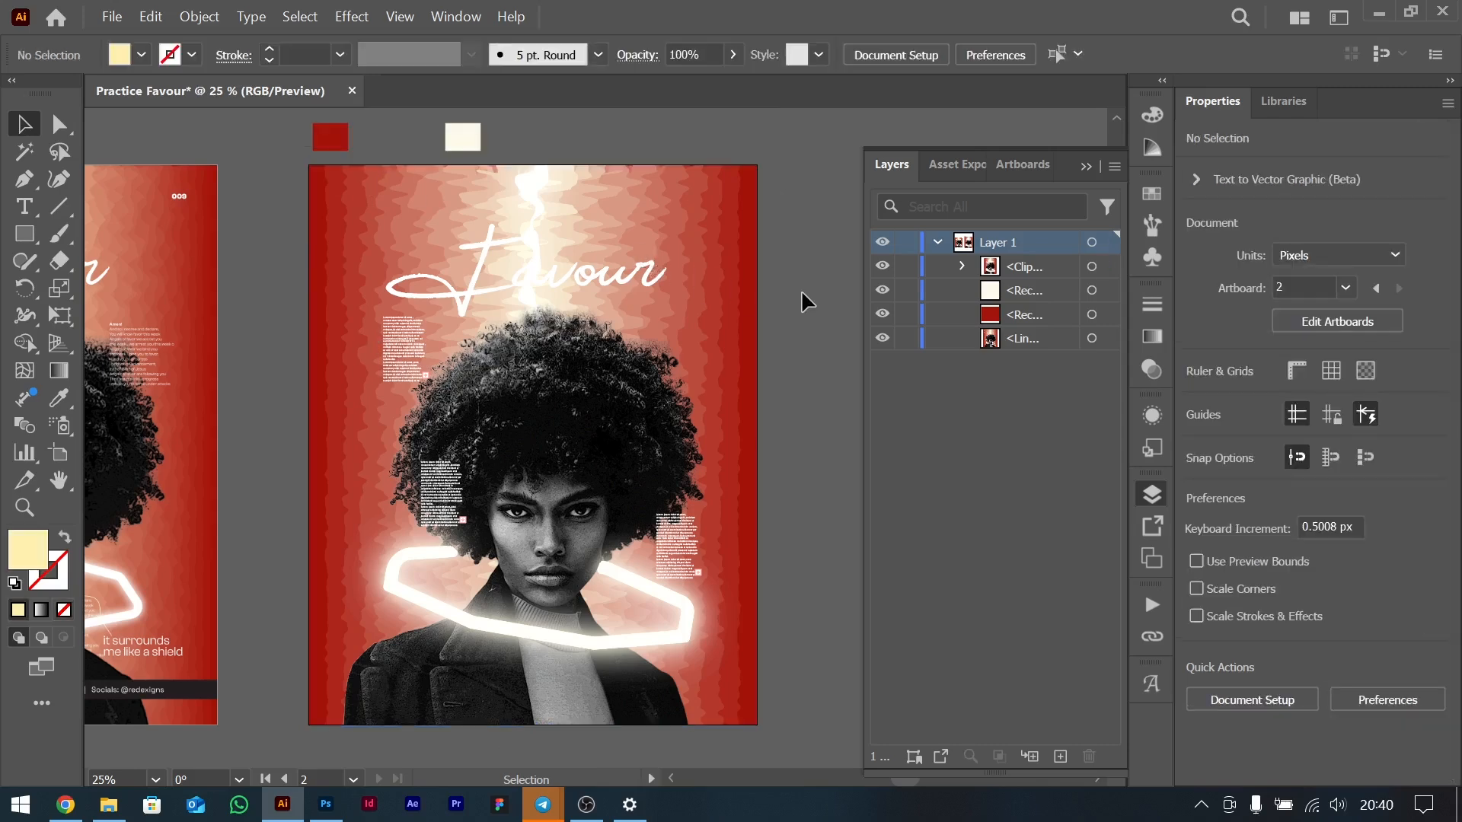
# Try narrowing the background group inside the clip group to about 963 px wide and undo the resize.
pyautogui.doubleClick(744, 228)
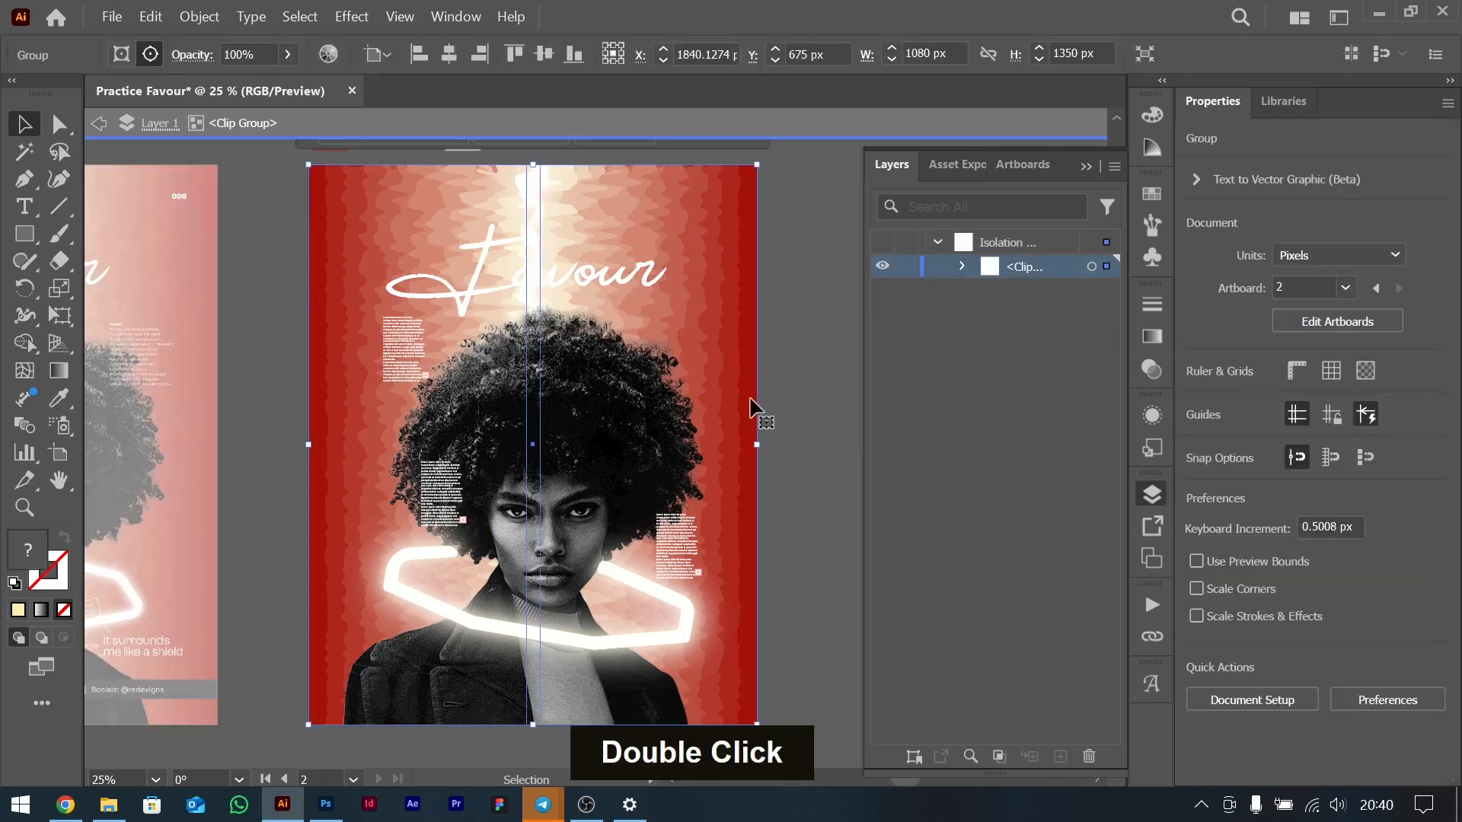
pyautogui.moveTo(759, 447); pyautogui.dragTo(733, 447)
pyautogui.moveTo(810, 379); pyautogui.dragTo(810, 368)
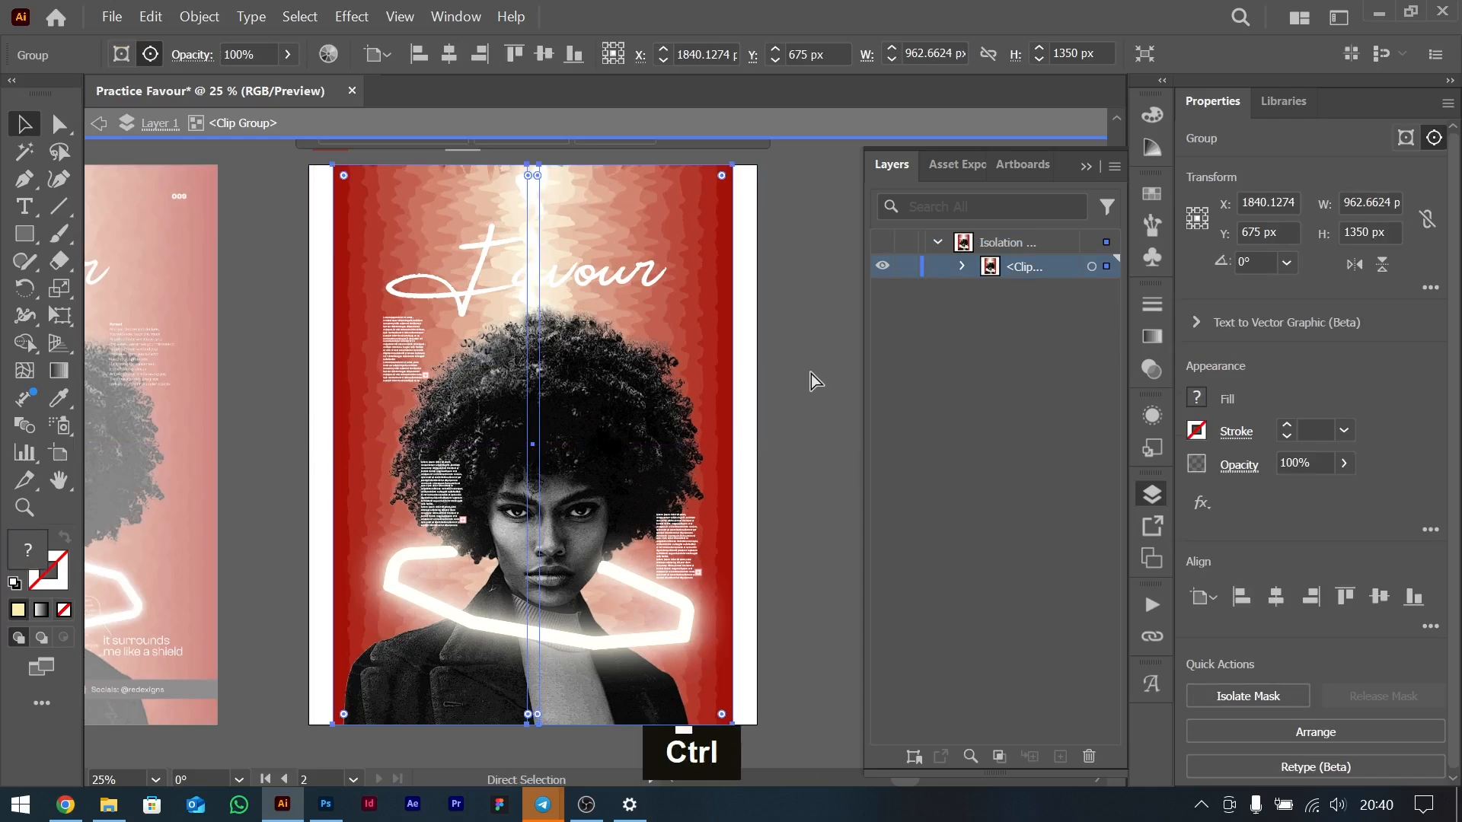
pyautogui.hotkey('ctrl', 'z')
# Isolate the background group and narrow its red-to-cream blend symmetrically to about 941 px wide.
pyautogui.doubleClick(746, 271)
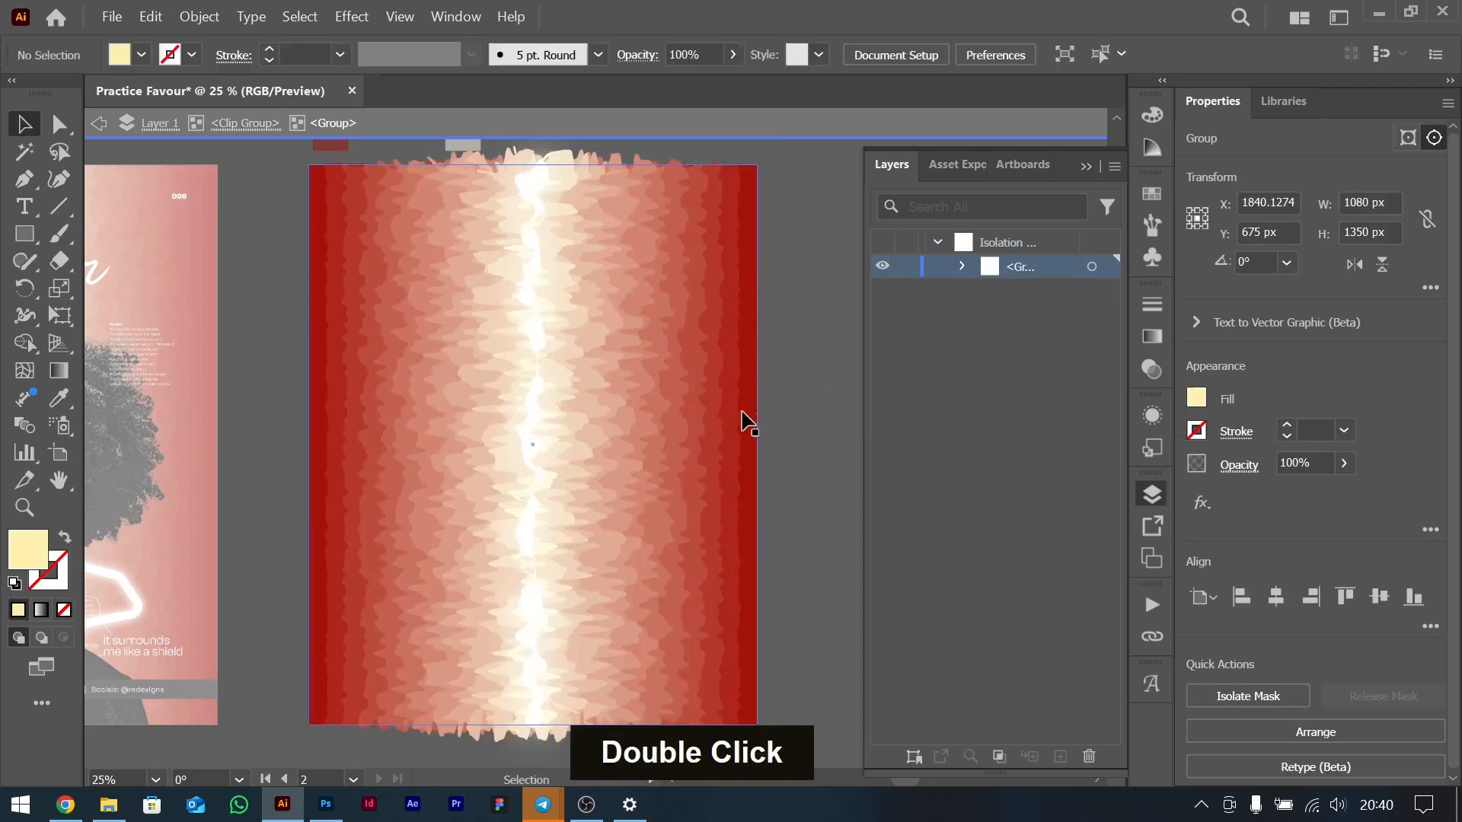
pyautogui.moveTo(757, 445); pyautogui.dragTo(730, 446)
pyautogui.doubleClick(629, 440)
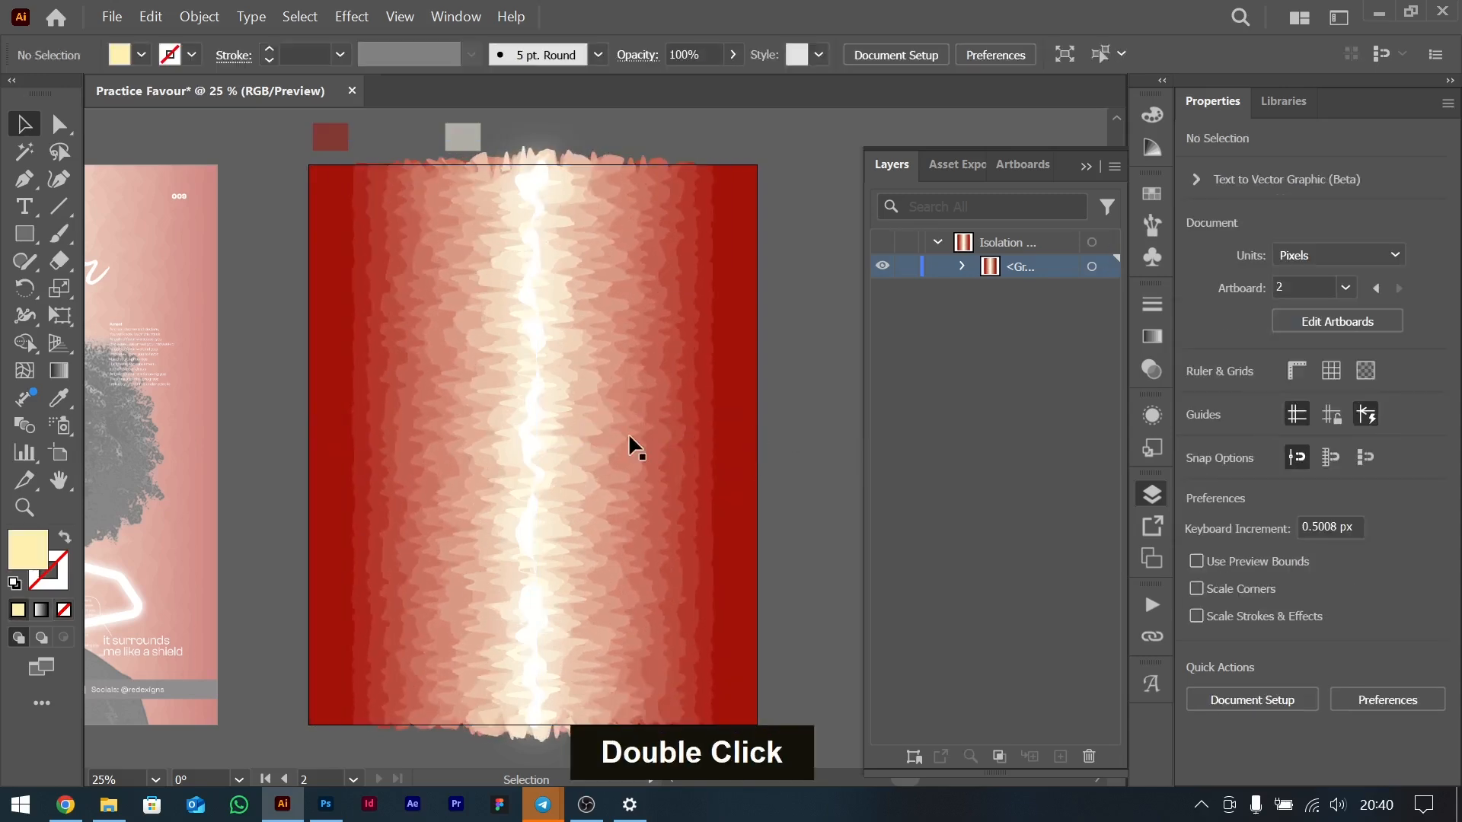
# Resize the blend inside the clipped background group symmetrically to about 1059 px wide, almost reaching the artboard edges.
pyautogui.hscroll(-2, 629, 441)
pyautogui.hscroll(-3, 629, 440)
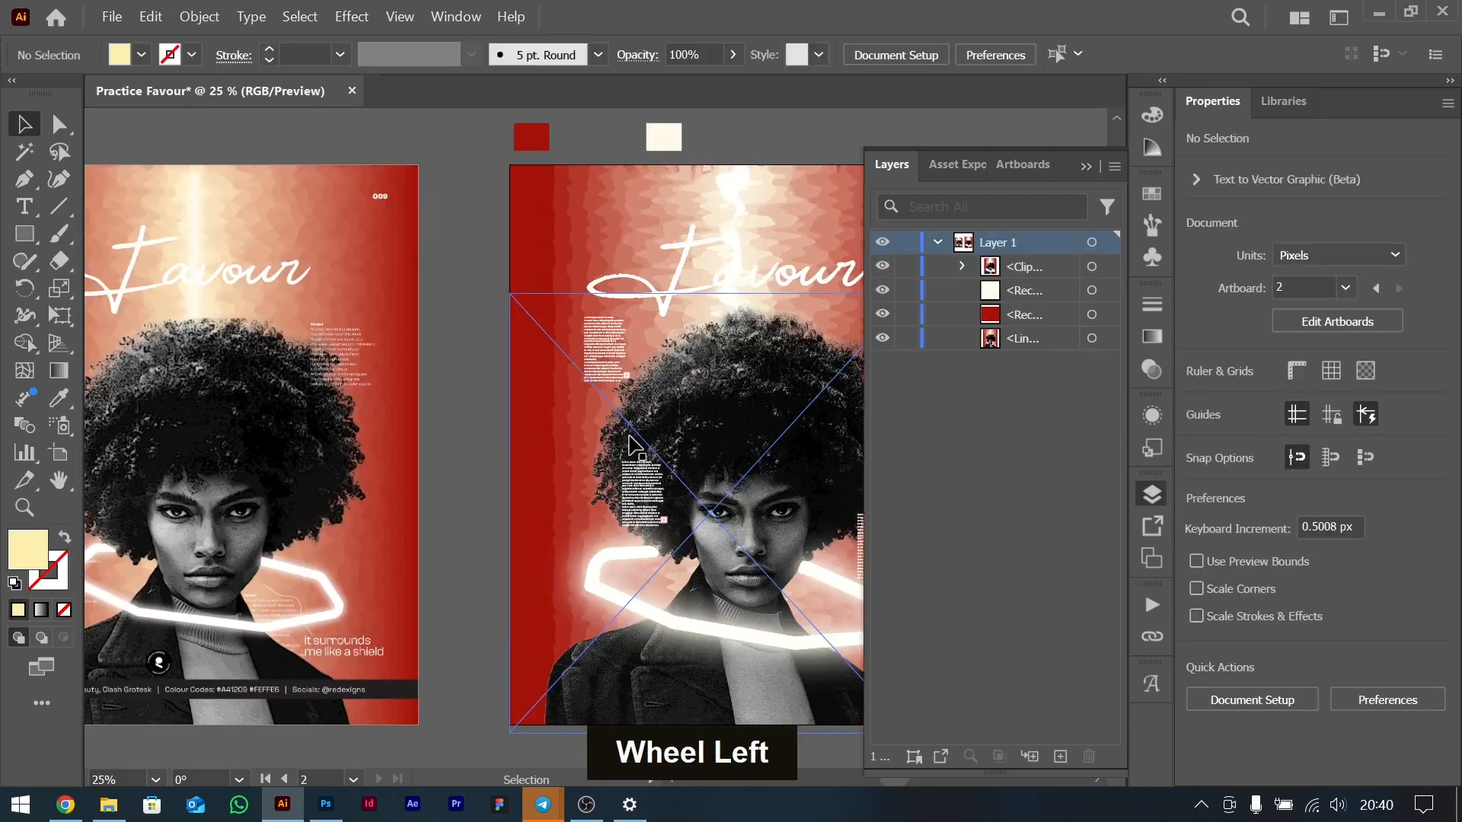
pyautogui.hscroll(4, 629, 443)
pyautogui.hscroll(-4, 629, 442)
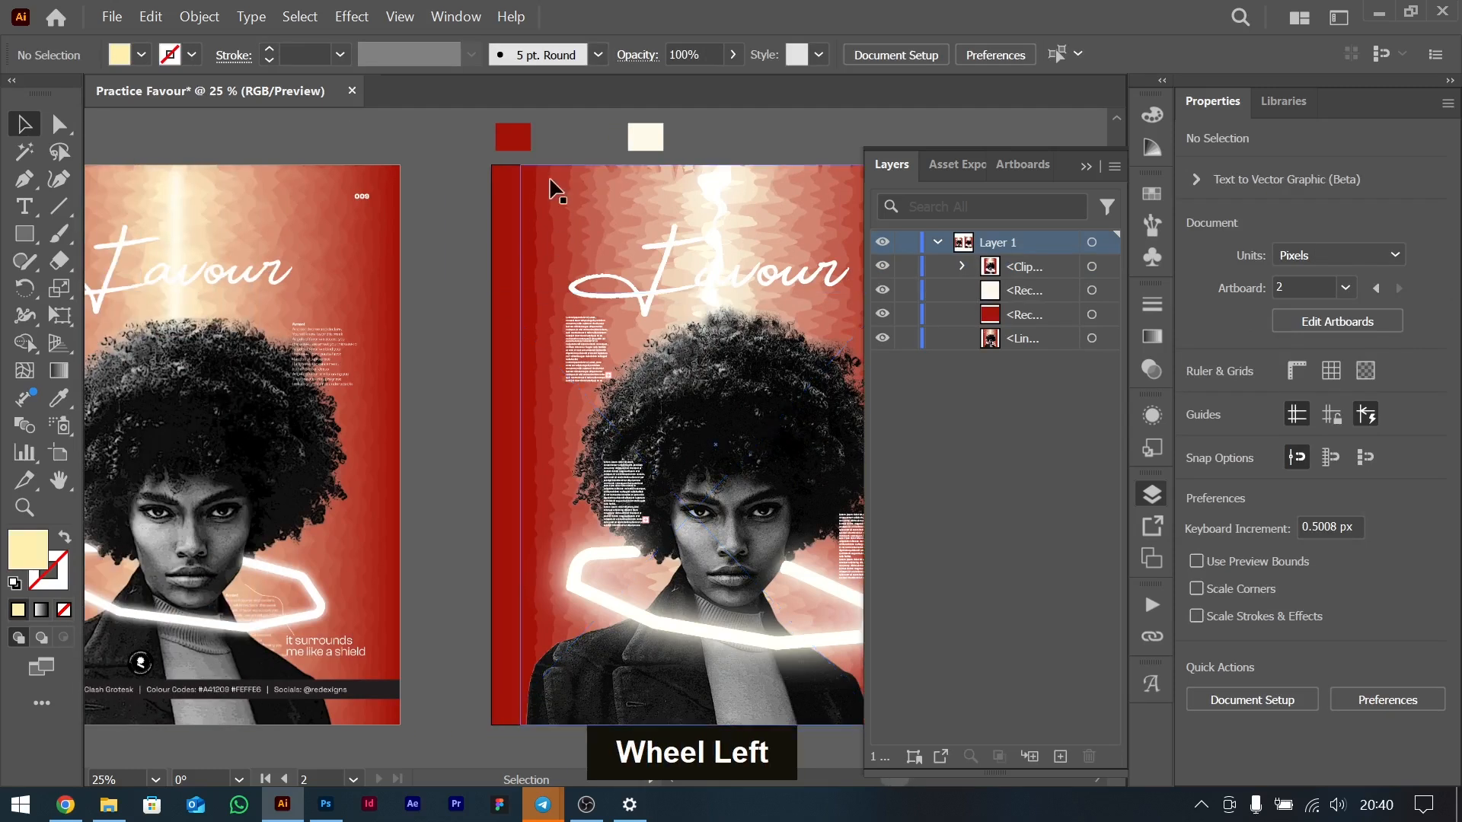
pyautogui.doubleClick(534, 200)
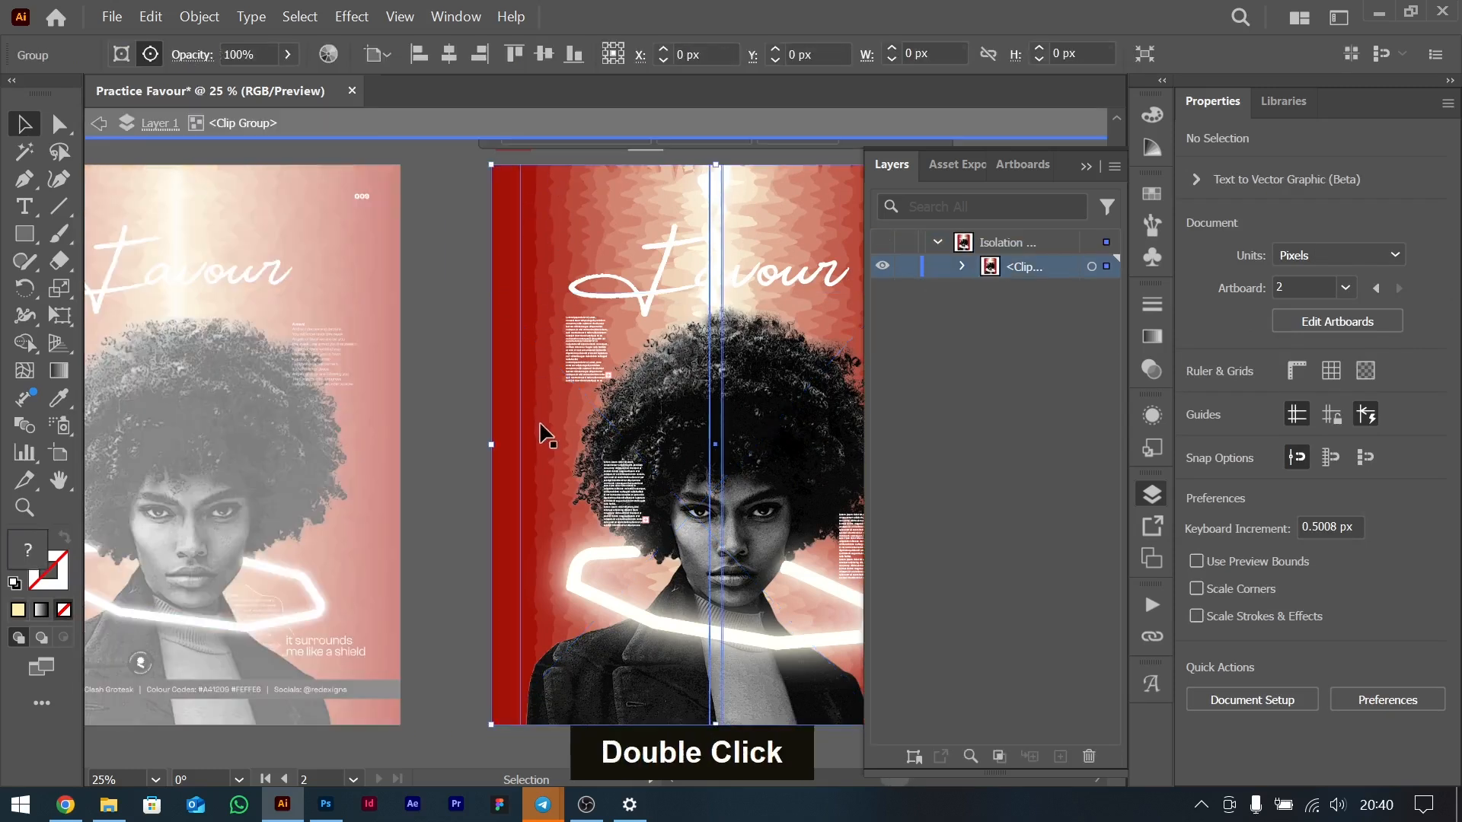
pyautogui.doubleClick(529, 357)
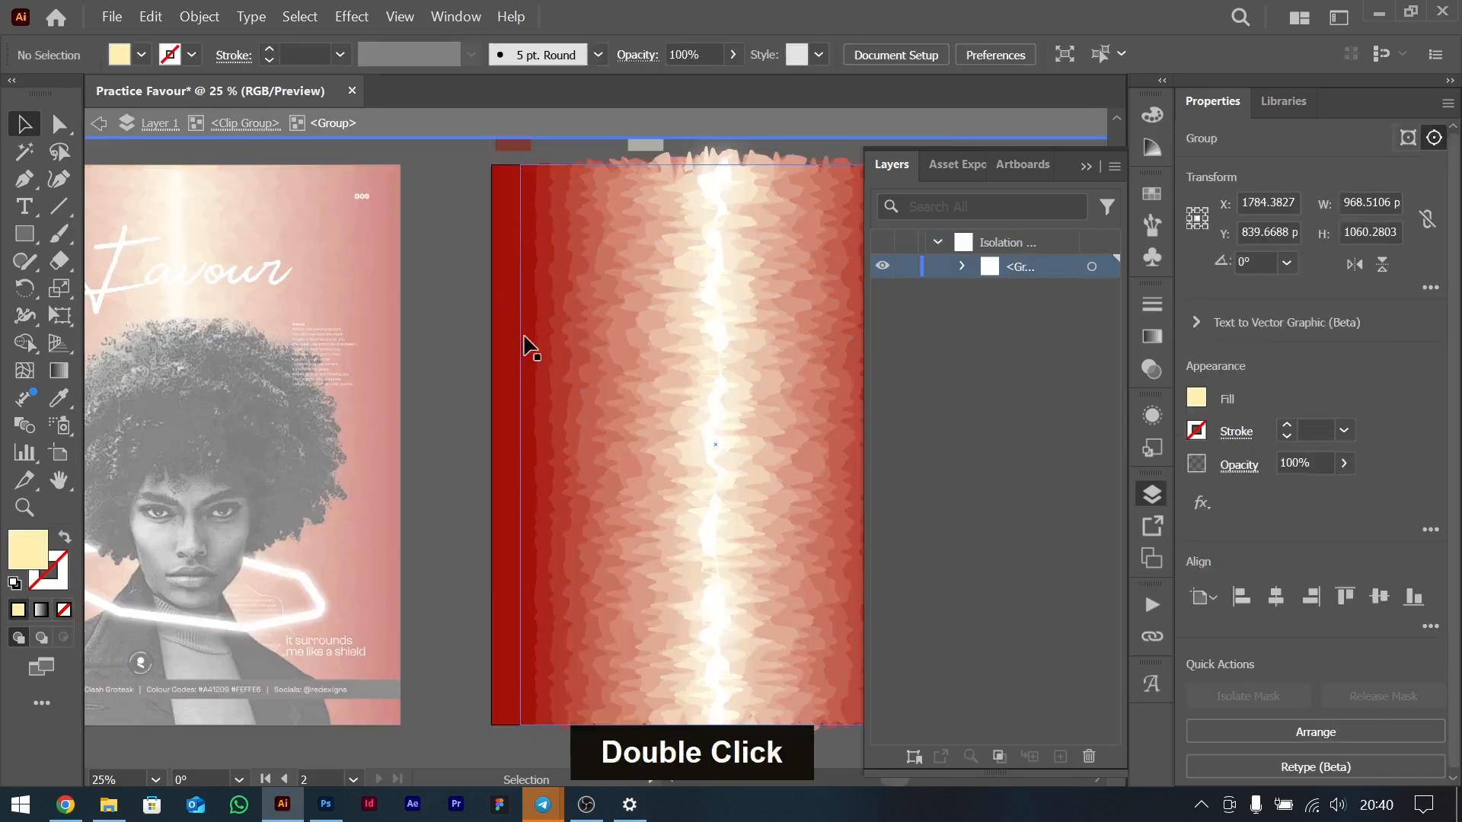
pyautogui.click(538, 197)
pyautogui.moveTo(520, 445); pyautogui.dragTo(496, 445)
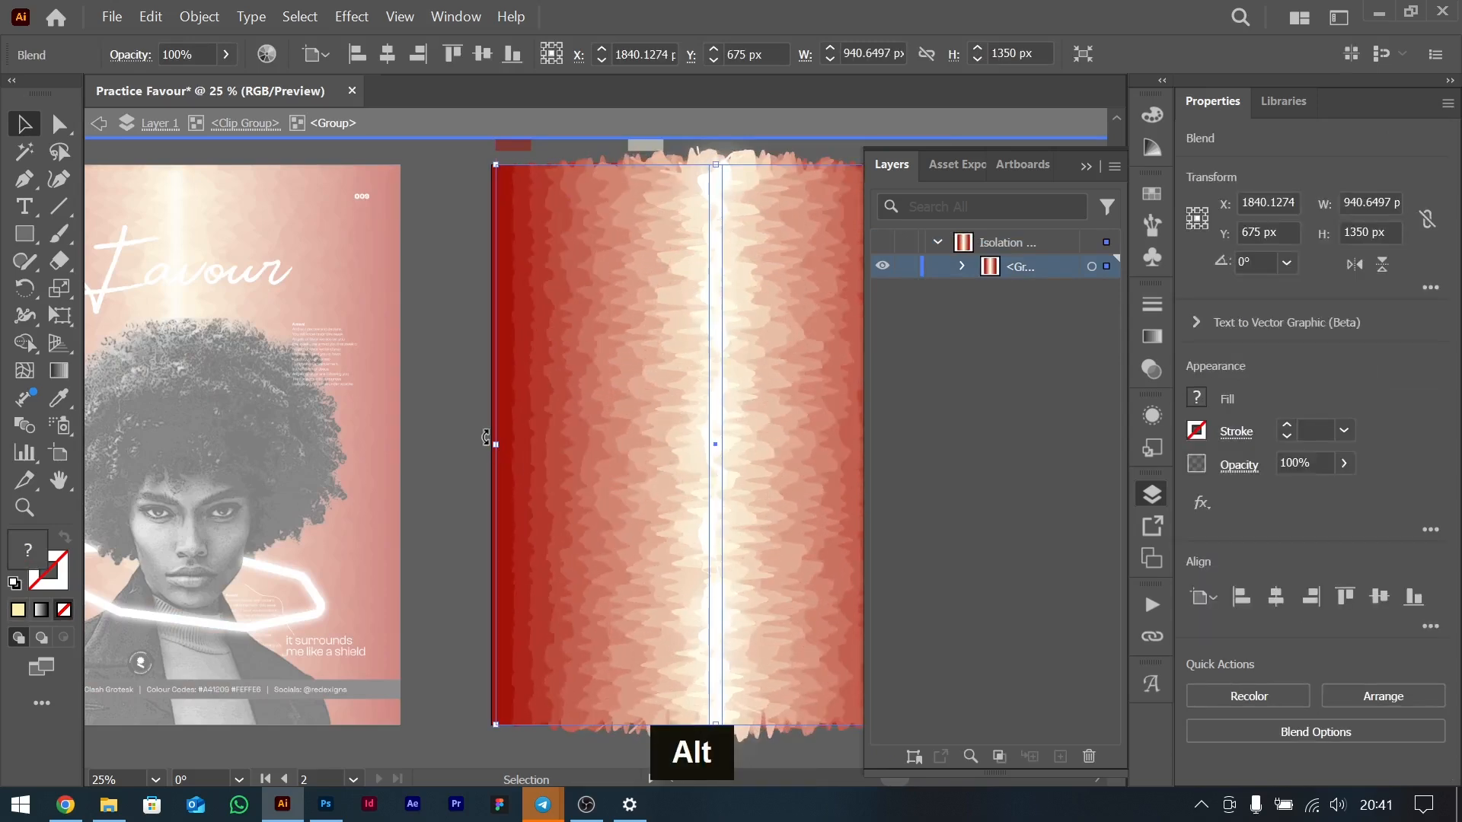
pyautogui.click(439, 331)
pyautogui.doubleClick(472, 242)
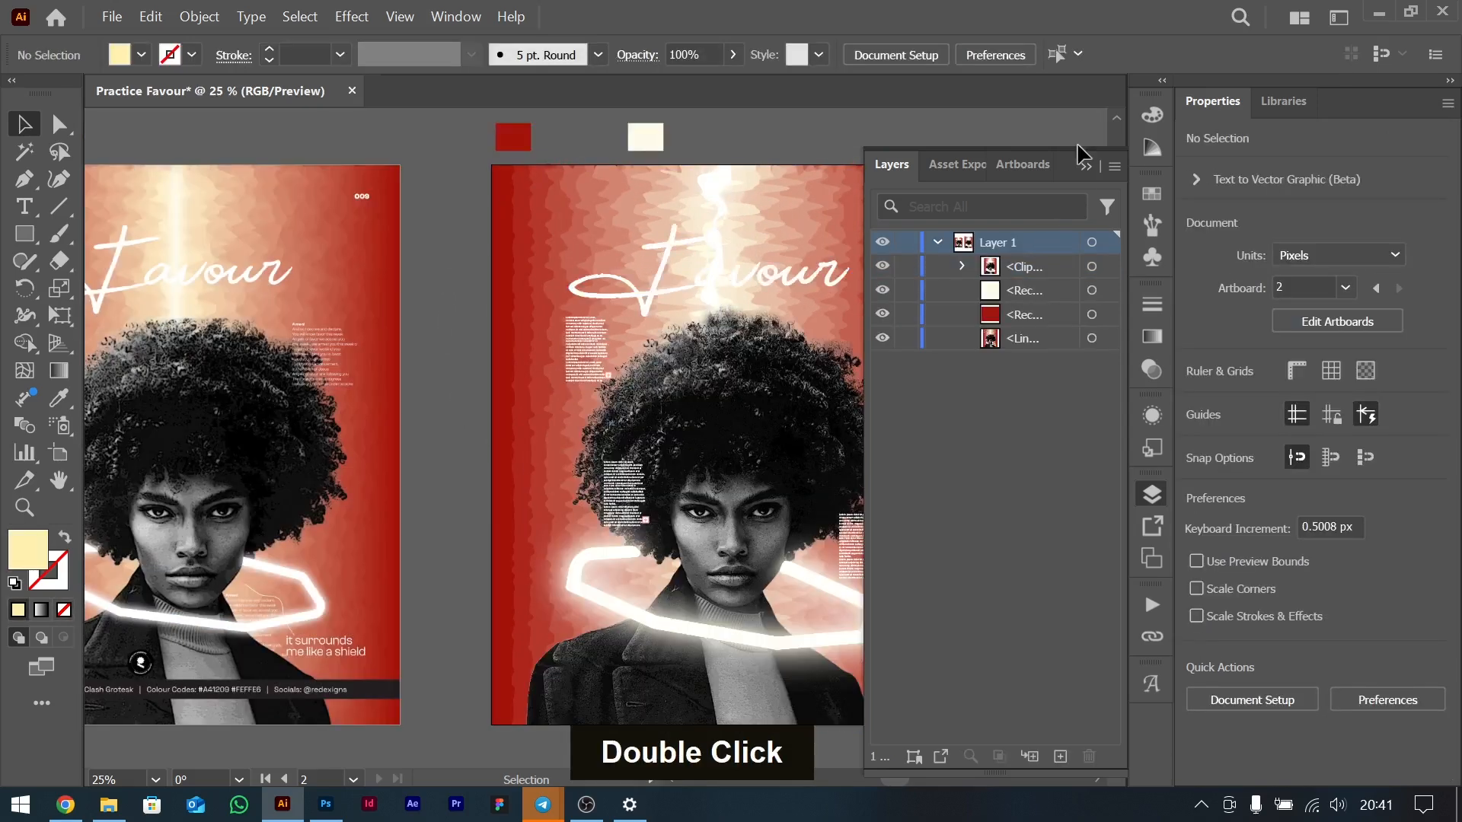
# Set the background blend's spacing to 15 specified steps inside the clip group, and return to the full poster.
pyautogui.click(1087, 167)
pyautogui.hscroll(-4, 508, 417)
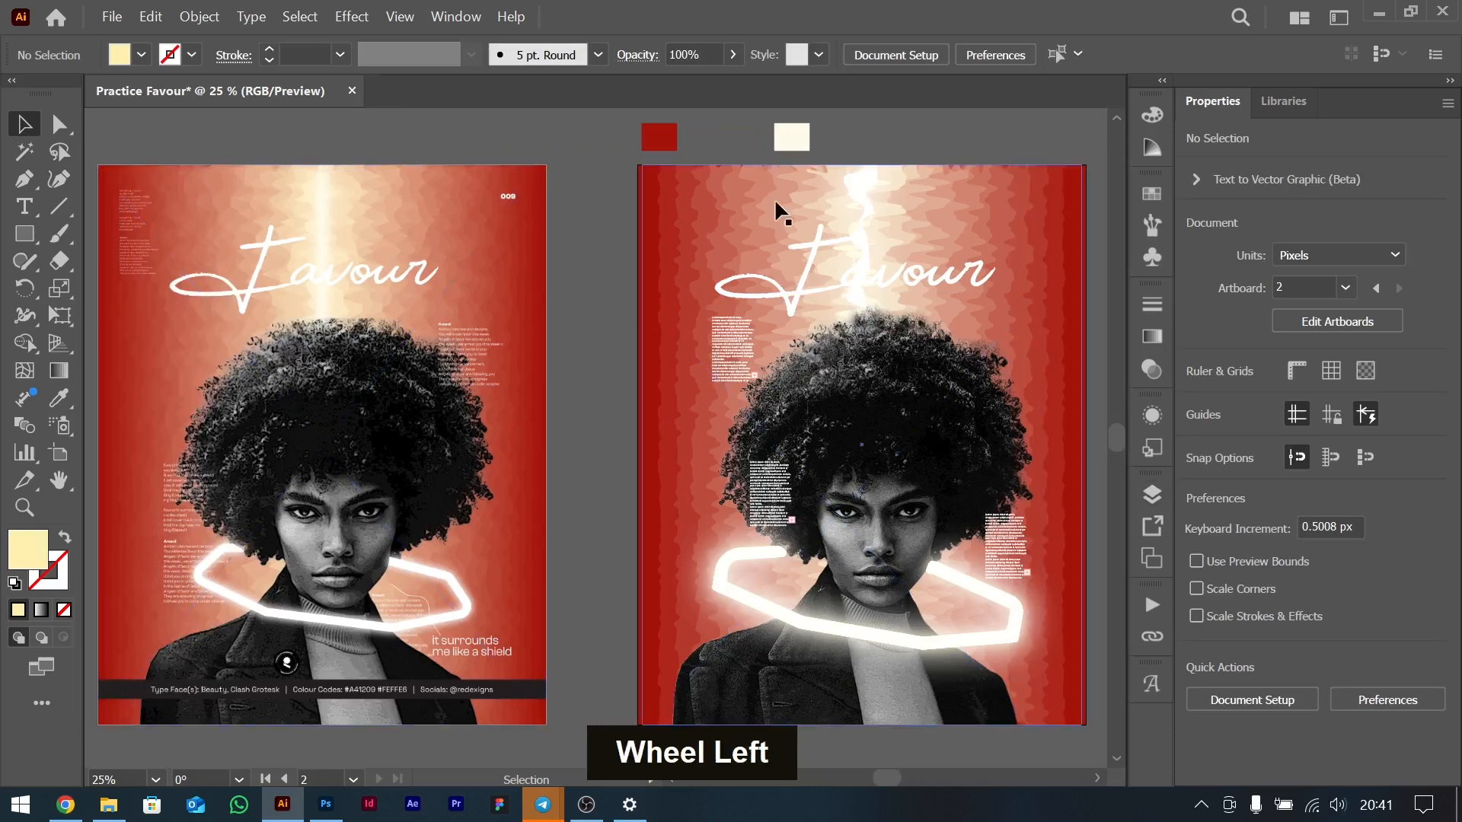
pyautogui.doubleClick(736, 196)
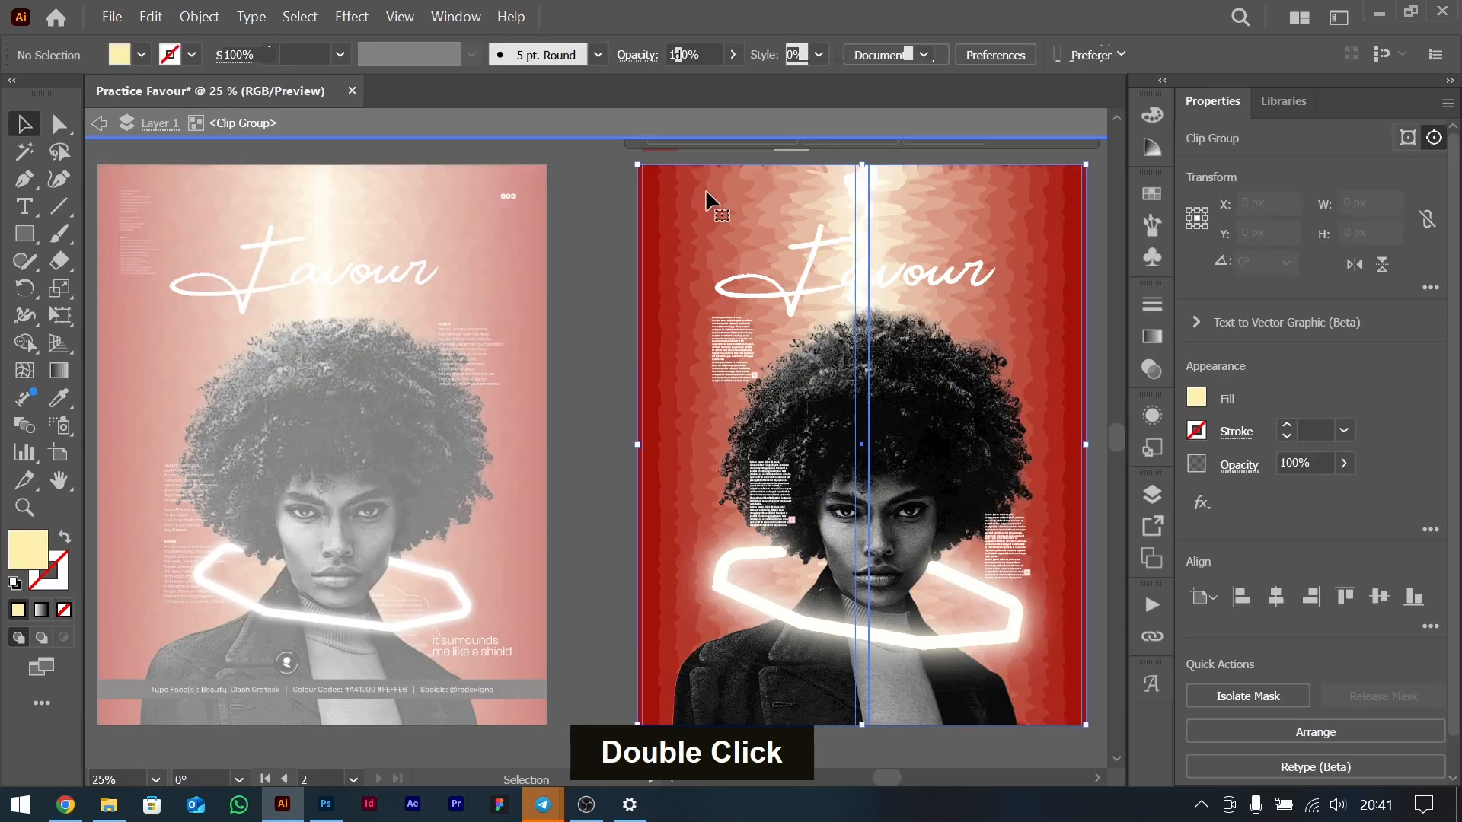
pyautogui.doubleClick(677, 194)
pyautogui.click(677, 194)
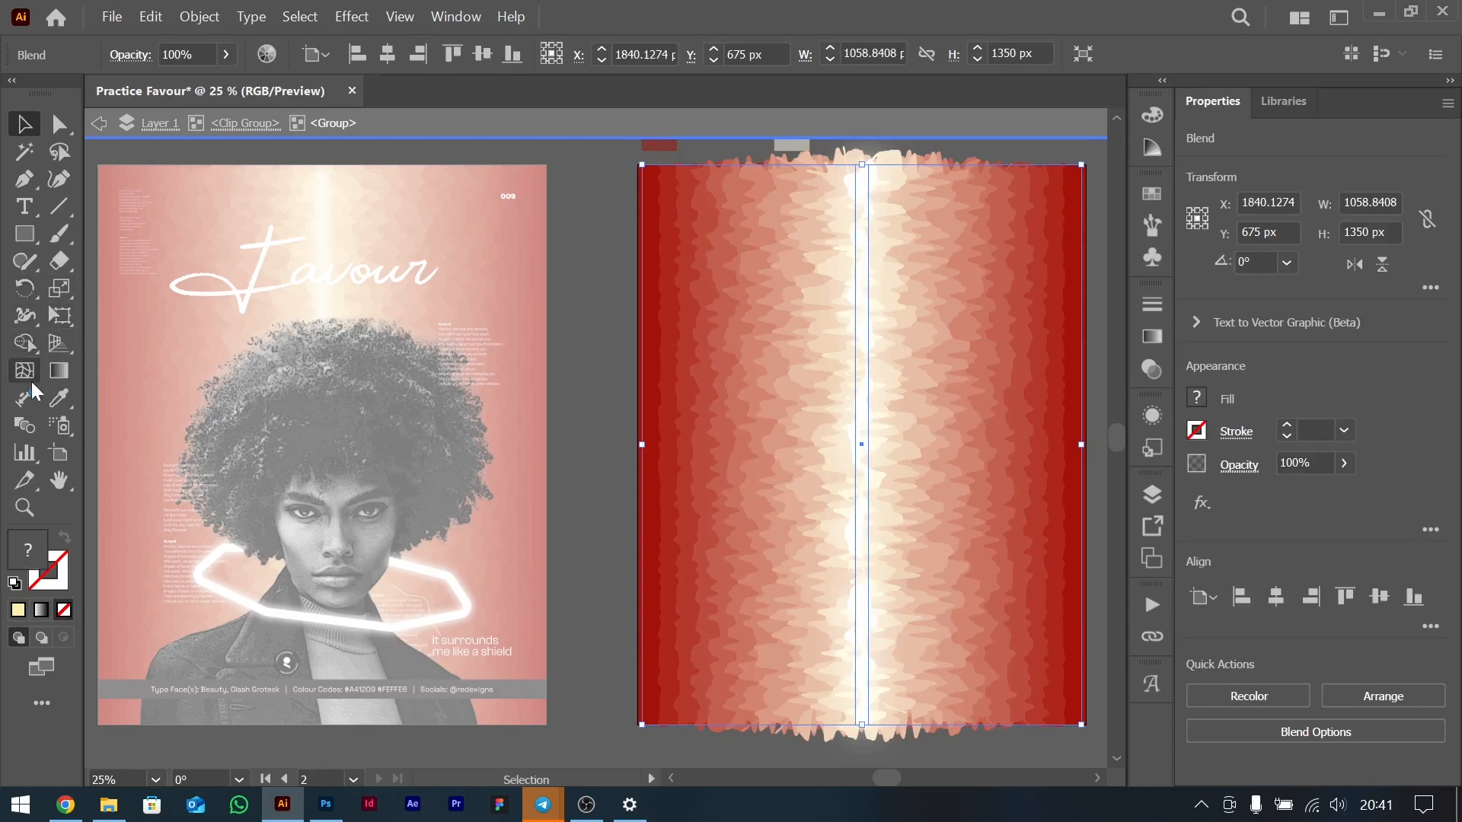
pyautogui.doubleClick(33, 428)
pyautogui.click(1194, 154)
pyautogui.press('Up')
pyautogui.press('Up')
pyautogui.press('Up')
pyautogui.press('Return')
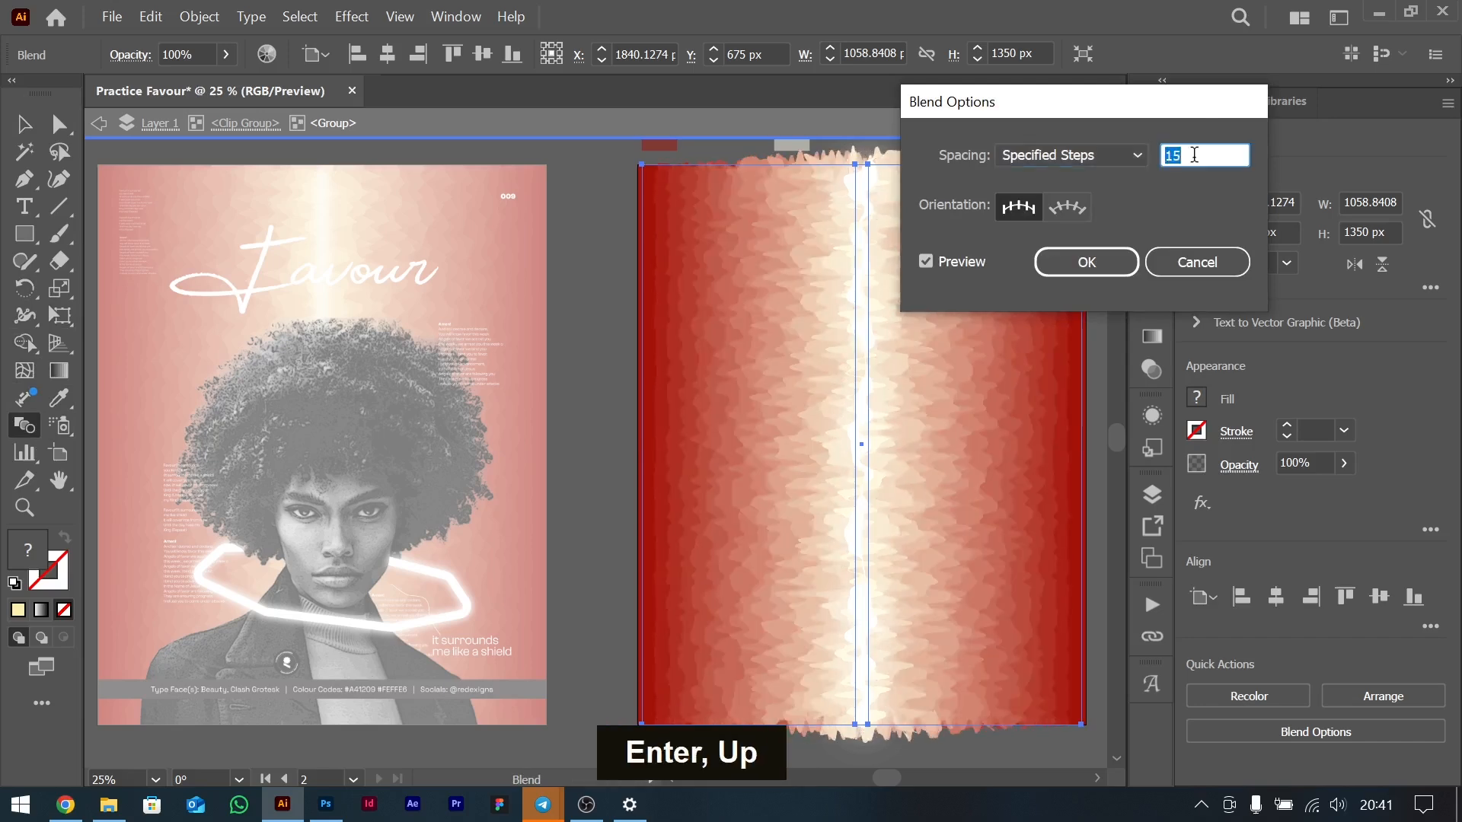
pyautogui.click(24, 125)
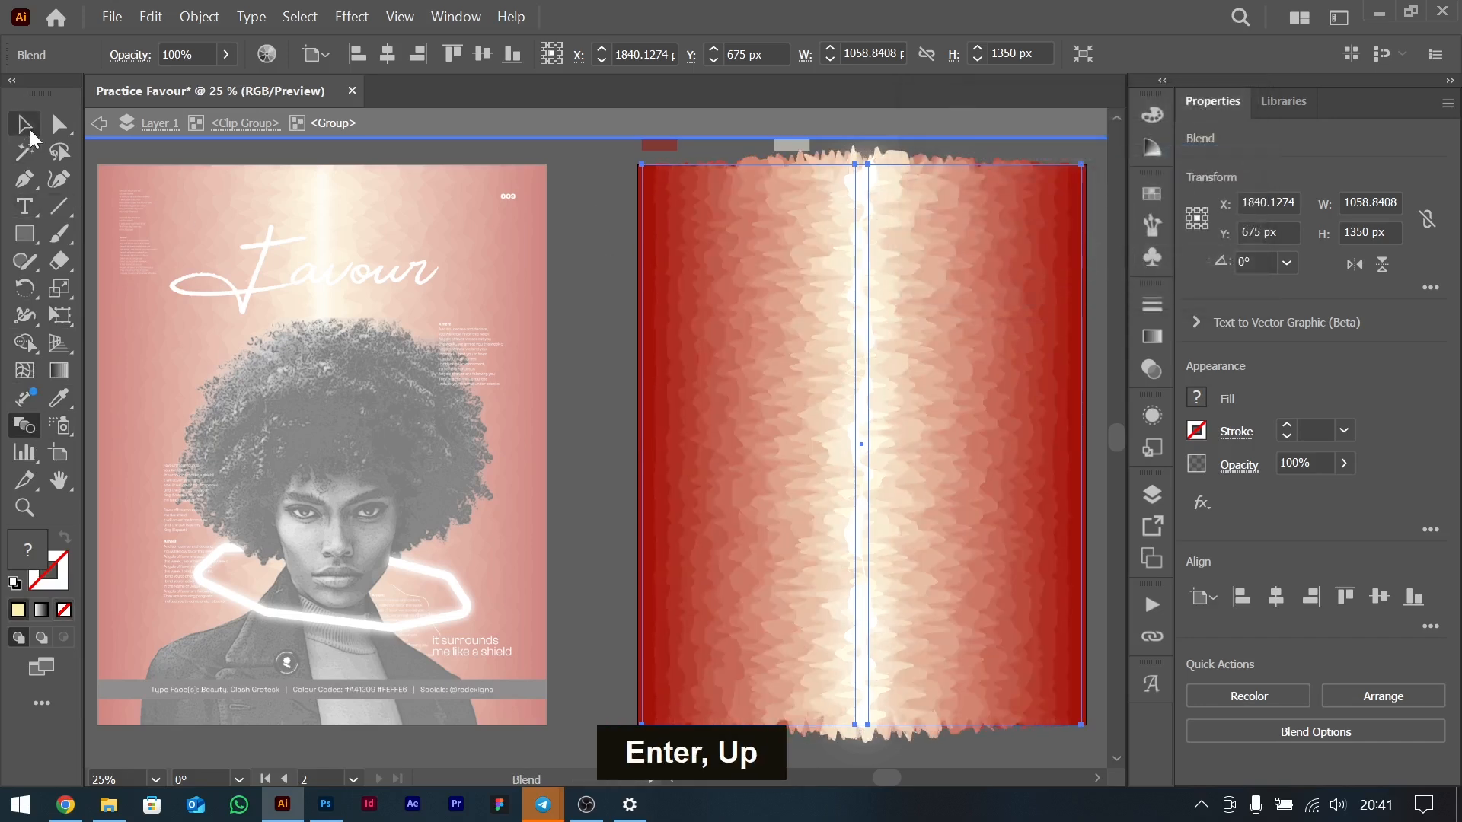
pyautogui.doubleClick(615, 312)
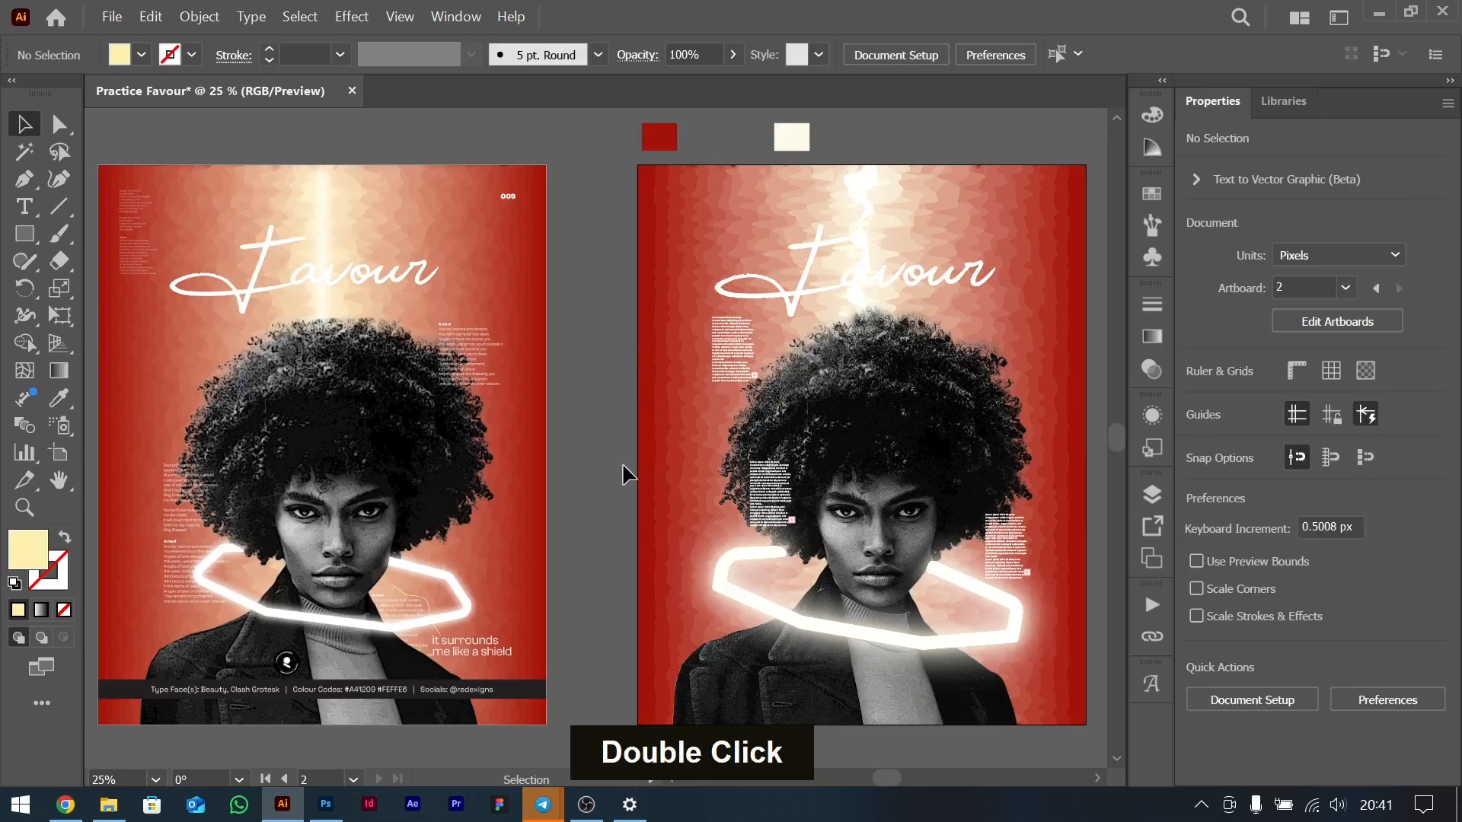